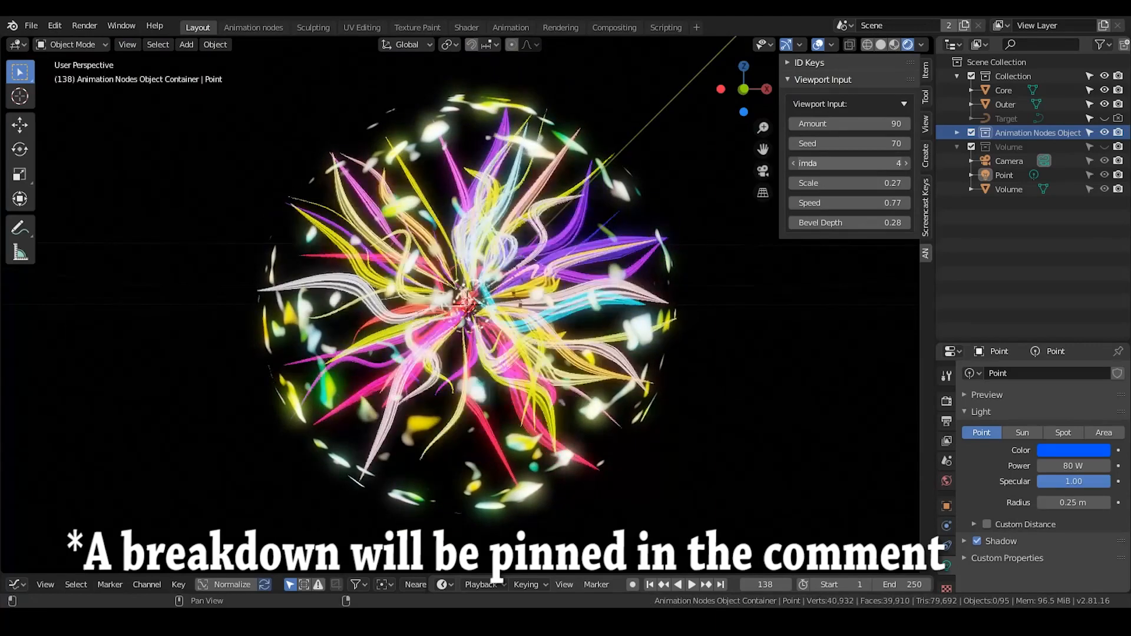
Step: Try scaling the Outer sphere and then the Core sphere of the finished plasma ball
{"action": "left_click", "coordinate": [648, 203]}
{"action": "key", "text": "s"}
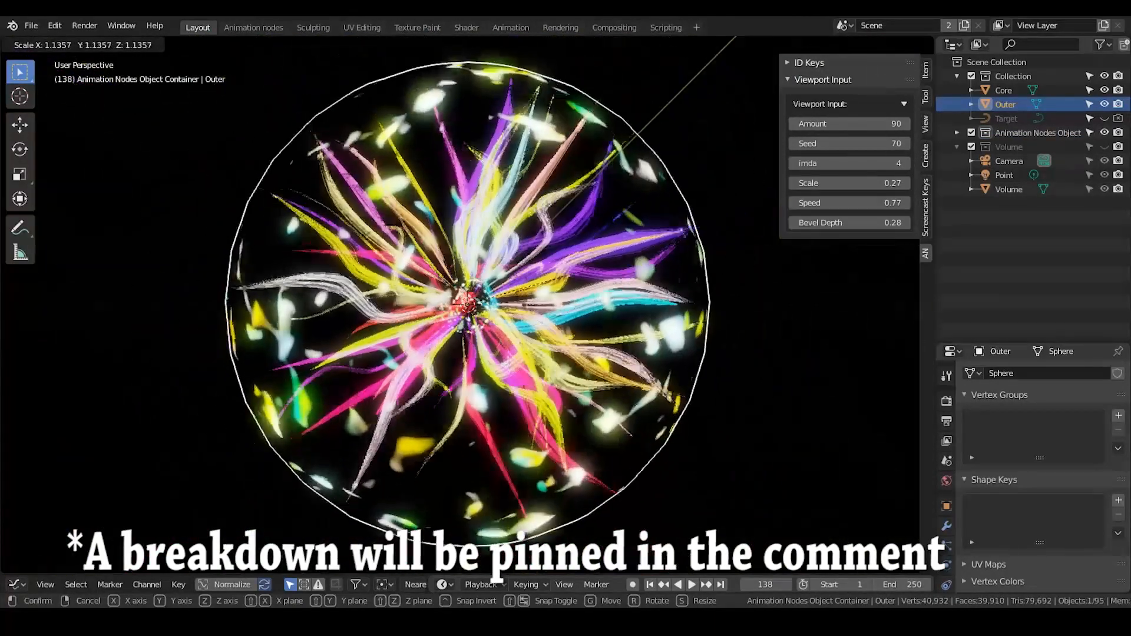
{"action": "key", "text": "Escape"}
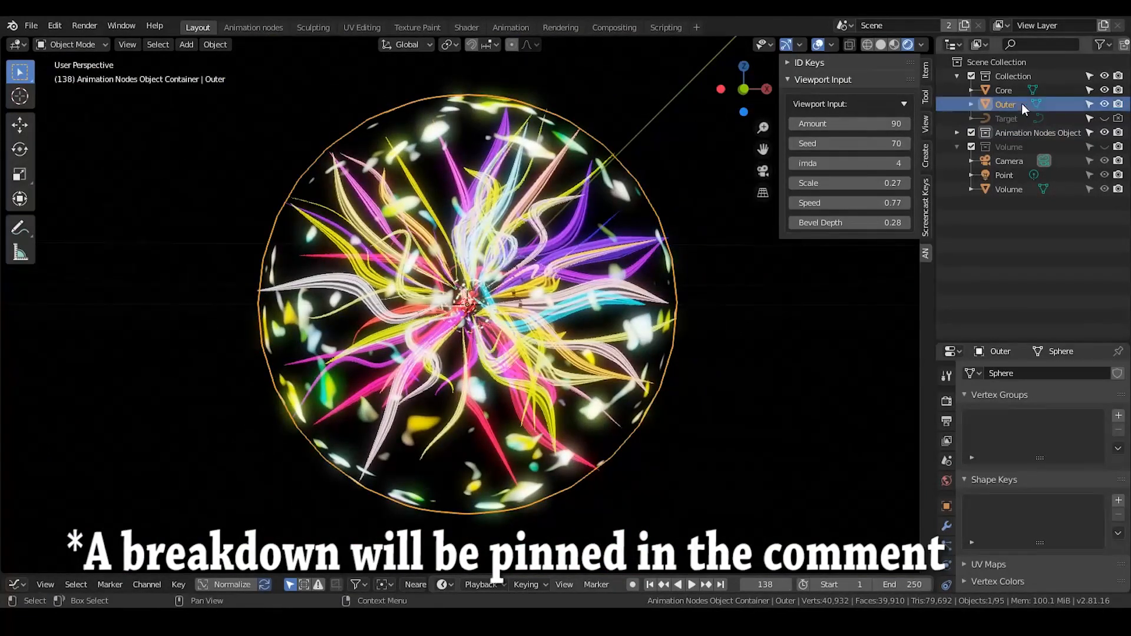
{"action": "left_click", "coordinate": [1005, 90]}
{"action": "key", "text": "s"}
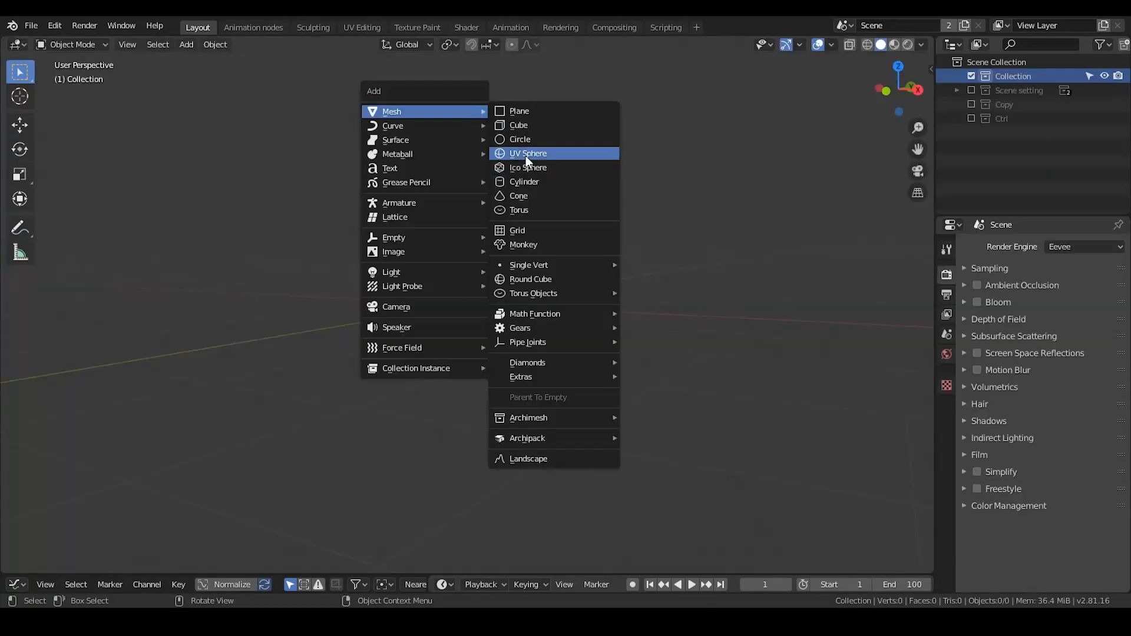
Step: Add a UV sphere at the scene origin and shade it smooth
{"action": "left_click", "coordinate": [525, 154]}
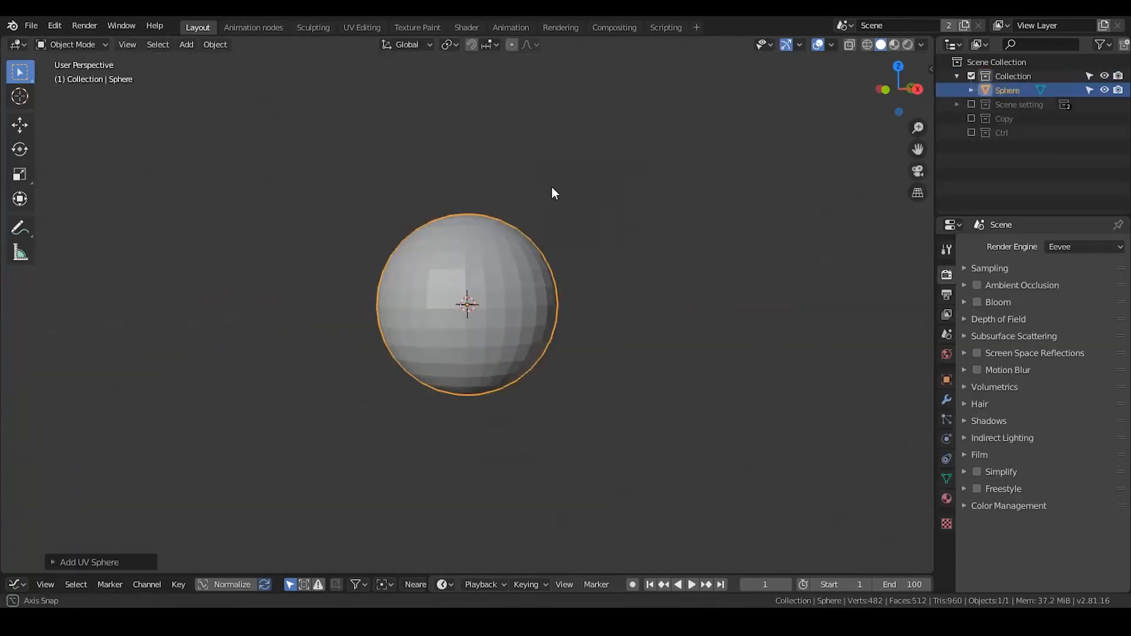
{"action": "right_click", "coordinate": [537, 242]}
{"action": "left_click", "coordinate": [538, 245]}
Step: Duplicate the sphere in place and shrink the copy to a small core inside the original
{"action": "key", "text": "shift+d"}
{"action": "key", "text": "s"}
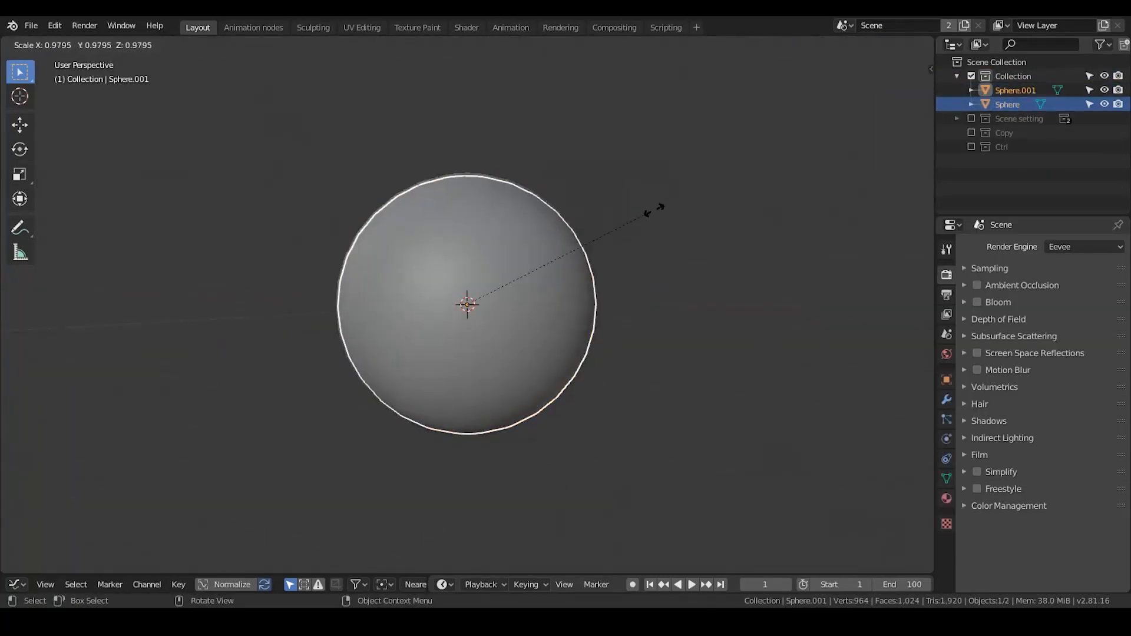
{"action": "left_click", "coordinate": [497, 290]}
{"action": "scroll", "coordinate": [533, 259], "scroll_direction": "up", "scroll_amount": 2}
{"action": "left_click", "coordinate": [599, 212]}
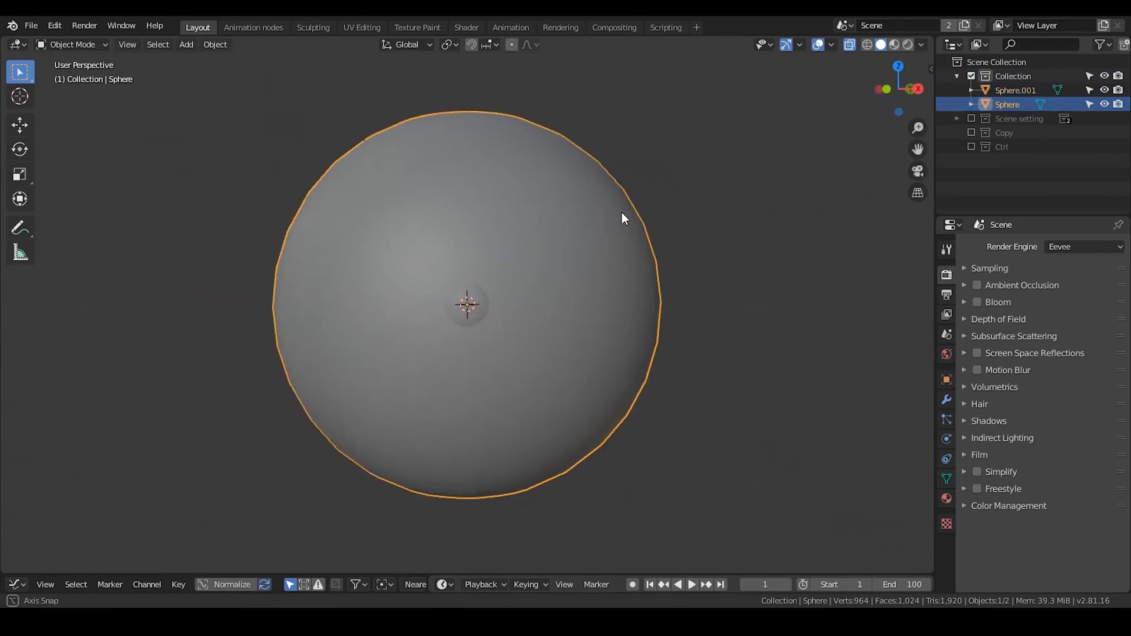
{"action": "left_click", "coordinate": [646, 220]}
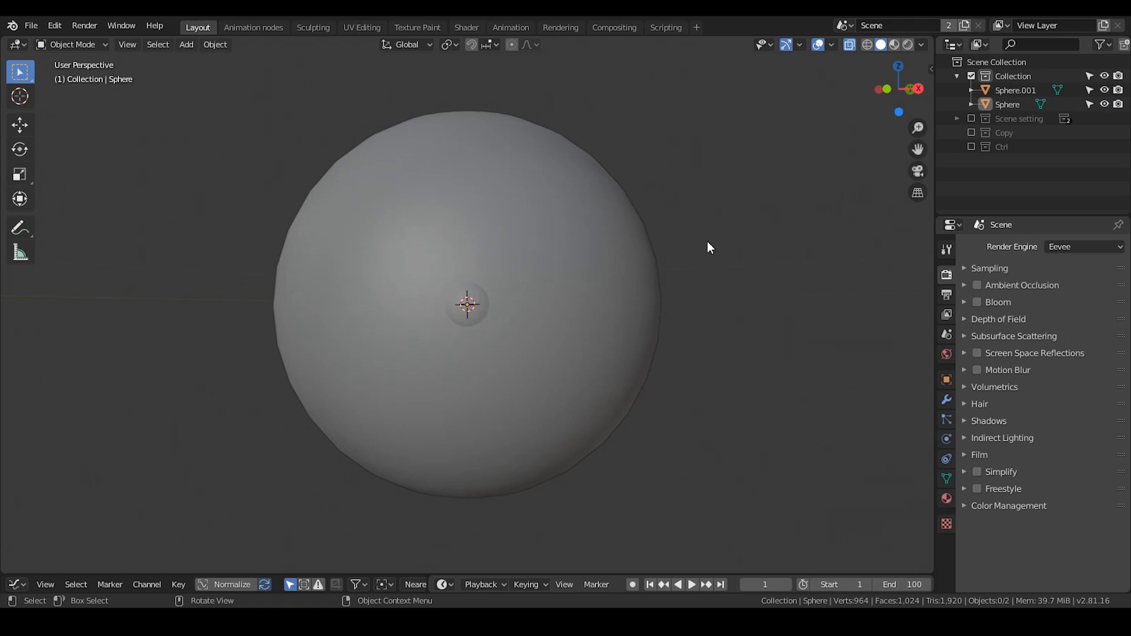
{"action": "middle_click_drag", "start_coordinate": [676, 228], "coordinate": [715, 164]}
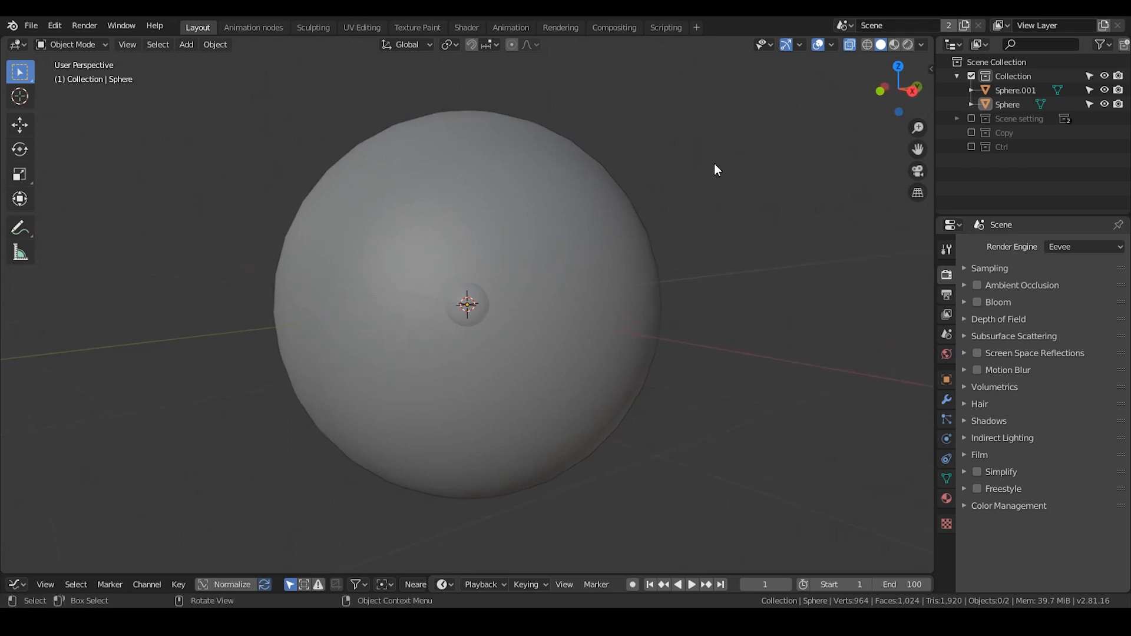
{"action": "left_click", "coordinate": [617, 226]}
{"action": "key", "text": "alt+a"}
{"action": "middle_click_drag", "start_coordinate": [541, 302], "coordinate": [557, 228]}
{"action": "middle_click_drag", "start_coordinate": [593, 274], "coordinate": [589, 298]}
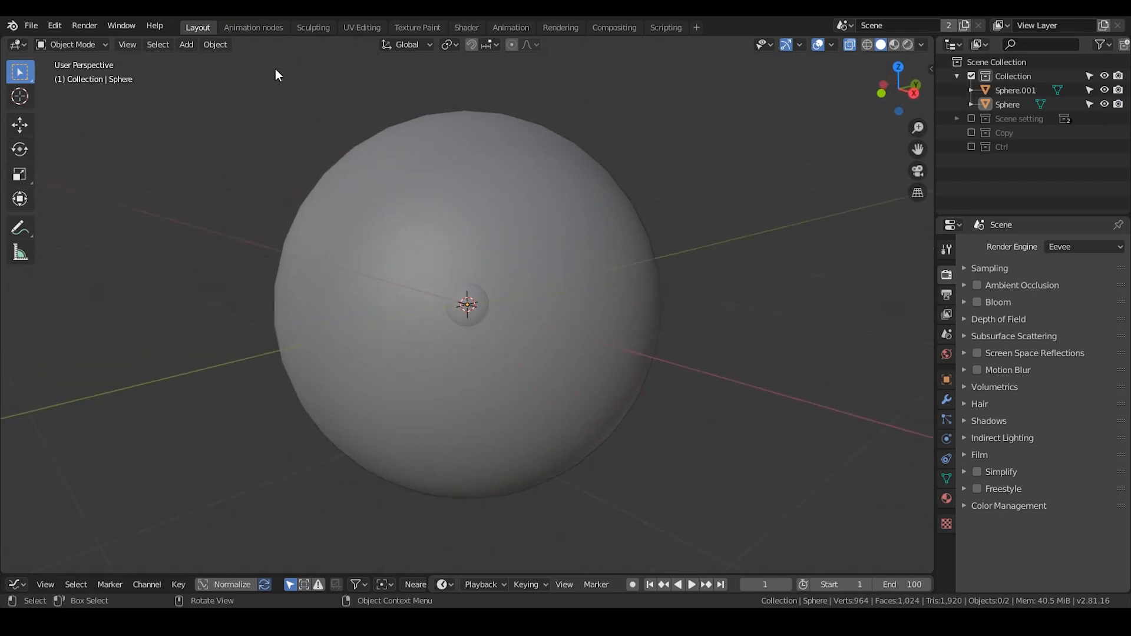
Step: Switch to the Animation nodes workspace and select the large outer sphere
{"action": "left_click", "coordinate": [254, 28]}
{"action": "scroll", "coordinate": [759, 323], "scroll_direction": "up", "scroll_amount": 6}
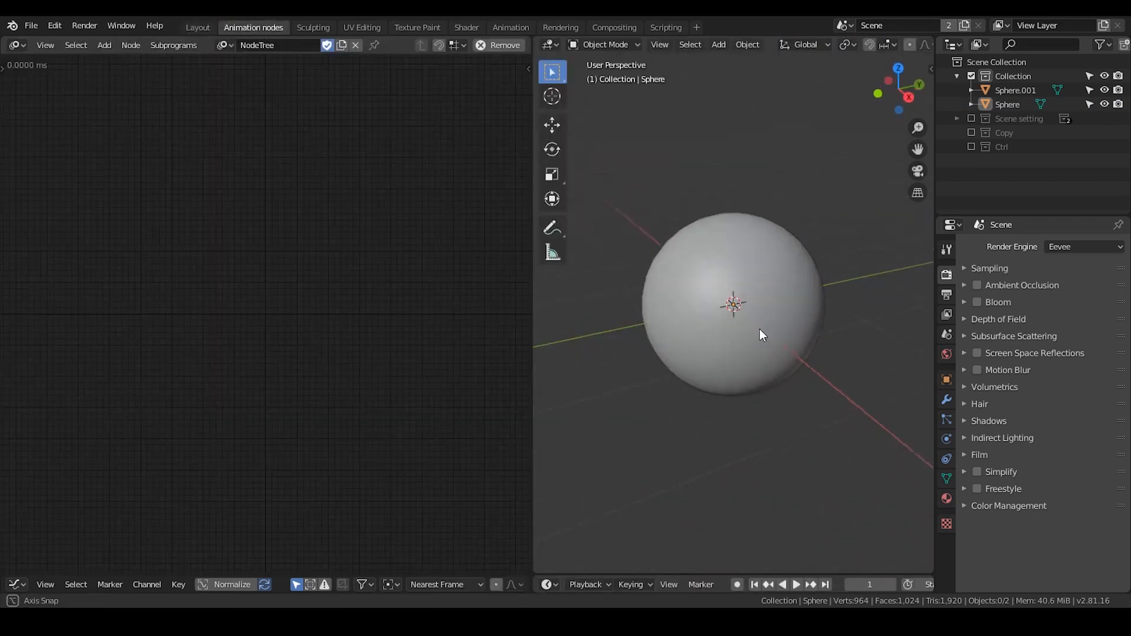
{"action": "middle_click_drag", "start_coordinate": [760, 335], "coordinate": [811, 264]}
{"action": "left_click", "coordinate": [776, 270]}
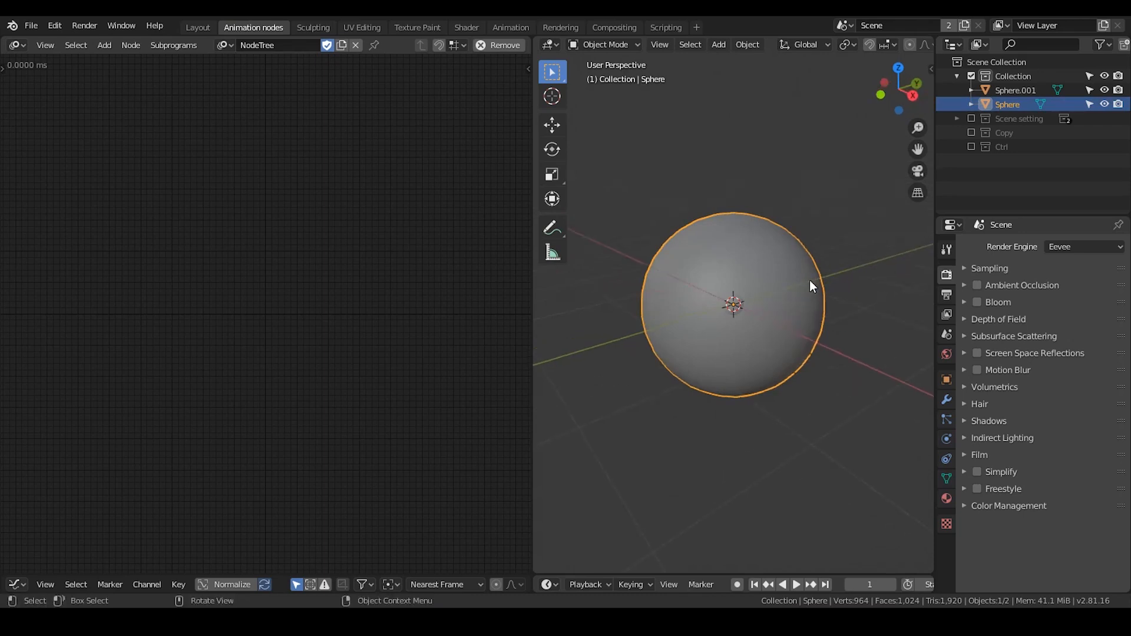
Step: Add a Ray Cast BVHTree node to the empty node tree
{"action": "key", "text": "ctrl+a"}
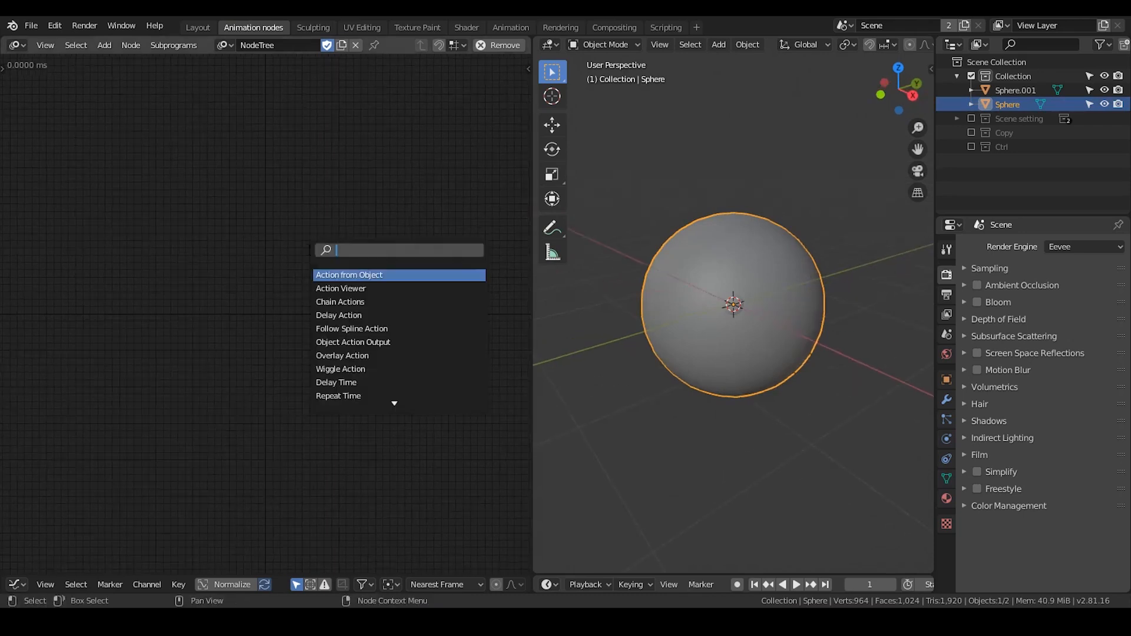
{"action": "type", "text": "BVH"}
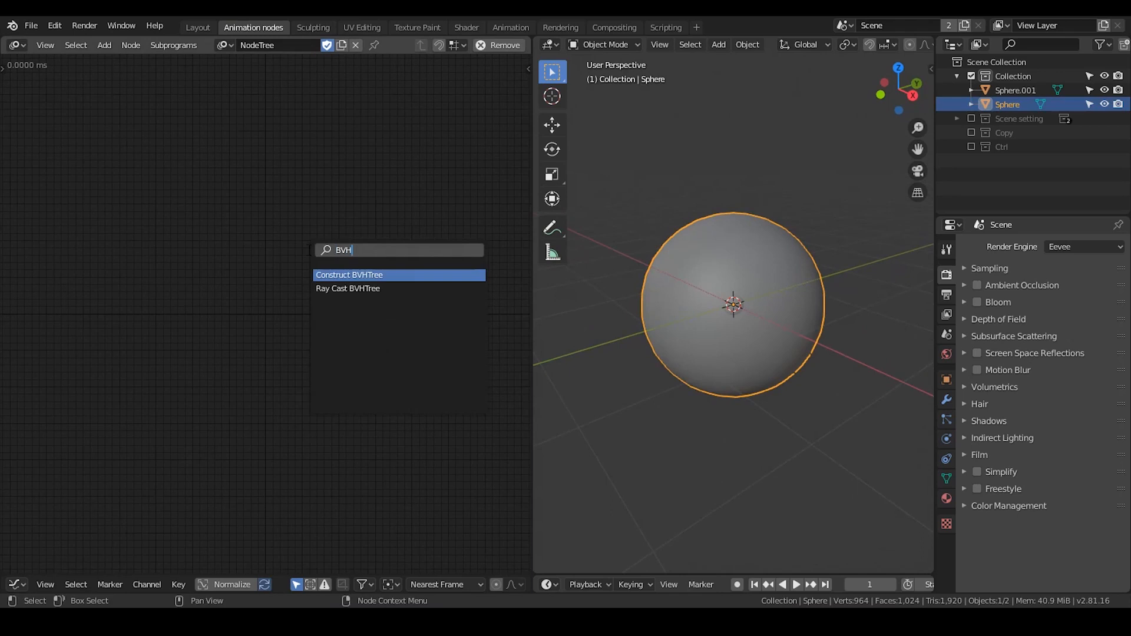
{"action": "key", "text": "BackSpace"}
{"action": "key", "text": "BackSpace"}
{"action": "type", "text": "V"}
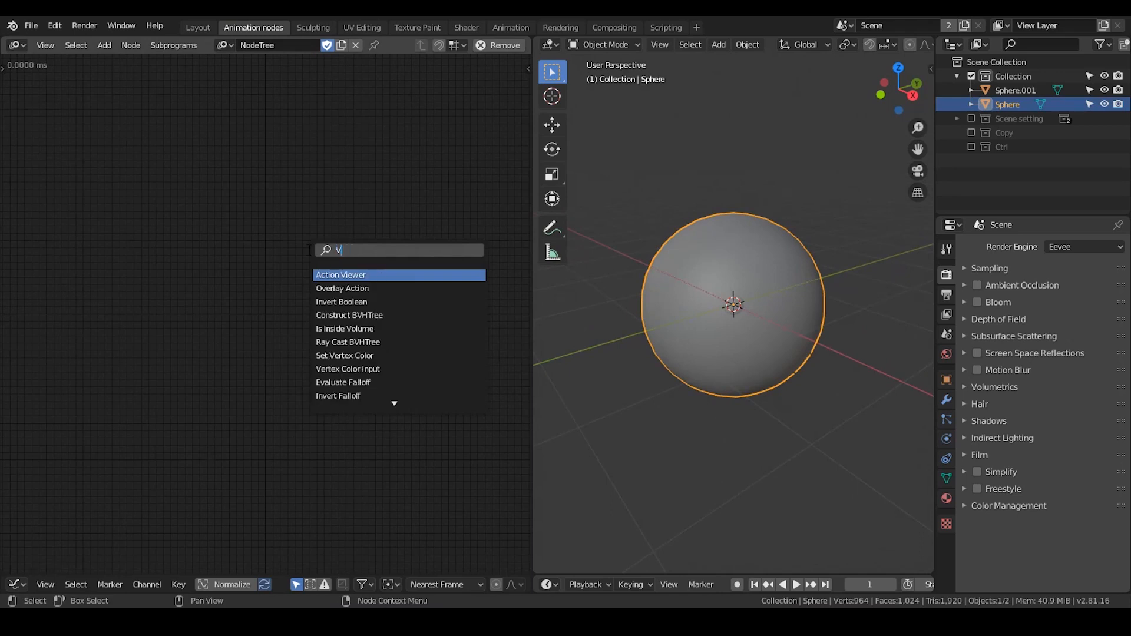
{"action": "key", "text": "BackSpace"}
{"action": "type", "text": "BVH"}
{"action": "key", "text": "Down"}
{"action": "key", "text": "Return"}
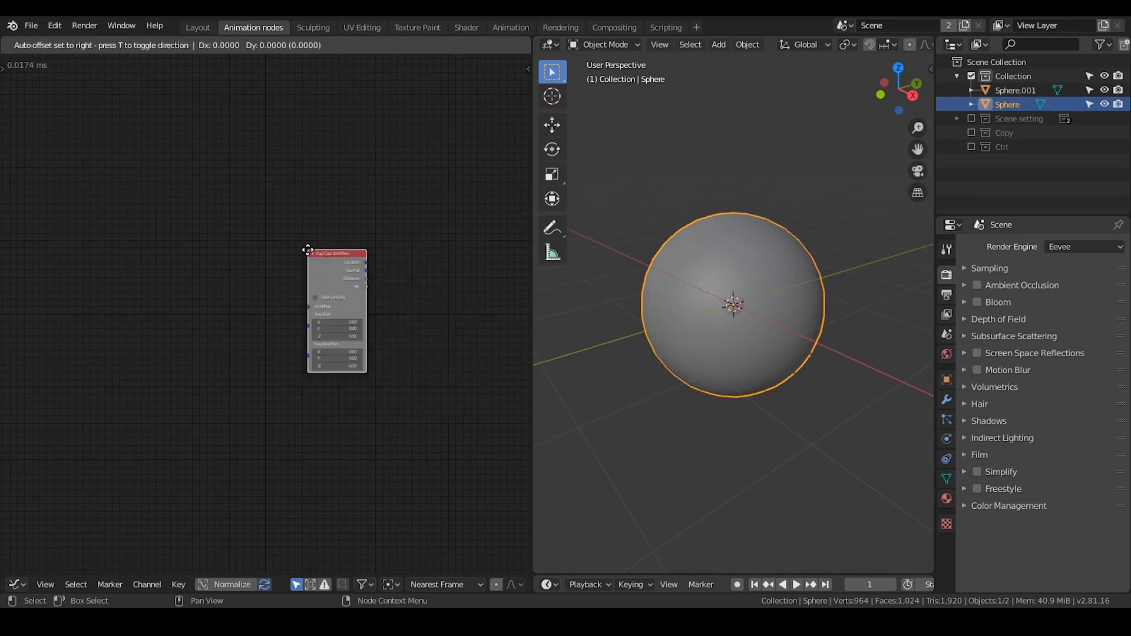
{"action": "left_click", "coordinate": [308, 249]}
{"action": "scroll", "coordinate": [306, 257], "scroll_direction": "up", "scroll_amount": 4}
{"action": "middle_click_drag", "start_coordinate": [308, 240], "coordinate": [386, 189]}
{"action": "left_click_drag", "start_coordinate": [459, 127], "coordinate": [437, 130]}
{"action": "middle_click_drag", "start_coordinate": [437, 130], "coordinate": [362, 134]}
{"action": "scroll", "coordinate": [363, 157], "scroll_direction": "up", "scroll_amount": 2}
{"action": "left_click_drag", "start_coordinate": [310, 228], "coordinate": [195, 260]}
{"action": "left_click_drag", "start_coordinate": [448, 122], "coordinate": [489, 170]}
{"action": "middle_click_drag", "start_coordinate": [351, 128], "coordinate": [400, 115]}
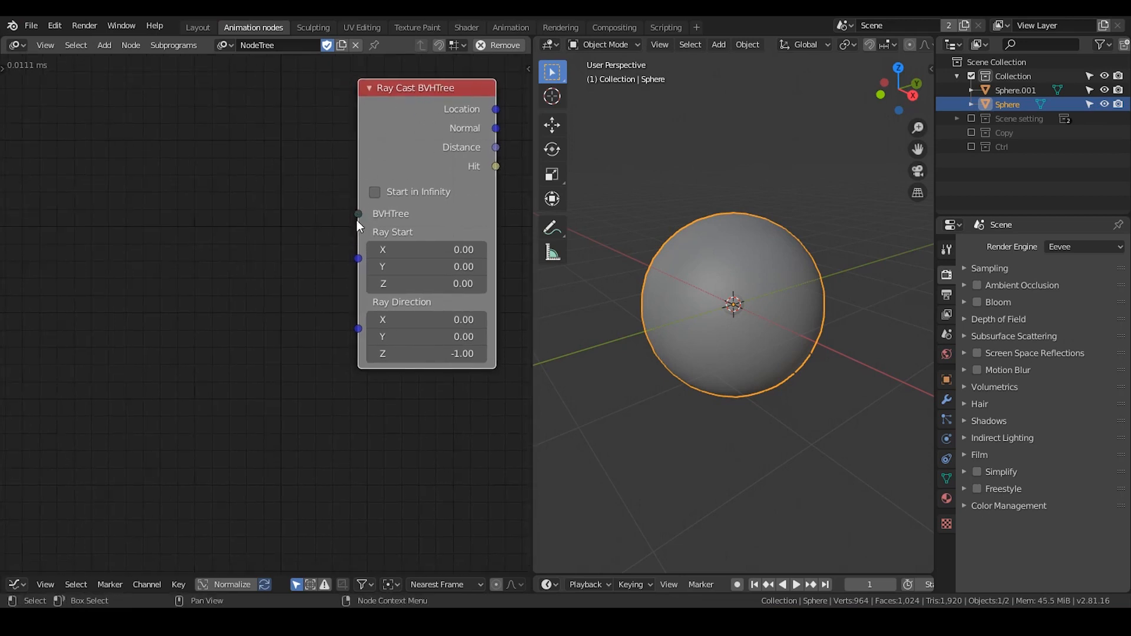
{"action": "key", "text": "shift+a"}
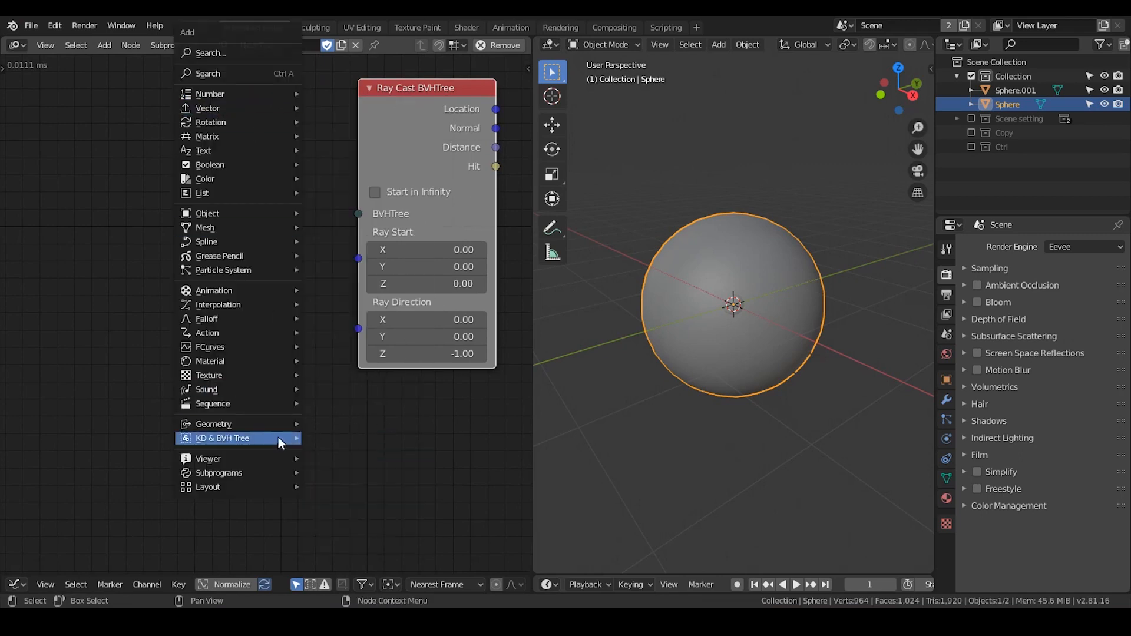
{"action": "mouse_move", "coordinate": [278, 438]}
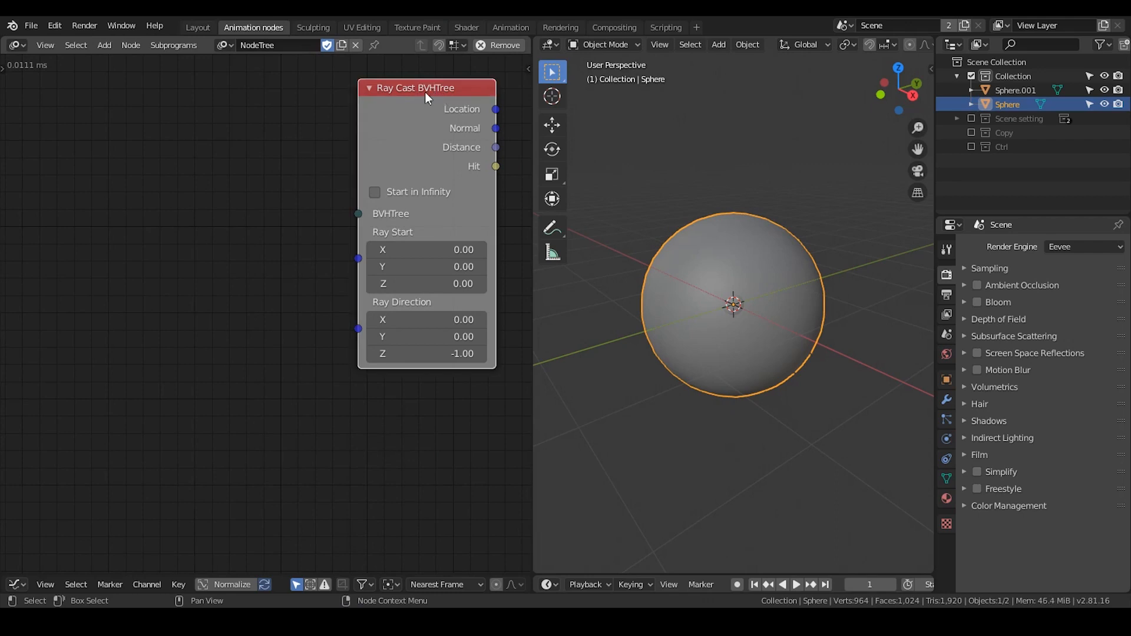
Step: Add a Construct BVHTree node linked to the Ray Cast node's BVHTree input and place it beside that node
{"action": "key", "text": "w"}
{"action": "left_click", "coordinate": [310, 101]}
{"action": "key", "text": "w"}
{"action": "left_click", "coordinate": [282, 105]}
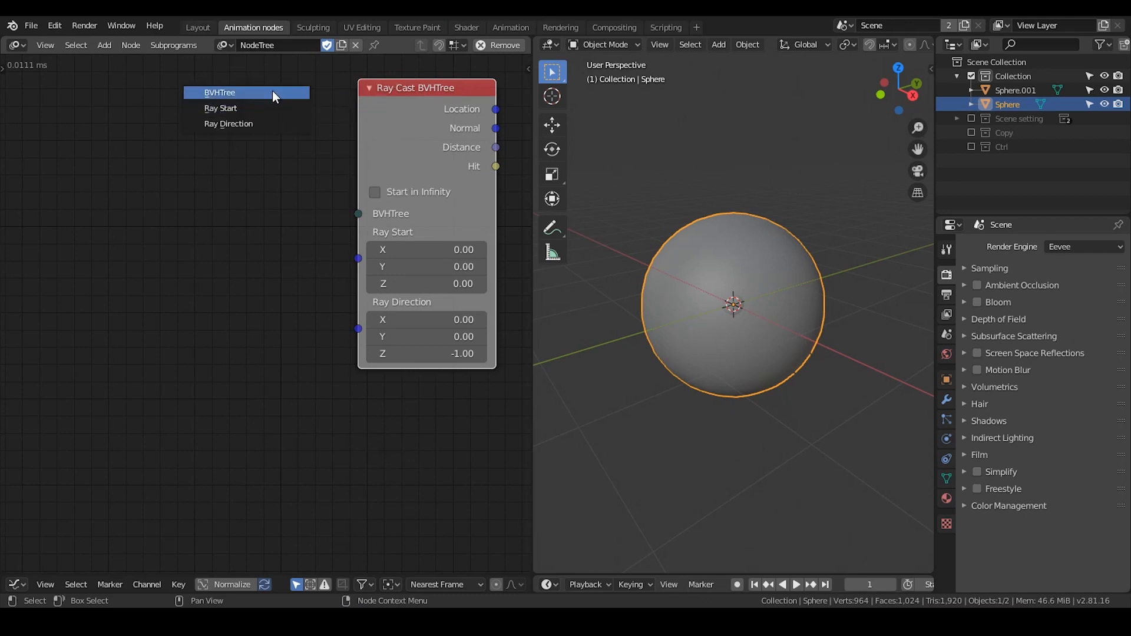
{"action": "left_click", "coordinate": [272, 92]}
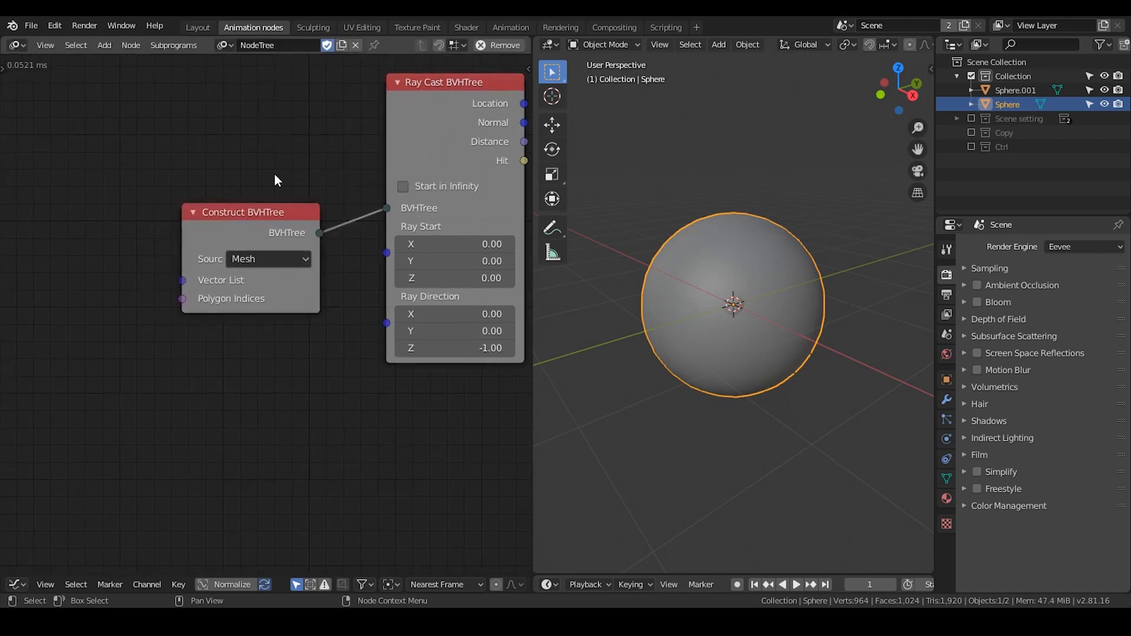
{"action": "left_click_drag", "start_coordinate": [283, 212], "coordinate": [310, 206]}
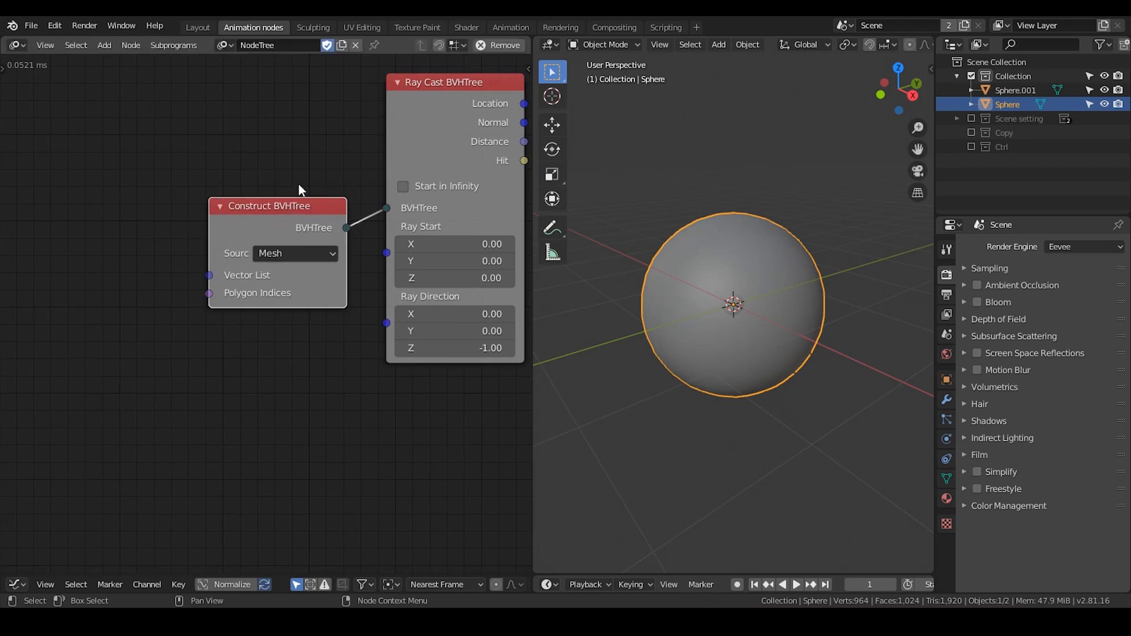
{"action": "middle_click_drag", "start_coordinate": [299, 185], "coordinate": [300, 186]}
{"action": "left_click", "coordinate": [322, 172]}
{"action": "left_click", "coordinate": [294, 204]}
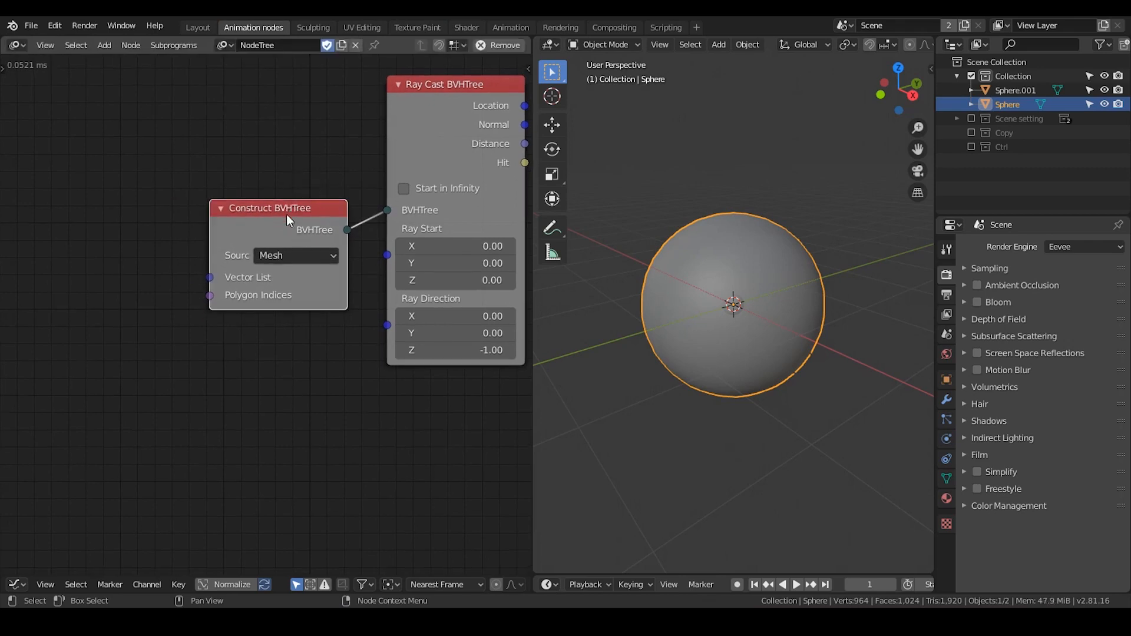
{"action": "mouse_move", "coordinate": [316, 213]}
{"action": "left_mouse_down"}
{"action": "mouse_move", "coordinate": [317, 194]}
{"action": "mouse_move", "coordinate": [316, 219]}
{"action": "mouse_move", "coordinate": [297, 220]}
{"action": "left_mouse_up"}
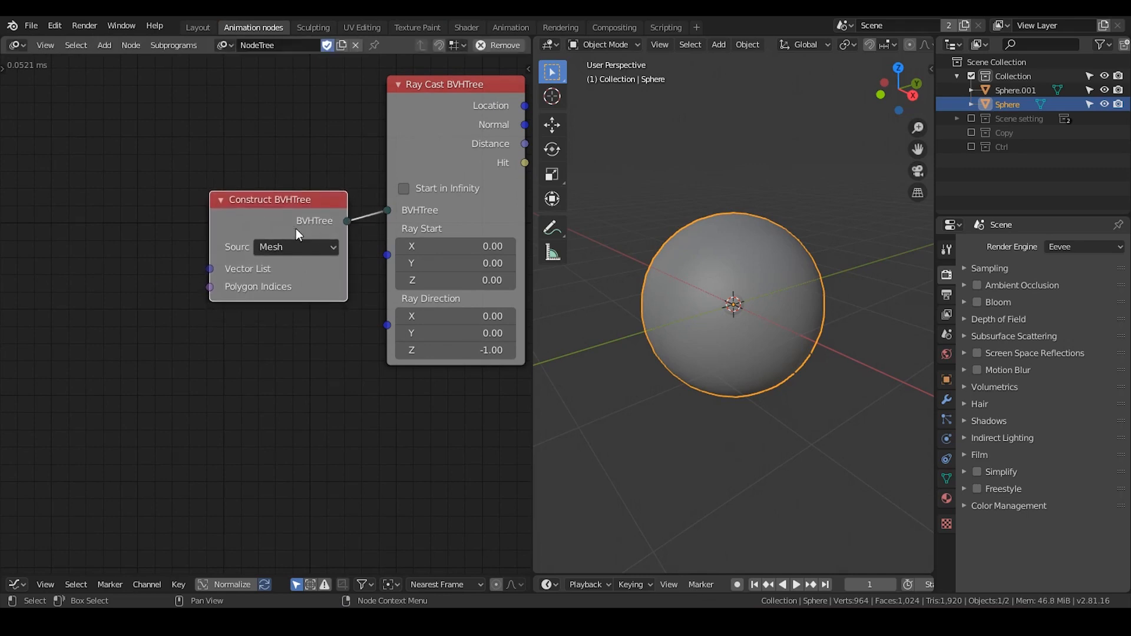
{"action": "middle_click_drag", "start_coordinate": [235, 230], "coordinate": [321, 219]}
{"action": "scroll", "coordinate": [323, 237], "scroll_direction": "up", "scroll_amount": 2}
{"action": "left_click_drag", "start_coordinate": [302, 247], "coordinate": [192, 226]}
{"action": "left_click_drag", "start_coordinate": [291, 257], "coordinate": [224, 232]}
{"action": "left_click_drag", "start_coordinate": [303, 272], "coordinate": [185, 245]}
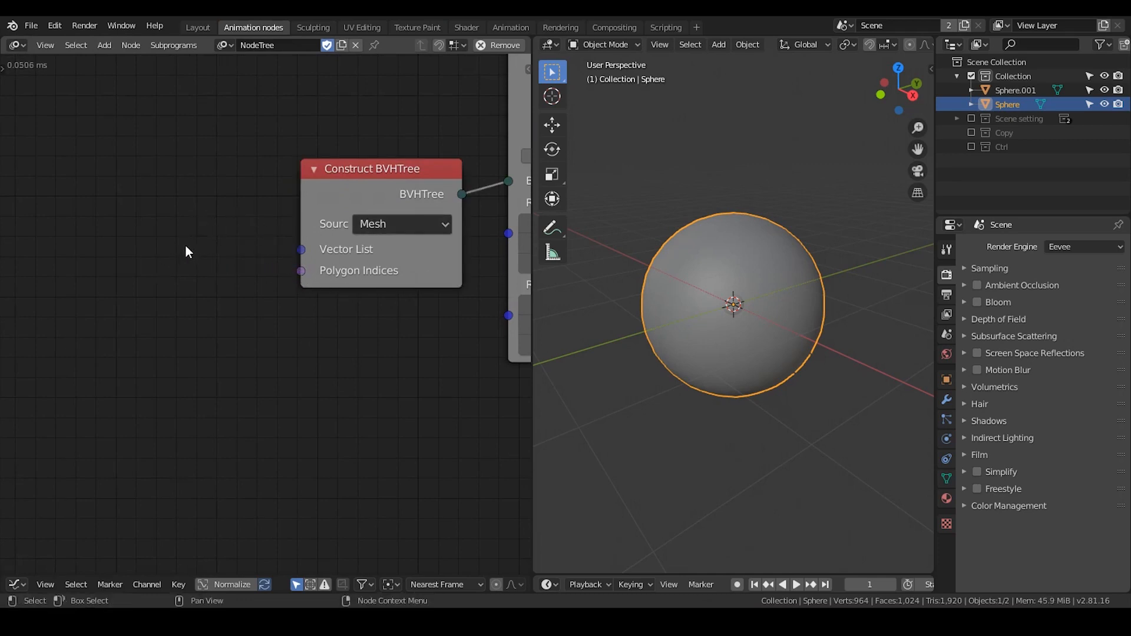
Step: Add a Mesh Object Input node in front of Construct BVHTree and assign the large sphere as its object
{"action": "middle_click_drag", "start_coordinate": [185, 245], "coordinate": [245, 249]}
{"action": "key", "text": "ctrl+a"}
{"action": "type", "text": "obje"}
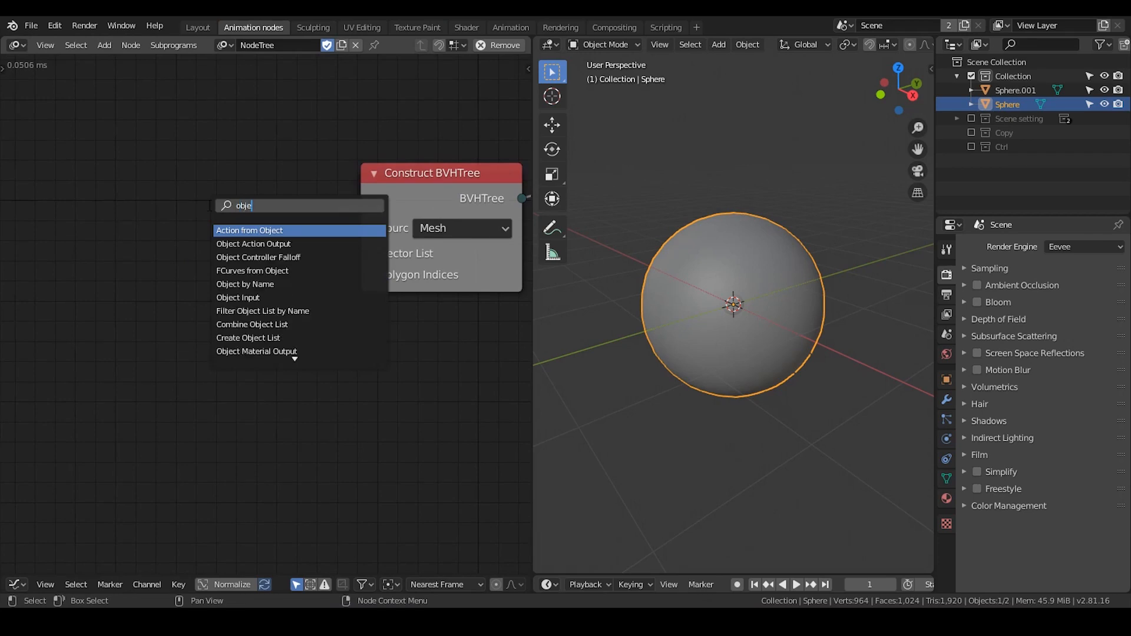
{"action": "type", "text": "ct mesh"}
{"action": "key", "text": "Return"}
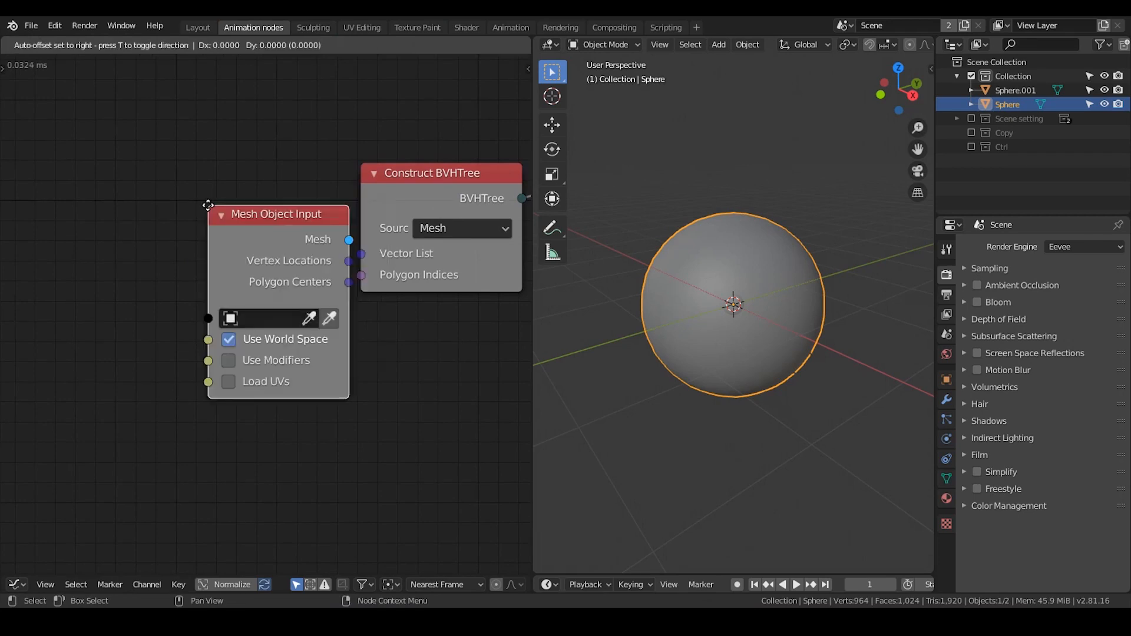
{"action": "left_click", "coordinate": [96, 144]}
{"action": "left_click", "coordinate": [231, 278]}
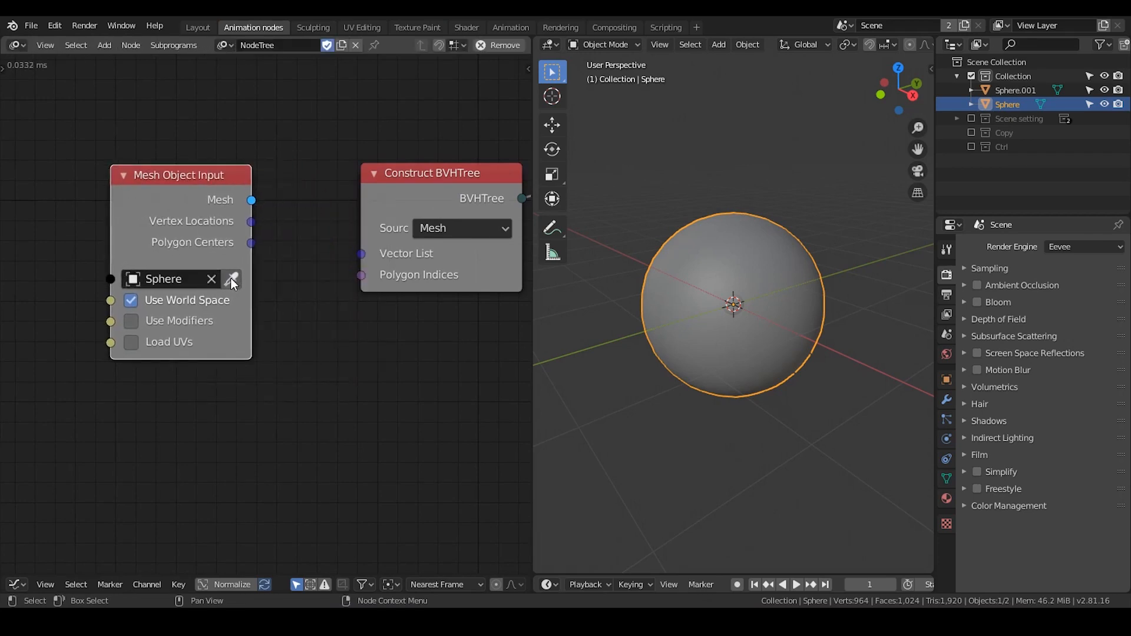
Step: Rename the large sphere object as Outer sphere
{"action": "left_click", "coordinate": [1016, 91]}
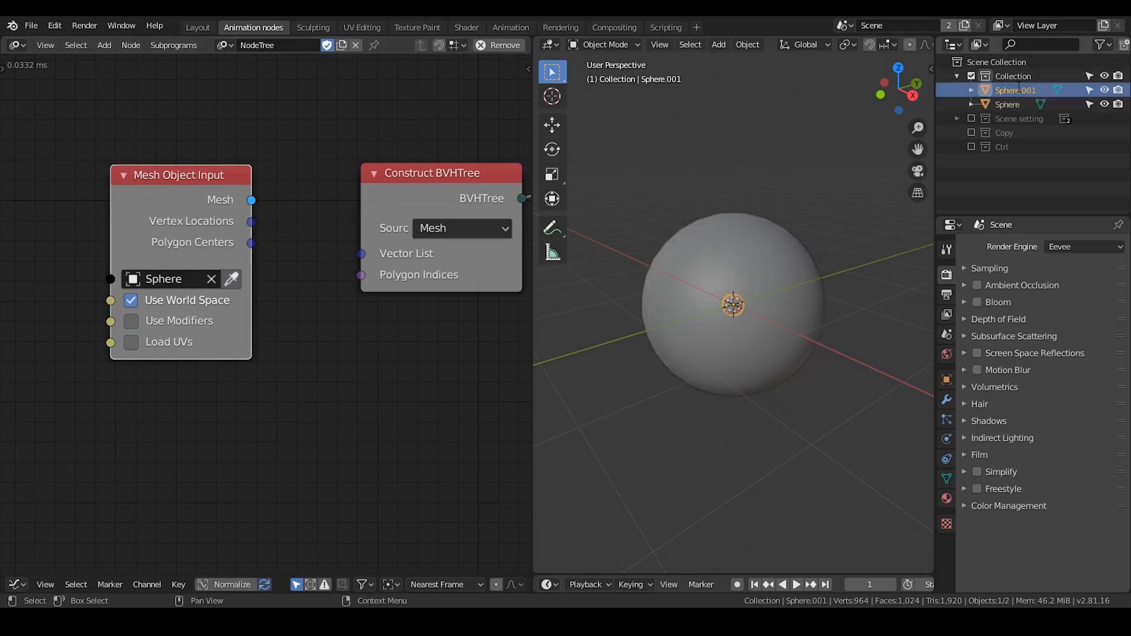
{"action": "double_click", "coordinate": [1016, 104]}
{"action": "type", "text": "Ou"}
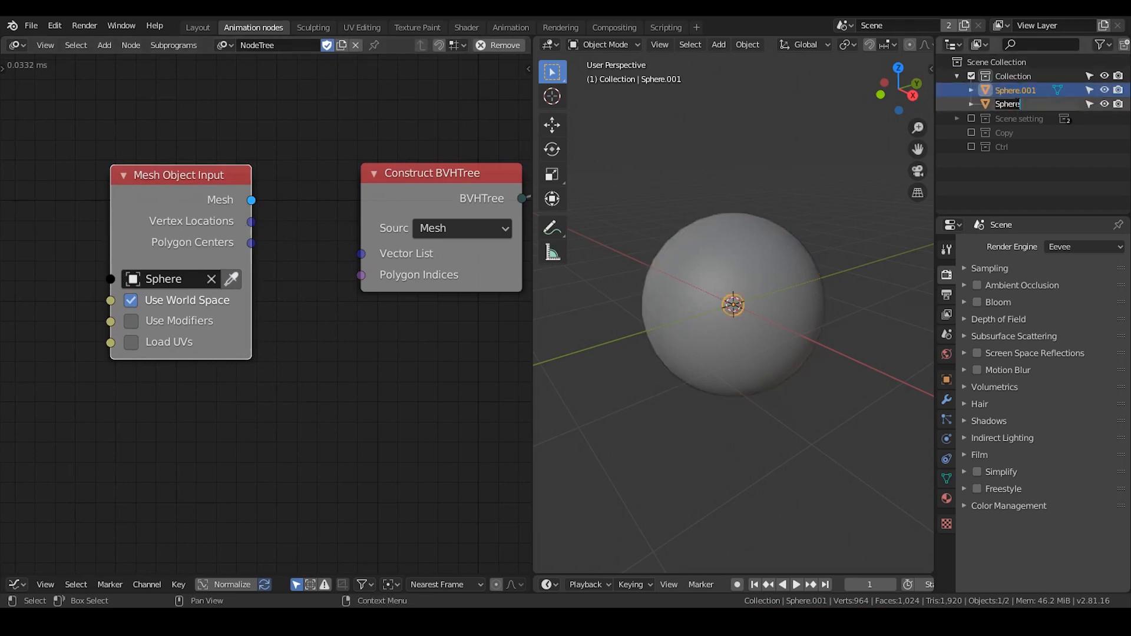
{"action": "type", "text": "ter sphere"}
{"action": "key", "text": "Return"}
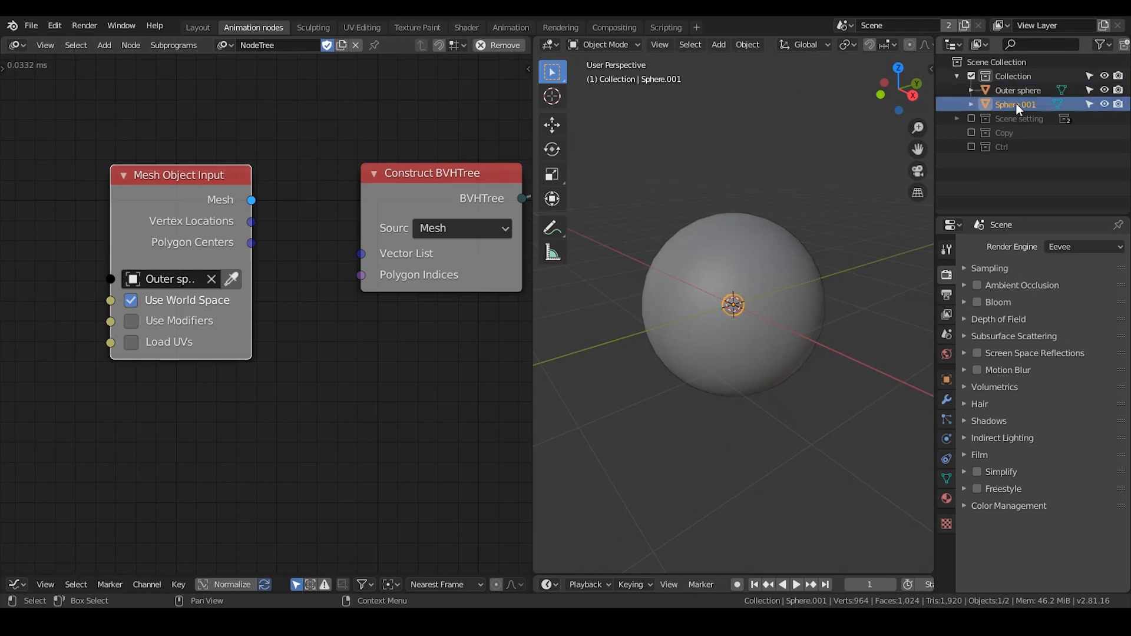
Step: Shorten the large sphere's name to Outer
{"action": "double_click", "coordinate": [1017, 91]}
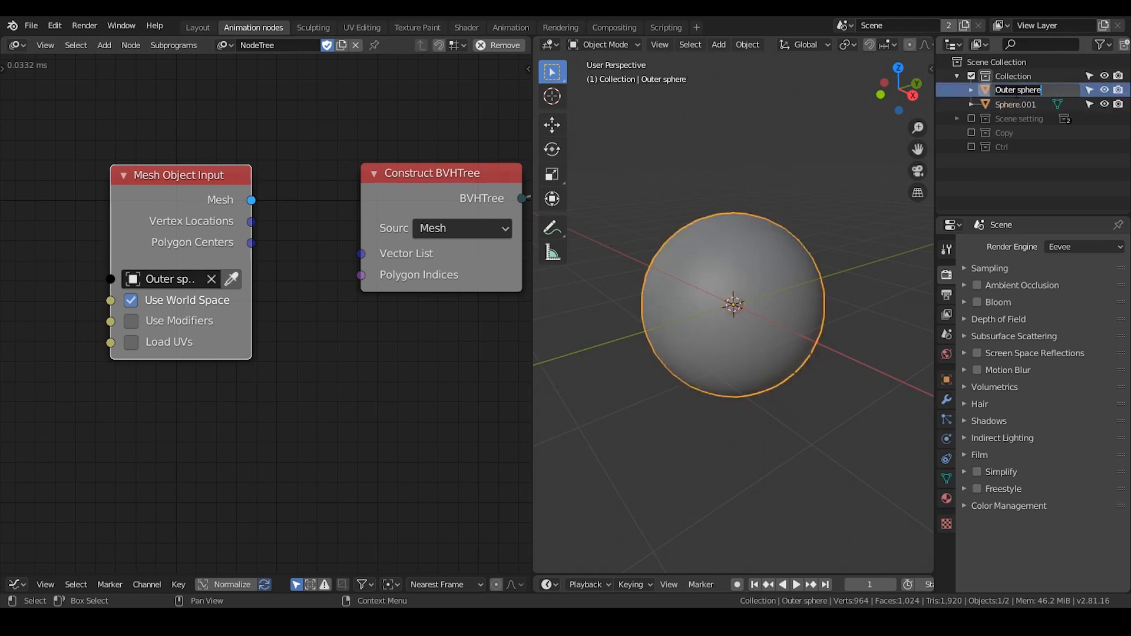
{"action": "key", "text": "BackSpace"}
{"action": "key", "text": "BackSpace"}
{"action": "key", "text": "BackSpace"}
{"action": "key", "text": "BackSpace"}
{"action": "key", "text": "BackSpace"}
{"action": "key", "text": "BackSpace"}
{"action": "key", "text": "BackSpace"}
{"action": "key", "text": "Return"}
Step: Rename the small sphere Sphere.001 as Inner and save the file
{"action": "double_click", "coordinate": [1015, 104]}
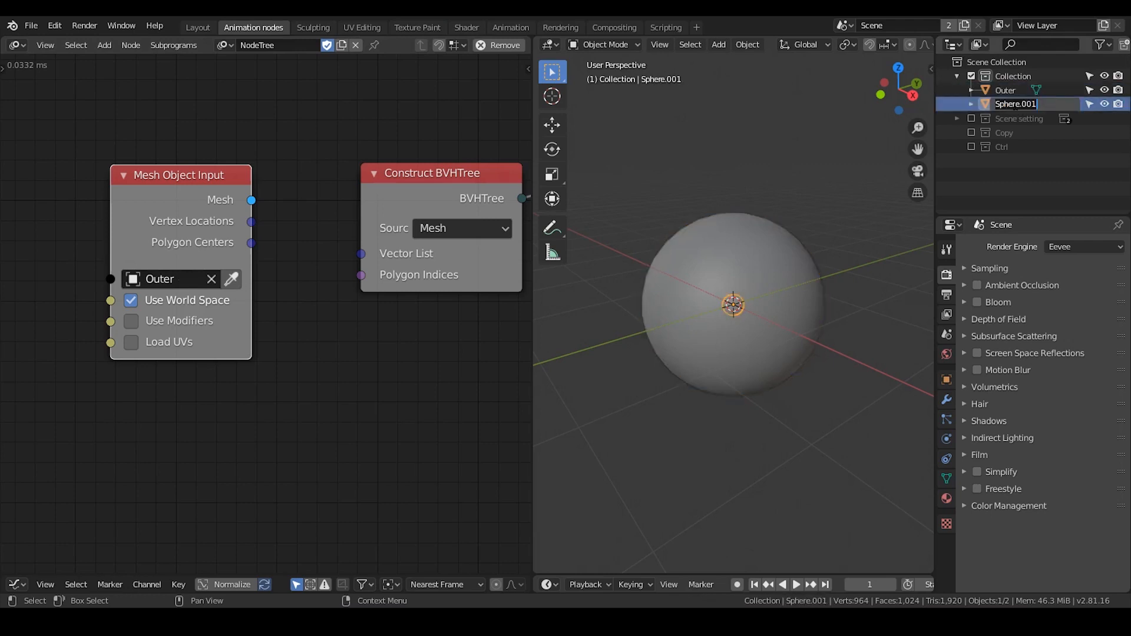
{"action": "type", "text": "Inner"}
{"action": "key", "text": "Return"}
{"action": "key", "text": "ctrl+s"}
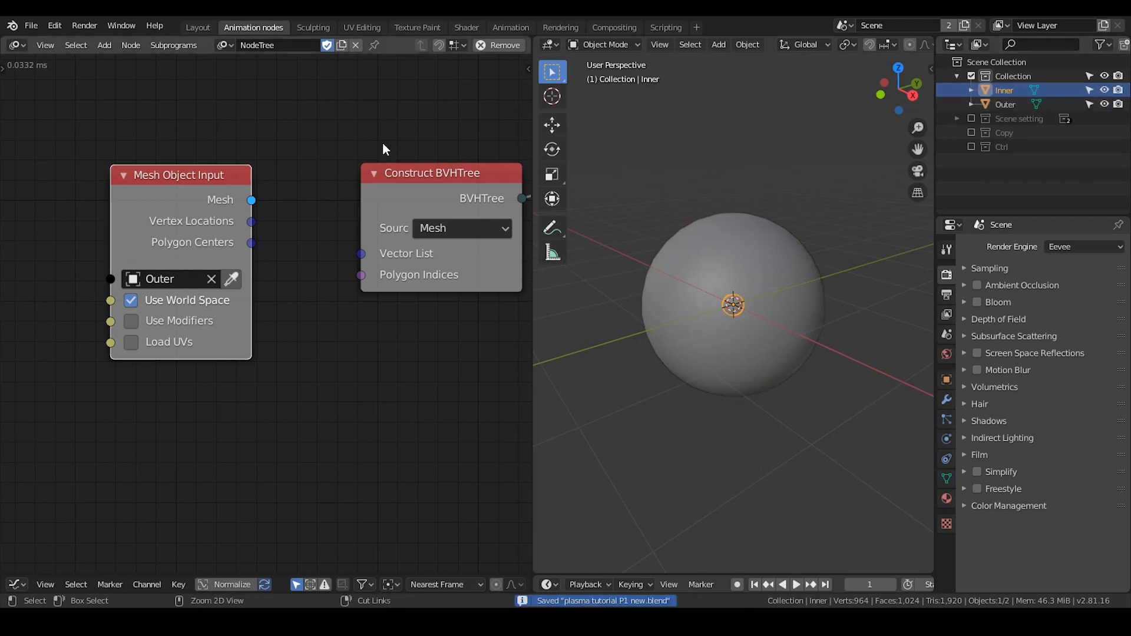
Step: Replace the Mesh Object Input's Polygon Centers output with Polygon Indices, and link Vertex Locations and Polygon Indices to Construct BVHTree
{"action": "left_click_drag", "start_coordinate": [252, 221], "coordinate": [363, 253]}
{"action": "left_click", "coordinate": [170, 176]}
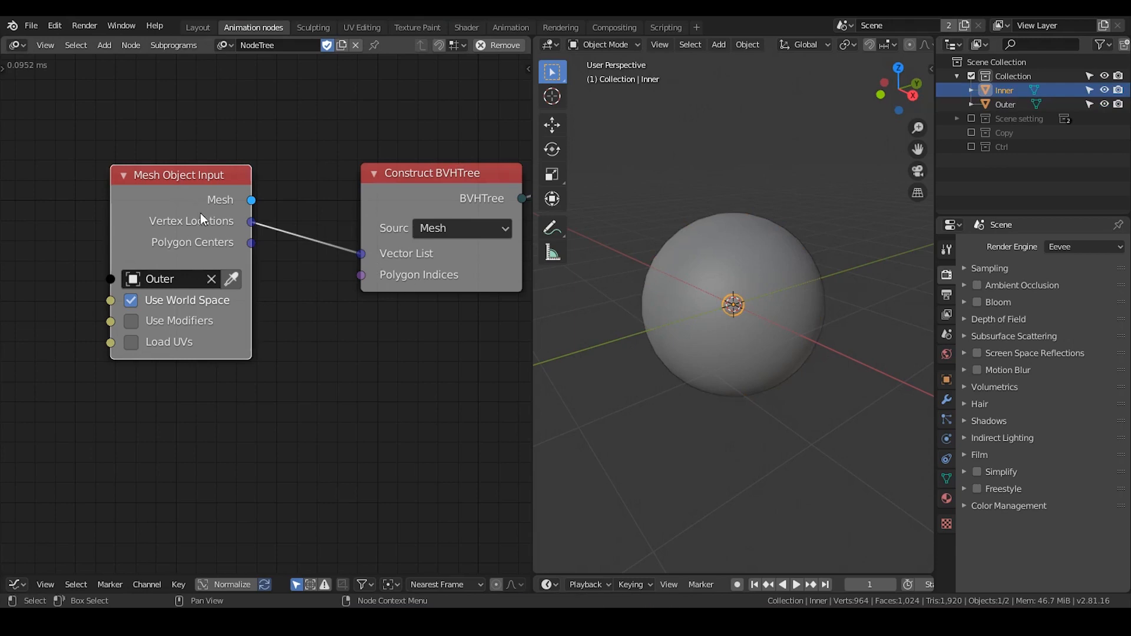
{"action": "key", "text": "e"}
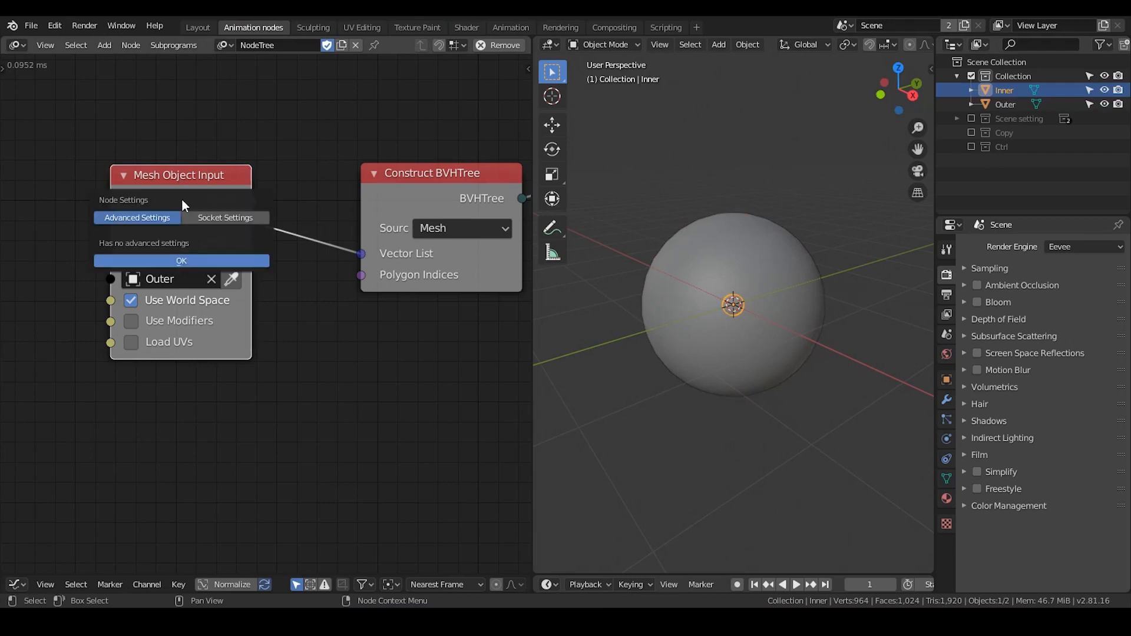
{"action": "left_click", "coordinate": [207, 218]}
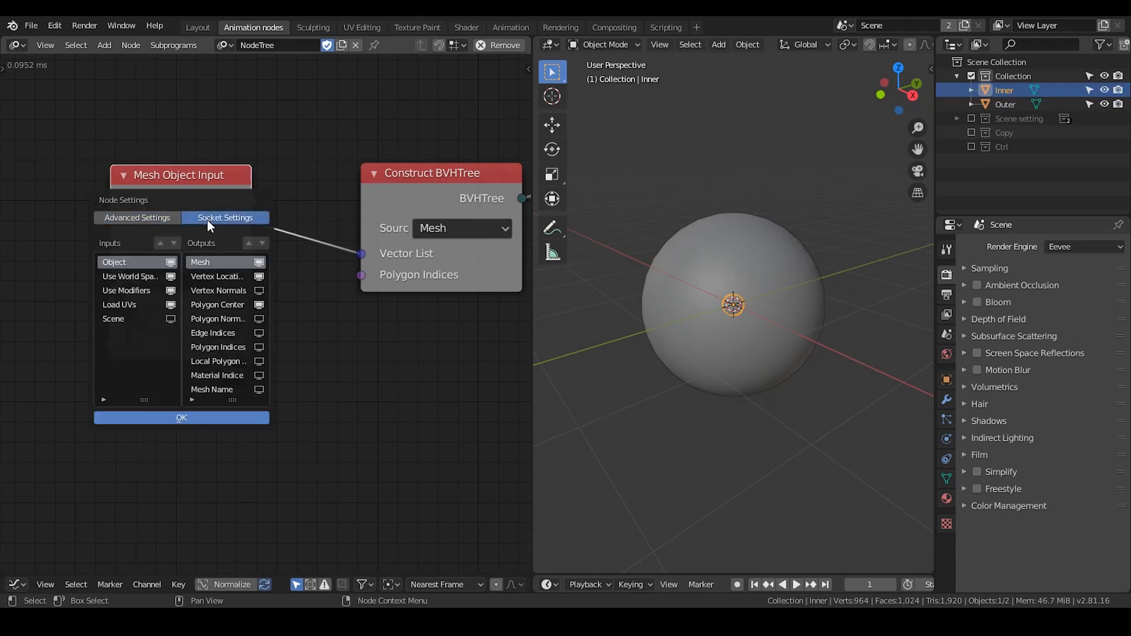
{"action": "left_click", "coordinate": [260, 311]}
{"action": "left_click", "coordinate": [216, 418]}
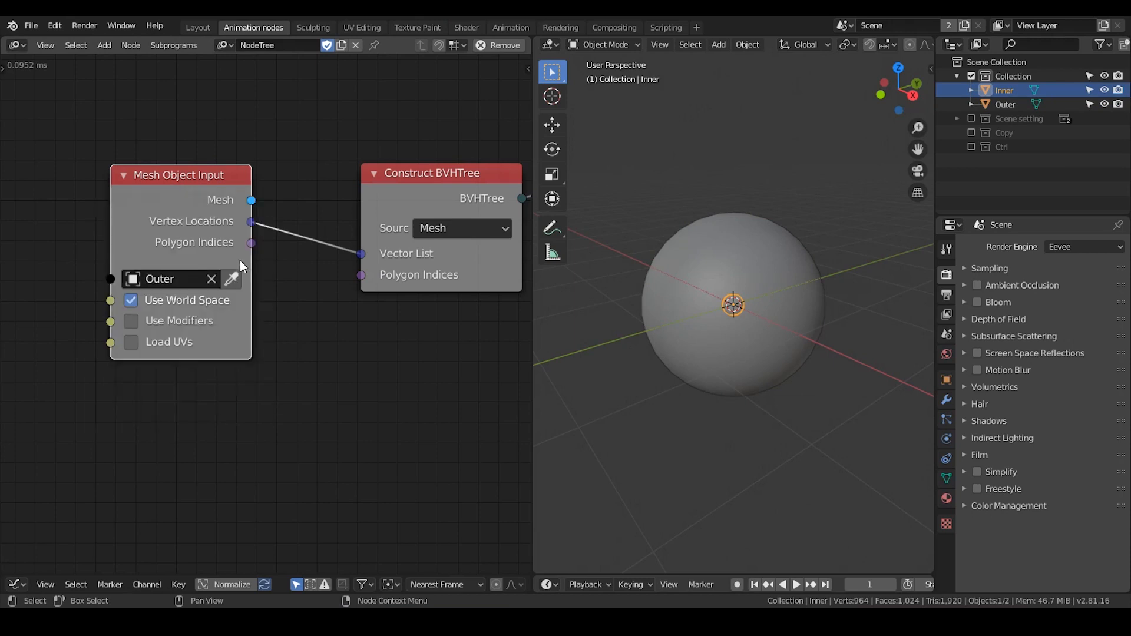
{"action": "left_click_drag", "start_coordinate": [251, 243], "coordinate": [361, 275]}
{"action": "key", "text": "Home"}
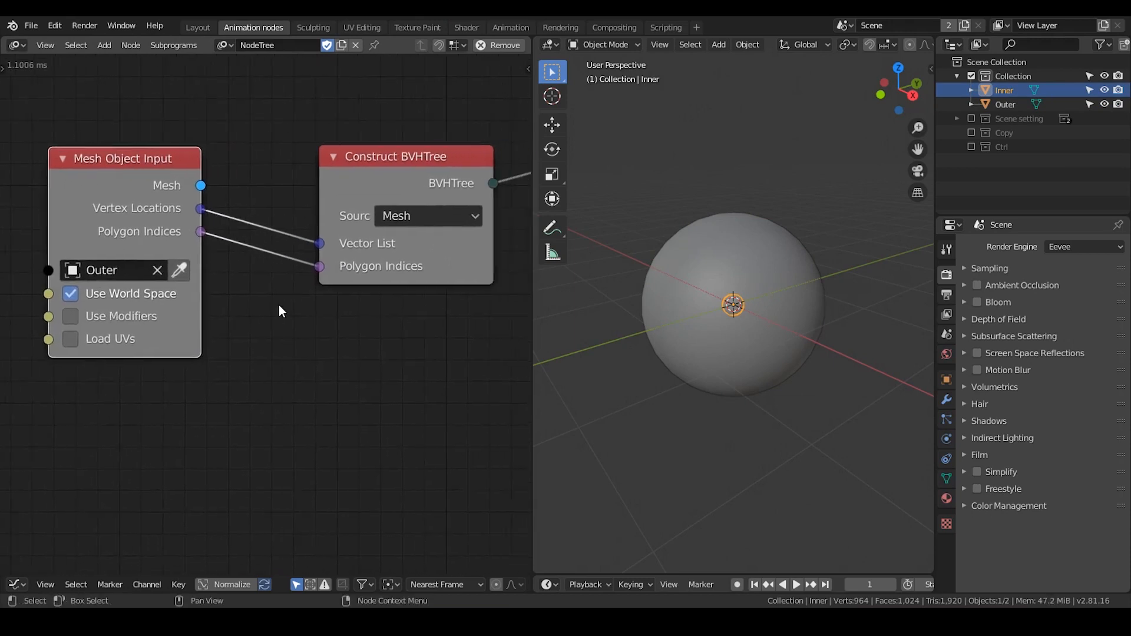
Step: Add a 3D Viewer node beside Ray Cast BVHTree and feed the ray cast Location into its Data input
{"action": "middle_click_drag", "start_coordinate": [281, 304], "coordinate": [108, 302]}
{"action": "key", "text": "ctrl+a"}
{"action": "type", "text": "3D"}
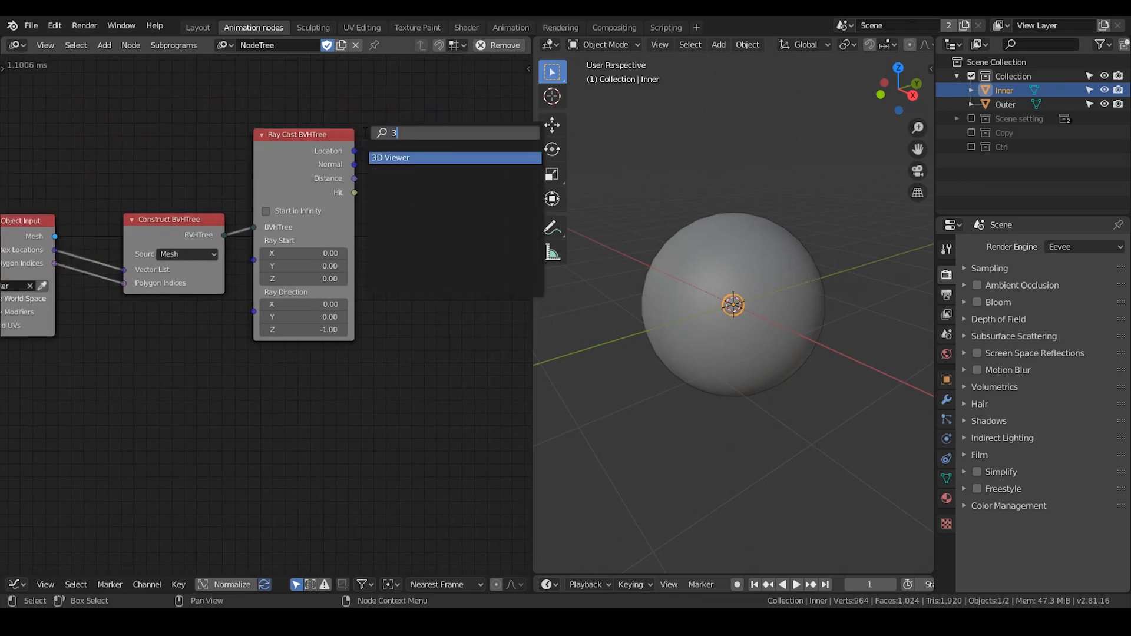
{"action": "left_click", "coordinate": [388, 159]}
{"action": "left_click", "coordinate": [385, 142]}
{"action": "left_click_drag", "start_coordinate": [355, 151], "coordinate": [446, 168]}
{"action": "middle_click_drag", "start_coordinate": [751, 363], "coordinate": [819, 335]}
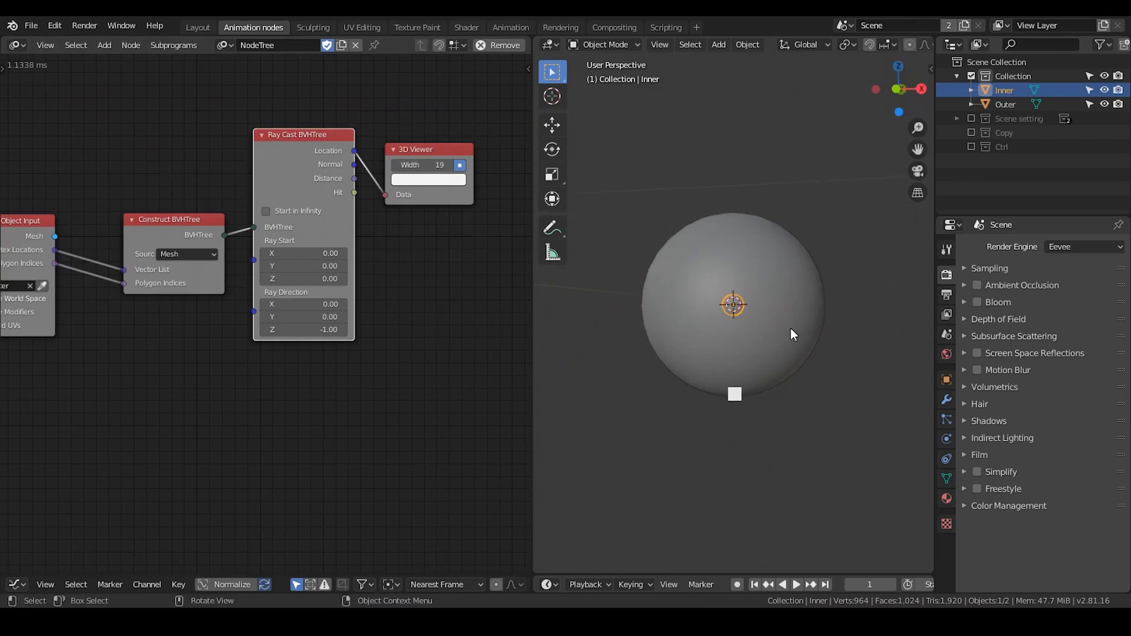
Step: Add a Plain Axes empty to the scene, put it in the Ctrl collection, and enable that collection
{"action": "left_click", "coordinate": [779, 121]}
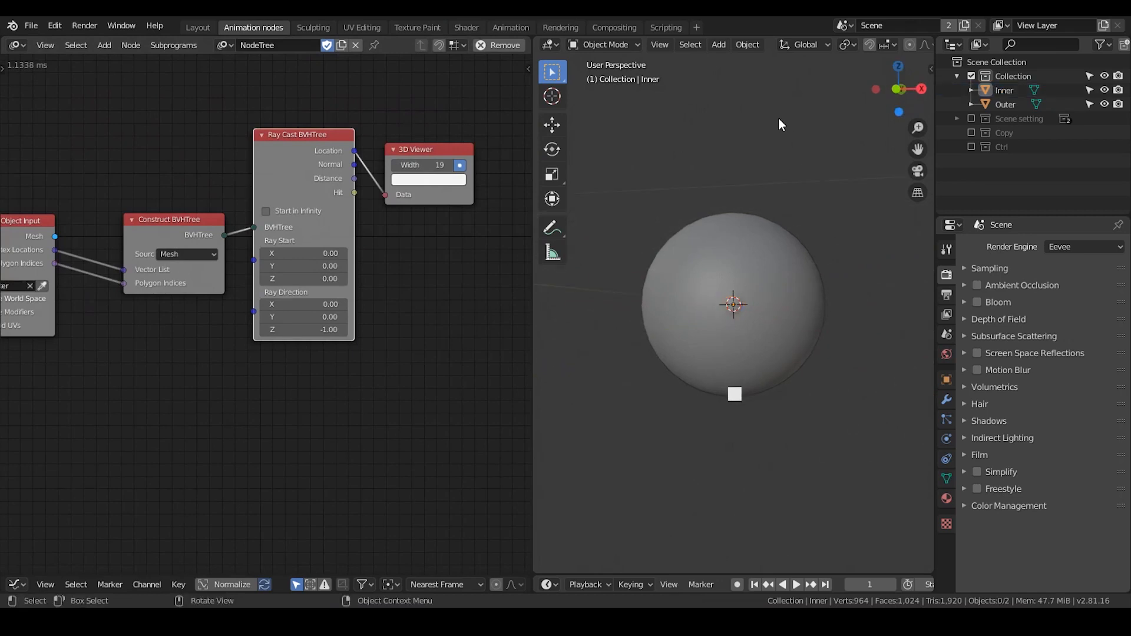
{"action": "key", "text": "shift+a"}
{"action": "mouse_move", "coordinate": [779, 122]}
{"action": "mouse_move", "coordinate": [777, 241]}
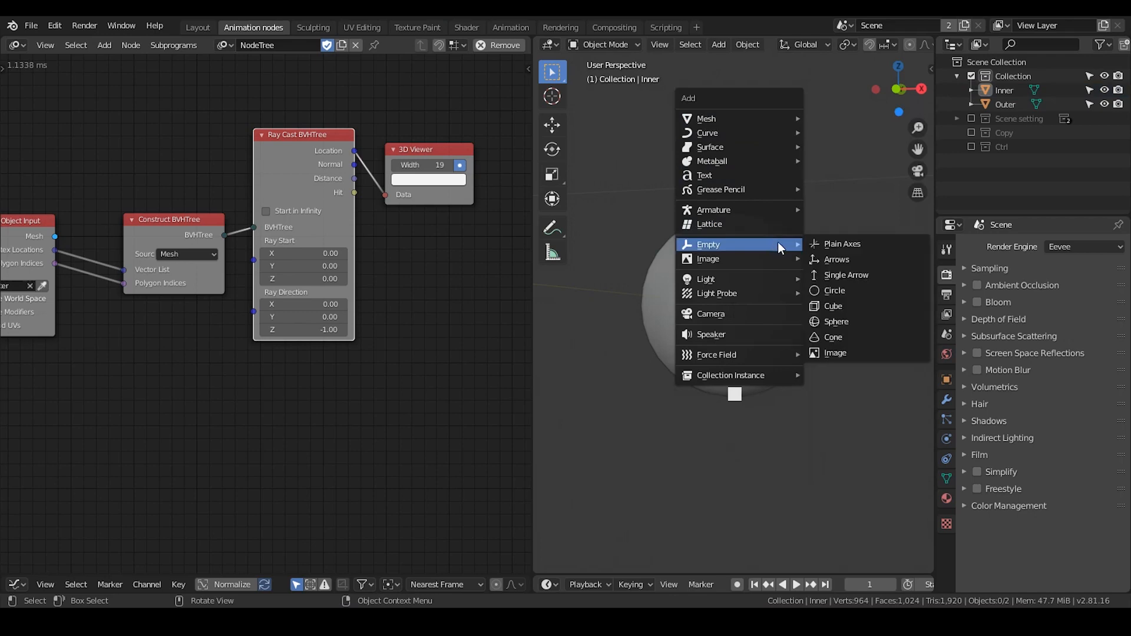
{"action": "left_click", "coordinate": [822, 240]}
{"action": "left_click_drag", "start_coordinate": [1009, 88], "coordinate": [1000, 162]}
{"action": "left_click", "coordinate": [971, 147]}
{"action": "left_click", "coordinate": [1014, 145]}
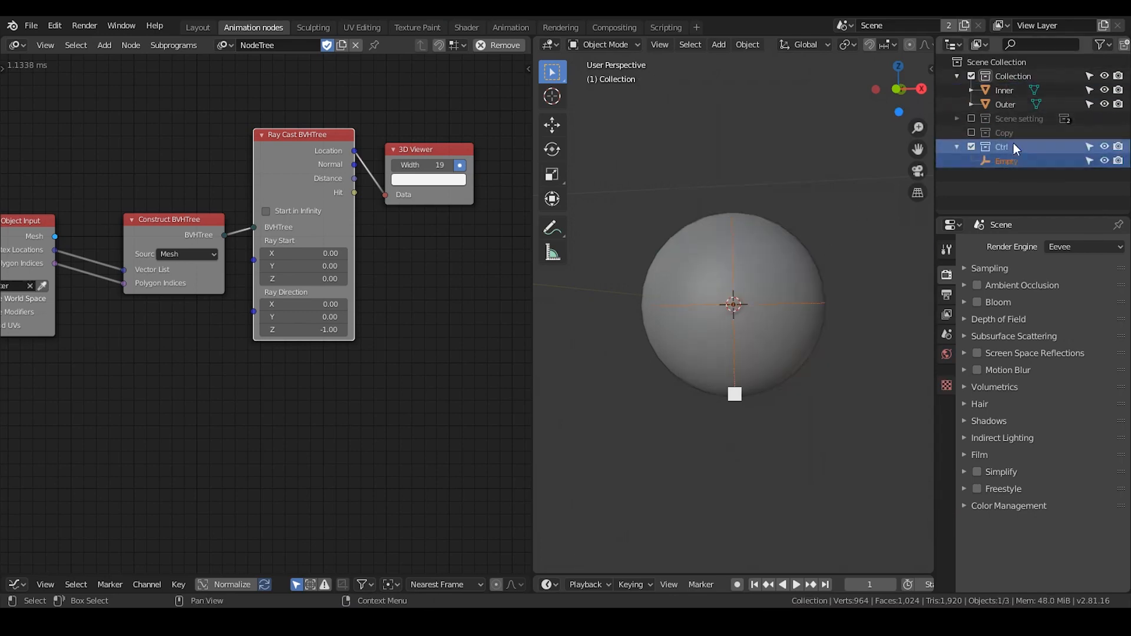
Step: Examine the node tree's Auto Execution settings, including the location, scale and rotation_euler triggers for the Ctrl collection
{"action": "key", "text": "t"}
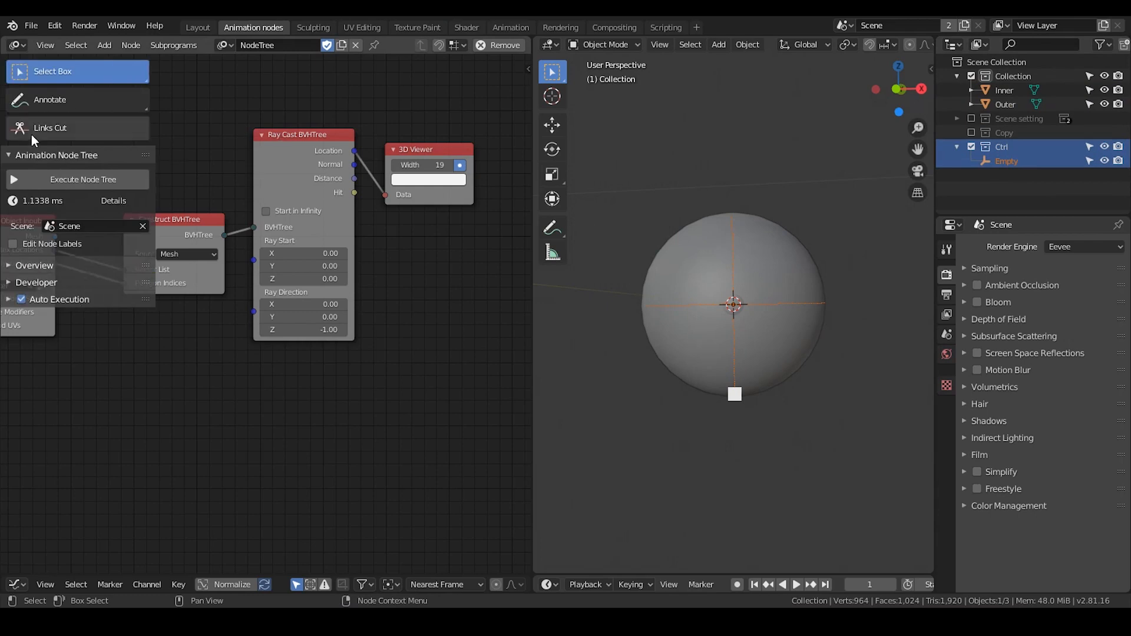
{"action": "left_click", "coordinate": [25, 153]}
{"action": "left_click", "coordinate": [59, 208]}
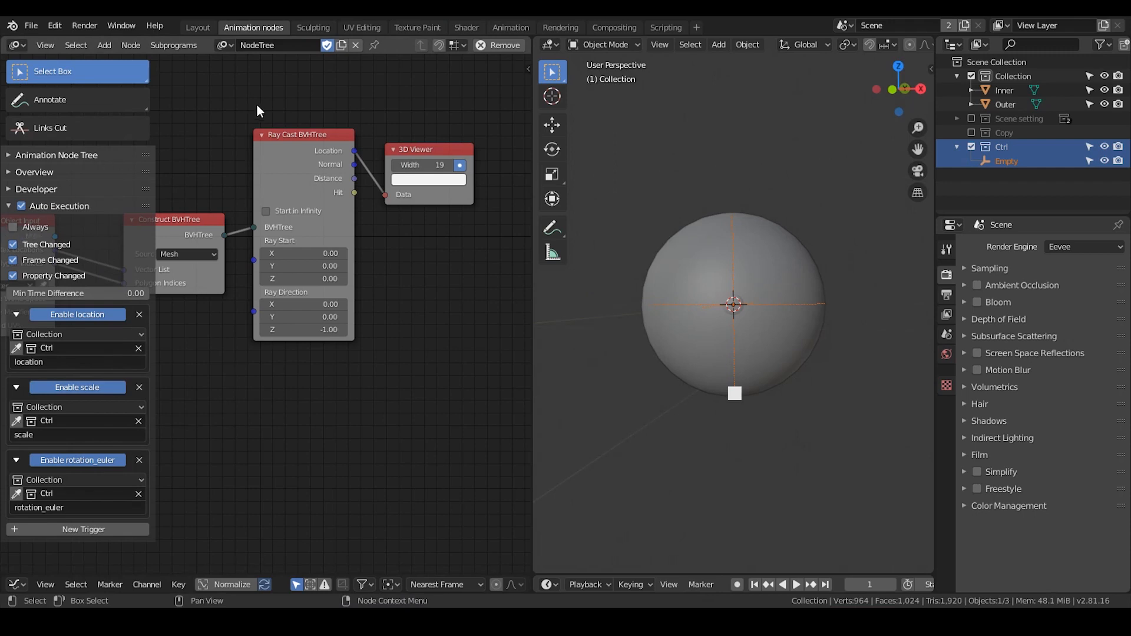
{"action": "key", "text": "t"}
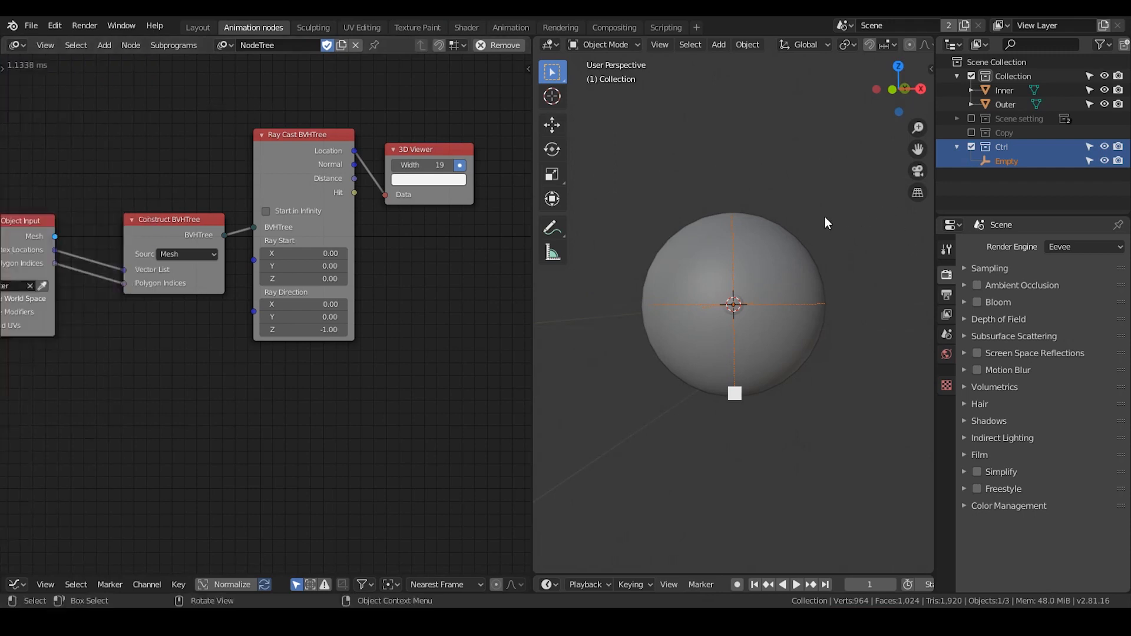
{"action": "scroll", "coordinate": [824, 217], "scroll_direction": "down", "scroll_amount": 3}
{"action": "middle_click_drag", "start_coordinate": [818, 217], "coordinate": [808, 224]}
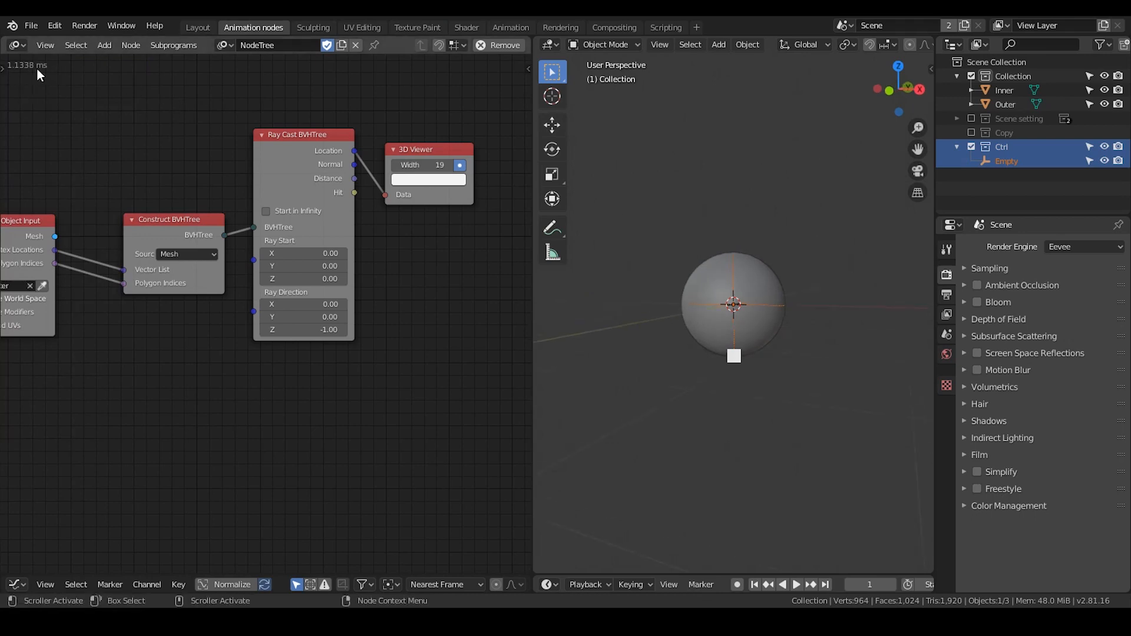
Step: Toggle the Always option of Auto Execution on and back off
{"action": "key", "text": "t"}
{"action": "left_click", "coordinate": [17, 225]}
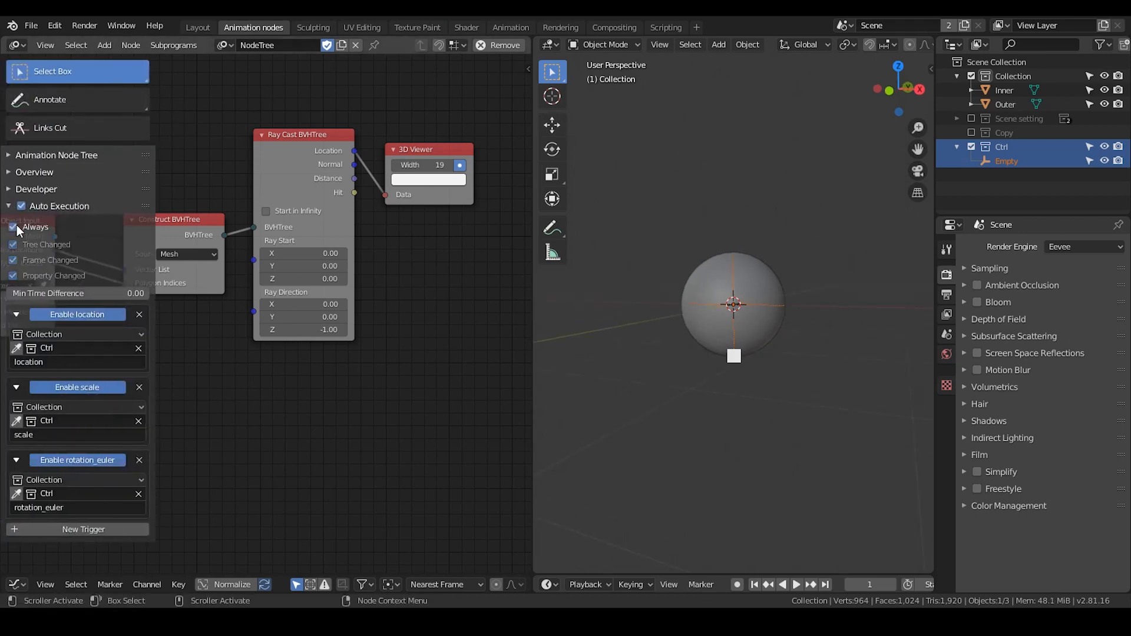
{"action": "key", "text": "t"}
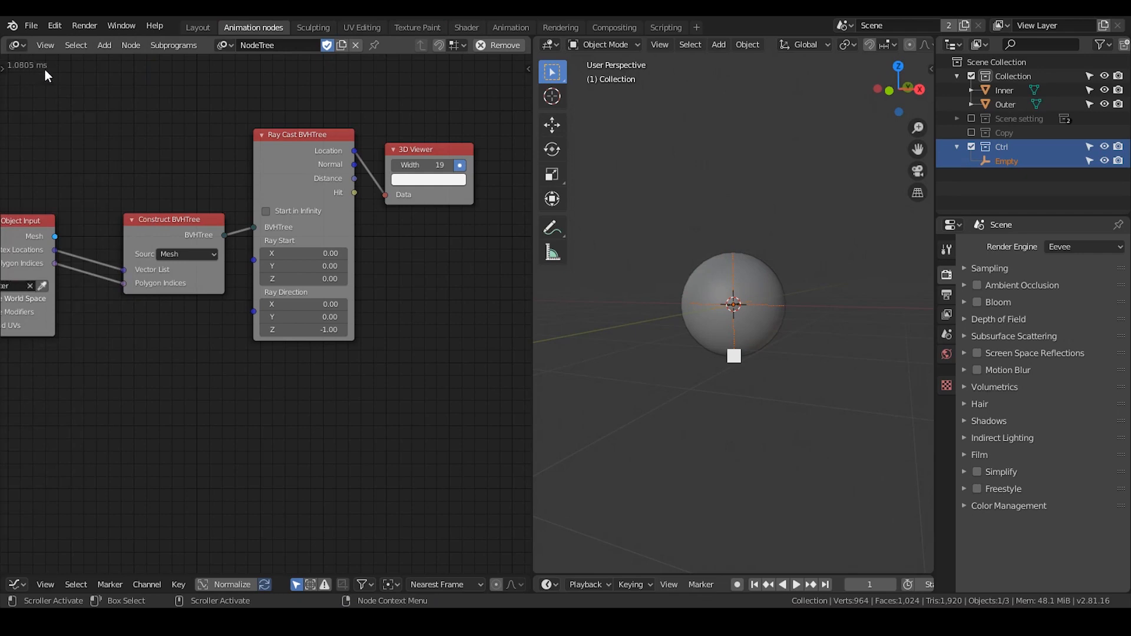
{"action": "key", "text": "t"}
{"action": "left_click", "coordinate": [17, 228]}
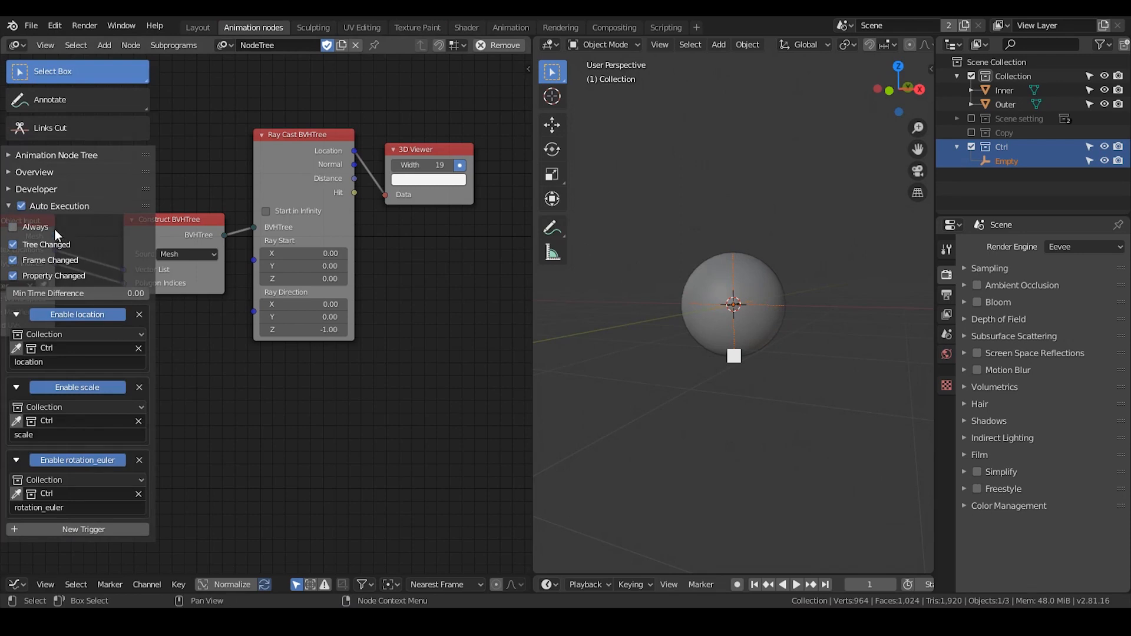
{"action": "key", "text": "t"}
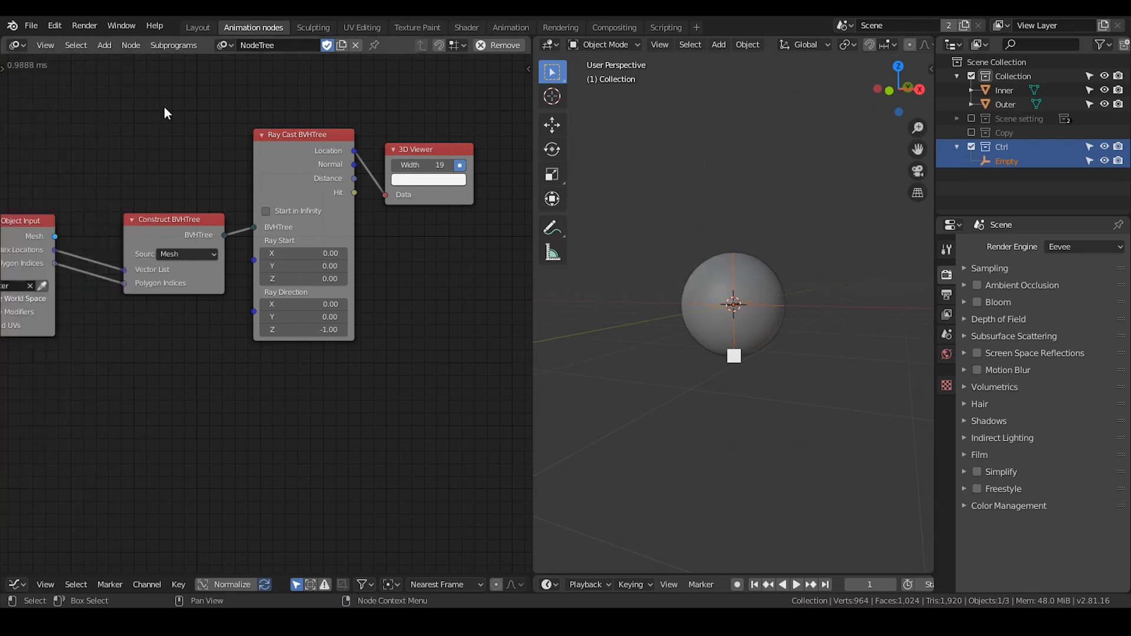
Step: Move the empty along the Z axis below the outer sphere and back up above it to try the execution triggers
{"action": "key", "text": "g"}
{"action": "key", "text": "z"}
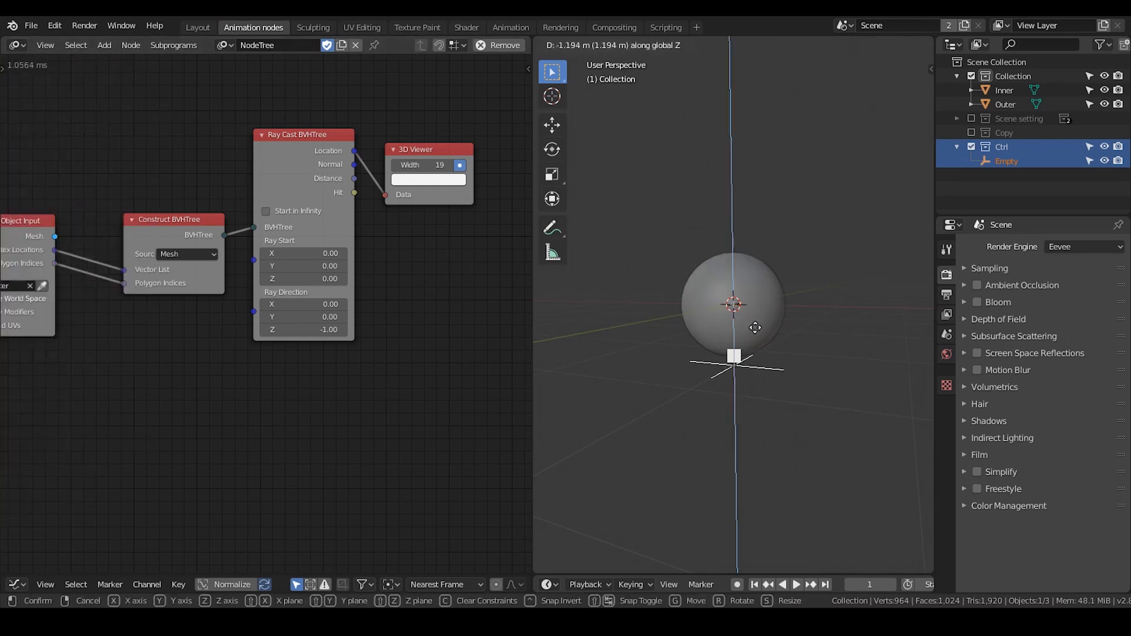
{"action": "left_click", "coordinate": [757, 376]}
{"action": "key", "text": "g"}
{"action": "key", "text": "z"}
{"action": "key", "text": "Escape"}
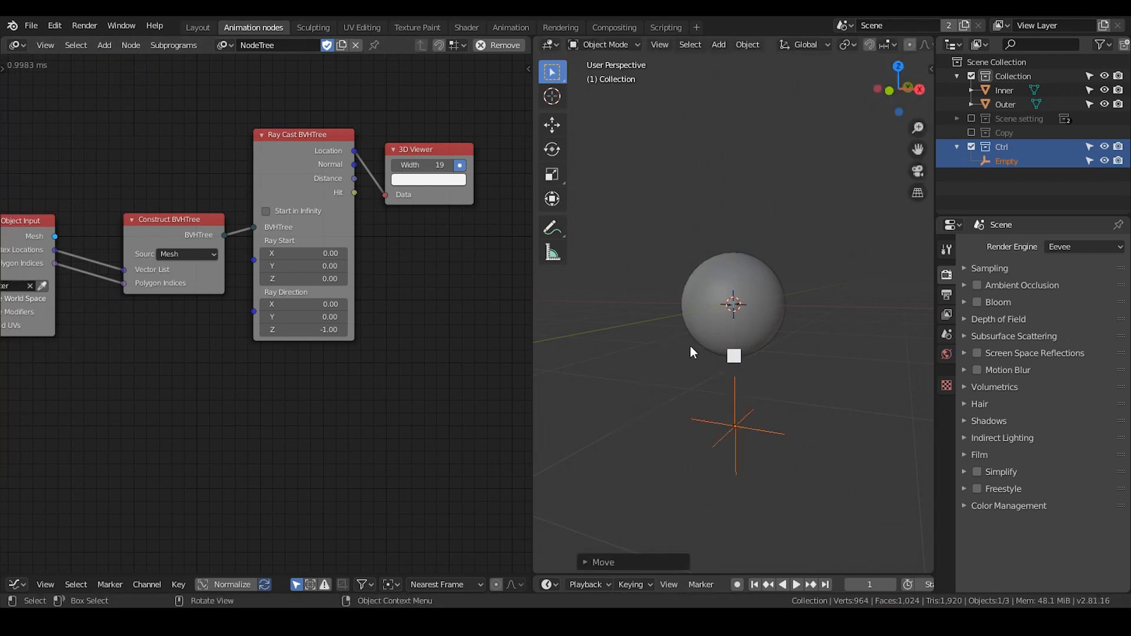
{"action": "key", "text": "g"}
{"action": "key", "text": "z"}
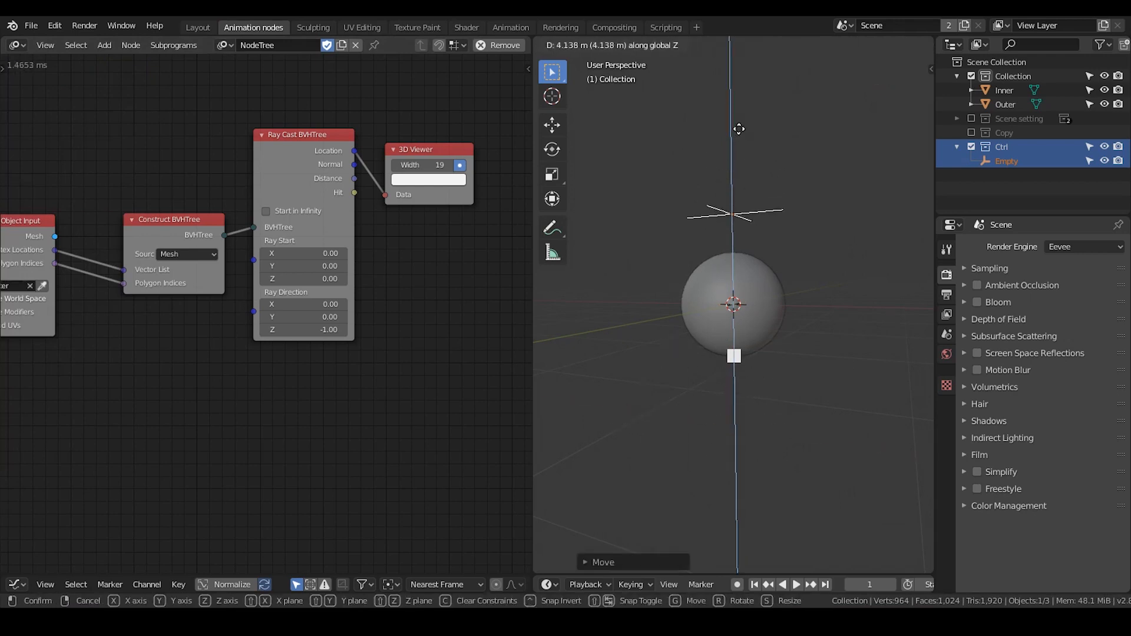
{"action": "left_click", "coordinate": [739, 129]}
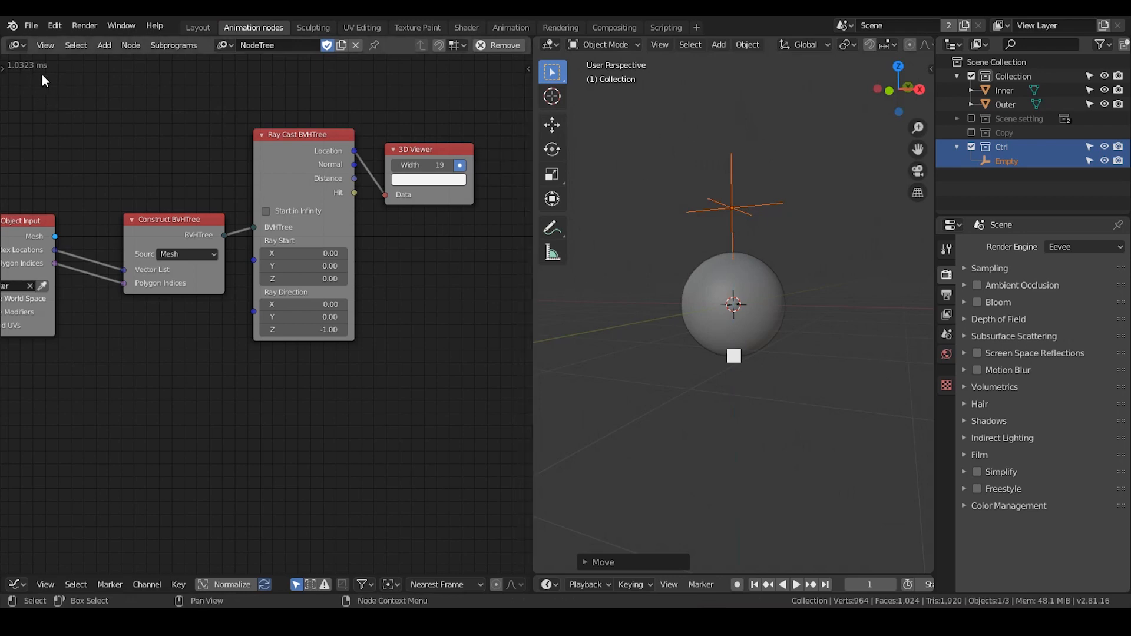
{"action": "mouse_move", "coordinate": [164, 141]}
{"action": "middle_mouse_down"}
{"action": "mouse_move", "coordinate": [179, 142]}
{"action": "mouse_move", "coordinate": [154, 138]}
{"action": "middle_mouse_up"}
{"action": "key", "text": "g"}
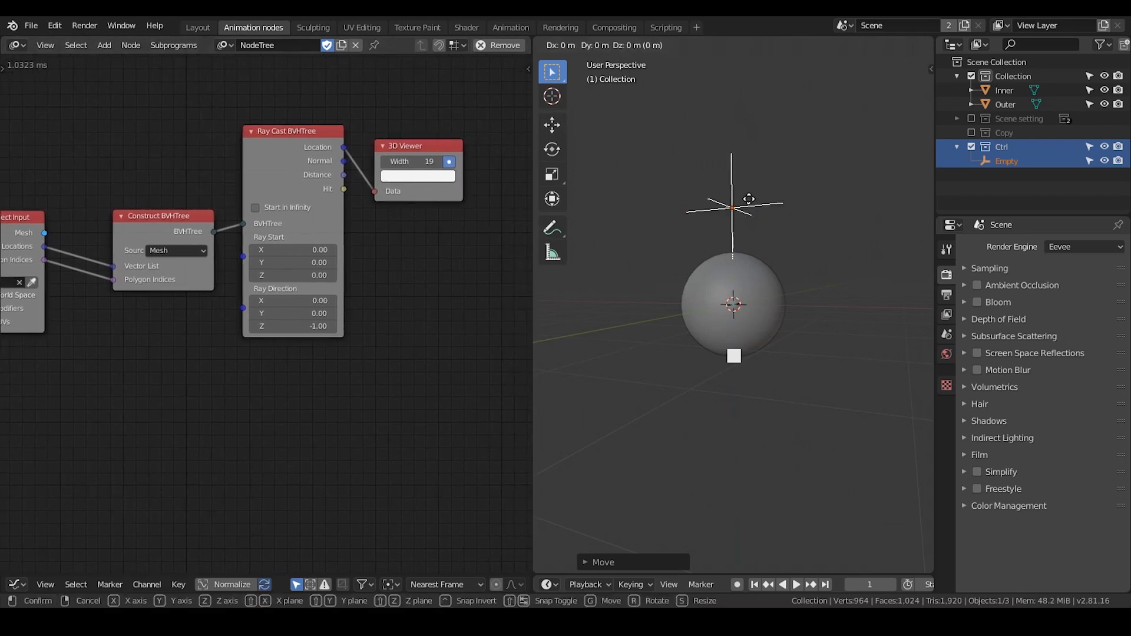
{"action": "key", "text": "z"}
{"action": "left_click", "coordinate": [748, 208]}
Step: Add an Object Transforms Input node with Empty as its object, and link its Location to the ray cast's Ray Direction
{"action": "scroll", "coordinate": [188, 352], "scroll_direction": "up", "scroll_amount": 2}
{"action": "key", "text": "ctrl+a"}
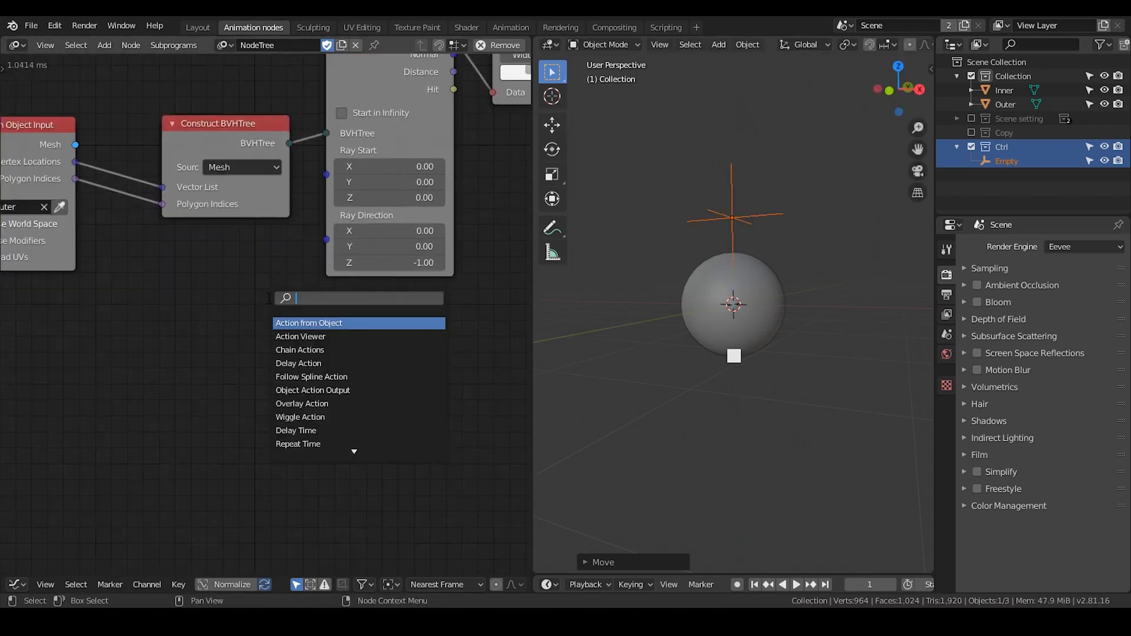
{"action": "type", "text": "object transf"}
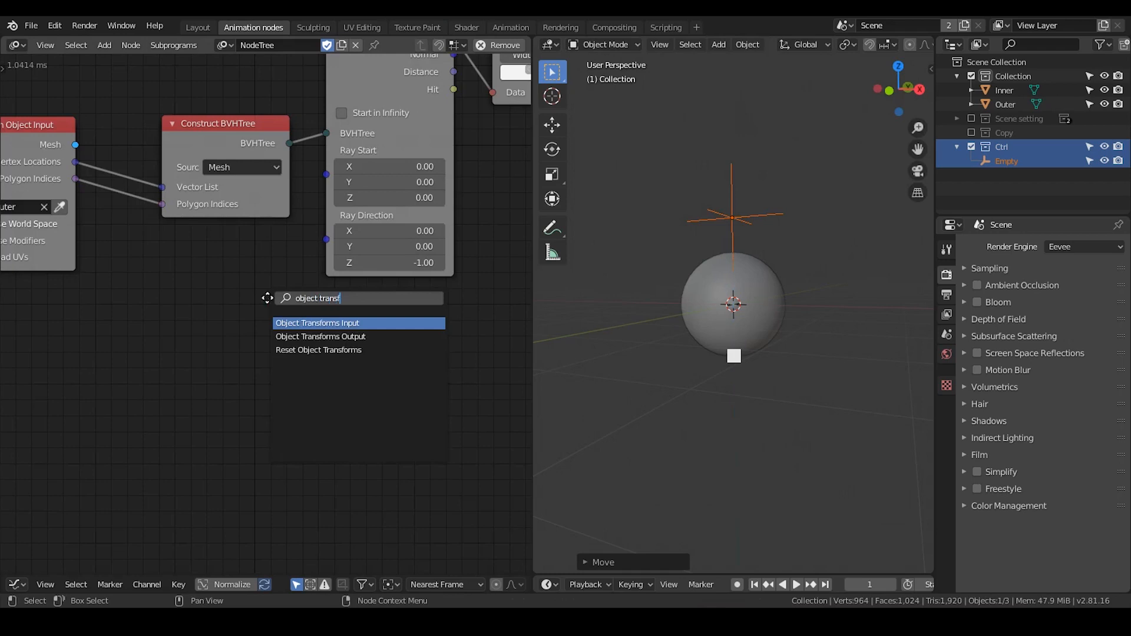
{"action": "key", "text": "Return"}
{"action": "left_click", "coordinate": [165, 286]}
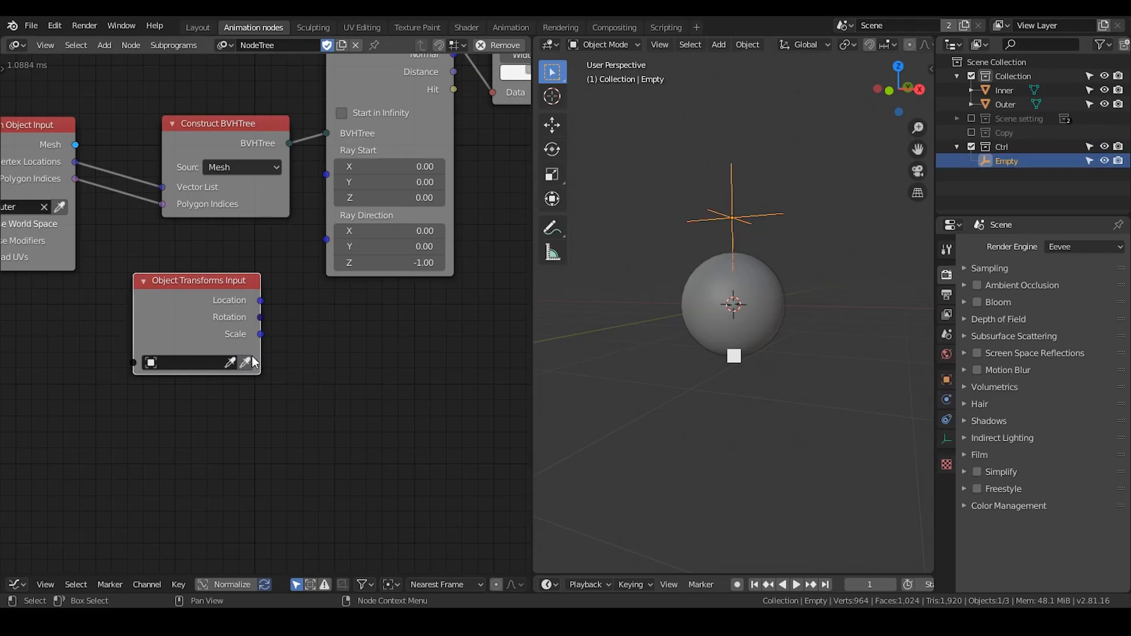
{"action": "left_click", "coordinate": [245, 366]}
{"action": "left_click_drag", "start_coordinate": [260, 300], "coordinate": [326, 234]}
Step: Move the empty freely around the sphere to test the ray hit point, and snap it back to the 3D cursor
{"action": "key", "text": "g"}
{"action": "left_click", "coordinate": [889, 232]}
{"action": "key", "text": "g"}
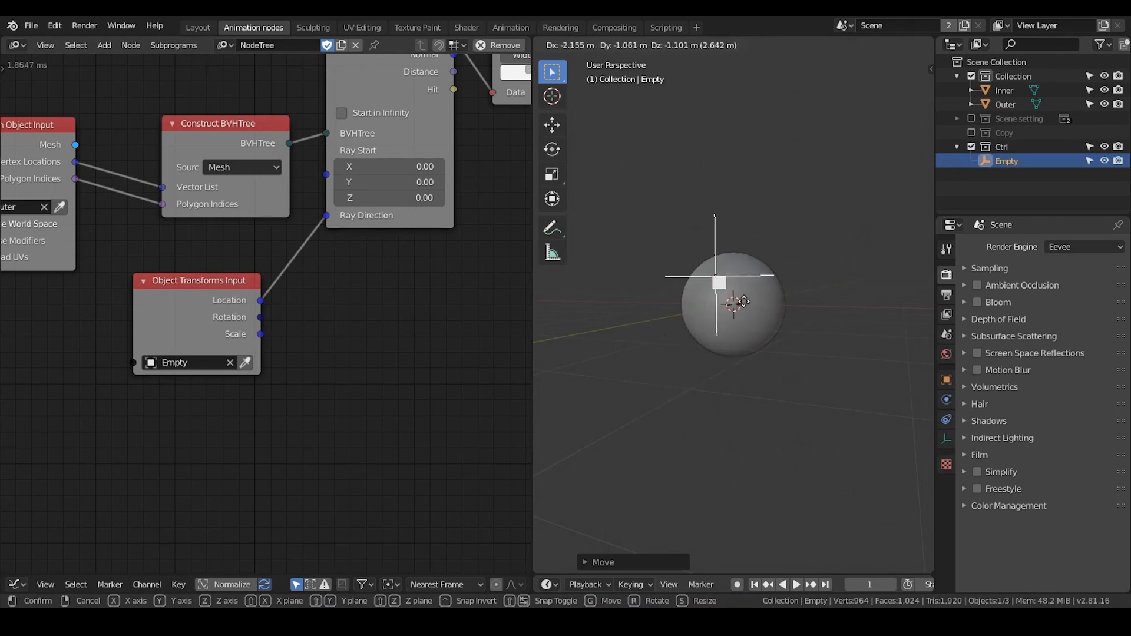
{"action": "left_click", "coordinate": [771, 316]}
{"action": "middle_click_drag", "start_coordinate": [770, 316], "coordinate": [779, 341]}
{"action": "key", "text": "g"}
{"action": "left_click", "coordinate": [737, 369]}
{"action": "key", "text": "g"}
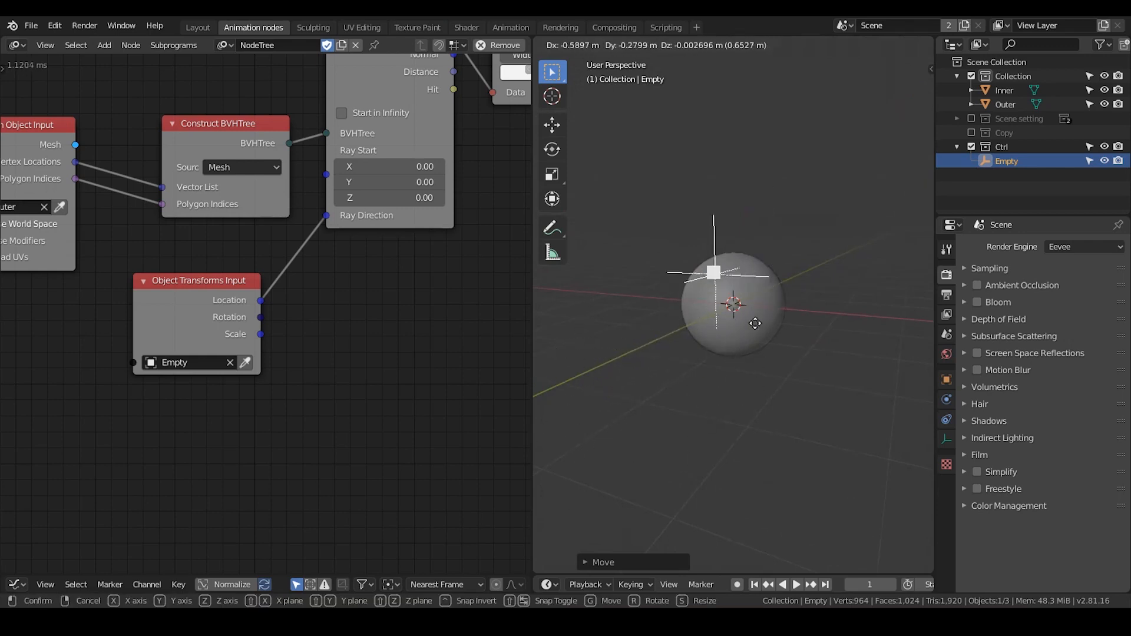
{"action": "left_click", "coordinate": [764, 328]}
{"action": "key", "text": "shift+s"}
{"action": "left_click", "coordinate": [774, 178]}
Step: Try the empty at another offset from the sphere's center and return it to the 3D cursor
{"action": "scroll", "coordinate": [800, 311], "scroll_direction": "up", "scroll_amount": 4}
{"action": "key", "text": "g"}
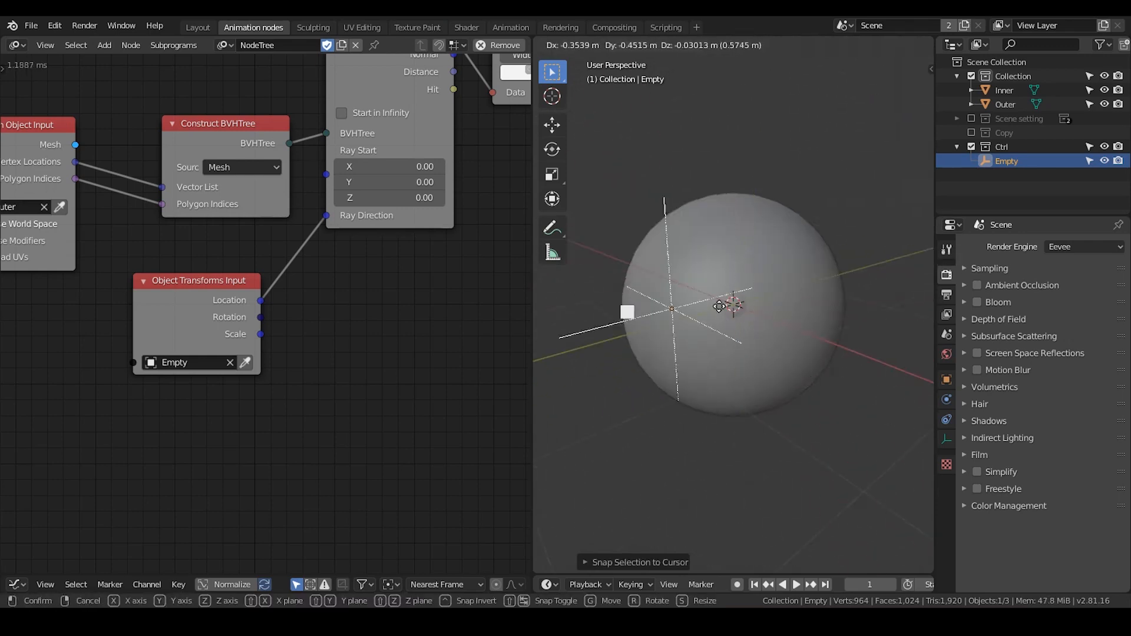
{"action": "left_click", "coordinate": [750, 260]}
{"action": "key", "text": "shift+s"}
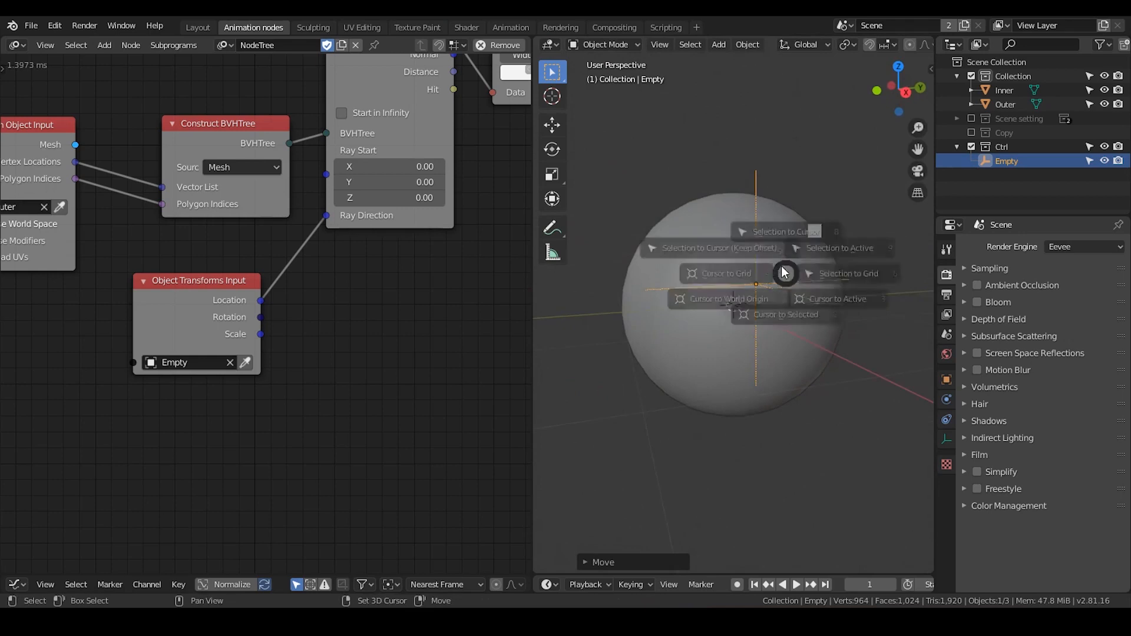
{"action": "left_click", "coordinate": [779, 196]}
{"action": "middle_click_drag", "start_coordinate": [768, 297], "coordinate": [795, 326]}
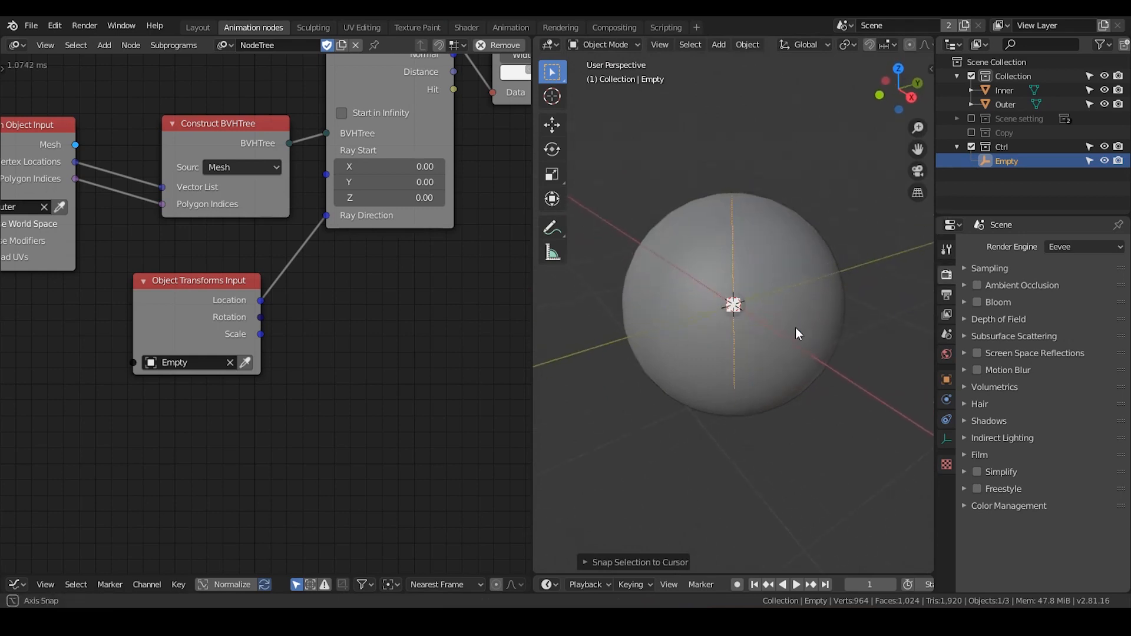
Step: Shift the Object Transforms Input node nearer to Ray Cast BVHTree, and move the empty along the X axis
{"action": "left_click_drag", "start_coordinate": [220, 301], "coordinate": [235, 281]}
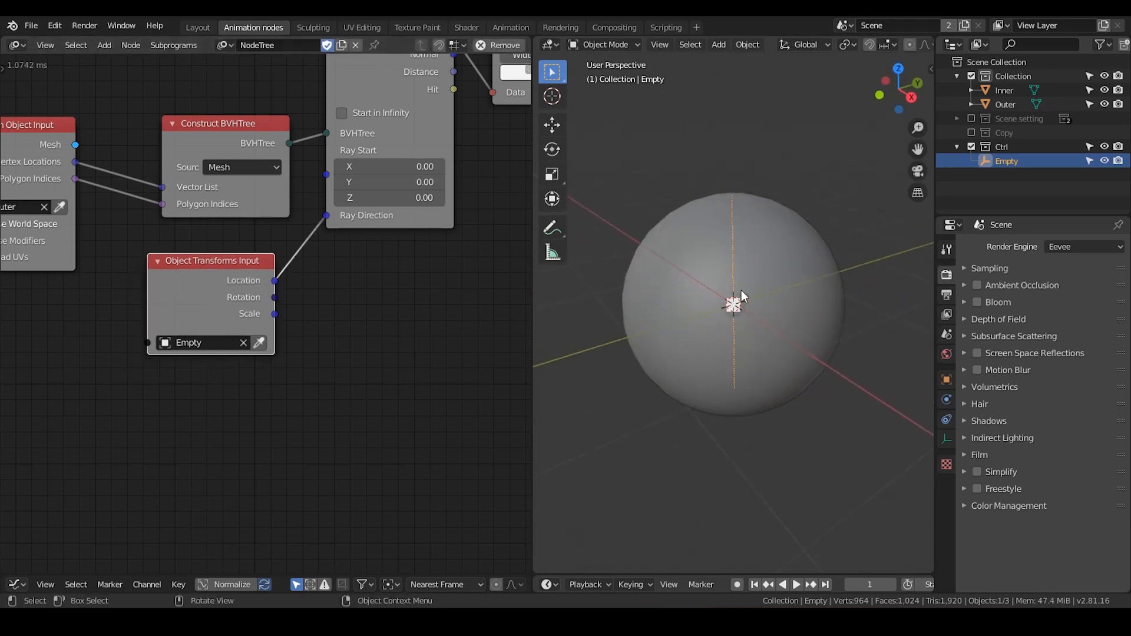
{"action": "middle_click_drag", "start_coordinate": [763, 338], "coordinate": [705, 235]}
{"action": "middle_click_drag", "start_coordinate": [744, 331], "coordinate": [763, 335]}
{"action": "key", "text": "g"}
{"action": "key", "text": "x"}
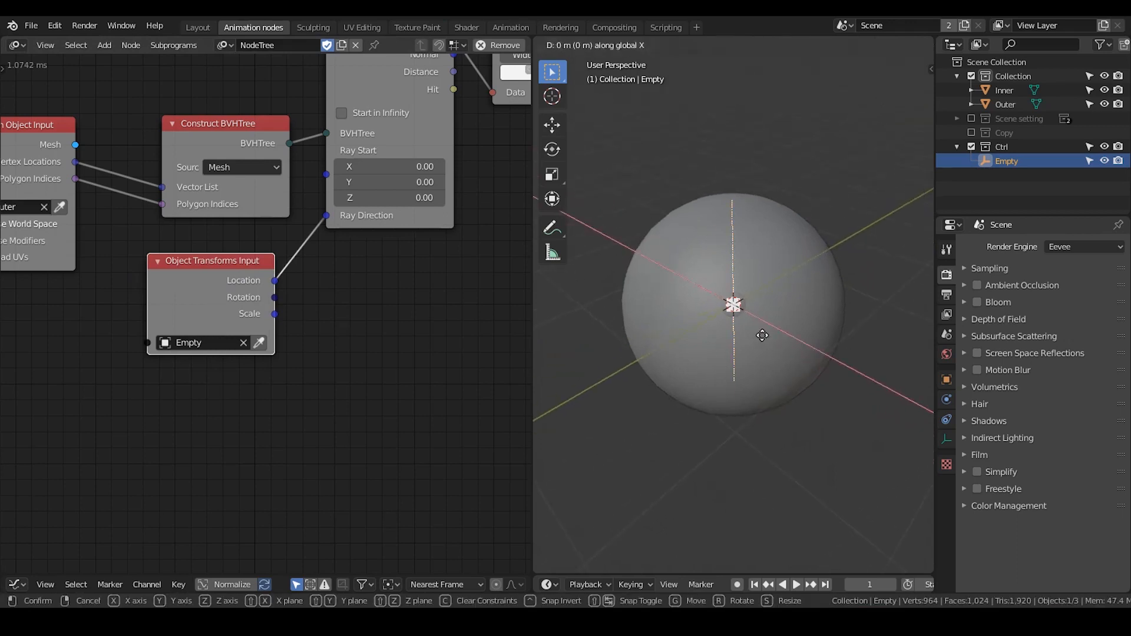
{"action": "left_click", "coordinate": [773, 338]}
Step: Move the empty freely around the sphere's center from two viewing angles to test the ray hit point
{"action": "key", "text": "g"}
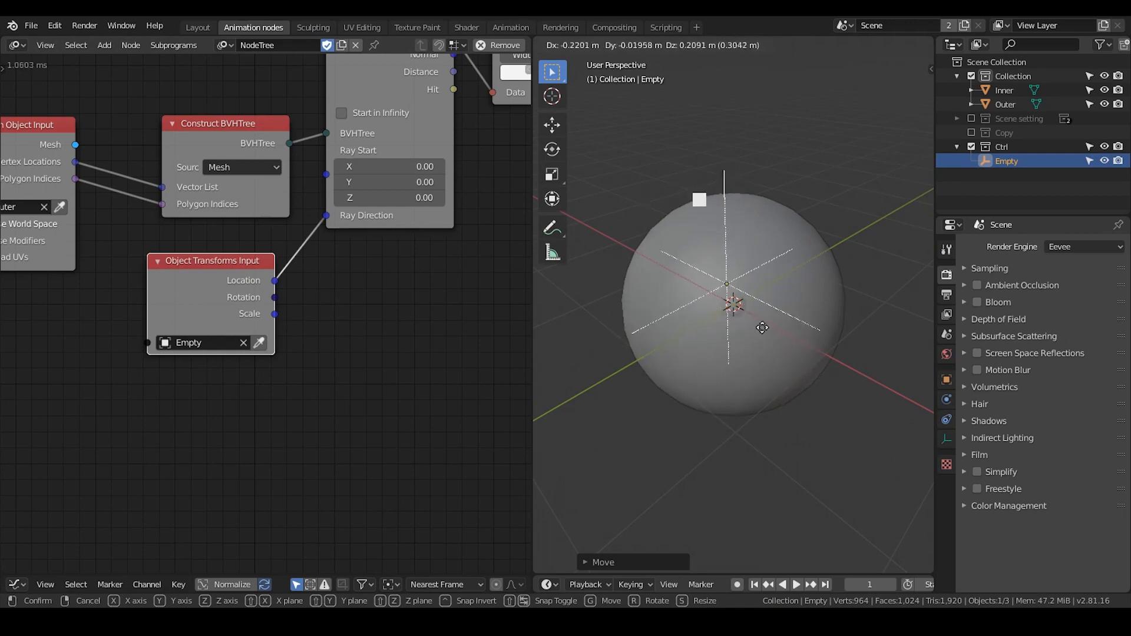
{"action": "left_click", "coordinate": [744, 330]}
{"action": "middle_click_drag", "start_coordinate": [743, 330], "coordinate": [787, 269]}
{"action": "key", "text": "g"}
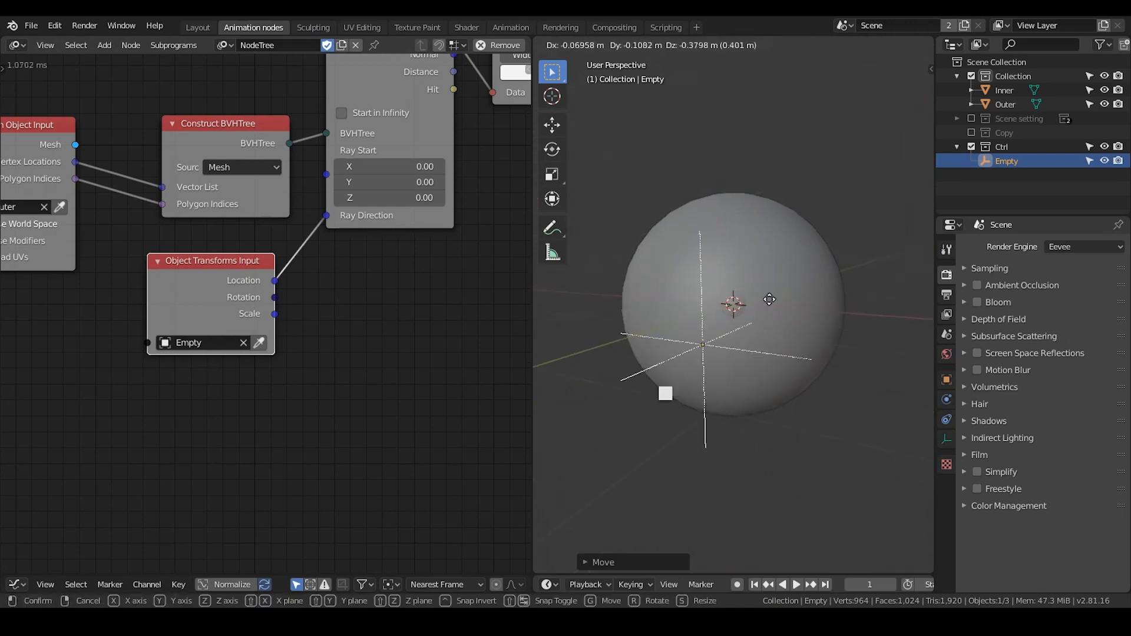
{"action": "left_click", "coordinate": [820, 292]}
Step: Tidy the node layout by raising Construct BVHTree slightly and bringing Mesh Object Input closer to it
{"action": "middle_click_drag", "start_coordinate": [435, 232], "coordinate": [379, 324]}
{"action": "scroll", "coordinate": [379, 323], "scroll_direction": "down", "scroll_amount": 2}
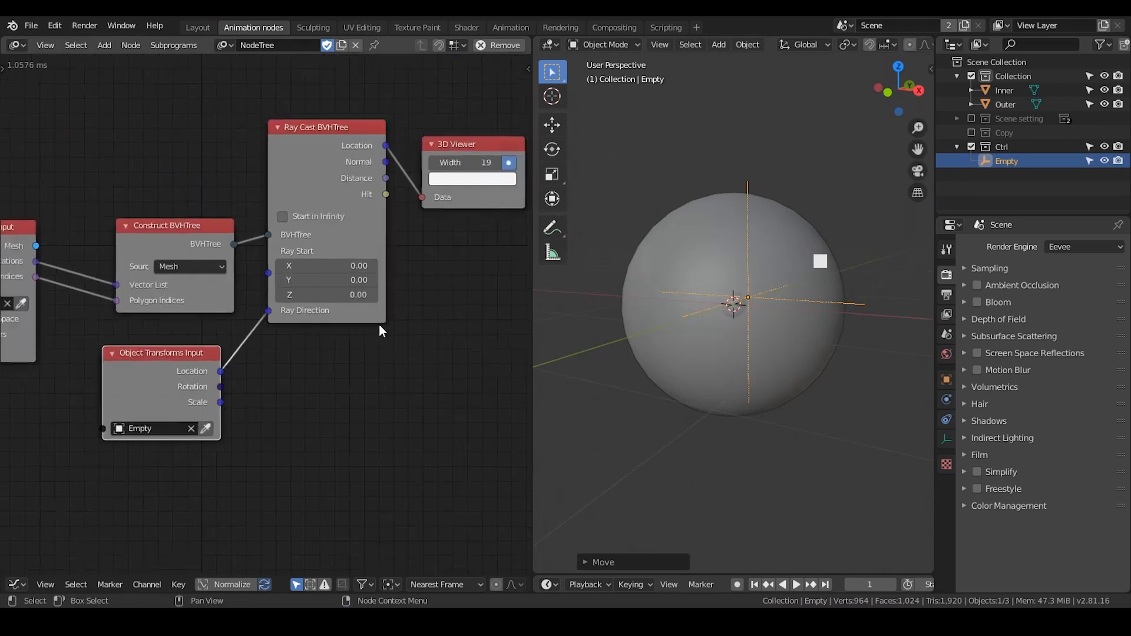
{"action": "mouse_move", "coordinate": [320, 171]}
{"action": "left_mouse_down"}
{"action": "mouse_move", "coordinate": [323, 182]}
{"action": "mouse_move", "coordinate": [320, 169]}
{"action": "left_mouse_up"}
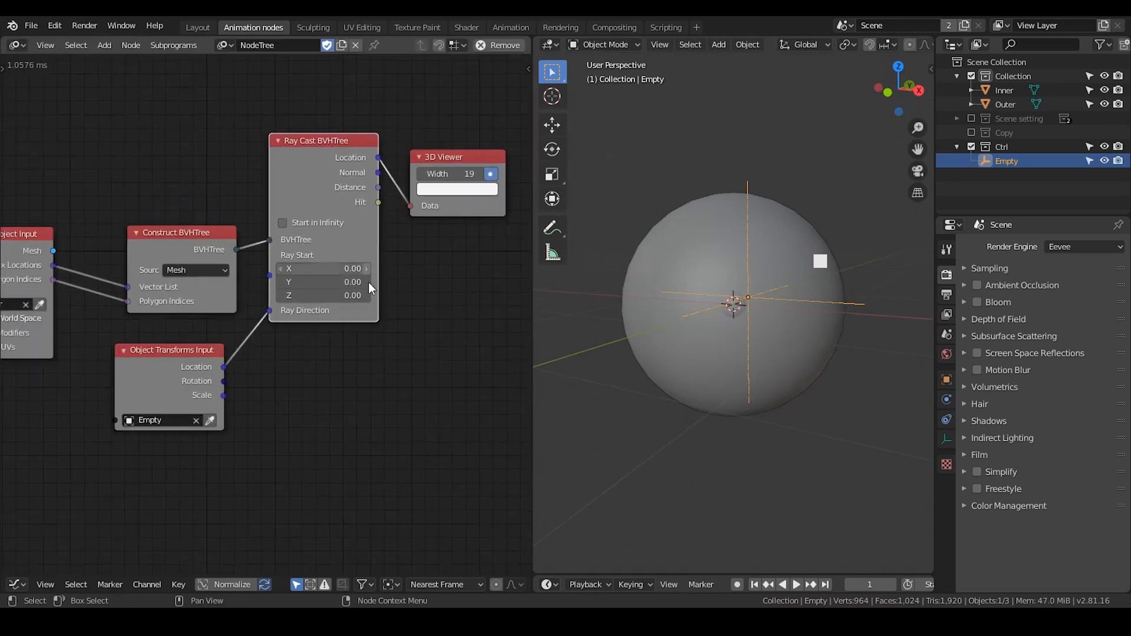
{"action": "left_click_drag", "start_coordinate": [151, 236], "coordinate": [146, 220]}
{"action": "left_click_drag", "start_coordinate": [26, 235], "coordinate": [50, 238]}
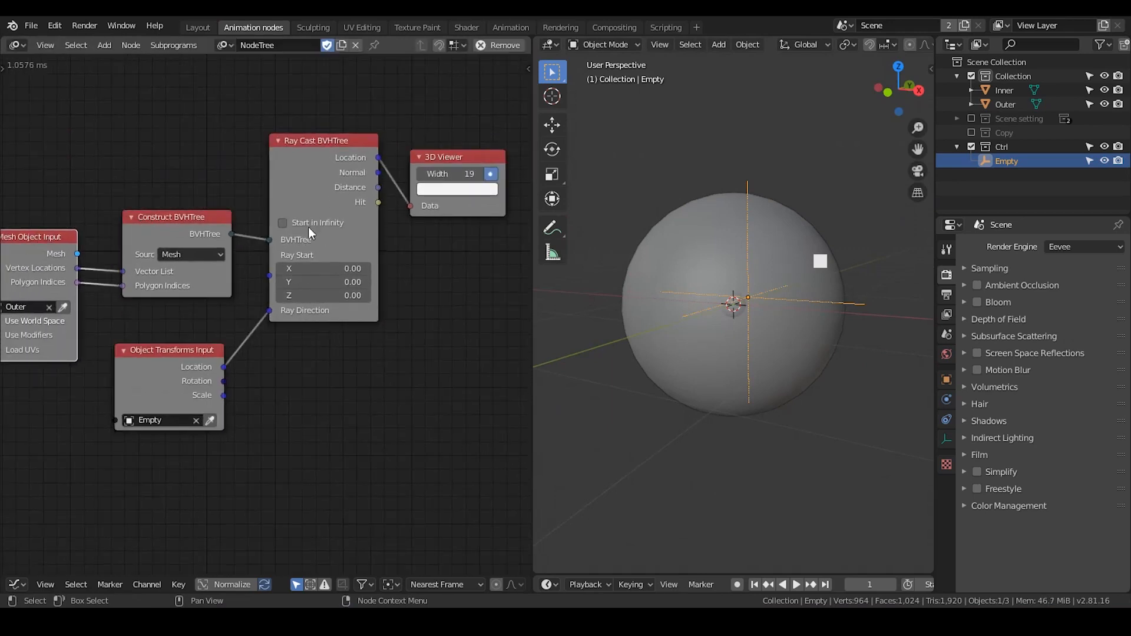
{"action": "middle_click_drag", "start_coordinate": [302, 232], "coordinate": [330, 153]}
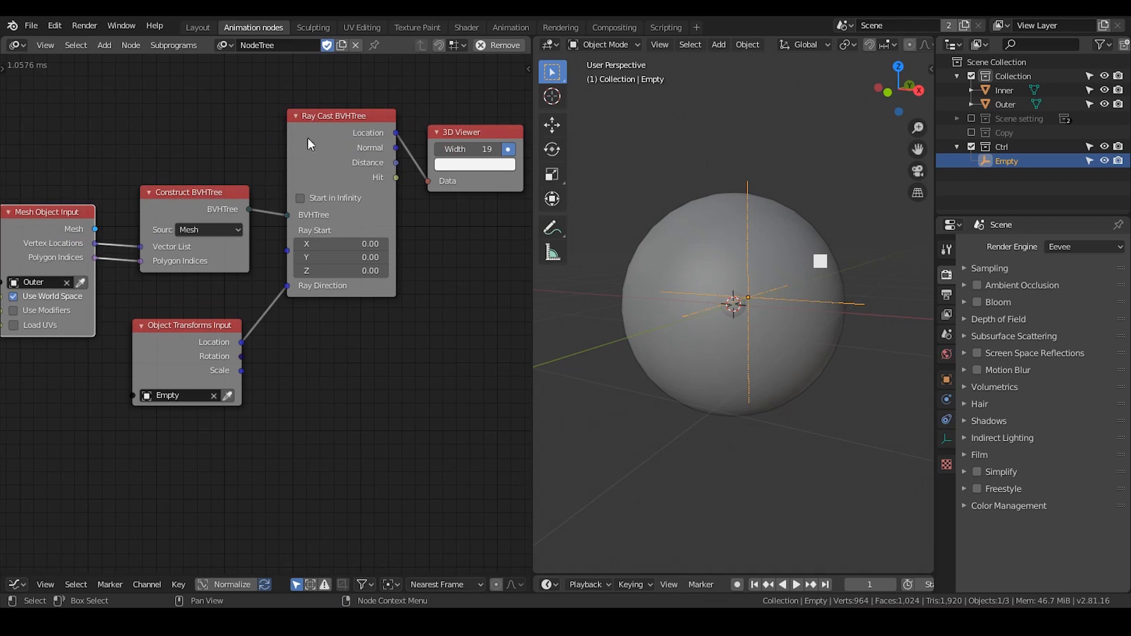
Step: Move the empty freely to a new point off the sphere's center, testing the ray direction again
{"action": "key", "text": "g"}
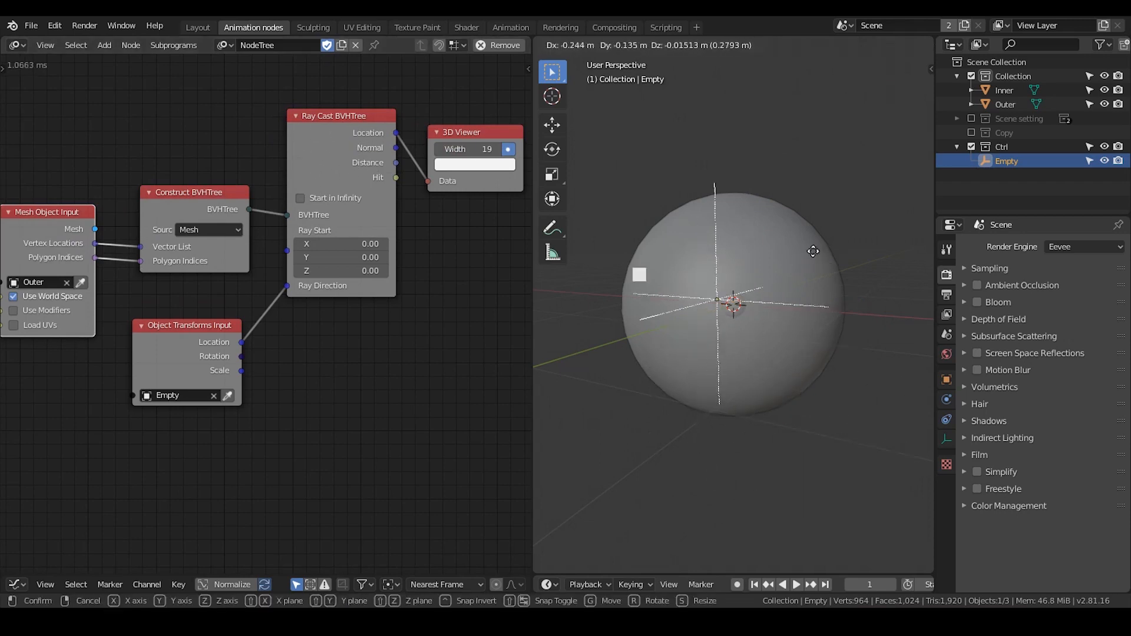
{"action": "left_click", "coordinate": [850, 272]}
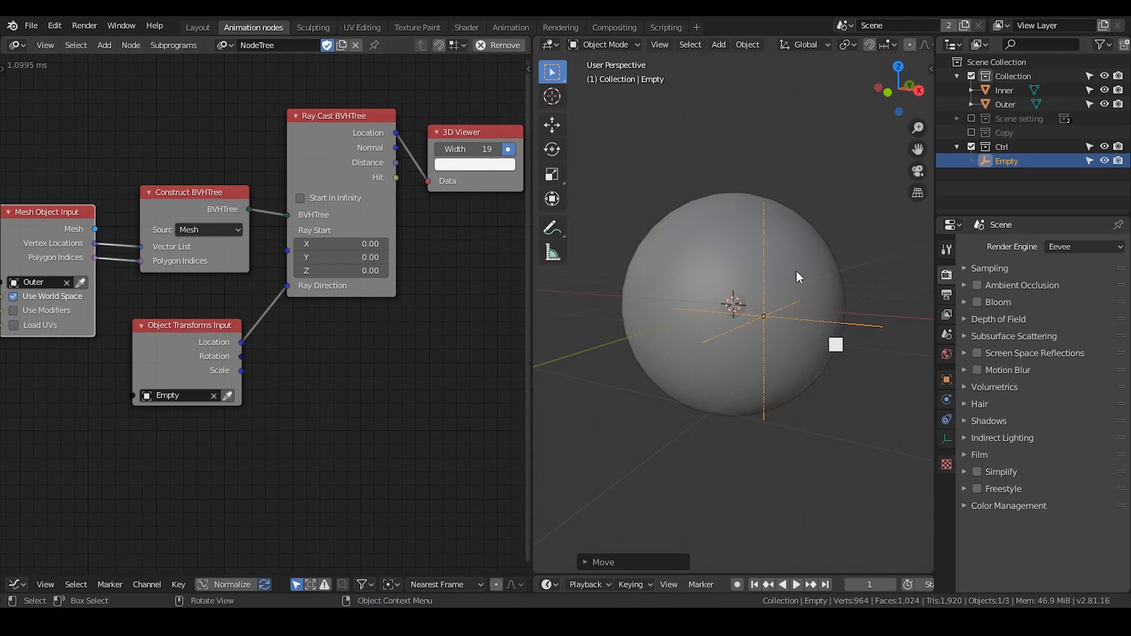
{"action": "left_click", "coordinate": [947, 399]}
{"action": "left_click", "coordinate": [947, 418]}
{"action": "left_click", "coordinate": [946, 405]}
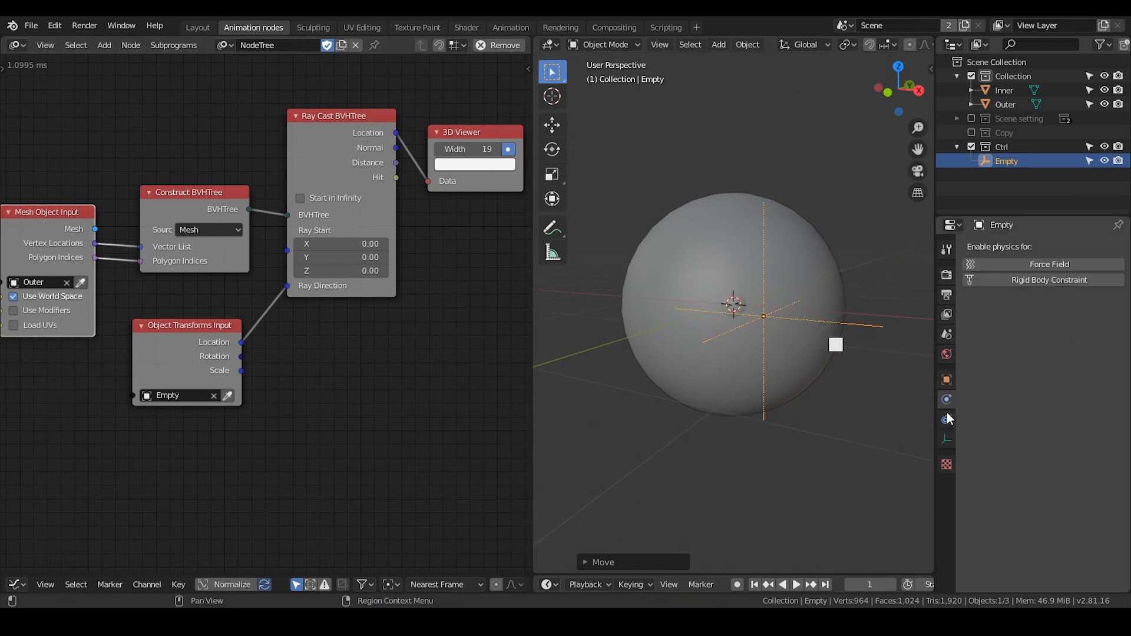
{"action": "left_click", "coordinate": [946, 415]}
{"action": "left_click", "coordinate": [946, 399]}
{"action": "left_click", "coordinate": [767, 238]}
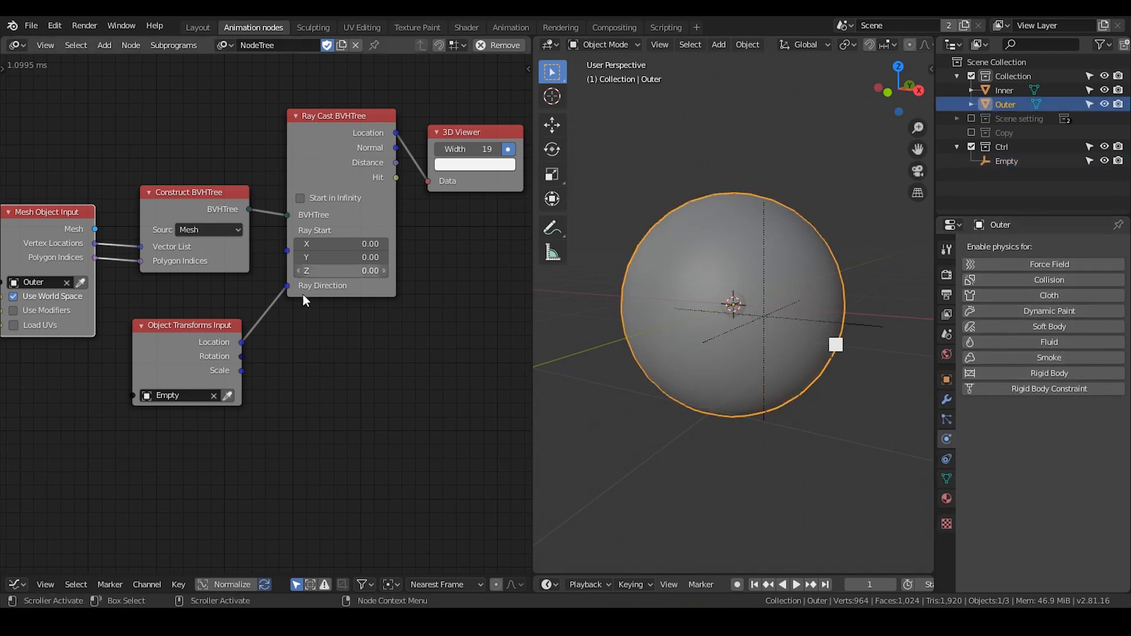
Step: Delete the Object Transforms Input node that drives the ray direction
{"action": "middle_click_drag", "start_coordinate": [302, 295], "coordinate": [352, 260]}
{"action": "scroll", "coordinate": [300, 271], "scroll_direction": "down", "scroll_amount": 3}
{"action": "middle_click_drag", "start_coordinate": [250, 287], "coordinate": [276, 268]}
{"action": "middle_click_drag", "start_coordinate": [170, 182], "coordinate": [173, 182]}
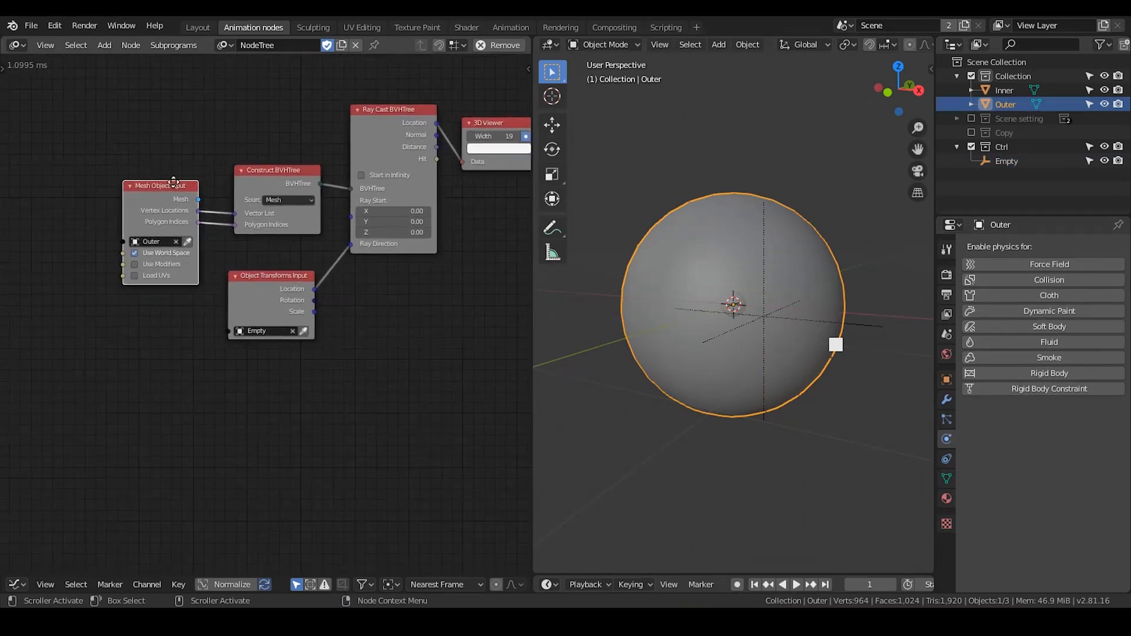
{"action": "scroll", "coordinate": [173, 182], "scroll_direction": "up", "scroll_amount": 1}
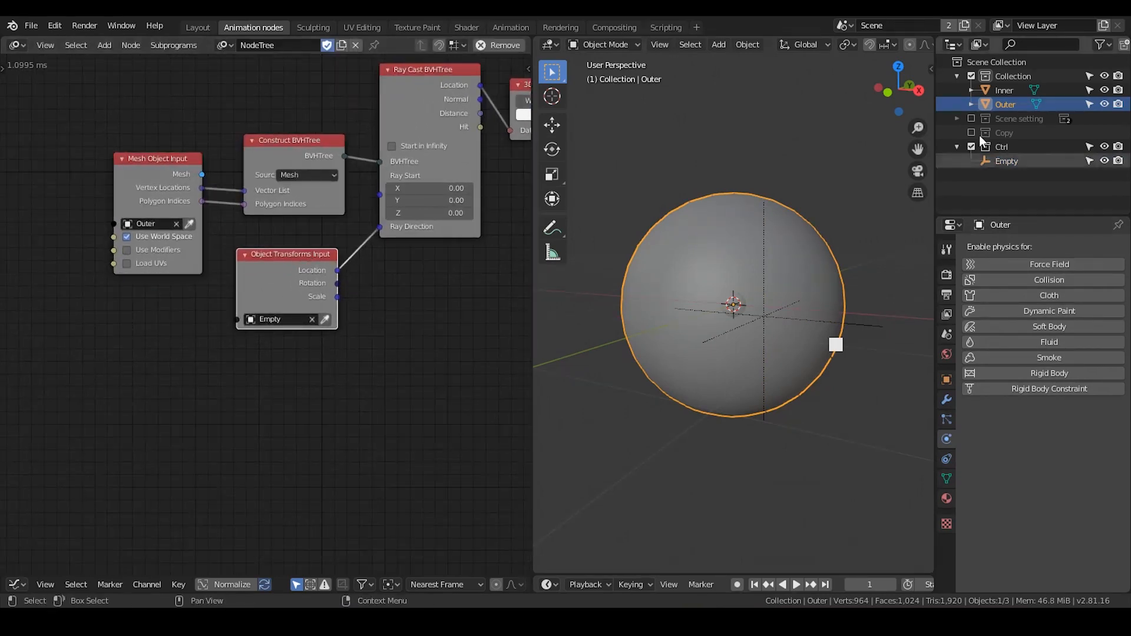
{"action": "key", "text": "x"}
Step: Add a Vector Wiggle node and place it below Construct BVHTree
{"action": "key", "text": "ctrl+a"}
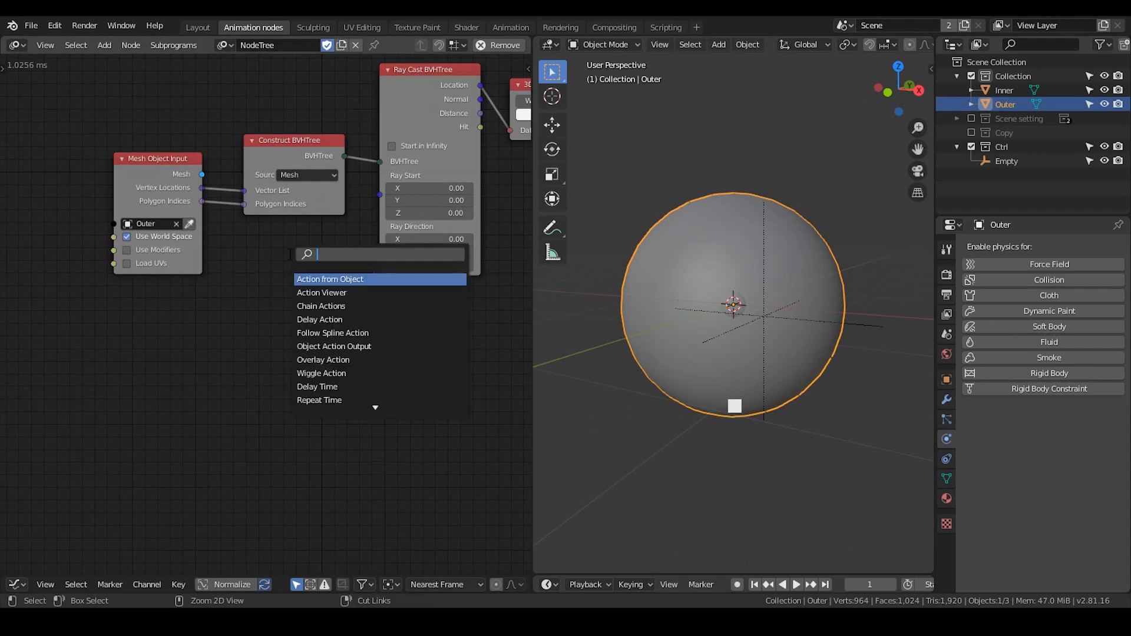
{"action": "type", "text": "vect"}
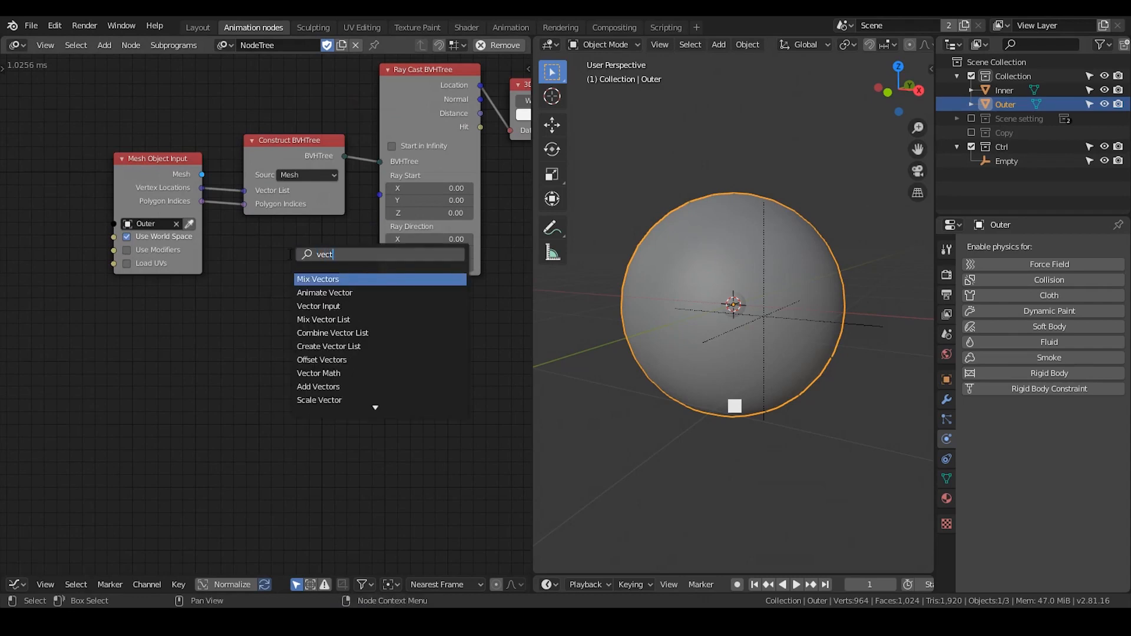
{"action": "type", "text": "or wiggle"}
{"action": "key", "text": "Return"}
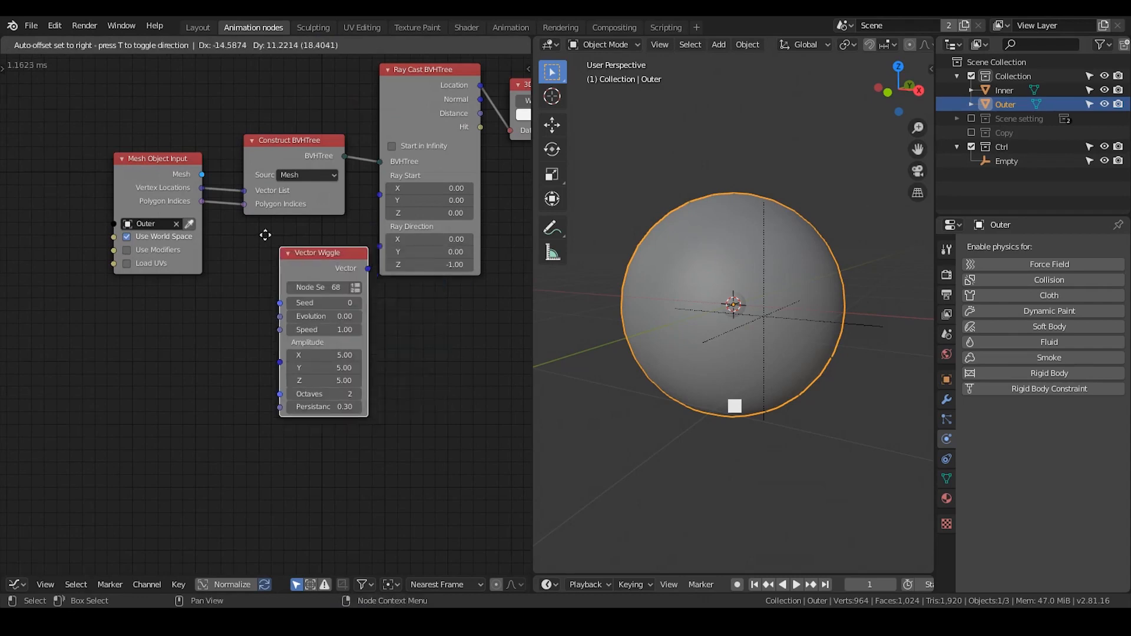
{"action": "left_click", "coordinate": [237, 221]}
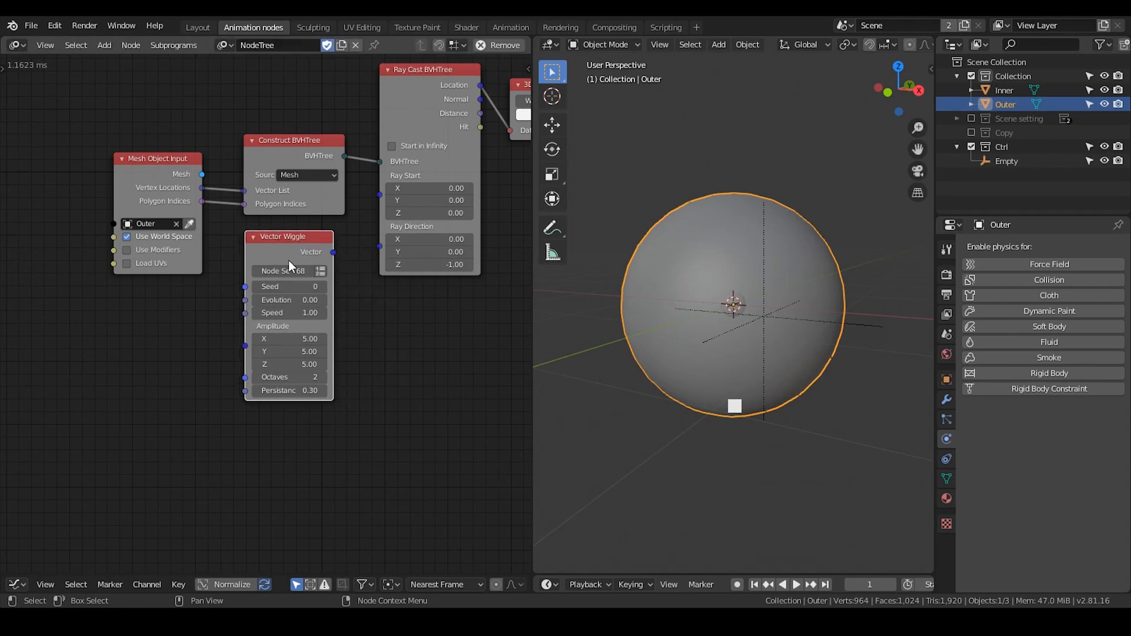
Step: Link the Vector Wiggle's Vector output to the Ray Direction of Ray Cast BVHTree, and lower the wiggle node slightly
{"action": "scroll", "coordinate": [285, 250], "scroll_direction": "up", "scroll_amount": 2}
{"action": "left_click_drag", "start_coordinate": [333, 213], "coordinate": [311, 234]}
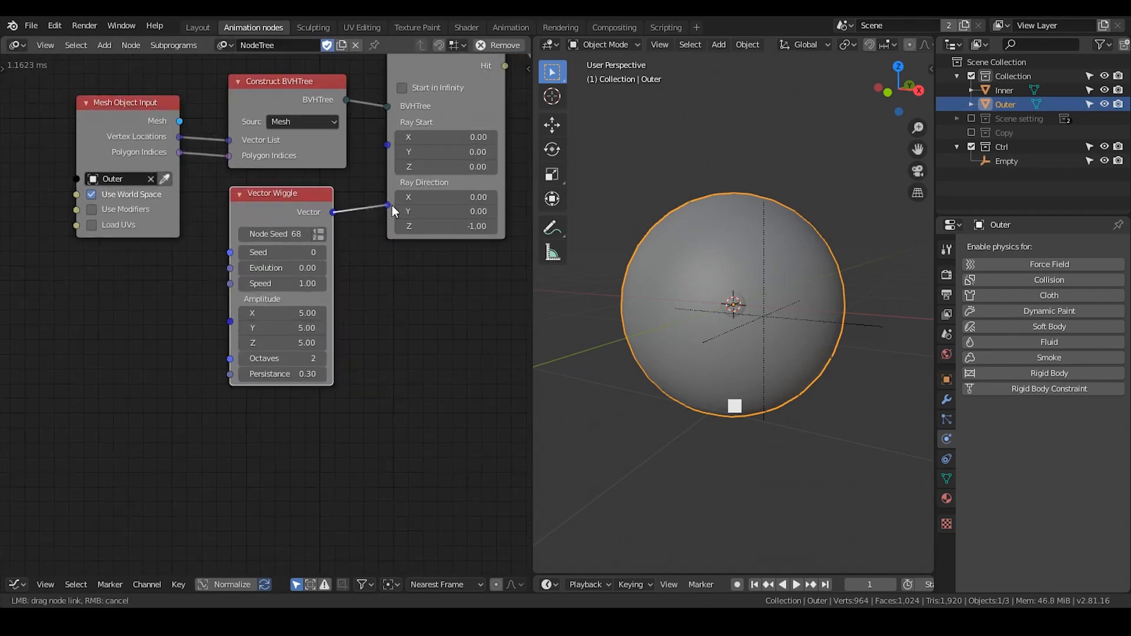
{"action": "left_click_drag", "start_coordinate": [392, 205], "coordinate": [388, 183]}
{"action": "left_click_drag", "start_coordinate": [303, 213], "coordinate": [303, 229]}
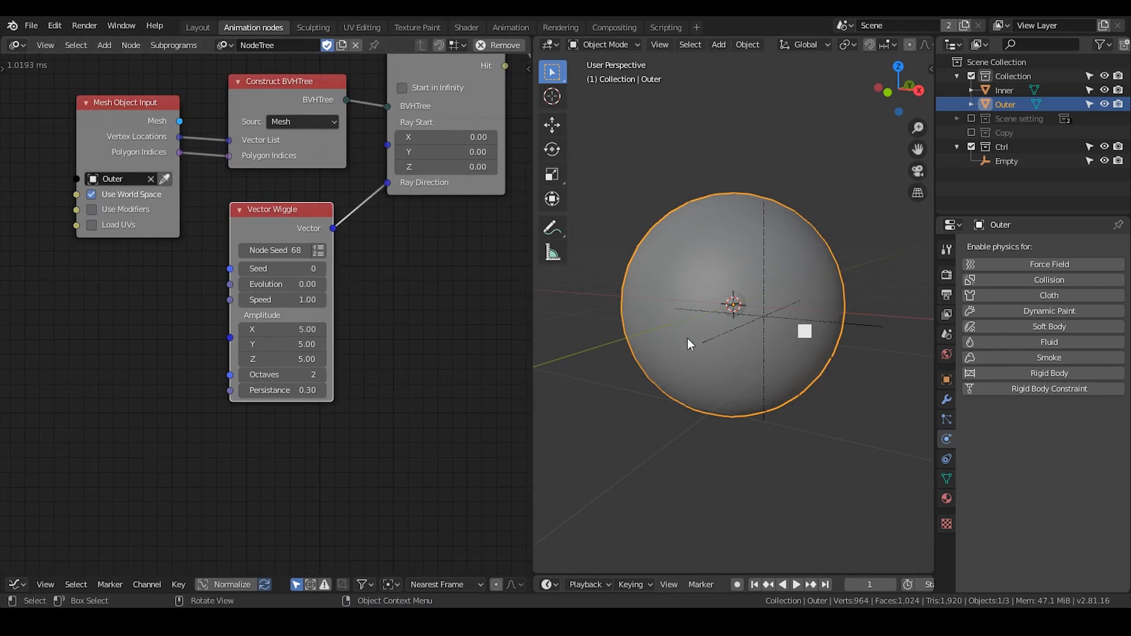
Step: Try switching Vector Wiggle to output a list of vectors, and undo the switch
{"action": "left_click", "coordinate": [319, 251]}
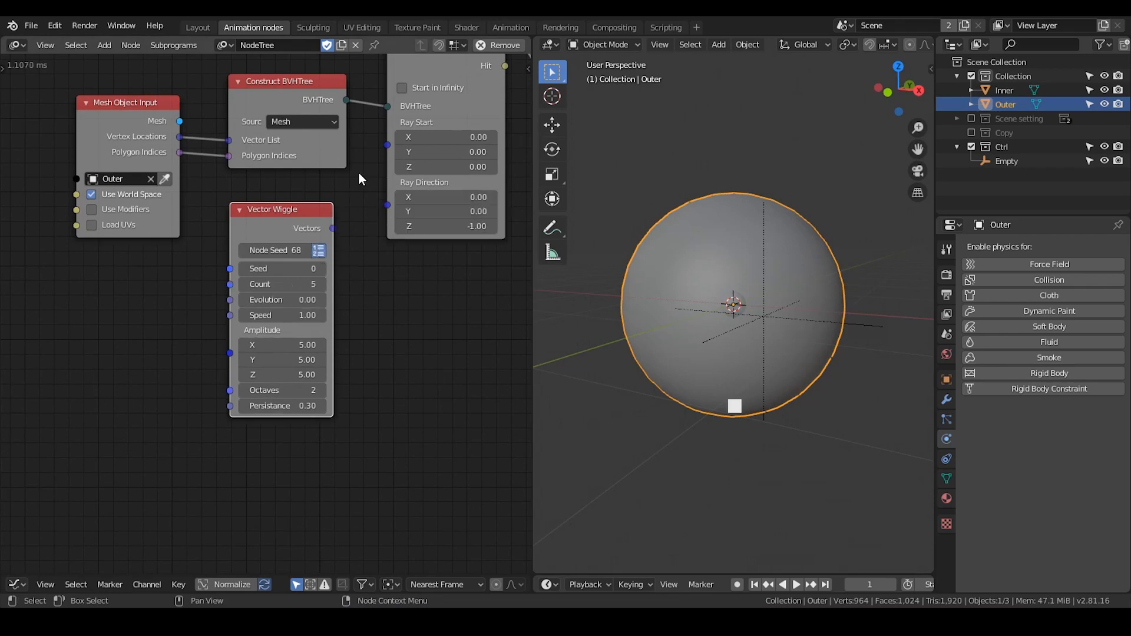
{"action": "key", "text": "ctrl+z"}
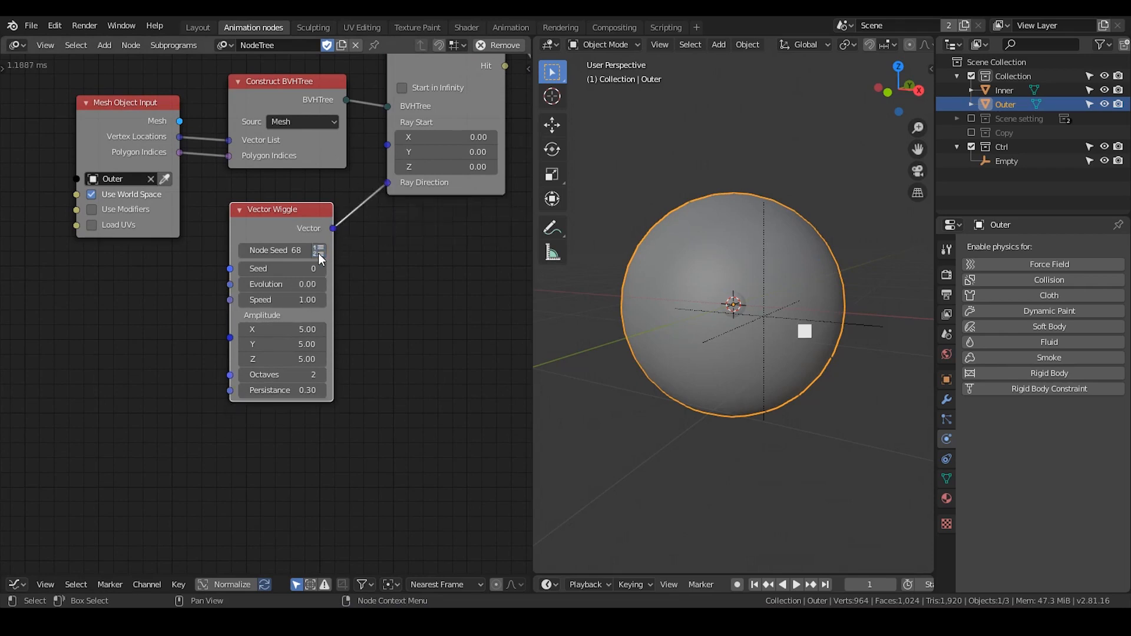
Step: Add a Loop Input node and place it beside Mesh Object Input, at the start of the node chain
{"action": "middle_click_drag", "start_coordinate": [263, 297], "coordinate": [412, 348]}
{"action": "key", "text": "ctrl+a"}
{"action": "type", "text": "loo"}
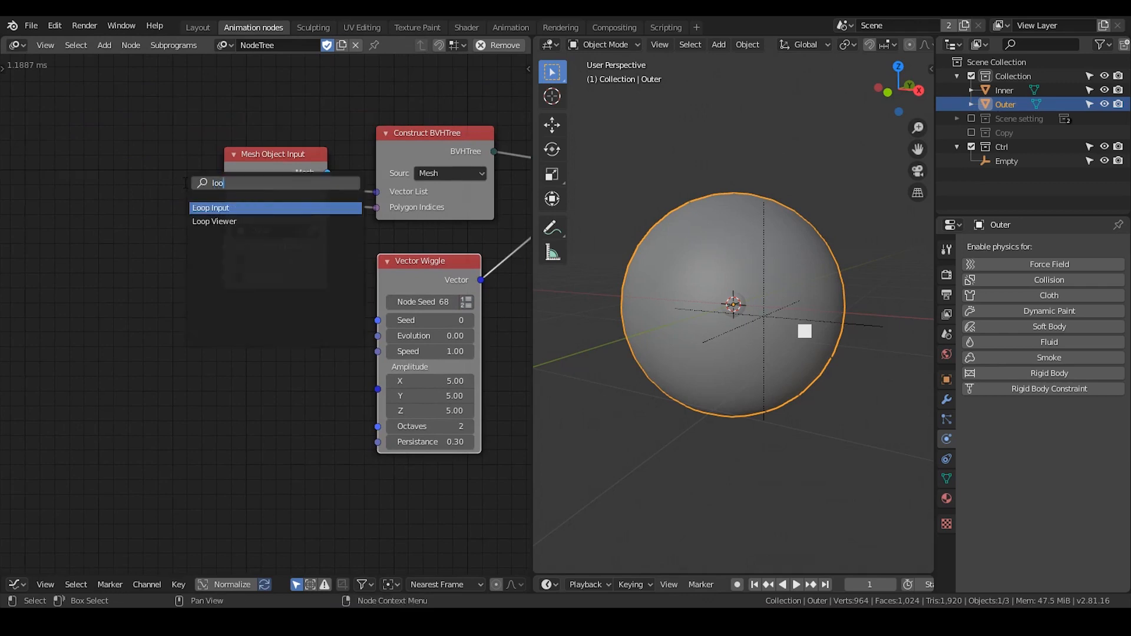
{"action": "type", "text": "p"}
{"action": "key", "text": "Return"}
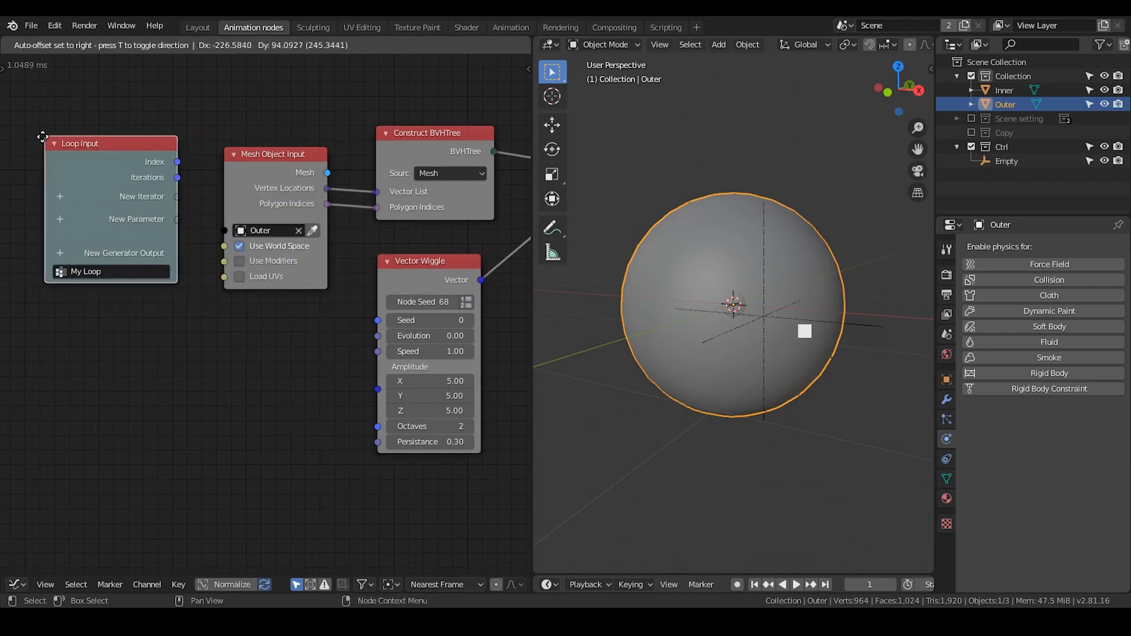
{"action": "left_click", "coordinate": [104, 210]}
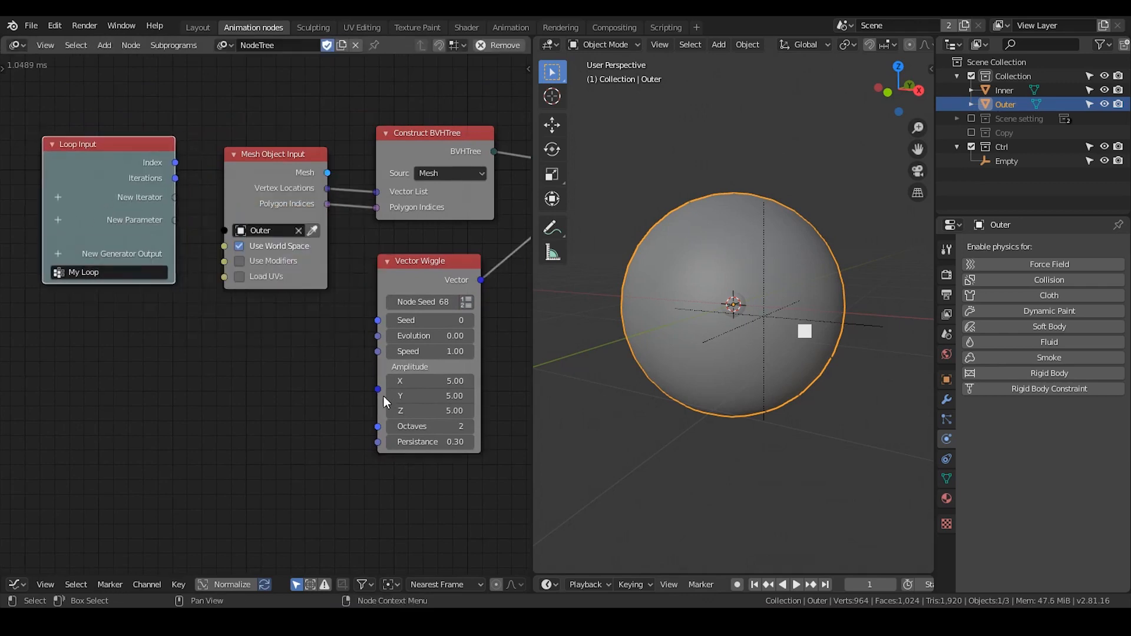
Step: Add a Vector from Value node below Mesh Object Input and link its Vector to the Vector Wiggle's Amplitude
{"action": "key", "text": "ctrl+a"}
{"action": "type", "text": "vector w"}
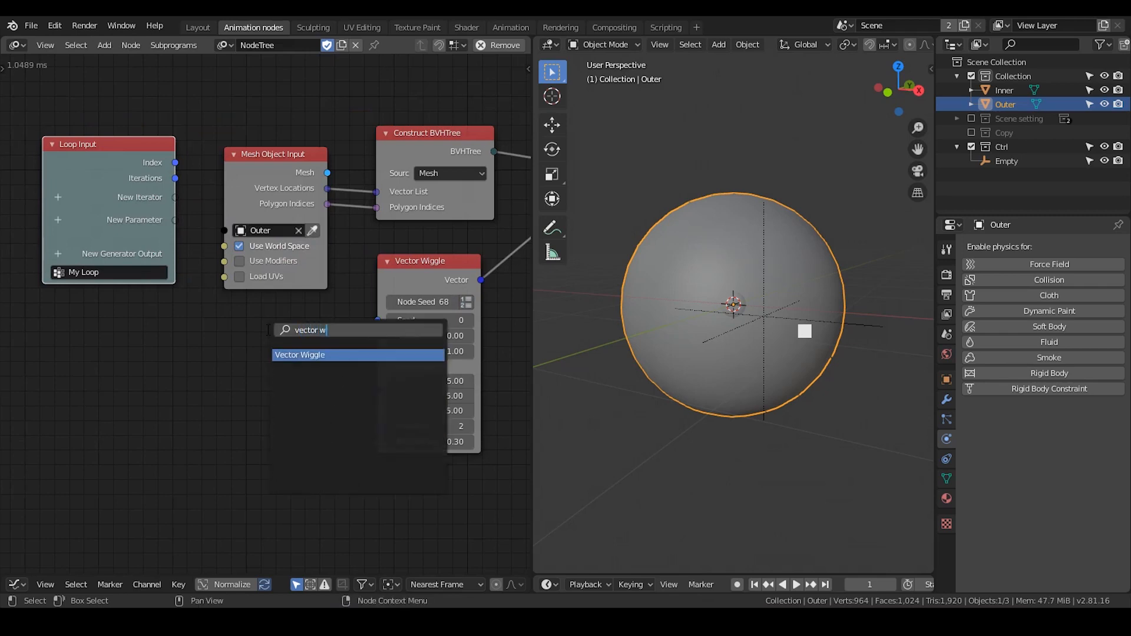
{"action": "key", "text": "BackSpace"}
{"action": "type", "text": "fro"}
{"action": "key", "text": "Return"}
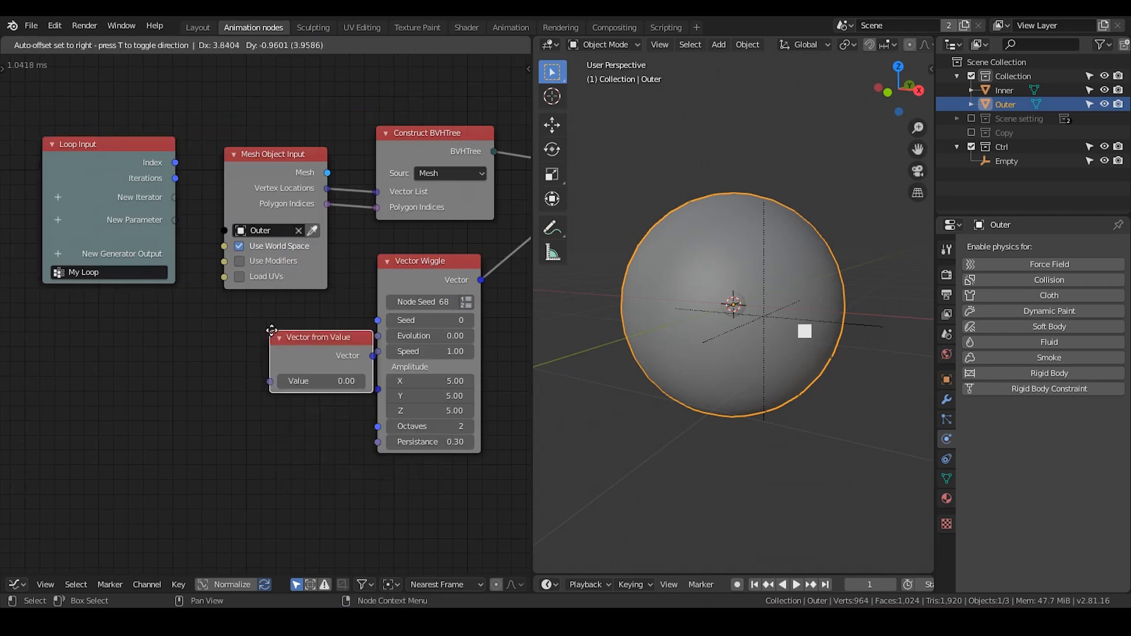
{"action": "left_click", "coordinate": [225, 324]}
{"action": "left_click_drag", "start_coordinate": [325, 344], "coordinate": [378, 367]}
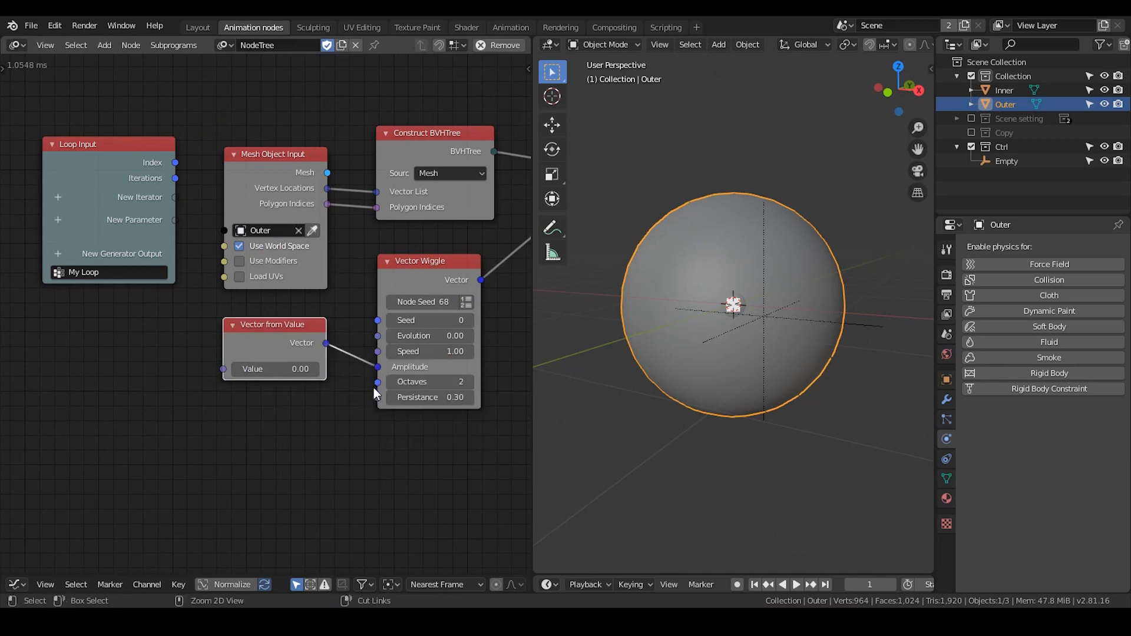
Step: Save the file, and link Vector from Value's Value input to the Loop Input as a new parameter
{"action": "key", "text": "ctrl+s"}
{"action": "left_click_drag", "start_coordinate": [224, 369], "coordinate": [174, 220]}
{"action": "left_click_drag", "start_coordinate": [105, 147], "coordinate": [85, 174]}
{"action": "scroll", "coordinate": [90, 170], "scroll_direction": "up", "scroll_amount": 1}
{"action": "middle_click_drag", "start_coordinate": [98, 170], "coordinate": [174, 238]}
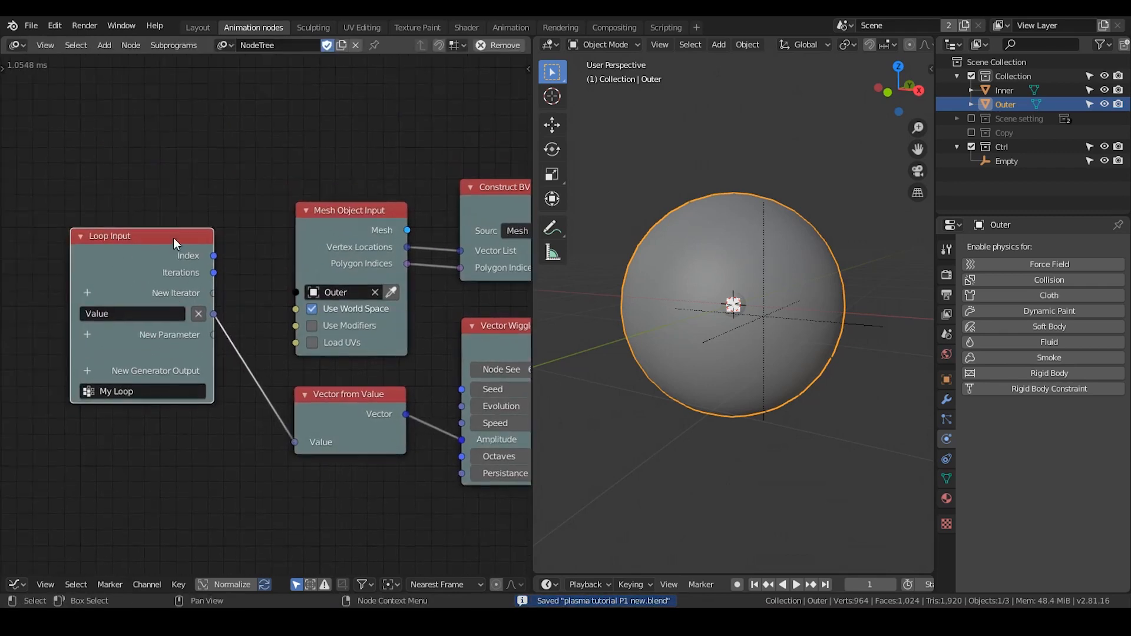
Step: Add an Invoke Subprogram node for My Loop and place it above the Loop Input node
{"action": "key", "text": "w"}
{"action": "left_click", "coordinate": [274, 238]}
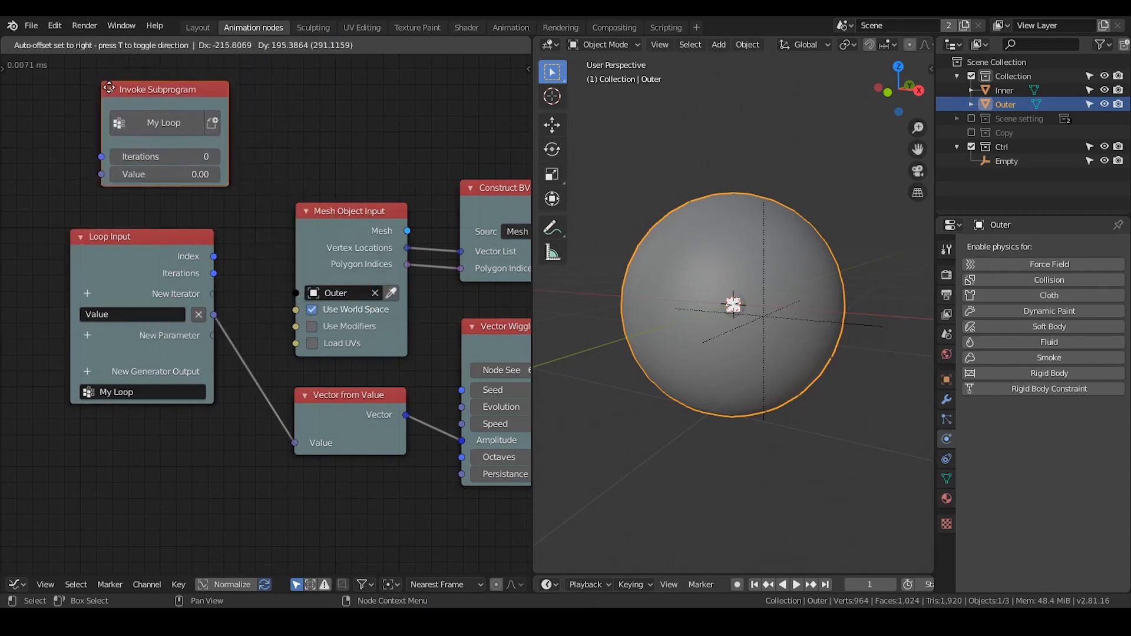
{"action": "left_click", "coordinate": [118, 93]}
Step: Set the My Loop Invoke Subprogram node's Value to 1.65 and Iterations to 15
{"action": "left_click_drag", "start_coordinate": [166, 178], "coordinate": [170, 177]}
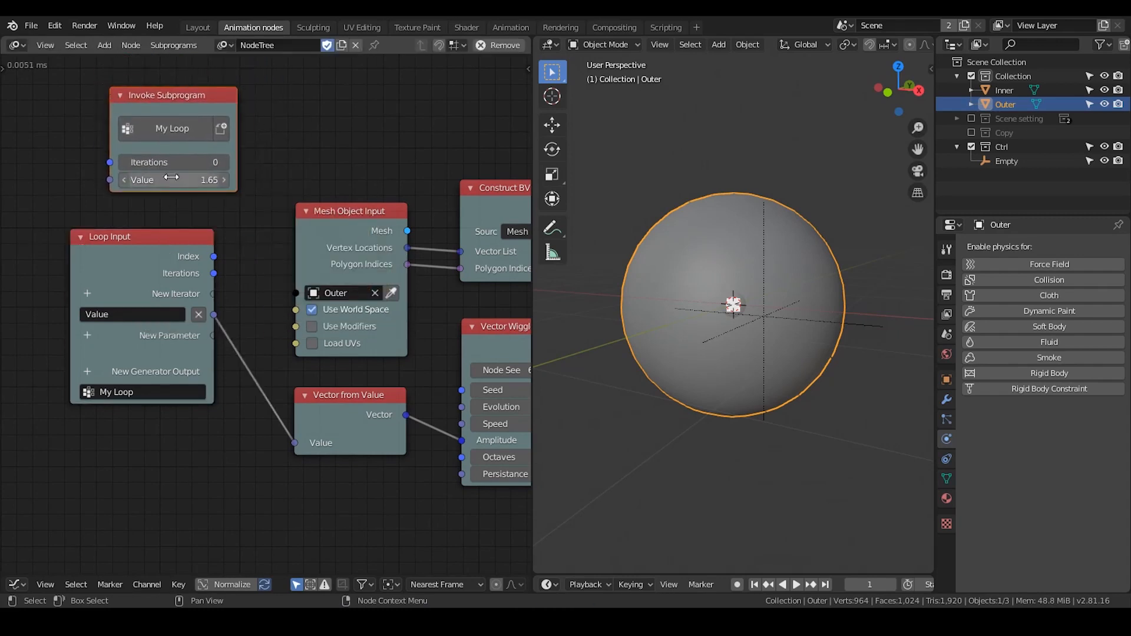
{"action": "middle_click_drag", "start_coordinate": [171, 178], "coordinate": [154, 171]}
{"action": "left_click_drag", "start_coordinate": [151, 155], "coordinate": [176, 156]}
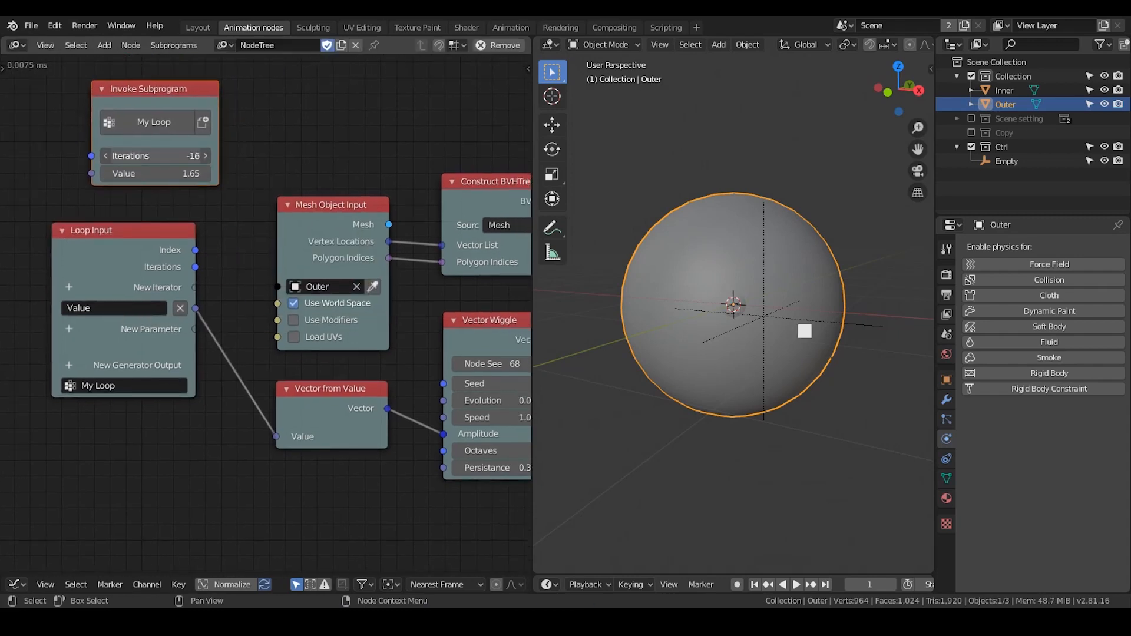
{"action": "left_click", "coordinate": [153, 154]}
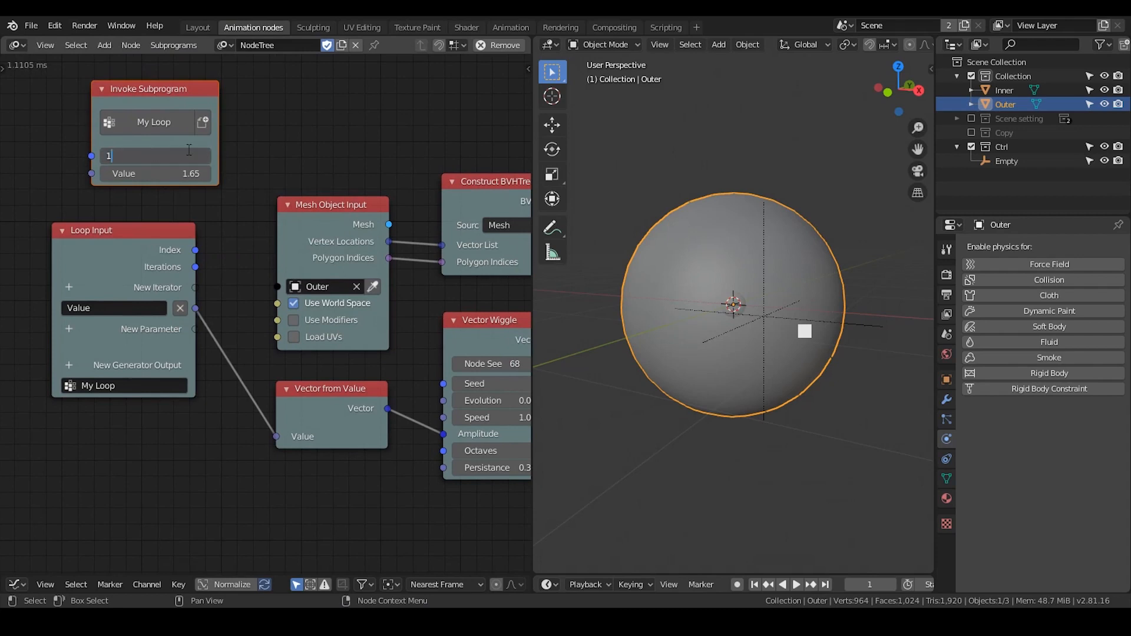
Step: Add a Vector List generator output to My Loop from the Loop Input node
{"action": "middle_click_drag", "start_coordinate": [234, 195], "coordinate": [178, 196]}
{"action": "scroll", "coordinate": [178, 196], "scroll_direction": "down", "scroll_amount": 2}
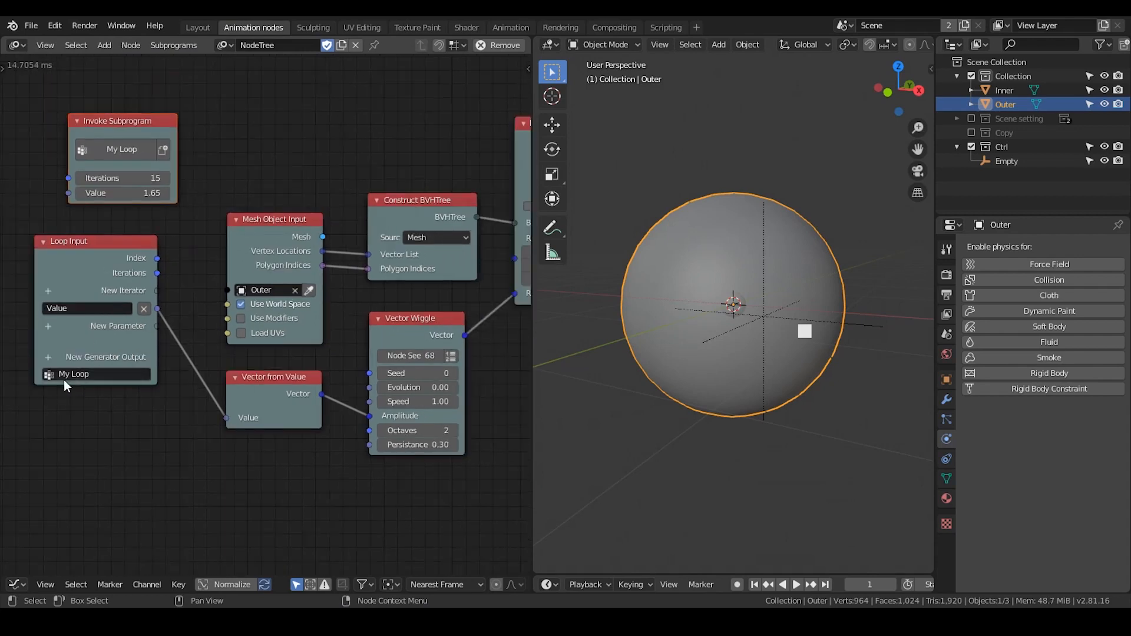
{"action": "middle_click_drag", "start_coordinate": [230, 361], "coordinate": [166, 329]}
{"action": "scroll", "coordinate": [165, 329], "scroll_direction": "down", "scroll_amount": 2}
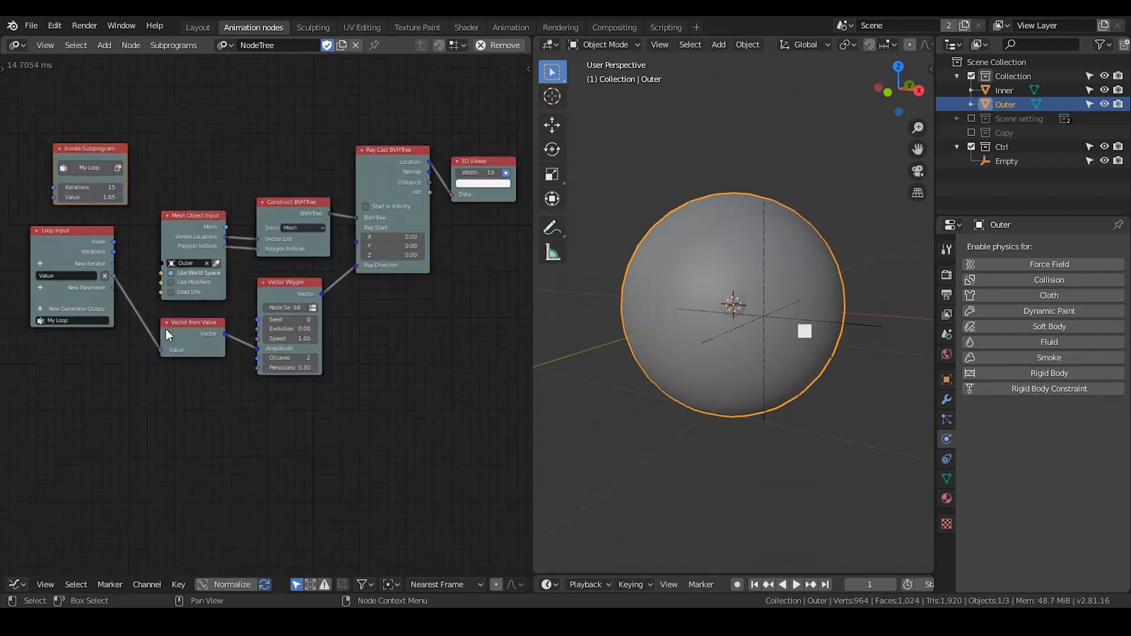
{"action": "left_click", "coordinate": [40, 304]}
{"action": "type", "text": "vector"}
{"action": "key", "text": "Return"}
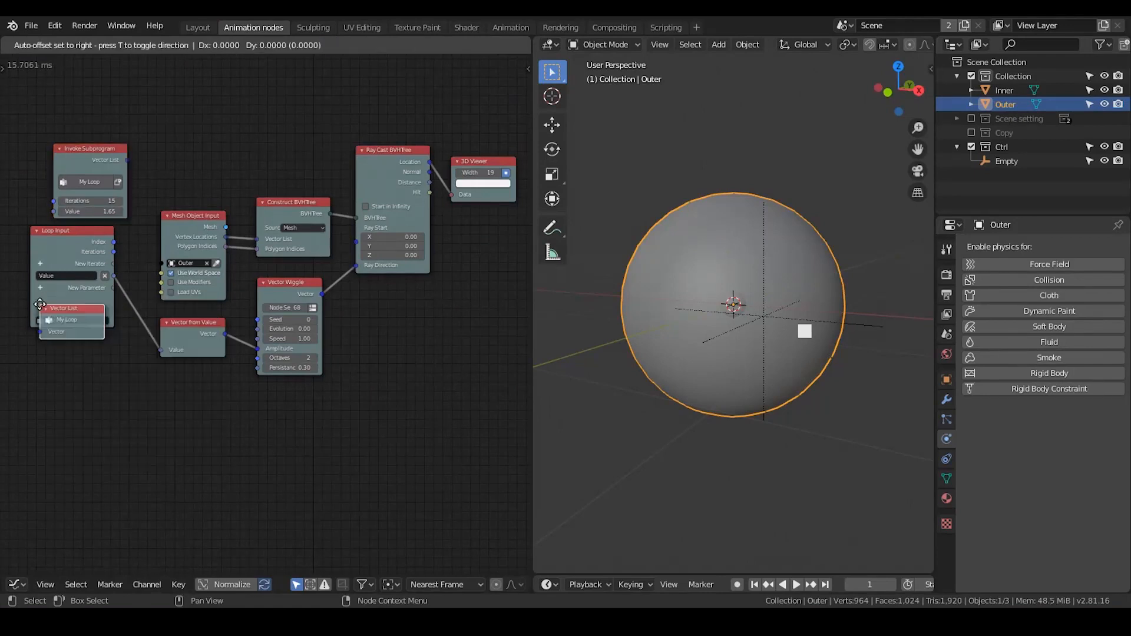
Step: Show the My Loop Invoke Subprogram node's Vector List in a 3D Viewer with width 27 and a red point colour
{"action": "left_click_drag", "start_coordinate": [429, 161], "coordinate": [230, 180]}
{"action": "left_click", "coordinate": [271, 178]}
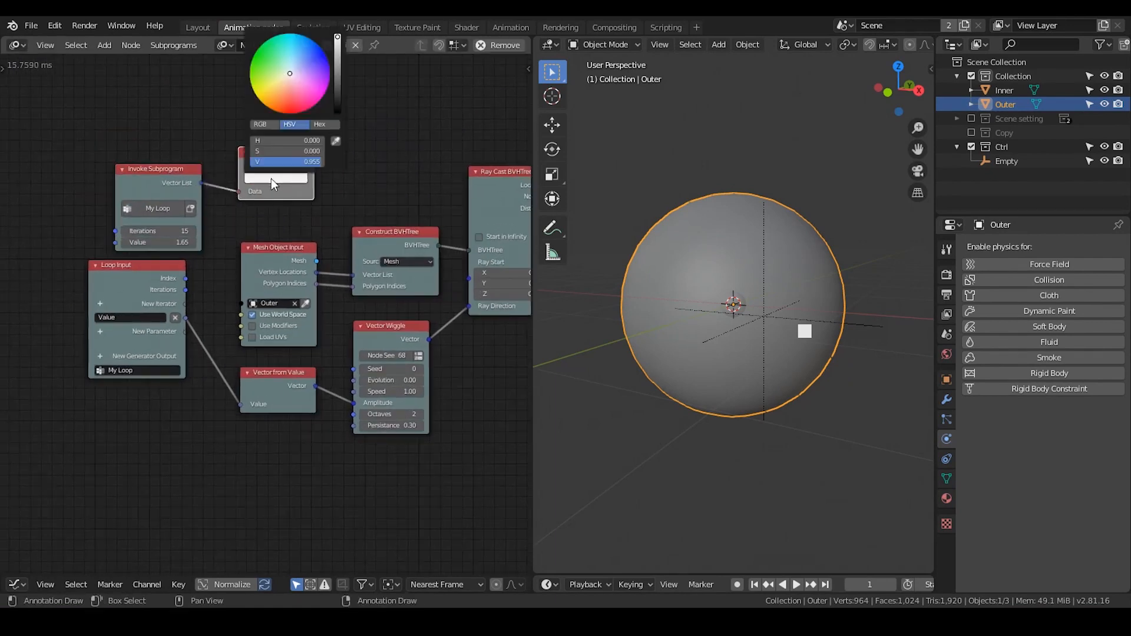
{"action": "left_click", "coordinate": [284, 107]}
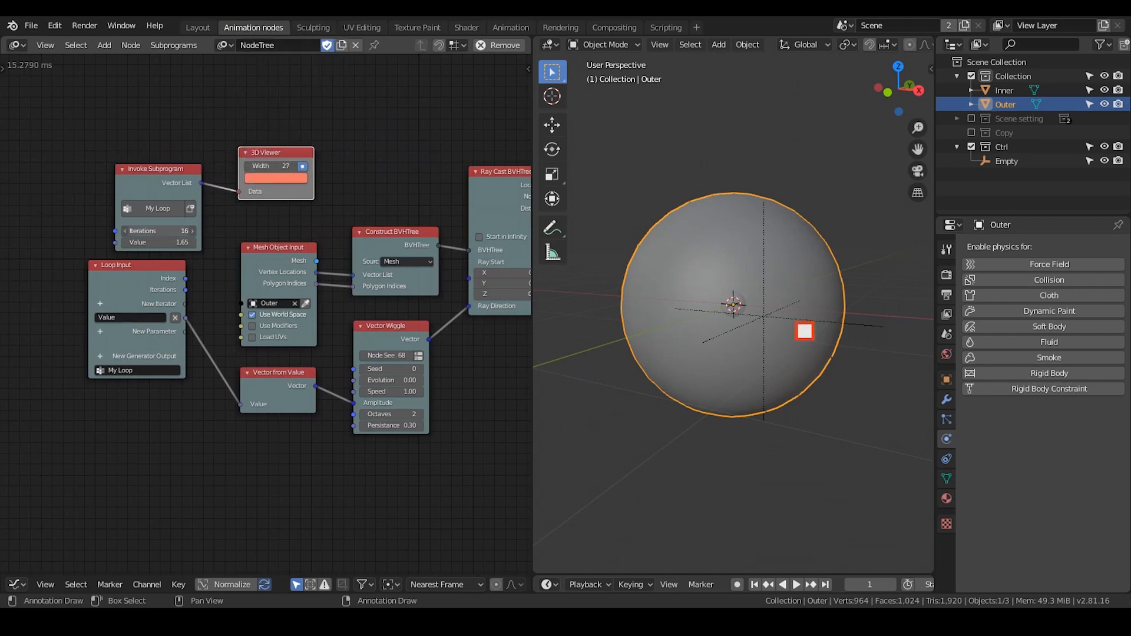
Step: Link the Loop Input's Index output to the Vector Wiggle node's Seed input
{"action": "middle_click_drag", "start_coordinate": [200, 275], "coordinate": [172, 226]}
{"action": "scroll", "coordinate": [172, 226], "scroll_direction": "up", "scroll_amount": 2}
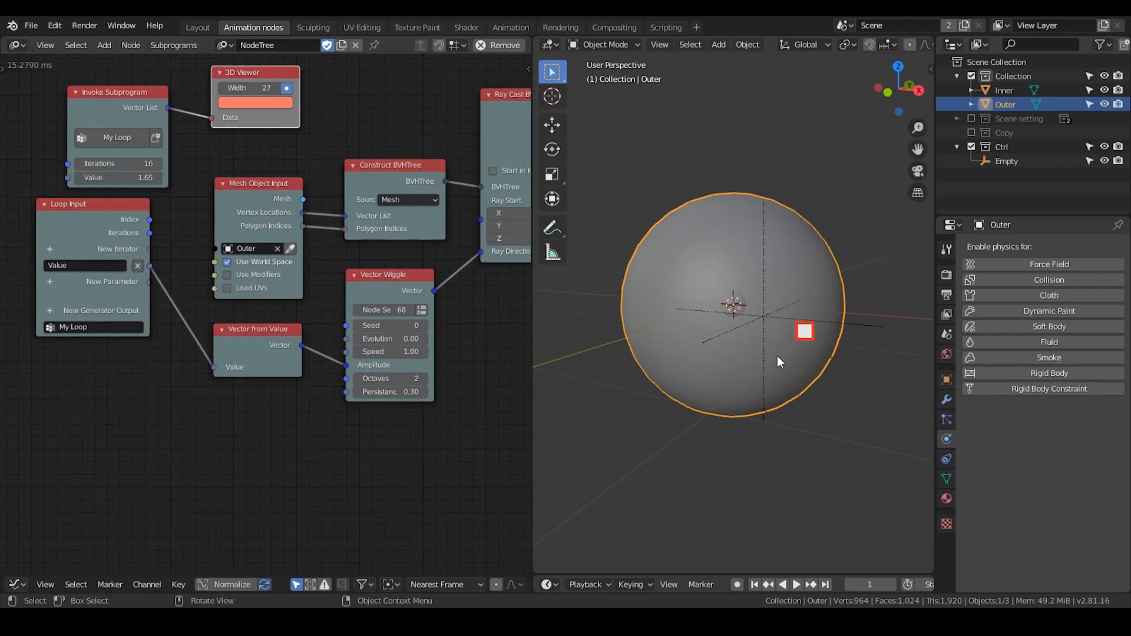
{"action": "middle_click_drag", "start_coordinate": [201, 278], "coordinate": [197, 254]}
{"action": "scroll", "coordinate": [196, 254], "scroll_direction": "up", "scroll_amount": 1}
{"action": "left_click_drag", "start_coordinate": [404, 258], "coordinate": [406, 247]}
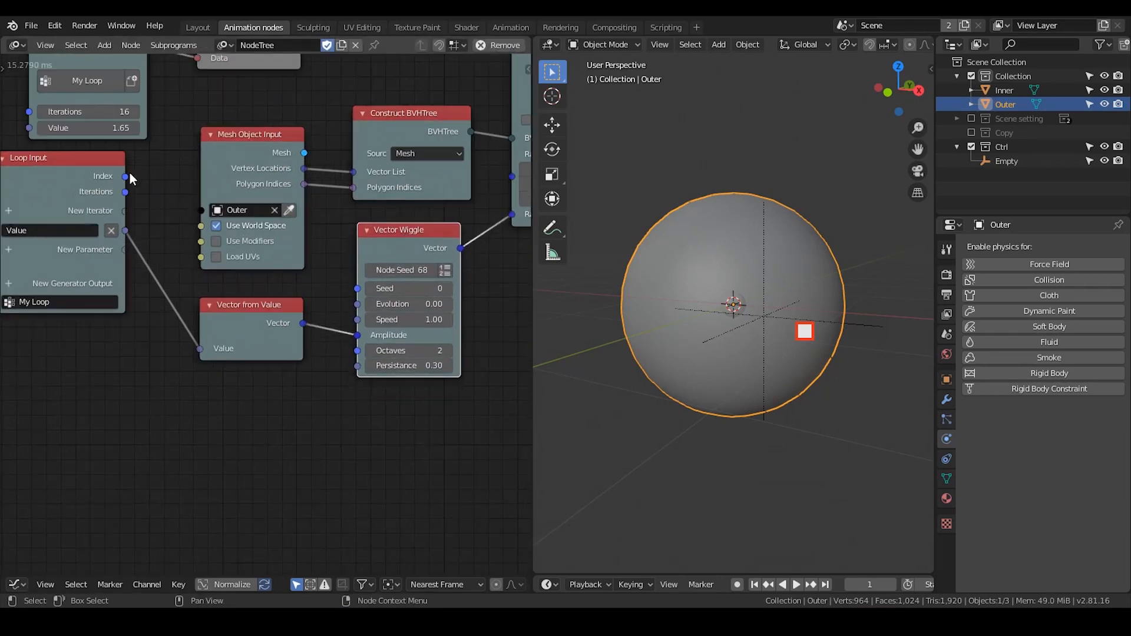
{"action": "left_click_drag", "start_coordinate": [130, 173], "coordinate": [318, 117]}
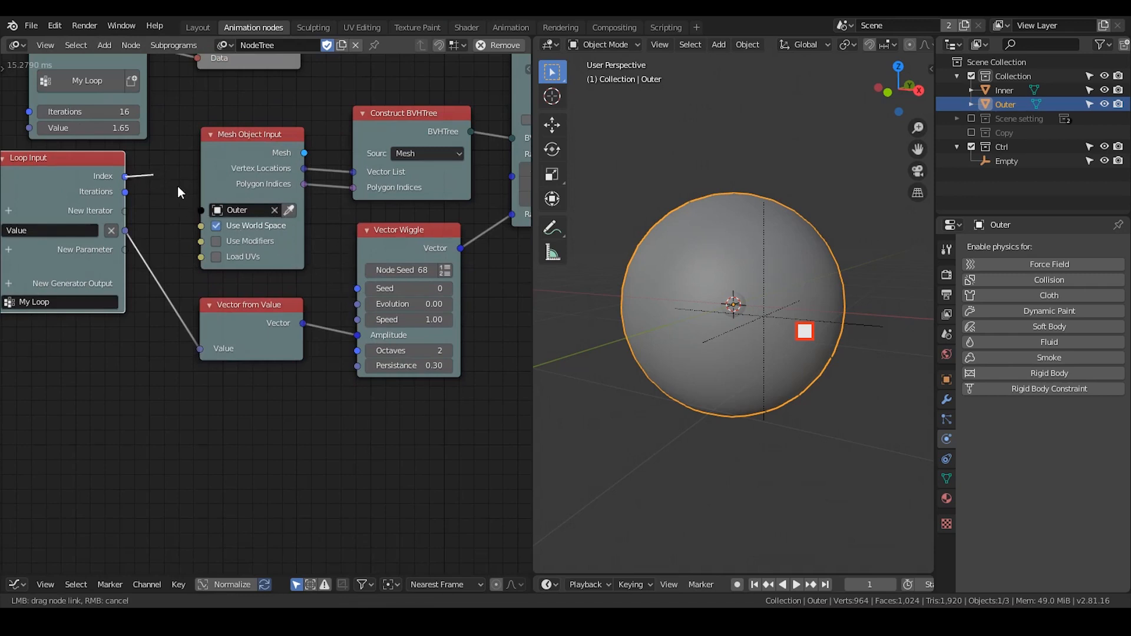
{"action": "left_click_drag", "start_coordinate": [177, 186], "coordinate": [356, 289]}
{"action": "middle_click_drag", "start_coordinate": [305, 202], "coordinate": [305, 229]}
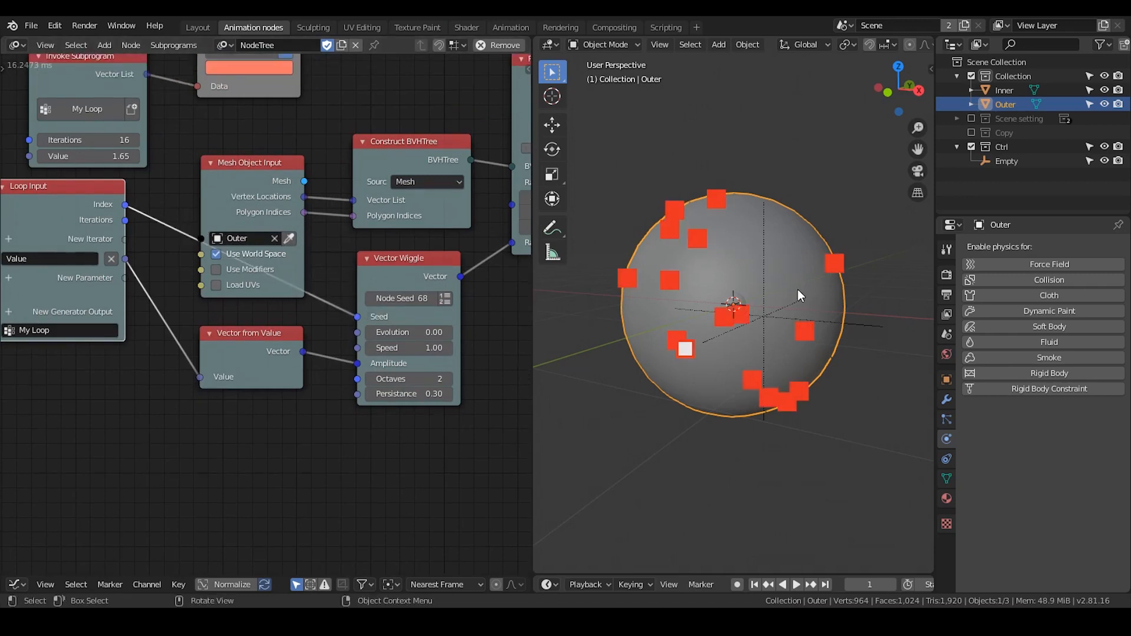
Step: Try 5 iterations on the My Loop Invoke Subprogram node, and set Iterations to 11
{"action": "middle_click_drag", "start_coordinate": [797, 291], "coordinate": [817, 305]}
{"action": "middle_click_drag", "start_coordinate": [315, 148], "coordinate": [360, 212]}
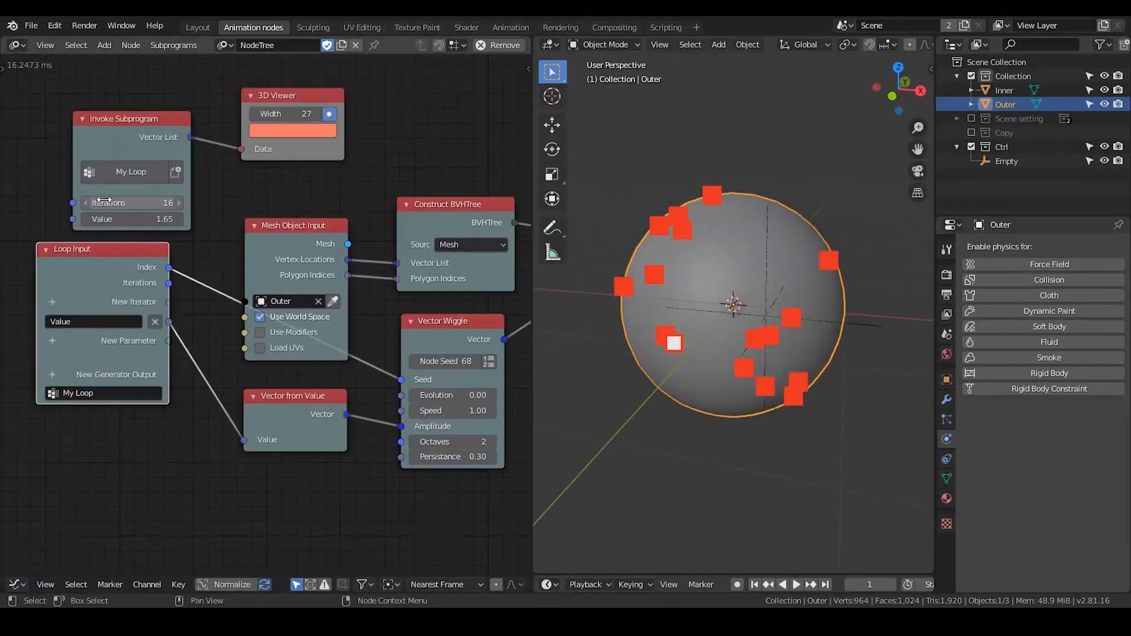
{"action": "key", "text": "Return"}
{"action": "middle_click_drag", "start_coordinate": [786, 286], "coordinate": [745, 322]}
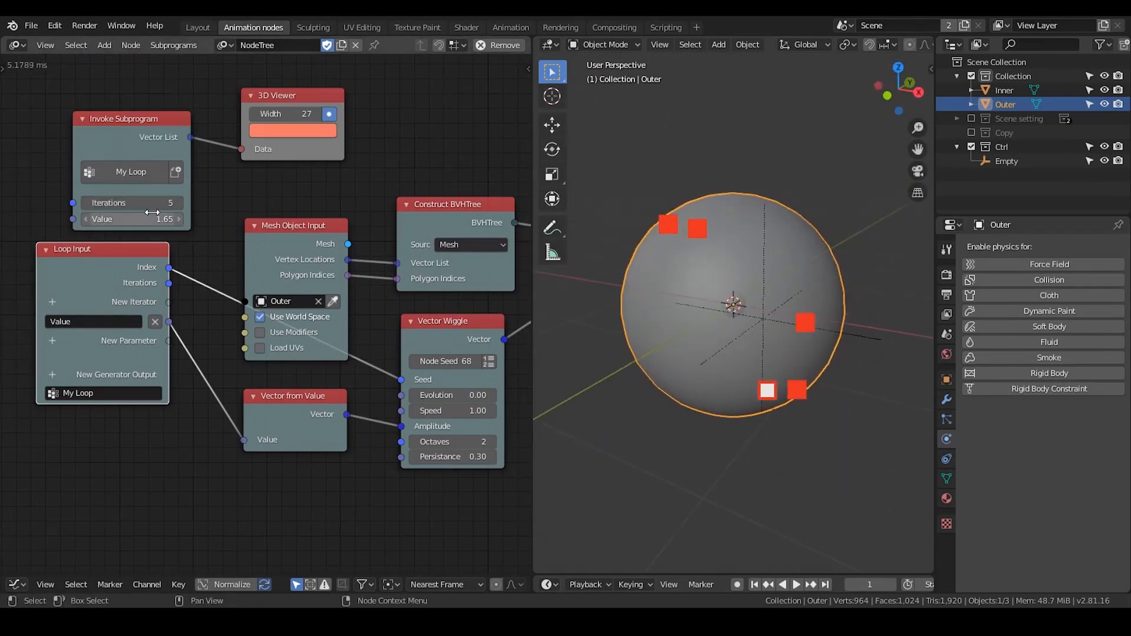
{"action": "mouse_move", "coordinate": [132, 202]}
{"action": "left_mouse_down"}
{"action": "mouse_move", "coordinate": [196, 203]}
{"action": "mouse_move", "coordinate": [88, 203]}
{"action": "mouse_move", "coordinate": [146, 203]}
{"action": "left_mouse_up"}
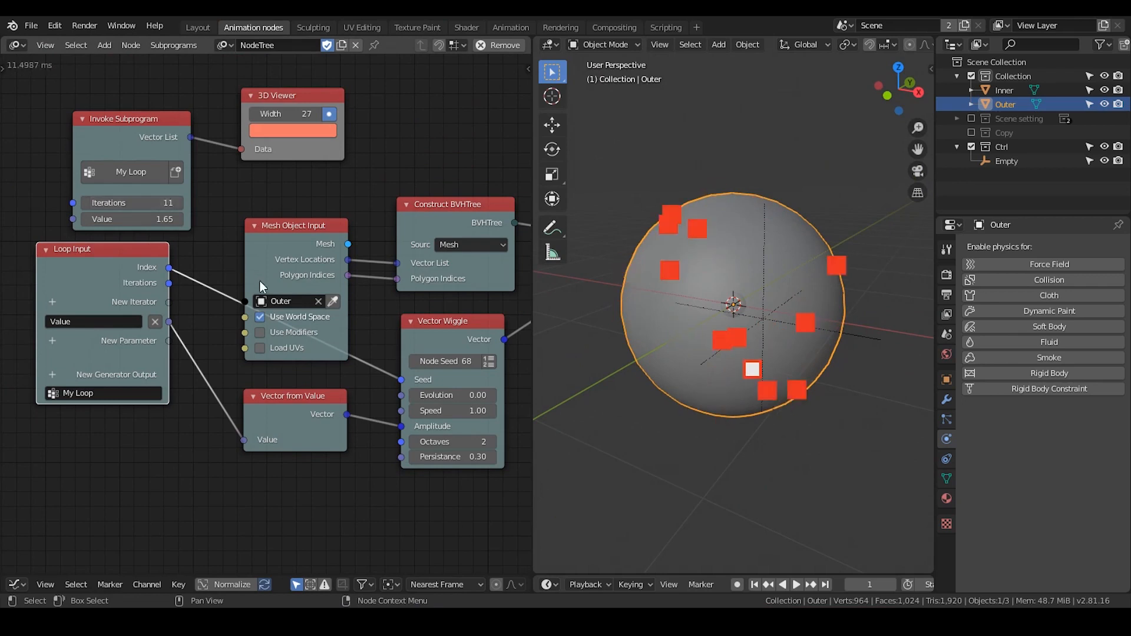
Step: Collapse the Mesh Object Input, Vector from Value and Vector Wiggle nodes and tidy their placement
{"action": "scroll", "coordinate": [260, 281], "scroll_direction": "down", "scroll_amount": 2}
{"action": "left_click", "coordinate": [201, 190]}
{"action": "left_click_drag", "start_coordinate": [217, 191], "coordinate": [218, 205]}
{"action": "left_click_drag", "start_coordinate": [223, 339], "coordinate": [218, 314]}
{"action": "left_click", "coordinate": [200, 320]}
{"action": "left_click", "coordinate": [334, 273]}
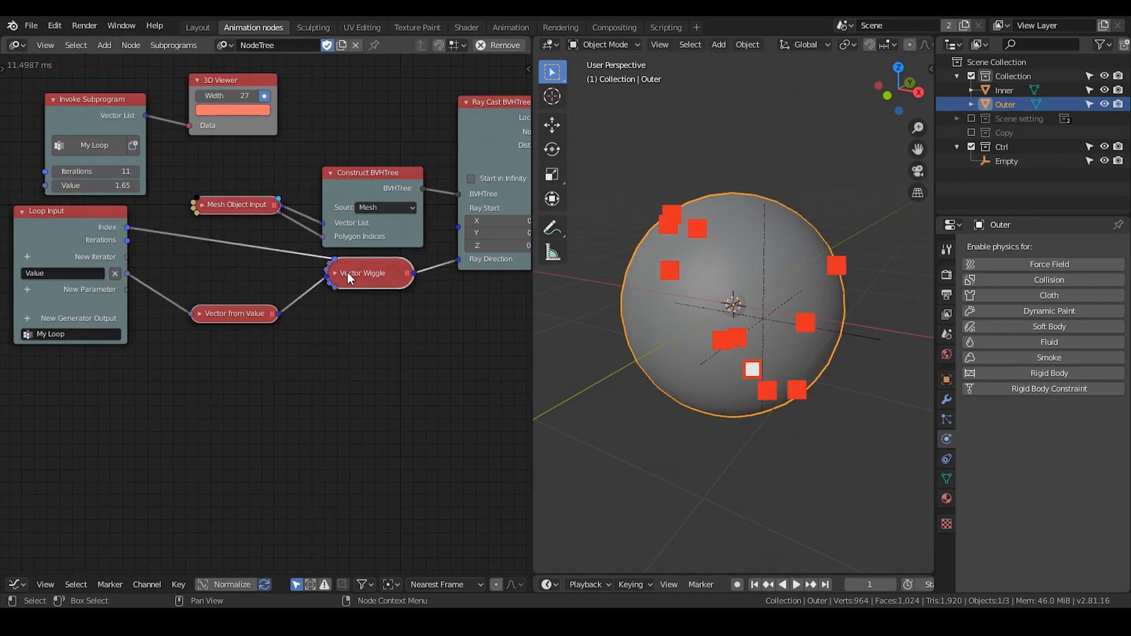
{"action": "left_click_drag", "start_coordinate": [347, 273], "coordinate": [348, 295]}
Step: Duplicate the Mesh Object Input, Construct BVHTree and Ray Cast BVHTree nodes and place the copies below the originals
{"action": "middle_click_drag", "start_coordinate": [442, 361], "coordinate": [298, 310]}
{"action": "scroll", "coordinate": [298, 309], "scroll_direction": "down", "scroll_amount": 1}
{"action": "left_click", "coordinate": [239, 109]}
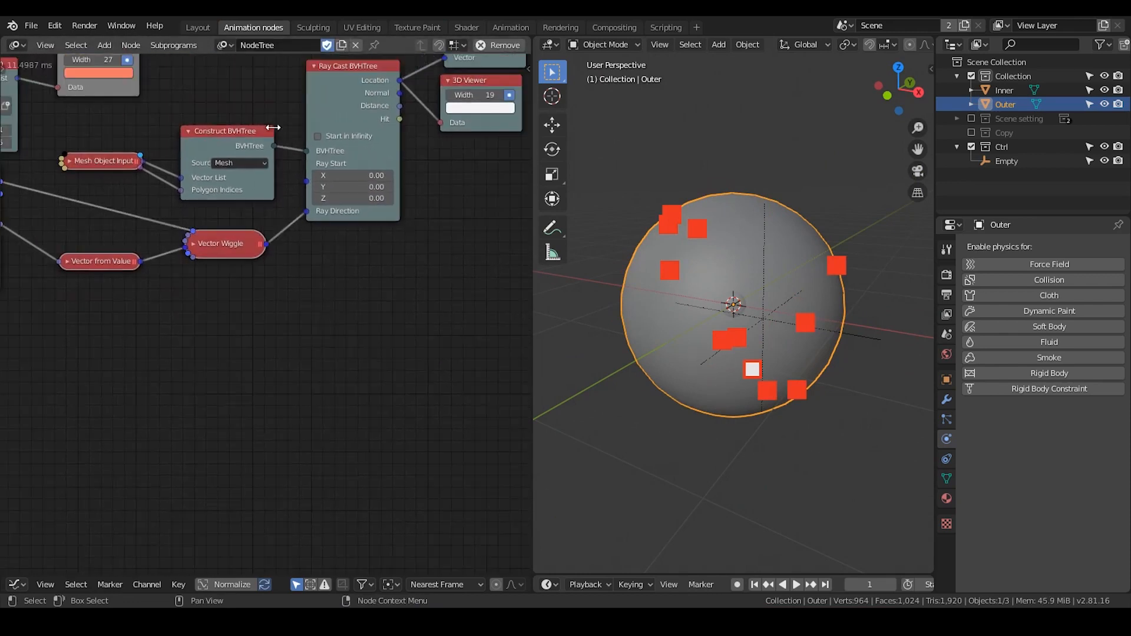
{"action": "left_click", "coordinate": [329, 122]}
{"action": "left_click", "coordinate": [219, 144]}
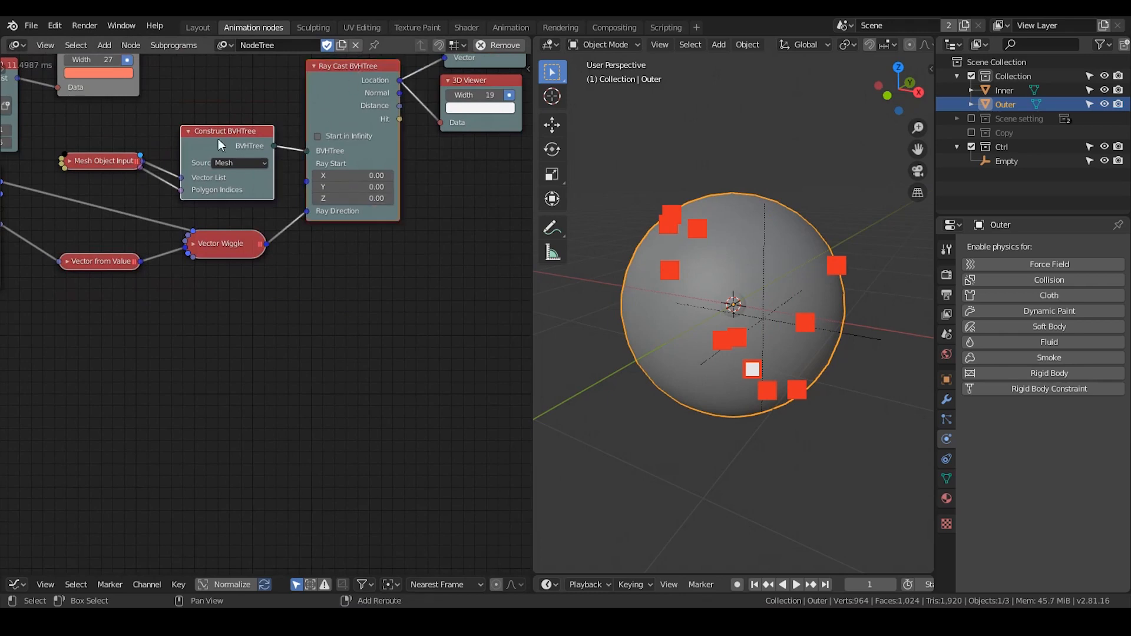
{"action": "left_click", "coordinate": [181, 291]}
{"action": "left_click", "coordinate": [59, 340]}
{"action": "middle_click_drag", "start_coordinate": [96, 308], "coordinate": [165, 237]}
{"action": "scroll", "coordinate": [151, 334], "scroll_direction": "up", "scroll_amount": 2}
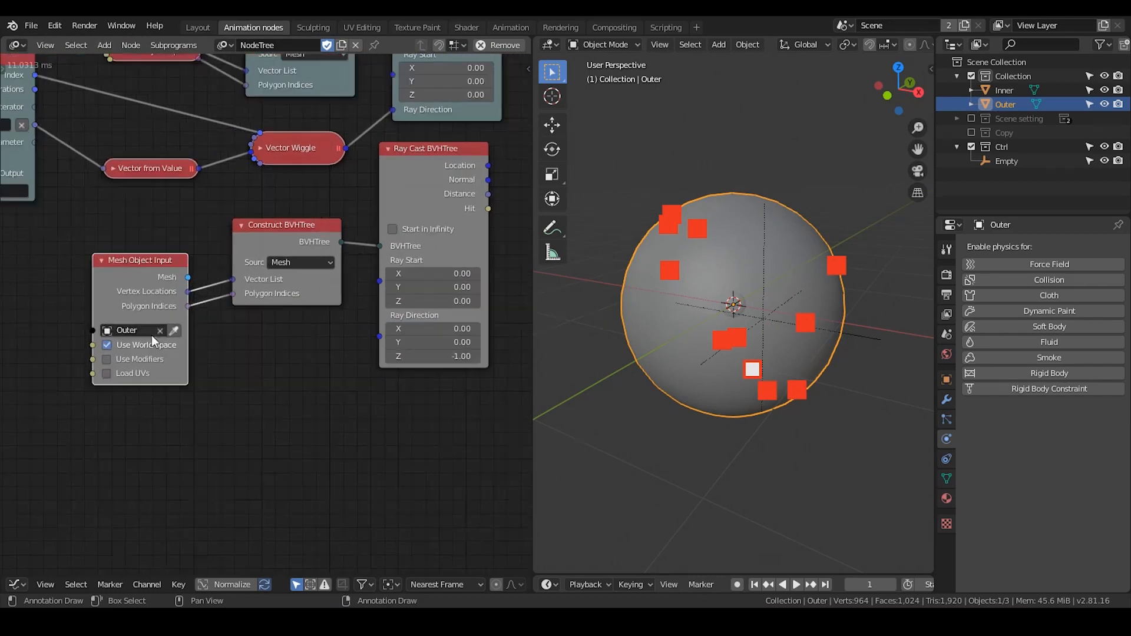
Step: Assign the Inner object to the duplicated Mesh Object Input node and align it with its Construct BVHTree node
{"action": "left_click", "coordinate": [1005, 90]}
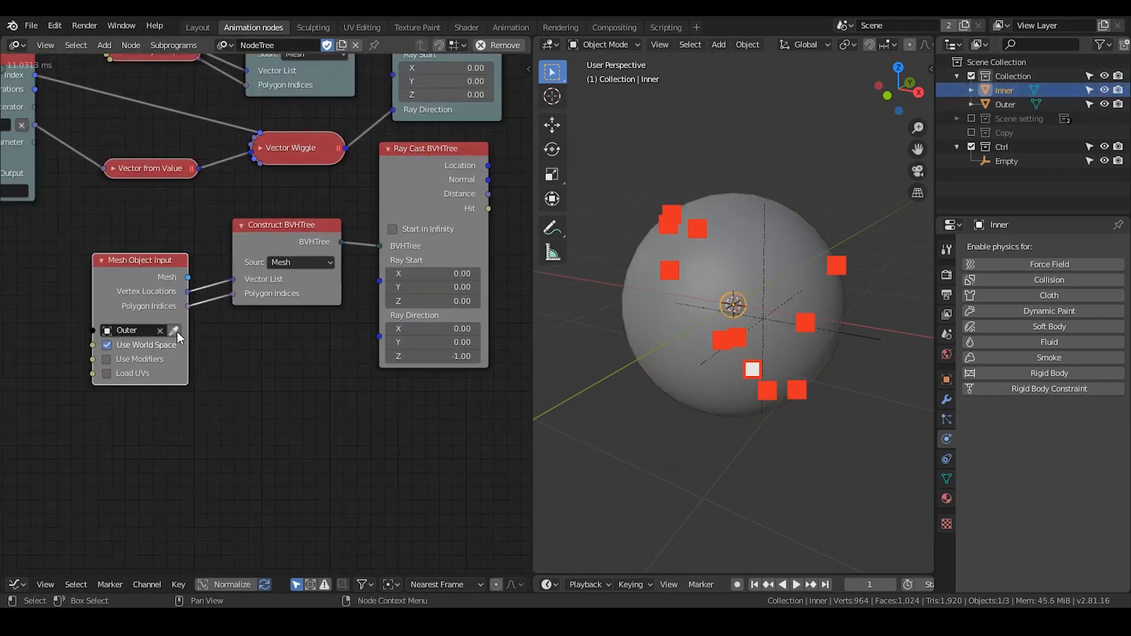
{"action": "left_click", "coordinate": [176, 332]}
{"action": "left_click_drag", "start_coordinate": [160, 277], "coordinate": [162, 266]}
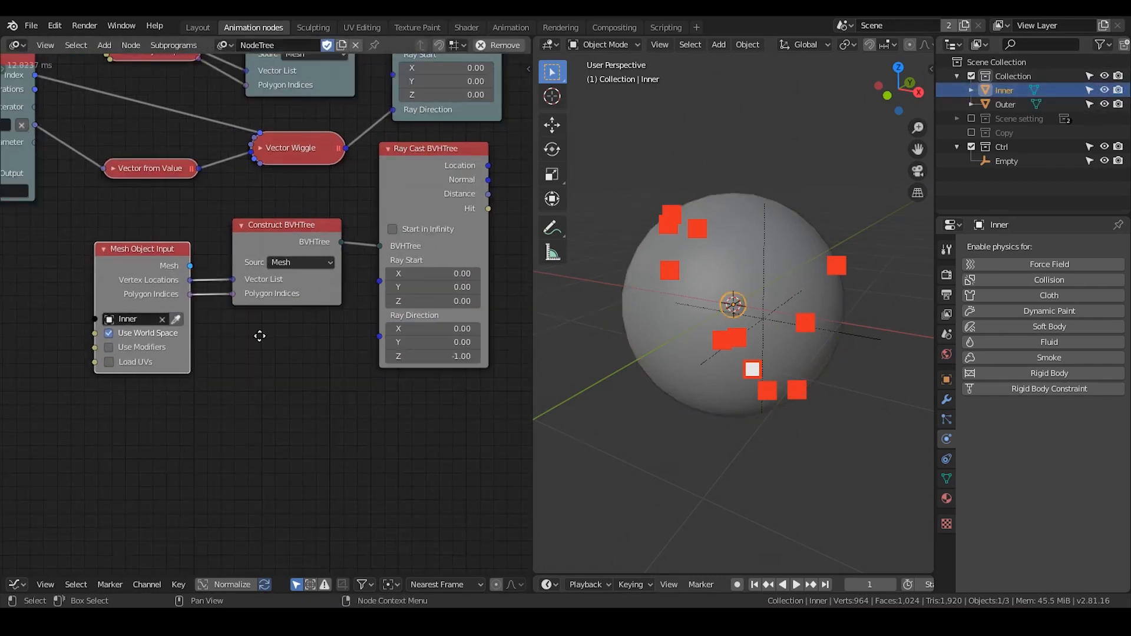
Step: Link the Vector Wiggle output to the duplicated Ray Cast BVHTree node's Ray Direction input
{"action": "middle_click_drag", "start_coordinate": [260, 335], "coordinate": [214, 356]}
{"action": "scroll", "coordinate": [235, 331], "scroll_direction": "down", "scroll_amount": 3}
{"action": "middle_click_drag", "start_coordinate": [381, 237], "coordinate": [351, 273]}
{"action": "left_click_drag", "start_coordinate": [308, 253], "coordinate": [331, 245]}
{"action": "middle_click_drag", "start_coordinate": [308, 263], "coordinate": [331, 245]}
{"action": "scroll", "coordinate": [331, 246], "scroll_direction": "up", "scroll_amount": 2}
{"action": "left_click_drag", "start_coordinate": [284, 200], "coordinate": [343, 357]}
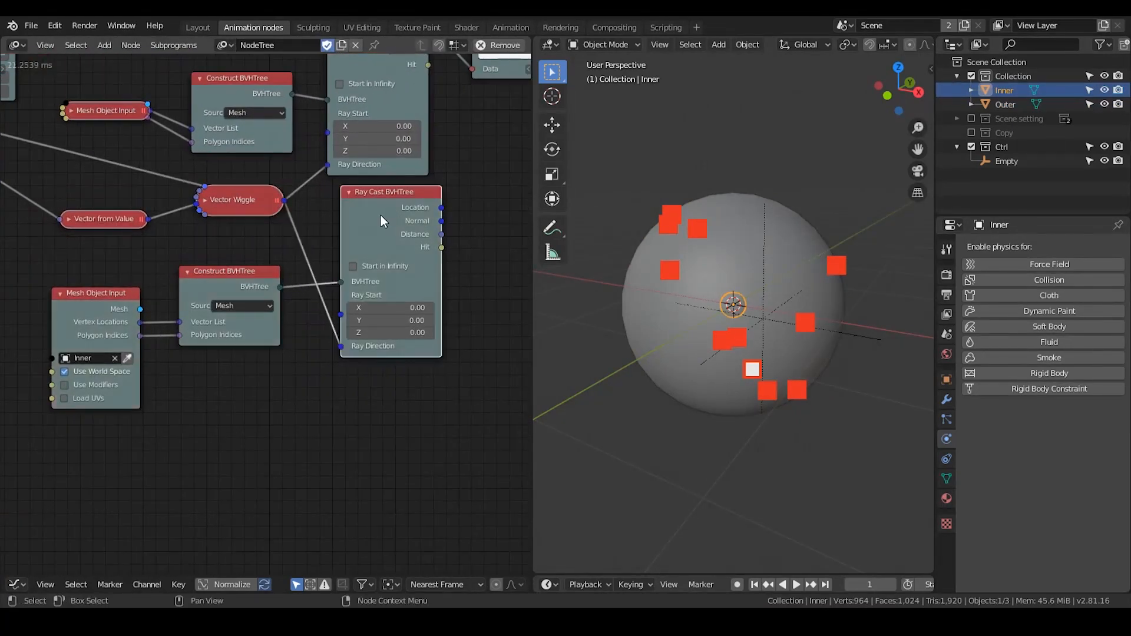
{"action": "left_click_drag", "start_coordinate": [380, 215], "coordinate": [368, 220]}
Step: Move the white 3D Viewer node aside and disconnect it from the first Ray Cast node's Location
{"action": "middle_click_drag", "start_coordinate": [429, 202], "coordinate": [230, 304]}
{"action": "scroll", "coordinate": [229, 303], "scroll_direction": "down", "scroll_amount": 1}
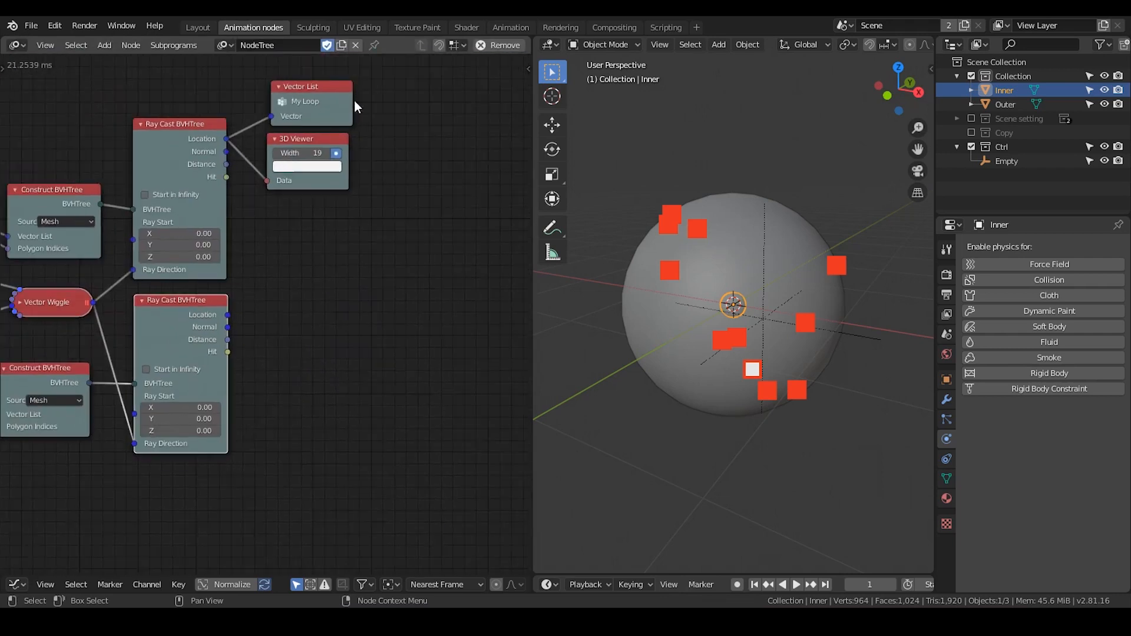
{"action": "left_click", "coordinate": [328, 139]}
{"action": "left_click_drag", "start_coordinate": [319, 134], "coordinate": [502, 120]}
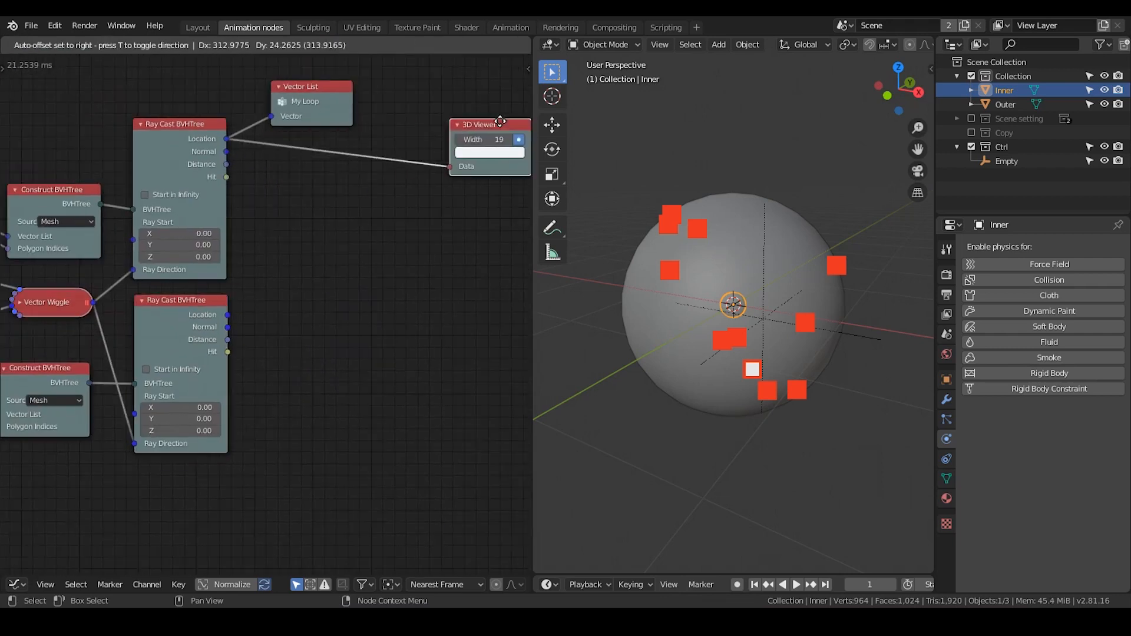
{"action": "left_click_drag", "start_coordinate": [448, 168], "coordinate": [327, 189]}
{"action": "scroll", "coordinate": [334, 232], "scroll_direction": "up", "scroll_amount": 2}
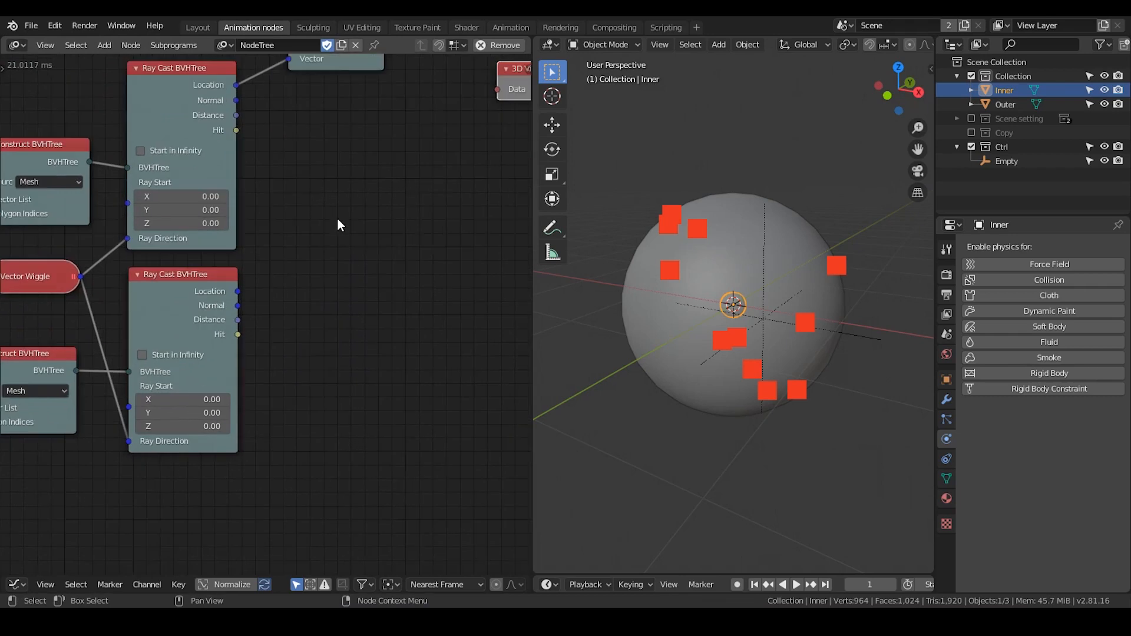
Step: Delete the red 3D Viewer node attached to the My Loop Invoke Subprogram node
{"action": "middle_click_drag", "start_coordinate": [348, 252], "coordinate": [464, 344]}
{"action": "scroll", "coordinate": [465, 344], "scroll_direction": "down", "scroll_amount": 2}
{"action": "left_click", "coordinate": [65, 159]}
{"action": "key", "text": "x"}
Step: Add a Create Vector List node beside the two Ray Cast BVHTree nodes
{"action": "middle_click_drag", "start_coordinate": [414, 303], "coordinate": [338, 246]}
{"action": "scroll", "coordinate": [337, 246], "scroll_direction": "up", "scroll_amount": 1}
{"action": "key", "text": "ctrl+a"}
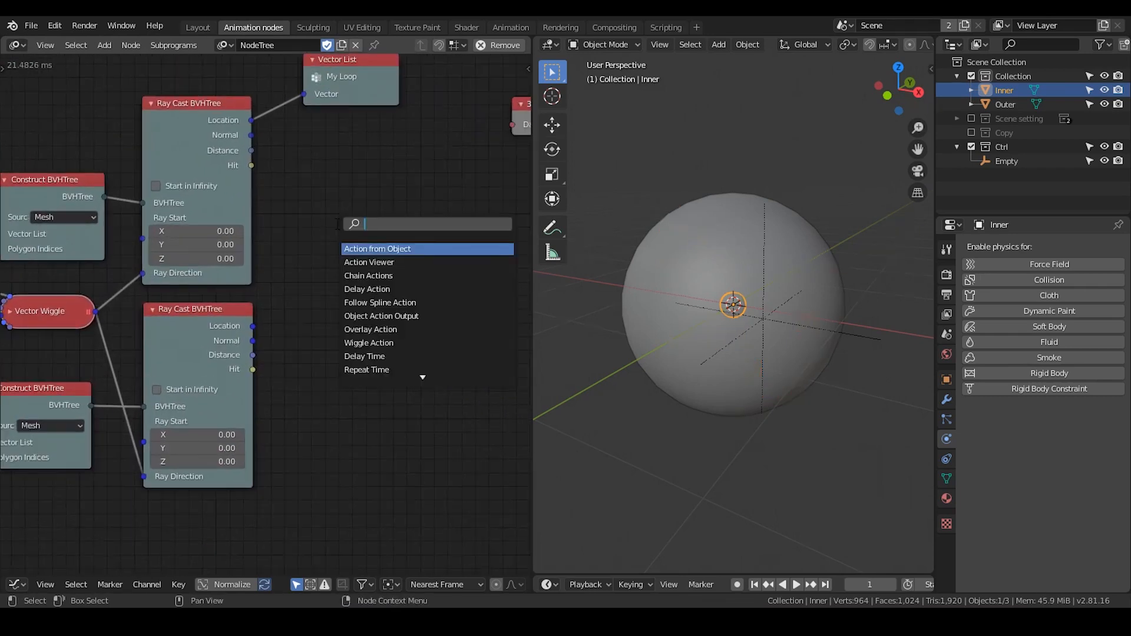
{"action": "type", "text": "create"}
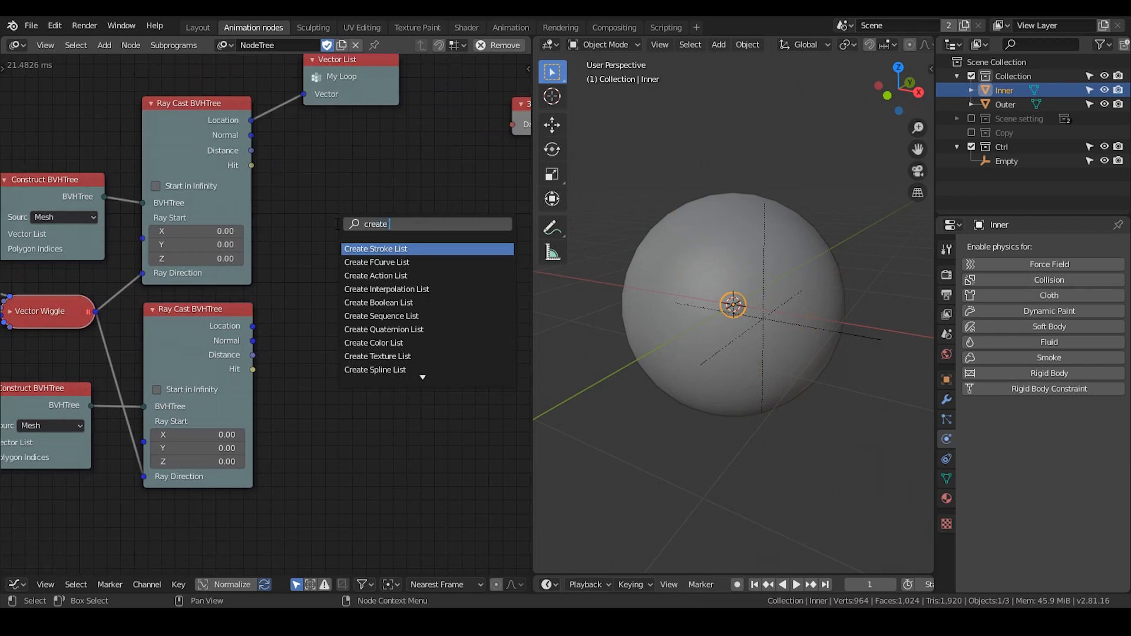
{"action": "type", "text": " vector"}
{"action": "key", "text": "Return"}
{"action": "left_click", "coordinate": [317, 174]}
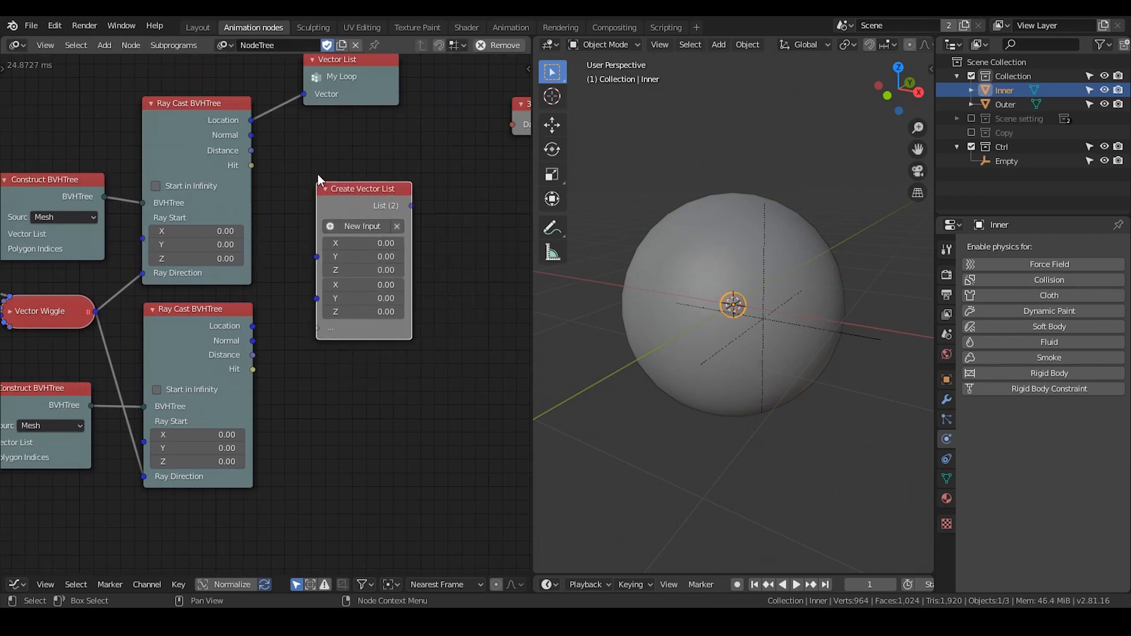
Step: Link the Location outputs of both Ray Cast BVHTree nodes to the Create Vector List node's two elements
{"action": "left_click_drag", "start_coordinate": [252, 120], "coordinate": [325, 259]}
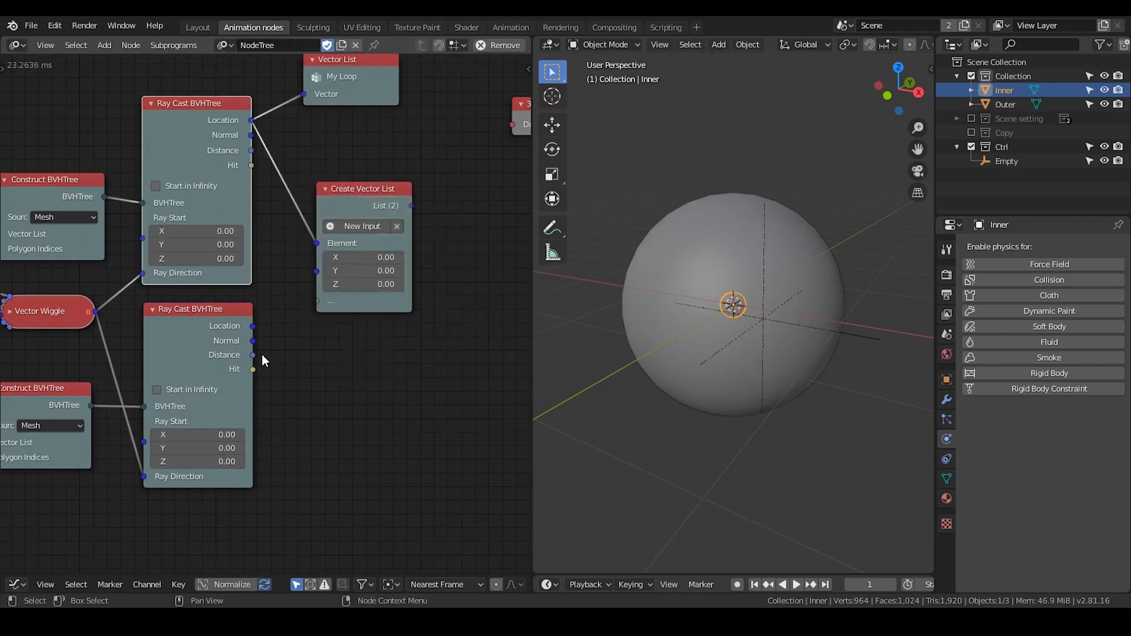
{"action": "left_click_drag", "start_coordinate": [251, 328], "coordinate": [312, 272]}
{"action": "middle_click_drag", "start_coordinate": [301, 298], "coordinate": [218, 294]}
Step: Add a Spline from Points node beside the Create Vector List node
{"action": "middle_click_drag", "start_coordinate": [360, 227], "coordinate": [259, 228]}
{"action": "key", "text": "ctrl+a"}
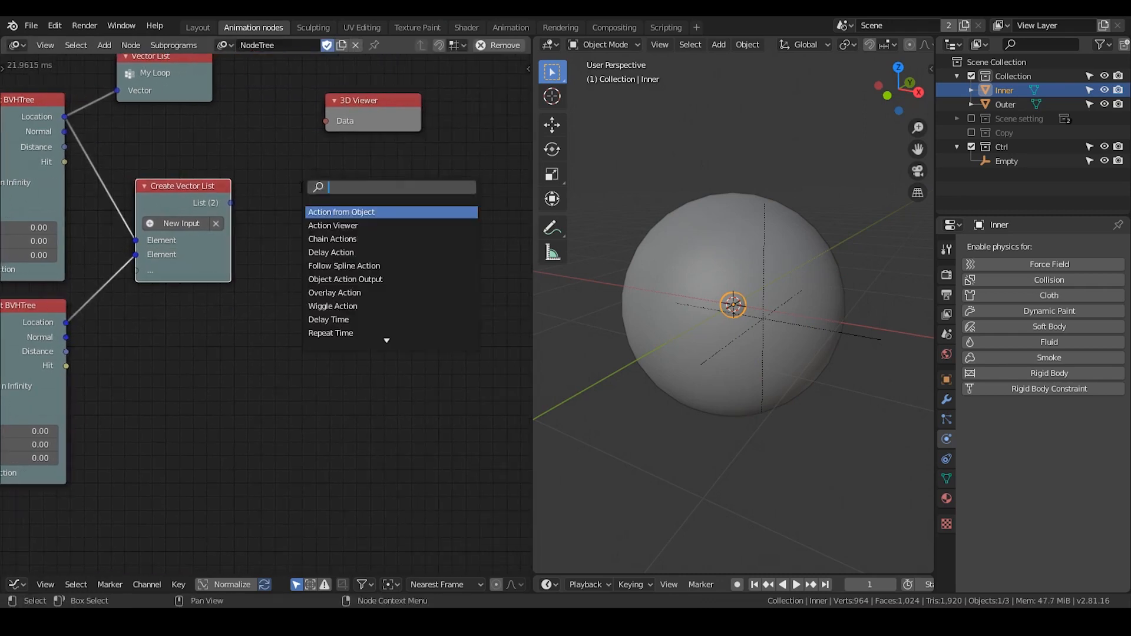
{"action": "type", "text": "spline"}
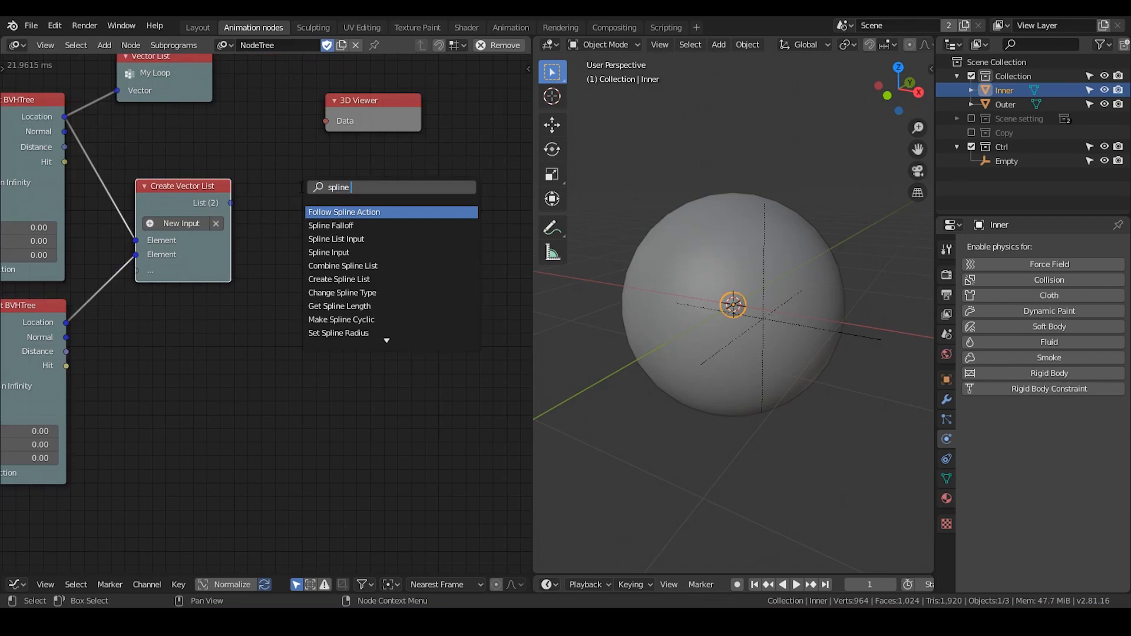
{"action": "type", "text": " point"}
{"action": "key", "text": "Return"}
{"action": "left_click", "coordinate": [299, 186]}
Step: Add a Curve Object Output node beyond the Spline from Points node
{"action": "key", "text": "ctrl+a"}
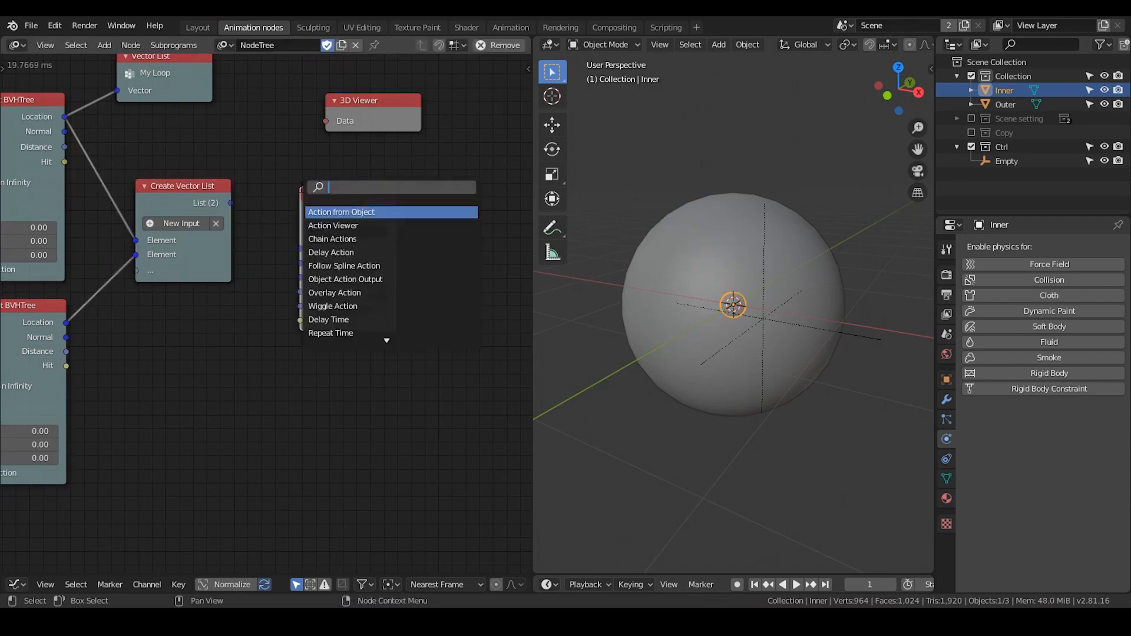
{"action": "type", "text": "curve object"}
{"action": "key", "text": "Return"}
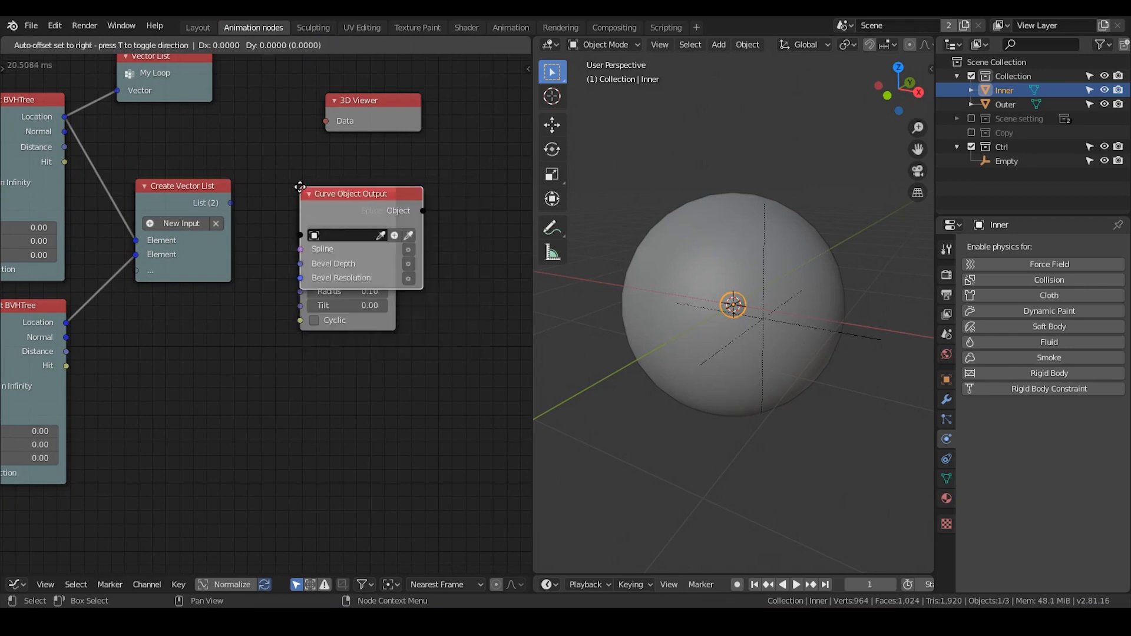
{"action": "left_click", "coordinate": [453, 160]}
Step: Link the Create Vector List output to the Spline from Points node's Points input and space the two nodes apart
{"action": "left_click_drag", "start_coordinate": [352, 209], "coordinate": [338, 186]}
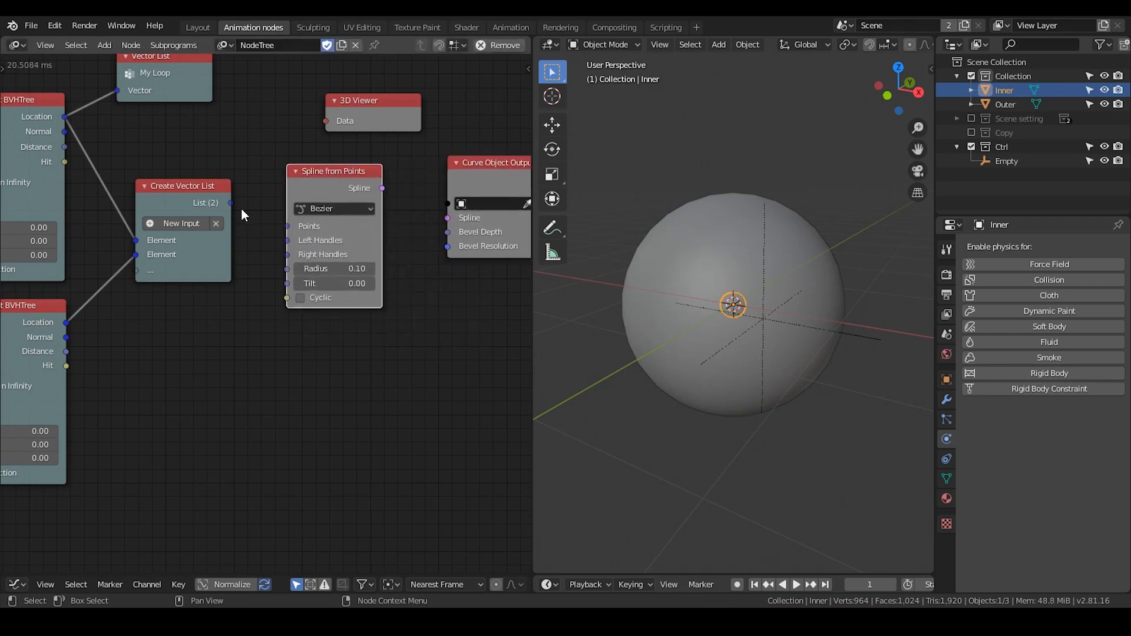
{"action": "left_click_drag", "start_coordinate": [230, 202], "coordinate": [294, 227]}
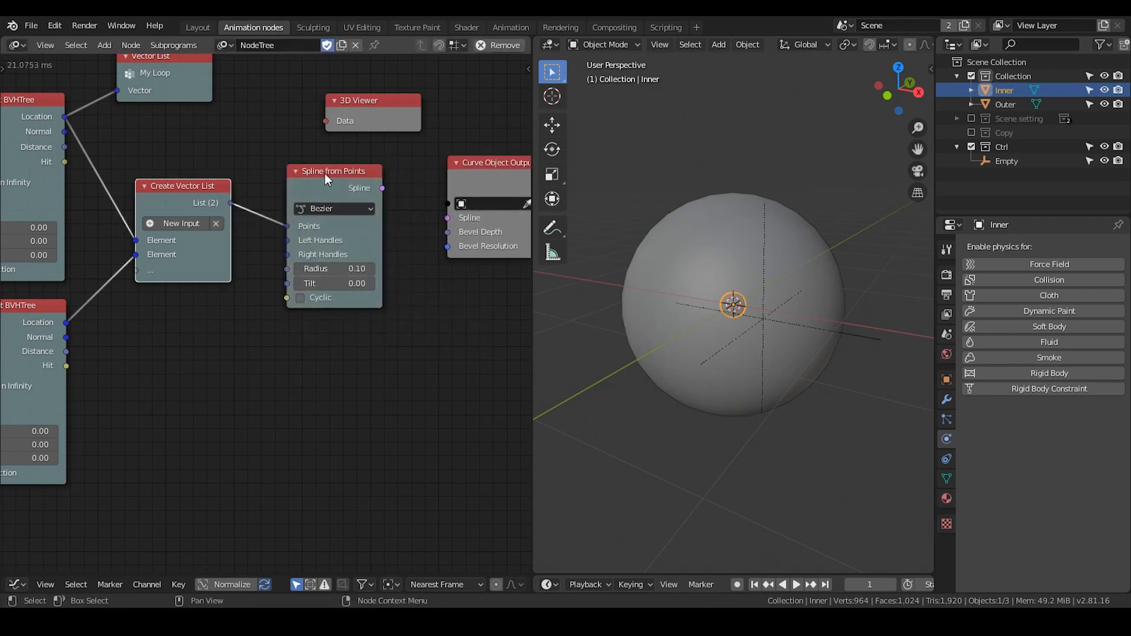
{"action": "left_click_drag", "start_coordinate": [324, 173], "coordinate": [332, 172]}
{"action": "left_click_drag", "start_coordinate": [190, 197], "coordinate": [181, 206]}
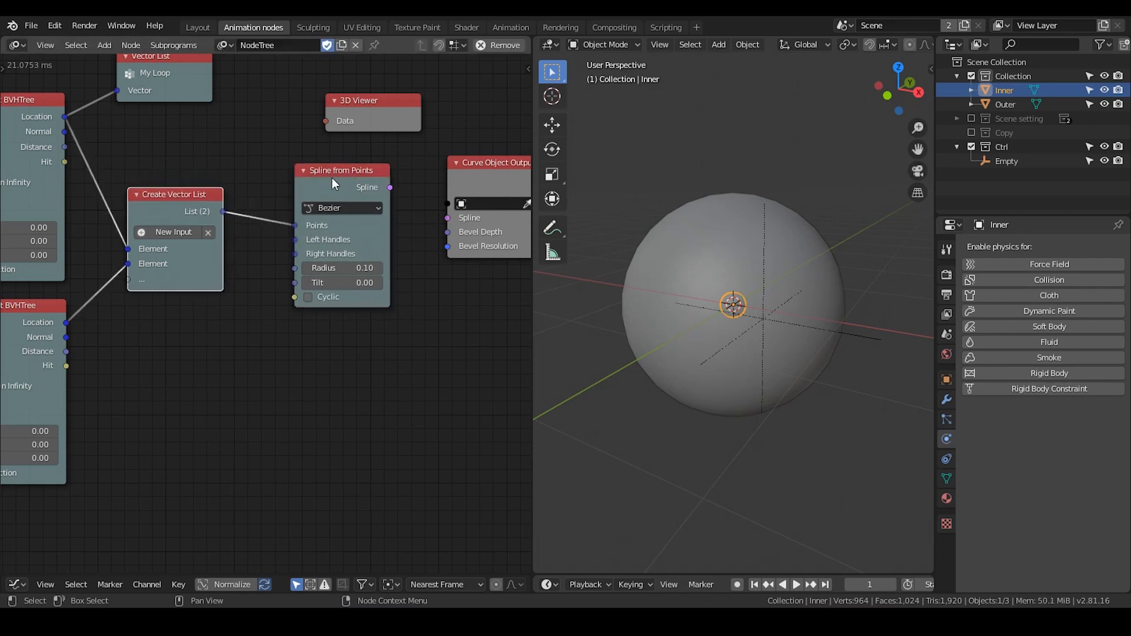
Step: Link the Spline output to the Curve Object Output node and give that node a new curve object with Bevel Depth 0.30
{"action": "middle_click_drag", "start_coordinate": [361, 171], "coordinate": [219, 166]}
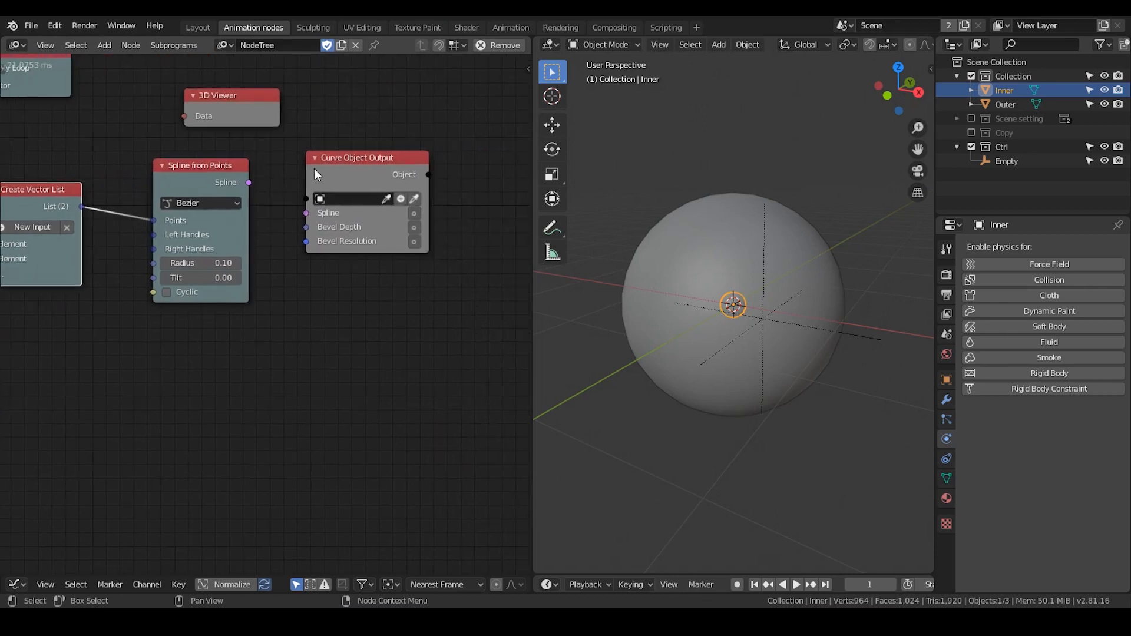
{"action": "left_click_drag", "start_coordinate": [330, 163], "coordinate": [359, 144]}
{"action": "left_click_drag", "start_coordinate": [248, 184], "coordinate": [337, 198]}
{"action": "left_click", "coordinate": [430, 180]}
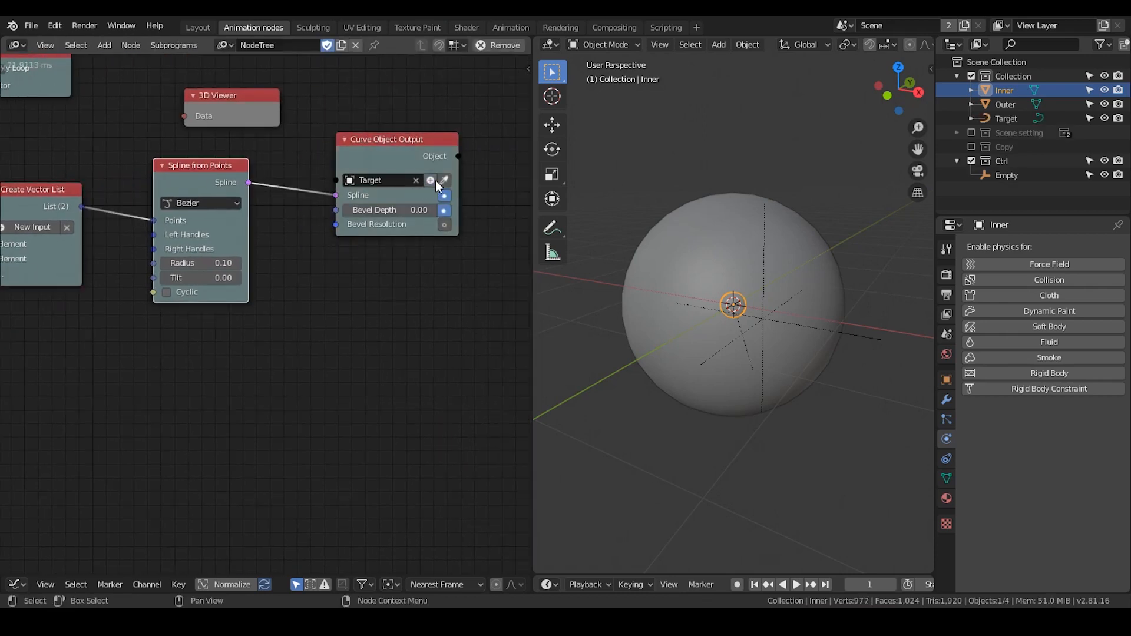
{"action": "left_click_drag", "start_coordinate": [385, 209], "coordinate": [419, 210]}
Step: Hide the Outer sphere in the viewport and select the new curve object
{"action": "left_click", "coordinate": [729, 285]}
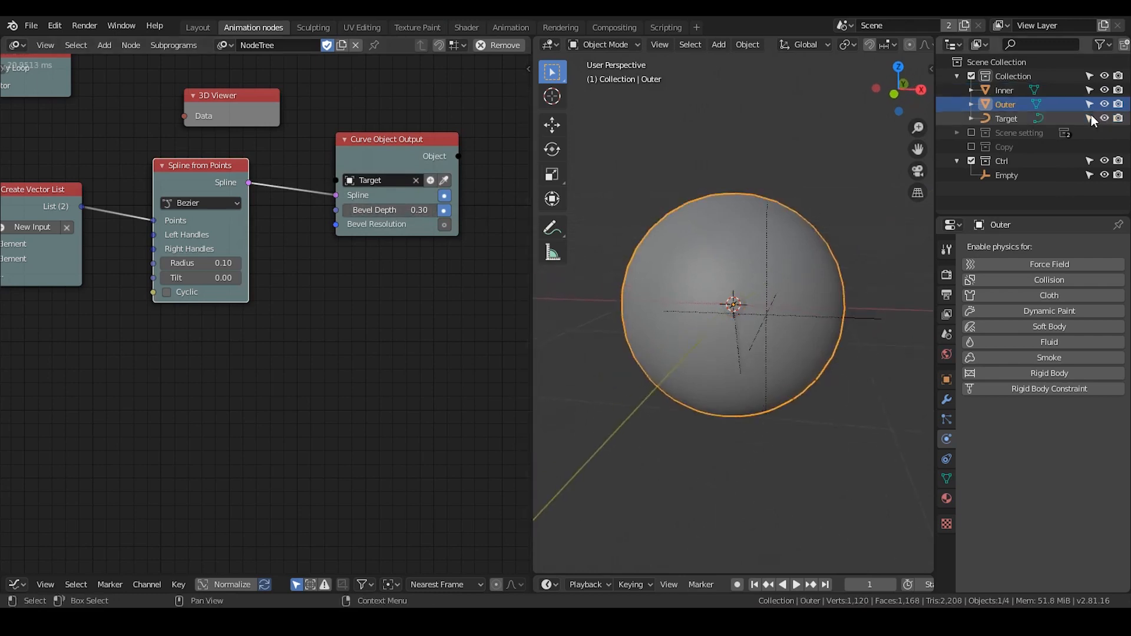
{"action": "left_click", "coordinate": [1103, 104]}
{"action": "middle_click_drag", "start_coordinate": [805, 345], "coordinate": [747, 376]}
{"action": "left_click", "coordinate": [731, 337]}
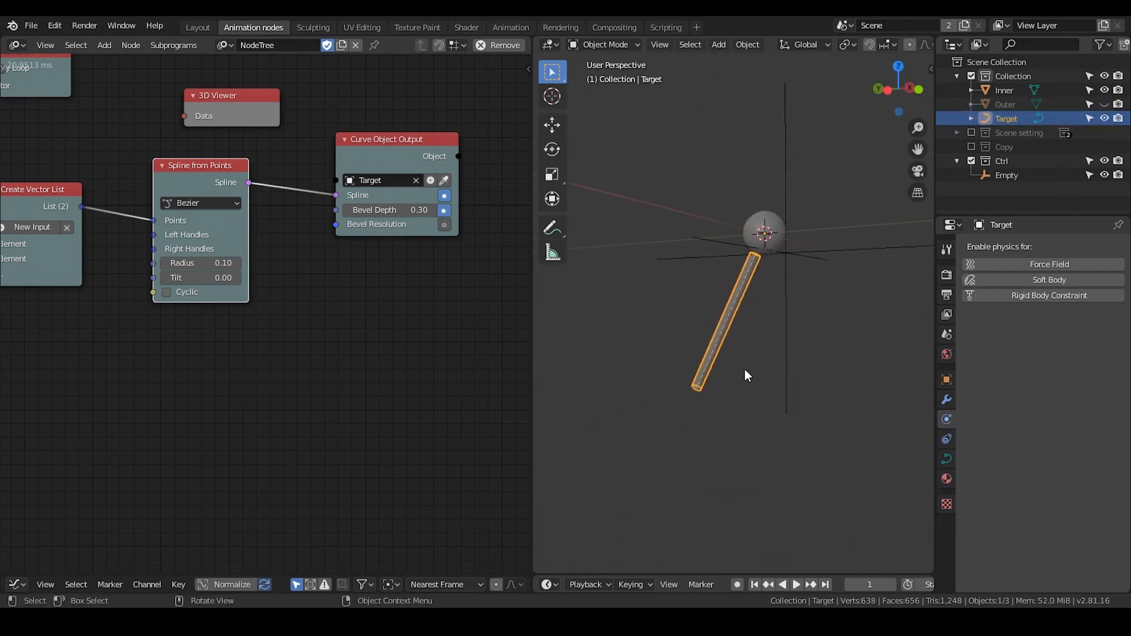
{"action": "scroll", "coordinate": [312, 343], "scroll_direction": "down", "scroll_amount": 4}
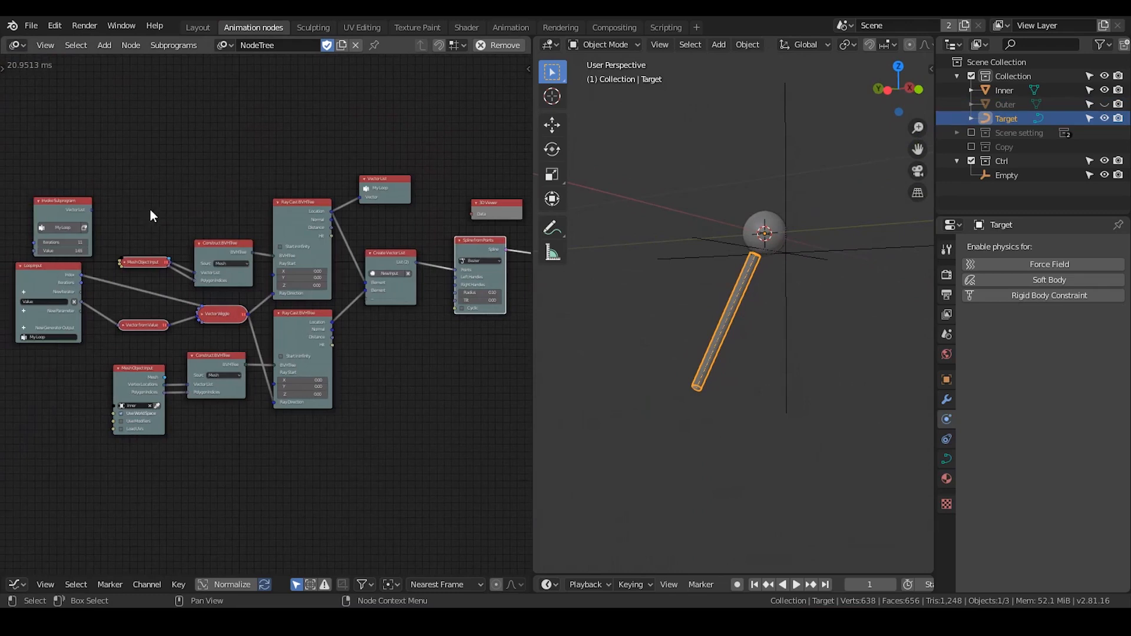
Step: Set the Curve Object Output node's Bevel Depth to 0.36 and move the node away from Spline from Points
{"action": "middle_click_drag", "start_coordinate": [306, 218], "coordinate": [212, 215]}
{"action": "middle_click_drag", "start_coordinate": [424, 244], "coordinate": [318, 257]}
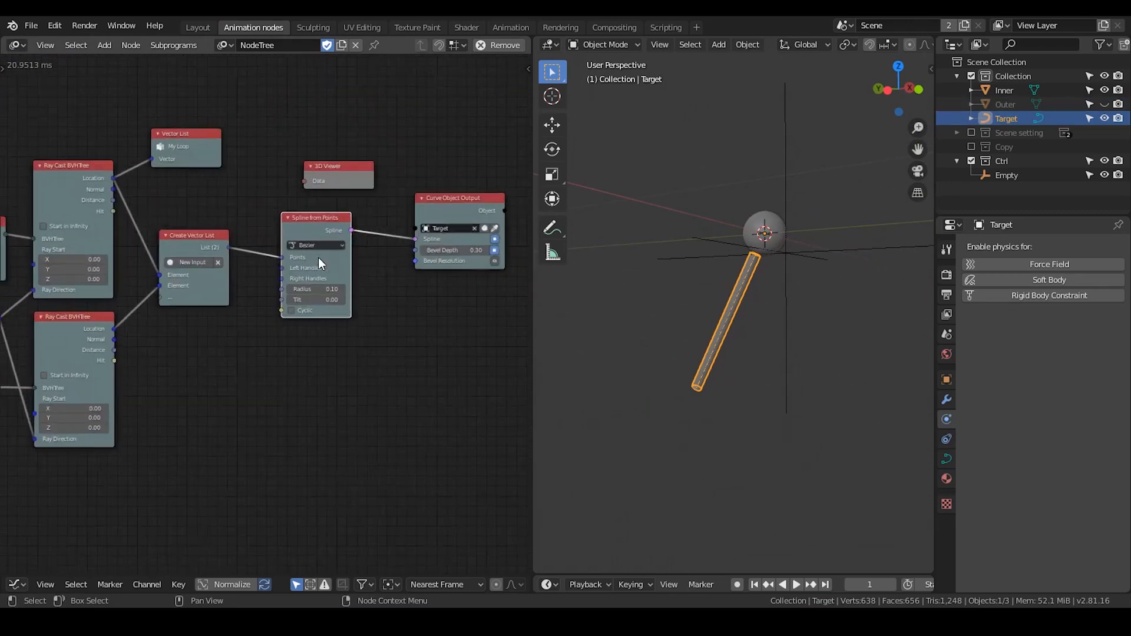
{"action": "scroll", "coordinate": [318, 257], "scroll_direction": "up", "scroll_amount": 2}
{"action": "middle_click_drag", "start_coordinate": [394, 245], "coordinate": [324, 204]}
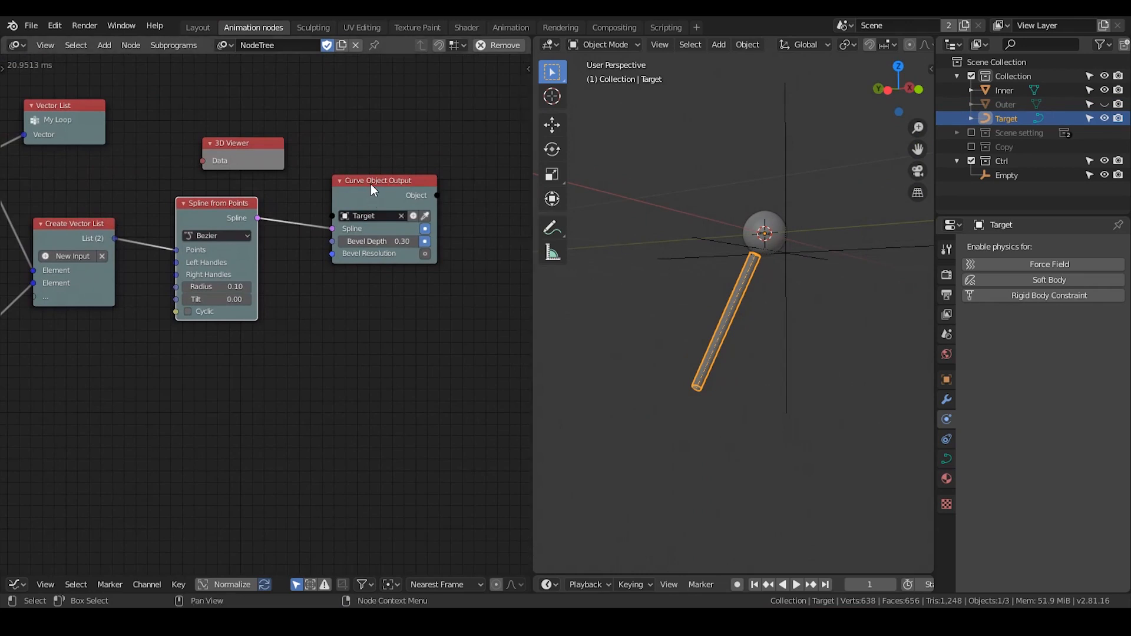
{"action": "left_click_drag", "start_coordinate": [369, 183], "coordinate": [388, 152]}
{"action": "left_click_drag", "start_coordinate": [390, 209], "coordinate": [407, 209]}
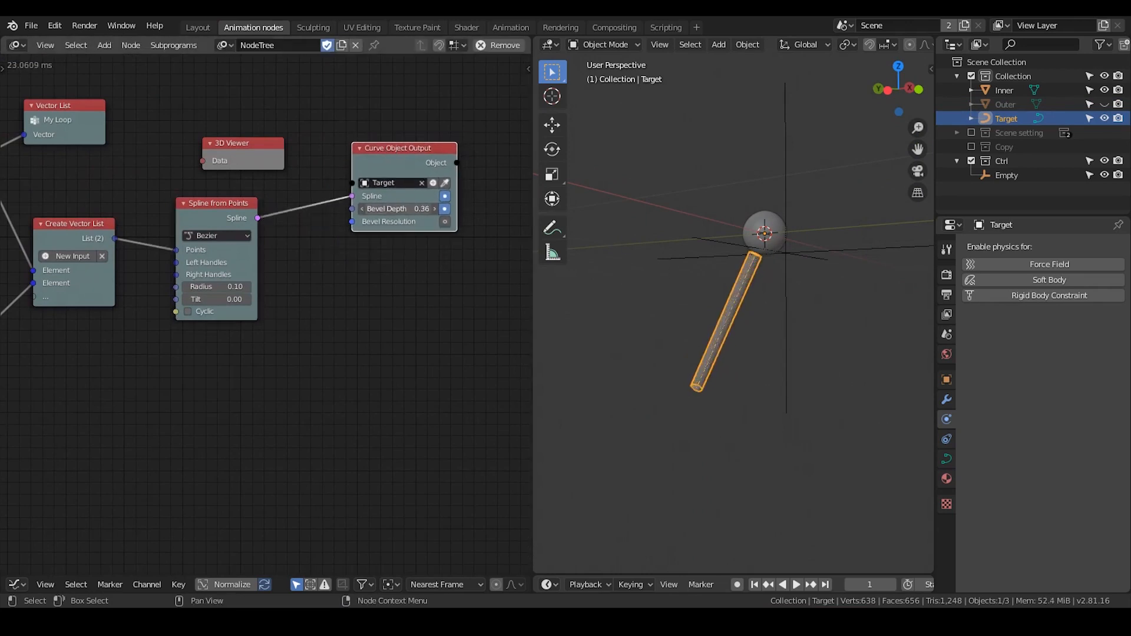
{"action": "left_click_drag", "start_coordinate": [388, 149], "coordinate": [418, 121]}
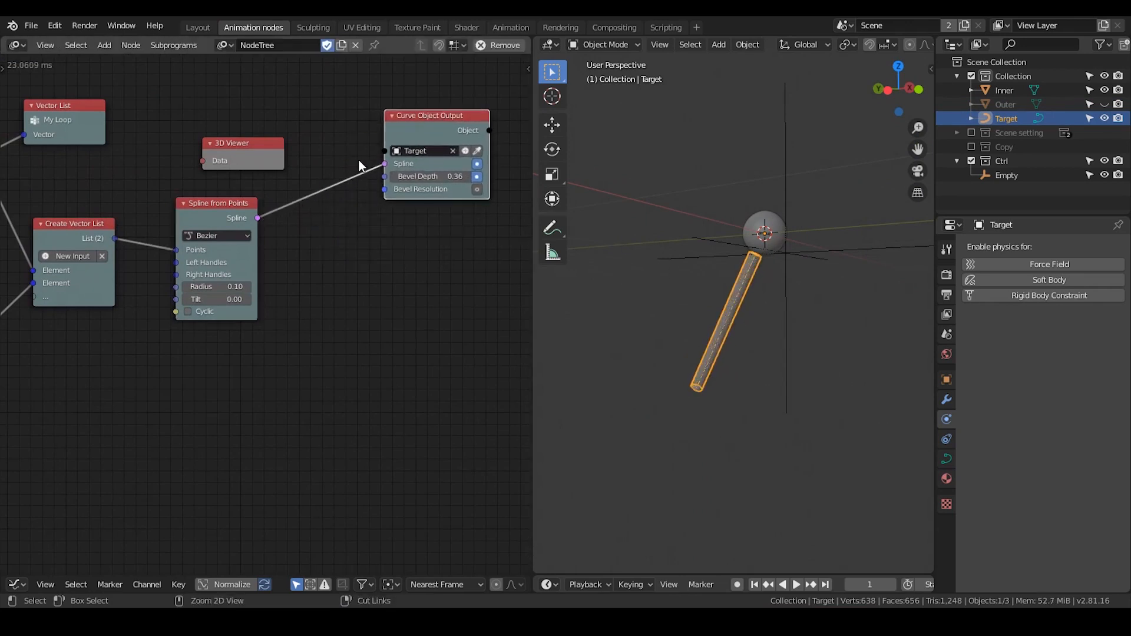
{"action": "mouse_move", "coordinate": [752, 297]}
{"action": "middle_mouse_down"}
{"action": "mouse_move", "coordinate": [699, 312]}
{"action": "mouse_move", "coordinate": [752, 284]}
{"action": "mouse_move", "coordinate": [759, 300]}
{"action": "mouse_move", "coordinate": [780, 286]}
{"action": "mouse_move", "coordinate": [754, 313]}
{"action": "middle_mouse_up"}
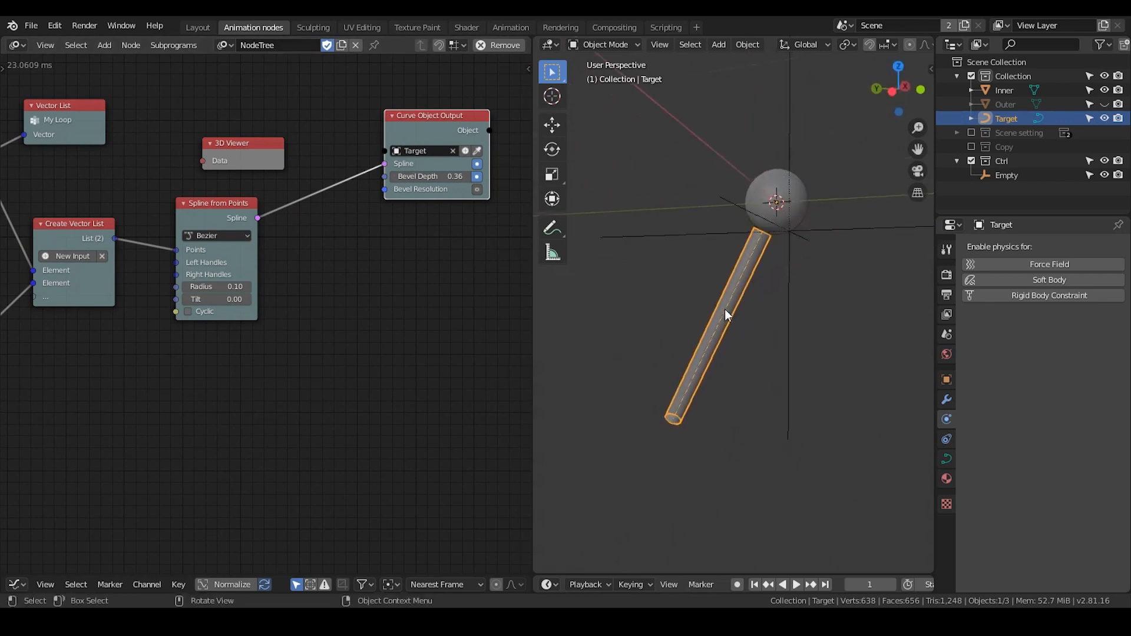
{"action": "middle_click_drag", "start_coordinate": [709, 366], "coordinate": [707, 324]}
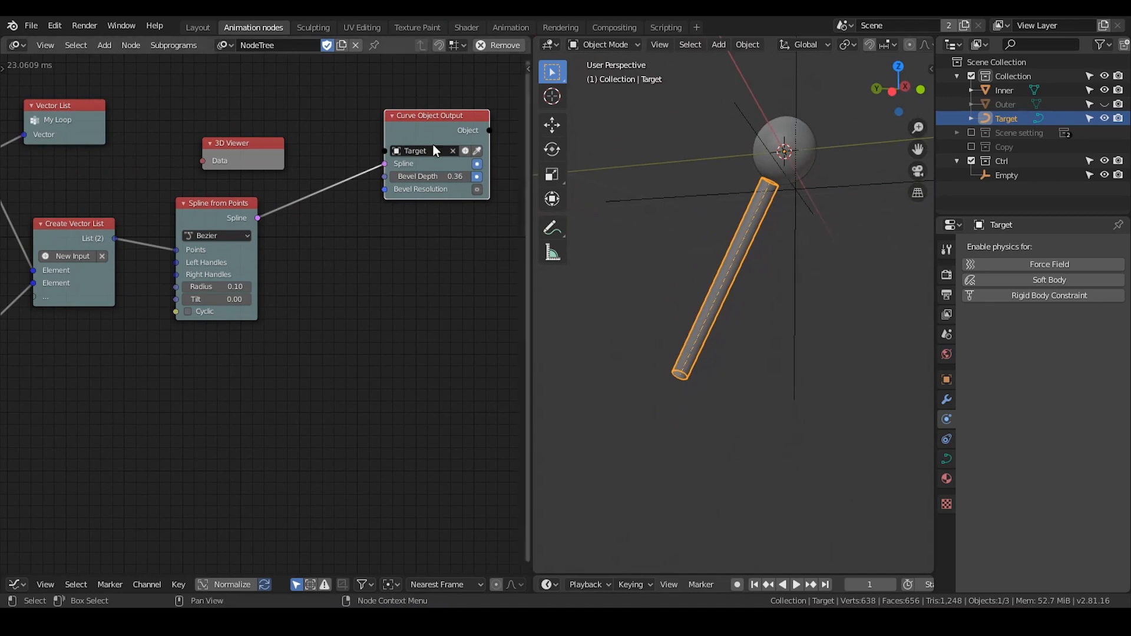
Step: Widen the gap between the Spline from Points and Curve Object Output nodes, shifting both Spline from Points and Create Vector List
{"action": "left_click_drag", "start_coordinate": [413, 114], "coordinate": [448, 98]}
{"action": "middle_click_drag", "start_coordinate": [392, 281], "coordinate": [366, 275]}
{"action": "left_click_drag", "start_coordinate": [182, 199], "coordinate": [156, 203]}
{"action": "left_click", "coordinate": [313, 218]}
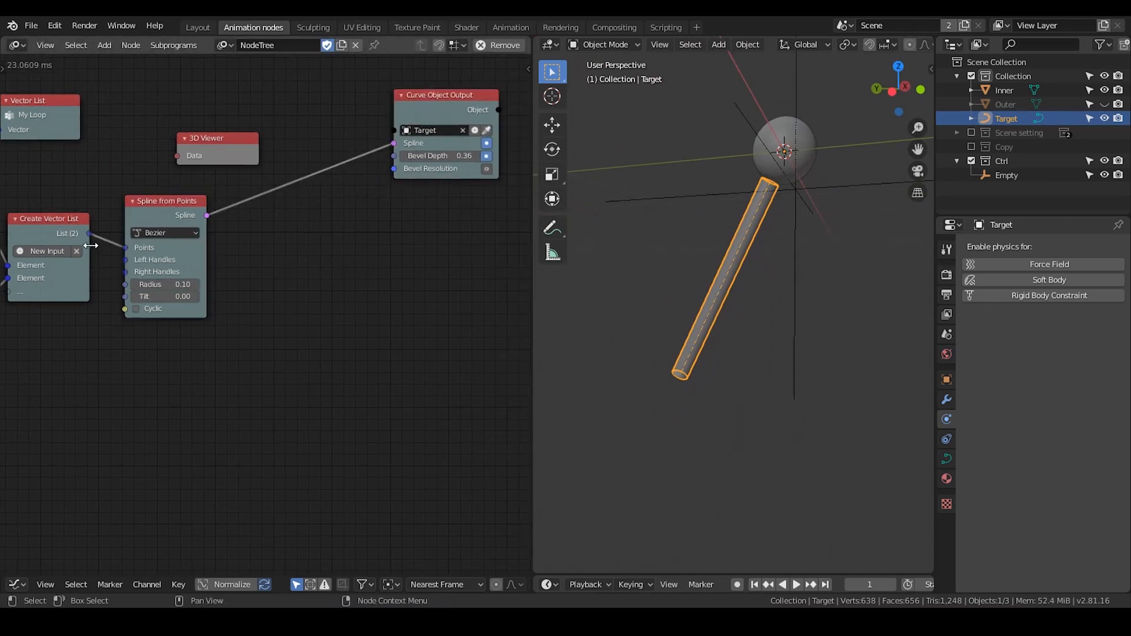
{"action": "middle_click_drag", "start_coordinate": [90, 245], "coordinate": [151, 228]}
{"action": "left_click_drag", "start_coordinate": [108, 208], "coordinate": [122, 201]}
{"action": "left_click_drag", "start_coordinate": [236, 197], "coordinate": [249, 192]}
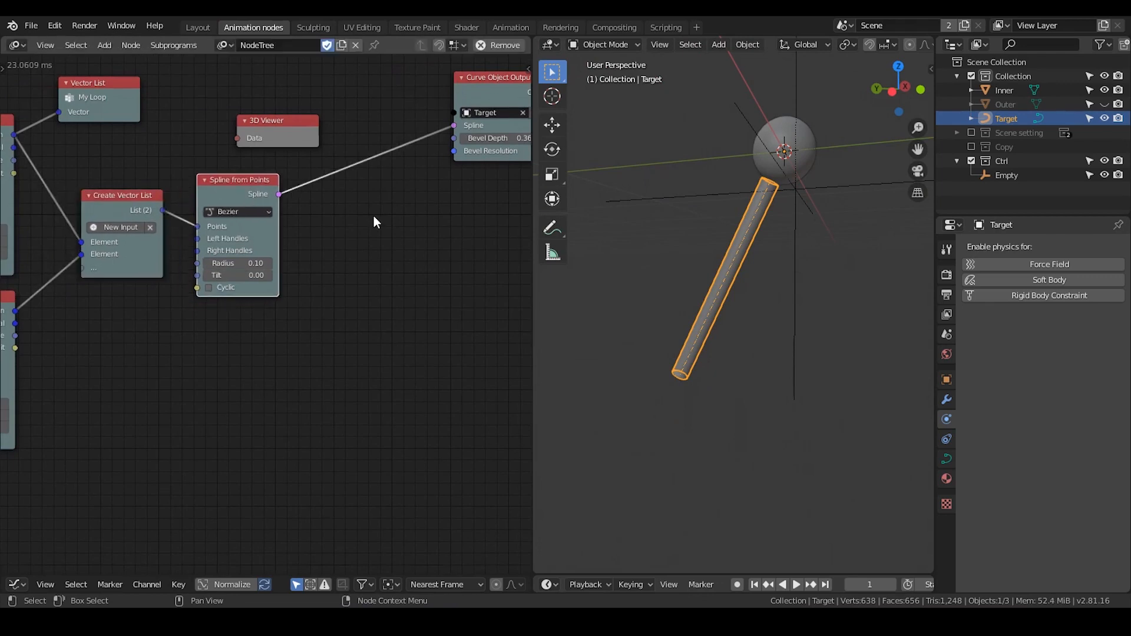
Step: Insert an Evaluate Spline node fed by the Spline from Points output and move Curve Object Output farther away
{"action": "scroll", "coordinate": [348, 271], "scroll_direction": "up", "scroll_amount": 2}
{"action": "key", "text": "ctrl+a"}
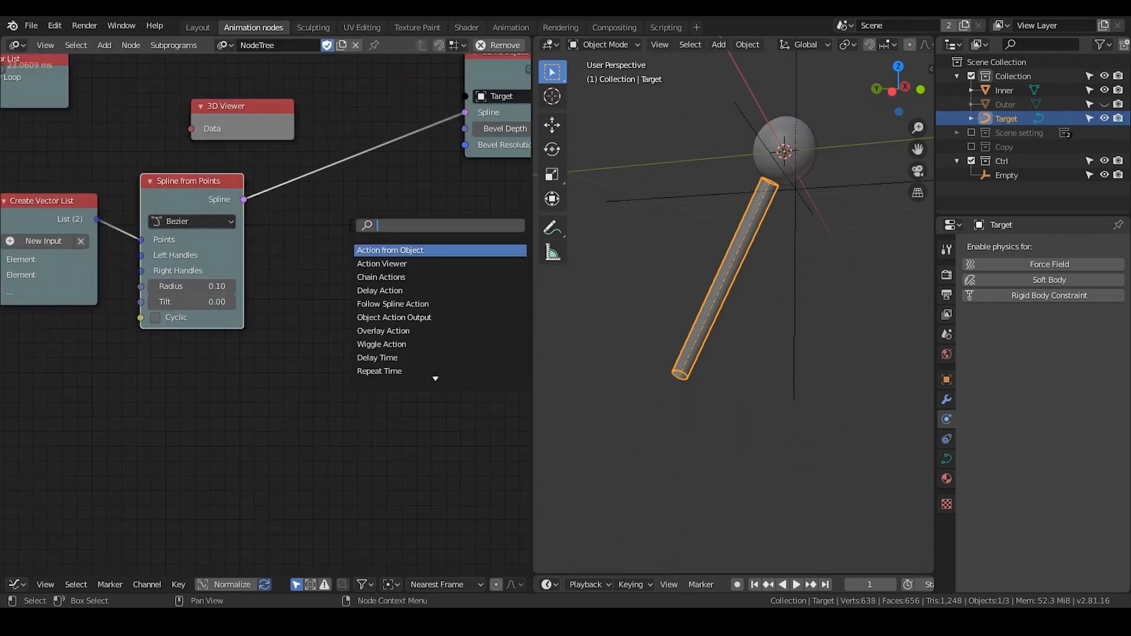
{"action": "type", "text": "evalua"}
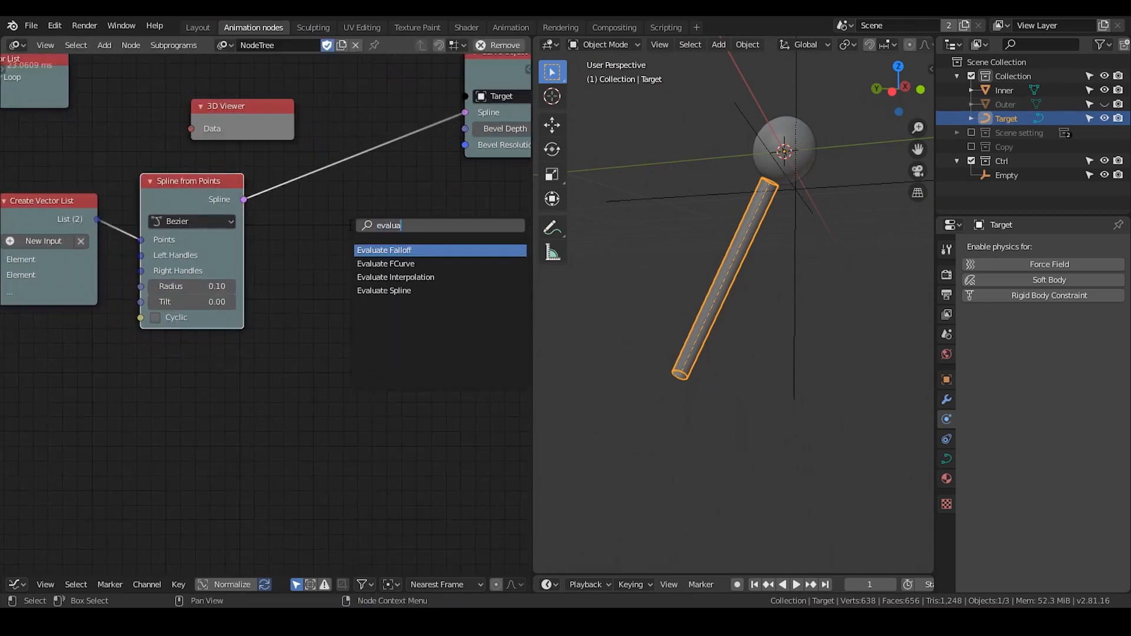
{"action": "key", "text": "Down"}
{"action": "key", "text": "Down"}
{"action": "key", "text": "Down"}
{"action": "key", "text": "Return"}
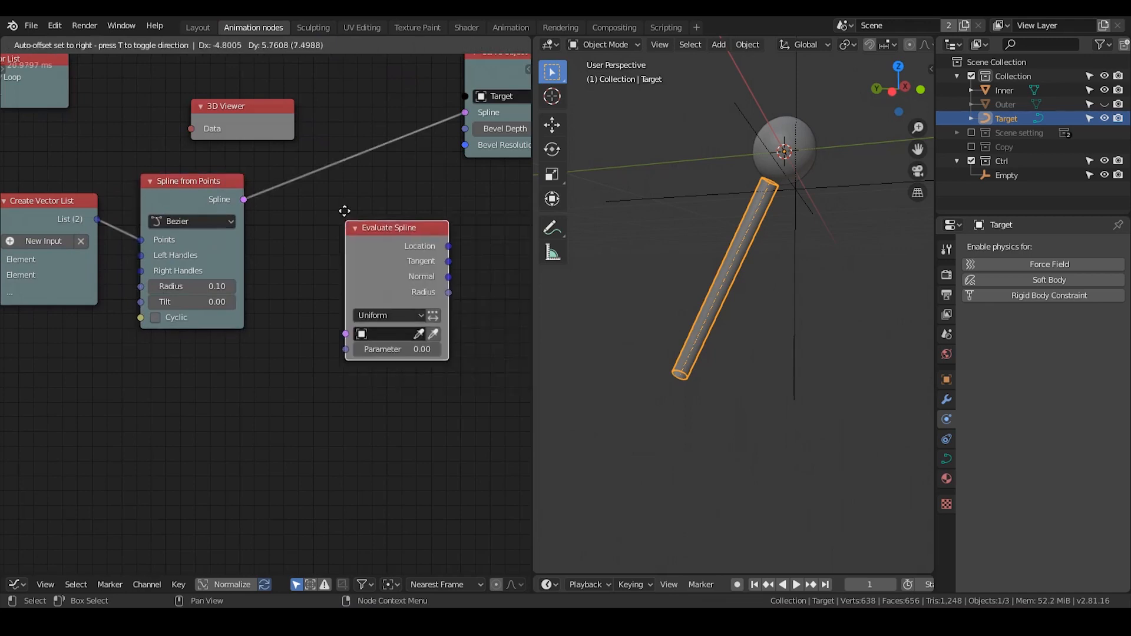
{"action": "left_click", "coordinate": [302, 146]}
{"action": "middle_click_drag", "start_coordinate": [369, 206], "coordinate": [269, 236]}
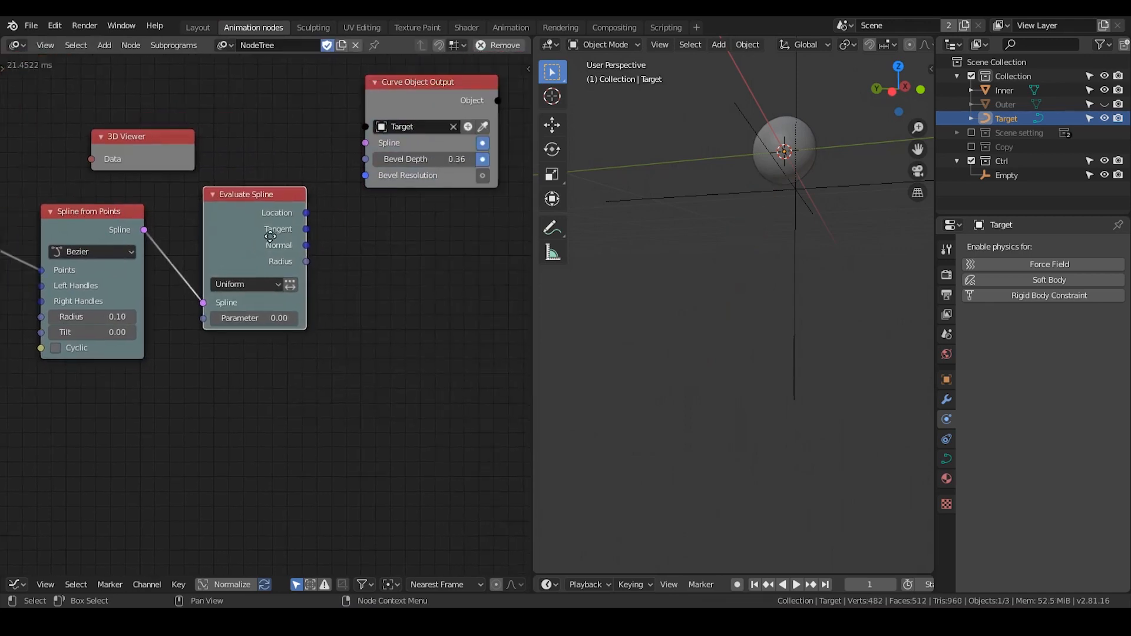
{"action": "left_click_drag", "start_coordinate": [401, 98], "coordinate": [490, 45]}
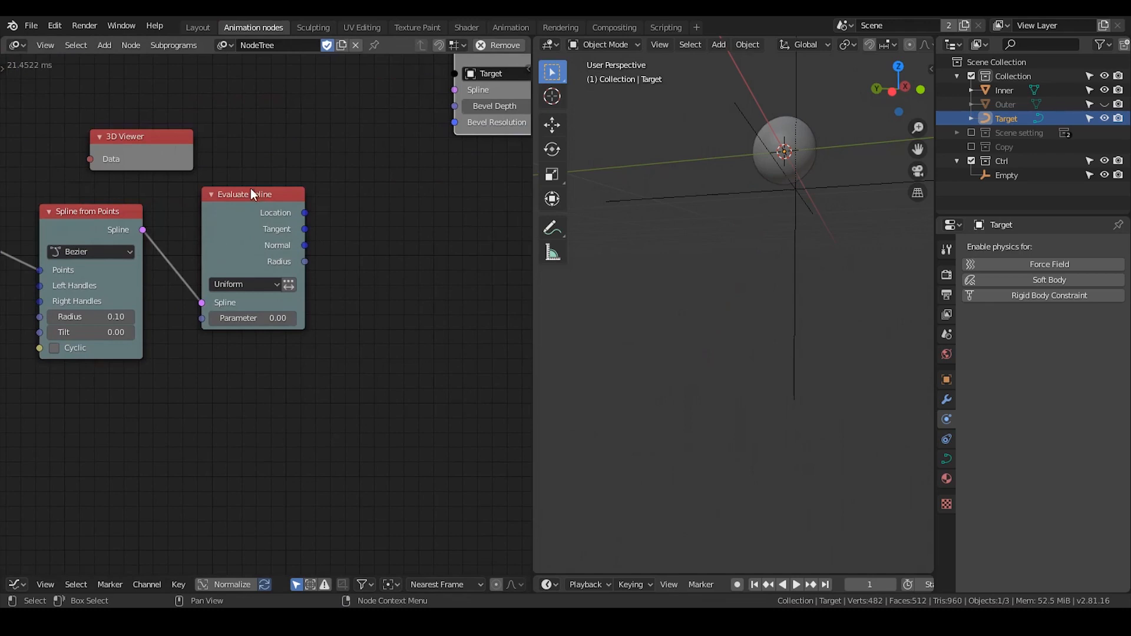
{"action": "left_click_drag", "start_coordinate": [251, 195], "coordinate": [266, 191]}
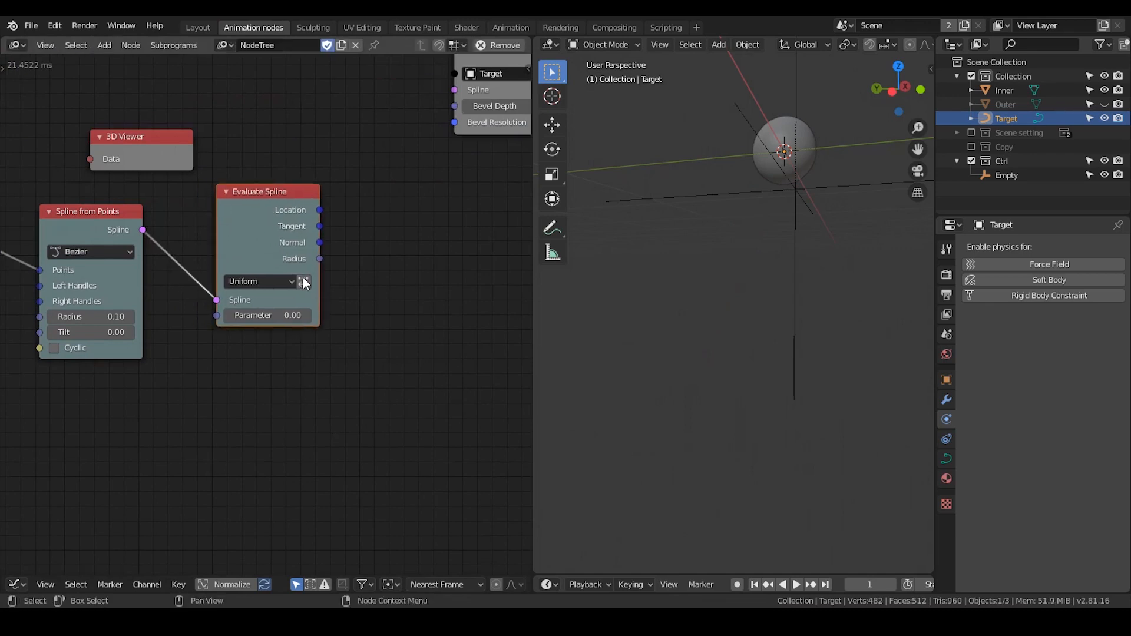
Step: Switch the Evaluate Spline node to sampling multiple locations and set its Amount to 4
{"action": "left_click", "coordinate": [306, 282]}
{"action": "middle_click_drag", "start_coordinate": [284, 313], "coordinate": [441, 251]}
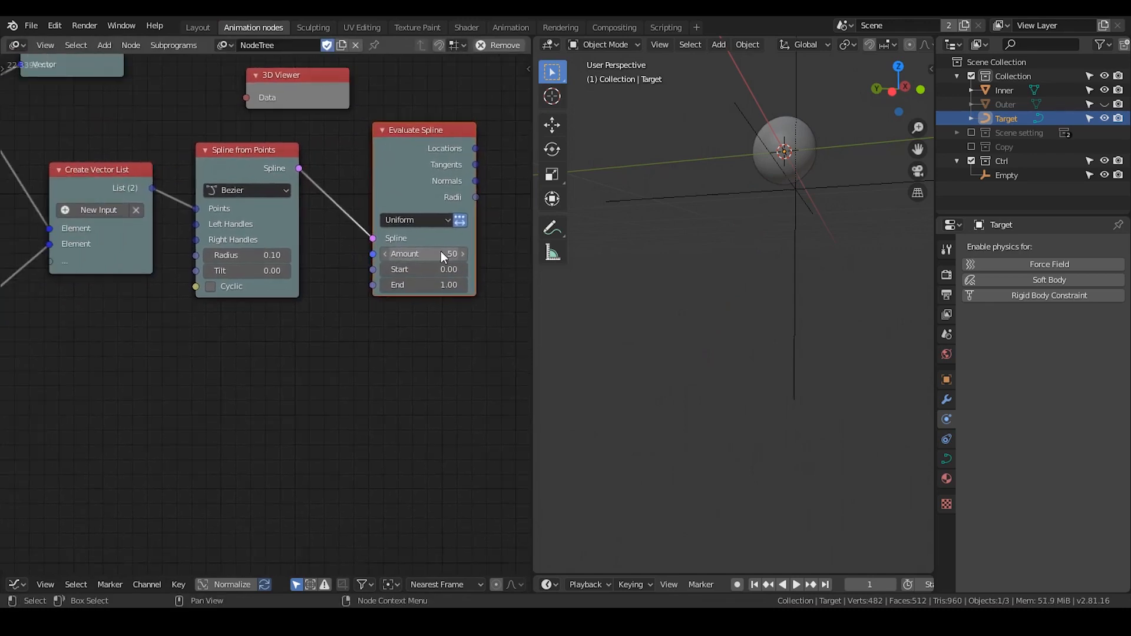
{"action": "left_click", "coordinate": [433, 254]}
{"action": "type", "text": "4"}
{"action": "key", "text": "Return"}
{"action": "middle_click_drag", "start_coordinate": [423, 253], "coordinate": [232, 357]}
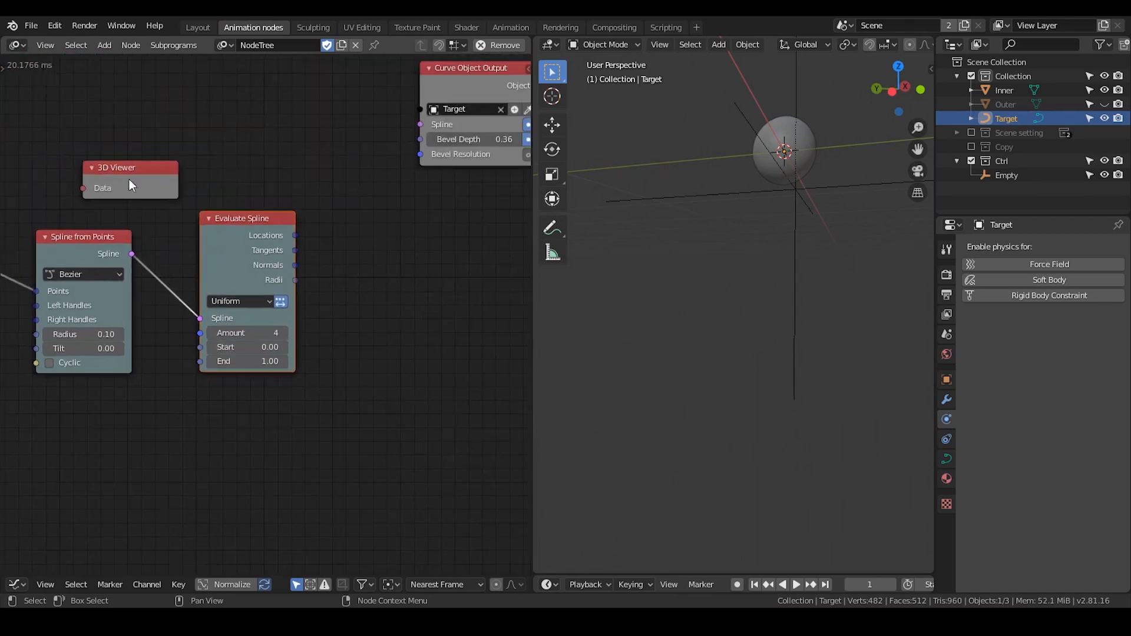
Step: Move the 3D Viewer beside Evaluate Spline and link the Locations output to its Data input
{"action": "left_click_drag", "start_coordinate": [125, 174], "coordinate": [365, 203]}
{"action": "left_click_drag", "start_coordinate": [295, 235], "coordinate": [336, 217]}
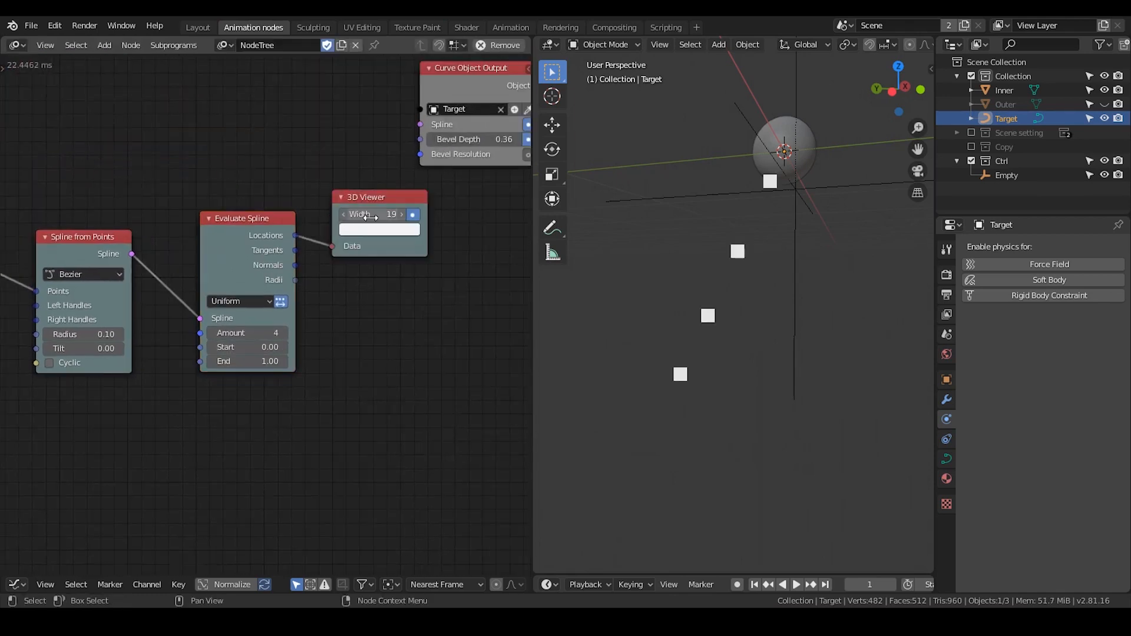
{"action": "middle_click_drag", "start_coordinate": [780, 215], "coordinate": [783, 173]}
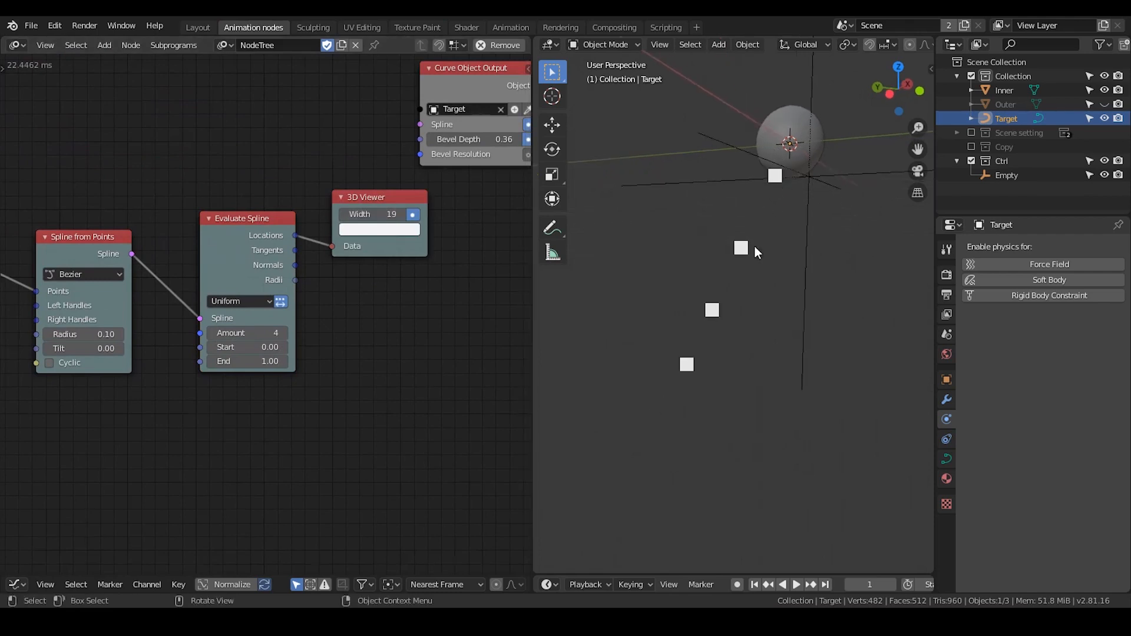
Step: Set the Evaluate Spline node's Amount to 11
{"action": "middle_click_drag", "start_coordinate": [407, 327], "coordinate": [434, 295]}
{"action": "scroll", "coordinate": [434, 296], "scroll_direction": "up", "scroll_amount": 3}
{"action": "mouse_move", "coordinate": [299, 295]}
{"action": "left_mouse_down"}
{"action": "mouse_move", "coordinate": [330, 295]}
{"action": "mouse_move", "coordinate": [319, 295]}
{"action": "left_mouse_up"}
Step: Link the Evaluate Spline node's Amount input to the Loop Input node's New Parameter socket
{"action": "middle_click_drag", "start_coordinate": [170, 349], "coordinate": [279, 353]}
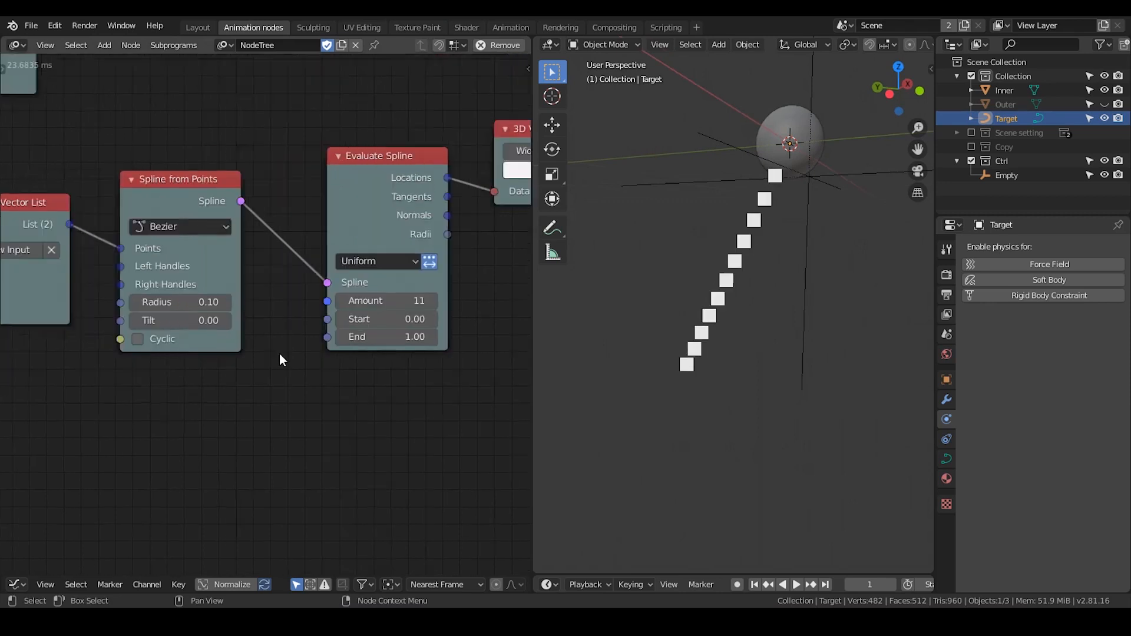
{"action": "scroll", "coordinate": [277, 352], "scroll_direction": "down", "scroll_amount": 8}
{"action": "scroll", "coordinate": [224, 377], "scroll_direction": "up", "scroll_amount": 1}
{"action": "scroll", "coordinate": [224, 377], "scroll_direction": "down", "scroll_amount": 2}
{"action": "middle_click_drag", "start_coordinate": [182, 380], "coordinate": [333, 334]}
{"action": "scroll", "coordinate": [267, 352], "scroll_direction": "down", "scroll_amount": 3}
{"action": "scroll", "coordinate": [314, 336], "scroll_direction": "down", "scroll_amount": 1}
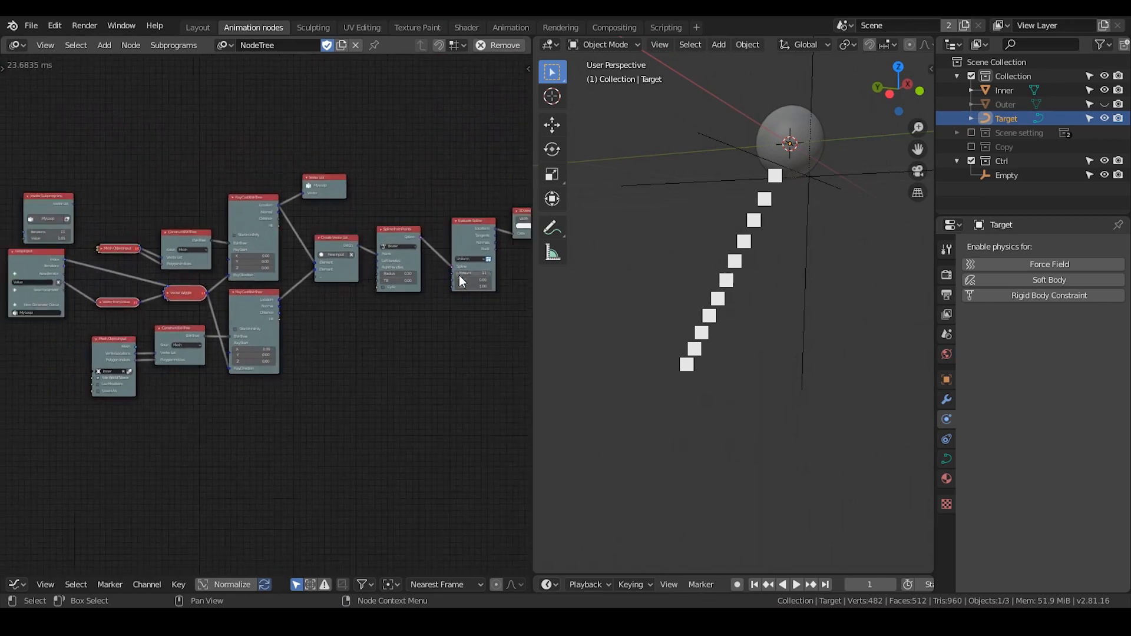
{"action": "left_click_drag", "start_coordinate": [462, 272], "coordinate": [64, 291]}
Step: Space the 3D Viewer and Evaluate Spline nodes apart to make room between them
{"action": "middle_click_drag", "start_coordinate": [458, 326], "coordinate": [314, 327]}
{"action": "scroll", "coordinate": [314, 326], "scroll_direction": "up", "scroll_amount": 11}
{"action": "middle_click_drag", "start_coordinate": [420, 266], "coordinate": [272, 353]}
{"action": "scroll", "coordinate": [271, 353], "scroll_direction": "up", "scroll_amount": 3}
{"action": "middle_click_drag", "start_coordinate": [379, 326], "coordinate": [320, 281]}
{"action": "scroll", "coordinate": [328, 273], "scroll_direction": "down", "scroll_amount": 1}
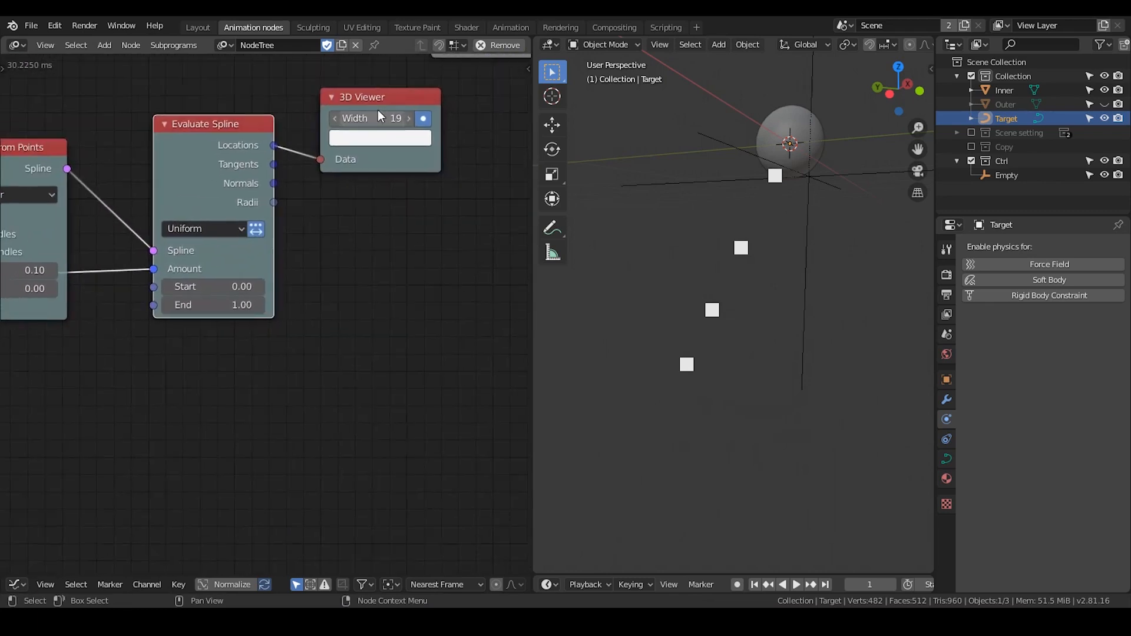
{"action": "left_click_drag", "start_coordinate": [377, 107], "coordinate": [402, 97]}
{"action": "left_click_drag", "start_coordinate": [178, 166], "coordinate": [175, 194]}
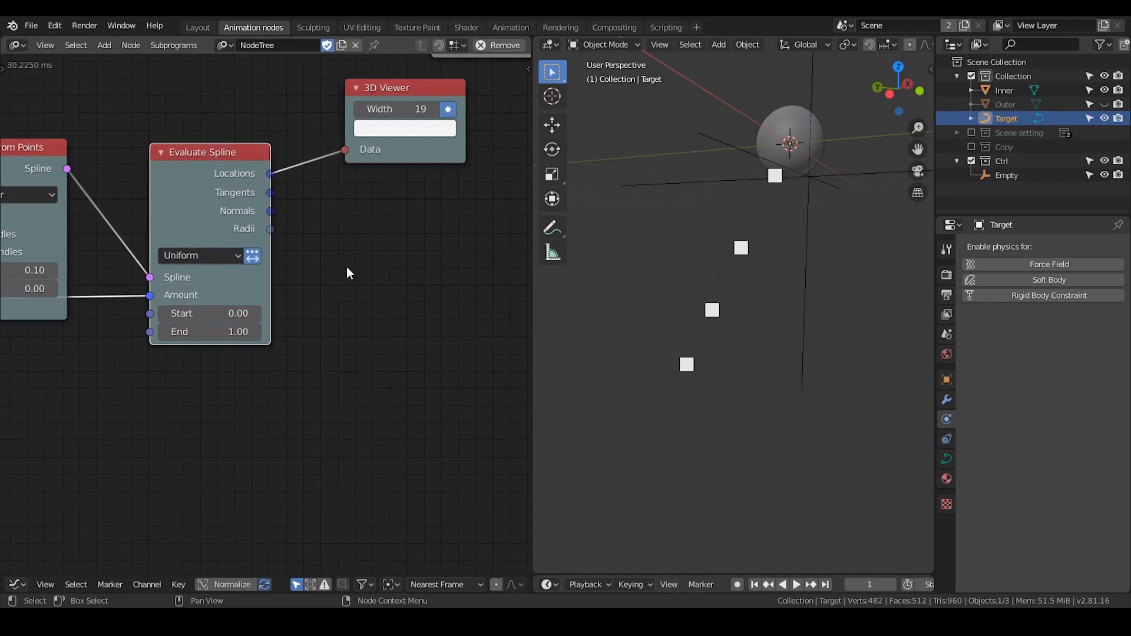
{"action": "left_click_drag", "start_coordinate": [413, 100], "coordinate": [471, 101]}
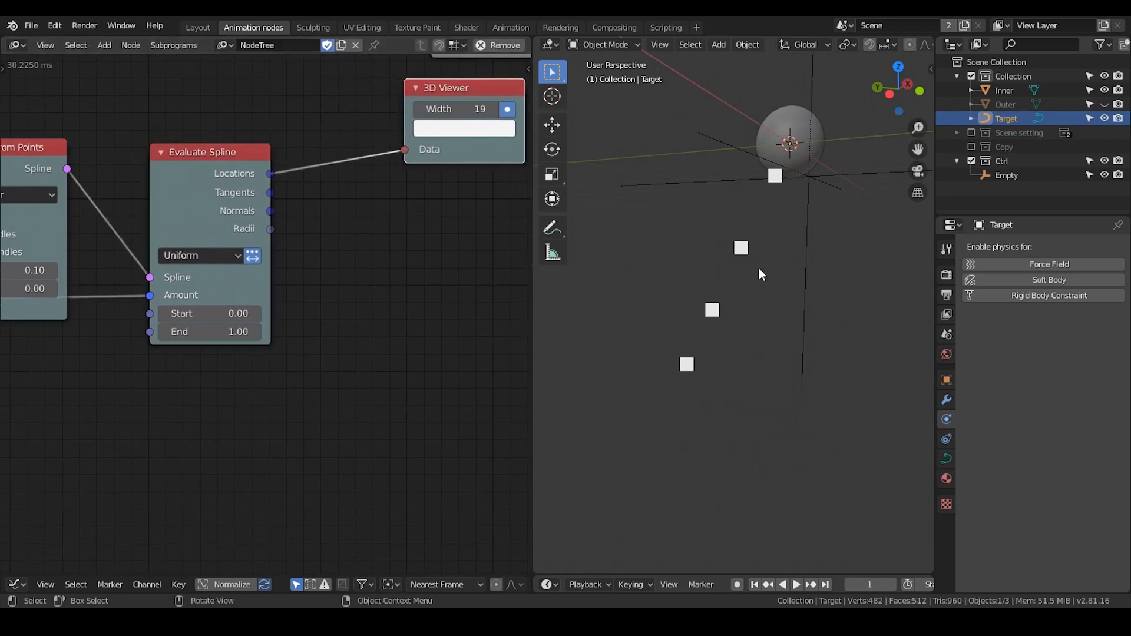
Step: Create a loop through the Evaluate Spline node's Locations and place its Loop Input node below
{"action": "middle_click_drag", "start_coordinate": [456, 337], "coordinate": [339, 339]}
{"action": "left_click", "coordinate": [112, 168]}
{"action": "key", "text": "w"}
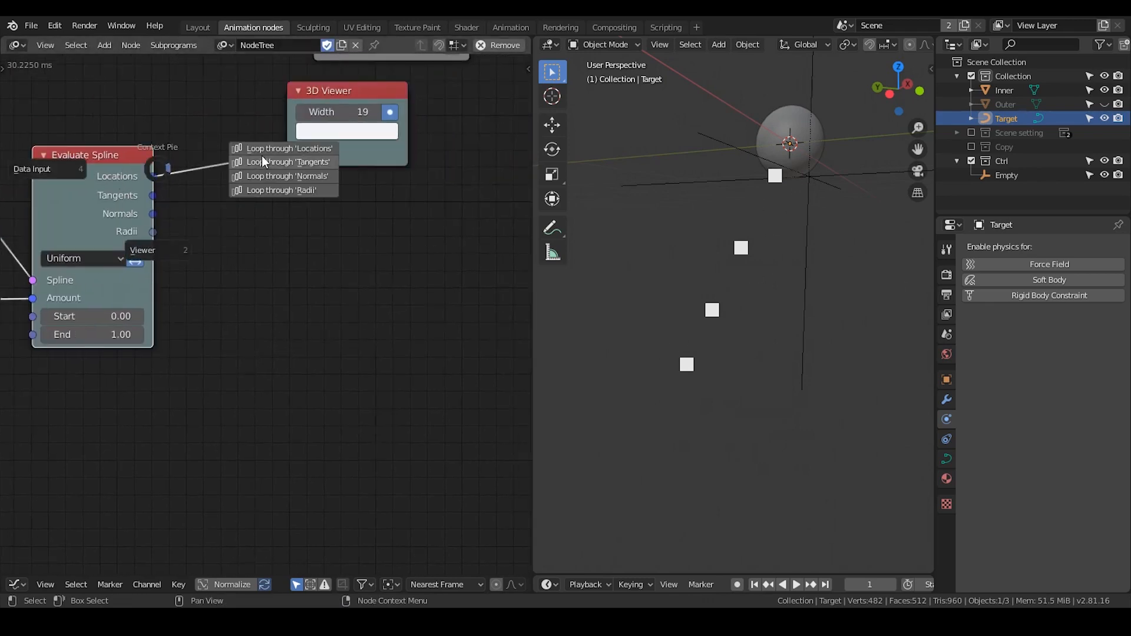
{"action": "left_click", "coordinate": [264, 149]}
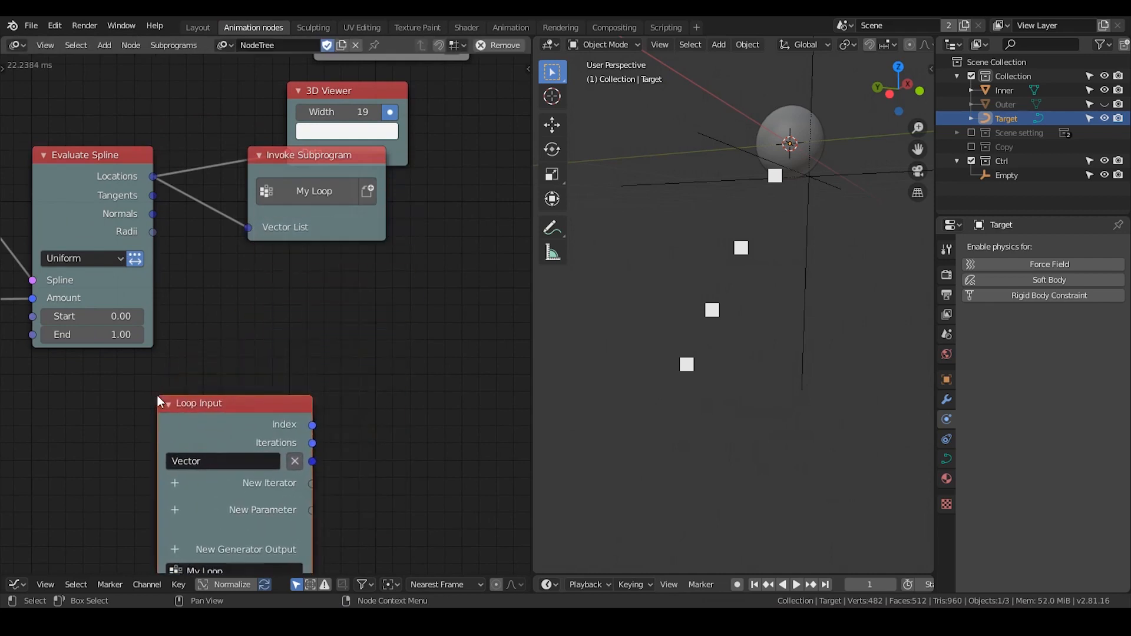
{"action": "left_click", "coordinate": [157, 395]}
Step: Change the network color of the new Loop Input node to bright blue
{"action": "middle_click_drag", "start_coordinate": [221, 395], "coordinate": [261, 371]}
{"action": "left_click", "coordinate": [257, 320]}
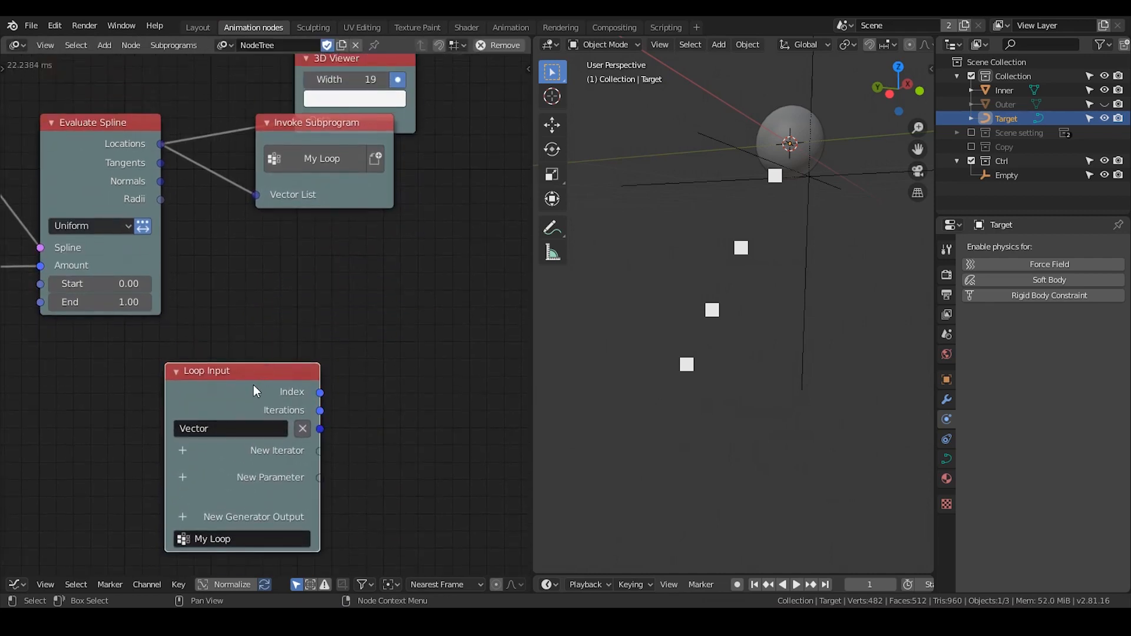
{"action": "key", "text": "n"}
{"action": "left_click", "coordinate": [395, 260]}
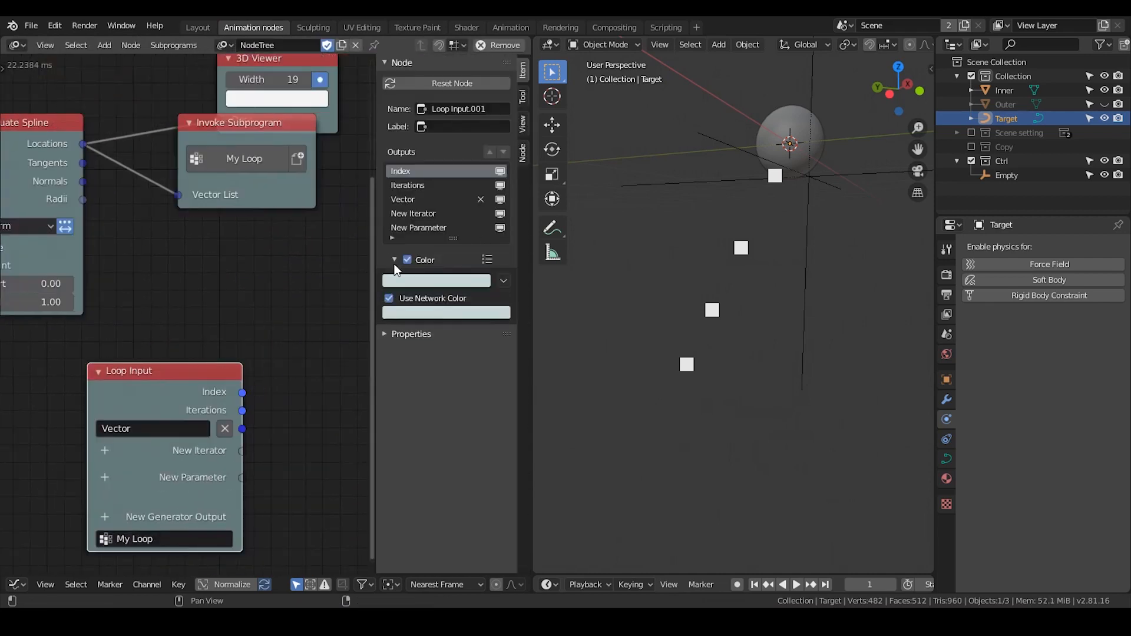
{"action": "left_click", "coordinate": [444, 310]}
{"action": "left_click_drag", "start_coordinate": [434, 182], "coordinate": [449, 154]}
{"action": "scroll", "coordinate": [438, 195], "scroll_direction": "up", "scroll_amount": 3}
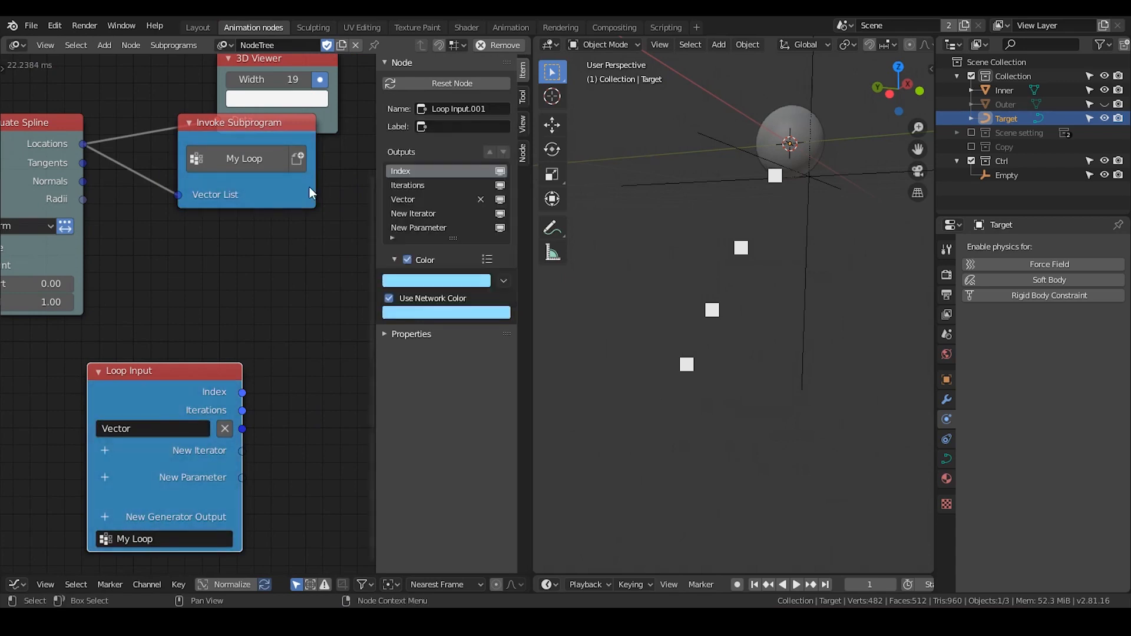
{"action": "key", "text": "n"}
Step: Add a Vector Math node beside the blue Loop Input node
{"action": "scroll", "coordinate": [341, 314], "scroll_direction": "down", "scroll_amount": 2}
{"action": "middle_click_drag", "start_coordinate": [404, 345], "coordinate": [340, 274]}
{"action": "scroll", "coordinate": [341, 313], "scroll_direction": "down", "scroll_amount": 1}
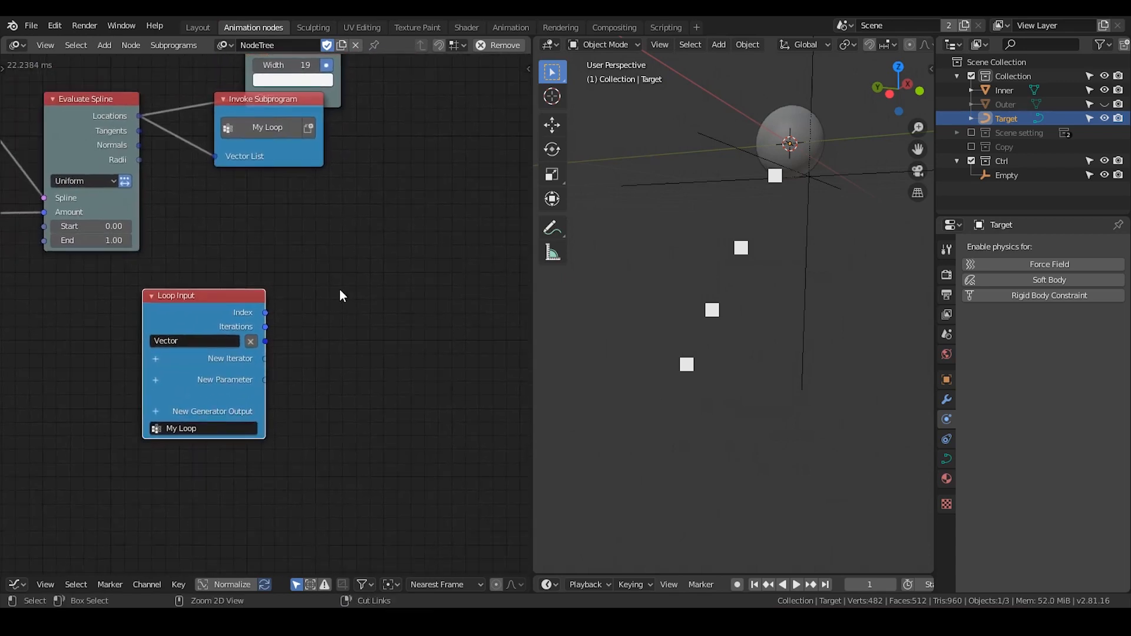
{"action": "key", "text": "ctrl+a"}
{"action": "type", "text": "vecot"}
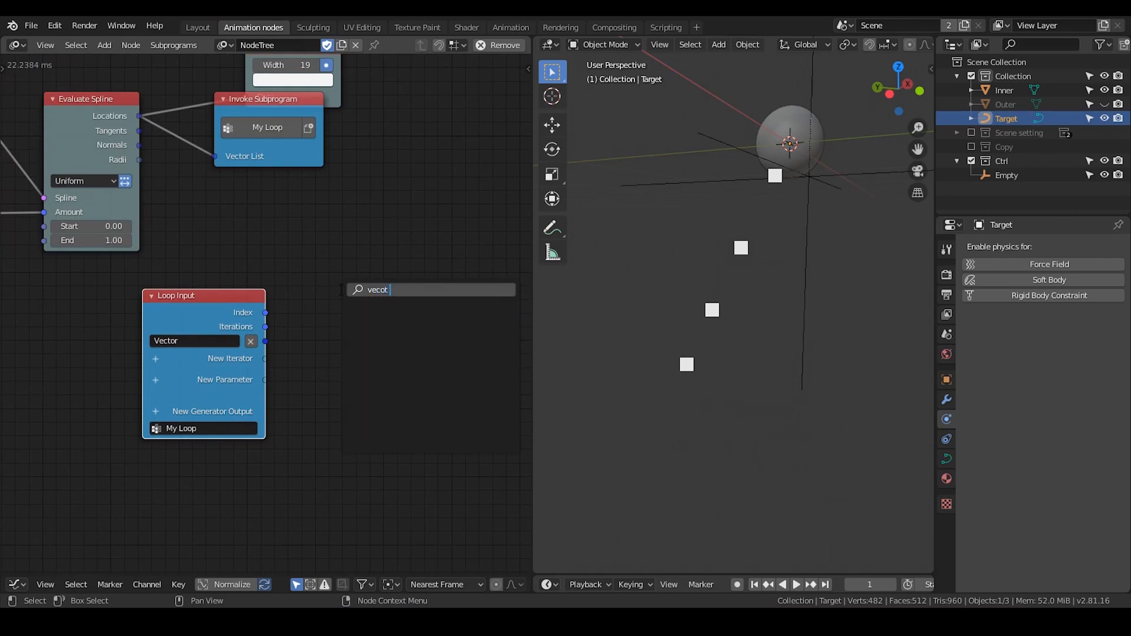
{"action": "key", "text": "BackSpace"}
{"action": "key", "text": "BackSpace"}
{"action": "type", "text": "tor math"}
{"action": "key", "text": "Return"}
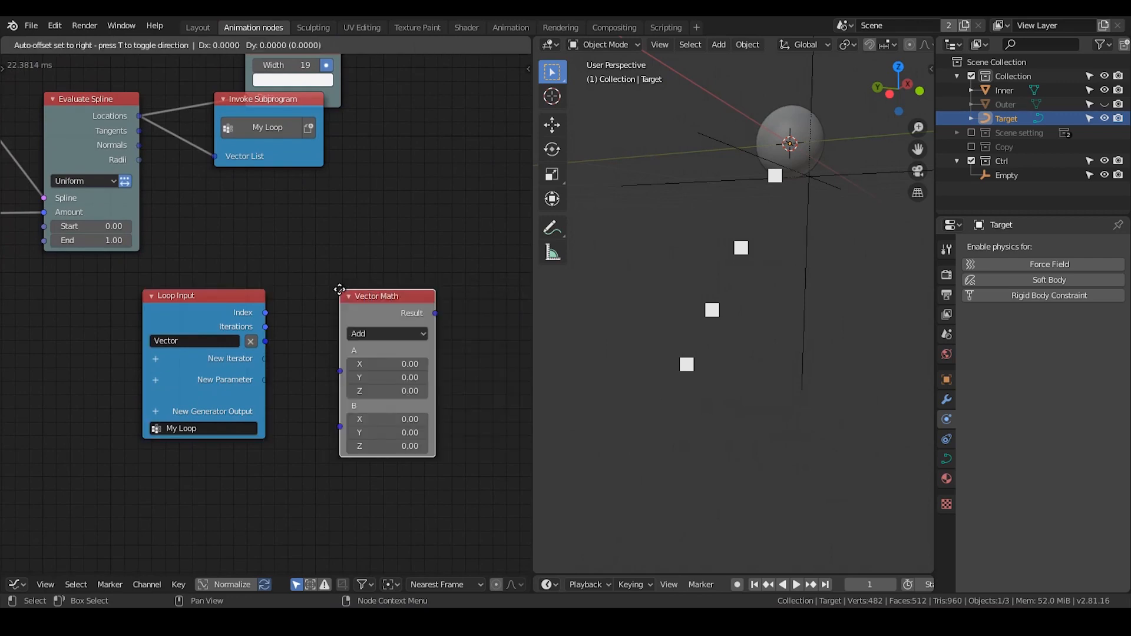
{"action": "left_click", "coordinate": [403, 264]}
Step: Add a Vector Wiggle node between the blue Loop Input and Vector Math nodes
{"action": "middle_click_drag", "start_coordinate": [403, 269], "coordinate": [367, 213]}
{"action": "key", "text": "ctrl+a"}
{"action": "type", "text": "ra"}
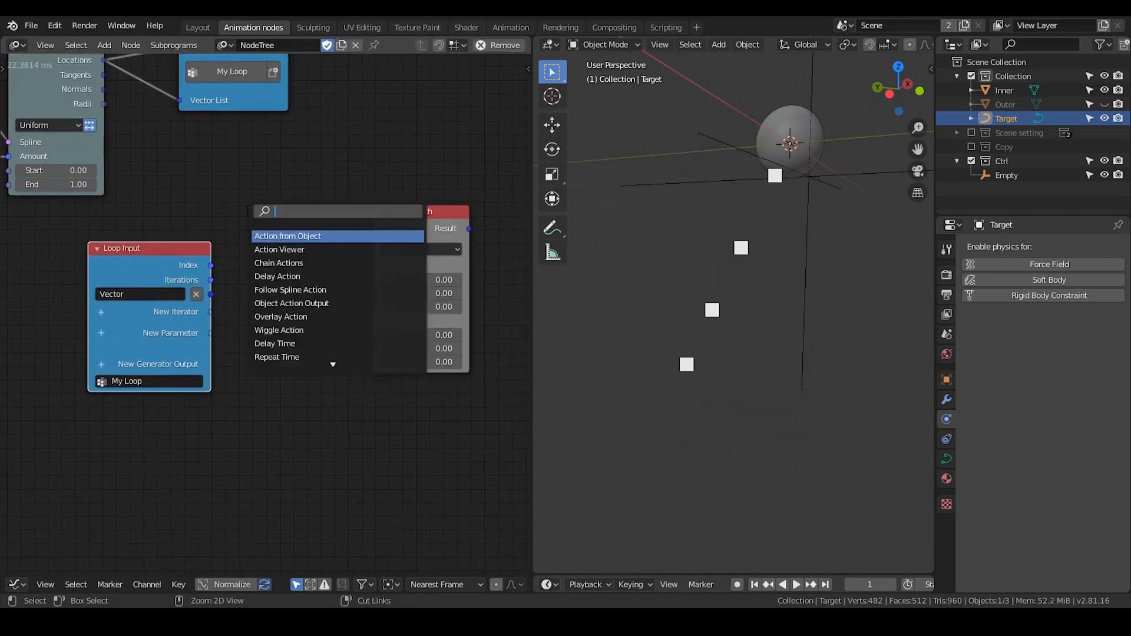
{"action": "key", "text": "BackSpace"}
{"action": "key", "text": "BackSpace"}
{"action": "type", "text": "vector wigg"}
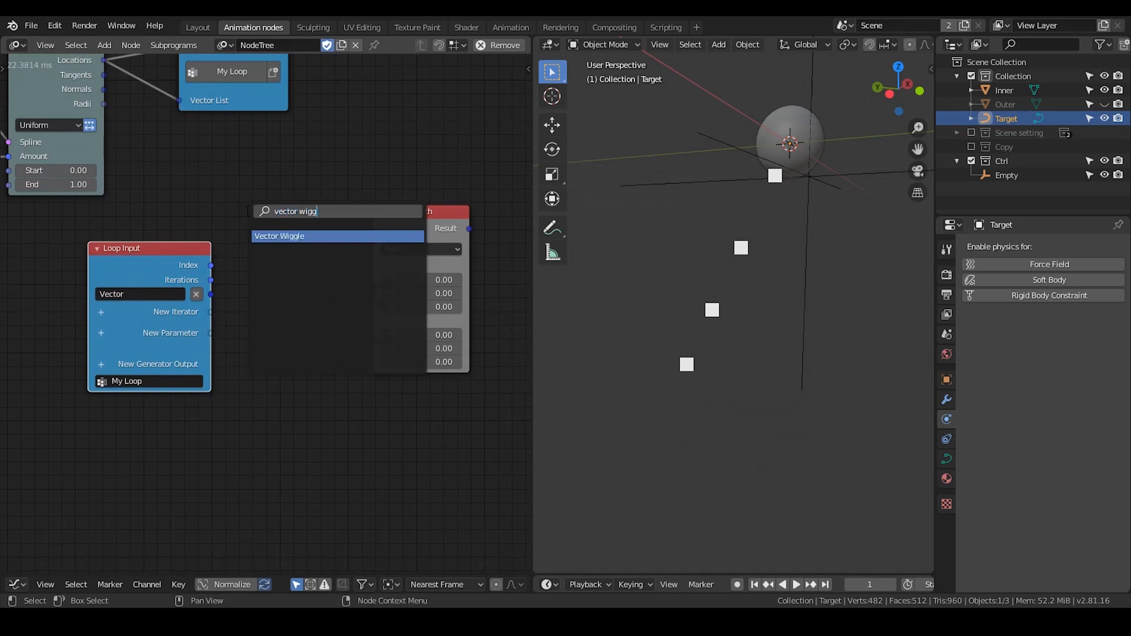
{"action": "key", "text": "Return"}
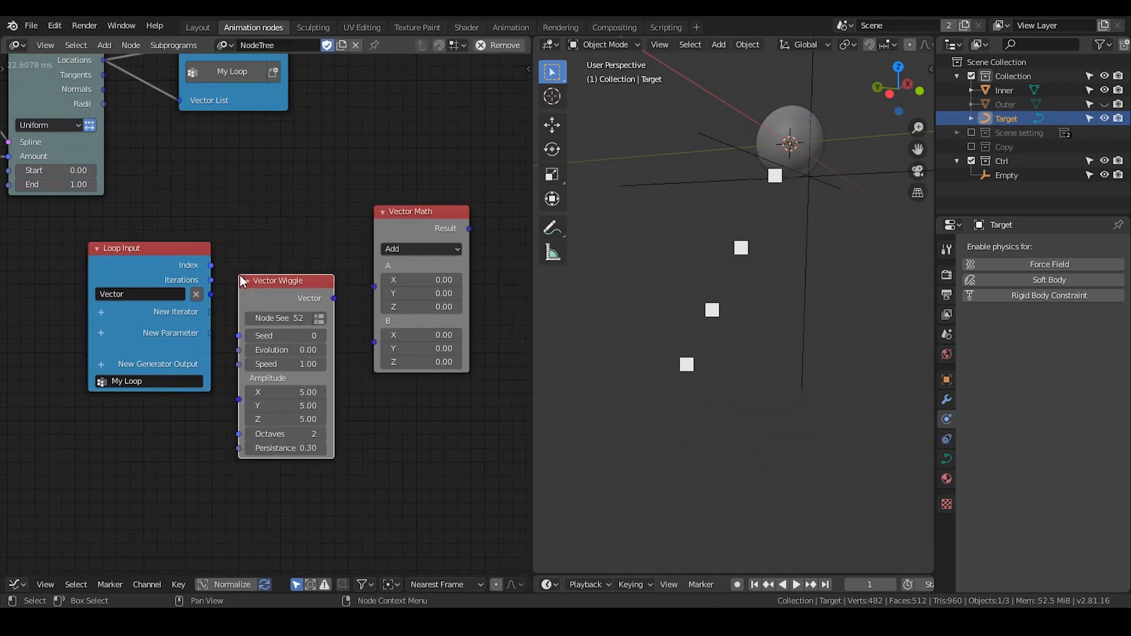
{"action": "left_click", "coordinate": [237, 277]}
Step: Link the blue Loop Input node's Index output to the Vector Wiggle node's Seed input
{"action": "middle_click_drag", "start_coordinate": [238, 276], "coordinate": [208, 260]}
{"action": "scroll", "coordinate": [208, 260], "scroll_direction": "down", "scroll_amount": 1}
{"action": "left_click_drag", "start_coordinate": [157, 285], "coordinate": [217, 321]}
{"action": "scroll", "coordinate": [244, 273], "scroll_direction": "up", "scroll_amount": 1}
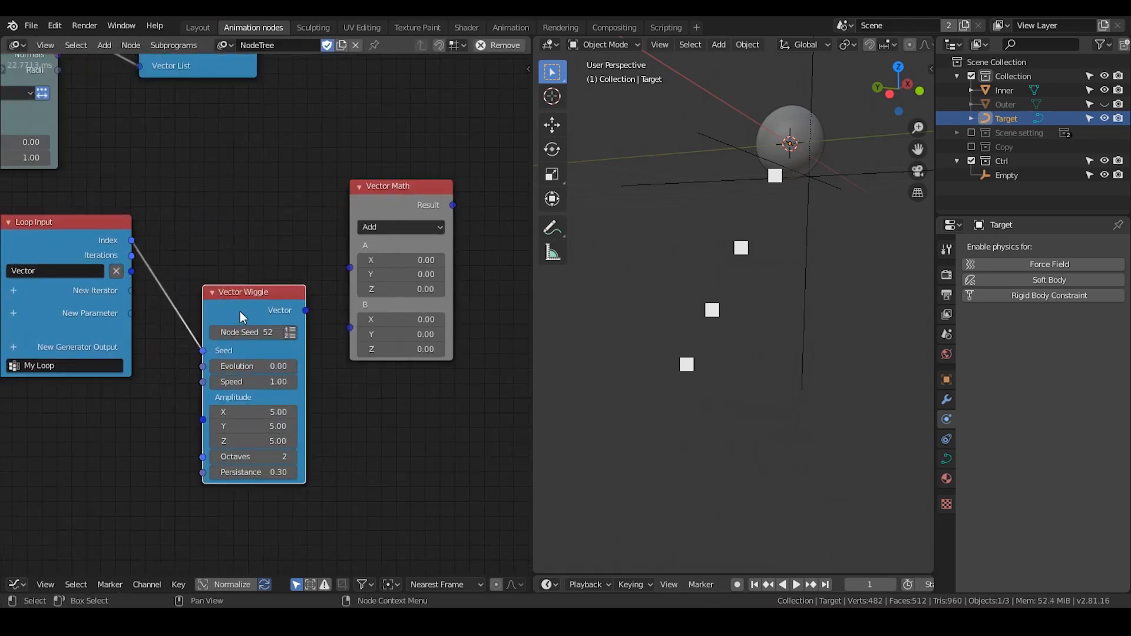
Step: Add a Vector from Value node between the blue Loop Input and Vector Wiggle nodes
{"action": "left_click_drag", "start_coordinate": [75, 221], "coordinate": [0, 231]}
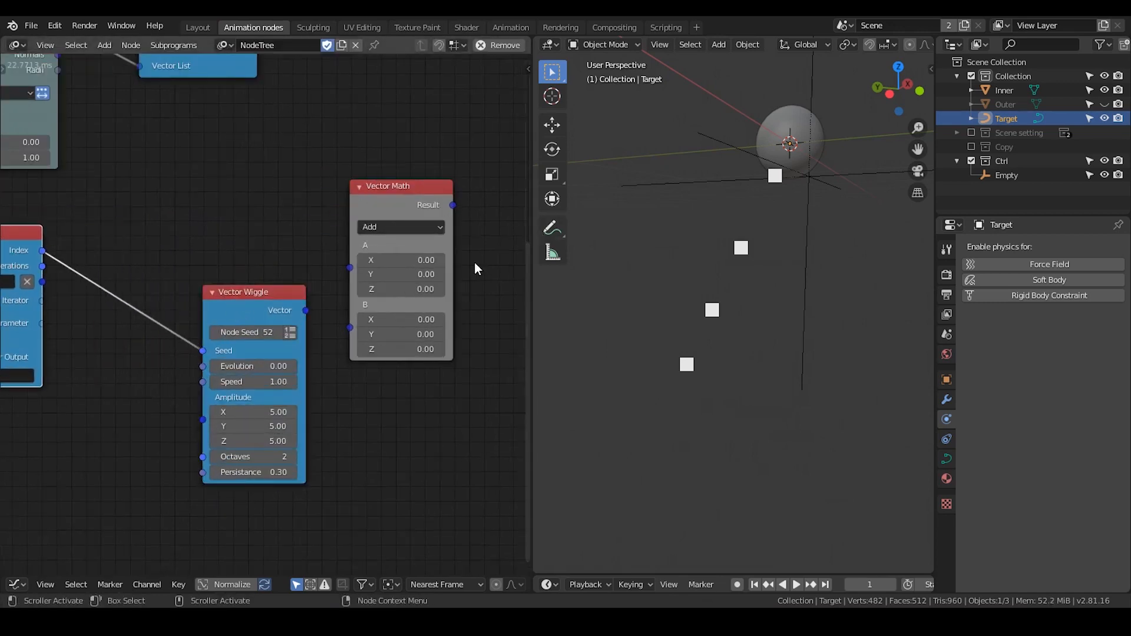
{"action": "middle_click_drag", "start_coordinate": [212, 241], "coordinate": [313, 191]}
{"action": "key", "text": "ctrl+a"}
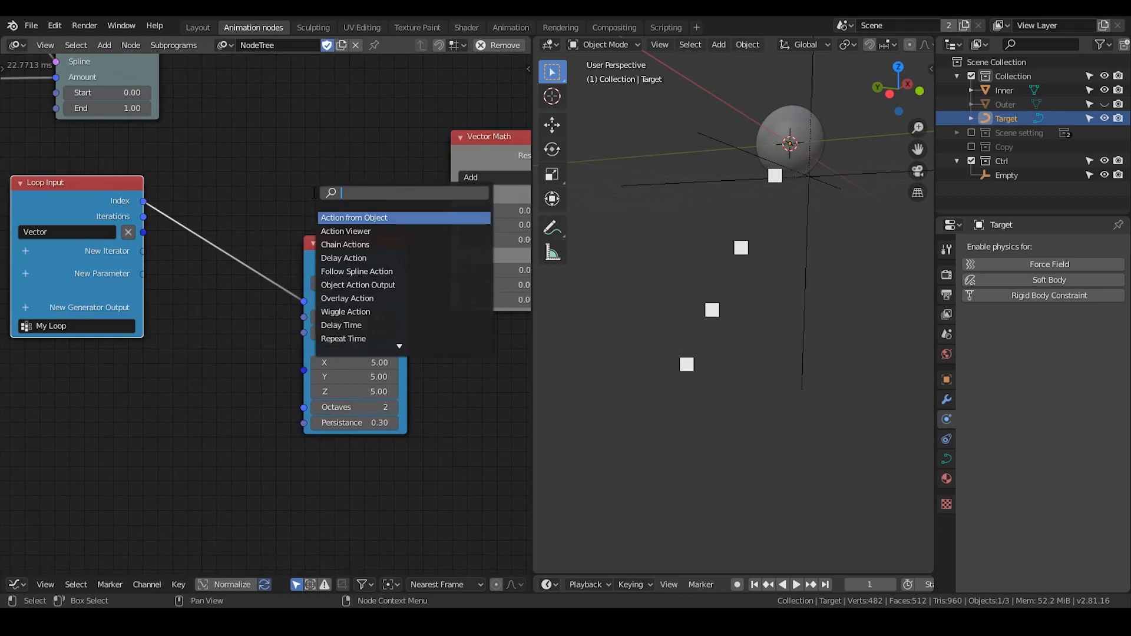
{"action": "type", "text": "vector from"}
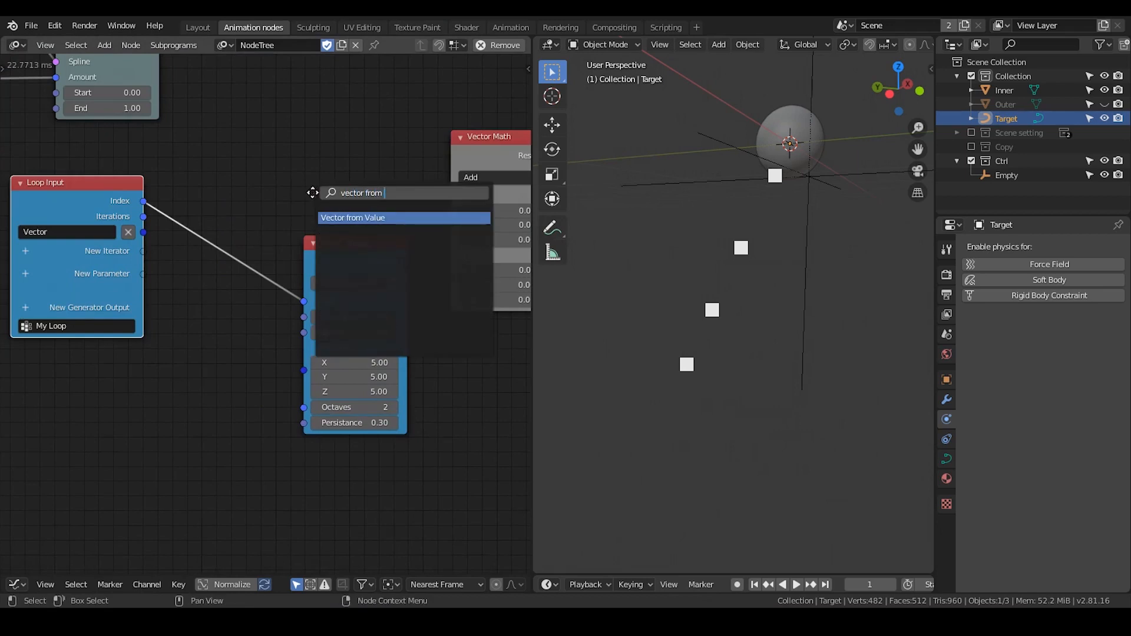
{"action": "key", "text": "Return"}
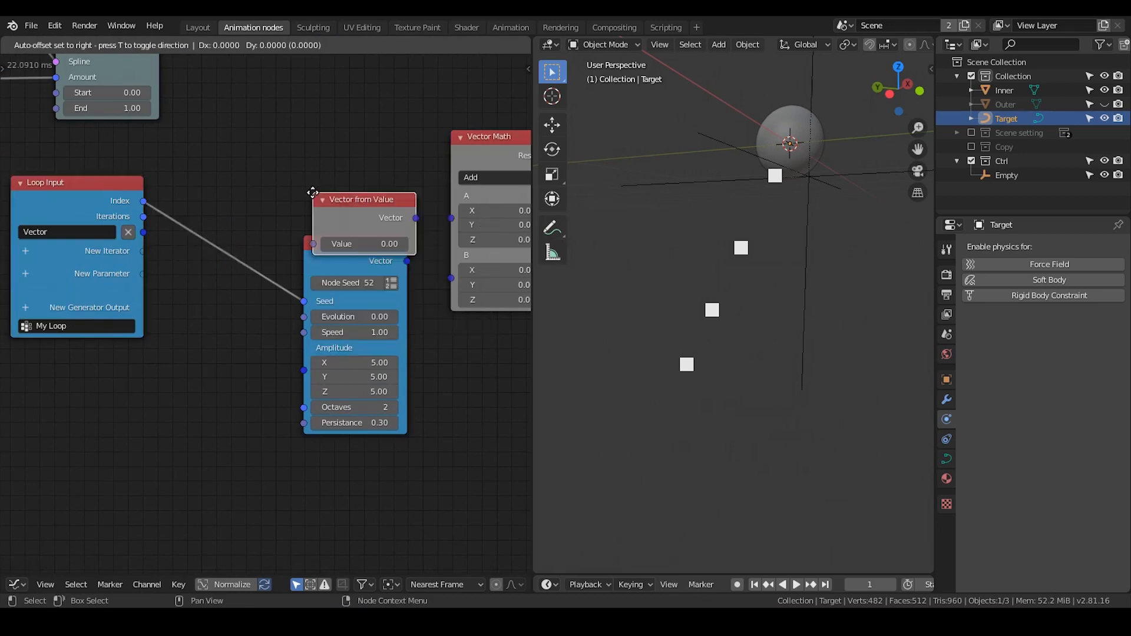
{"action": "left_click", "coordinate": [188, 307]}
Step: Create a Value parameter on the blue Loop Input and link it through Vector from Value to the Vector Wiggle's Amplitude
{"action": "left_click_drag", "start_coordinate": [140, 273], "coordinate": [178, 354]}
{"action": "left_click_drag", "start_coordinate": [281, 328], "coordinate": [305, 373]}
Step: Link the loop's Vector iterator to the Vector Math node's A input and the Vector Wiggle output to B
{"action": "left_click_drag", "start_coordinate": [406, 261], "coordinate": [455, 281]}
{"action": "middle_click_drag", "start_coordinate": [289, 284], "coordinate": [278, 285]}
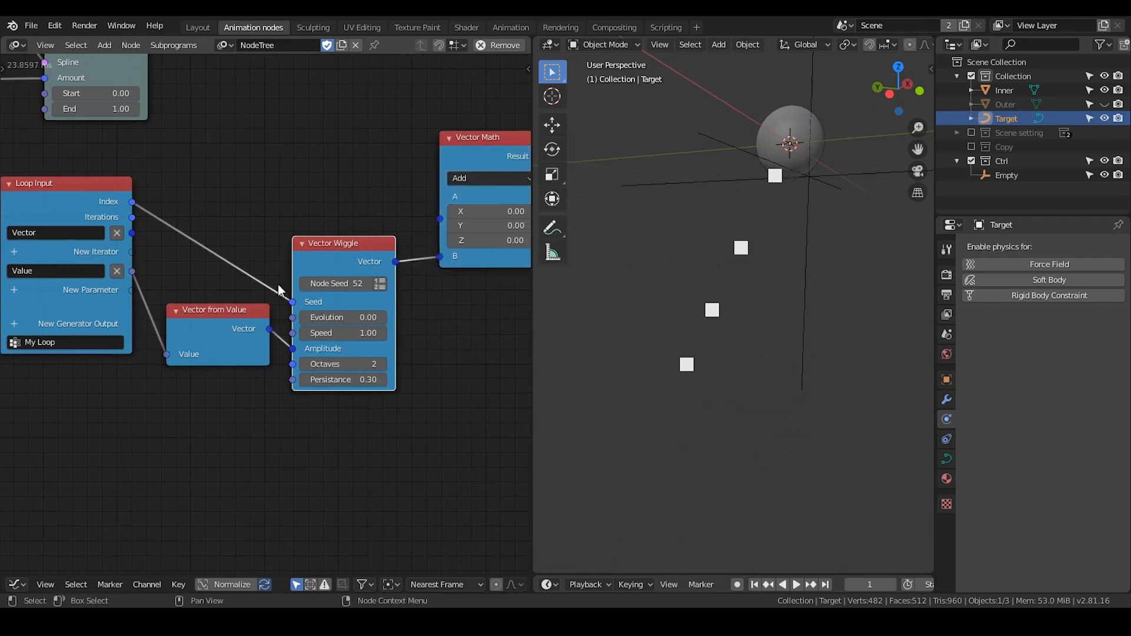
{"action": "left_click_drag", "start_coordinate": [133, 232], "coordinate": [441, 215]}
Step: Rename the loop's Value parameter as curvature and set it to 0.45 on the My Loop Invoke Subprogram node
{"action": "middle_click_drag", "start_coordinate": [88, 275], "coordinate": [145, 260]}
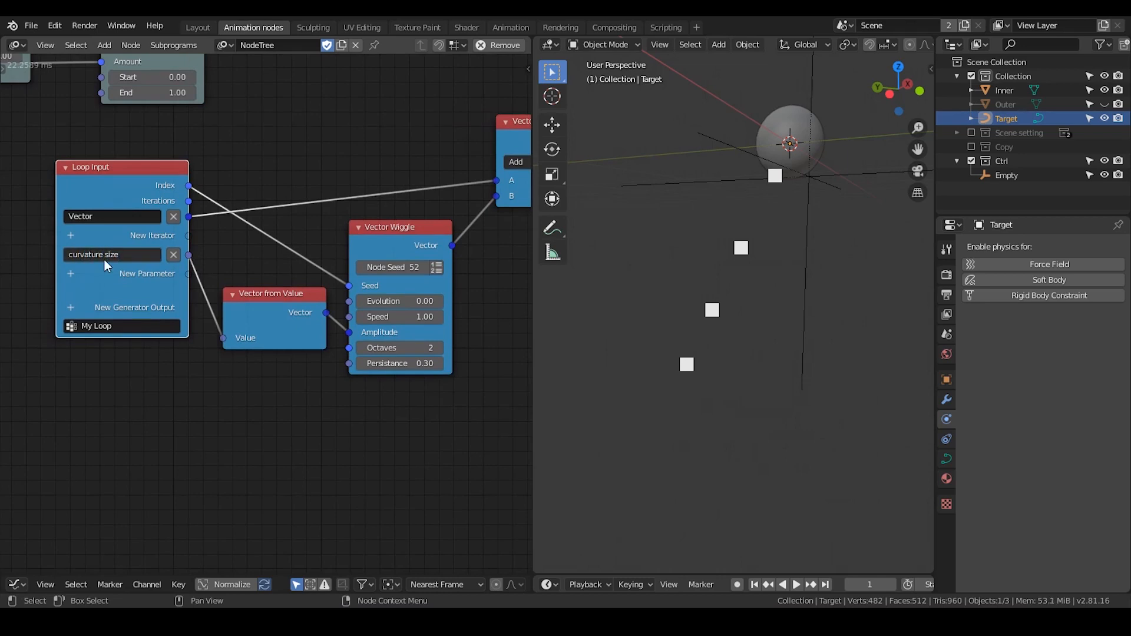
{"action": "left_click", "coordinate": [105, 260]}
{"action": "type", "text": "cu"}
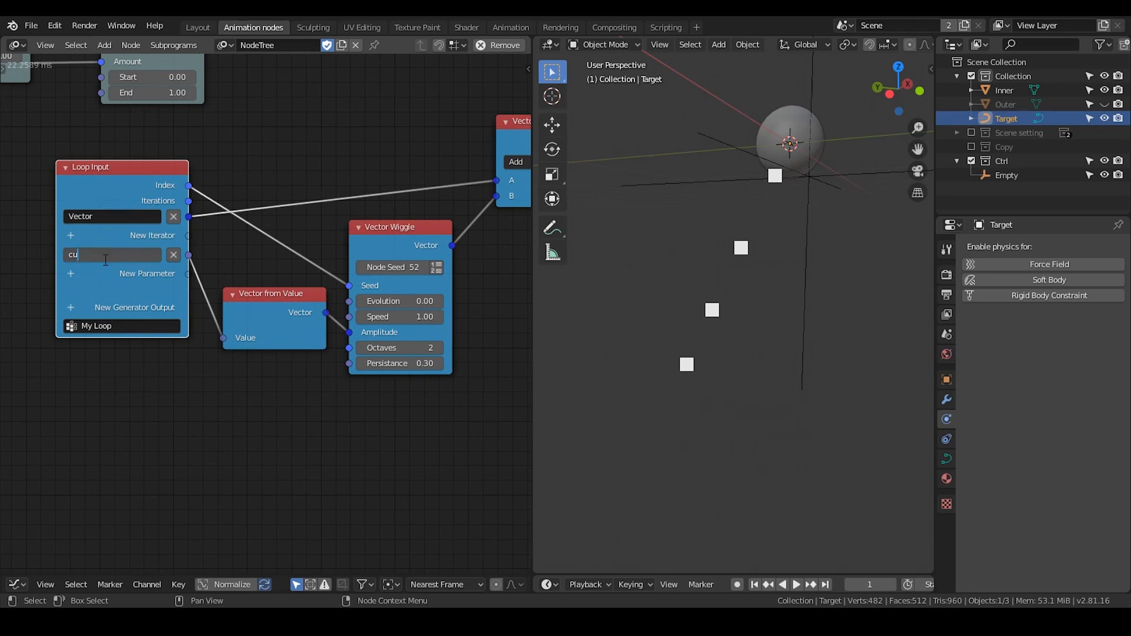
{"action": "type", "text": "rvature"}
{"action": "key", "text": "Return"}
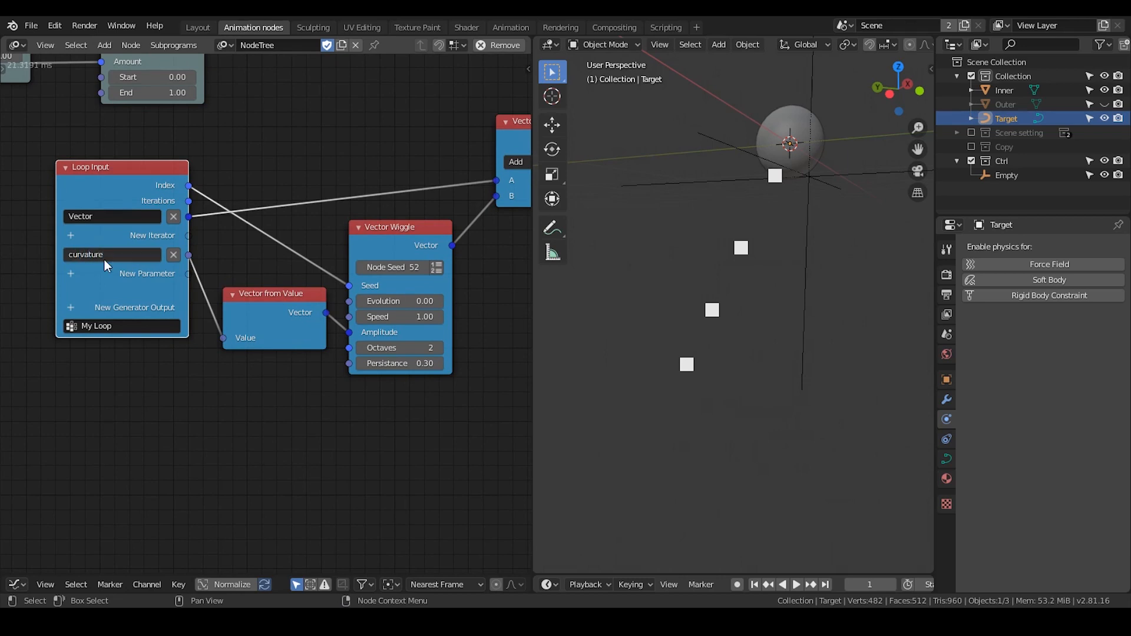
{"action": "middle_click_drag", "start_coordinate": [323, 115], "coordinate": [323, 259]}
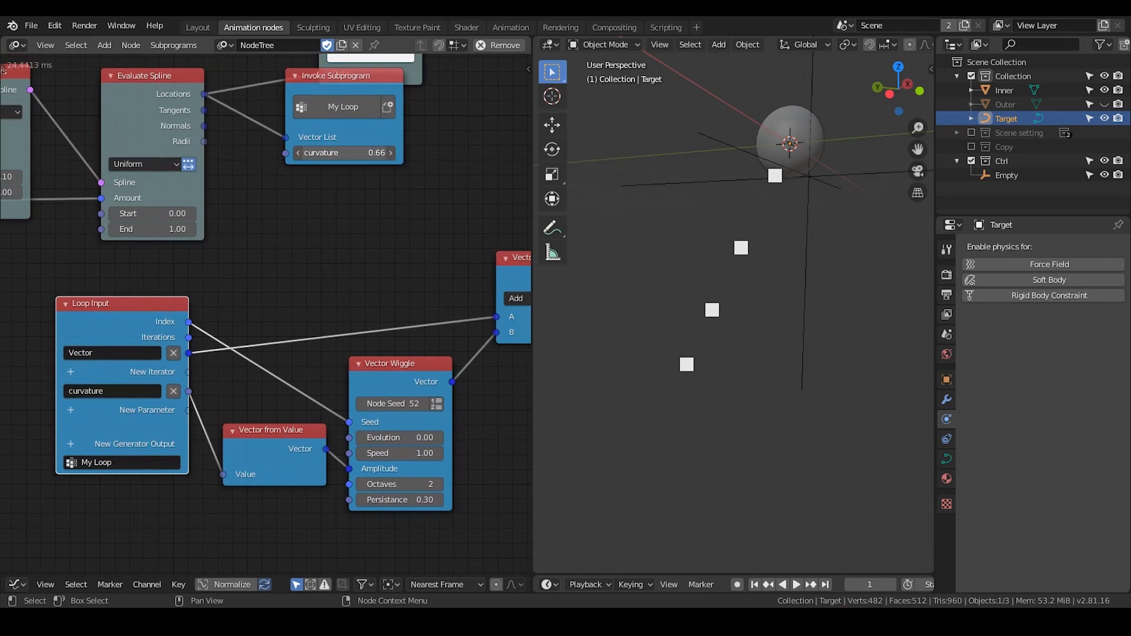
{"action": "left_click_drag", "start_coordinate": [345, 153], "coordinate": [363, 153]}
Step: Add a Vector List generator output to My Loop and link the Vector Math result into it
{"action": "middle_click_drag", "start_coordinate": [263, 229], "coordinate": [85, 222]}
{"action": "scroll", "coordinate": [199, 272], "scroll_direction": "down", "scroll_amount": 2}
{"action": "middle_click_drag", "start_coordinate": [200, 272], "coordinate": [288, 221]}
{"action": "scroll", "coordinate": [249, 236], "scroll_direction": "down", "scroll_amount": 2}
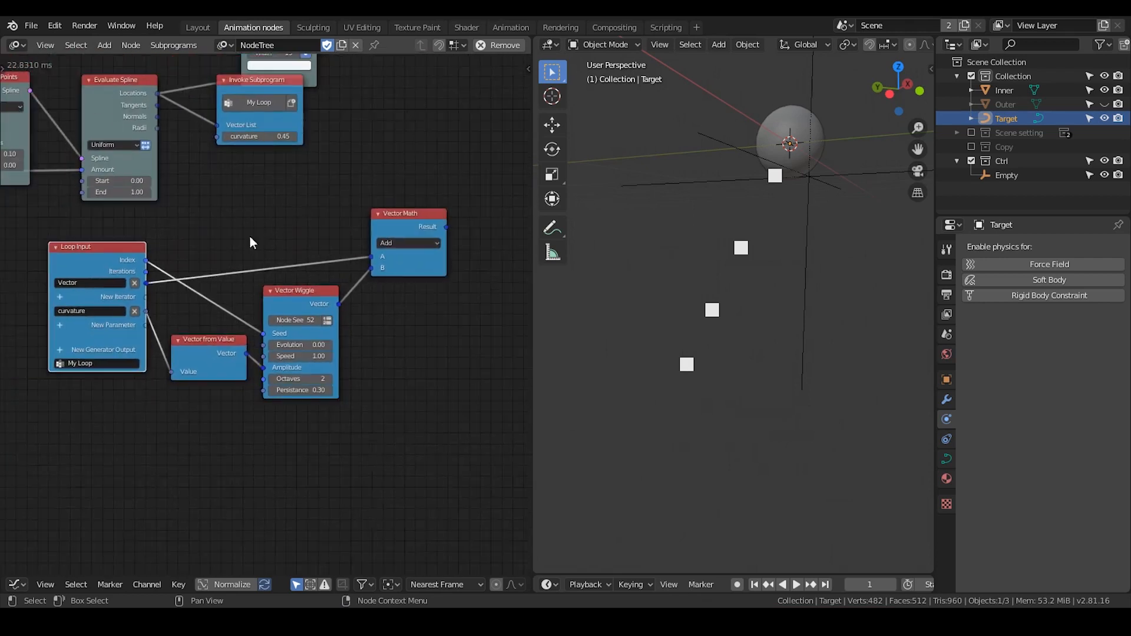
{"action": "left_click", "coordinate": [65, 353]}
{"action": "type", "text": "vectorl"}
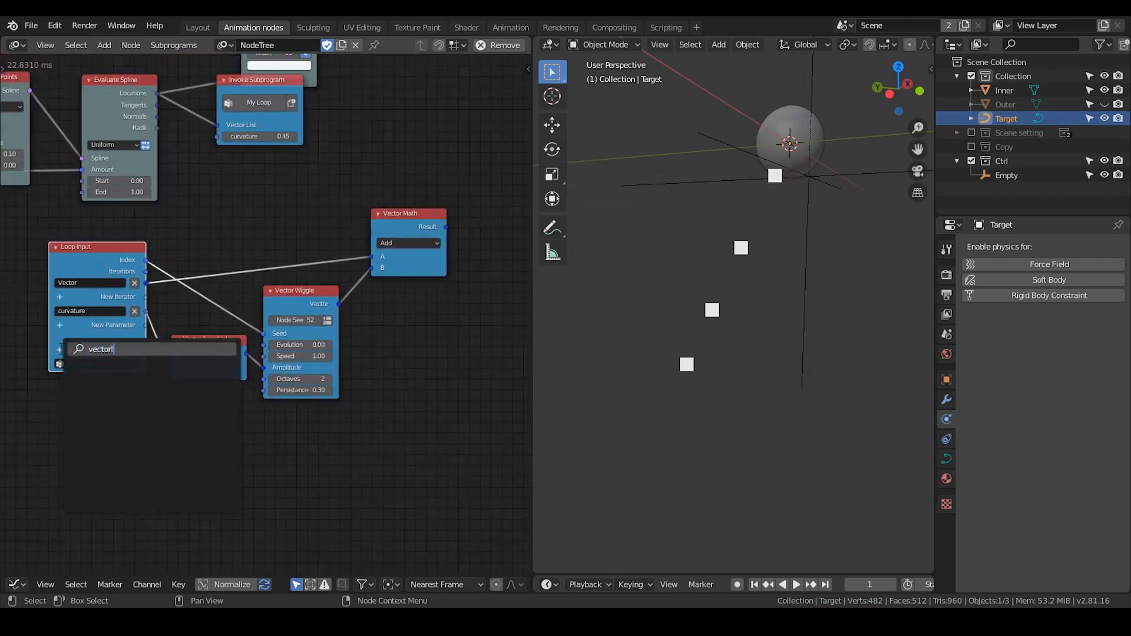
{"action": "key", "text": "Return"}
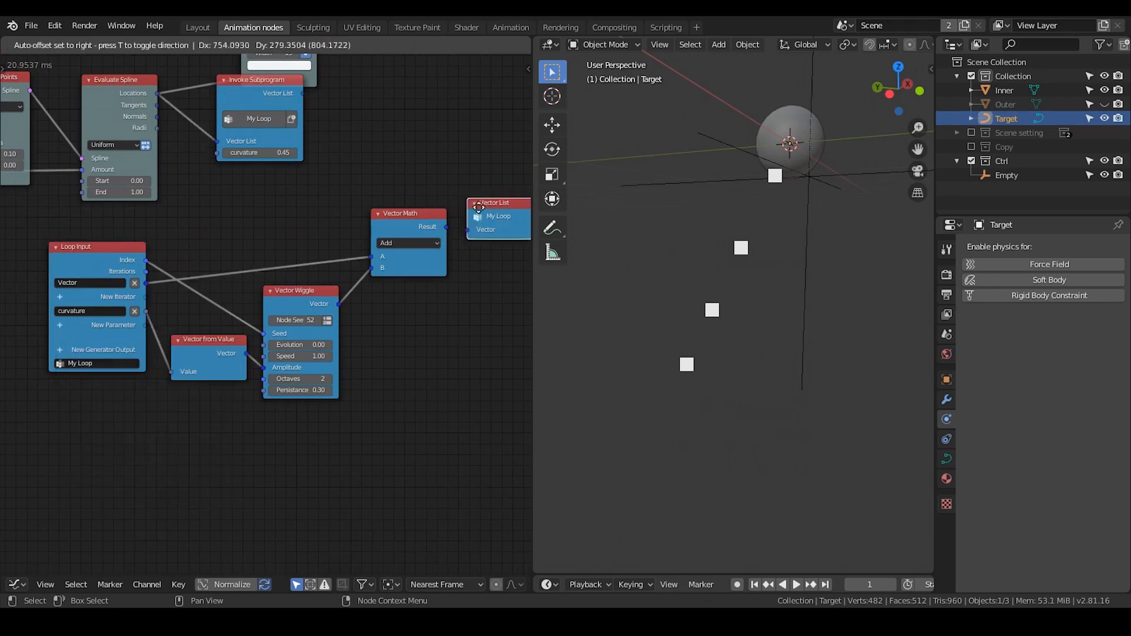
{"action": "left_click_drag", "start_coordinate": [447, 226], "coordinate": [480, 234]}
Step: Move the 3D Viewer aside and feed it the Vector List output of the My Loop Invoke Subprogram node
{"action": "middle_click_drag", "start_coordinate": [361, 178], "coordinate": [271, 274]}
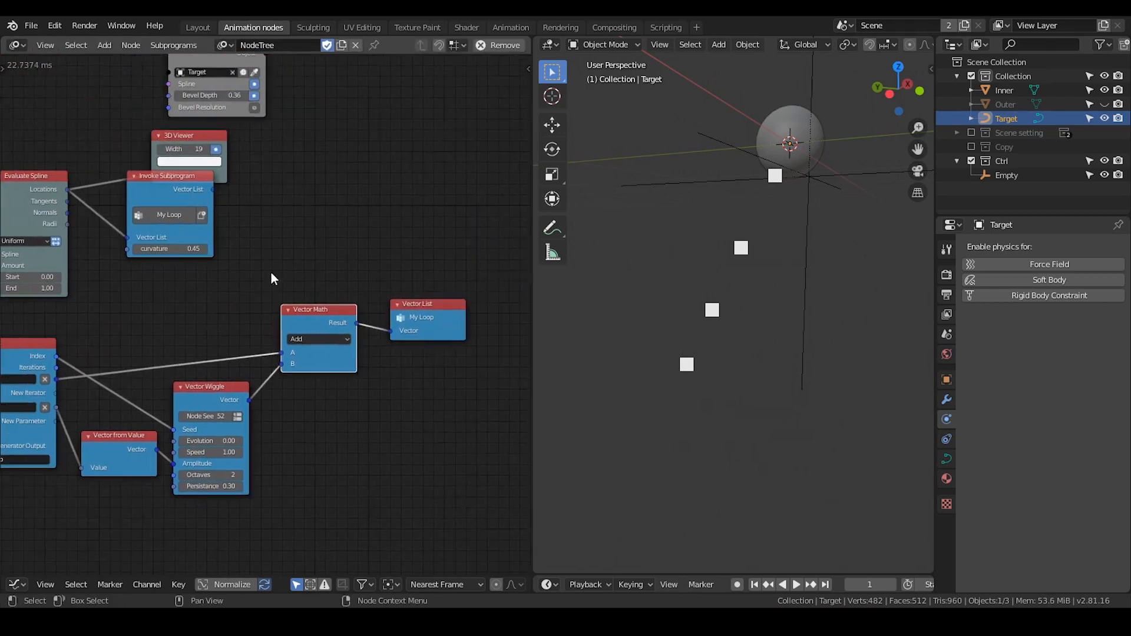
{"action": "left_click_drag", "start_coordinate": [192, 137], "coordinate": [295, 159]}
{"action": "left_click_drag", "start_coordinate": [214, 189], "coordinate": [254, 196]}
{"action": "left_click_drag", "start_coordinate": [281, 158], "coordinate": [290, 155]}
{"action": "middle_click_drag", "start_coordinate": [193, 266], "coordinate": [227, 267]}
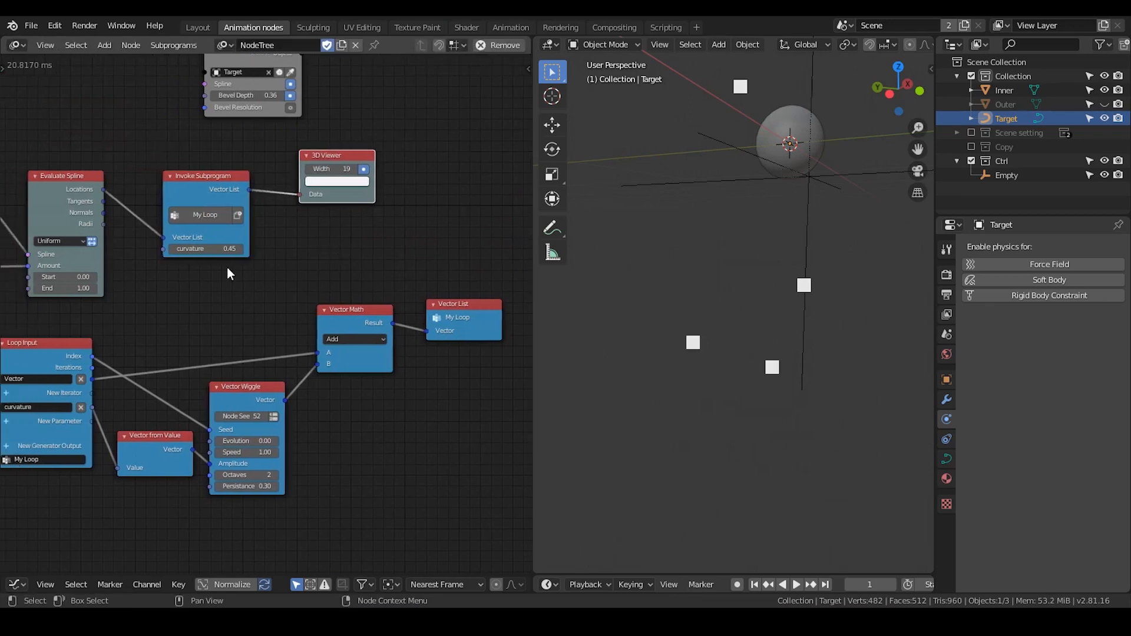
Step: Set the curvature on the My Loop Invoke Subprogram node to 0.08
{"action": "scroll", "coordinate": [228, 267], "scroll_direction": "up", "scroll_amount": 2}
{"action": "left_click_drag", "start_coordinate": [196, 236], "coordinate": [147, 236]}
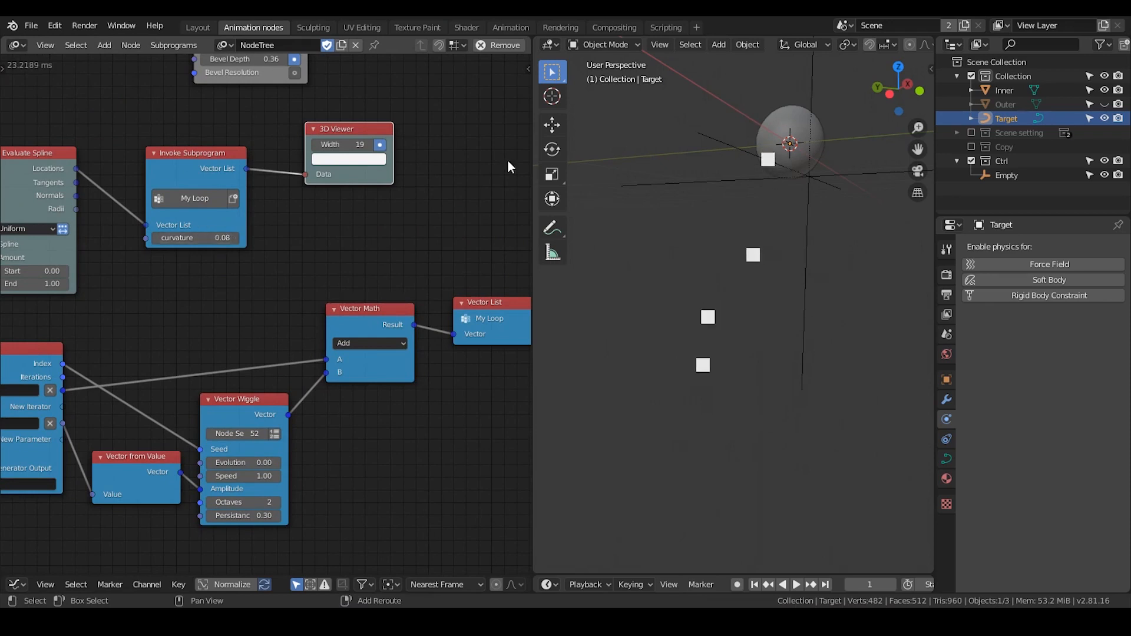
{"action": "middle_click_drag", "start_coordinate": [780, 172], "coordinate": [767, 126]}
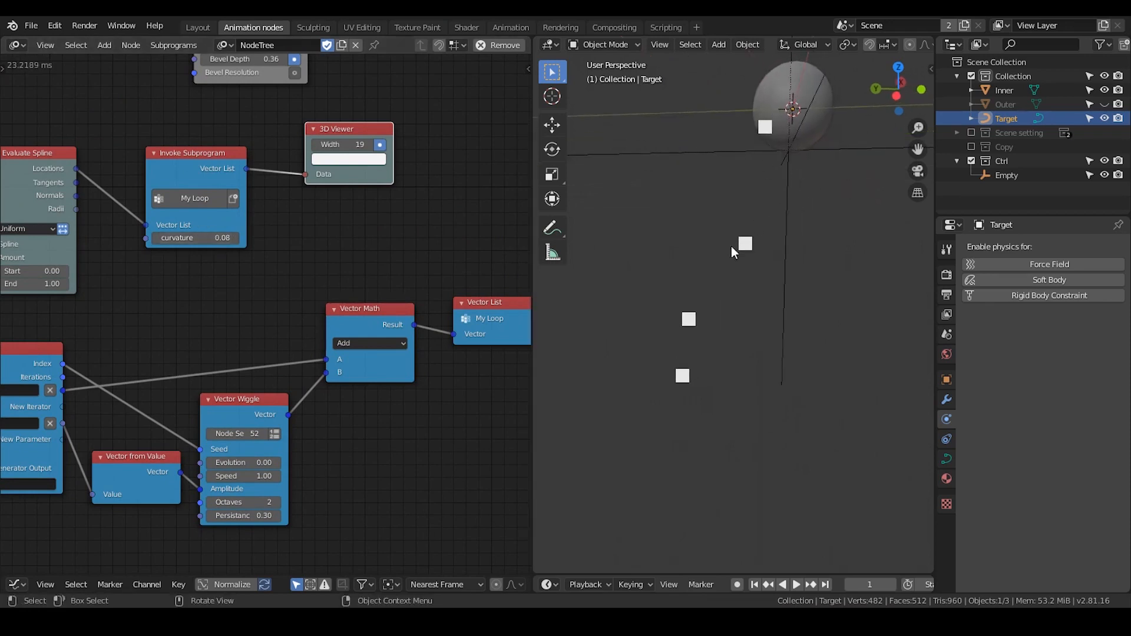
Step: Move the Curve Object Output and 3D Viewer nodes away to free space after the My Loop Invoke Subprogram node
{"action": "middle_click_drag", "start_coordinate": [411, 135], "coordinate": [368, 230]}
{"action": "left_click_drag", "start_coordinate": [208, 104], "coordinate": [315, 132]}
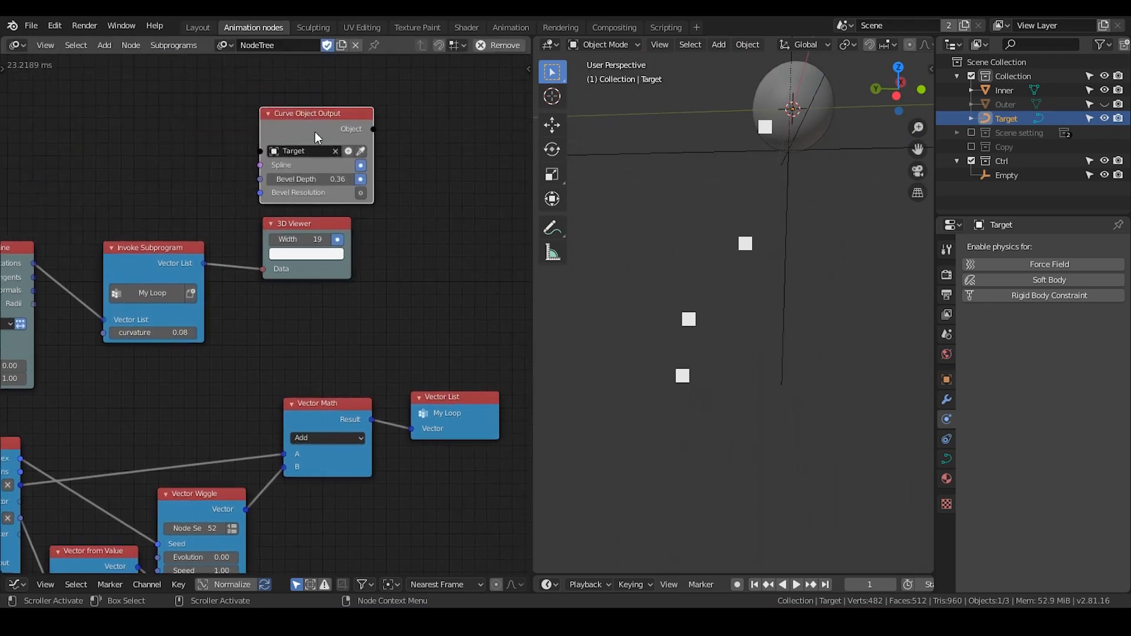
{"action": "left_click_drag", "start_coordinate": [299, 223], "coordinate": [307, 227]}
{"action": "left_click_drag", "start_coordinate": [286, 122], "coordinate": [397, 140]}
{"action": "middle_click_drag", "start_coordinate": [285, 174], "coordinate": [287, 113]}
{"action": "left_click_drag", "start_coordinate": [292, 177], "coordinate": [227, 75]}
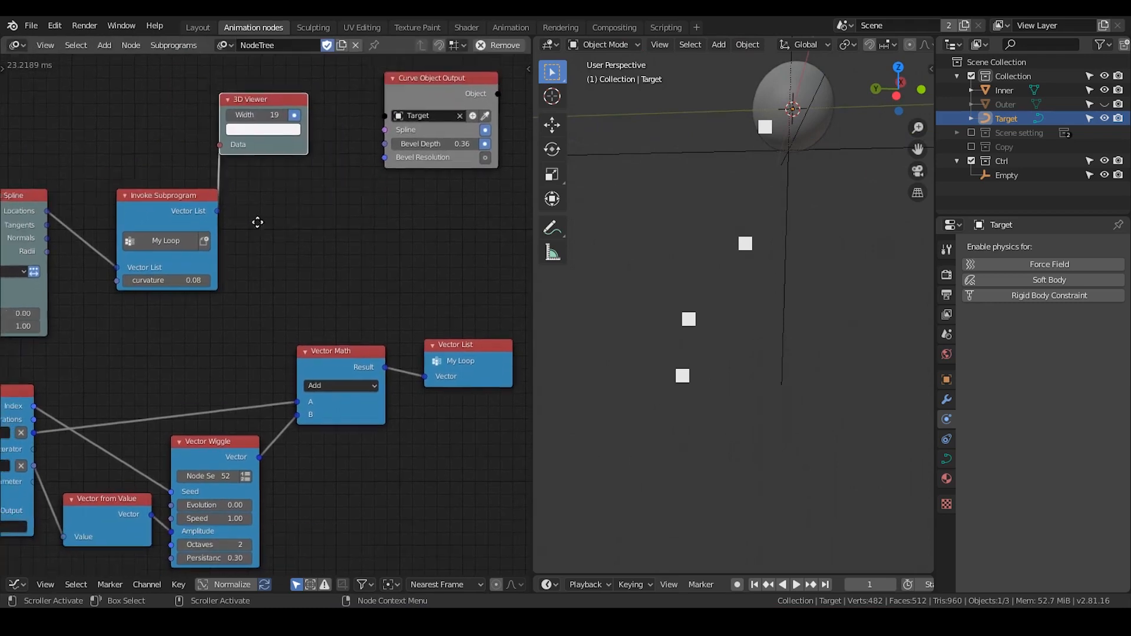
{"action": "scroll", "coordinate": [255, 222], "scroll_direction": "down", "scroll_amount": 1}
{"action": "left_click", "coordinate": [75, 235]}
{"action": "key", "text": "shift+d"}
{"action": "left_click", "coordinate": [336, 229]}
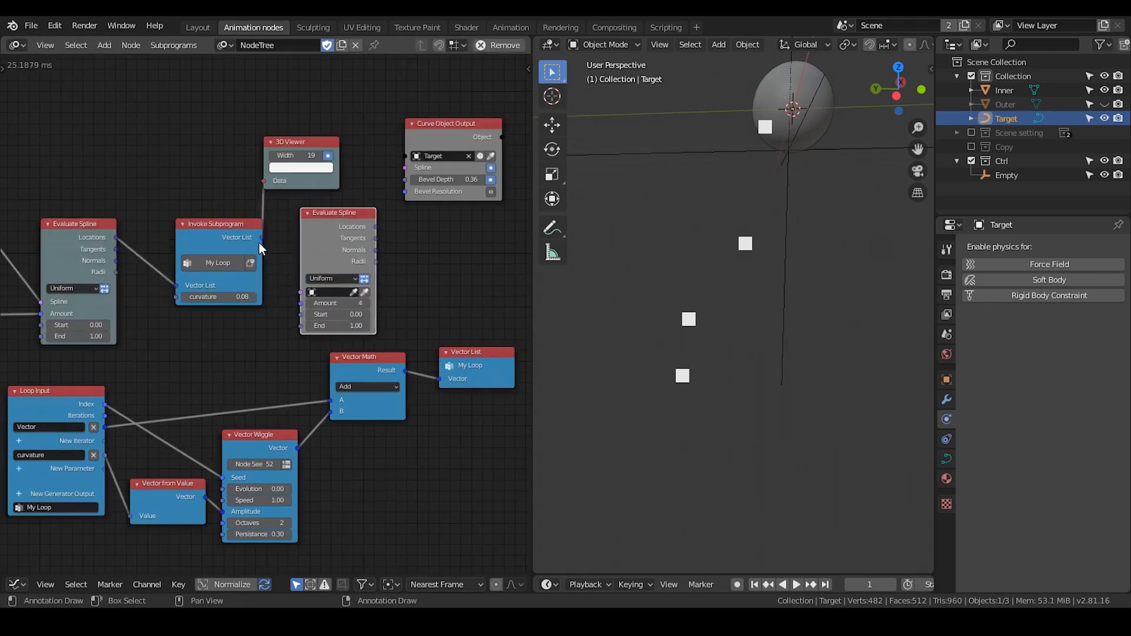
{"action": "key", "text": "x"}
Step: Duplicate the Spline from Points node and link it between the My Loop Vector List output and the Curve Object Output's Spline input
{"action": "middle_click_drag", "start_coordinate": [340, 244], "coordinate": [451, 245]}
{"action": "scroll", "coordinate": [178, 236], "scroll_direction": "down", "scroll_amount": 1}
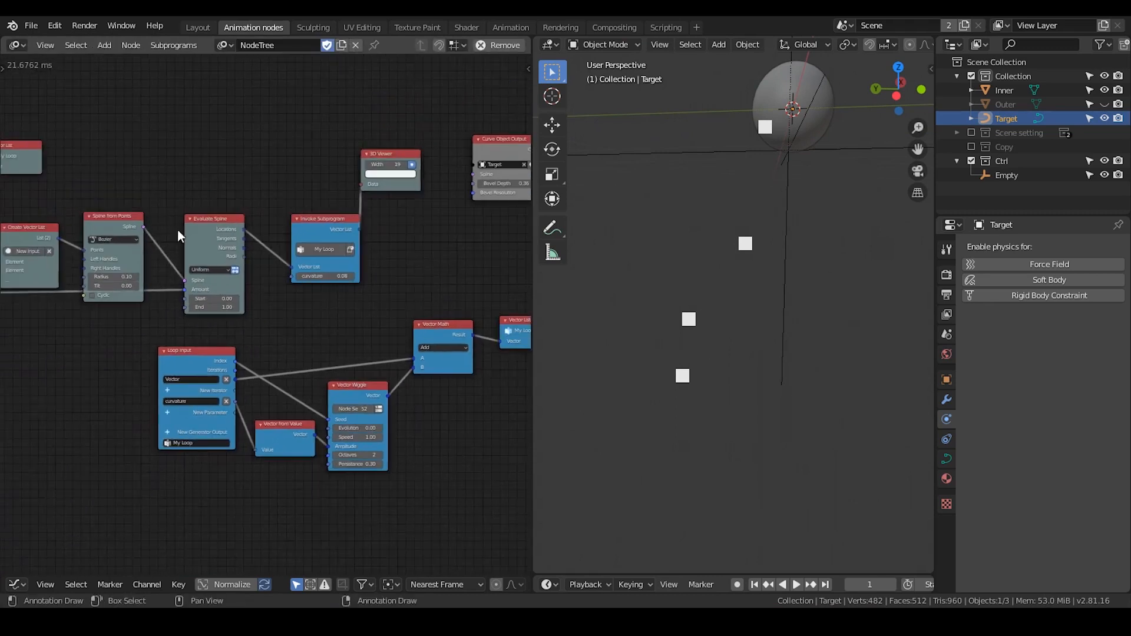
{"action": "left_click_drag", "start_coordinate": [125, 217], "coordinate": [424, 216]}
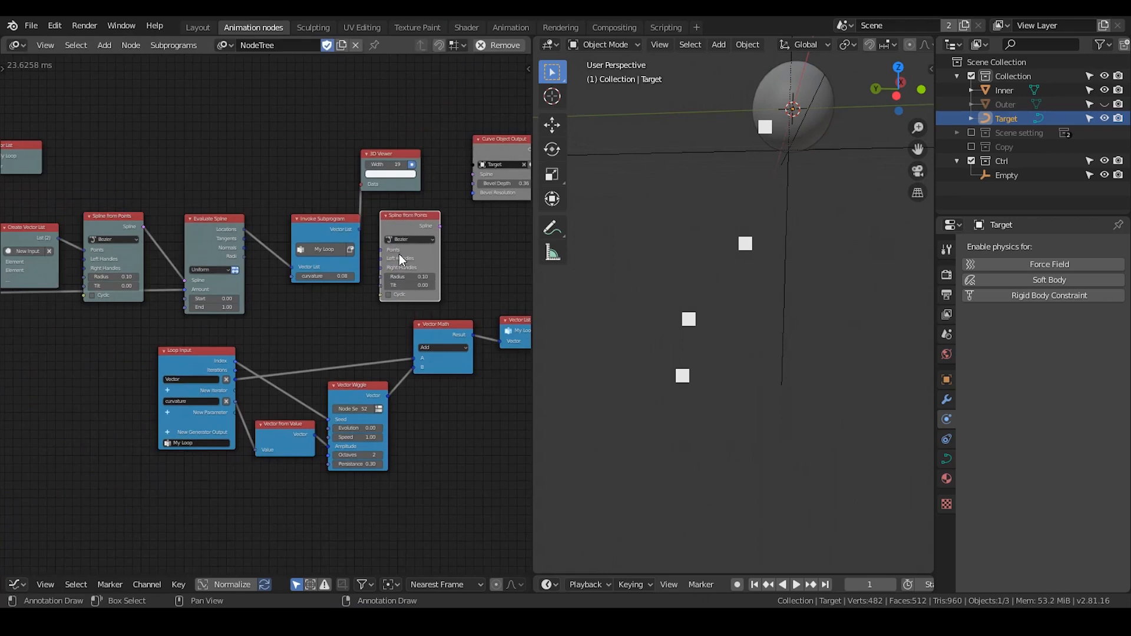
{"action": "middle_click_drag", "start_coordinate": [399, 253], "coordinate": [270, 277]}
{"action": "scroll", "coordinate": [270, 277], "scroll_direction": "up", "scroll_amount": 2}
{"action": "left_click_drag", "start_coordinate": [270, 277], "coordinate": [285, 268]}
{"action": "left_click_drag", "start_coordinate": [218, 222], "coordinate": [264, 243]}
{"action": "left_click_drag", "start_coordinate": [352, 209], "coordinate": [387, 141]}
Step: Insert a Smooth Bezier Spline node between the new Spline from Points node and the Curve Object Output
{"action": "key", "text": "g"}
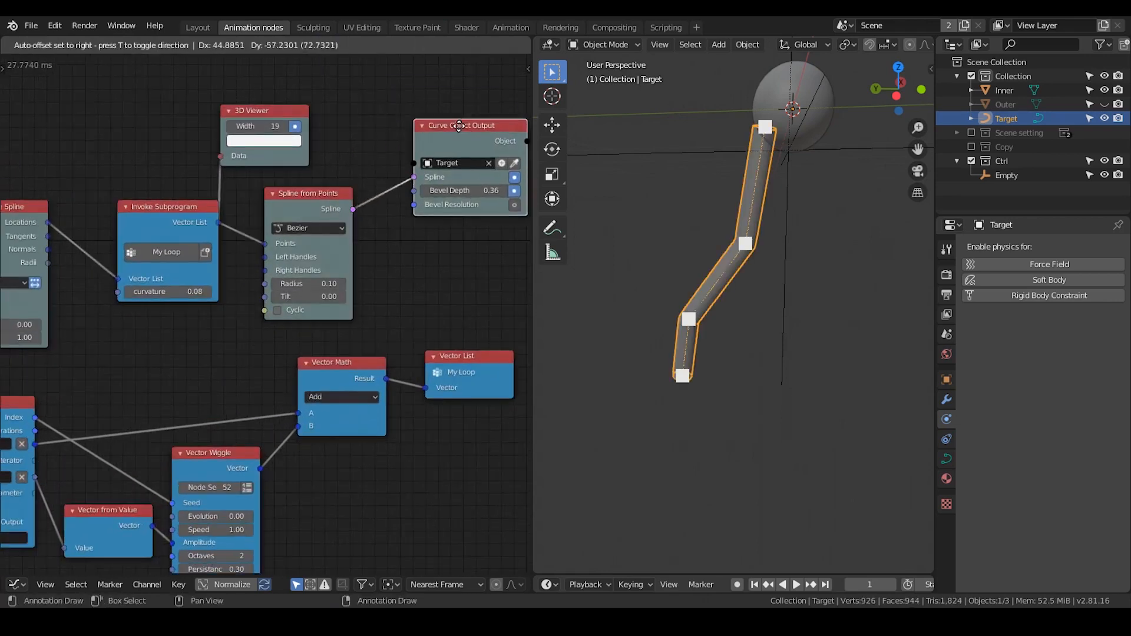
{"action": "middle_click_drag", "start_coordinate": [407, 276], "coordinate": [407, 252]}
{"action": "left_click_drag", "start_coordinate": [444, 108], "coordinate": [511, 98]}
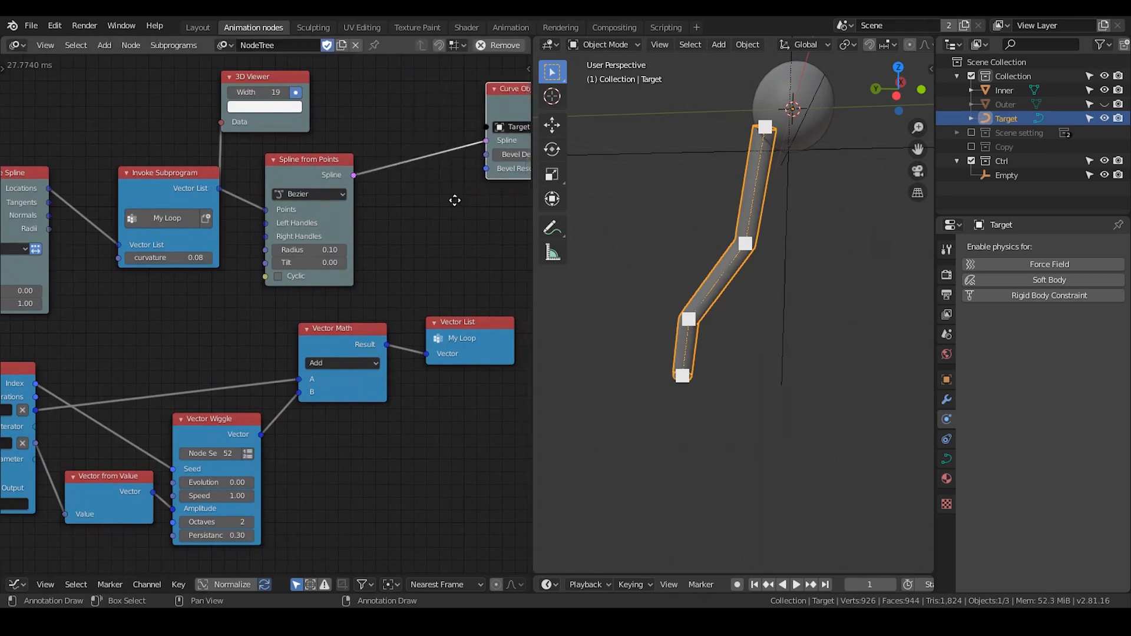
{"action": "middle_click_drag", "start_coordinate": [454, 201], "coordinate": [414, 216]}
{"action": "key", "text": "ctrl+a"}
{"action": "type", "text": "sm"}
{"action": "key", "text": "Down"}
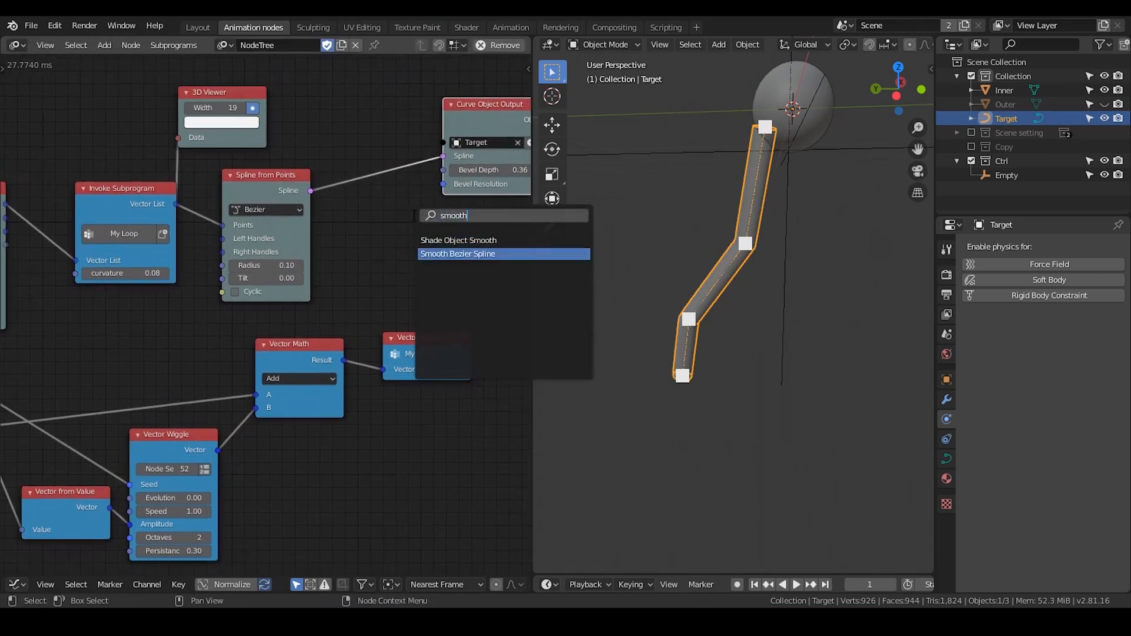
{"action": "key", "text": "Return"}
{"action": "left_click", "coordinate": [341, 218]}
{"action": "middle_click_drag", "start_coordinate": [342, 218], "coordinate": [405, 191]}
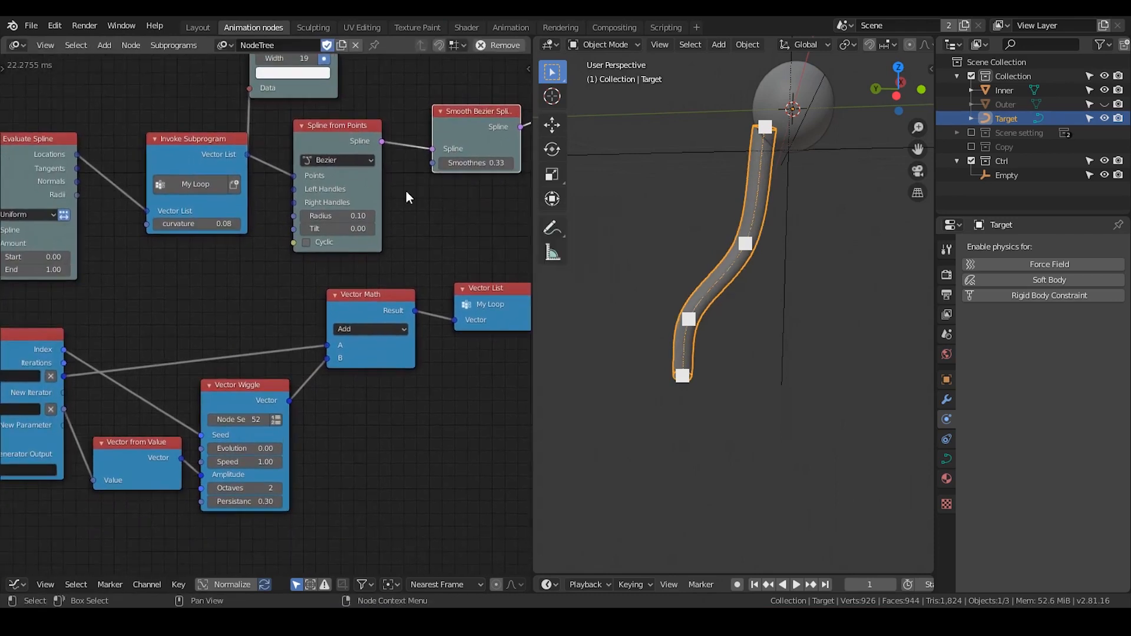
Step: Show the Outer sphere in the viewport and set the My Loop curvature to 0.05
{"action": "middle_click_drag", "start_coordinate": [764, 240], "coordinate": [754, 204]}
{"action": "left_click", "coordinate": [1103, 105]}
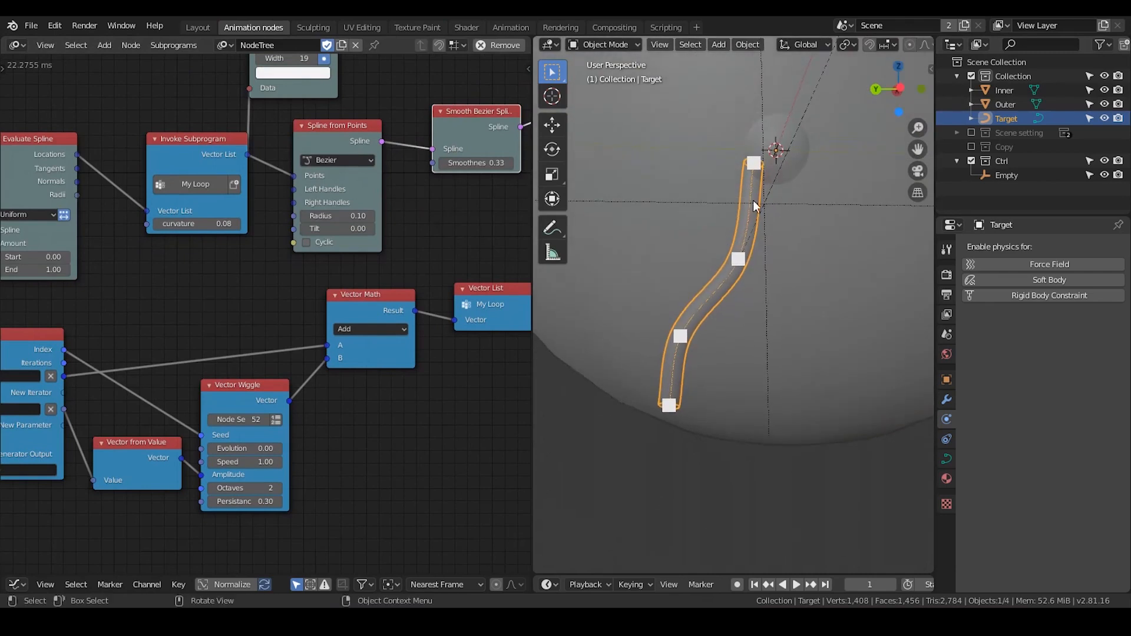
{"action": "mouse_move", "coordinate": [207, 221]}
{"action": "left_mouse_down"}
{"action": "mouse_move", "coordinate": [224, 222]}
{"action": "mouse_move", "coordinate": [179, 222]}
{"action": "mouse_move", "coordinate": [230, 221]}
{"action": "left_mouse_up"}
{"action": "middle_click_drag", "start_coordinate": [671, 298], "coordinate": [725, 330]}
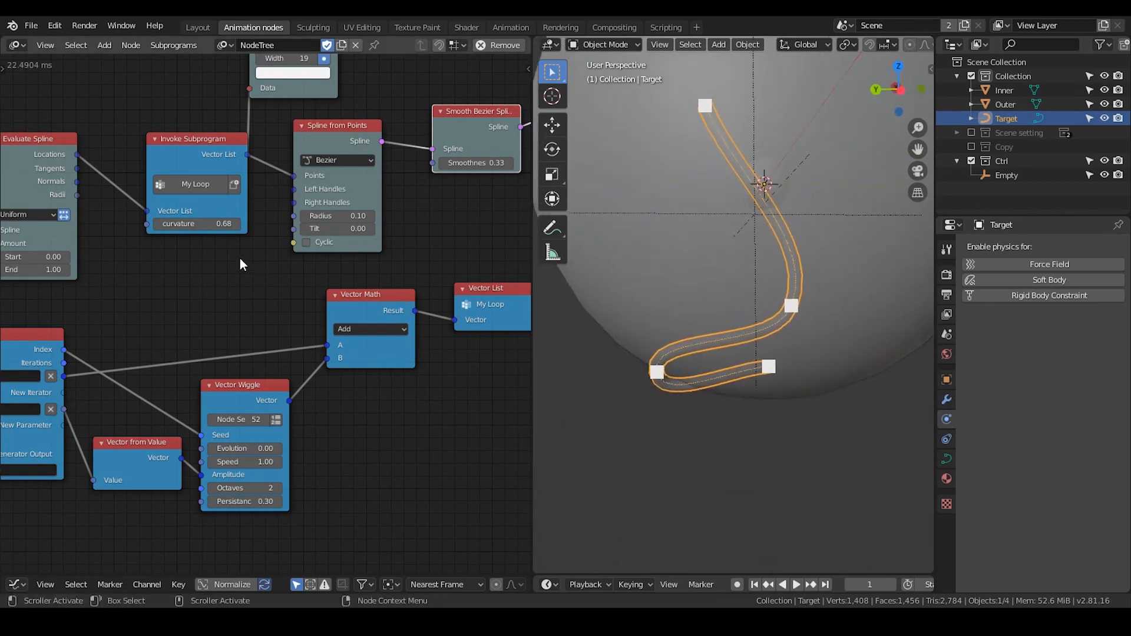
{"action": "mouse_move", "coordinate": [197, 224]}
{"action": "left_mouse_down"}
{"action": "mouse_move", "coordinate": [177, 223]}
{"action": "mouse_move", "coordinate": [219, 226]}
{"action": "left_mouse_up"}
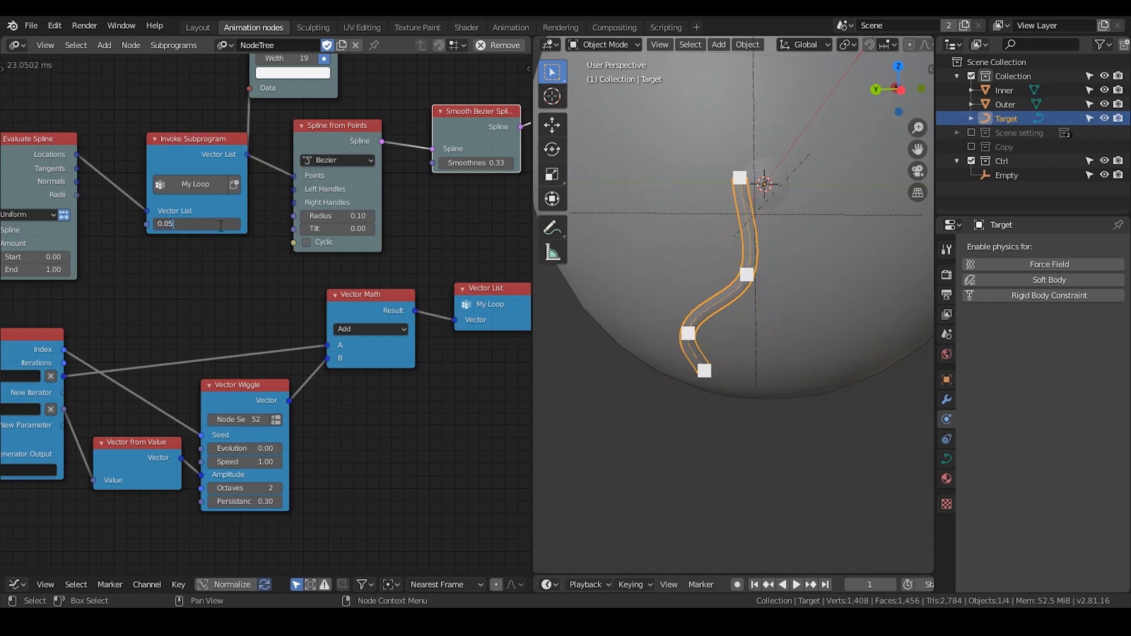
{"action": "key", "text": "Return"}
Step: Collapse the Vector Wiggle node and spread the surrounding My Loop nodes to make room before Vector Math
{"action": "middle_click_drag", "start_coordinate": [221, 298], "coordinate": [171, 197]}
{"action": "scroll", "coordinate": [262, 218], "scroll_direction": "down", "scroll_amount": 3}
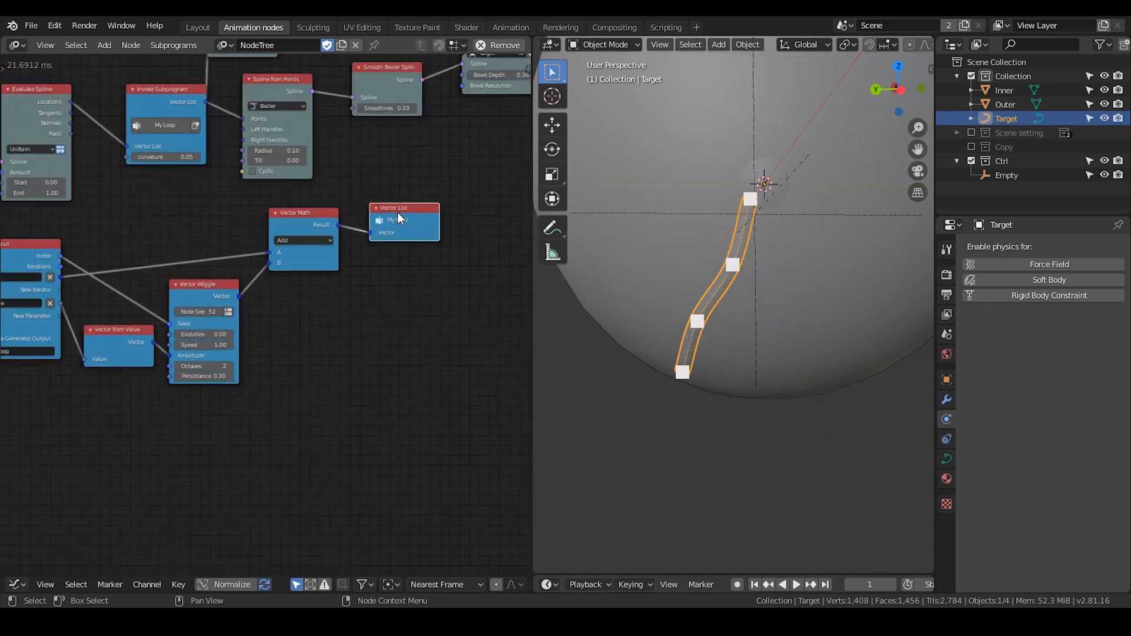
{"action": "left_click_drag", "start_coordinate": [399, 218], "coordinate": [494, 193]}
{"action": "left_click_drag", "start_coordinate": [321, 225], "coordinate": [397, 225]}
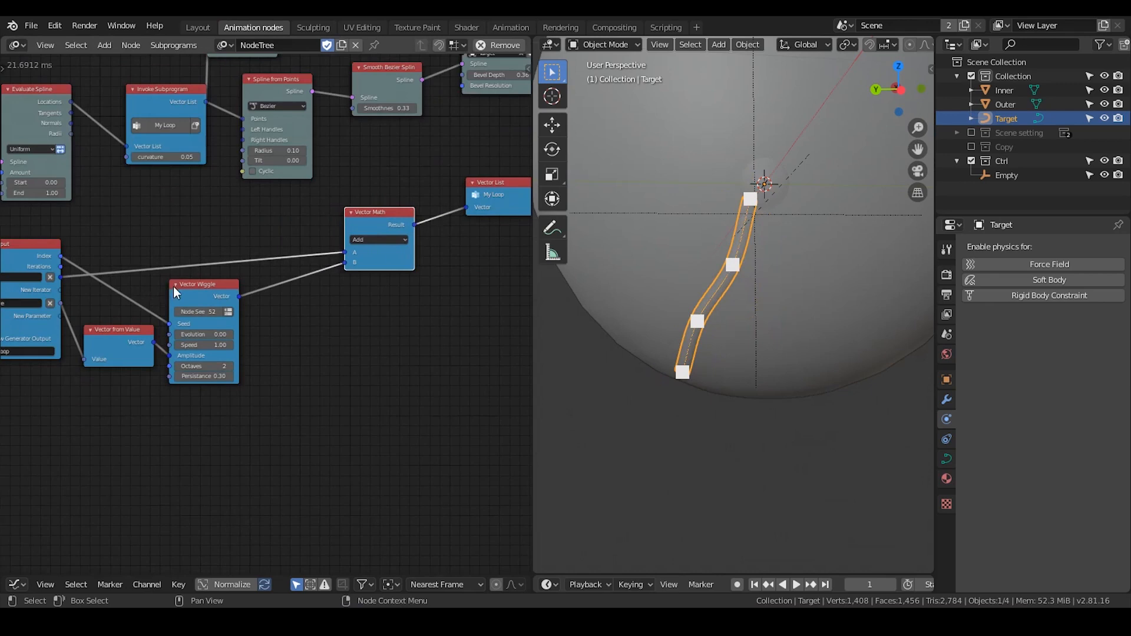
{"action": "left_click", "coordinate": [174, 285]}
{"action": "left_click_drag", "start_coordinate": [189, 285], "coordinate": [212, 296]}
{"action": "left_click_drag", "start_coordinate": [118, 330], "coordinate": [128, 294]}
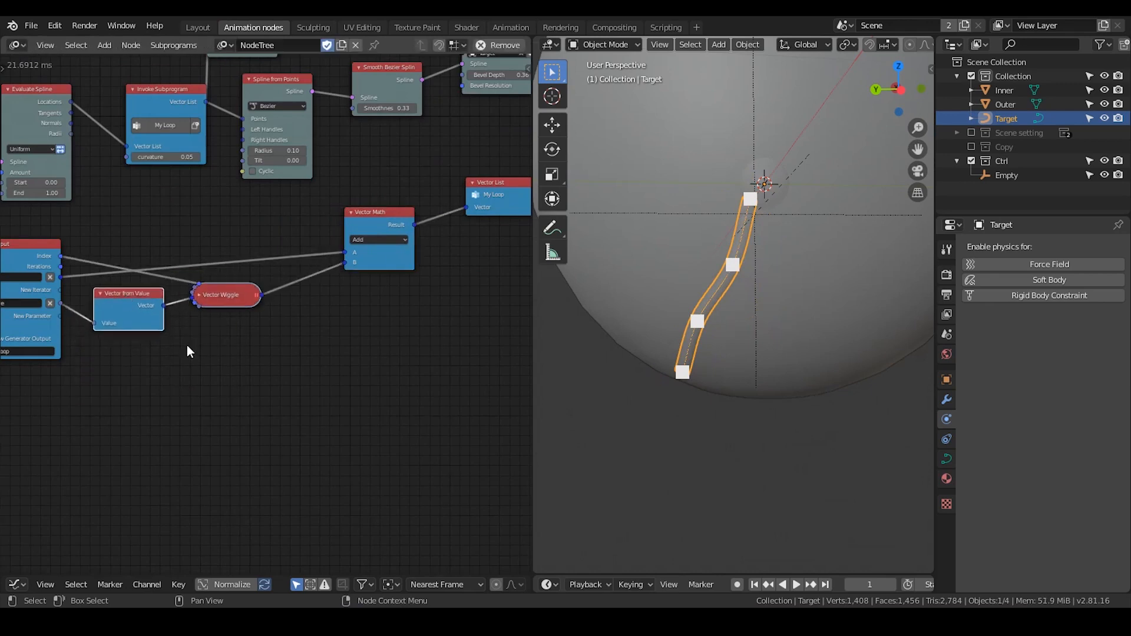
Step: Move the collapsed Vector Wiggle node closer to the Vector from Value node
{"action": "scroll", "coordinate": [187, 346], "scroll_direction": "up", "scroll_amount": 2}
{"action": "middle_click_drag", "start_coordinate": [219, 328], "coordinate": [252, 280]}
{"action": "scroll", "coordinate": [247, 292], "scroll_direction": "down", "scroll_amount": 1}
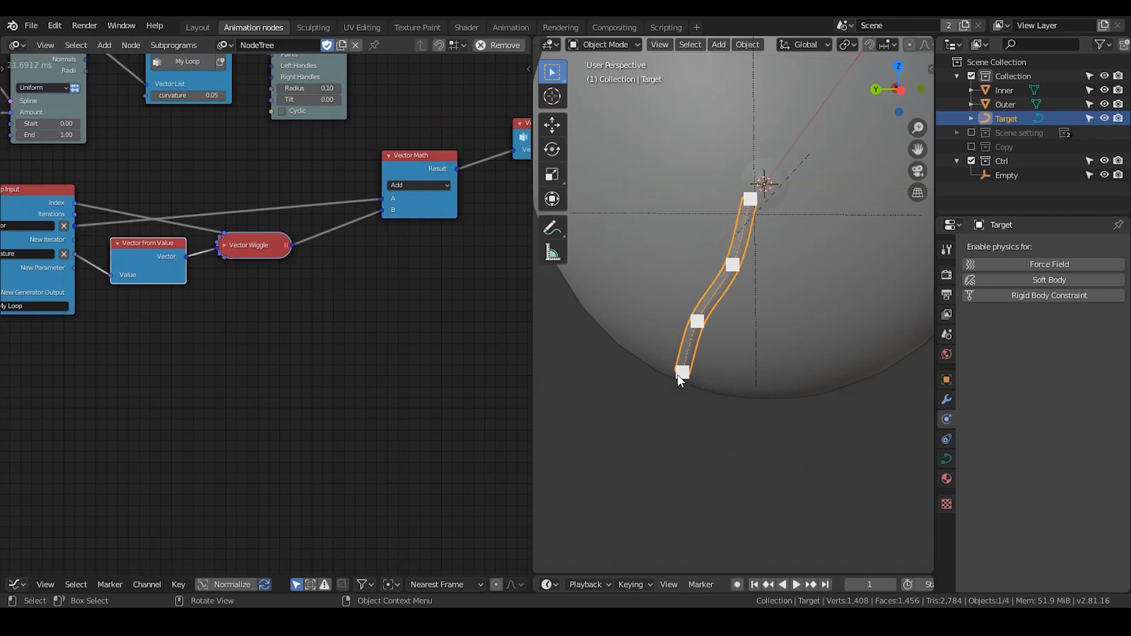
{"action": "left_click", "coordinate": [222, 248]}
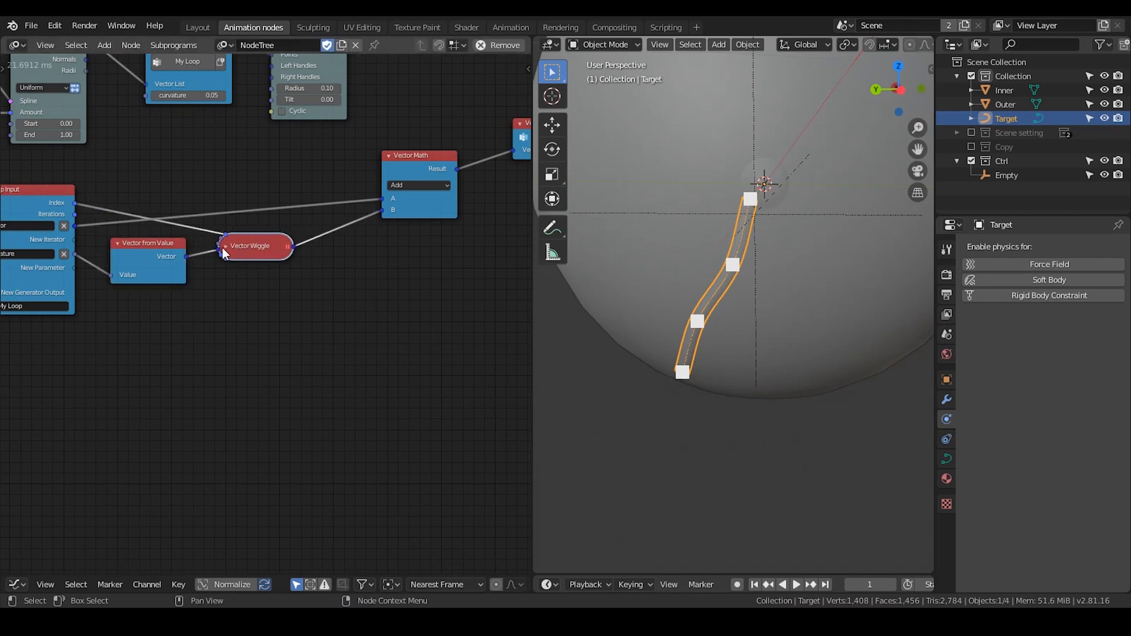
{"action": "left_click", "coordinate": [225, 247]}
{"action": "left_click", "coordinate": [230, 247]}
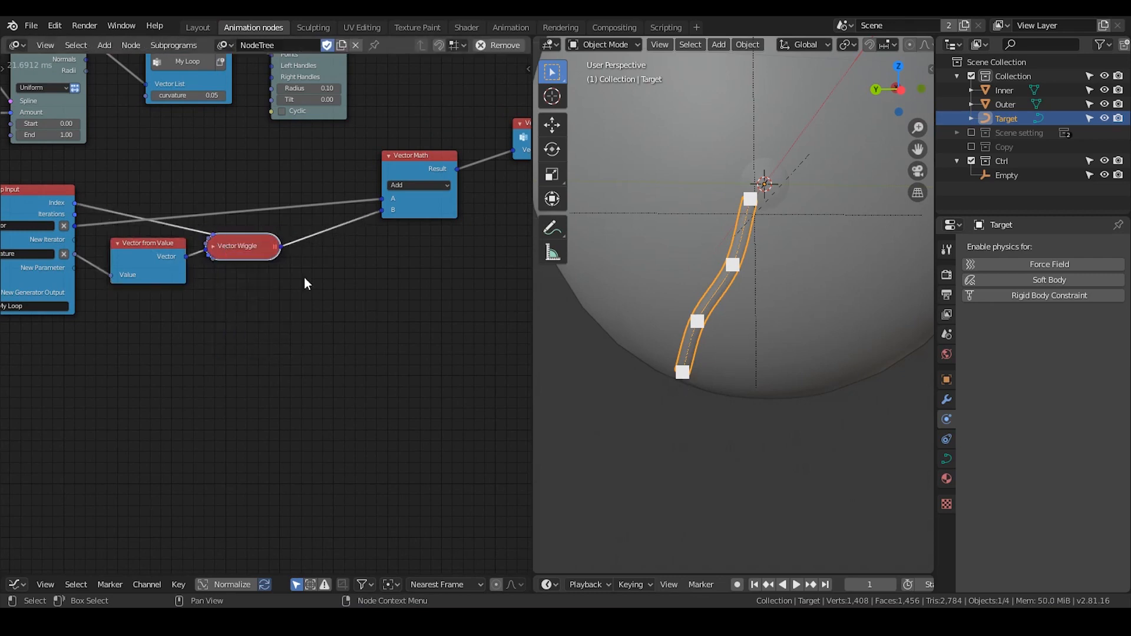
Step: Duplicate the Vector Math node into the link between Vector Wiggle and the Add node, and set its operation to Multiply
{"action": "middle_click_drag", "start_coordinate": [357, 295], "coordinate": [231, 365]}
{"action": "scroll", "coordinate": [231, 365], "scroll_direction": "up", "scroll_amount": 1}
{"action": "scroll", "coordinate": [231, 365], "scroll_direction": "up", "scroll_amount": 1}
{"action": "left_click_drag", "start_coordinate": [312, 194], "coordinate": [345, 180]}
{"action": "key", "text": "shift+d"}
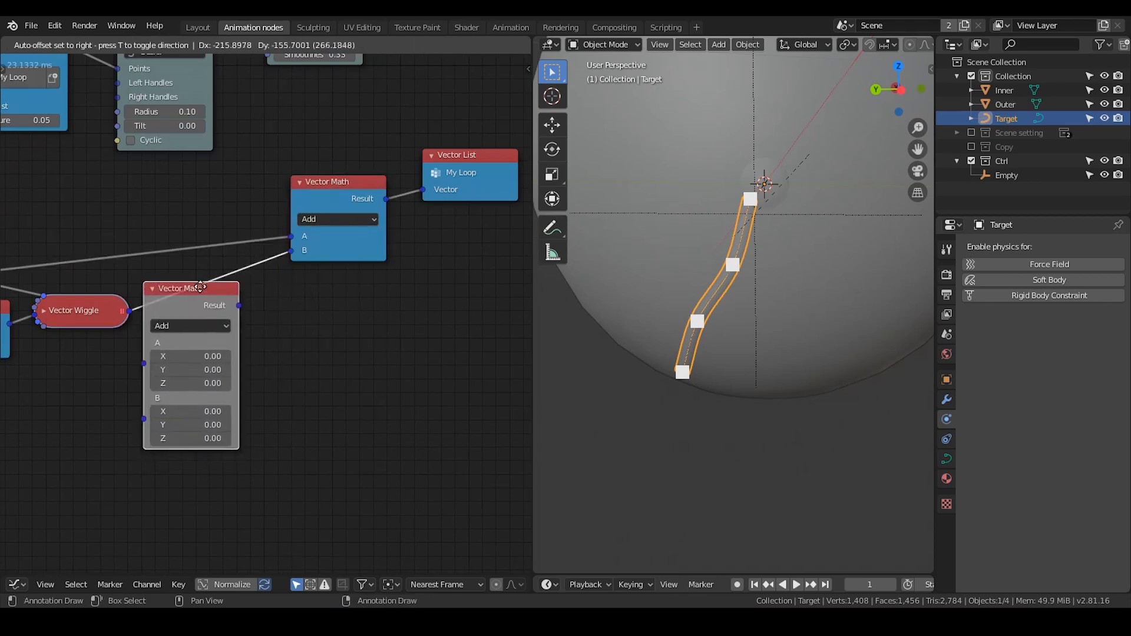
{"action": "left_click", "coordinate": [229, 271]}
{"action": "middle_click_drag", "start_coordinate": [239, 338], "coordinate": [344, 267]}
{"action": "left_click", "coordinate": [330, 233]}
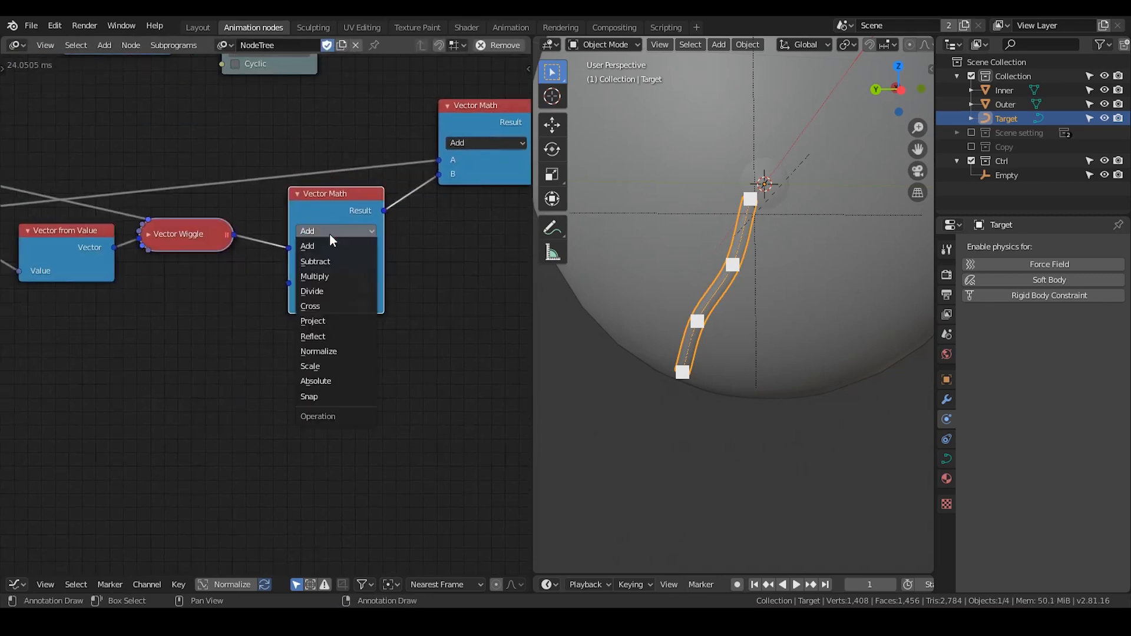
{"action": "left_click", "coordinate": [330, 276]}
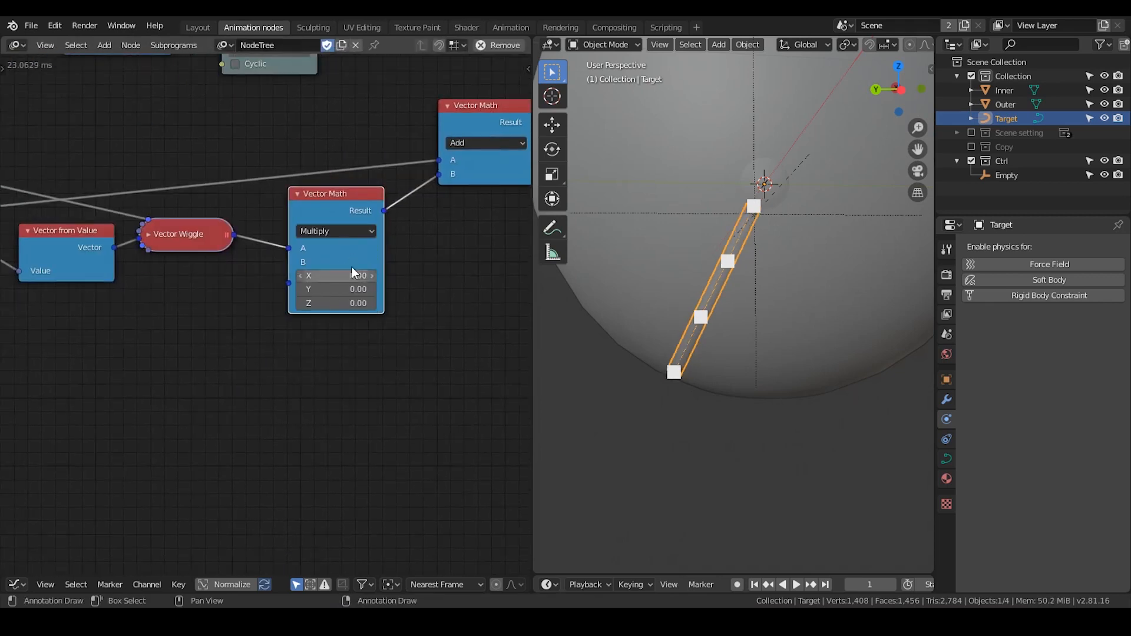
Step: Raise the My Loop curvature to 8.27 to test the zero-multiplied wiggle
{"action": "middle_click_drag", "start_coordinate": [254, 225], "coordinate": [282, 364]}
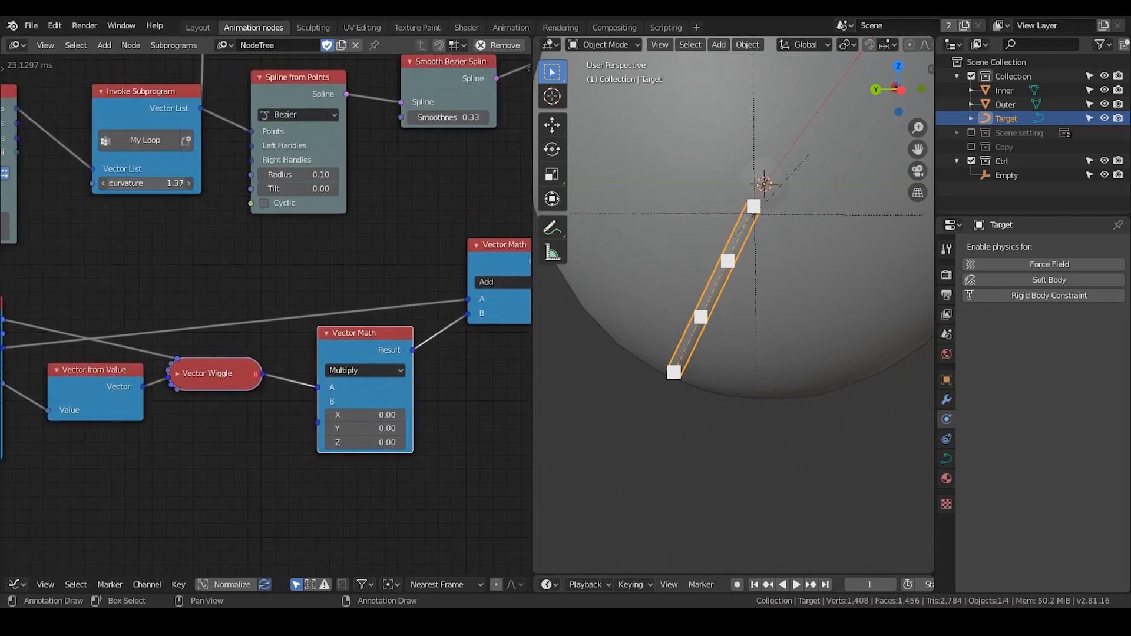
{"action": "middle_click_drag", "start_coordinate": [353, 369], "coordinate": [368, 312]}
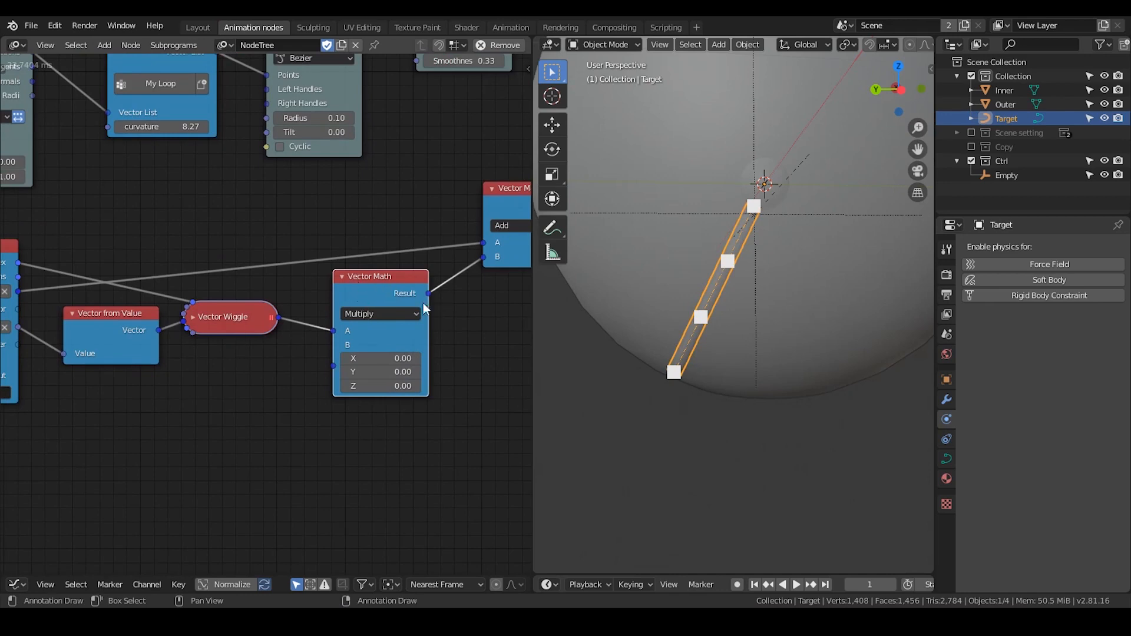
{"action": "middle_click_drag", "start_coordinate": [450, 304], "coordinate": [446, 278]}
{"action": "middle_click_drag", "start_coordinate": [359, 296], "coordinate": [369, 264]}
{"action": "scroll", "coordinate": [378, 248], "scroll_direction": "up", "scroll_amount": 2}
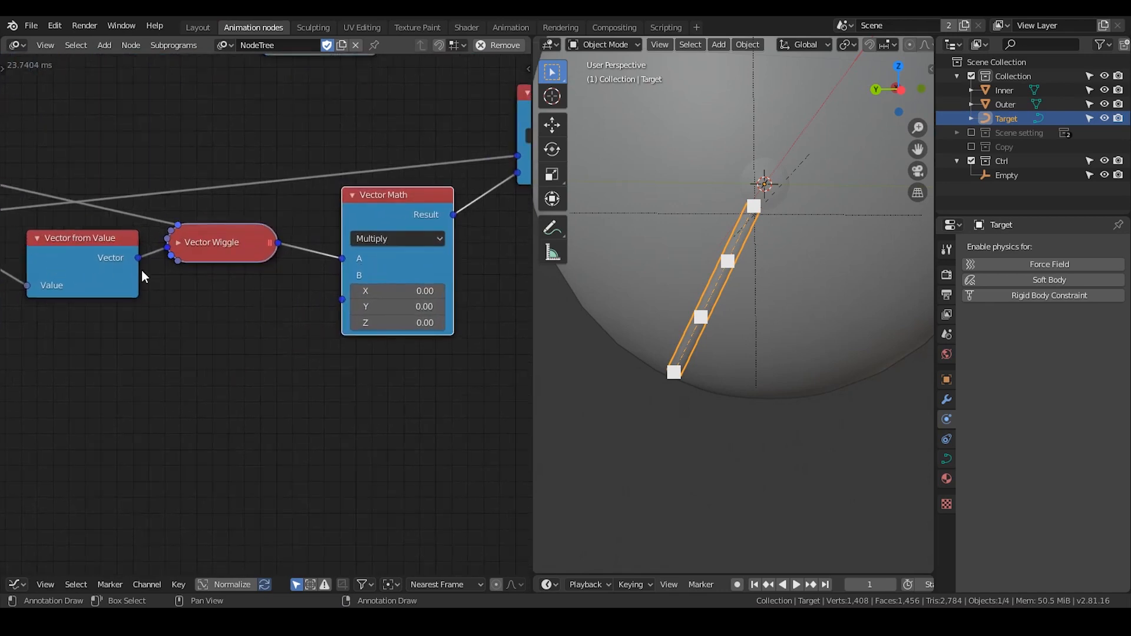
Step: Move the Vector from Value node slightly lower beside the collapsed Vector Wiggle node
{"action": "left_click_drag", "start_coordinate": [139, 259], "coordinate": [171, 270]}
{"action": "left_click_drag", "start_coordinate": [333, 295], "coordinate": [247, 290]}
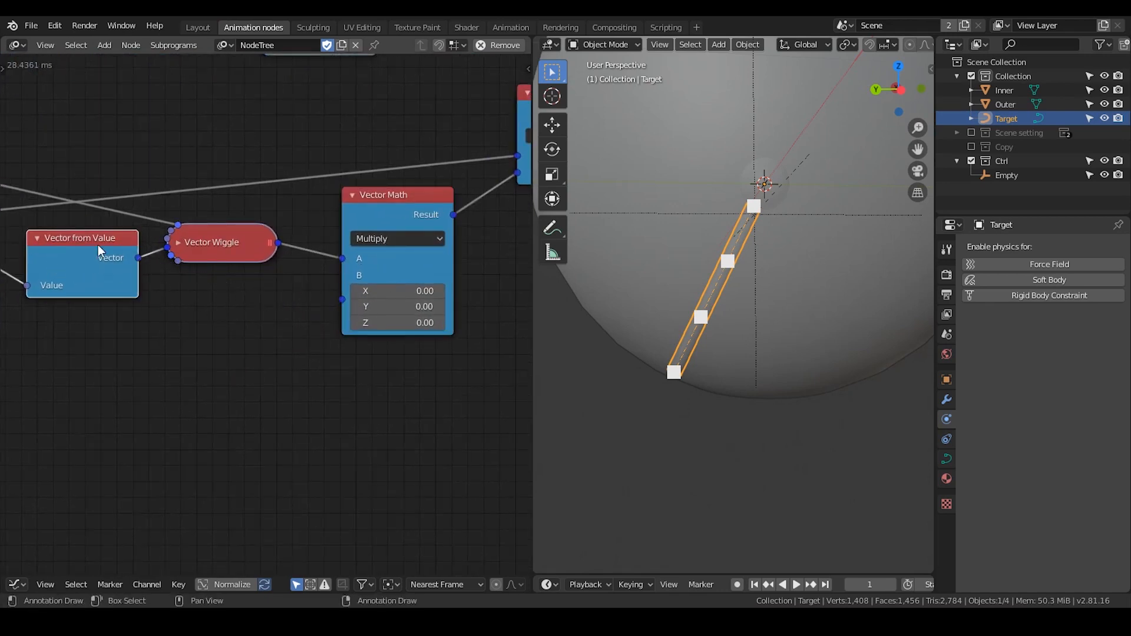
{"action": "left_click_drag", "start_coordinate": [98, 245], "coordinate": [93, 263]}
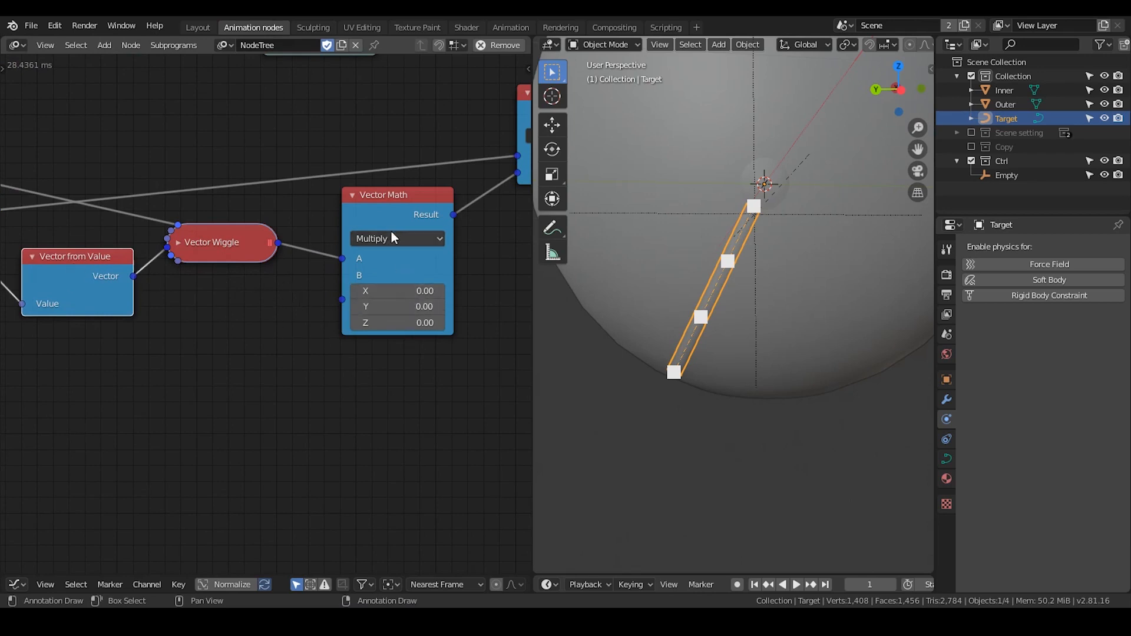
{"action": "left_click_drag", "start_coordinate": [71, 260], "coordinate": [74, 250]}
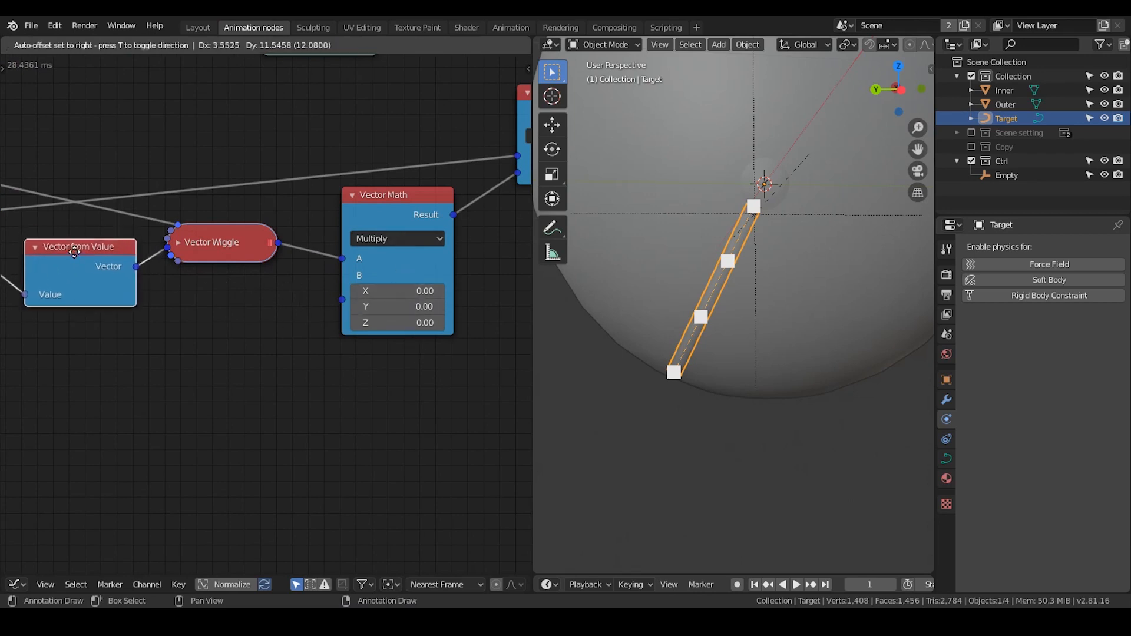
Step: Switch the Multiply Vector Math node to the Scale operation and move it a little farther from Vector Wiggle
{"action": "left_click", "coordinate": [393, 239]}
{"action": "left_click", "coordinate": [410, 394]}
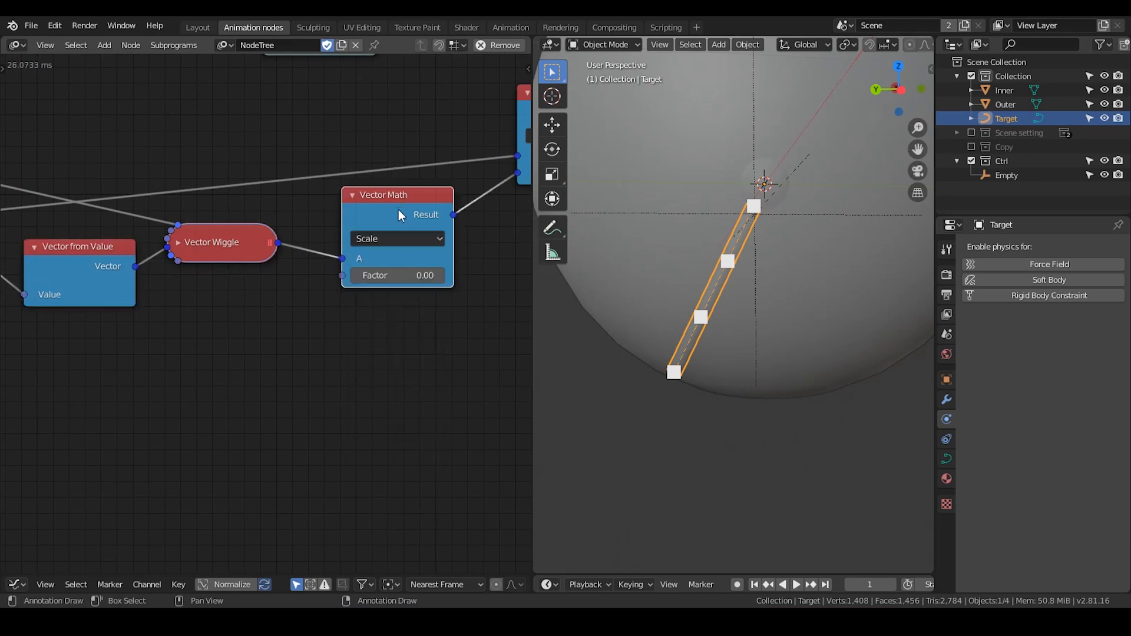
{"action": "left_click_drag", "start_coordinate": [399, 210], "coordinate": [420, 218]}
{"action": "left_click", "coordinate": [429, 287]}
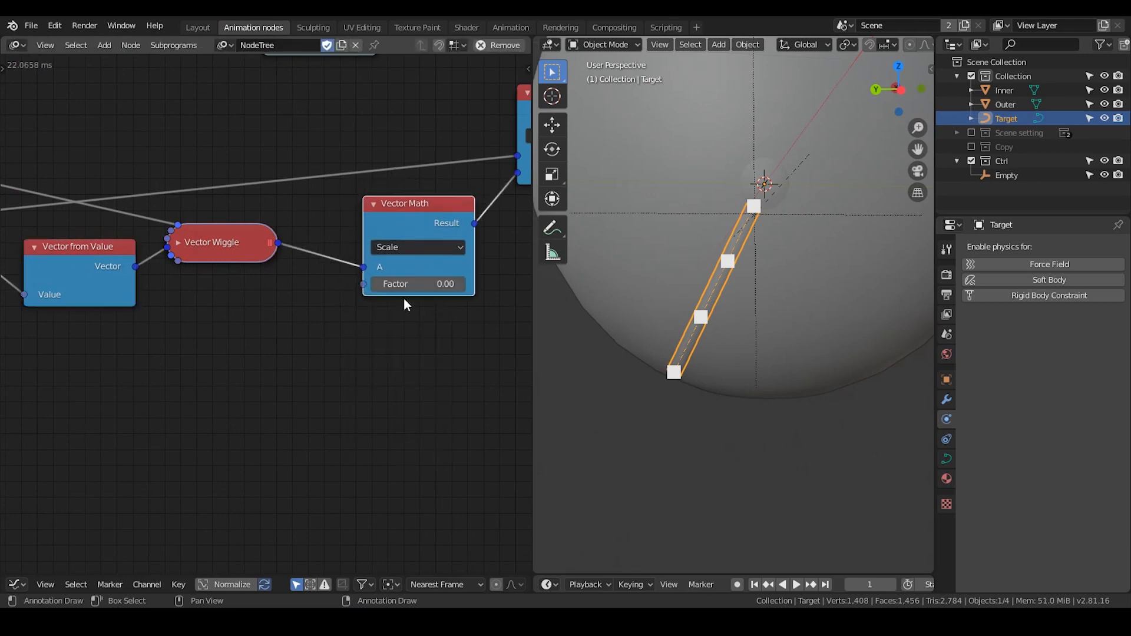
{"action": "mouse_move", "coordinate": [417, 284]}
{"action": "left_mouse_down"}
{"action": "mouse_move", "coordinate": [475, 285]}
{"action": "mouse_move", "coordinate": [417, 285]}
{"action": "left_mouse_up"}
Step: Move the Vector Wiggle and Vector from Value nodes higher, and shift the Scale node to free space beneath them
{"action": "scroll", "coordinate": [327, 334], "scroll_direction": "up", "scroll_amount": 1}
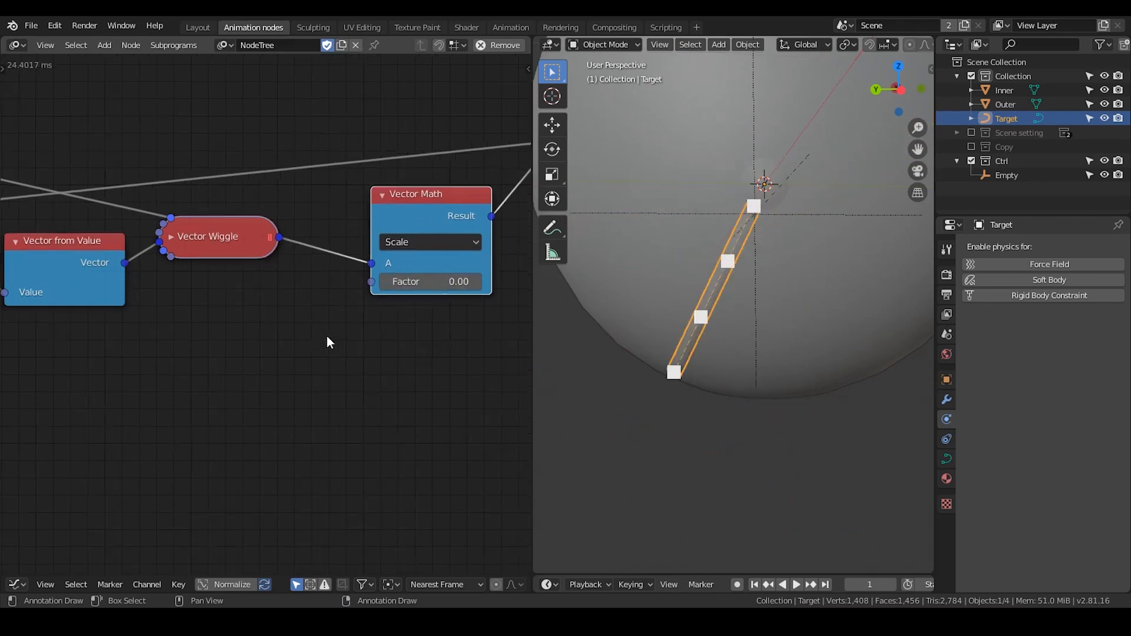
{"action": "middle_click_drag", "start_coordinate": [326, 334], "coordinate": [355, 306]}
{"action": "scroll", "coordinate": [355, 307], "scroll_direction": "down", "scroll_amount": 2}
{"action": "left_click_drag", "start_coordinate": [253, 237], "coordinate": [261, 208]}
{"action": "left_click_drag", "start_coordinate": [91, 225], "coordinate": [94, 187]}
{"action": "scroll", "coordinate": [298, 307], "scroll_direction": "down", "scroll_amount": 2}
{"action": "middle_click_drag", "start_coordinate": [231, 334], "coordinate": [273, 304]}
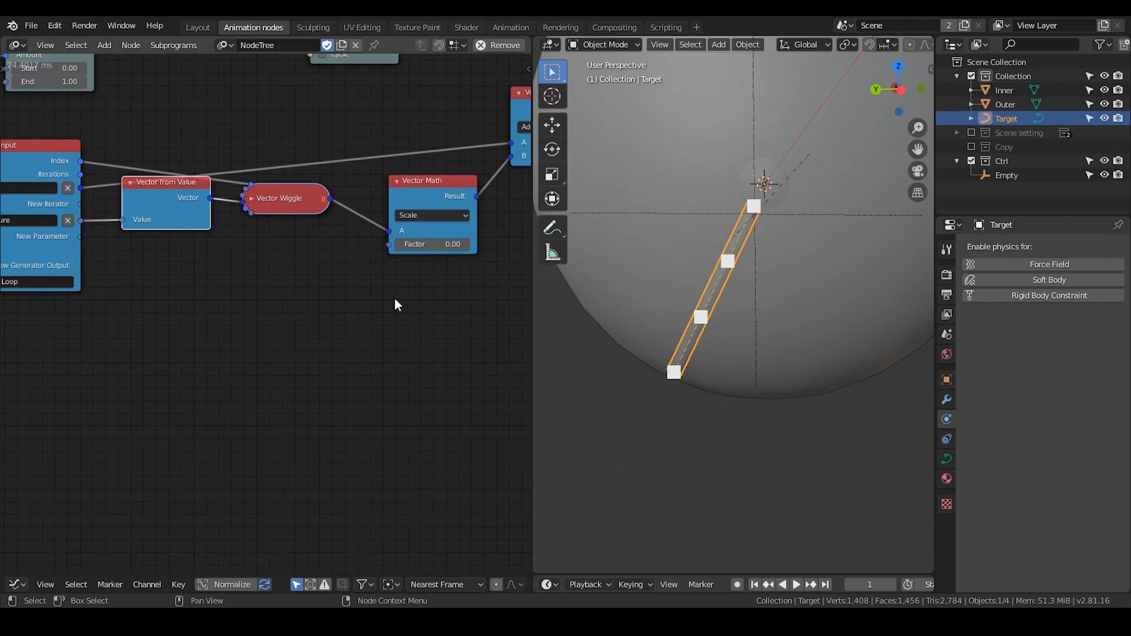
{"action": "middle_click_drag", "start_coordinate": [394, 297], "coordinate": [364, 282]}
{"action": "left_click_drag", "start_coordinate": [383, 183], "coordinate": [400, 177]}
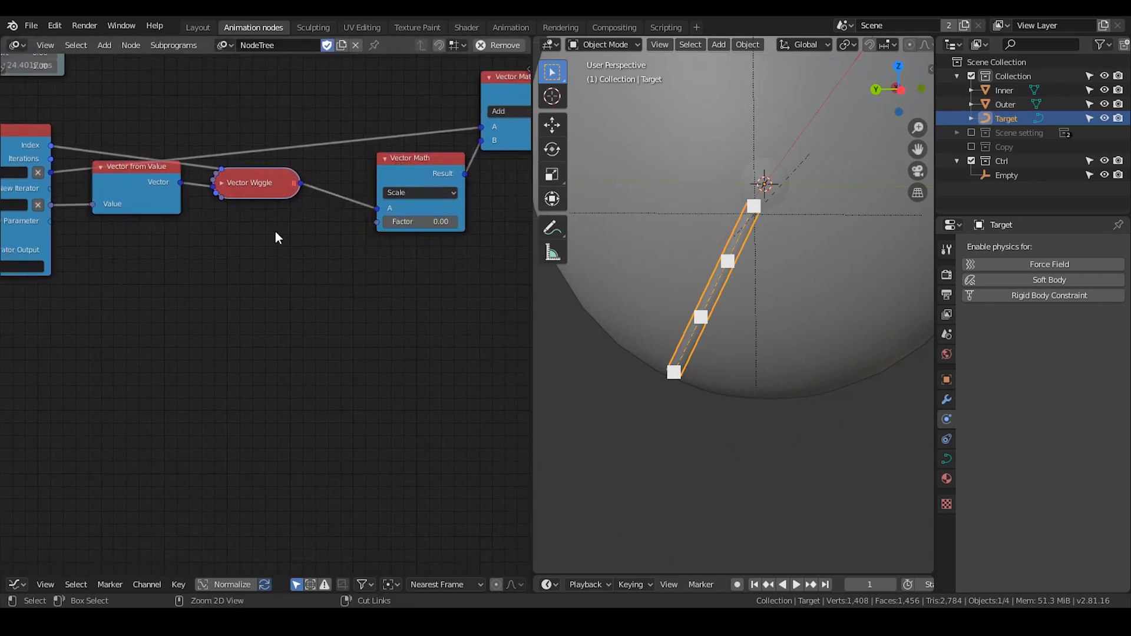
Step: Add a Switch node below Vector Wiggle and save the Blender file
{"action": "key", "text": "ctrl+a"}
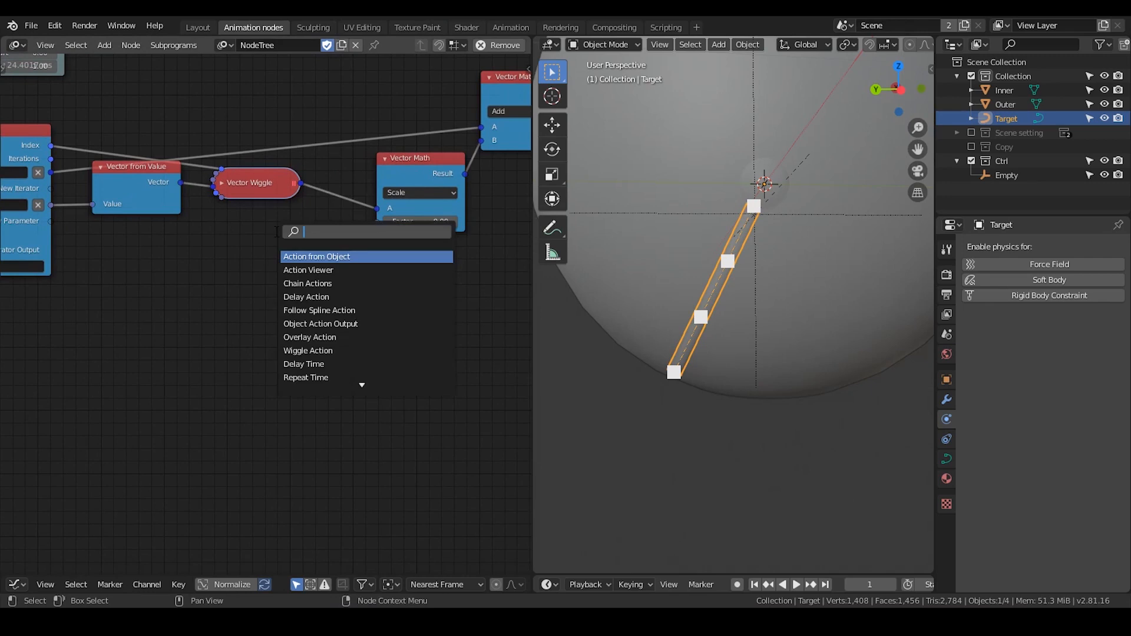
{"action": "type", "text": "swti"}
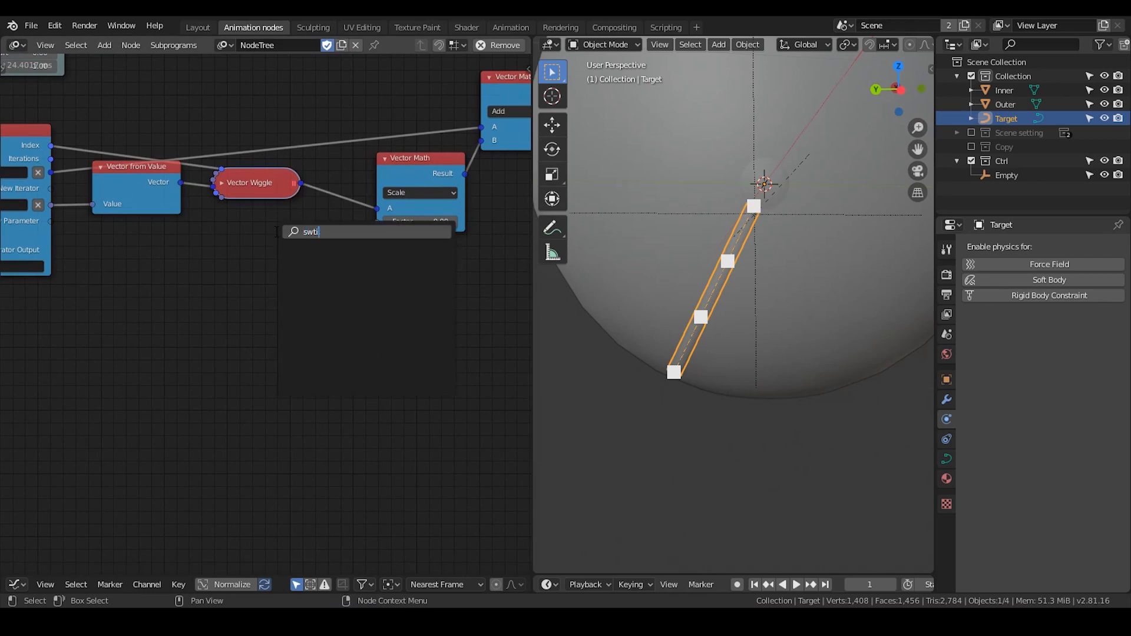
{"action": "key", "text": "BackSpace"}
{"action": "key", "text": "BackSpace"}
{"action": "key", "text": "Return"}
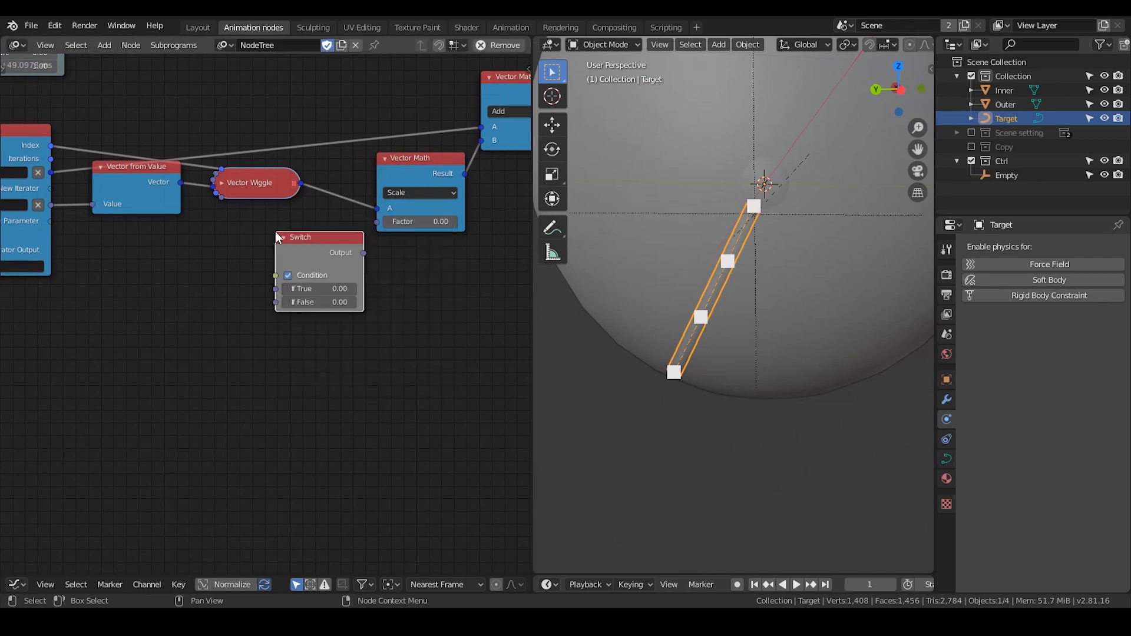
{"action": "key", "text": "ctrl+s"}
{"action": "middle_click_drag", "start_coordinate": [258, 243], "coordinate": [281, 235]}
{"action": "left_click_drag", "start_coordinate": [342, 241], "coordinate": [317, 241]}
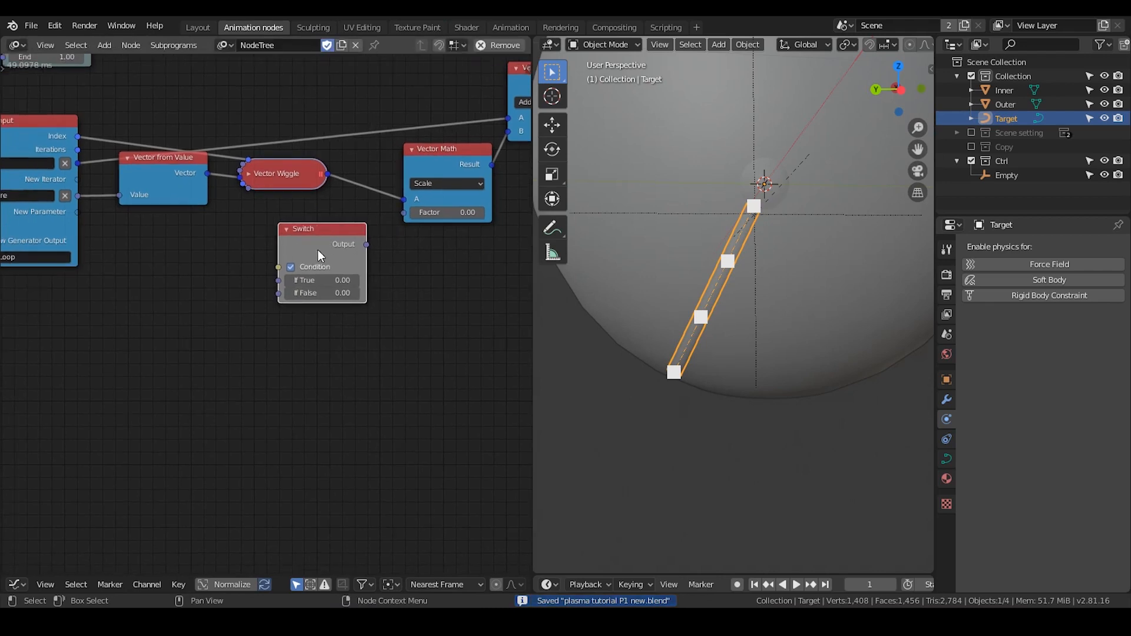
Step: Set the Switch node's If True value to 0 and If False value to 1, and move it slightly higher
{"action": "scroll", "coordinate": [382, 243], "scroll_direction": "up", "scroll_amount": 1}
{"action": "middle_click_drag", "start_coordinate": [319, 250], "coordinate": [341, 248]}
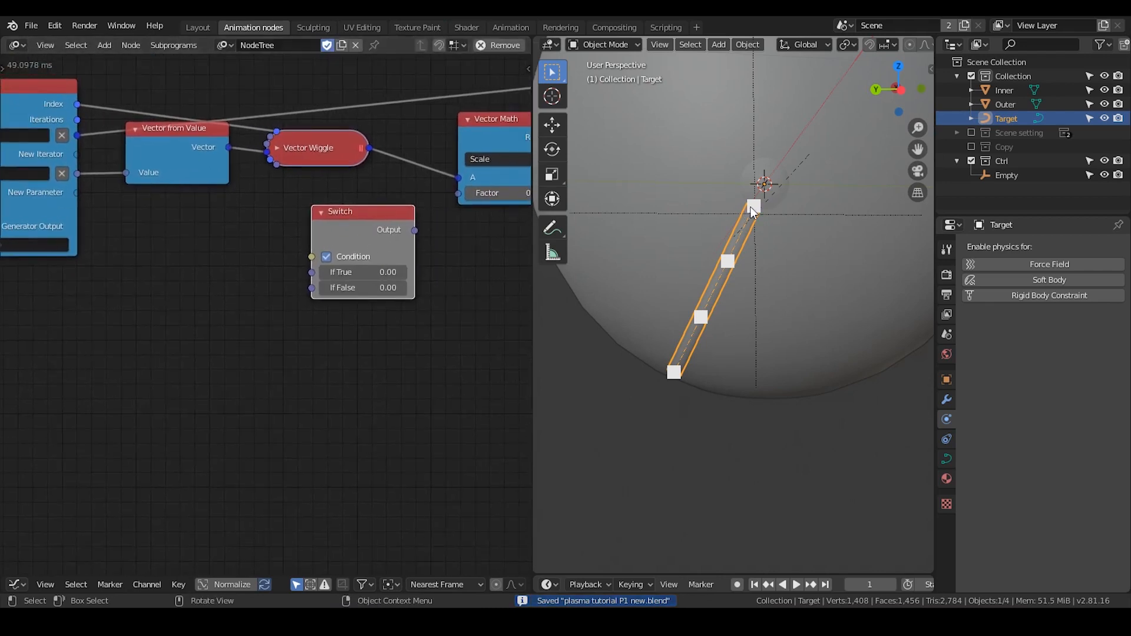
{"action": "left_click", "coordinate": [362, 270]}
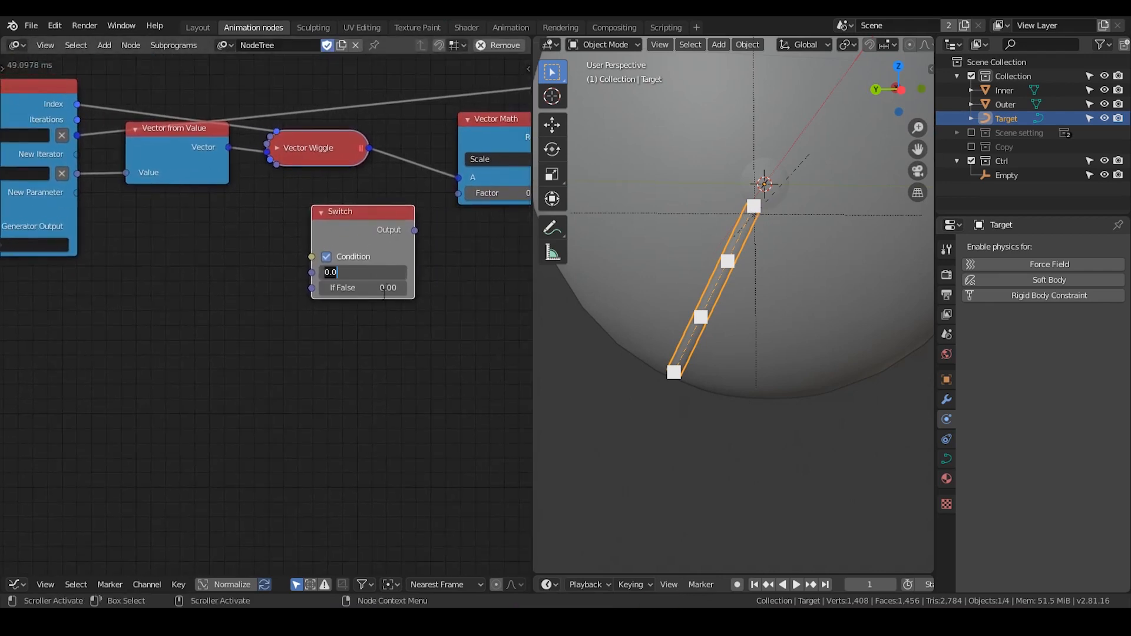
{"action": "key", "text": "Return"}
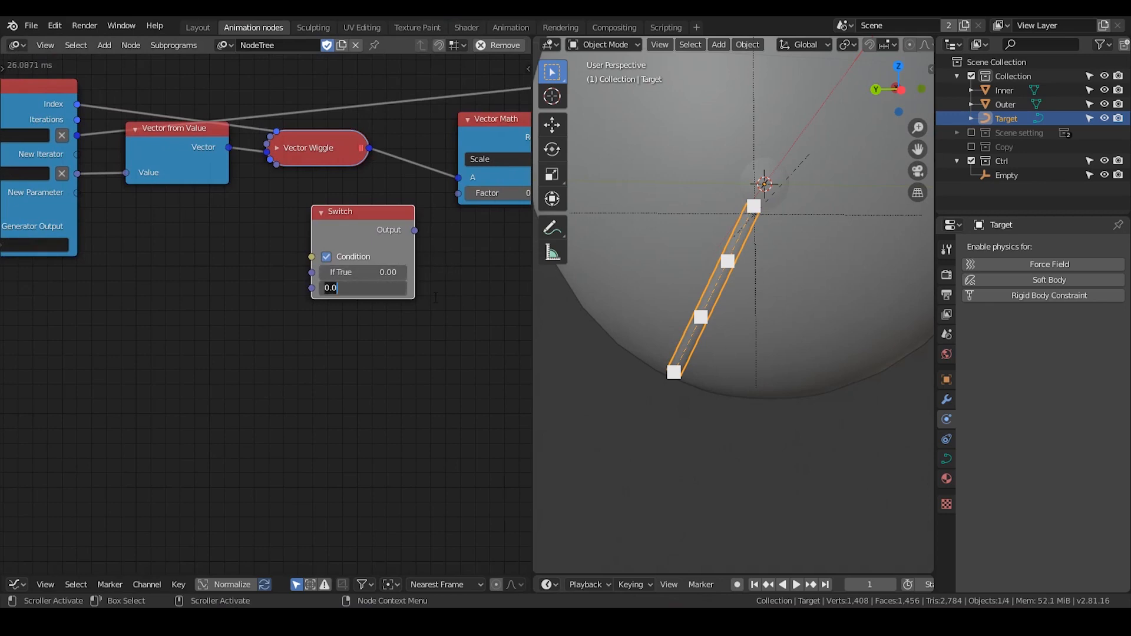
{"action": "left_click_drag", "start_coordinate": [377, 238], "coordinate": [378, 226]}
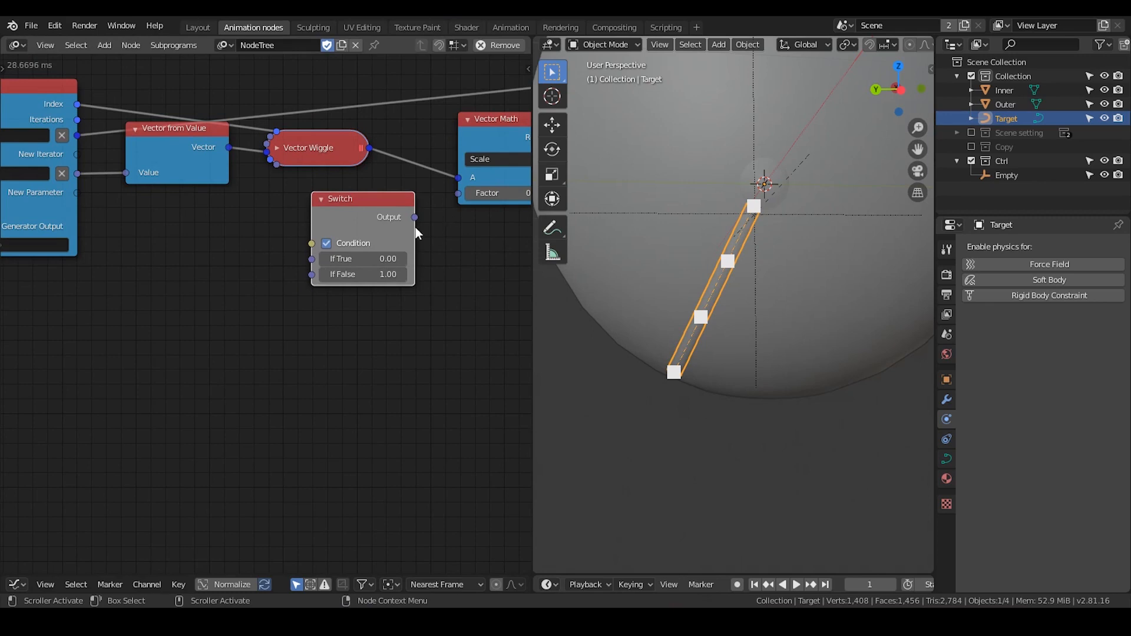
Step: Add a Compare node with the A = B type below Vector from Value, in front of the Switch node
{"action": "key", "text": "ctrl+a"}
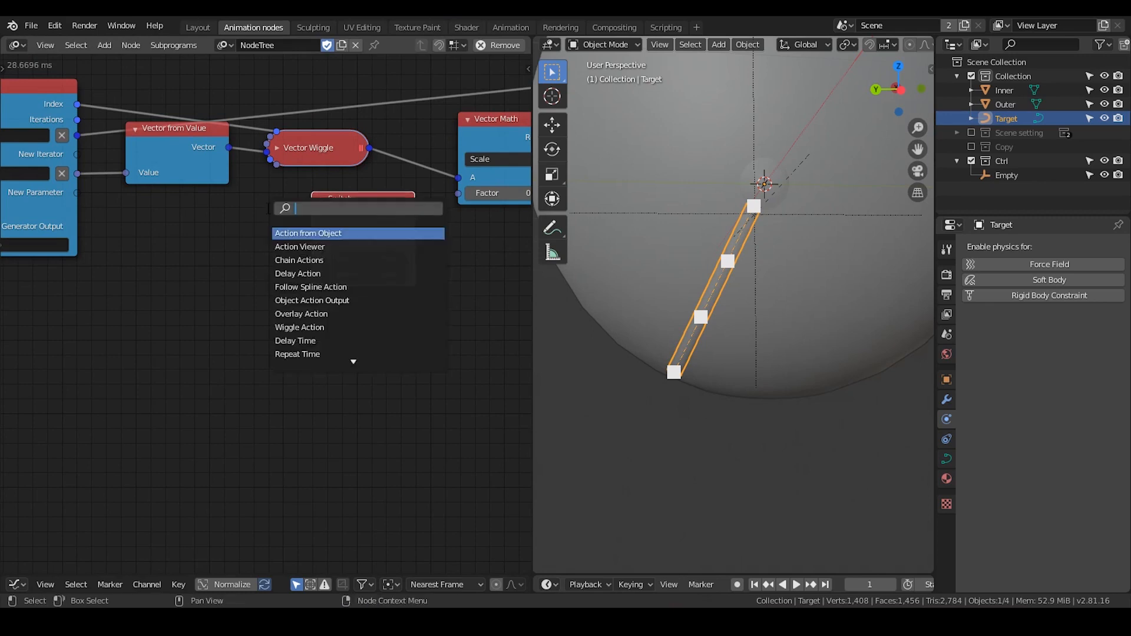
{"action": "type", "text": "compare"}
{"action": "key", "text": "Return"}
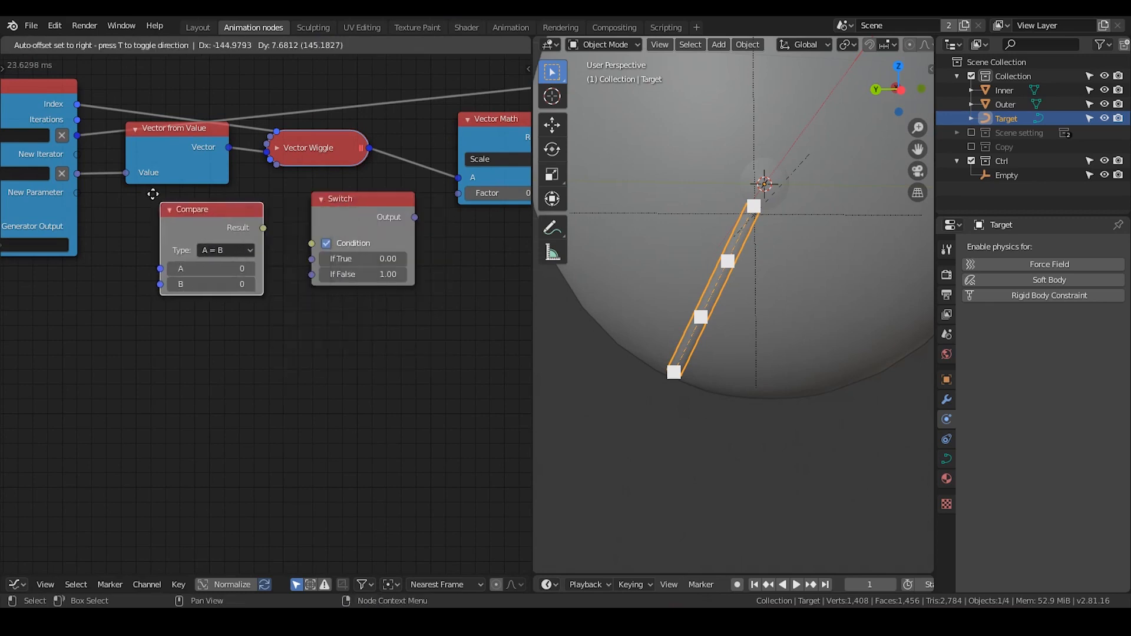
{"action": "left_click", "coordinate": [149, 183]}
{"action": "middle_click_drag", "start_coordinate": [176, 216], "coordinate": [188, 216]}
{"action": "left_click_drag", "start_coordinate": [219, 202], "coordinate": [242, 213]}
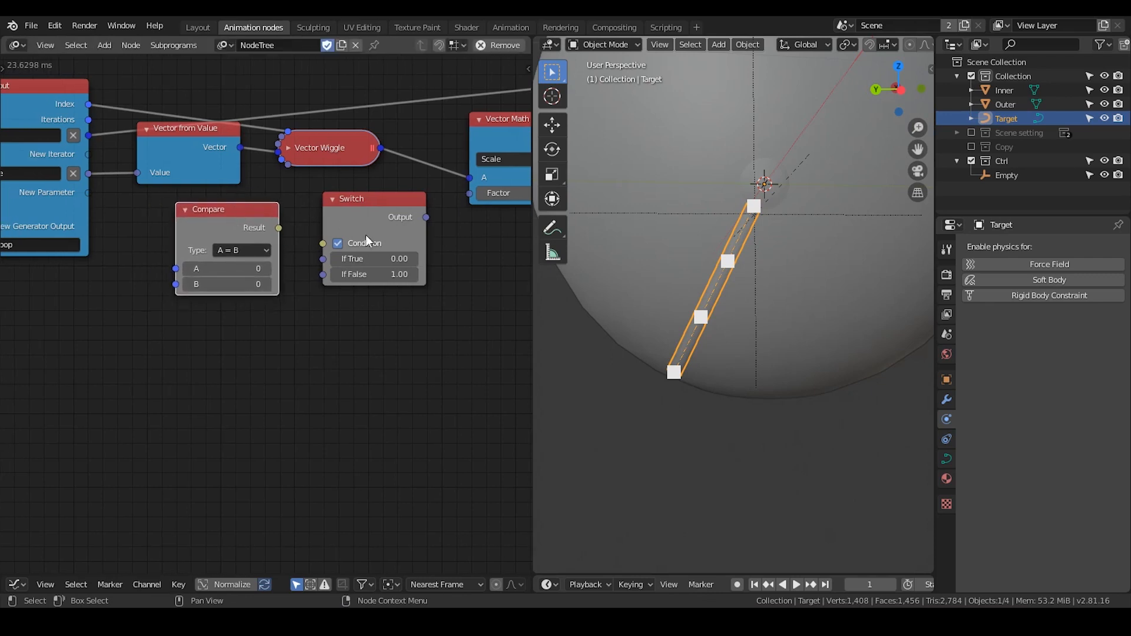
Step: Space out Compare and Switch, then link Compare's Result to Switch's Condition and Switch's Output to the Scale node's Factor
{"action": "left_click_drag", "start_coordinate": [368, 207], "coordinate": [385, 207]}
{"action": "left_click_drag", "start_coordinate": [216, 216], "coordinate": [241, 216]}
{"action": "middle_click_drag", "start_coordinate": [218, 243], "coordinate": [247, 249]}
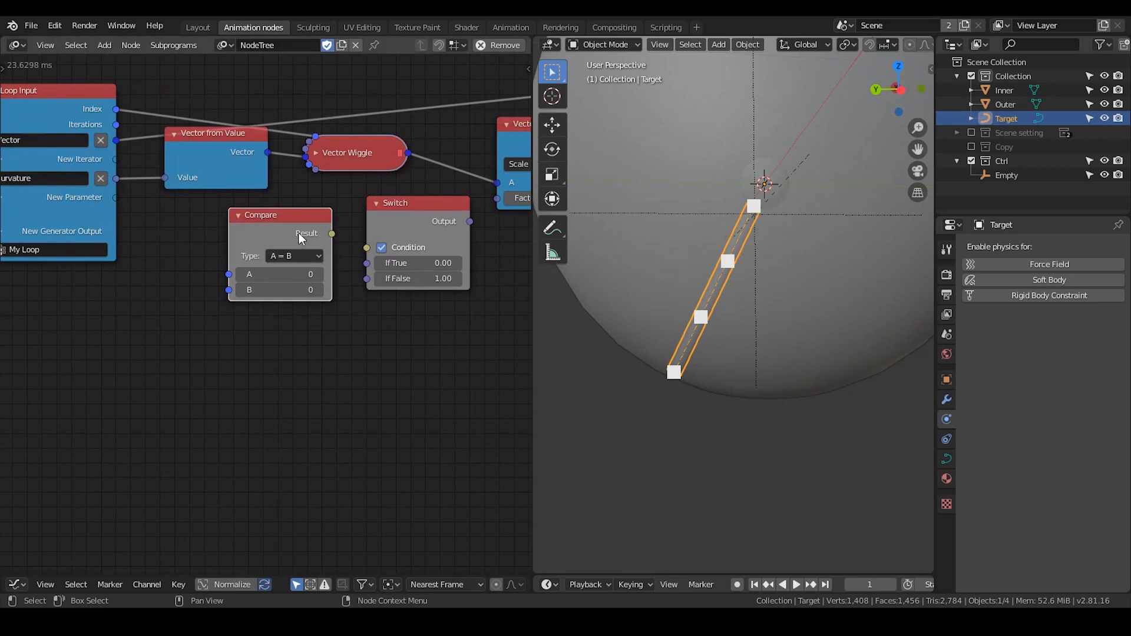
{"action": "left_click_drag", "start_coordinate": [332, 234], "coordinate": [366, 248]}
{"action": "left_click_drag", "start_coordinate": [469, 221], "coordinate": [499, 196]}
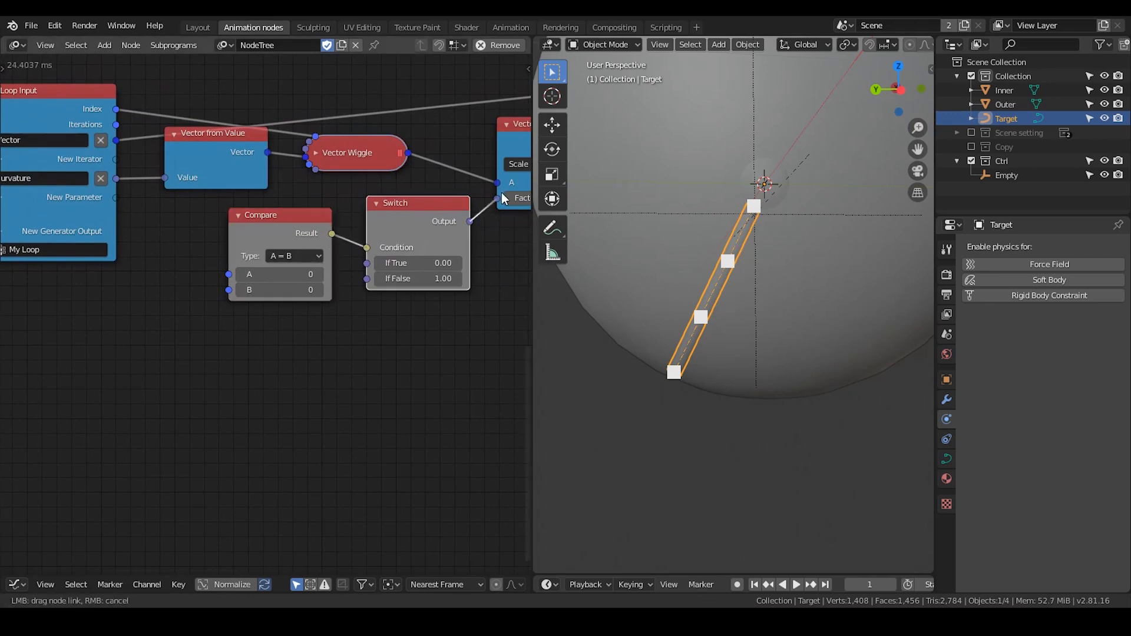
Step: Move the Loop Input node farther from Vector from Value and nudge the Compare node toward it
{"action": "middle_click_drag", "start_coordinate": [342, 232], "coordinate": [418, 242]}
{"action": "scroll", "coordinate": [331, 238], "scroll_direction": "up", "scroll_amount": 1}
{"action": "left_click_drag", "start_coordinate": [166, 232], "coordinate": [101, 233]}
{"action": "middle_click_drag", "start_coordinate": [198, 249], "coordinate": [236, 258]}
{"action": "left_click_drag", "start_coordinate": [362, 239], "coordinate": [353, 238]}
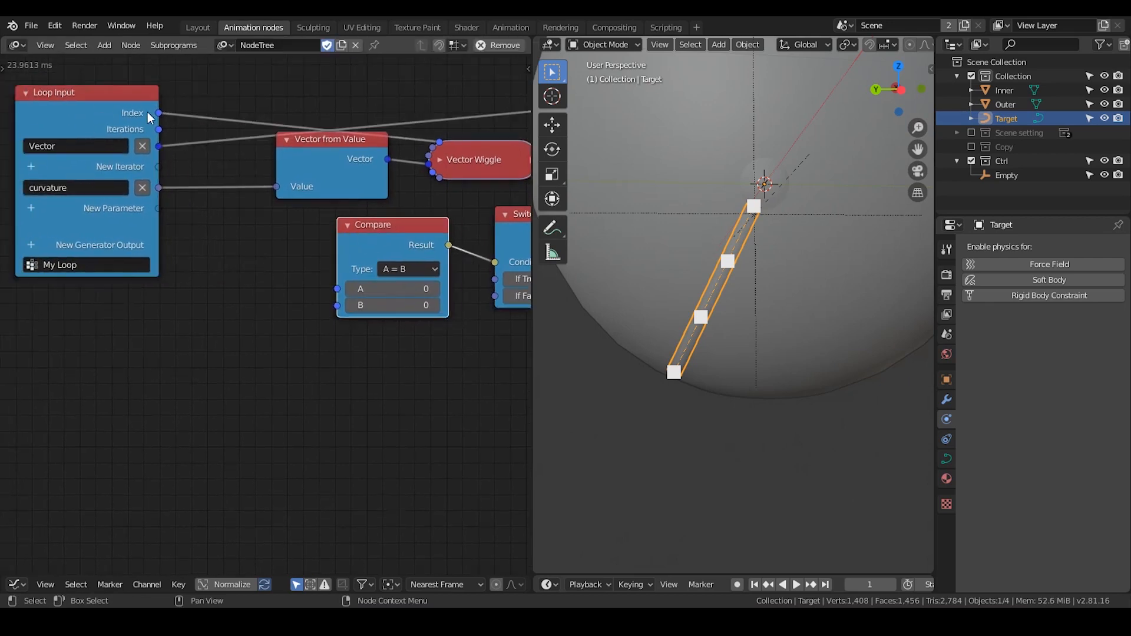
Step: Connect the Loop Input node's Index output to the Compare node's A input
{"action": "left_click_drag", "start_coordinate": [158, 112], "coordinate": [224, 115]}
{"action": "left_click_drag", "start_coordinate": [268, 190], "coordinate": [289, 247]}
{"action": "middle_click_drag", "start_coordinate": [284, 247], "coordinate": [289, 313]}
{"action": "scroll", "coordinate": [291, 283], "scroll_direction": "down", "scroll_amount": 3}
{"action": "middle_click_drag", "start_coordinate": [292, 257], "coordinate": [268, 217]}
{"action": "scroll", "coordinate": [320, 216], "scroll_direction": "up", "scroll_amount": 2}
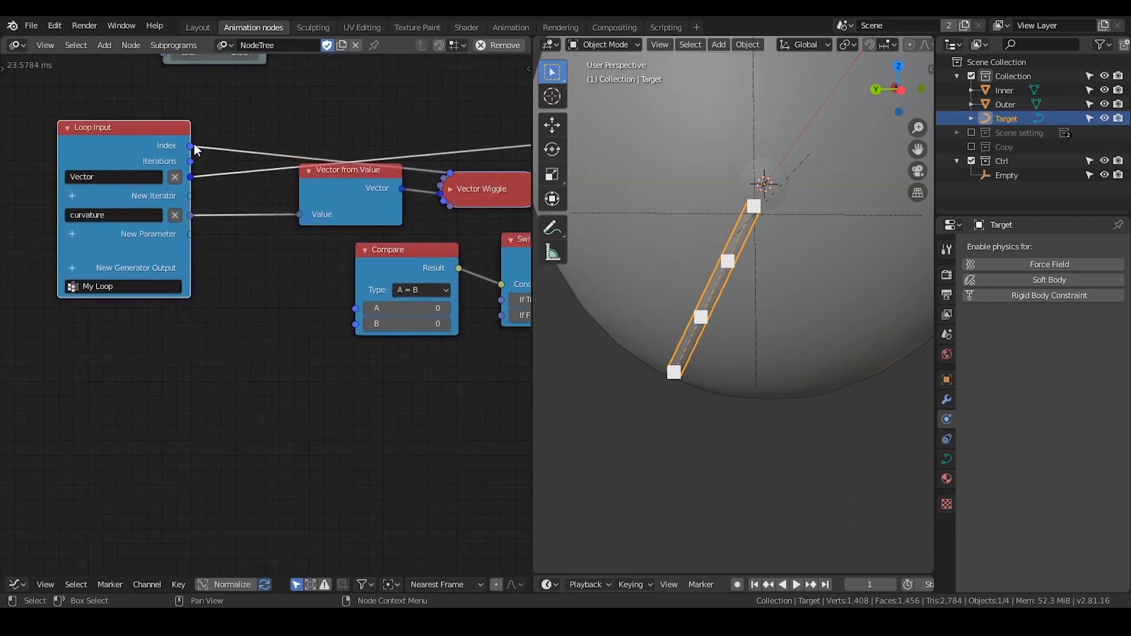
{"action": "left_click_drag", "start_coordinate": [195, 148], "coordinate": [396, 172]}
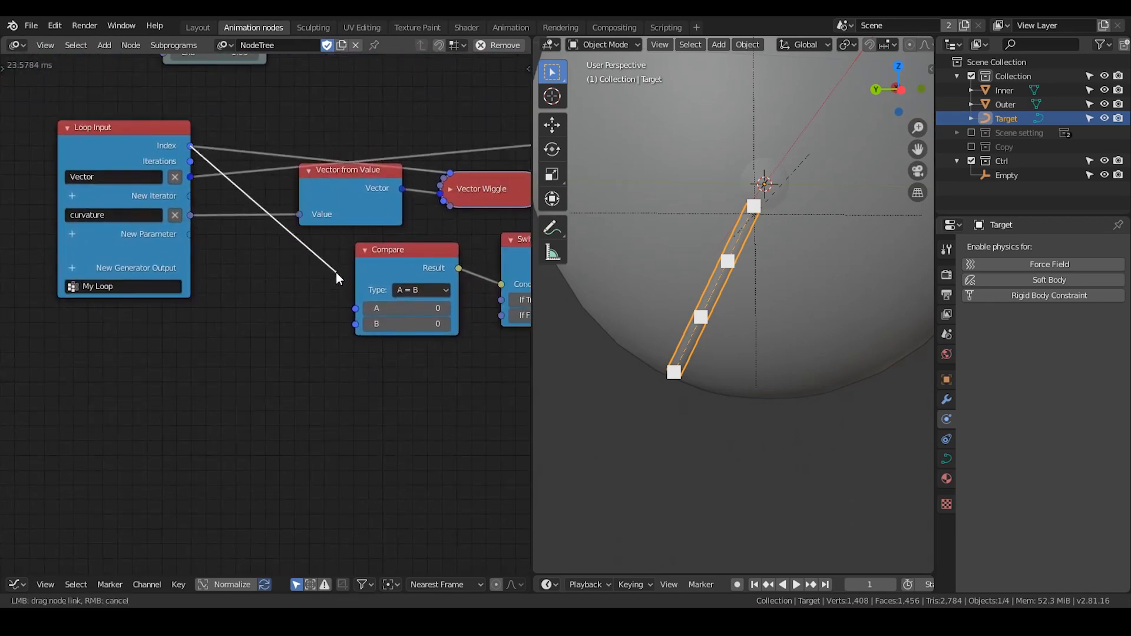
{"action": "left_click_drag", "start_coordinate": [336, 272], "coordinate": [336, 278]}
{"action": "left_click", "coordinate": [148, 134]}
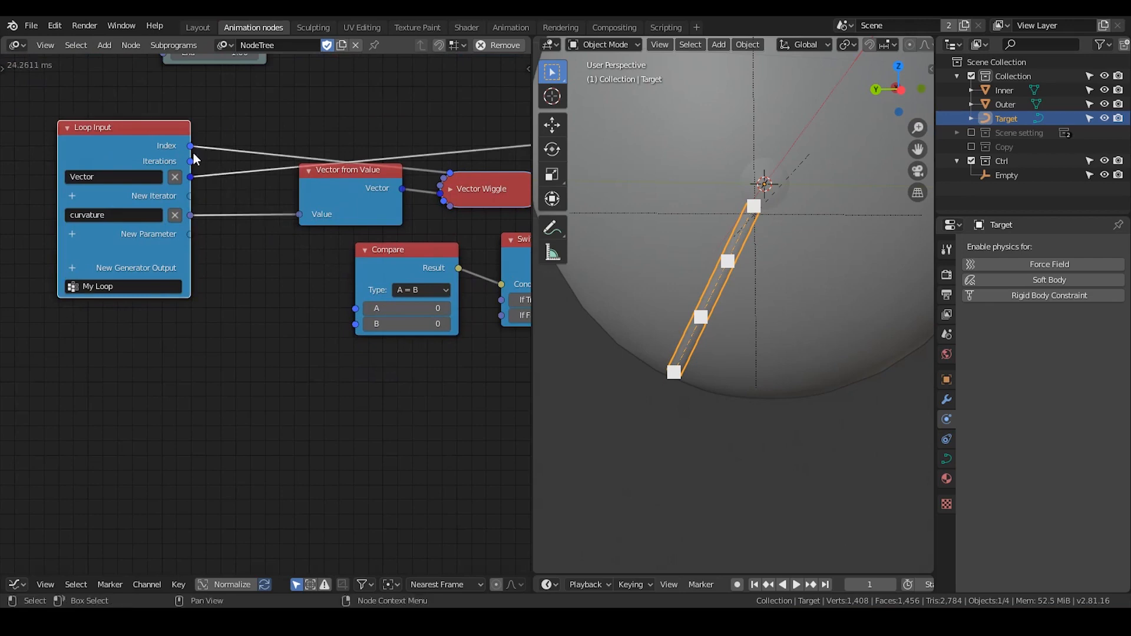
{"action": "left_click_drag", "start_coordinate": [192, 147], "coordinate": [261, 223]}
{"action": "left_click_drag", "start_coordinate": [218, 155], "coordinate": [259, 202]}
{"action": "left_click_drag", "start_coordinate": [354, 317], "coordinate": [356, 308]}
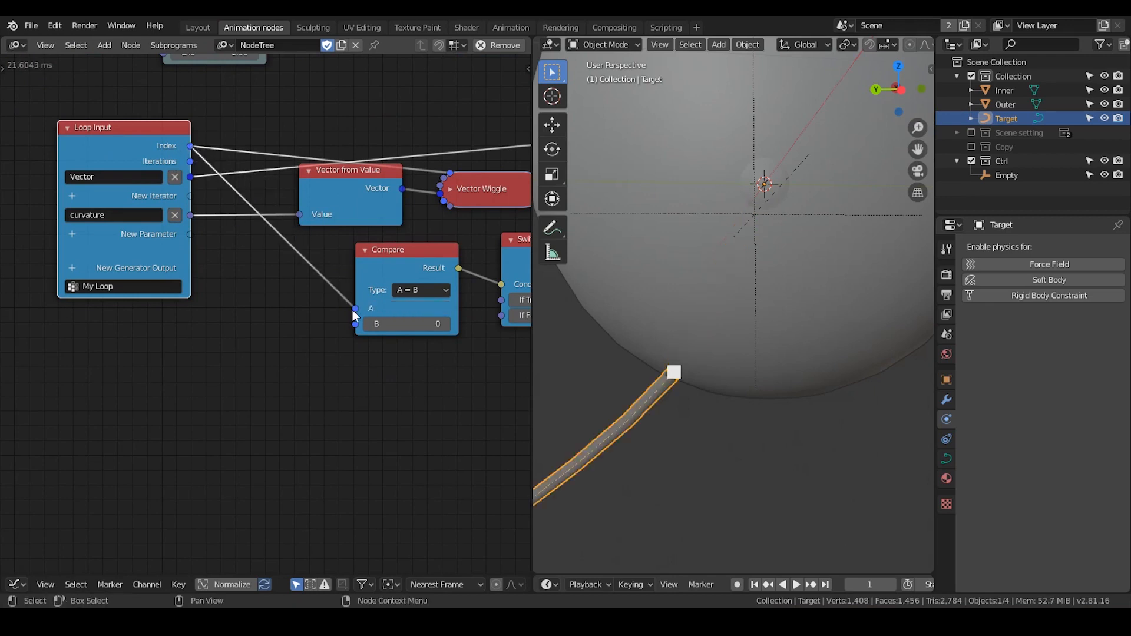
Step: Reduce the My Loop curvature to bring the Target curve back inside the Outer sphere
{"action": "middle_click_drag", "start_coordinate": [336, 301], "coordinate": [250, 280]}
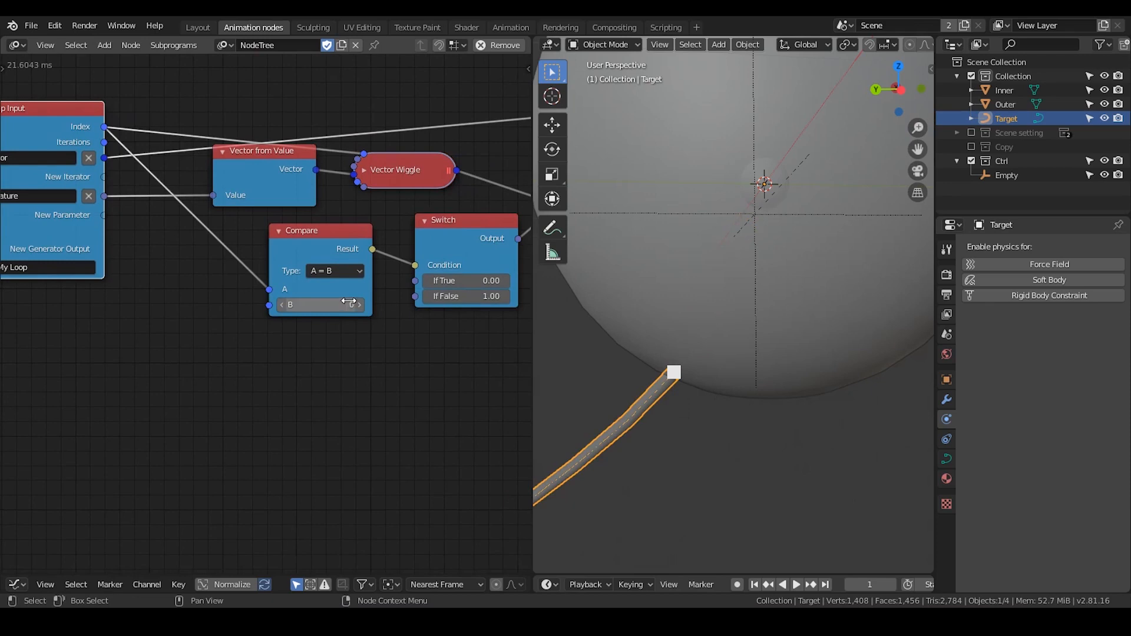
{"action": "middle_click_drag", "start_coordinate": [349, 301], "coordinate": [331, 344]}
{"action": "middle_click_drag", "start_coordinate": [695, 348], "coordinate": [679, 403]}
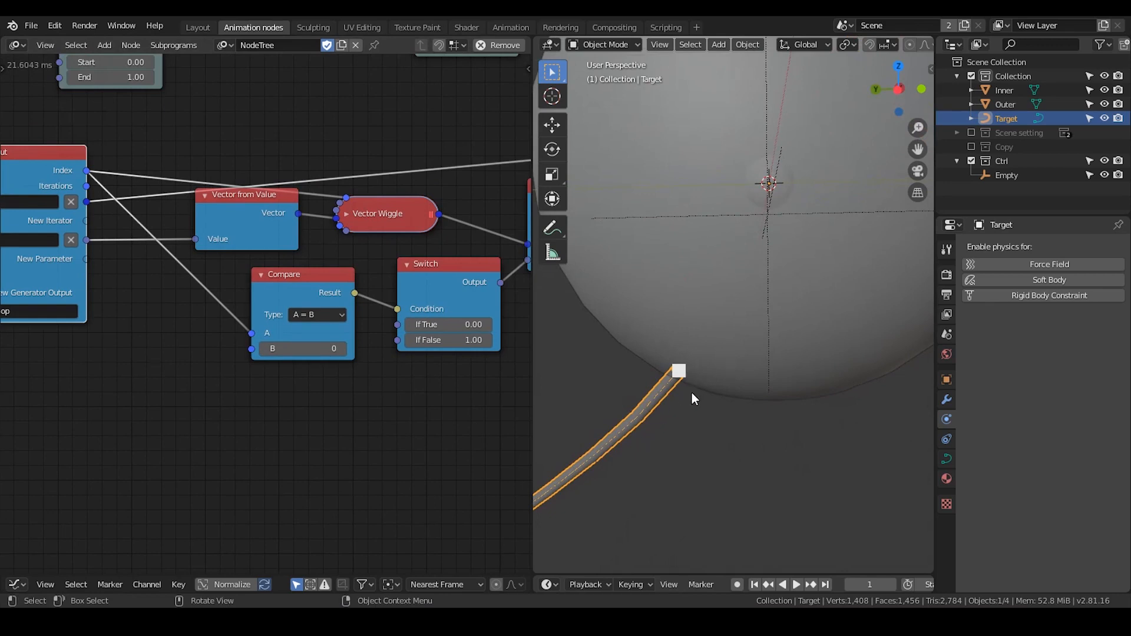
{"action": "middle_click_drag", "start_coordinate": [276, 139], "coordinate": [254, 307]}
{"action": "mouse_move", "coordinate": [288, 198]}
{"action": "left_mouse_down"}
{"action": "mouse_move", "coordinate": [253, 198]}
{"action": "mouse_move", "coordinate": [286, 192]}
{"action": "mouse_move", "coordinate": [270, 191]}
{"action": "left_mouse_up"}
Step: Move the Add Vector Math node and the My Loop Vector List output farther from the Scale node to make room
{"action": "middle_click_drag", "start_coordinate": [351, 335], "coordinate": [193, 212]}
{"action": "scroll", "coordinate": [317, 266], "scroll_direction": "down", "scroll_amount": 3}
{"action": "middle_click_drag", "start_coordinate": [317, 266], "coordinate": [274, 256]}
{"action": "left_click_drag", "start_coordinate": [405, 172], "coordinate": [463, 169]}
{"action": "middle_click_drag", "start_coordinate": [434, 186], "coordinate": [180, 204]}
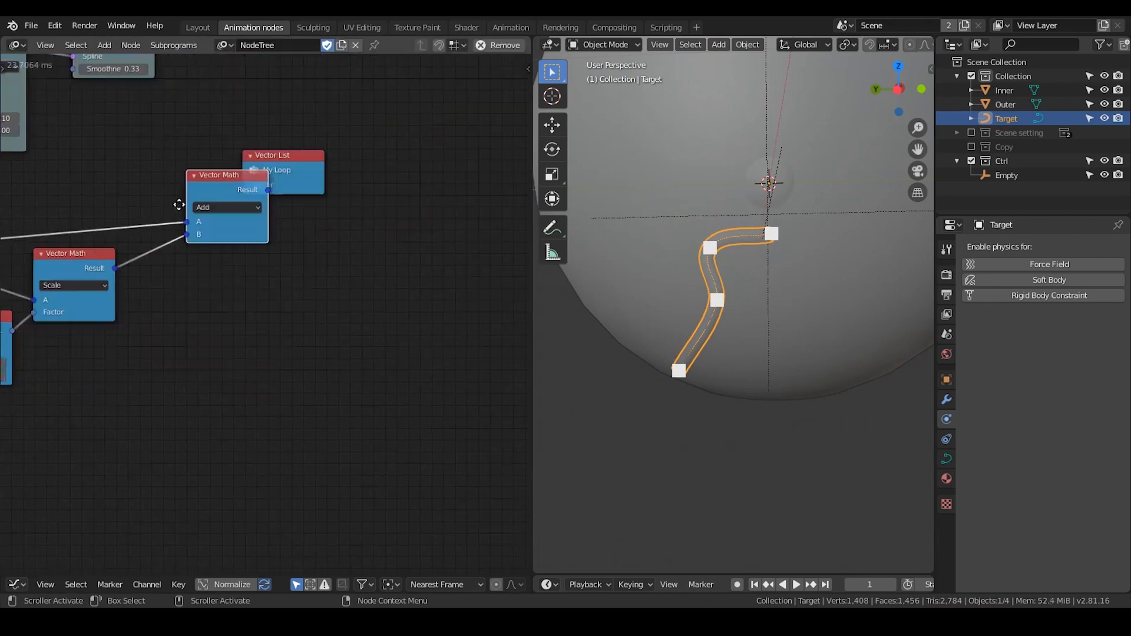
{"action": "left_click_drag", "start_coordinate": [292, 169], "coordinate": [387, 151]}
{"action": "middle_click_drag", "start_coordinate": [238, 190], "coordinate": [382, 130]}
Step: Duplicate the Scale Vector Math node and insert the copy between the Scale and Add nodes
{"action": "left_click", "coordinate": [211, 200]}
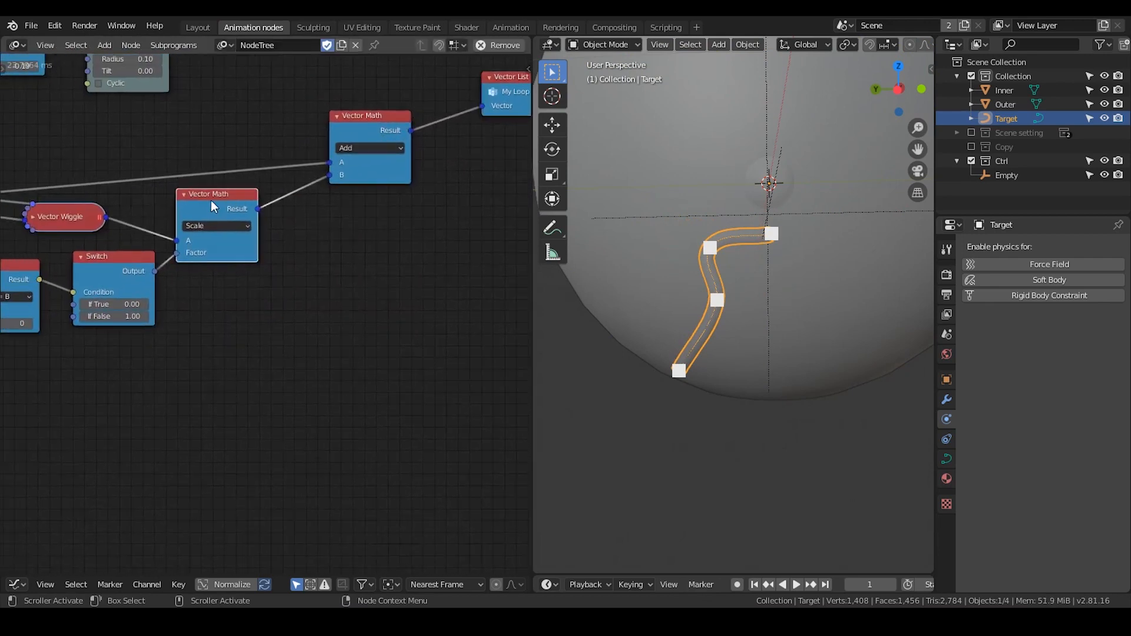
{"action": "key", "text": "shift+d"}
{"action": "left_click", "coordinate": [302, 191]}
Step: Duplicate the linked Compare and Switch pair, connect the copied Switch's Output to the second Scale's Factor, and save the file
{"action": "middle_click_drag", "start_coordinate": [85, 268], "coordinate": [226, 213]}
{"action": "left_click", "coordinate": [253, 203]}
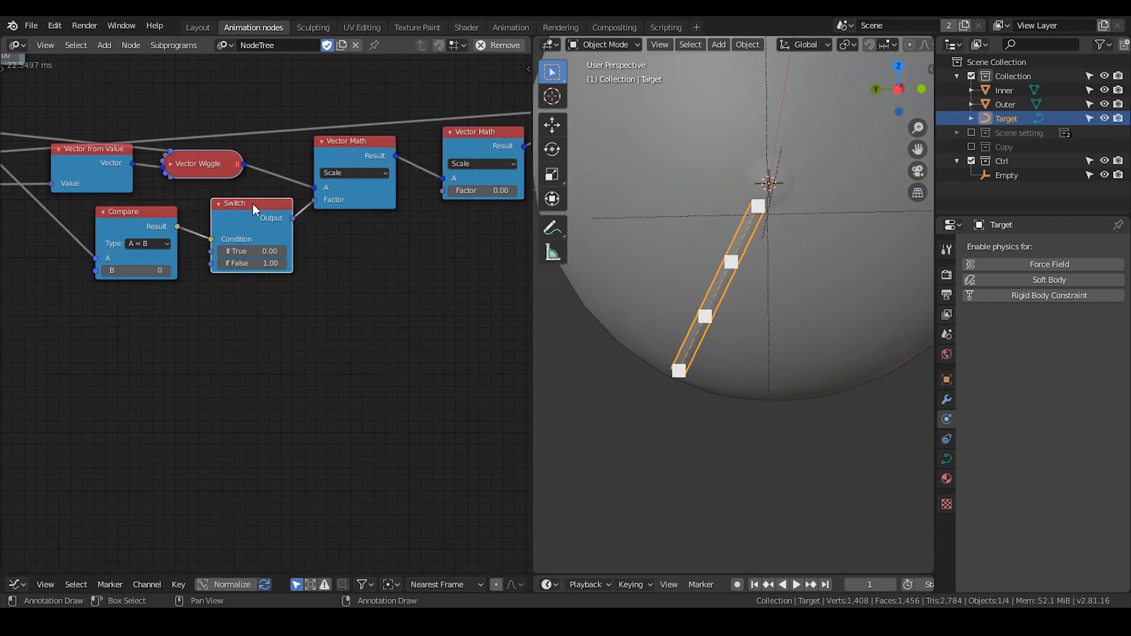
{"action": "left_click", "coordinate": [166, 218], "text": "shift"}
{"action": "key", "text": "shift+d"}
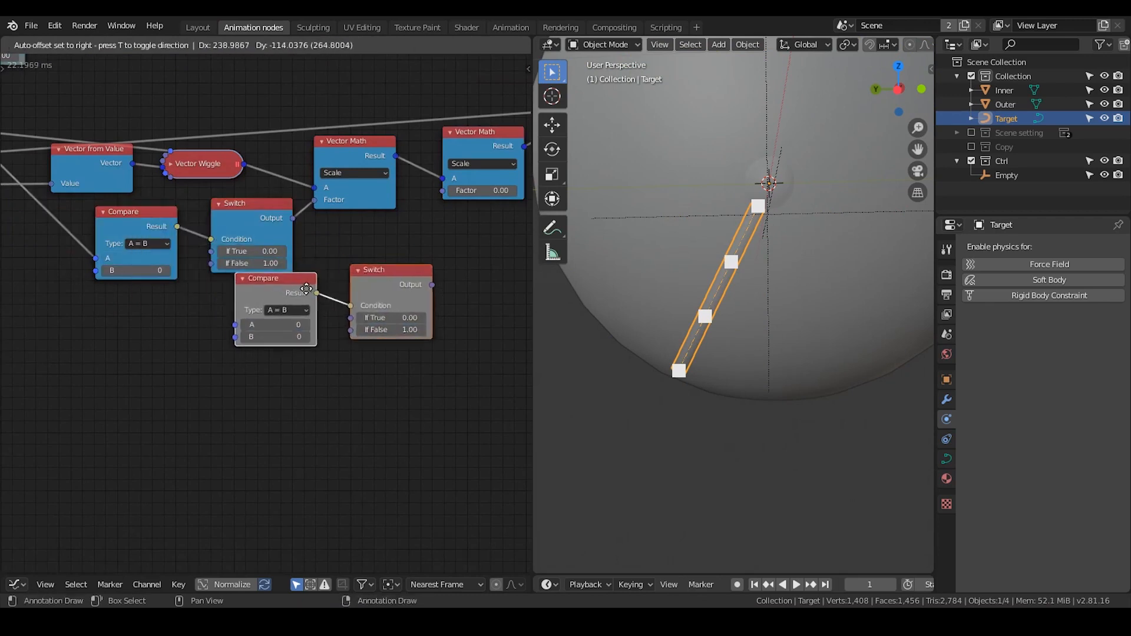
{"action": "left_click_drag", "start_coordinate": [418, 287], "coordinate": [442, 192]}
{"action": "key", "text": "ctrl+s"}
Step: Move the duplicated Compare node away from its Switch, beneath the original Compare and Switch nodes
{"action": "middle_click_drag", "start_coordinate": [319, 255], "coordinate": [404, 218]}
{"action": "left_click_drag", "start_coordinate": [363, 250], "coordinate": [323, 261]}
{"action": "middle_click_drag", "start_coordinate": [259, 266], "coordinate": [303, 283]}
{"action": "left_click_drag", "start_coordinate": [347, 283], "coordinate": [359, 291]}
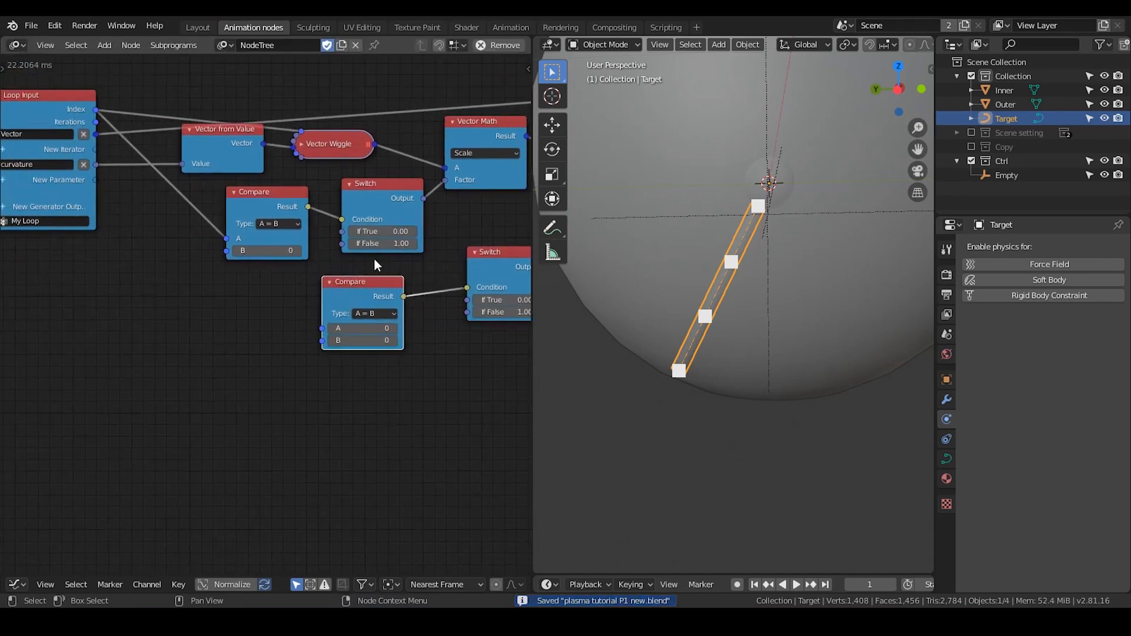
{"action": "middle_click_drag", "start_coordinate": [336, 309], "coordinate": [358, 295]}
{"action": "scroll", "coordinate": [204, 250], "scroll_direction": "up", "scroll_amount": 1}
{"action": "middle_click_drag", "start_coordinate": [205, 250], "coordinate": [246, 273]}
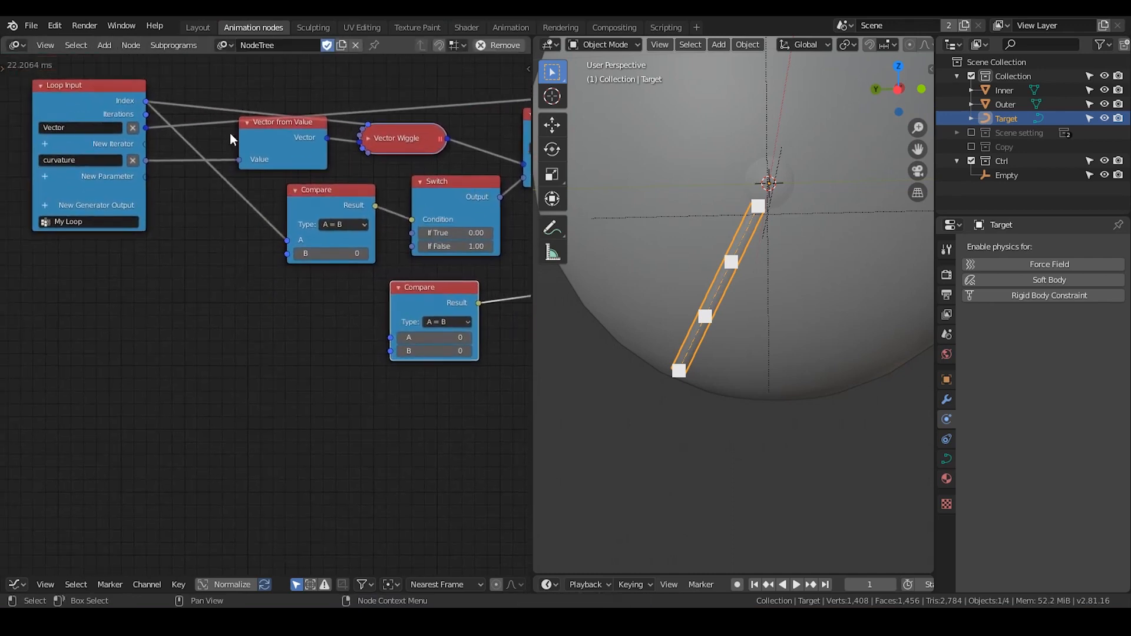
{"action": "middle_click_drag", "start_coordinate": [380, 298], "coordinate": [353, 291]}
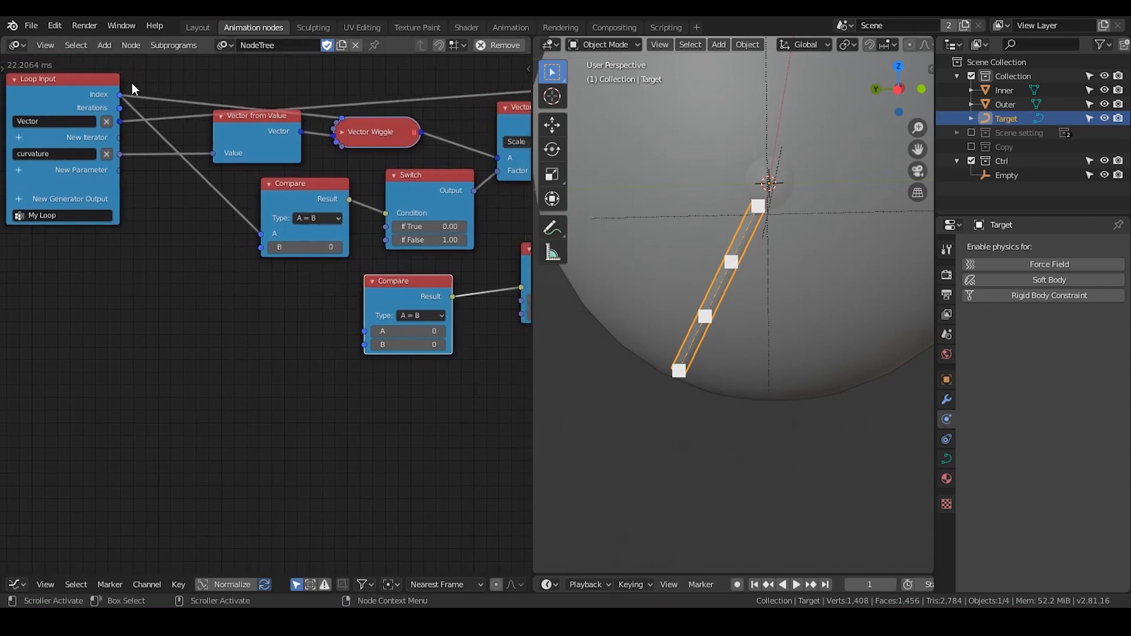
{"action": "scroll", "coordinate": [95, 153], "scroll_direction": "up", "scroll_amount": 1}
{"action": "middle_click_drag", "start_coordinate": [100, 129], "coordinate": [114, 154]}
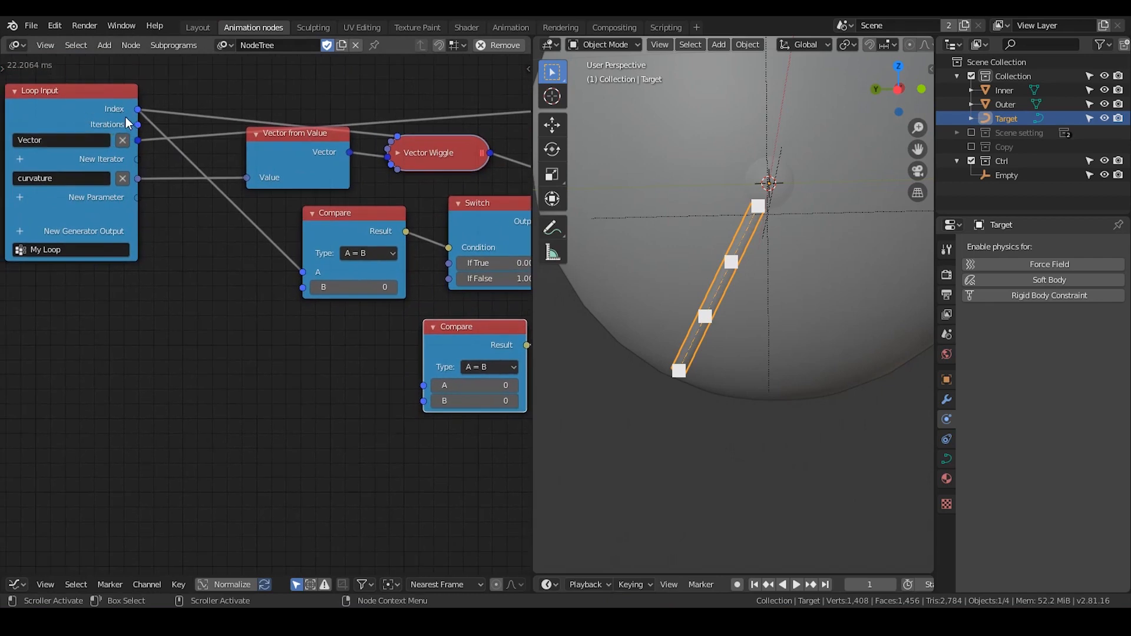
{"action": "left_click", "coordinate": [355, 216]}
{"action": "key", "text": "shift+d"}
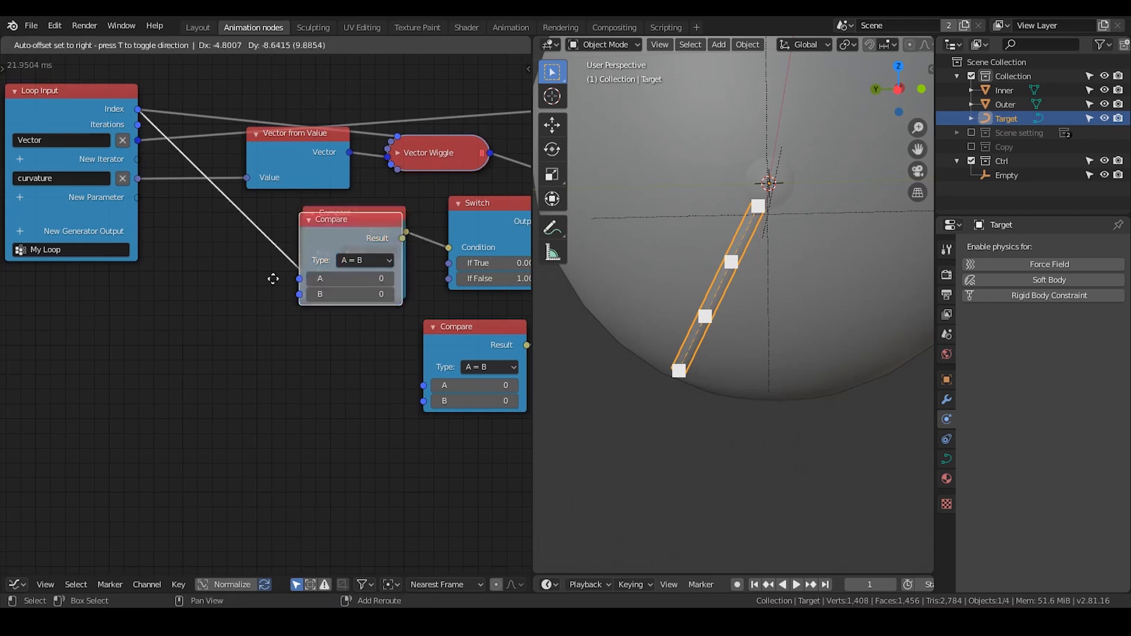
{"action": "key", "text": "Escape"}
{"action": "key", "text": "Delete"}
Step: Add a Math node below the first Compare node, set it to Subtract, and set B to 1
{"action": "key", "text": "ctrl+a"}
{"action": "type", "text": "math"}
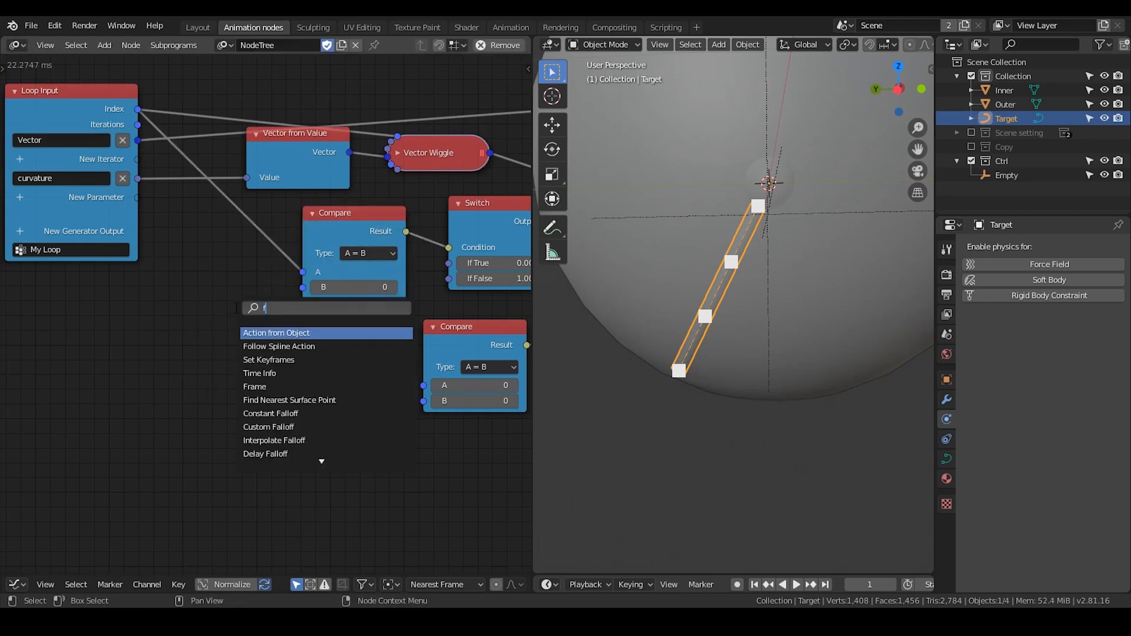
{"action": "key", "text": "Return"}
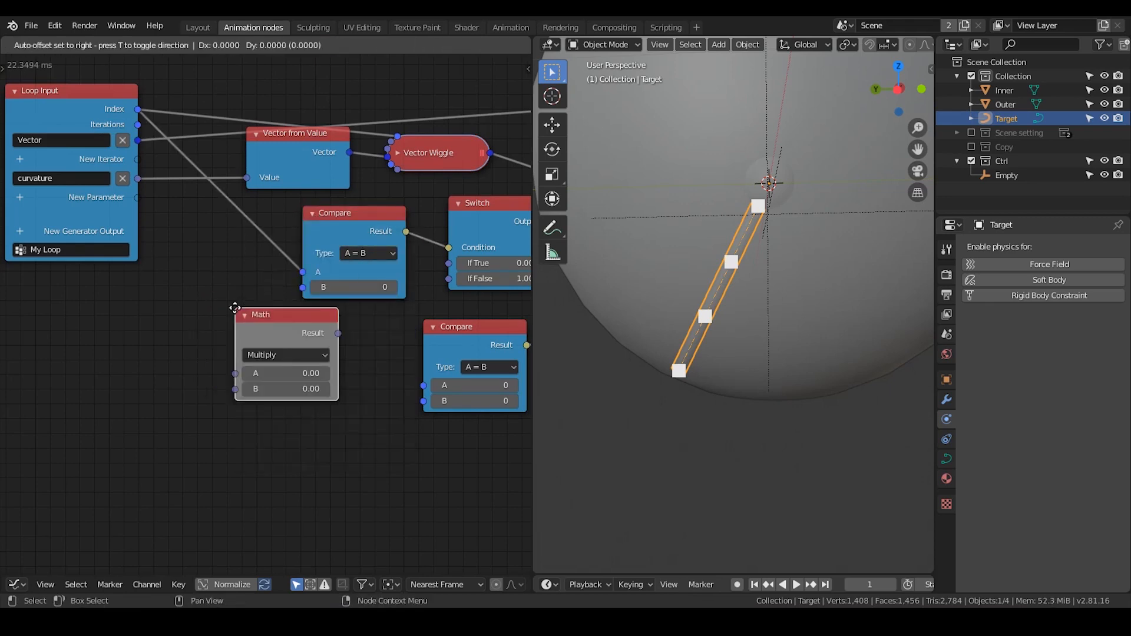
{"action": "left_click", "coordinate": [234, 307]}
{"action": "left_click", "coordinate": [280, 356]}
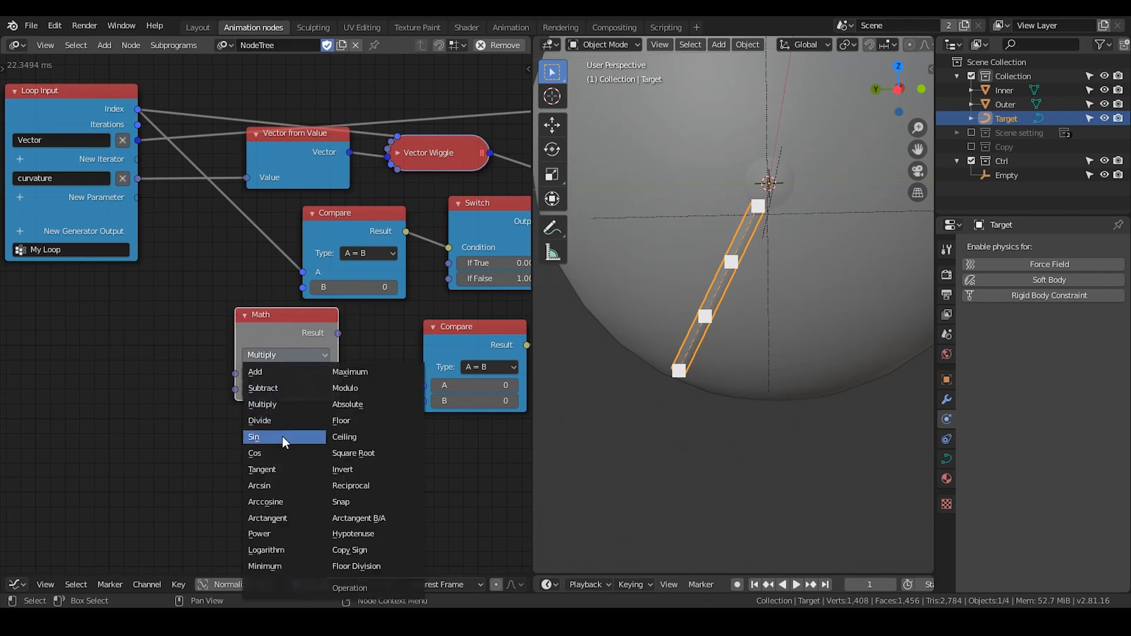
{"action": "left_click", "coordinate": [281, 388]}
{"action": "left_click", "coordinate": [282, 388]}
{"action": "type", "text": "1"}
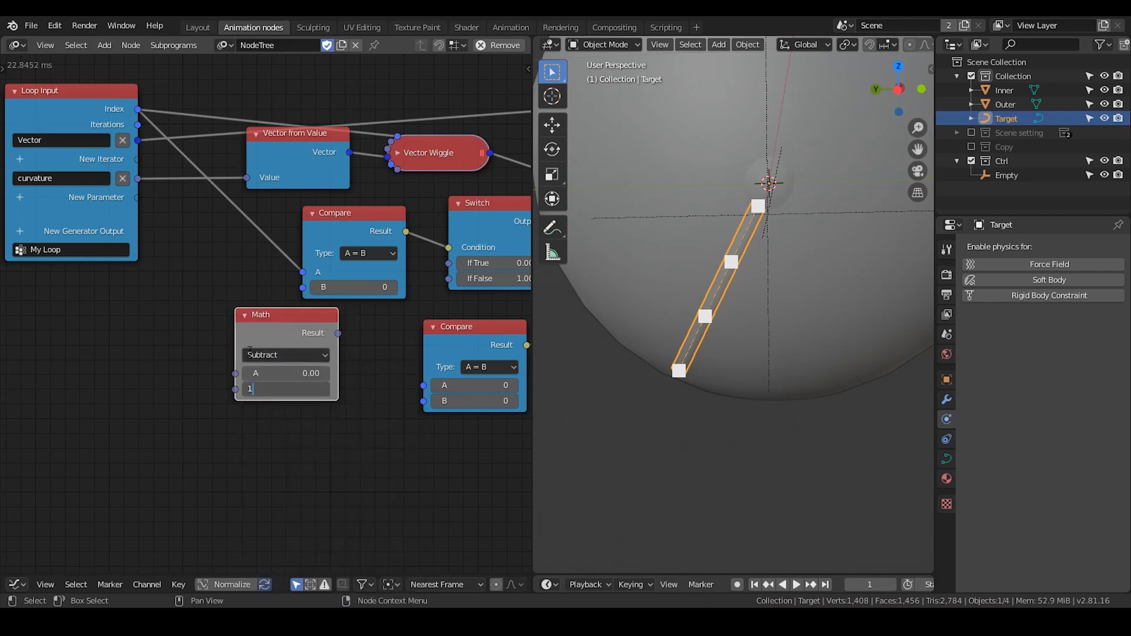
Step: Connect the Loop Input node's Iterations output to the Subtract node's A input
{"action": "middle_click_drag", "start_coordinate": [200, 302], "coordinate": [244, 324]}
{"action": "left_click_drag", "start_coordinate": [183, 131], "coordinate": [281, 404]}
{"action": "left_click_drag", "start_coordinate": [341, 337], "coordinate": [350, 335]}
{"action": "middle_click_drag", "start_coordinate": [357, 347], "coordinate": [352, 340]}
{"action": "left_click_drag", "start_coordinate": [177, 138], "coordinate": [206, 192]}
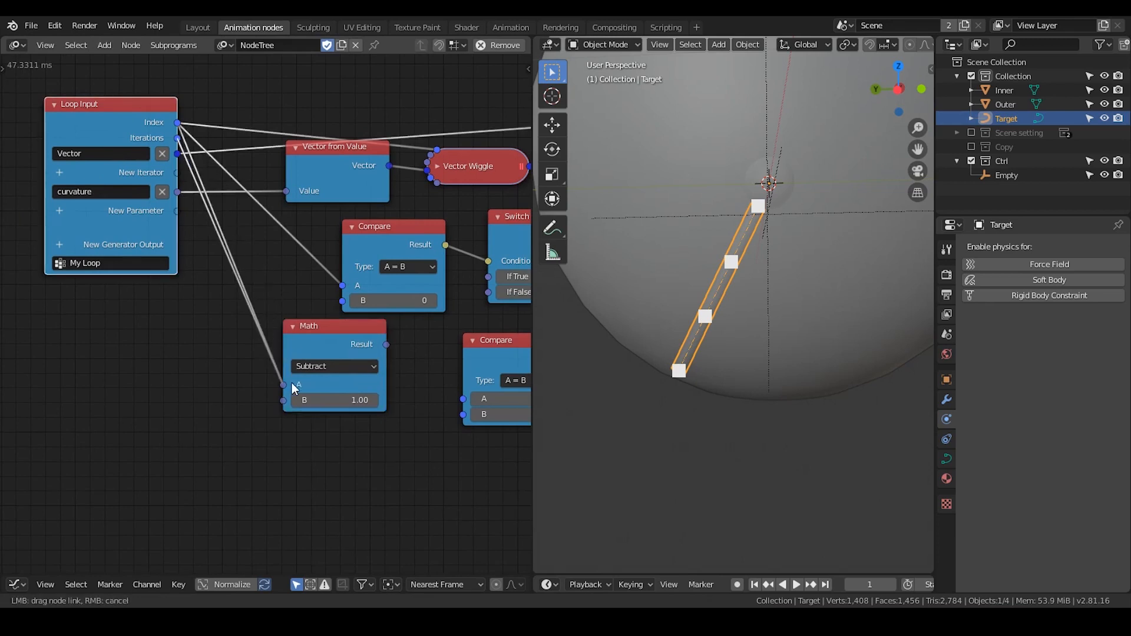
{"action": "left_click_drag", "start_coordinate": [291, 383], "coordinate": [288, 384]}
Step: Reposition the Subtract and second Compare nodes, then link Subtract's Result to Compare's B and Loop Input's Index to its A
{"action": "left_click_drag", "start_coordinate": [360, 342], "coordinate": [340, 378]}
{"action": "left_click_drag", "start_coordinate": [421, 392], "coordinate": [461, 414]}
{"action": "middle_click_drag", "start_coordinate": [450, 414], "coordinate": [366, 405]}
{"action": "left_click_drag", "start_coordinate": [416, 347], "coordinate": [385, 344]}
{"action": "left_click_drag", "start_coordinate": [92, 114], "coordinate": [351, 383]}
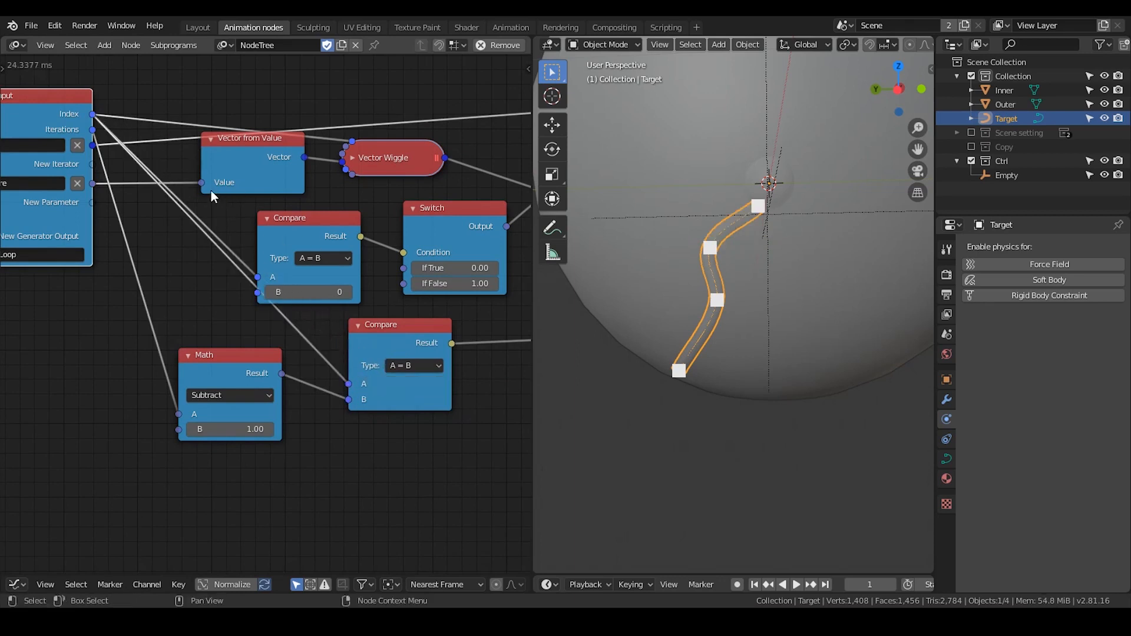
Step: Insert a reroute point on the Index links to both Compare nodes and place it just before them
{"action": "right_click_drag", "start_coordinate": [196, 207], "coordinate": [181, 248], "text": "shift"}
{"action": "left_click_drag", "start_coordinate": [192, 222], "coordinate": [223, 289]}
{"action": "middle_click_drag", "start_coordinate": [275, 327], "coordinate": [181, 348]}
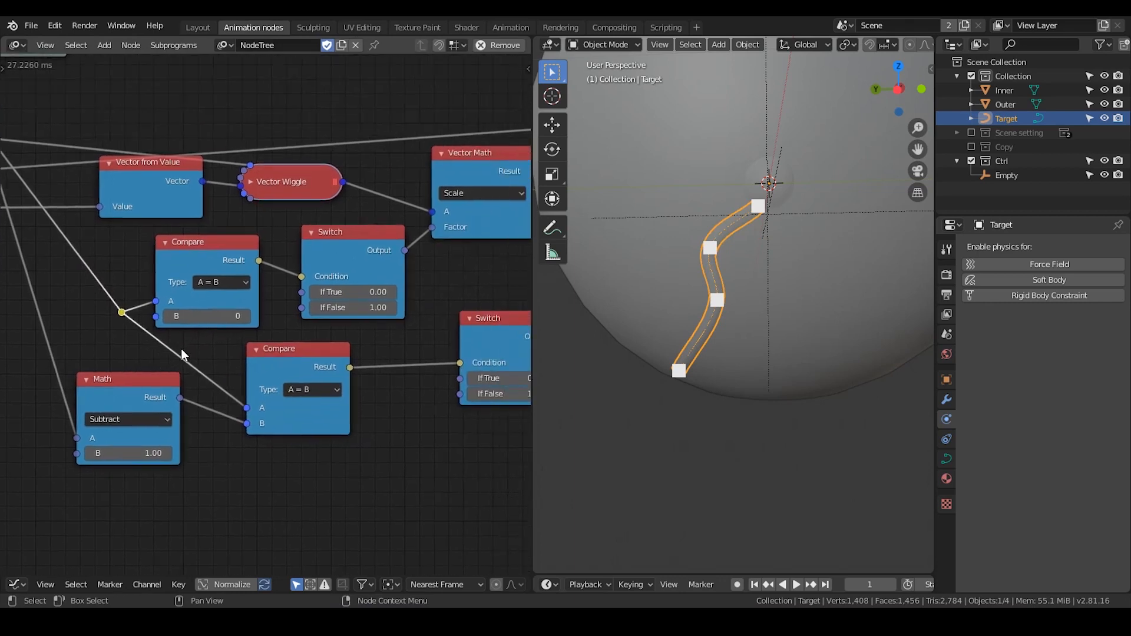
Step: Set the curvature of the blue My Loop Invoke Subprogram node to -0.16
{"action": "scroll", "coordinate": [182, 346], "scroll_direction": "down", "scroll_amount": 2}
{"action": "middle_click_drag", "start_coordinate": [195, 295], "coordinate": [236, 276]}
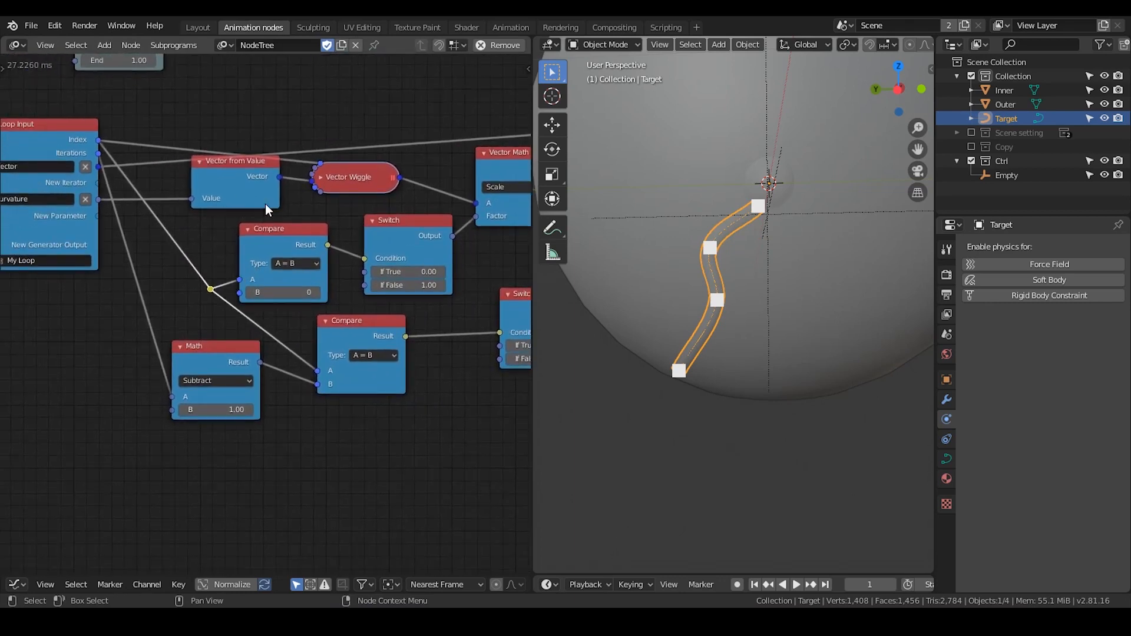
{"action": "middle_click_drag", "start_coordinate": [265, 204], "coordinate": [215, 243]}
{"action": "scroll", "coordinate": [302, 222], "scroll_direction": "down", "scroll_amount": 3}
{"action": "middle_click_drag", "start_coordinate": [303, 222], "coordinate": [156, 290]}
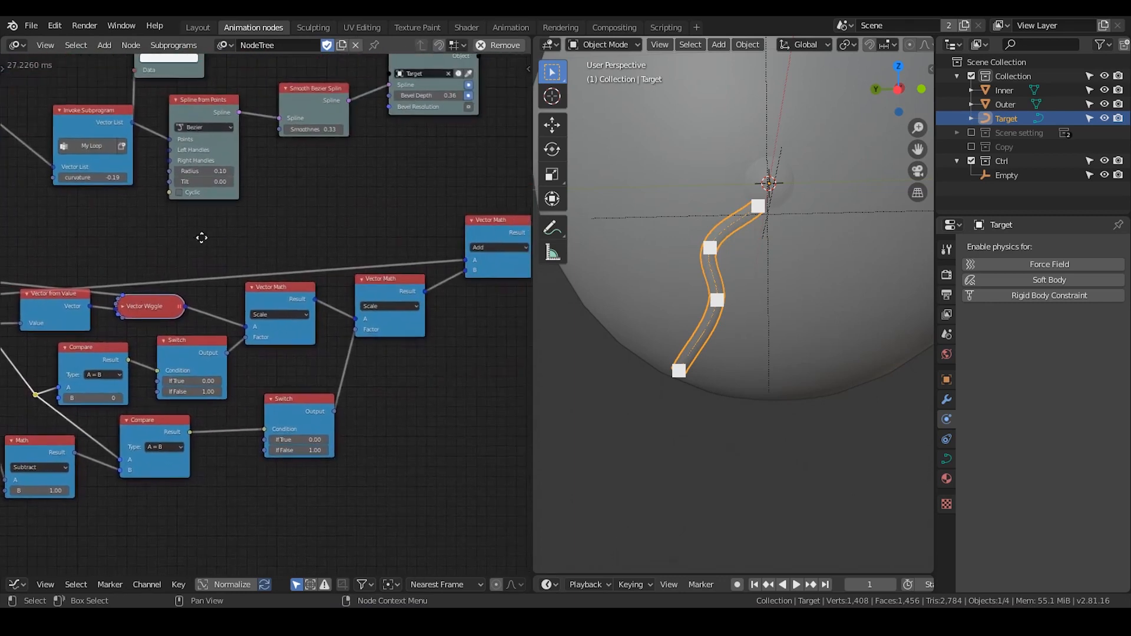
{"action": "middle_click_drag", "start_coordinate": [202, 238], "coordinate": [329, 348]}
{"action": "scroll", "coordinate": [329, 348], "scroll_direction": "up", "scroll_amount": 3}
{"action": "middle_click_drag", "start_coordinate": [271, 321], "coordinate": [370, 304]}
{"action": "scroll", "coordinate": [370, 304], "scroll_direction": "up", "scroll_amount": 3}
{"action": "mouse_move", "coordinate": [318, 250]}
{"action": "left_mouse_down"}
{"action": "mouse_move", "coordinate": [259, 250]}
{"action": "mouse_move", "coordinate": [415, 250]}
{"action": "mouse_move", "coordinate": [318, 250]}
{"action": "left_mouse_up"}
Step: Move the Loop Input node with the Value and Amount parameters down, clear of the Invoke Subprogram node it overlaps
{"action": "middle_click_drag", "start_coordinate": [220, 312], "coordinate": [335, 272]}
{"action": "scroll", "coordinate": [336, 272], "scroll_direction": "down", "scroll_amount": 10}
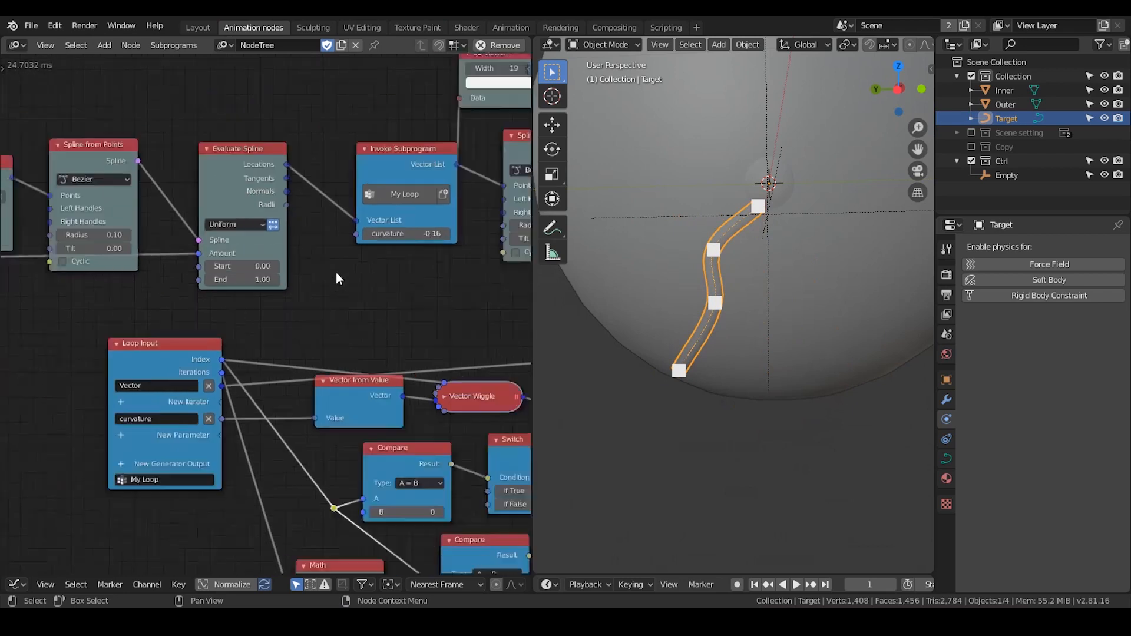
{"action": "middle_click_drag", "start_coordinate": [36, 320], "coordinate": [342, 301]}
{"action": "middle_click_drag", "start_coordinate": [5, 291], "coordinate": [303, 289]}
{"action": "middle_click_drag", "start_coordinate": [373, 271], "coordinate": [309, 315]}
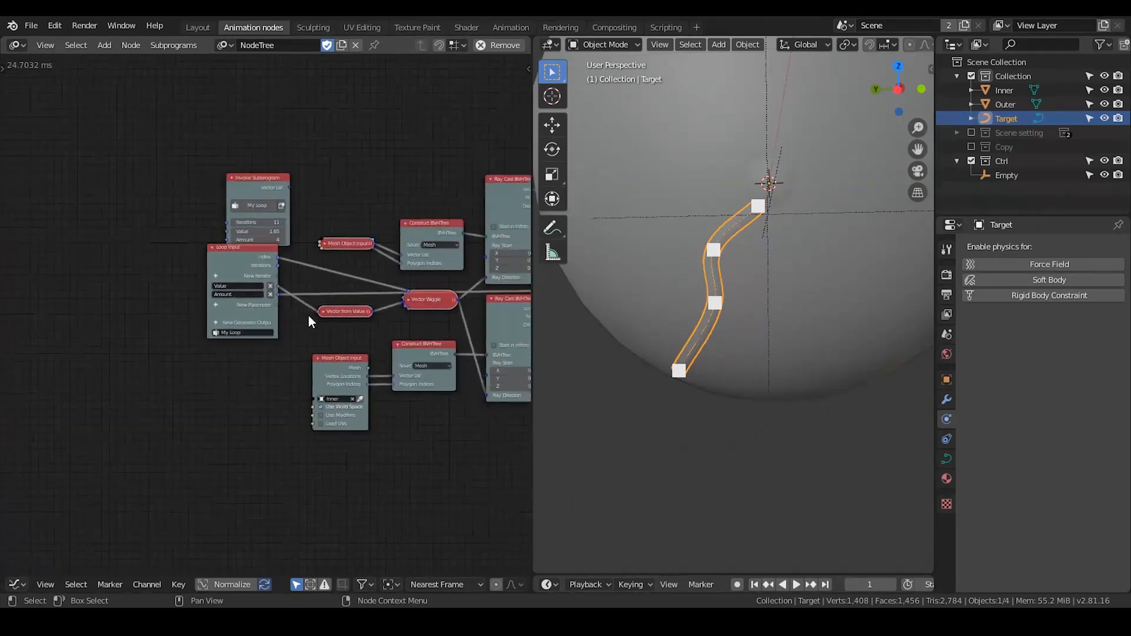
{"action": "scroll", "coordinate": [308, 316], "scroll_direction": "up", "scroll_amount": 4}
{"action": "middle_click_drag", "start_coordinate": [194, 271], "coordinate": [301, 324]}
{"action": "left_click_drag", "start_coordinate": [315, 292], "coordinate": [315, 311]}
{"action": "scroll", "coordinate": [372, 288], "scroll_direction": "up", "scroll_amount": 1}
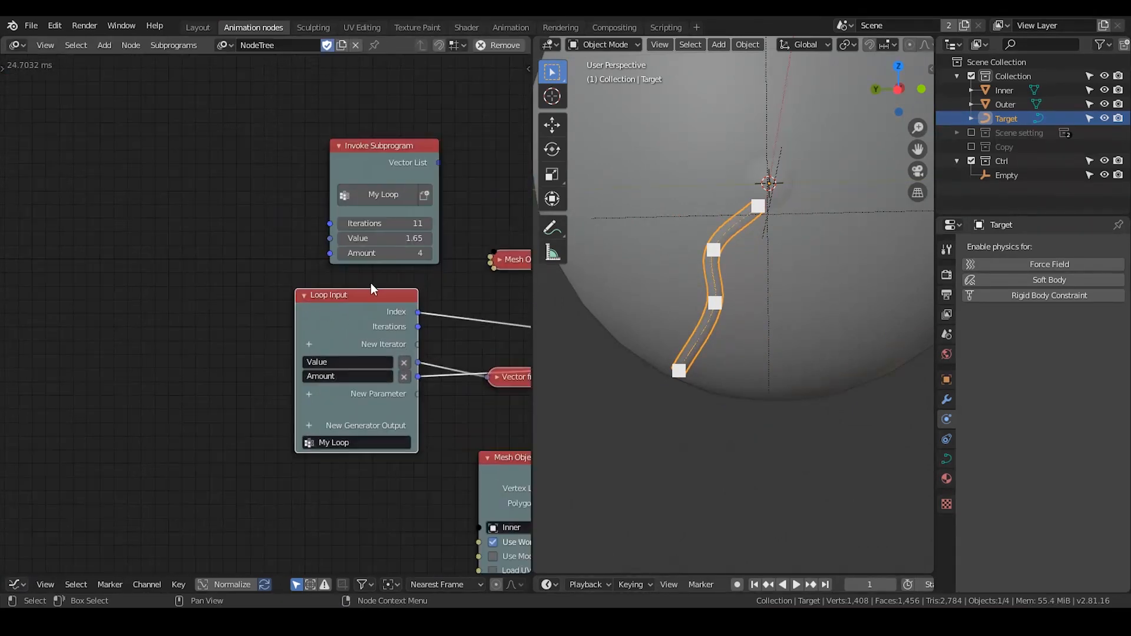
Step: Try an Amount of 12 and then 6 on the My Loop invoke node and inspect the resulting curve
{"action": "left_click_drag", "start_coordinate": [358, 252], "coordinate": [408, 252]}
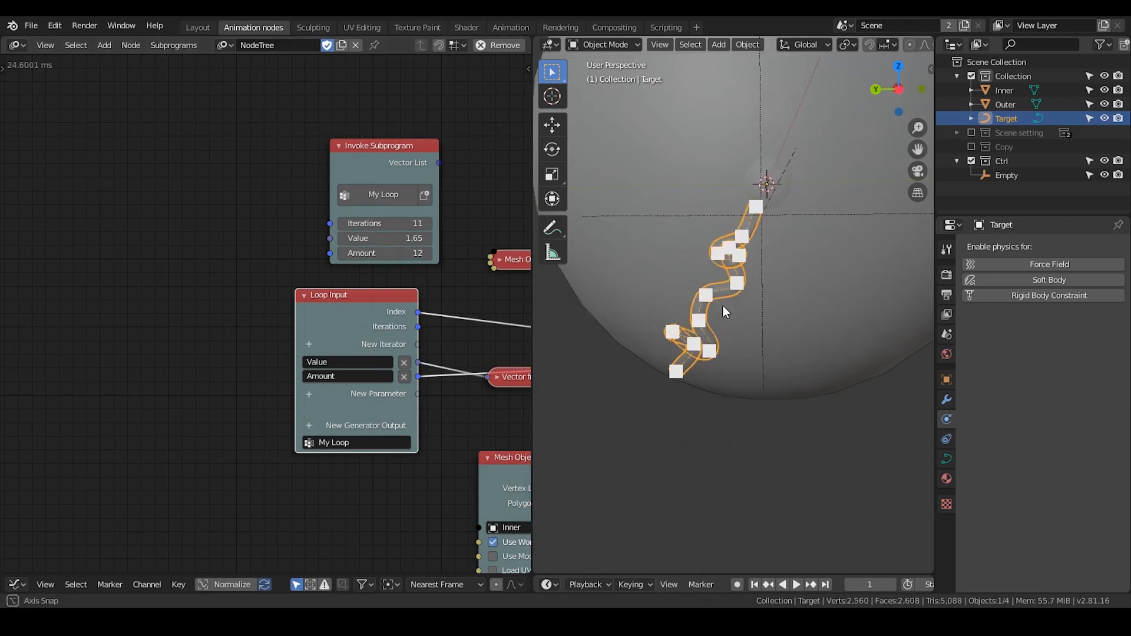
{"action": "scroll", "coordinate": [723, 306], "scroll_direction": "up", "scroll_amount": 2}
{"action": "middle_click_drag", "start_coordinate": [712, 304], "coordinate": [758, 286]}
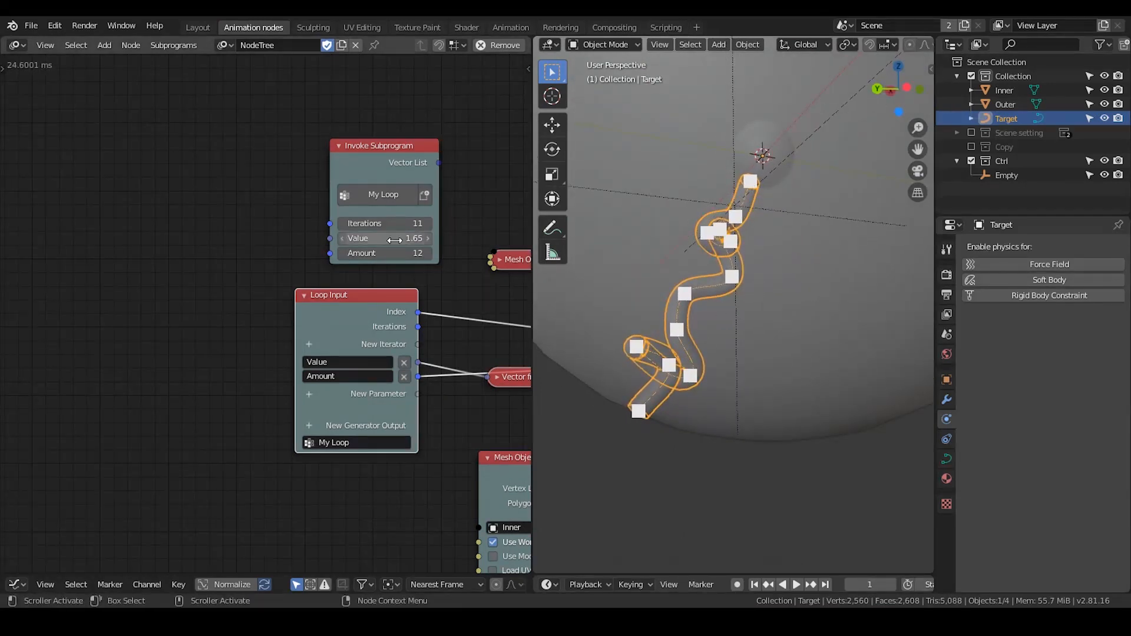
{"action": "mouse_move", "coordinate": [384, 253]}
{"action": "left_mouse_down"}
{"action": "mouse_move", "coordinate": [353, 253]}
{"action": "mouse_move", "coordinate": [380, 252]}
{"action": "mouse_move", "coordinate": [357, 253]}
{"action": "mouse_move", "coordinate": [368, 253]}
{"action": "left_mouse_up"}
Step: Shift the blue Invoke Subprogram node away from Spline from Points and set its curvature to 0.40
{"action": "middle_click_drag", "start_coordinate": [383, 274], "coordinate": [169, 250]}
{"action": "scroll", "coordinate": [286, 279], "scroll_direction": "down", "scroll_amount": 9}
{"action": "middle_click_drag", "start_coordinate": [483, 255], "coordinate": [247, 249]}
{"action": "scroll", "coordinate": [380, 292], "scroll_direction": "up", "scroll_amount": 5}
{"action": "middle_click_drag", "start_coordinate": [335, 283], "coordinate": [144, 248]}
{"action": "scroll", "coordinate": [243, 207], "scroll_direction": "up", "scroll_amount": 4}
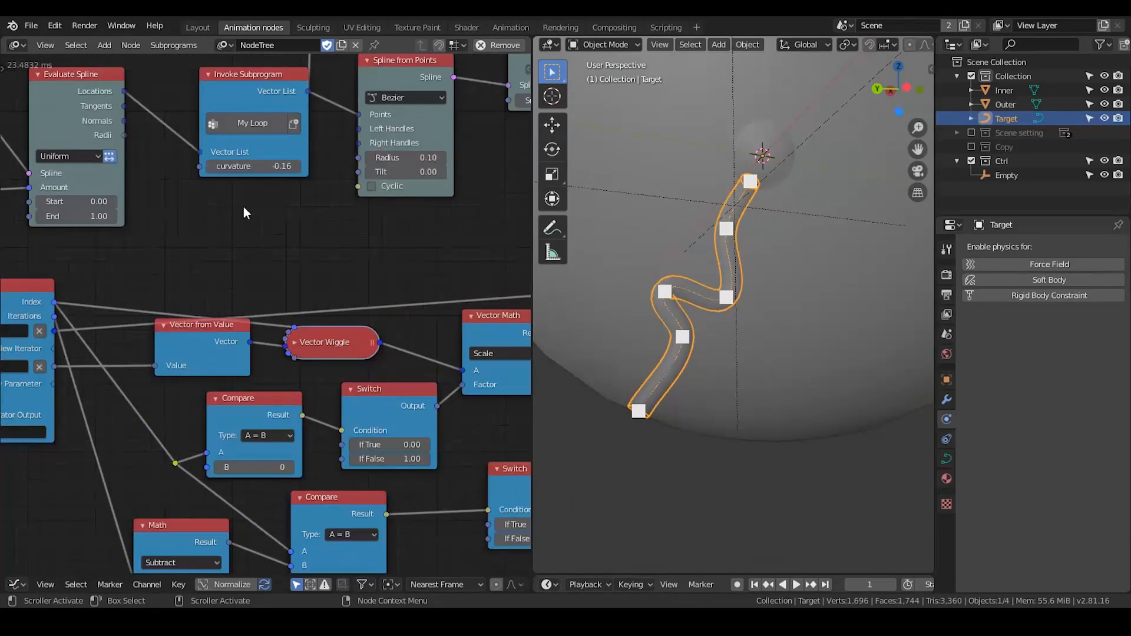
{"action": "left_click_drag", "start_coordinate": [247, 104], "coordinate": [227, 107]}
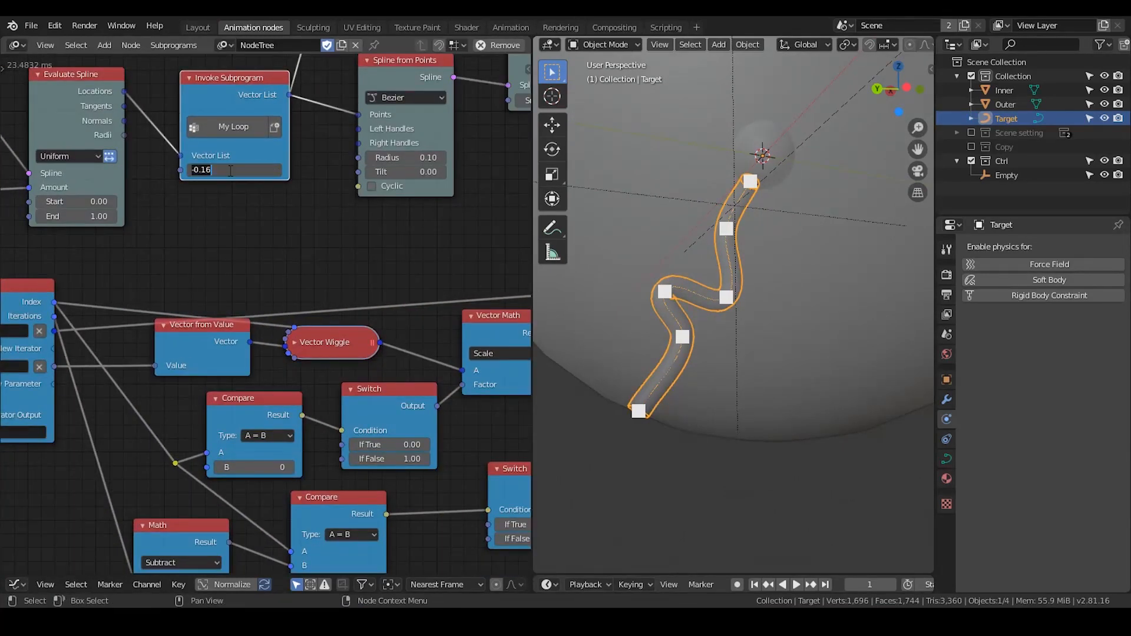
{"action": "type", "text": "4"}
{"action": "key", "text": "Return"}
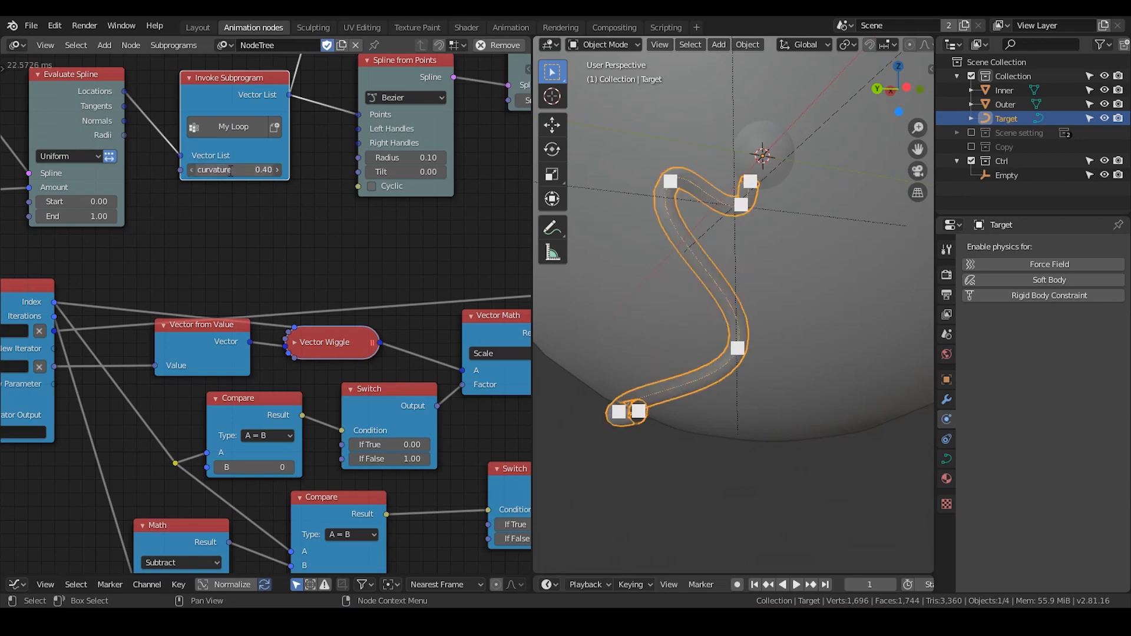
Step: Reduce the blue My Loop invoke node's curvature to 0.03
{"action": "type", "text": "4"}
{"action": "key", "text": "Return"}
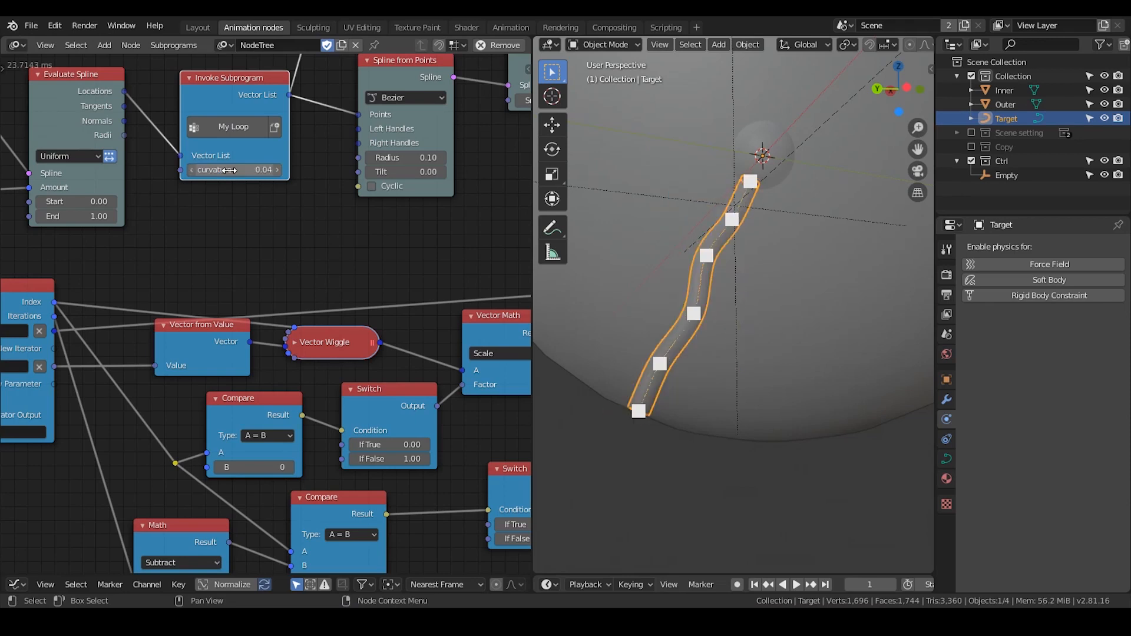
{"action": "left_click_drag", "start_coordinate": [229, 170], "coordinate": [219, 170]}
Step: Set the Amount of the first My Loop invoke node to 4 and save the file
{"action": "scroll", "coordinate": [97, 265], "scroll_direction": "down", "scroll_amount": 3}
{"action": "middle_click_drag", "start_coordinate": [100, 265], "coordinate": [241, 263]}
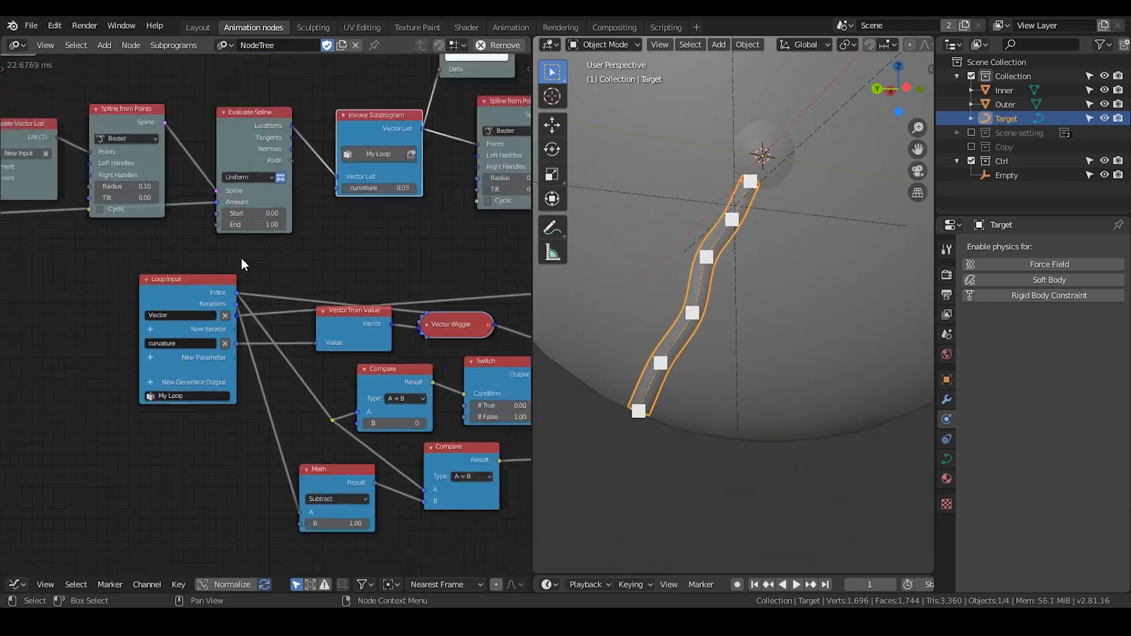
{"action": "scroll", "coordinate": [242, 262], "scroll_direction": "down", "scroll_amount": 2}
{"action": "middle_click_drag", "start_coordinate": [112, 234], "coordinate": [475, 220]}
{"action": "middle_click_drag", "start_coordinate": [361, 207], "coordinate": [450, 227]}
{"action": "middle_click_drag", "start_coordinate": [86, 118], "coordinate": [251, 139]}
{"action": "scroll", "coordinate": [250, 139], "scroll_direction": "up", "scroll_amount": 4}
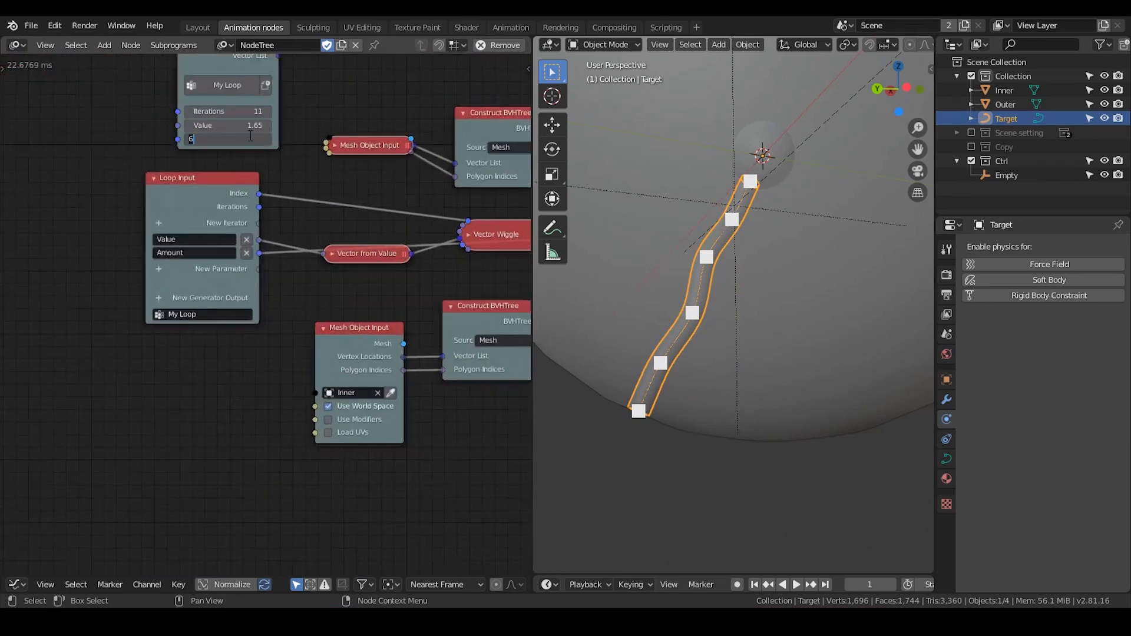
{"action": "type", "text": "4"}
{"action": "key", "text": "Return"}
{"action": "middle_click_drag", "start_coordinate": [381, 229], "coordinate": [162, 227]}
{"action": "scroll", "coordinate": [196, 227], "scroll_direction": "down", "scroll_amount": 4}
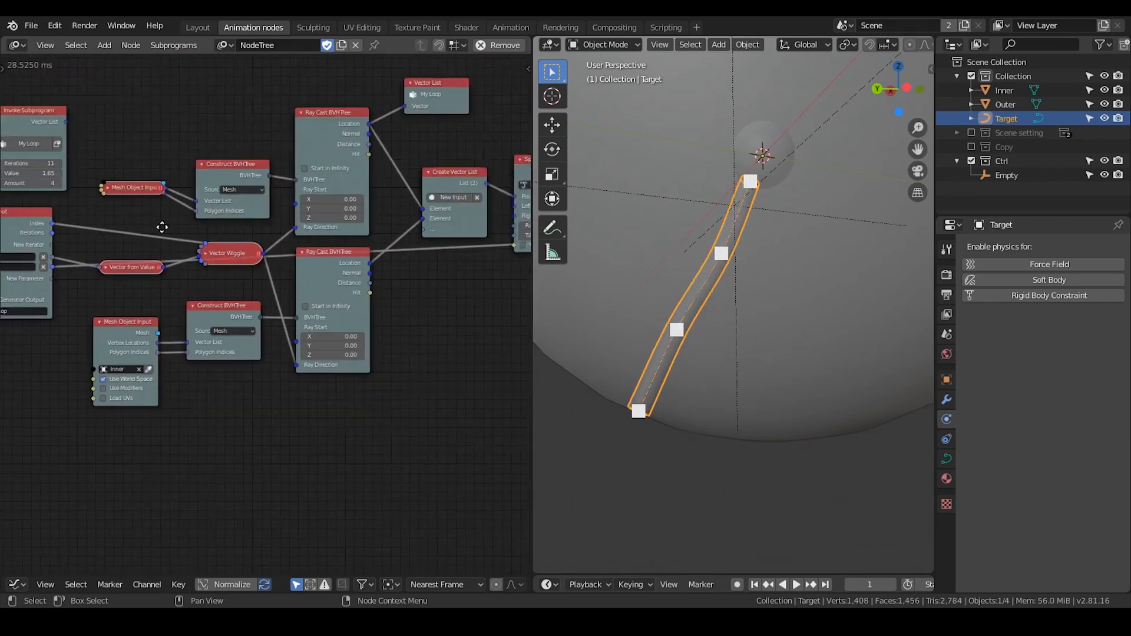
{"action": "middle_click_drag", "start_coordinate": [434, 226], "coordinate": [167, 227]}
{"action": "key", "text": "ctrl+s"}
Step: Realign the Curve Object Output, Spline from Points and Smooth Bezier Spline nodes at the end of the main node chain
{"action": "middle_click_drag", "start_coordinate": [377, 281], "coordinate": [177, 260]}
{"action": "scroll", "coordinate": [287, 266], "scroll_direction": "up", "scroll_amount": 2}
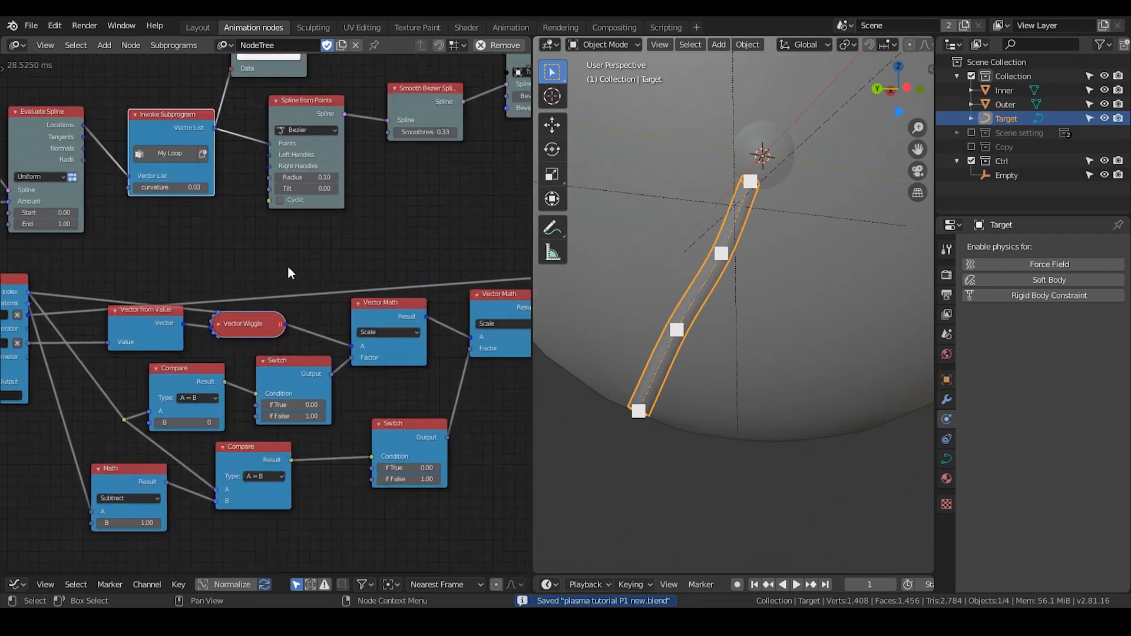
{"action": "middle_click_drag", "start_coordinate": [341, 268], "coordinate": [211, 268]}
{"action": "scroll", "coordinate": [211, 261], "scroll_direction": "down", "scroll_amount": 1}
{"action": "left_click_drag", "start_coordinate": [377, 93], "coordinate": [375, 103]}
{"action": "left_click_drag", "start_coordinate": [210, 147], "coordinate": [201, 142]}
{"action": "scroll", "coordinate": [715, 302], "scroll_direction": "down", "scroll_amount": 3}
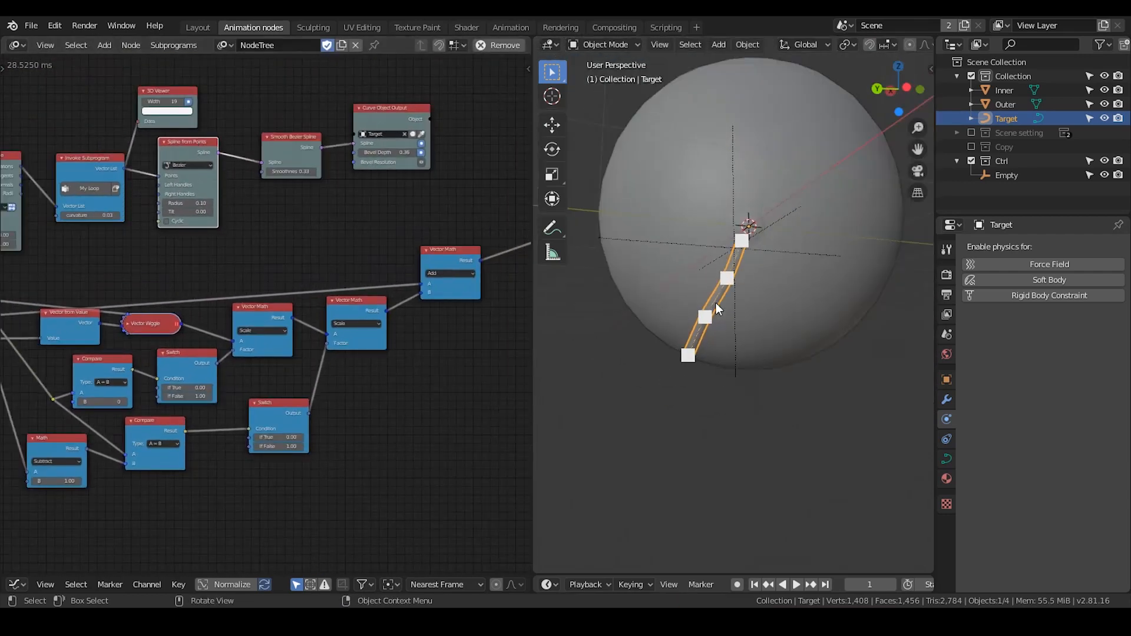
{"action": "middle_click_drag", "start_coordinate": [715, 303], "coordinate": [715, 311]}
{"action": "middle_click_drag", "start_coordinate": [193, 223], "coordinate": [273, 270]}
{"action": "scroll", "coordinate": [353, 229], "scroll_direction": "down", "scroll_amount": 3}
{"action": "scroll", "coordinate": [283, 259], "scroll_direction": "up", "scroll_amount": 2}
{"action": "left_click_drag", "start_coordinate": [372, 213], "coordinate": [360, 215]}
{"action": "scroll", "coordinate": [392, 236], "scroll_direction": "up", "scroll_amount": 4}
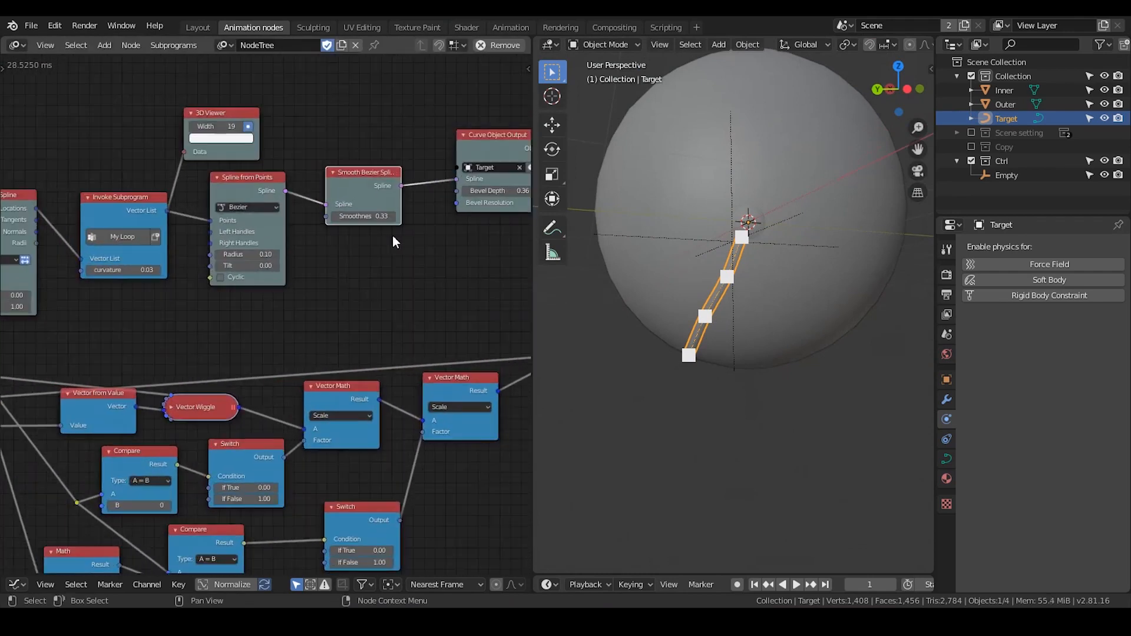
Step: Delete the 3D Viewer node and nudge the Smooth Bezier Spline and Curve Object Output nodes into line
{"action": "middle_click_drag", "start_coordinate": [422, 217], "coordinate": [316, 235]}
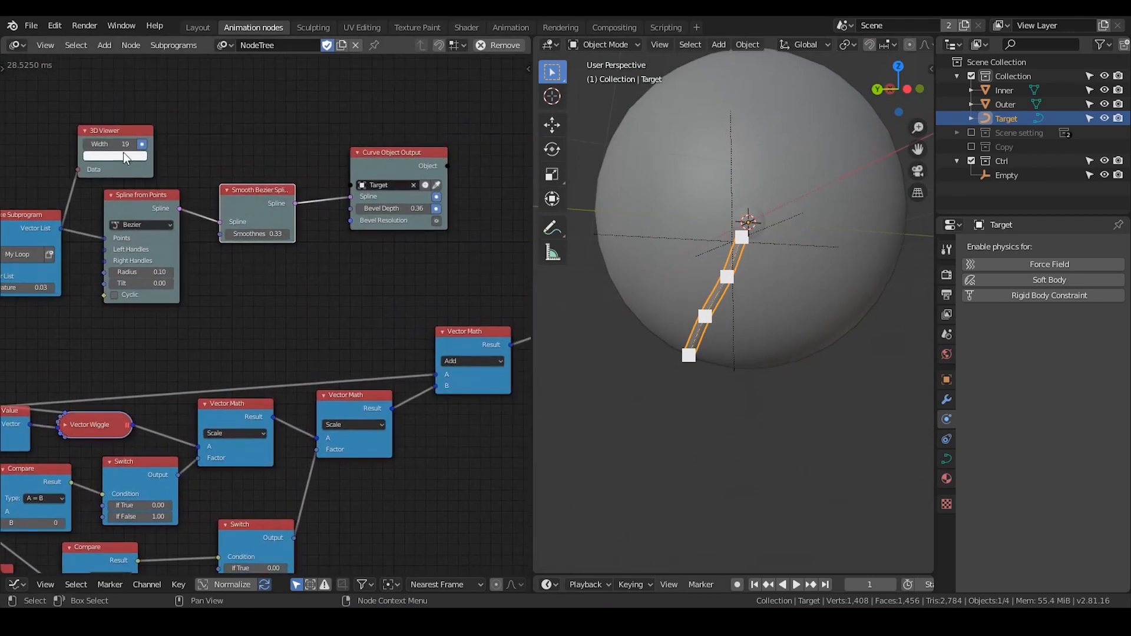
{"action": "left_click", "coordinate": [116, 129]}
{"action": "key", "text": "x"}
{"action": "middle_click_drag", "start_coordinate": [288, 232], "coordinate": [320, 219]}
{"action": "left_click_drag", "start_coordinate": [271, 182], "coordinate": [270, 171]}
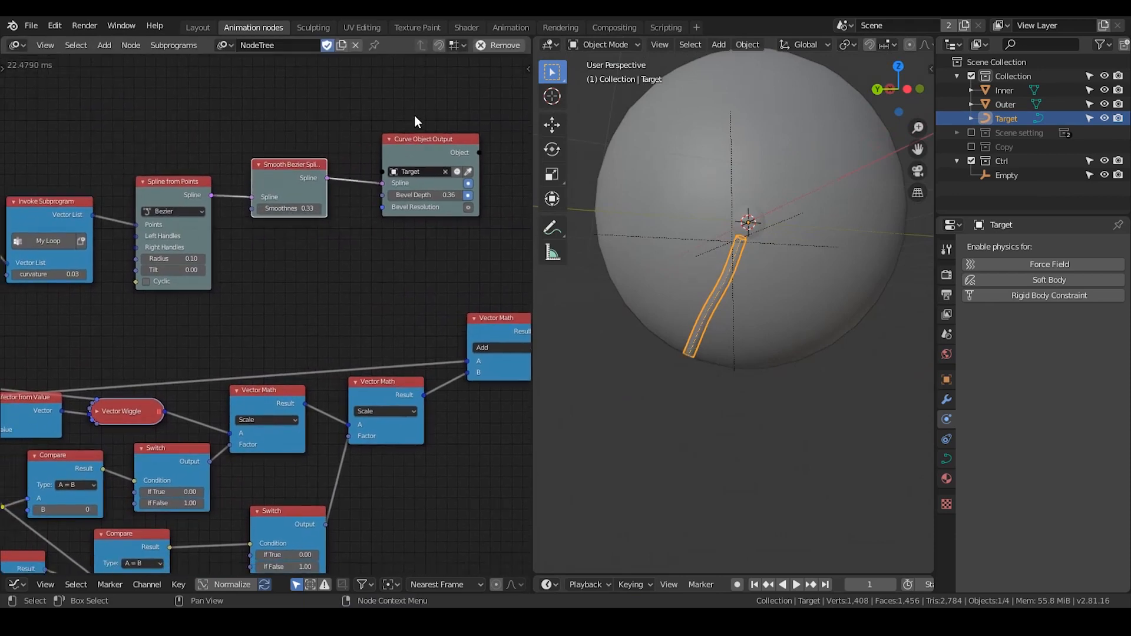
{"action": "left_click_drag", "start_coordinate": [441, 102], "coordinate": [149, 331]}
{"action": "left_click", "coordinate": [235, 292]}
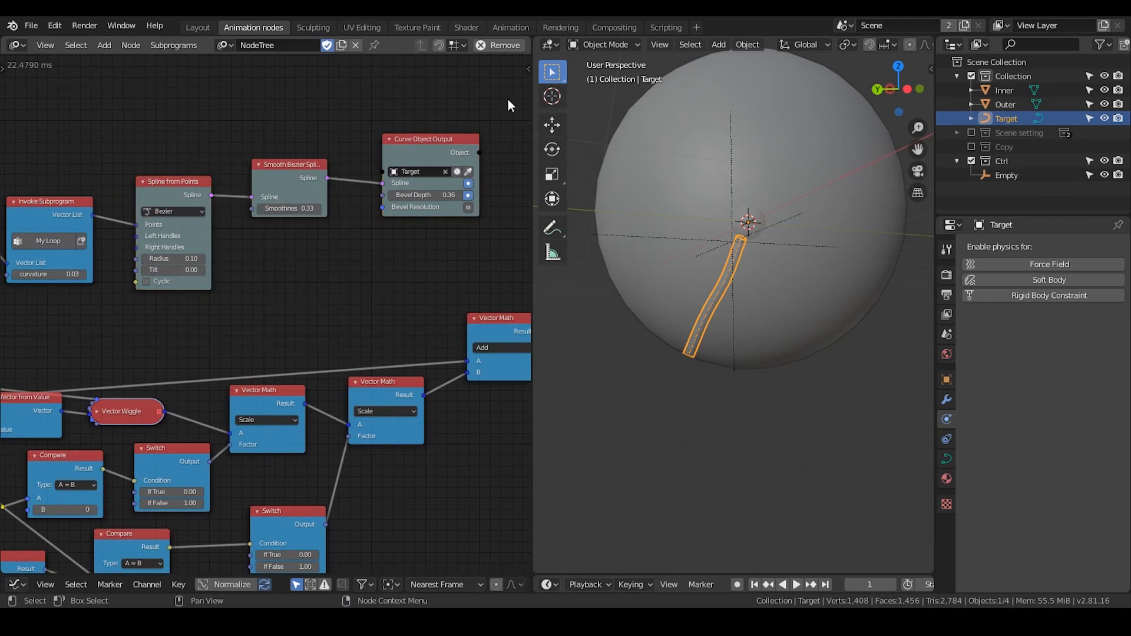
{"action": "left_click_drag", "start_coordinate": [441, 184], "coordinate": [433, 178]}
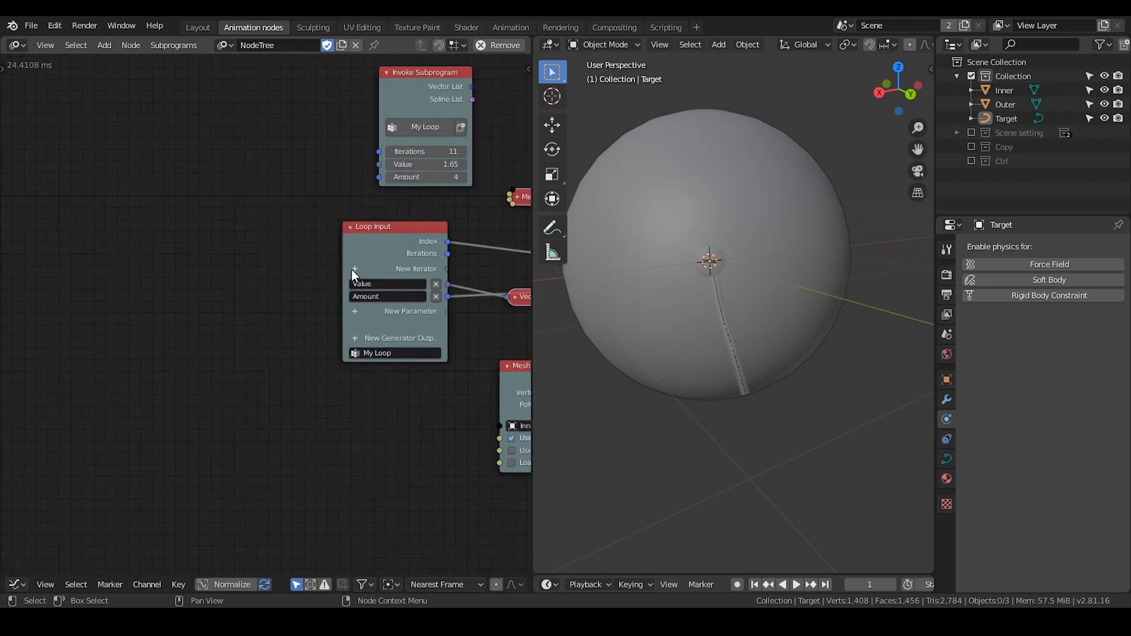
Step: Add an Object List iterator to the main Loop Input node
{"action": "left_click", "coordinate": [354, 269]}
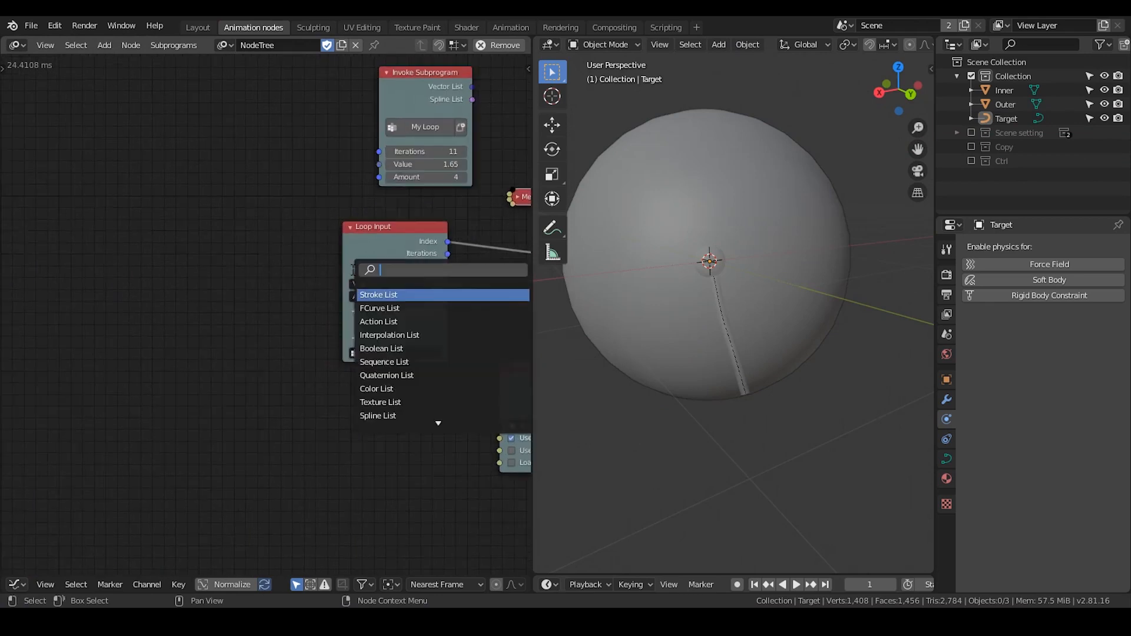
{"action": "type", "text": "object"}
{"action": "key", "text": "Return"}
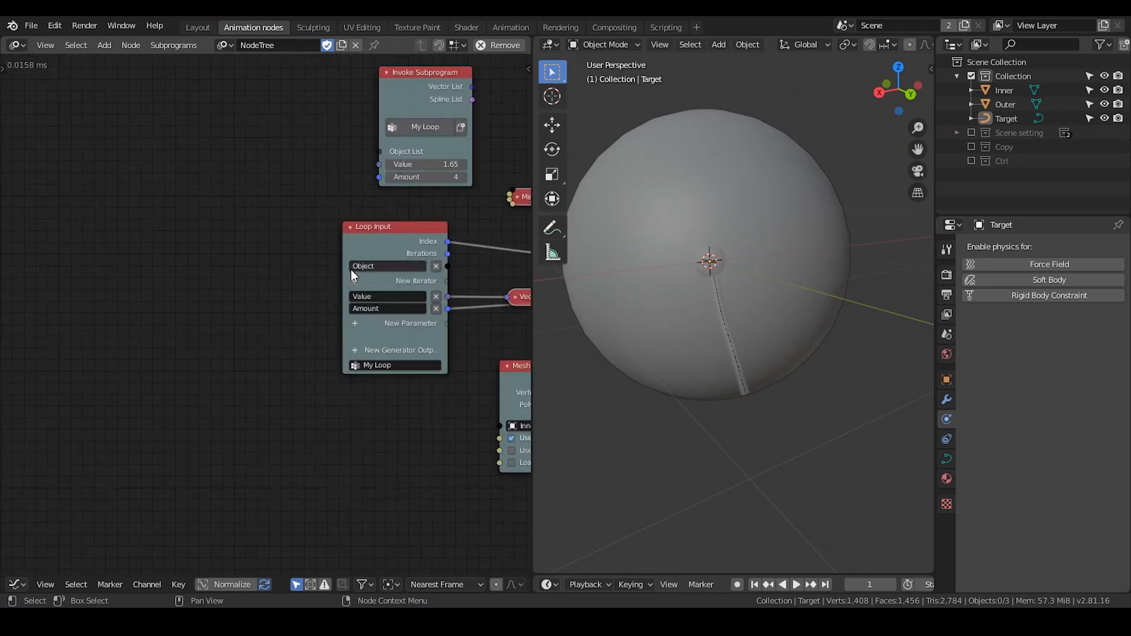
Step: Add an Object Instancer node beside the My Loop invoke node and enable Deep Copy on it
{"action": "middle_click_drag", "start_coordinate": [320, 167], "coordinate": [296, 220]}
{"action": "key", "text": "ctrl+a"}
{"action": "type", "text": "ins"}
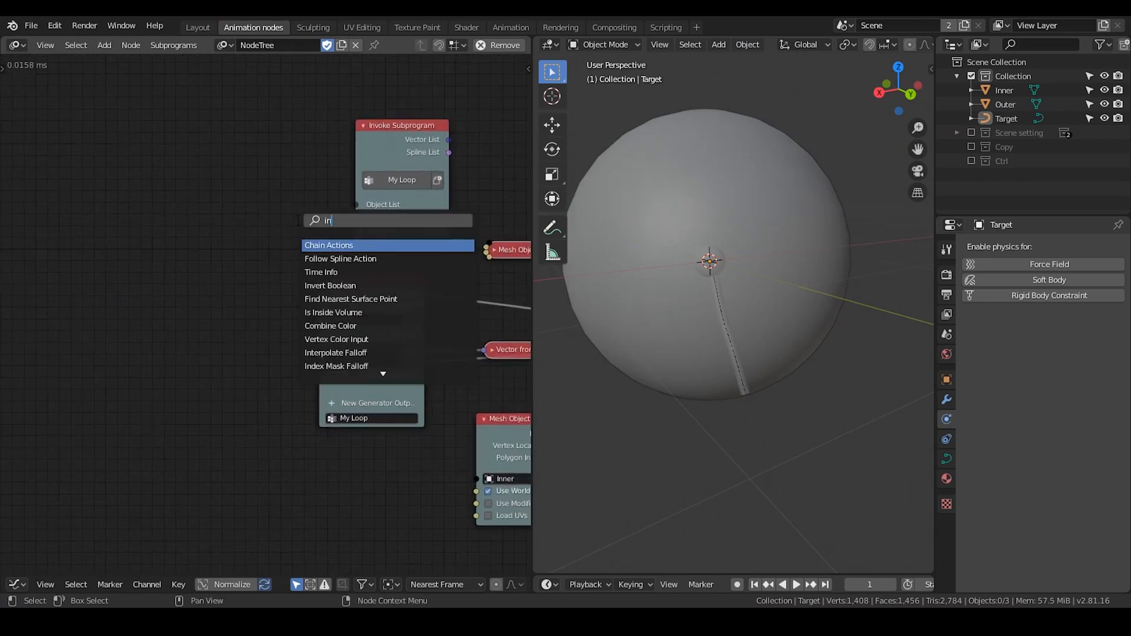
{"action": "key", "text": "Down"}
{"action": "key", "text": "Down"}
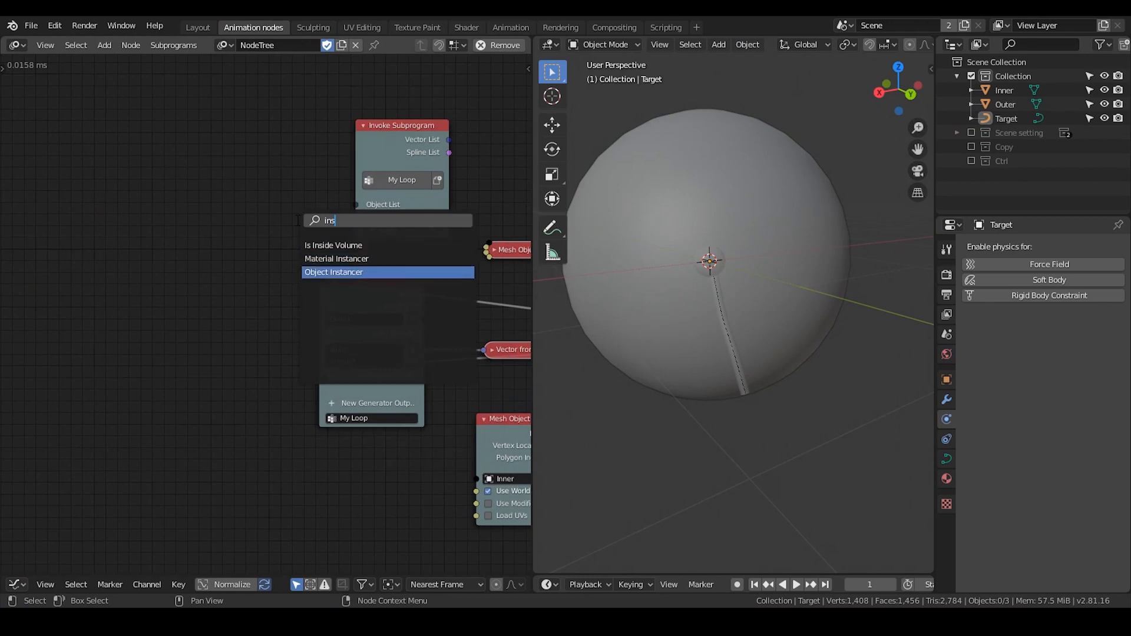
{"action": "key", "text": "Return"}
{"action": "left_click", "coordinate": [223, 174]}
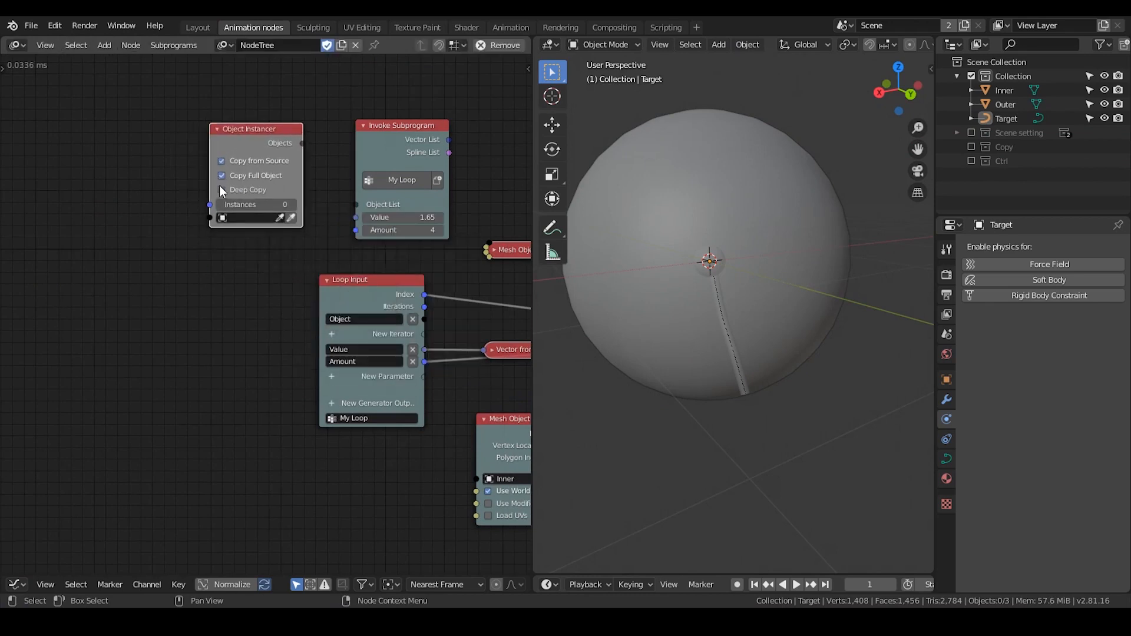
Step: Assign the Target curve as the Object Instancer's source and link its Objects output to the My Loop node's Object List input
{"action": "left_click", "coordinate": [1025, 106]}
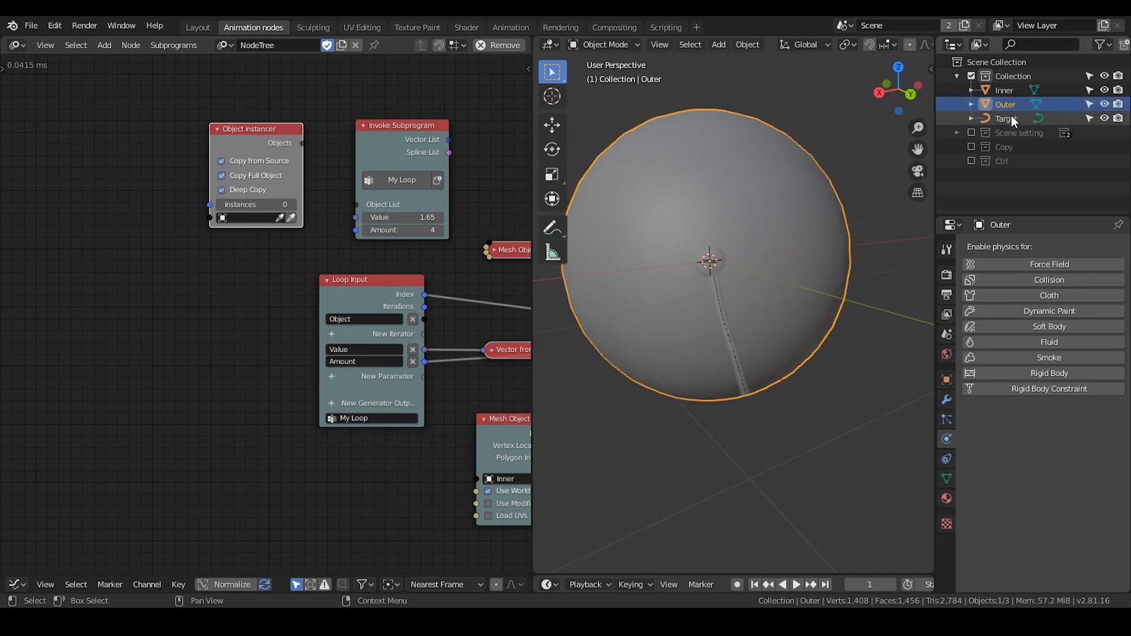
{"action": "left_click", "coordinate": [1011, 118]}
{"action": "left_click_drag", "start_coordinate": [284, 182], "coordinate": [271, 212]}
{"action": "left_click_drag", "start_coordinate": [359, 209], "coordinate": [360, 209]}
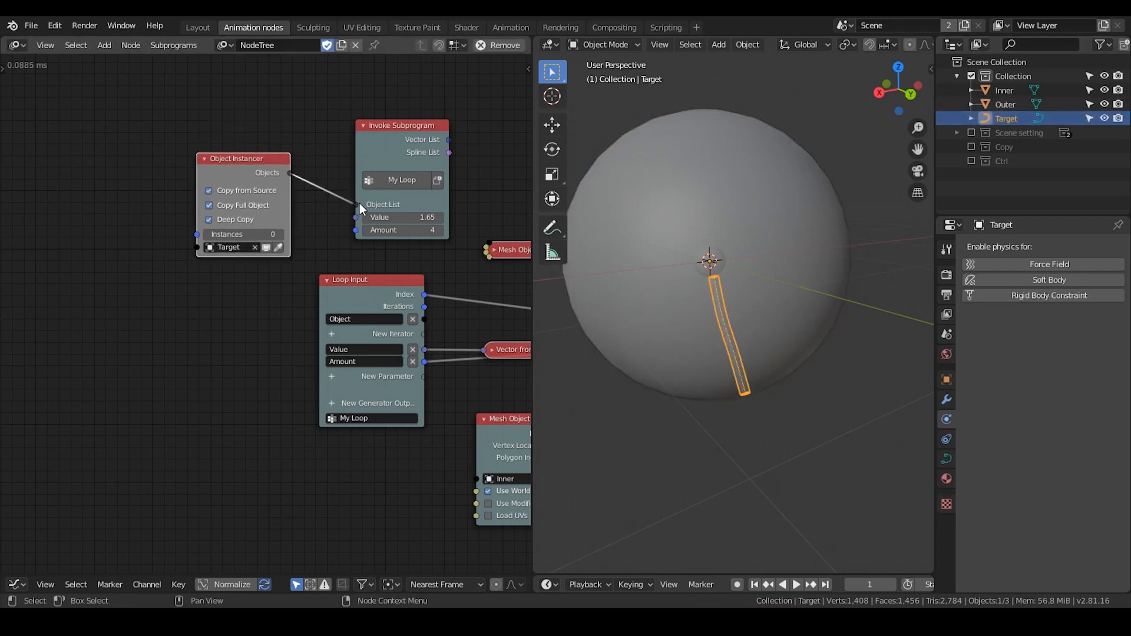
Step: Expose the blue invoke node's curvature input as a new parameter of the main Loop Input node
{"action": "scroll", "coordinate": [351, 306], "scroll_direction": "down", "scroll_amount": 5}
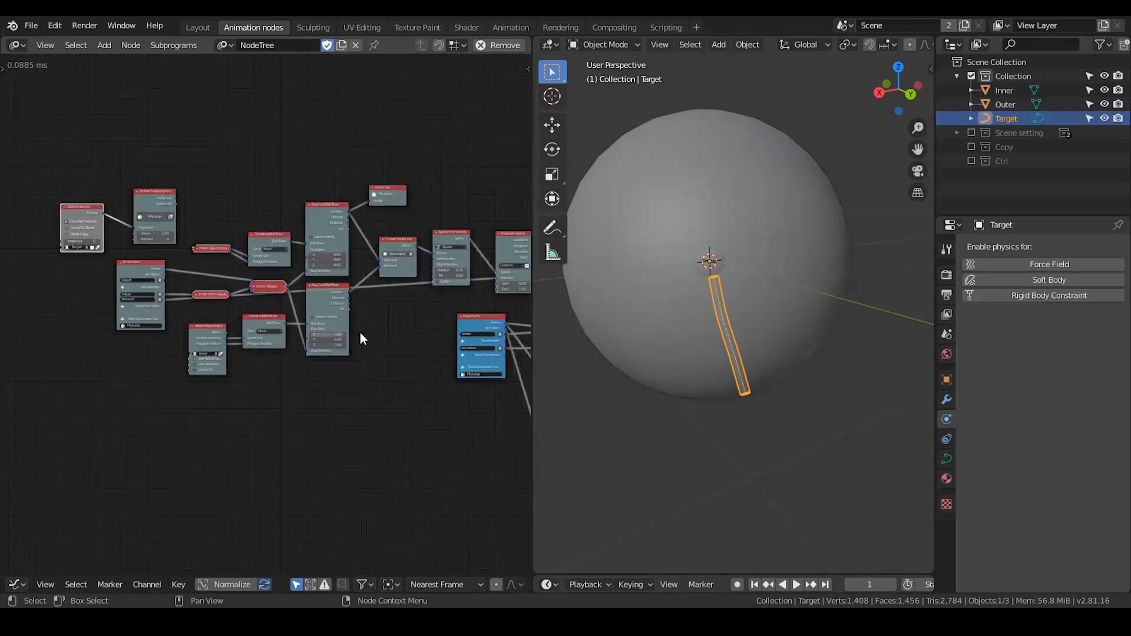
{"action": "scroll", "coordinate": [320, 301], "scroll_direction": "down", "scroll_amount": 2}
{"action": "middle_click_drag", "start_coordinate": [340, 296], "coordinate": [316, 294]}
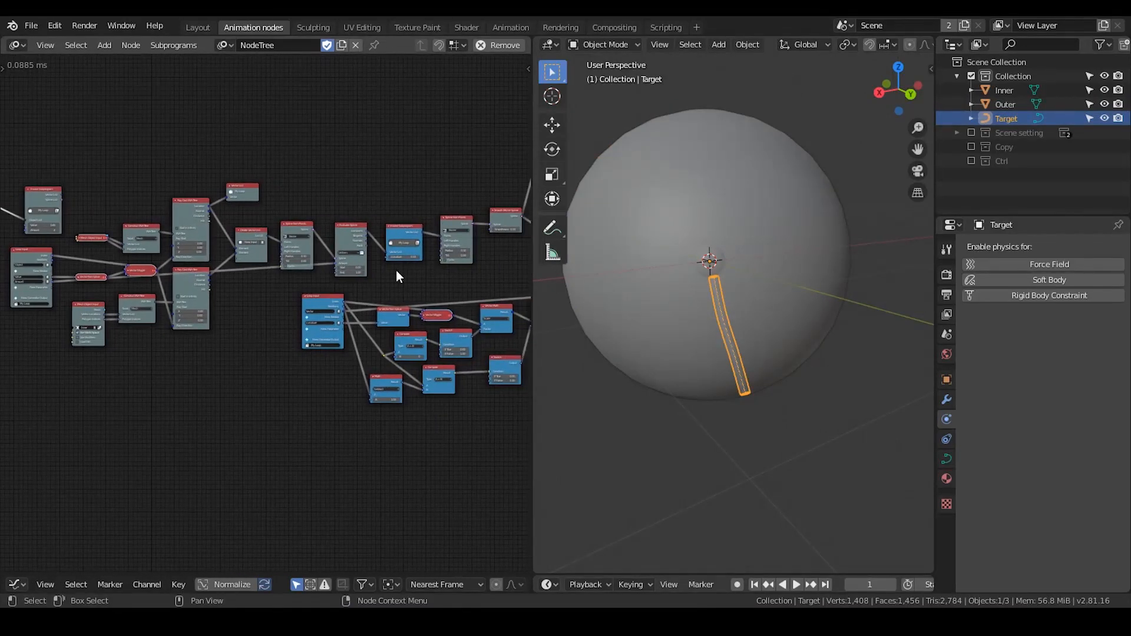
{"action": "left_click_drag", "start_coordinate": [386, 257], "coordinate": [53, 287]}
Step: Link the Loop Input's Object output to the object input of the Curve Object Output node
{"action": "middle_click_drag", "start_coordinate": [134, 302], "coordinate": [69, 291]}
{"action": "scroll", "coordinate": [66, 303], "scroll_direction": "down", "scroll_amount": 2}
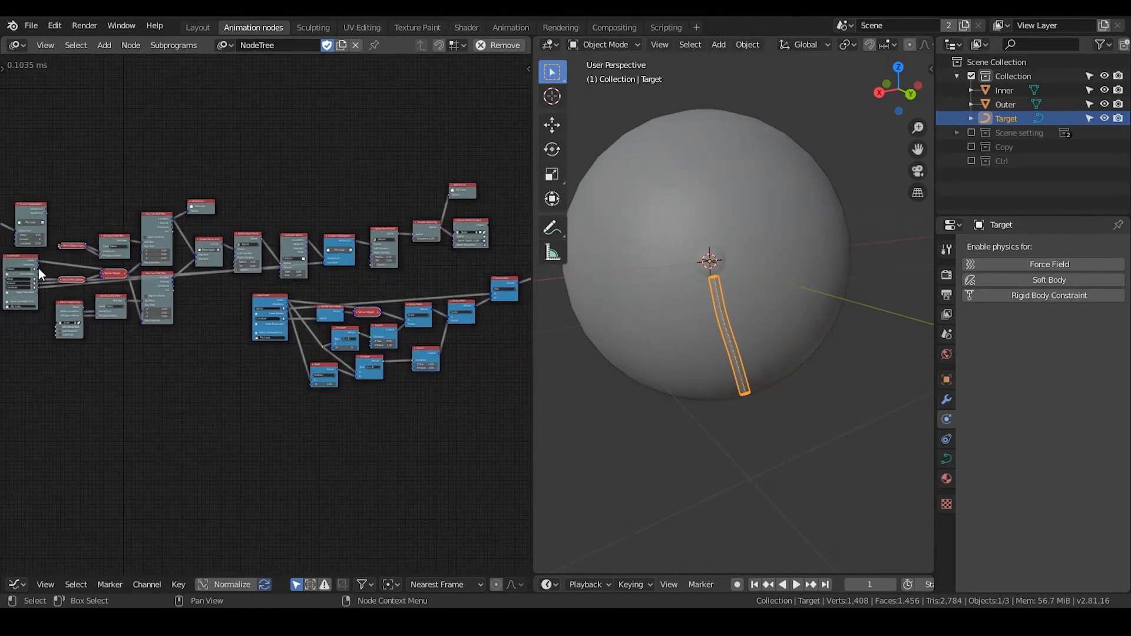
{"action": "left_click_drag", "start_coordinate": [37, 267], "coordinate": [455, 231]}
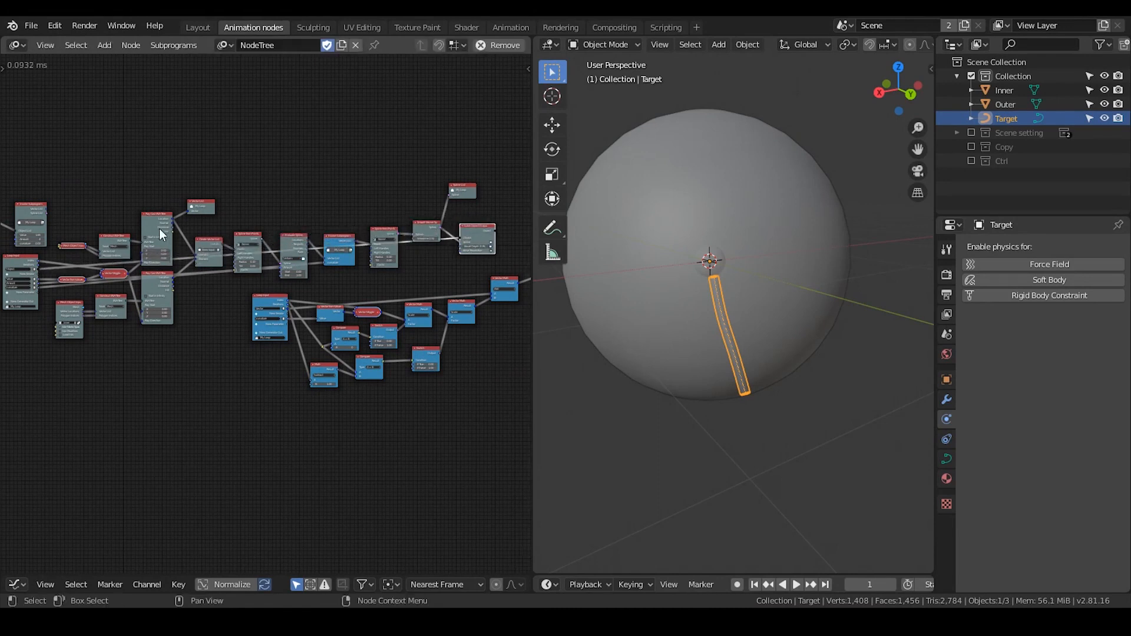
Step: Set the Object Instancer's instances to 11 and hide the original Target curve in the viewport
{"action": "scroll", "coordinate": [159, 229], "scroll_direction": "up", "scroll_amount": 3}
{"action": "scroll", "coordinate": [144, 279], "scroll_direction": "up", "scroll_amount": 2}
{"action": "middle_click_drag", "start_coordinate": [145, 279], "coordinate": [316, 364]}
{"action": "scroll", "coordinate": [316, 364], "scroll_direction": "up", "scroll_amount": 9}
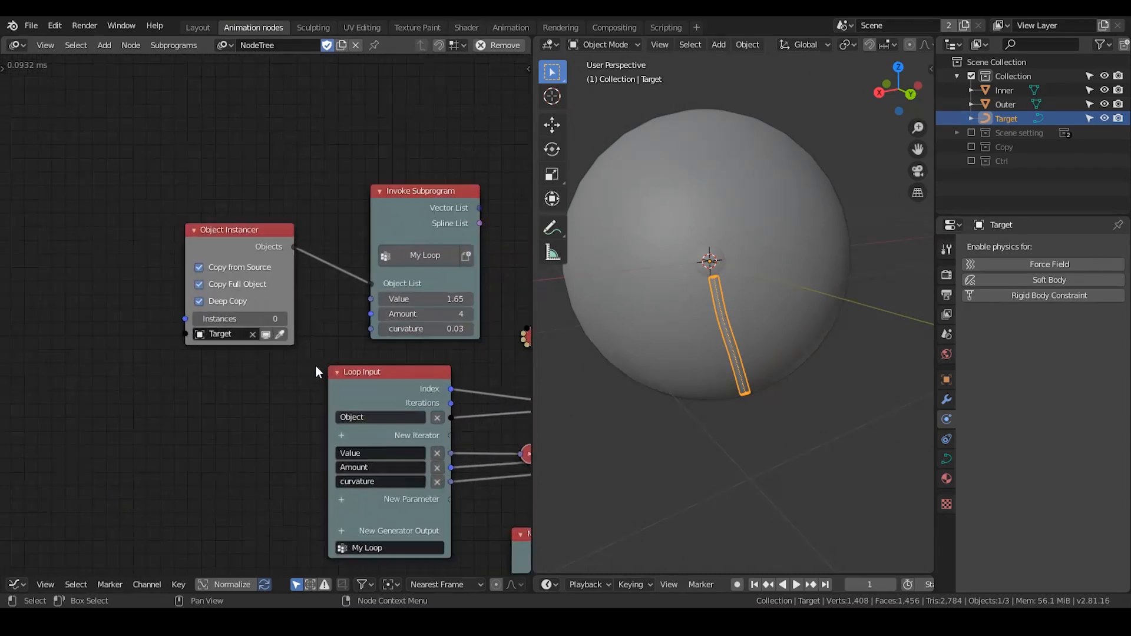
{"action": "left_click_drag", "start_coordinate": [241, 243], "coordinate": [262, 243]}
{"action": "middle_click_drag", "start_coordinate": [298, 307], "coordinate": [295, 265]}
{"action": "scroll", "coordinate": [291, 262], "scroll_direction": "up", "scroll_amount": 3}
{"action": "left_click_drag", "start_coordinate": [291, 262], "coordinate": [353, 262]}
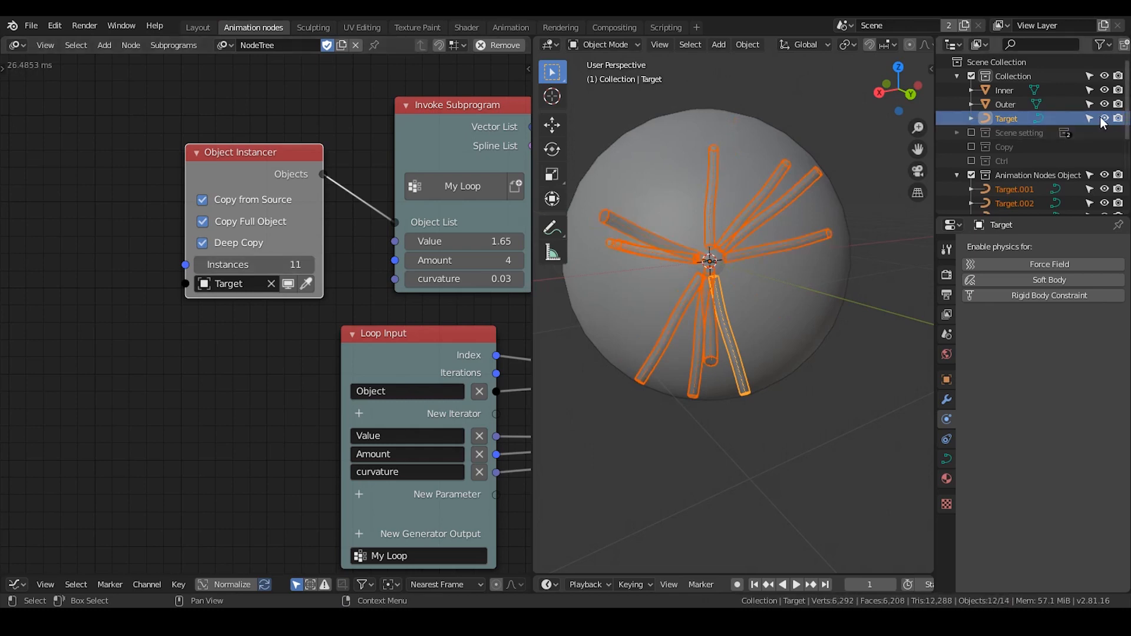
{"action": "scroll", "coordinate": [449, 203], "scroll_direction": "up", "scroll_amount": 1}
{"action": "middle_click_drag", "start_coordinate": [444, 210], "coordinate": [395, 200]}
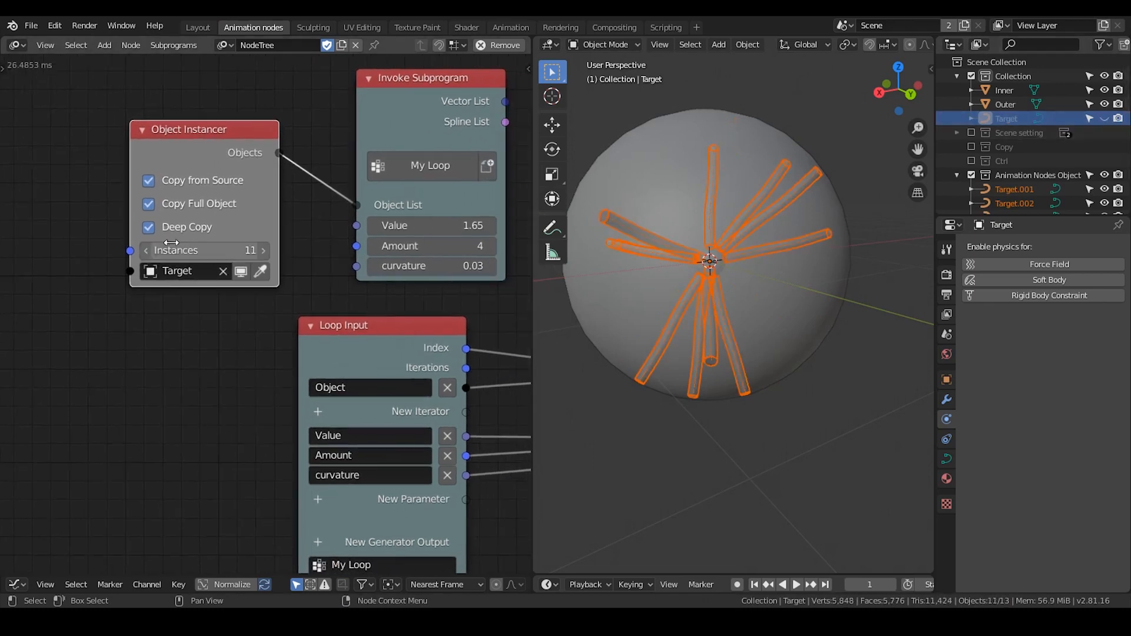
Step: Widen the node editor to make more room for the node tree beside the 3D viewport
{"action": "left_click", "coordinate": [205, 245]}
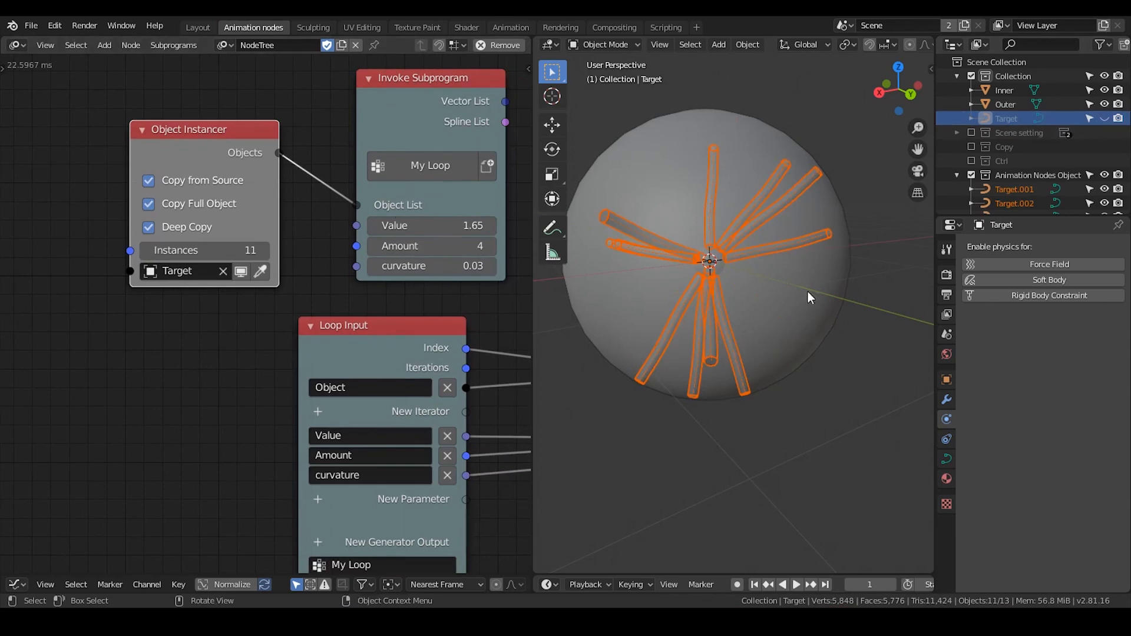
{"action": "middle_click_drag", "start_coordinate": [808, 291], "coordinate": [830, 281]}
{"action": "middle_click_drag", "start_coordinate": [471, 311], "coordinate": [372, 248]}
{"action": "middle_click_drag", "start_coordinate": [371, 248], "coordinate": [261, 253], "text": "ctrl"}
{"action": "scroll", "coordinate": [407, 300], "scroll_direction": "down", "scroll_amount": 3}
{"action": "left_click_drag", "start_coordinate": [532, 324], "coordinate": [649, 324]}
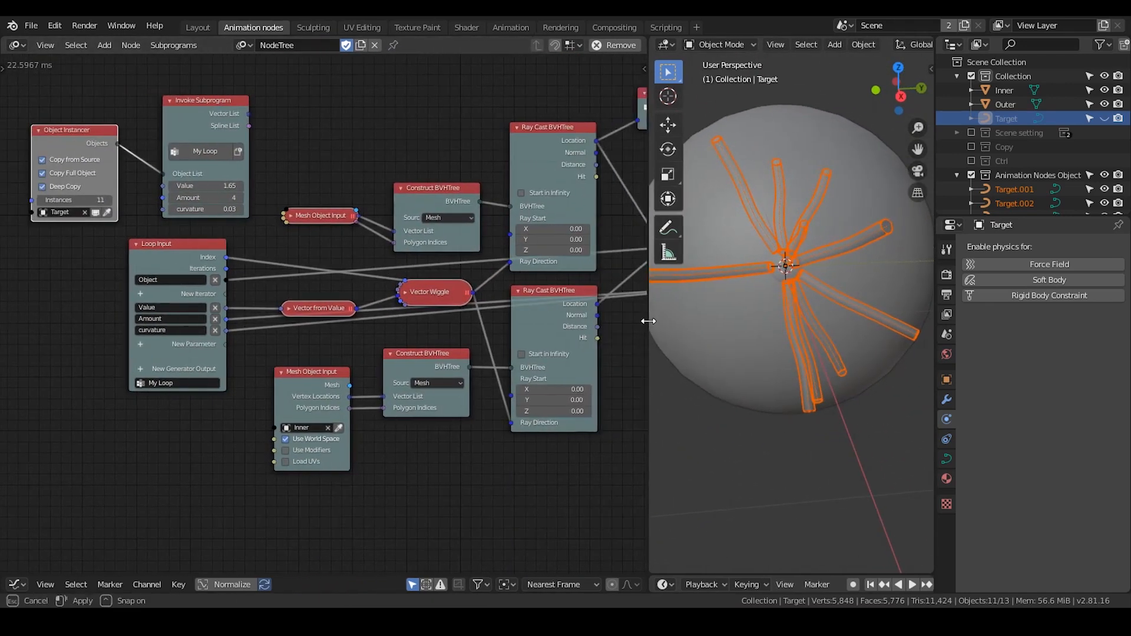
Step: Collapse the Inner sphere's Ray Cast BVHTree and Construct BVHTree nodes and nudge Vector Wiggle and Vector from Value slightly upward
{"action": "middle_click_drag", "start_coordinate": [570, 339], "coordinate": [401, 310]}
{"action": "scroll", "coordinate": [401, 310], "scroll_direction": "down", "scroll_amount": 4}
{"action": "middle_click_drag", "start_coordinate": [533, 341], "coordinate": [444, 314]}
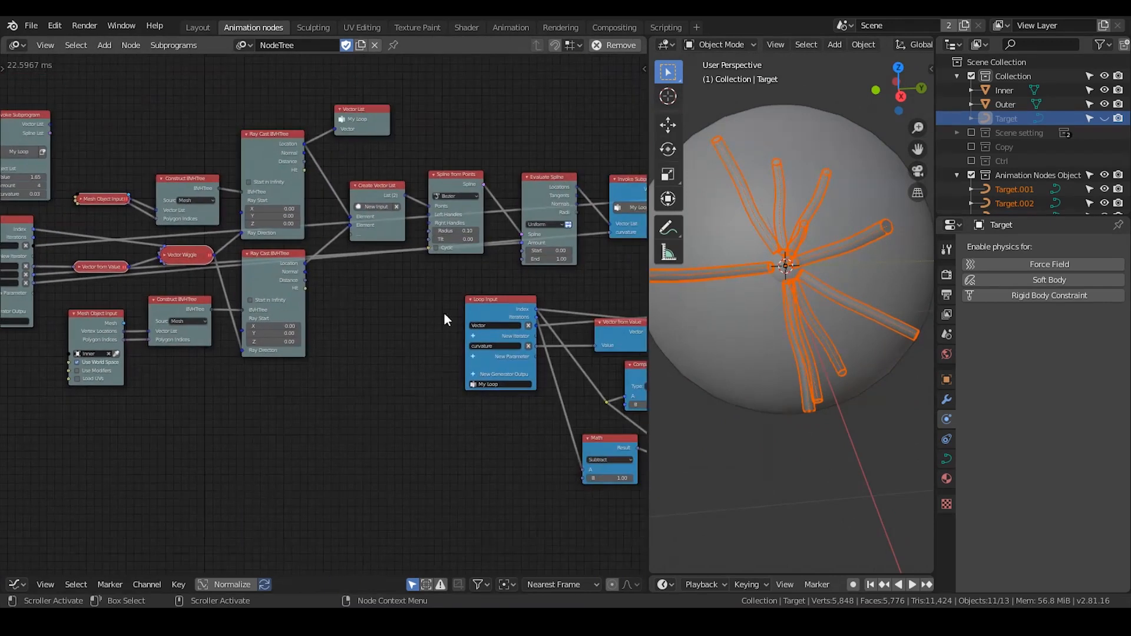
{"action": "left_click", "coordinate": [247, 254]}
{"action": "mouse_move", "coordinate": [253, 256]}
{"action": "left_mouse_down"}
{"action": "mouse_move", "coordinate": [254, 275]}
{"action": "mouse_move", "coordinate": [251, 250]}
{"action": "left_mouse_up"}
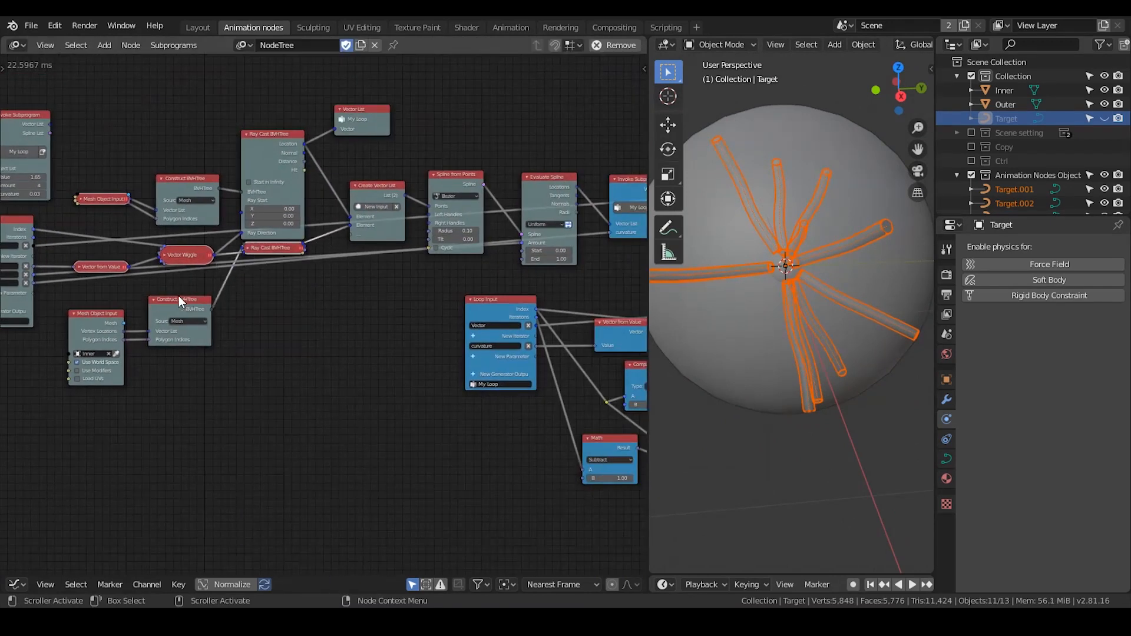
{"action": "left_click", "coordinate": [155, 301]}
{"action": "left_click_drag", "start_coordinate": [179, 253], "coordinate": [179, 249]}
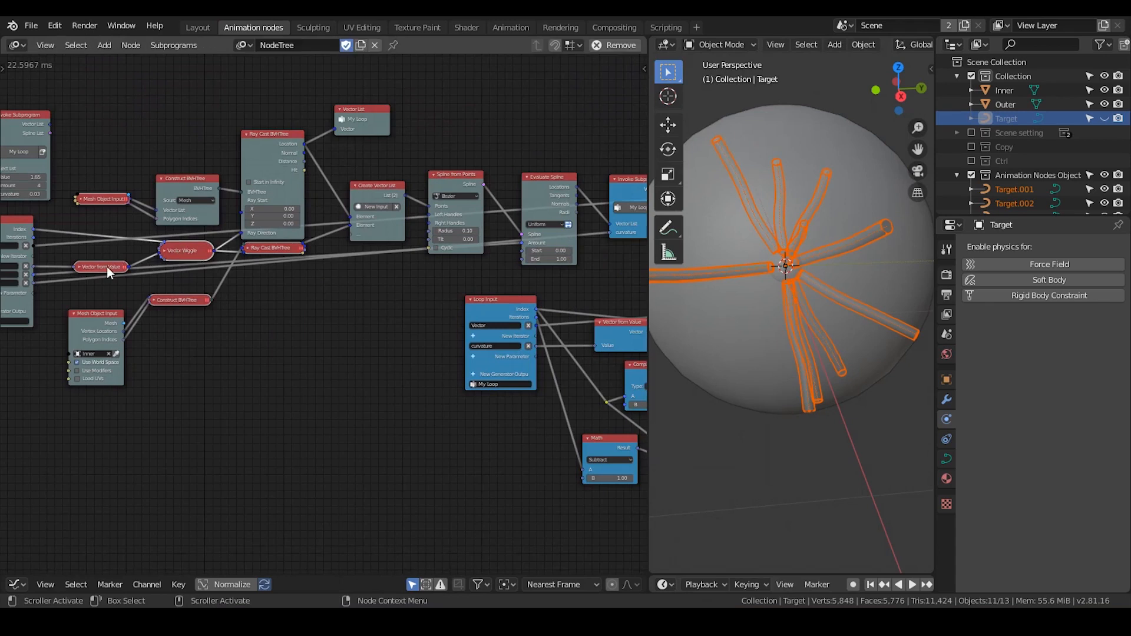
{"action": "left_click_drag", "start_coordinate": [108, 269], "coordinate": [108, 261]}
Step: Try a Bevel Depth of 0.33 on the Curve Object Output node
{"action": "middle_click_drag", "start_coordinate": [221, 314], "coordinate": [93, 314]}
{"action": "middle_click_drag", "start_coordinate": [411, 288], "coordinate": [329, 292]}
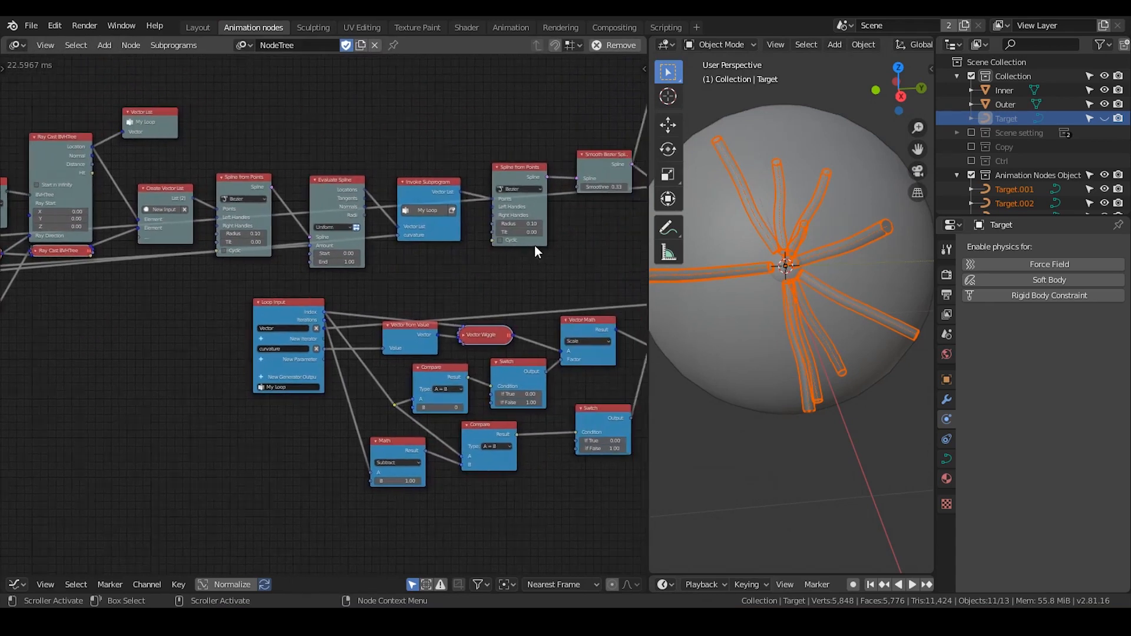
{"action": "middle_click_drag", "start_coordinate": [535, 250], "coordinate": [343, 263]}
{"action": "mouse_move", "coordinate": [509, 218]}
{"action": "left_mouse_down"}
{"action": "mouse_move", "coordinate": [471, 218]}
{"action": "mouse_move", "coordinate": [503, 218]}
{"action": "left_mouse_up"}
{"action": "middle_click_drag", "start_coordinate": [414, 258], "coordinate": [449, 238]}
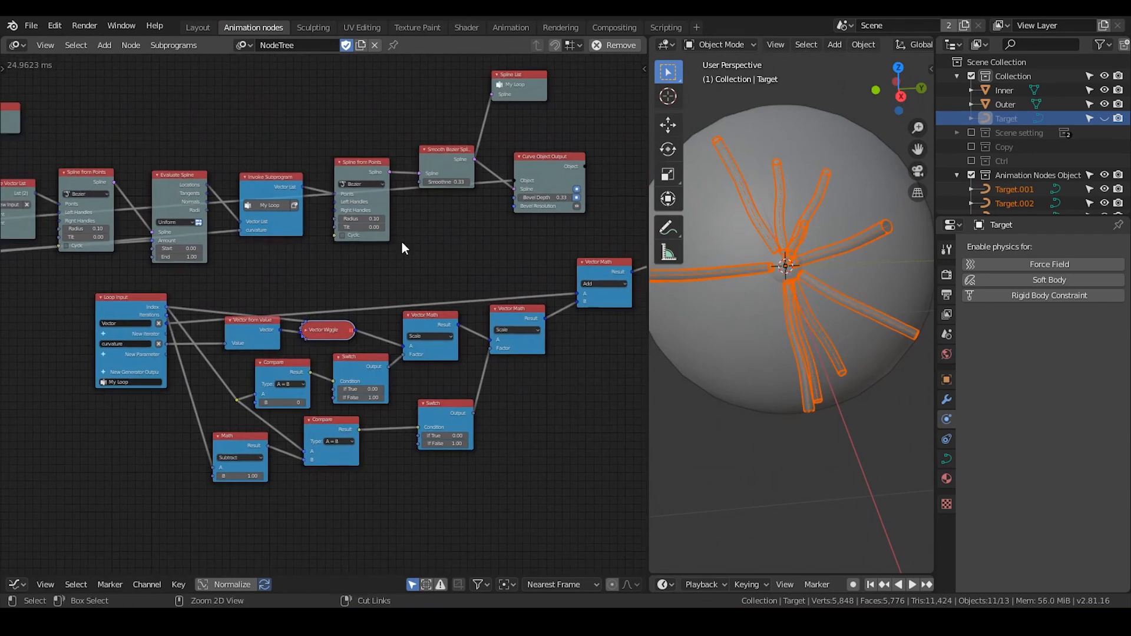
Step: Add a Random Number node and place it beside the blue Loop Input node
{"action": "key", "text": "ctrl+a"}
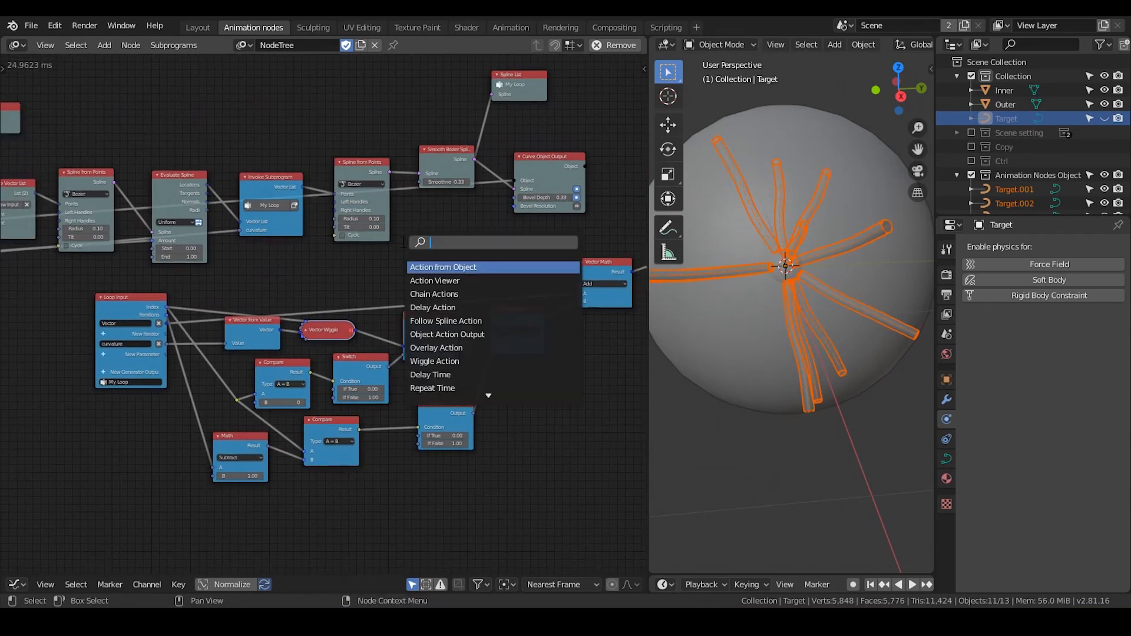
{"action": "type", "text": "random nu"}
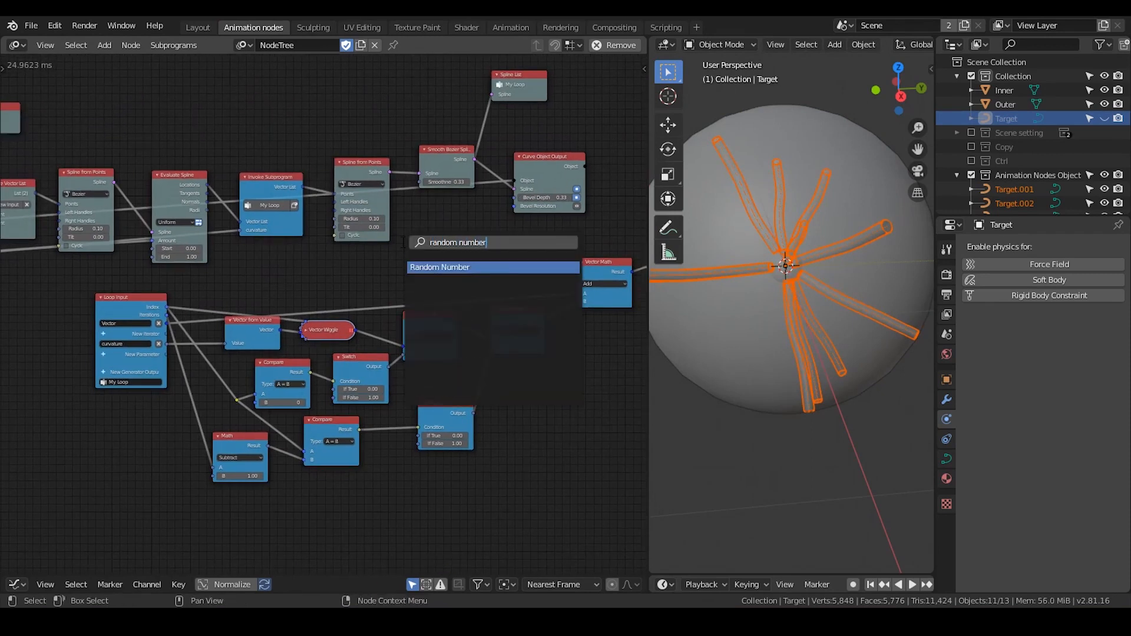
{"action": "type", "text": "mber"}
{"action": "key", "text": "Return"}
{"action": "left_click", "coordinate": [13, 282]}
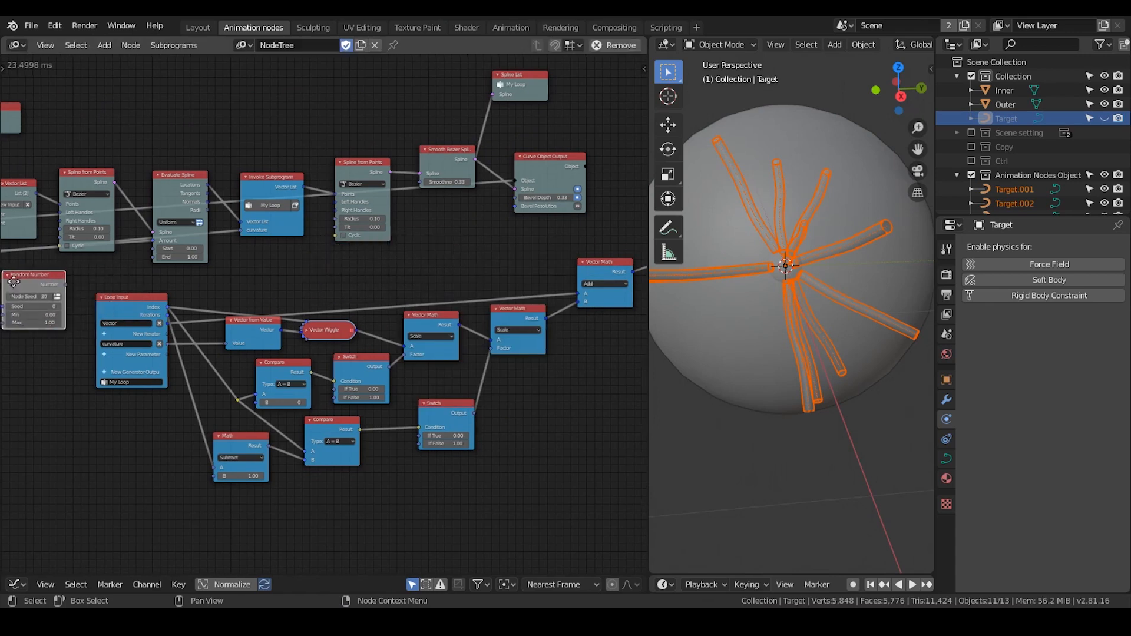
Step: Link the main Loop Input's Index output to the Random Number node's Seed input
{"action": "middle_click_drag", "start_coordinate": [13, 282], "coordinate": [257, 259]}
{"action": "scroll", "coordinate": [219, 288], "scroll_direction": "up", "scroll_amount": 1}
{"action": "middle_click_drag", "start_coordinate": [115, 297], "coordinate": [299, 294]}
{"action": "scroll", "coordinate": [300, 294], "scroll_direction": "up", "scroll_amount": 1}
{"action": "scroll", "coordinate": [297, 291], "scroll_direction": "down", "scroll_amount": 2}
{"action": "left_click", "coordinate": [90, 214]}
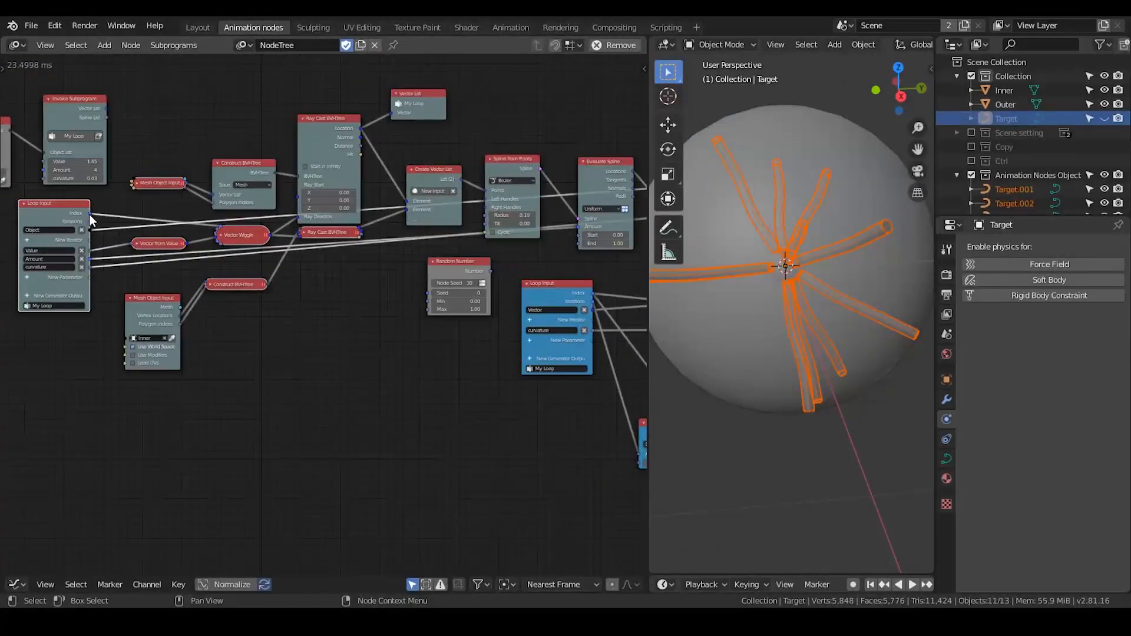
{"action": "left_click_drag", "start_coordinate": [90, 214], "coordinate": [432, 293]}
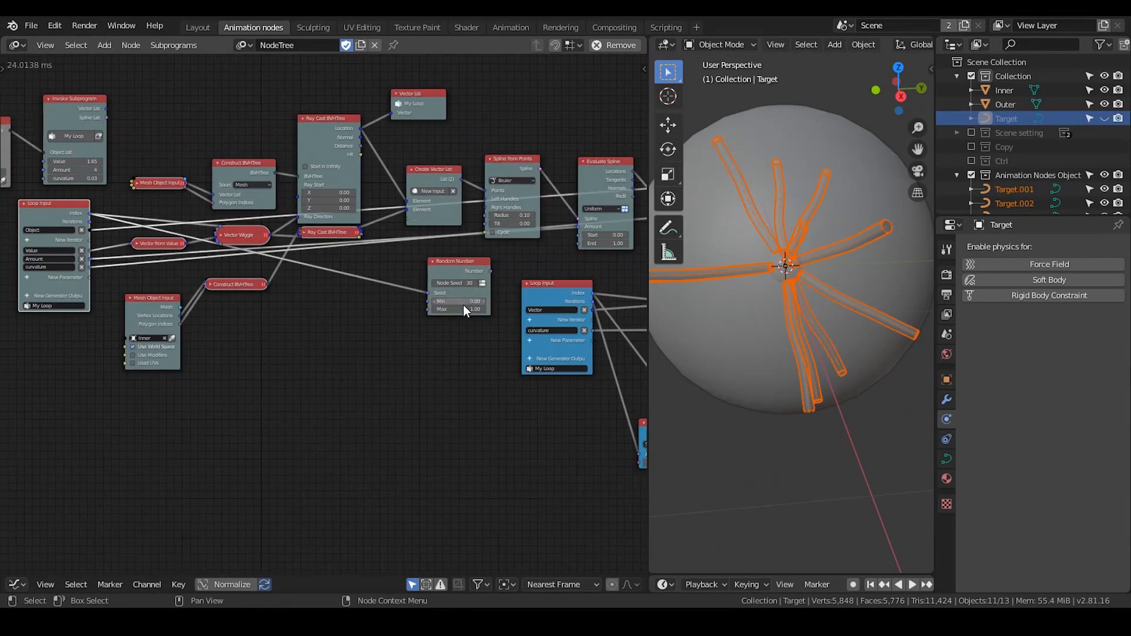
Step: Move the Random Number node closer to the main Loop Input and expose its Min and Max inputs as new loop parameters
{"action": "scroll", "coordinate": [463, 305], "scroll_direction": "up", "scroll_amount": 3}
{"action": "middle_click_drag", "start_coordinate": [376, 324], "coordinate": [470, 312]}
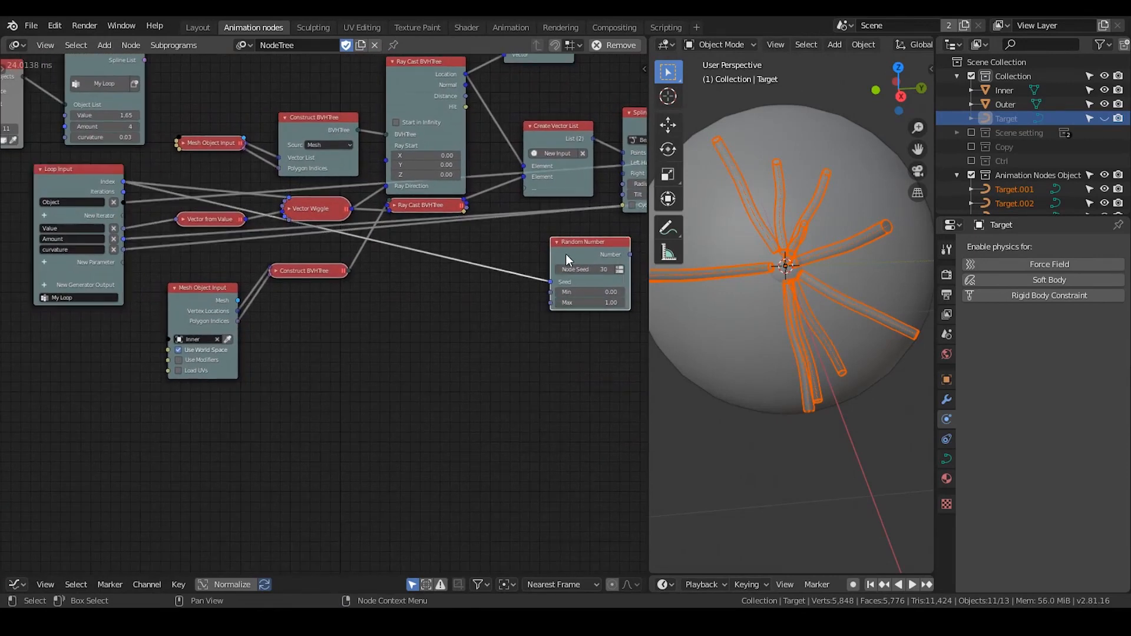
{"action": "left_click_drag", "start_coordinate": [566, 253], "coordinate": [465, 251]}
{"action": "scroll", "coordinate": [351, 308], "scroll_direction": "up", "scroll_amount": 3}
{"action": "middle_click_drag", "start_coordinate": [352, 308], "coordinate": [436, 323]}
{"action": "left_click_drag", "start_coordinate": [571, 302], "coordinate": [159, 267]}
{"action": "middle_click_drag", "start_coordinate": [548, 296], "coordinate": [447, 274]}
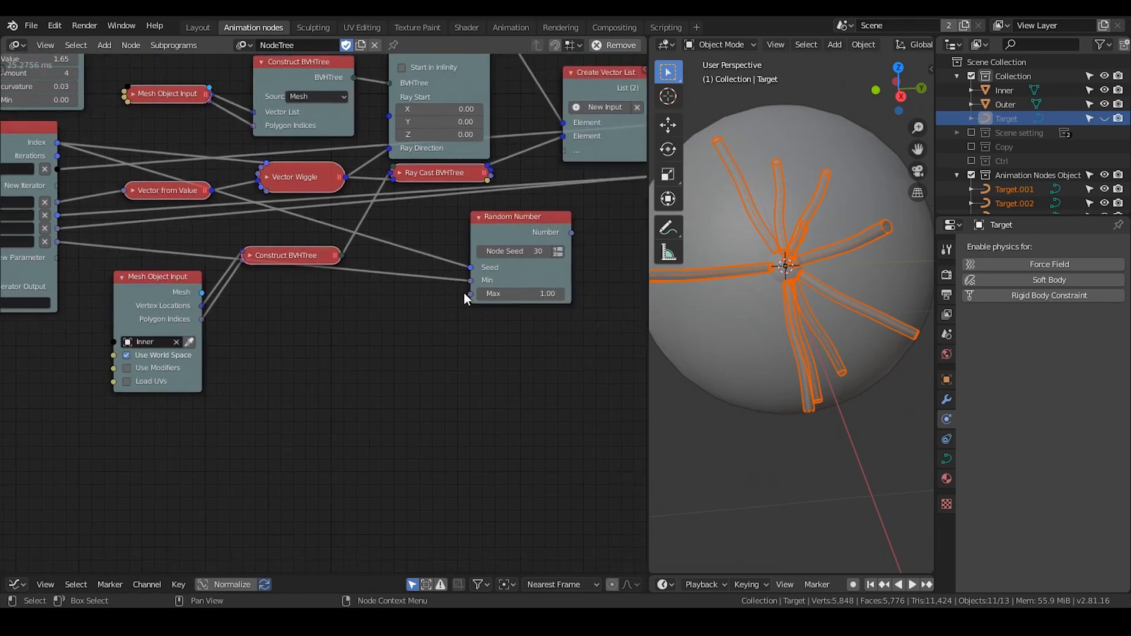
{"action": "left_click_drag", "start_coordinate": [470, 293], "coordinate": [74, 269]}
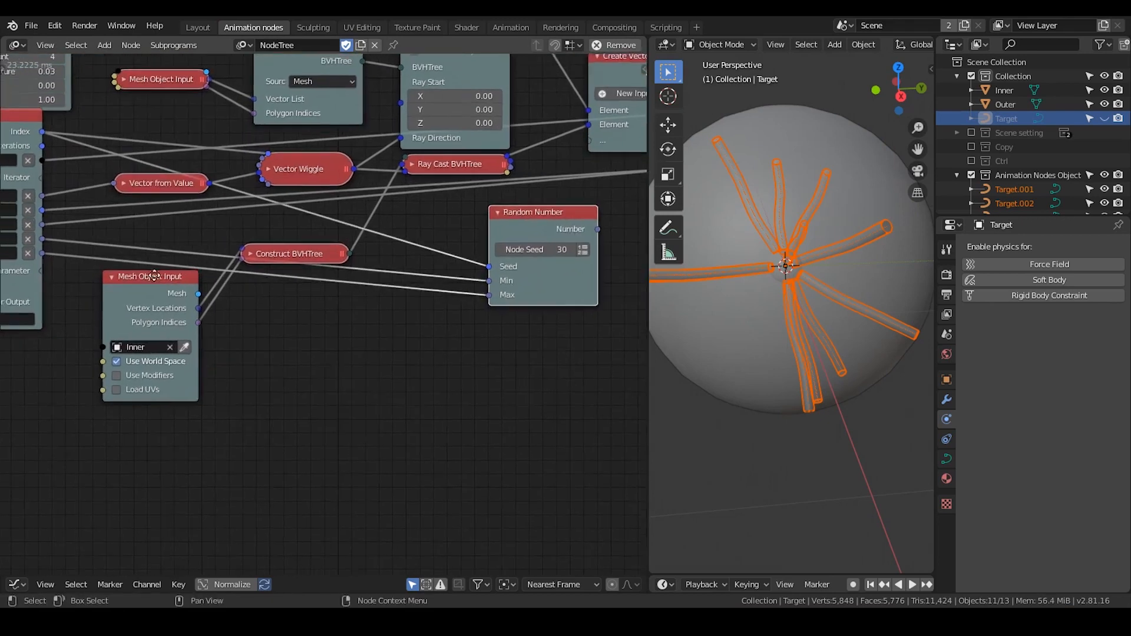
Step: Rename the new loop parameters bevel min and bevel max, and link the Random Number output to the Curve Object Output's Bevel Depth
{"action": "middle_click_drag", "start_coordinate": [62, 257], "coordinate": [412, 316]}
{"action": "scroll", "coordinate": [413, 316], "scroll_direction": "up", "scroll_amount": 2}
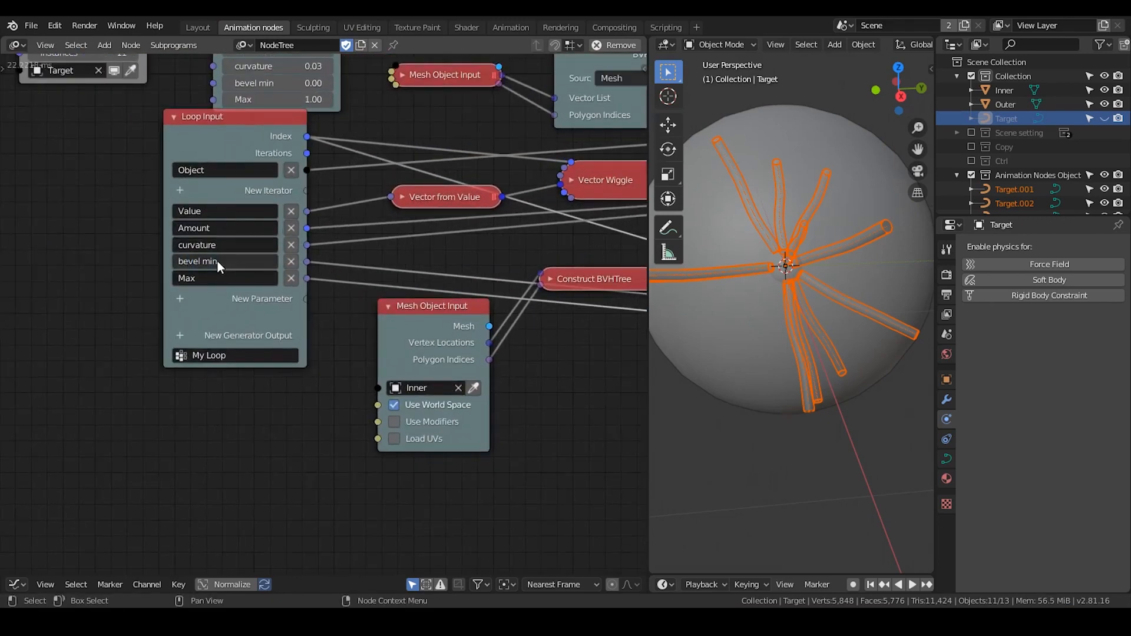
{"action": "scroll", "coordinate": [383, 263], "scroll_direction": "down", "scroll_amount": 5}
{"action": "scroll", "coordinate": [434, 234], "scroll_direction": "up", "scroll_amount": 8}
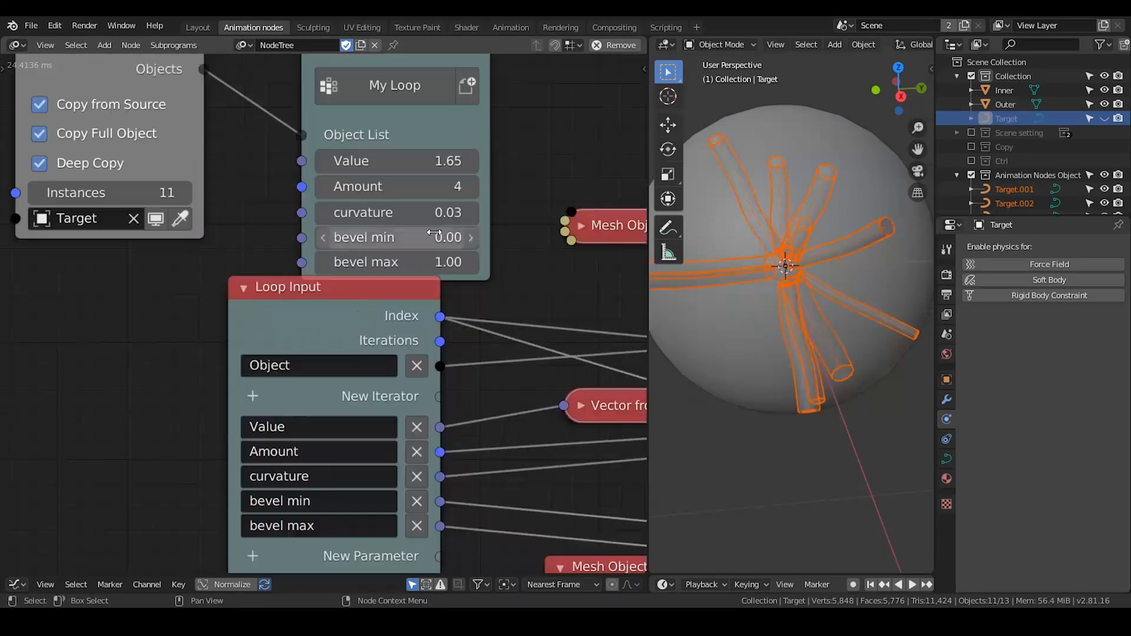
Step: Set bevel max to 0.42 on the My Loop invoke node and select the Outer sphere in the viewport
{"action": "left_click_drag", "start_coordinate": [434, 262], "coordinate": [401, 262]}
{"action": "middle_click_drag", "start_coordinate": [742, 277], "coordinate": [789, 303]}
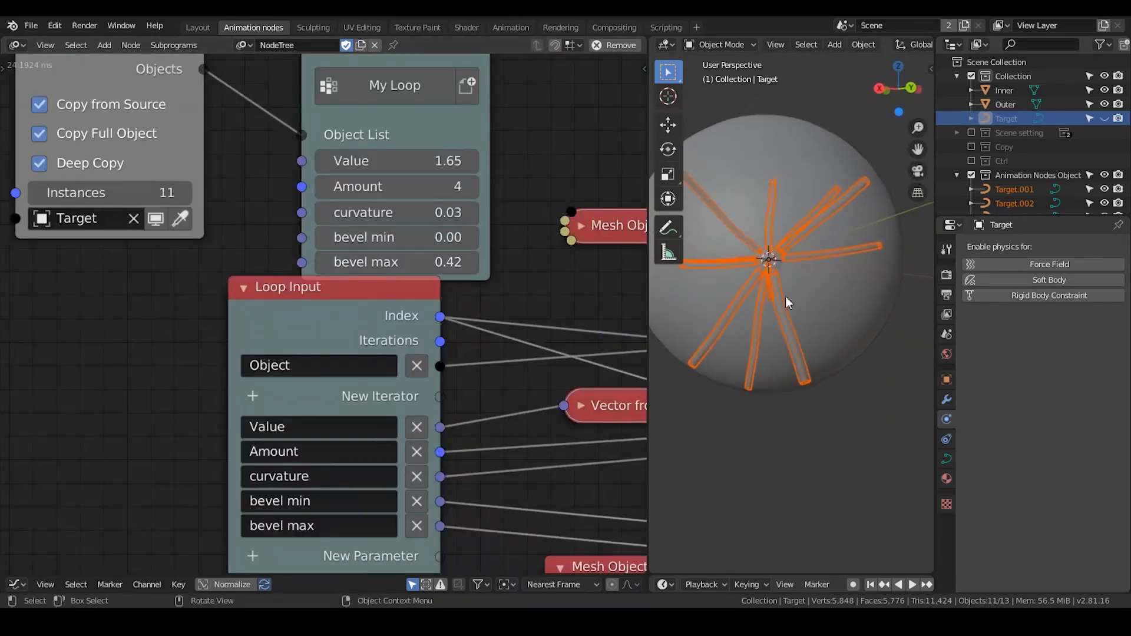
{"action": "left_click", "coordinate": [788, 303]}
Step: Remove the main loop's Vector List and Spline List outputs and collapse the blue invoke, second Spline from Points and Smooth Bezier Spline nodes
{"action": "scroll", "coordinate": [124, 476], "scroll_direction": "down", "scroll_amount": 4}
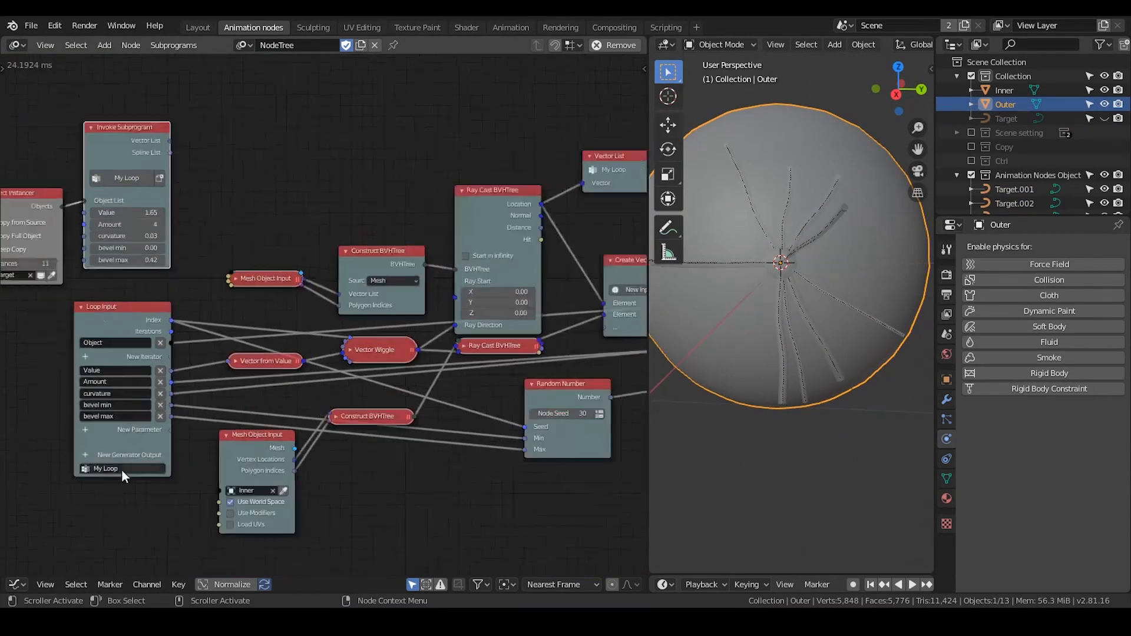
{"action": "scroll", "coordinate": [122, 476], "scroll_direction": "down", "scroll_amount": 1}
{"action": "middle_click_drag", "start_coordinate": [619, 247], "coordinate": [380, 210]}
{"action": "left_click_drag", "start_coordinate": [394, 192], "coordinate": [387, 209]}
{"action": "key", "text": "h"}
{"action": "key", "text": "h"}
{"action": "left_click_drag", "start_coordinate": [230, 219], "coordinate": [230, 259]}
{"action": "key", "text": "h"}
{"action": "middle_click_drag", "start_coordinate": [130, 229], "coordinate": [105, 224]}
{"action": "scroll", "coordinate": [244, 242], "scroll_direction": "down", "scroll_amount": 3}
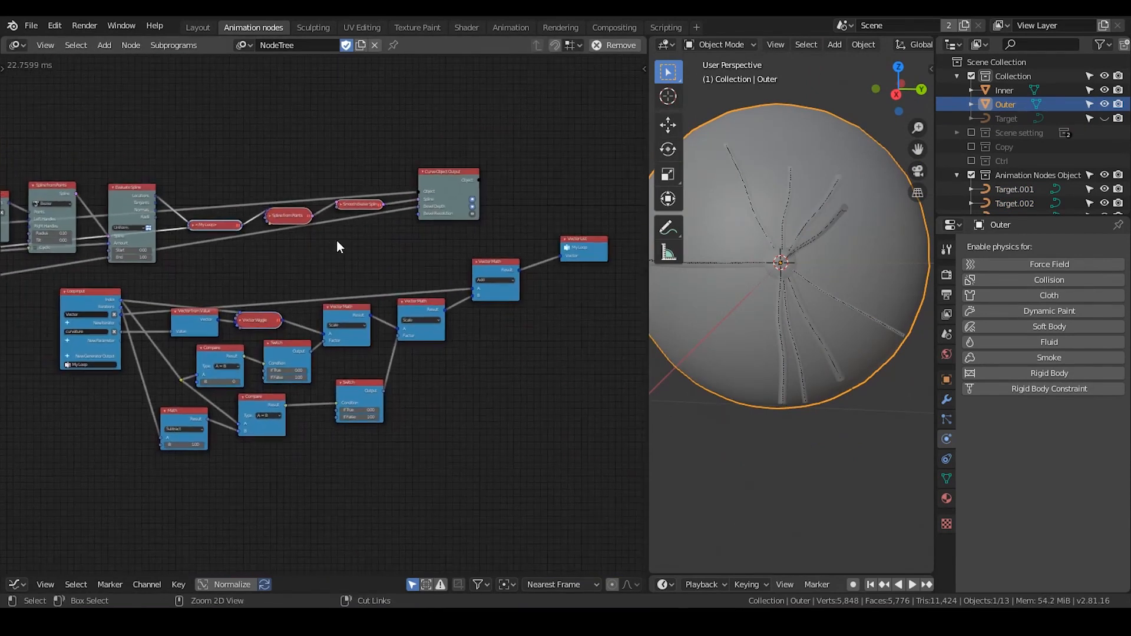
Step: Save the file and nudge the Evaluate Spline and blue Loop Input nodes to tidy the layout
{"action": "key", "text": "ctrl+s"}
{"action": "scroll", "coordinate": [505, 295], "scroll_direction": "up", "scroll_amount": 1}
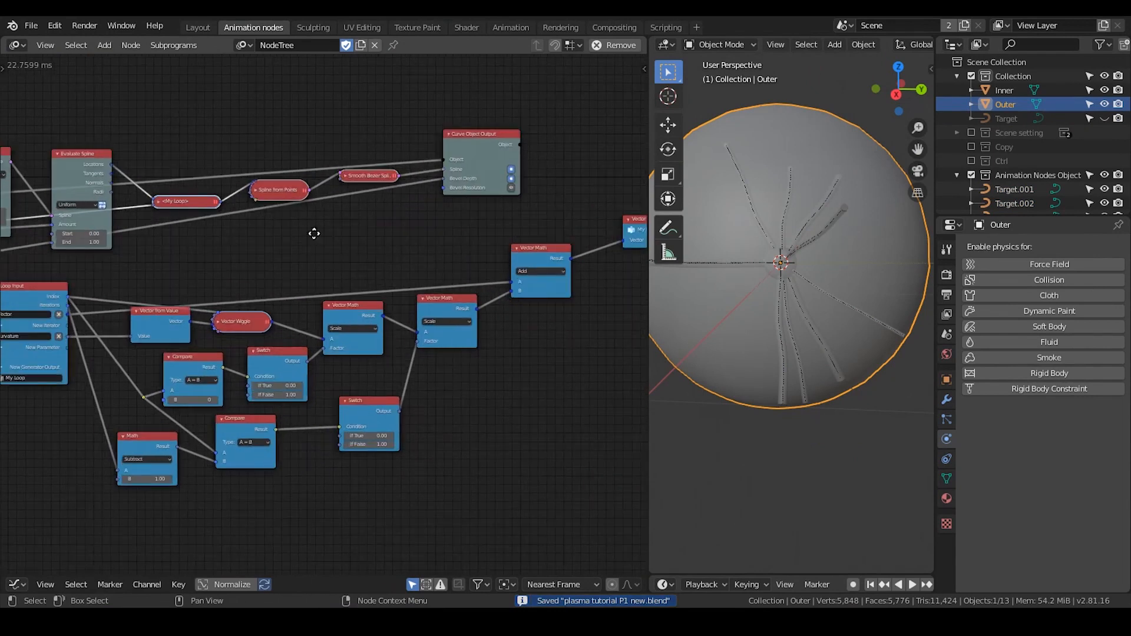
{"action": "middle_click_drag", "start_coordinate": [314, 234], "coordinate": [342, 266]}
{"action": "middle_click_drag", "start_coordinate": [457, 214], "coordinate": [474, 256]}
{"action": "middle_click_drag", "start_coordinate": [239, 277], "coordinate": [321, 275]}
{"action": "left_click_drag", "start_coordinate": [404, 152], "coordinate": [406, 145]}
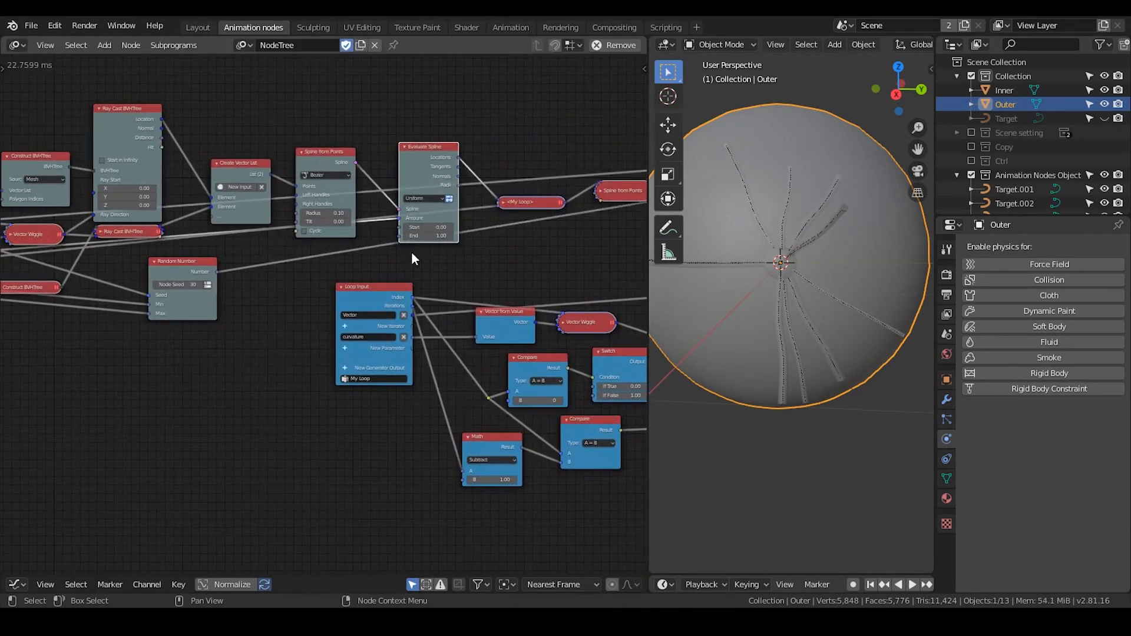
{"action": "scroll", "coordinate": [412, 253], "scroll_direction": "up", "scroll_amount": 1}
{"action": "left_click_drag", "start_coordinate": [413, 278], "coordinate": [417, 282]}
{"action": "middle_click_drag", "start_coordinate": [448, 330], "coordinate": [323, 308]}
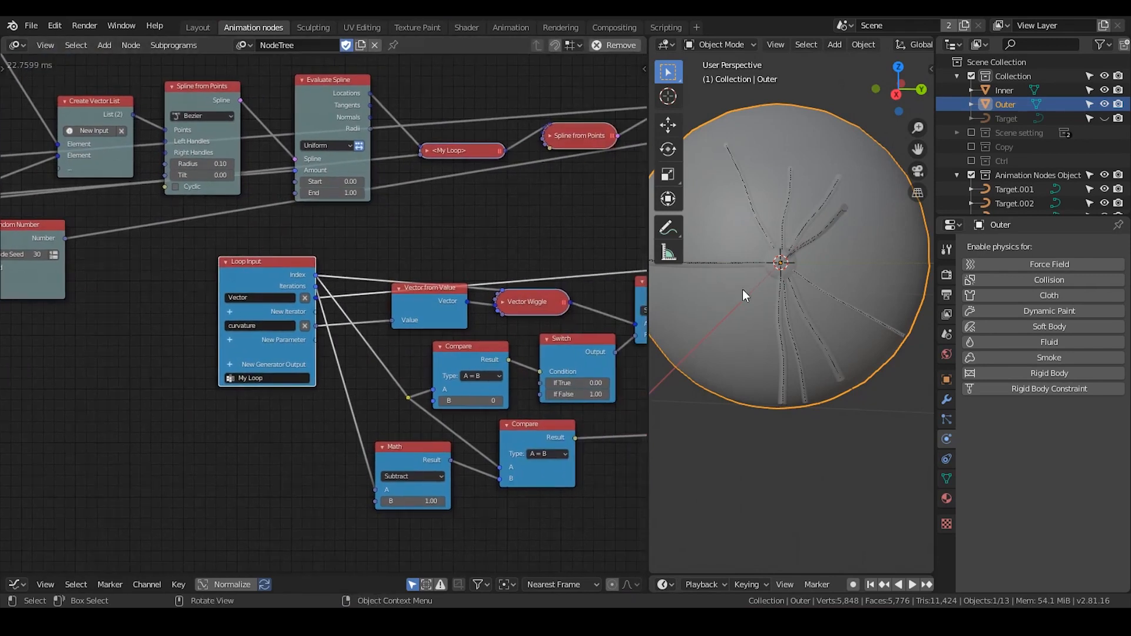
Step: Enlarge the 3D viewport temporarily and examine the arcs inside the sphere from different angles
{"action": "middle_click_drag", "start_coordinate": [742, 288], "coordinate": [727, 292]}
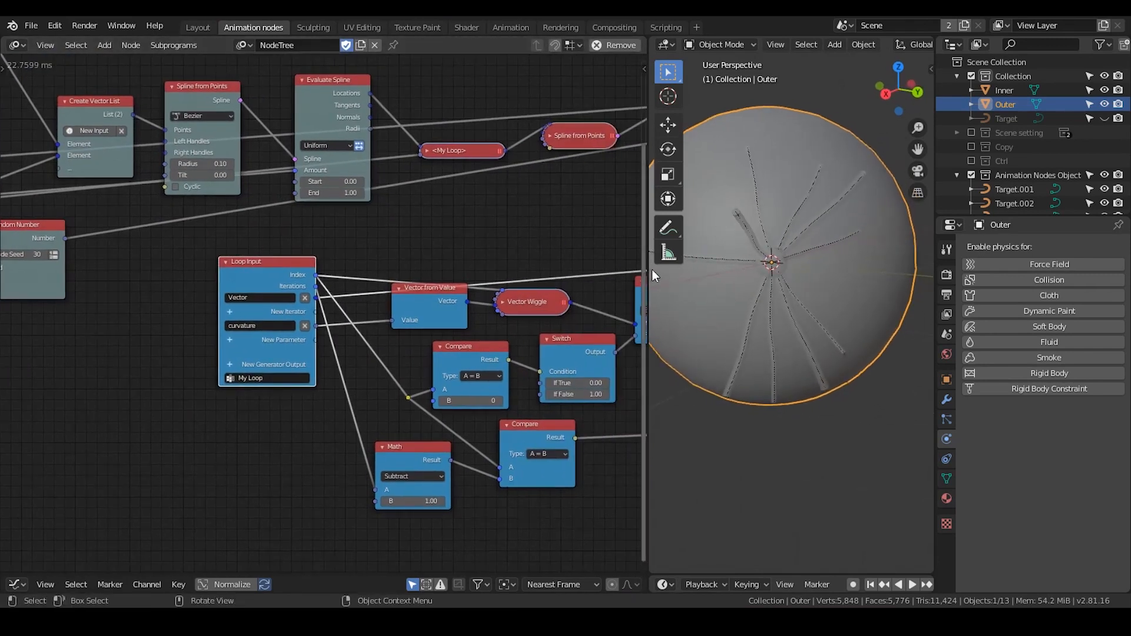
{"action": "left_click_drag", "start_coordinate": [651, 270], "coordinate": [443, 270]}
{"action": "middle_click_drag", "start_coordinate": [674, 272], "coordinate": [740, 264]}
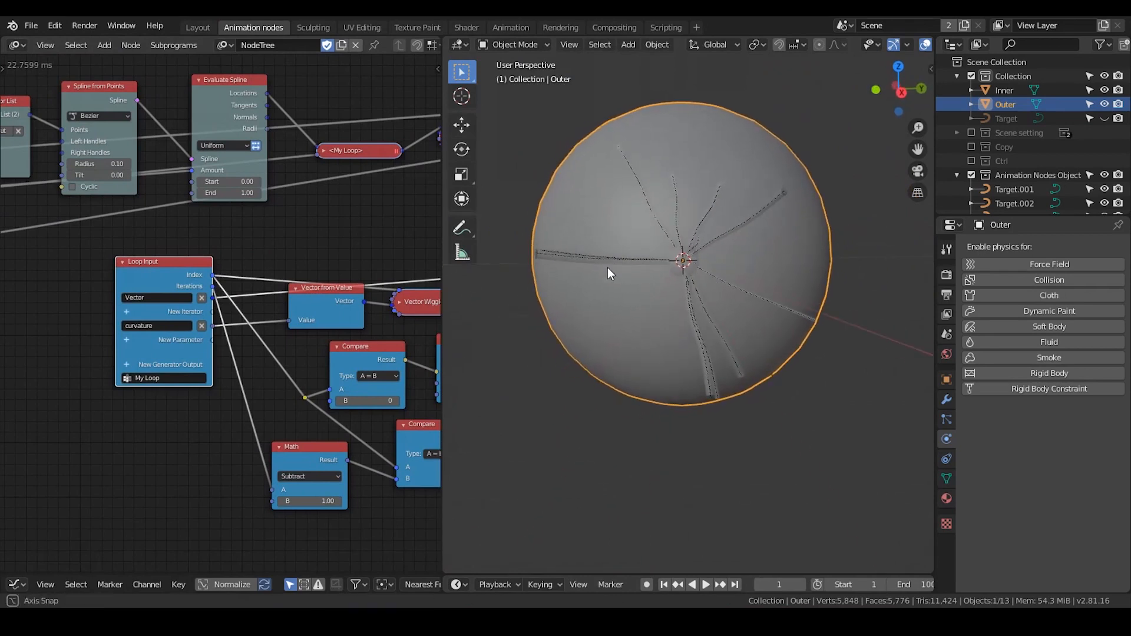
{"action": "middle_click_drag", "start_coordinate": [607, 268], "coordinate": [615, 268]}
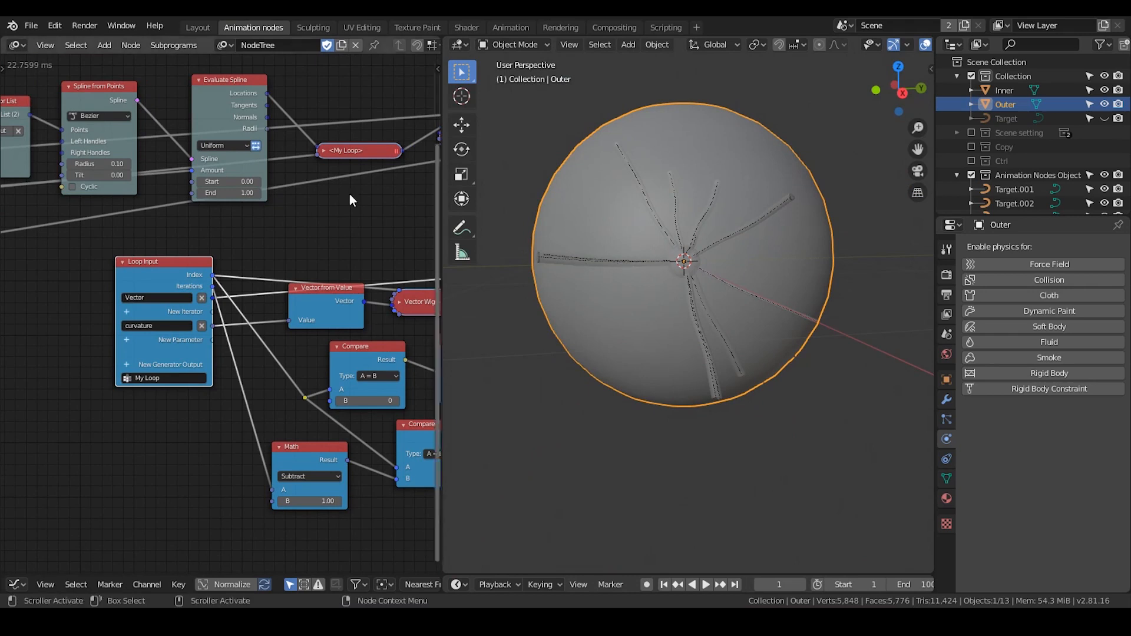
{"action": "left_click_drag", "start_coordinate": [441, 209], "coordinate": [617, 209]}
Step: Expand the Spline from Points node that follows the blue invoke node and move it up
{"action": "scroll", "coordinate": [253, 292], "scroll_direction": "up", "scroll_amount": 2}
{"action": "left_click", "coordinate": [184, 206]}
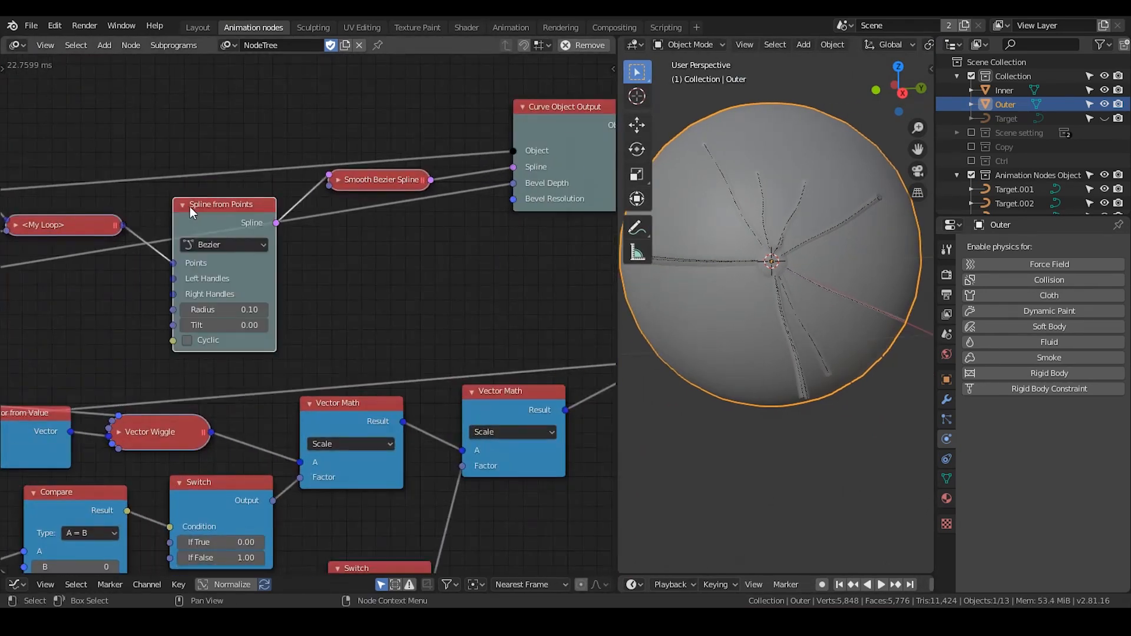
{"action": "left_click_drag", "start_coordinate": [190, 207], "coordinate": [213, 154]}
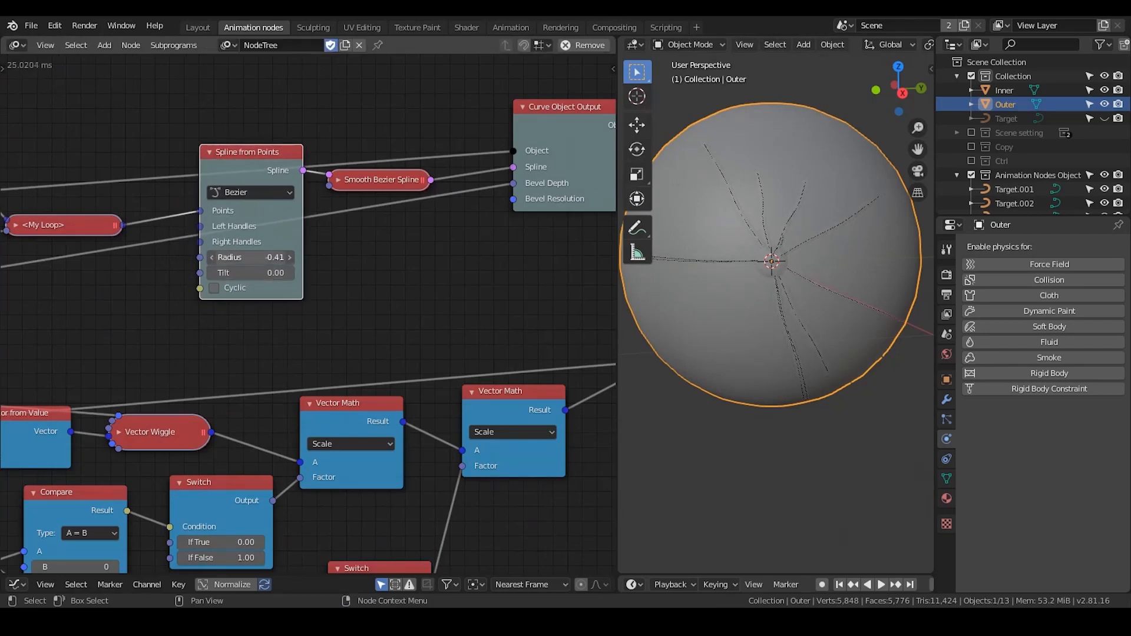
Step: Try a Radius of 0.40 on the expanded Spline from Points node
{"action": "left_click_drag", "start_coordinate": [250, 258], "coordinate": [294, 258]}
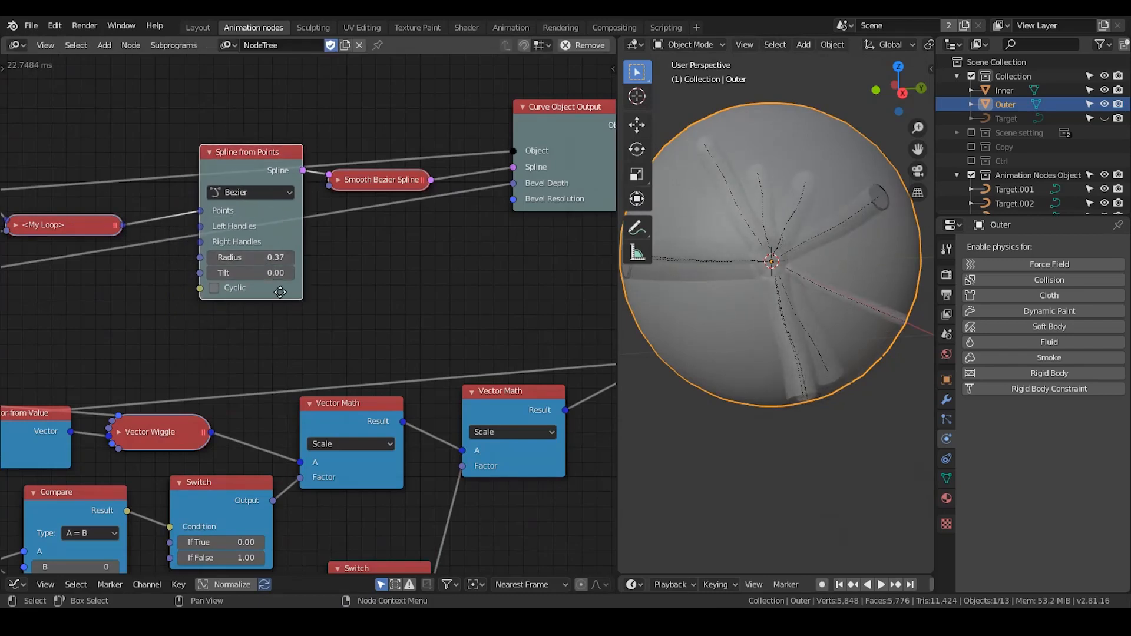
{"action": "middle_click_drag", "start_coordinate": [279, 292], "coordinate": [307, 297]}
{"action": "left_click_drag", "start_coordinate": [298, 263], "coordinate": [302, 262]}
Step: Add a reroute on the Bevel Depth link, detach it from the Curve Object Output, and try a Bevel Depth of 0.18
{"action": "middle_click_drag", "start_coordinate": [532, 235], "coordinate": [483, 248]}
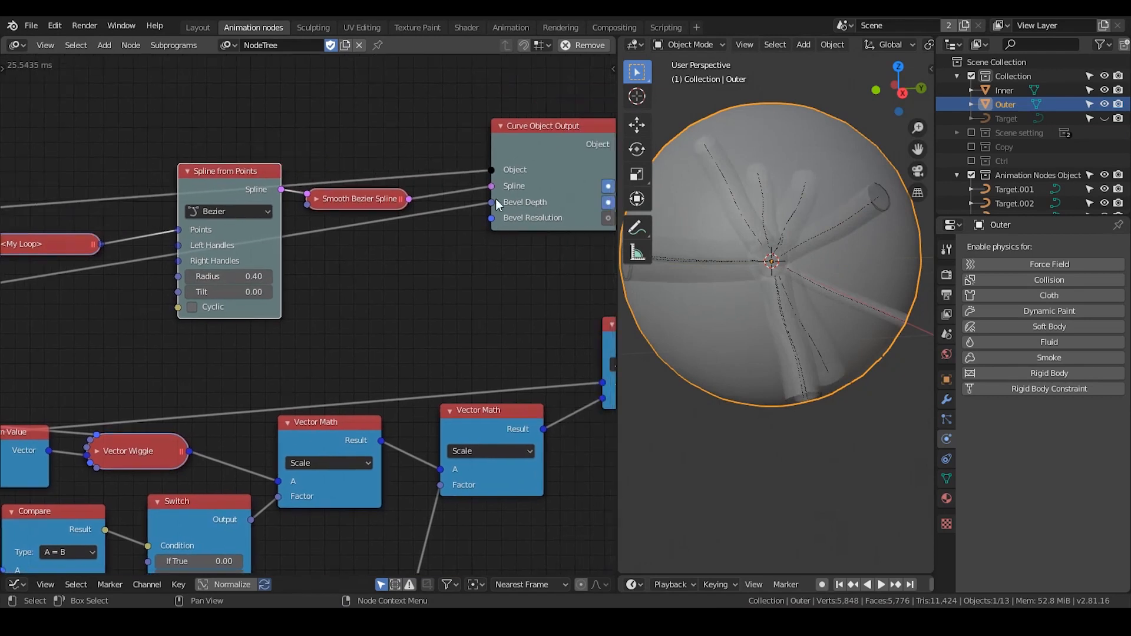
{"action": "right_click_drag", "start_coordinate": [450, 208], "coordinate": [469, 222], "text": "shift"}
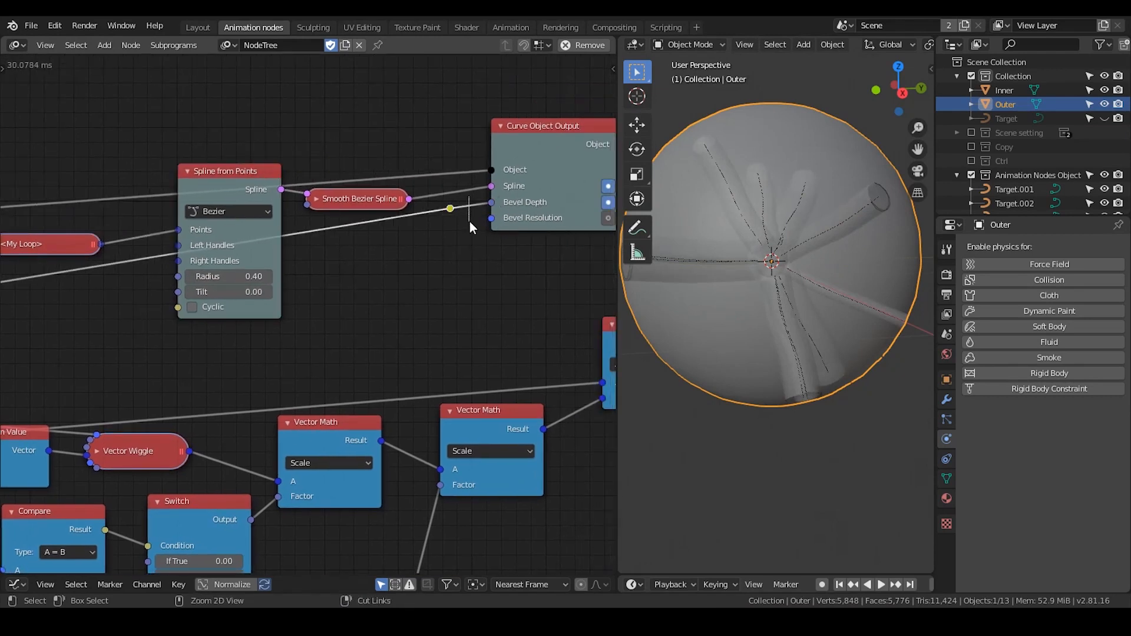
{"action": "middle_click_drag", "start_coordinate": [470, 217], "coordinate": [410, 224]}
{"action": "mouse_move", "coordinate": [487, 211]}
{"action": "left_mouse_down"}
{"action": "mouse_move", "coordinate": [459, 210]}
{"action": "mouse_move", "coordinate": [504, 212]}
{"action": "mouse_move", "coordinate": [482, 218]}
{"action": "left_mouse_up"}
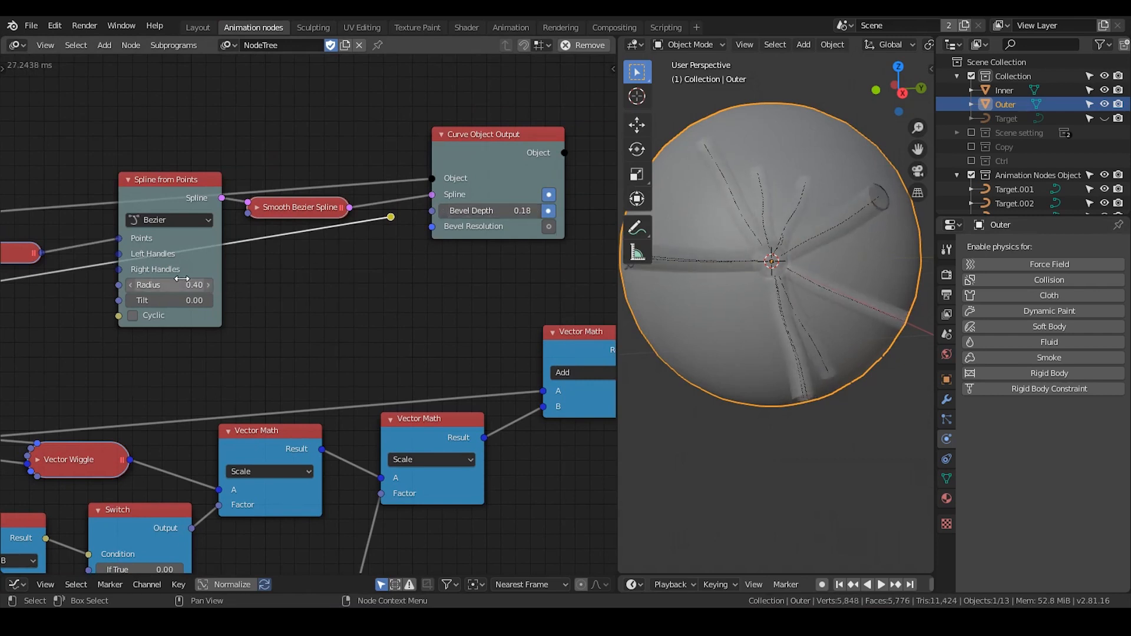
Step: Reconnect the rerouted link to the Bevel Depth input and set the Spline from Points Radius to 0.1
{"action": "left_click_drag", "start_coordinate": [181, 284], "coordinate": [218, 284]}
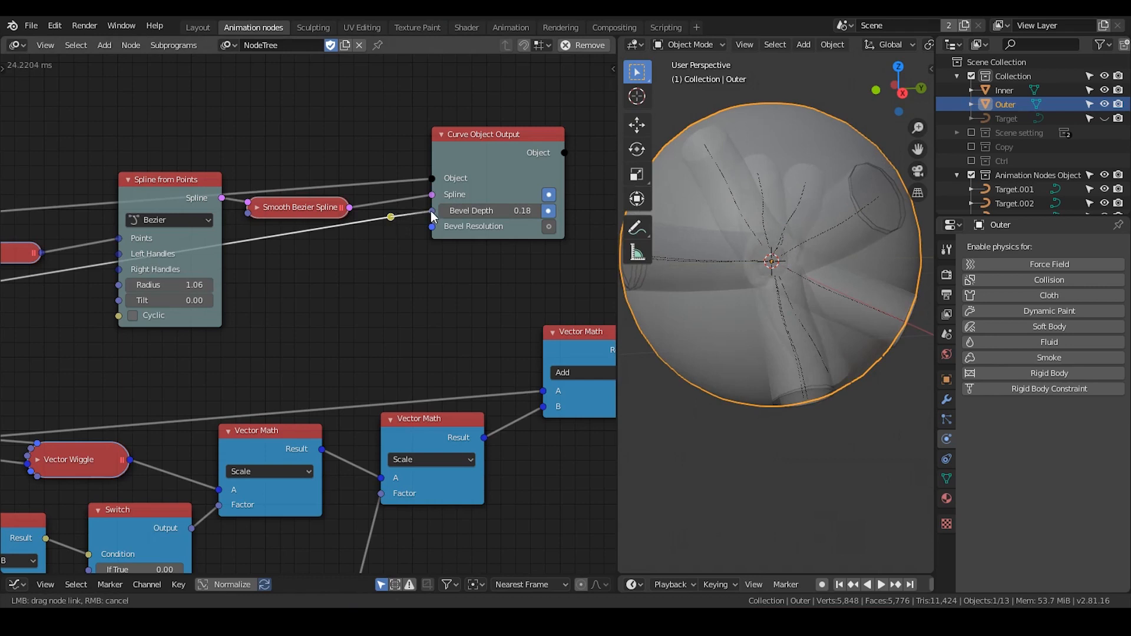
{"action": "left_click_drag", "start_coordinate": [433, 216], "coordinate": [432, 211]}
{"action": "middle_click_drag", "start_coordinate": [278, 302], "coordinate": [361, 238]}
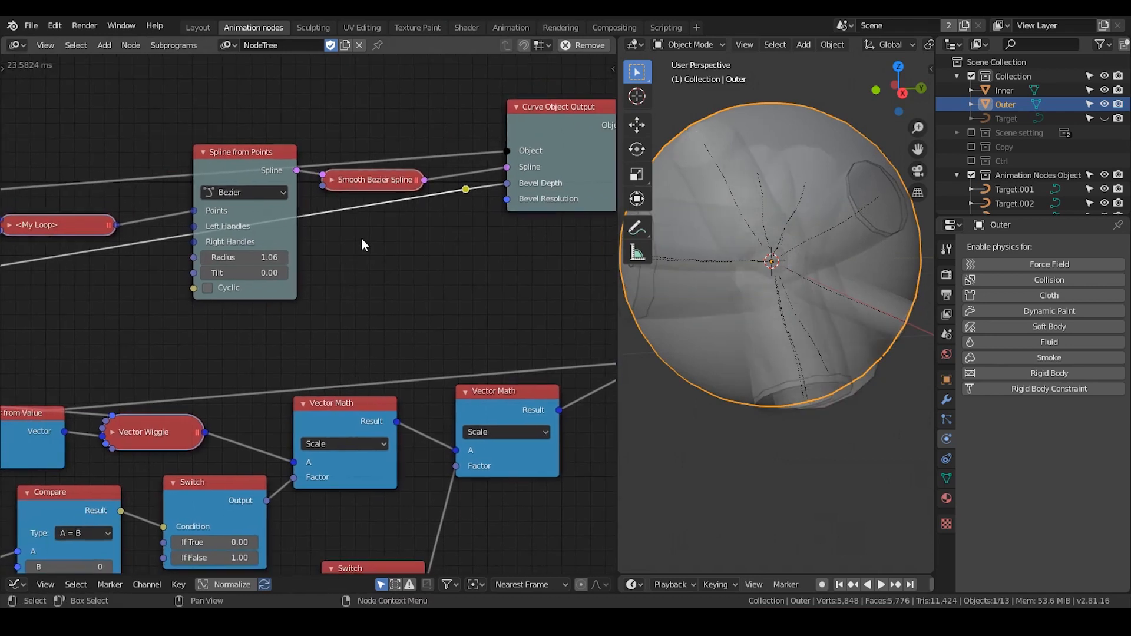
{"action": "left_click", "coordinate": [257, 255]}
{"action": "type", "text": "0.1"}
{"action": "key", "text": "Return"}
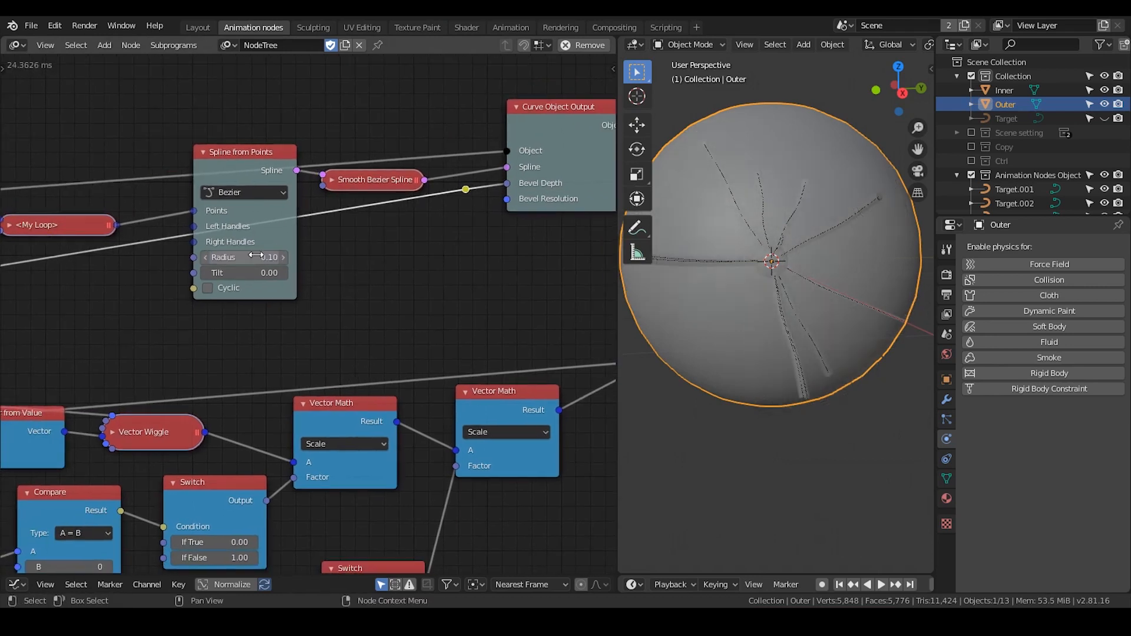
Step: Move the Curve Object Output node slightly up and right, and raise the Spline from Points node feeding Smooth Bezier Spline
{"action": "middle_click_drag", "start_coordinate": [548, 259], "coordinate": [472, 282]}
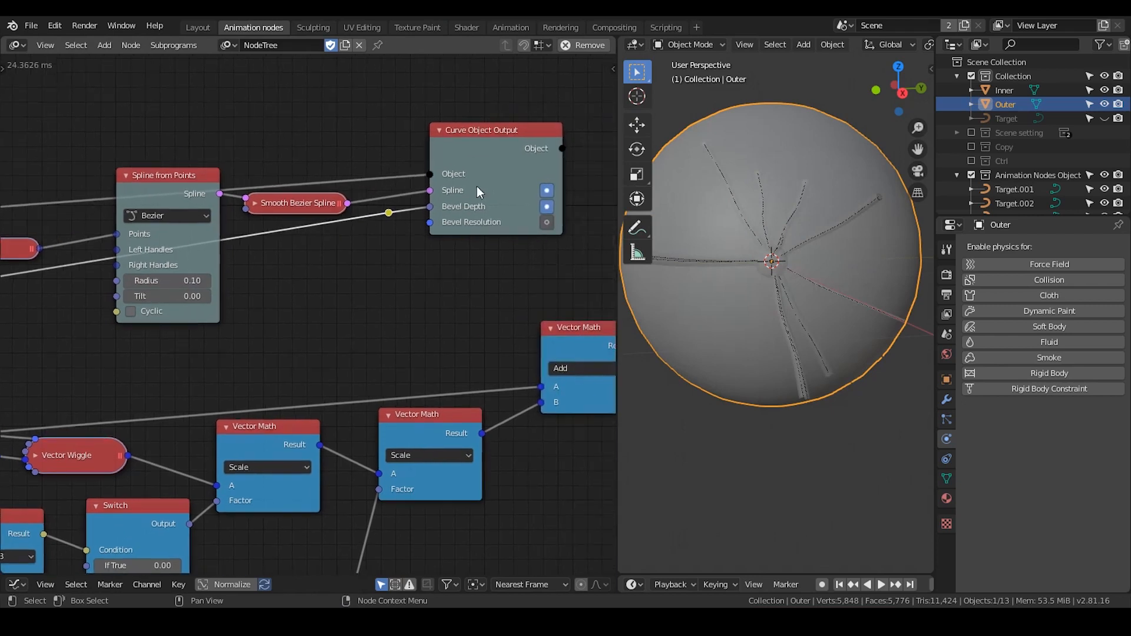
{"action": "left_click_drag", "start_coordinate": [486, 214], "coordinate": [502, 202]}
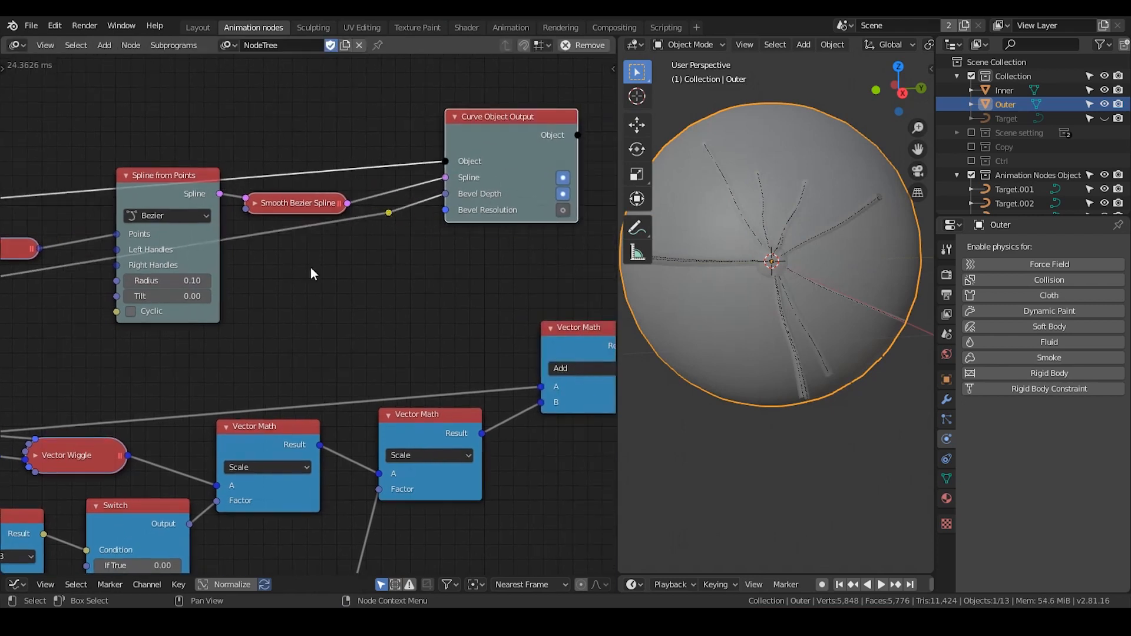
{"action": "middle_click_drag", "start_coordinate": [310, 267], "coordinate": [400, 248]}
{"action": "left_click_drag", "start_coordinate": [234, 159], "coordinate": [236, 138]}
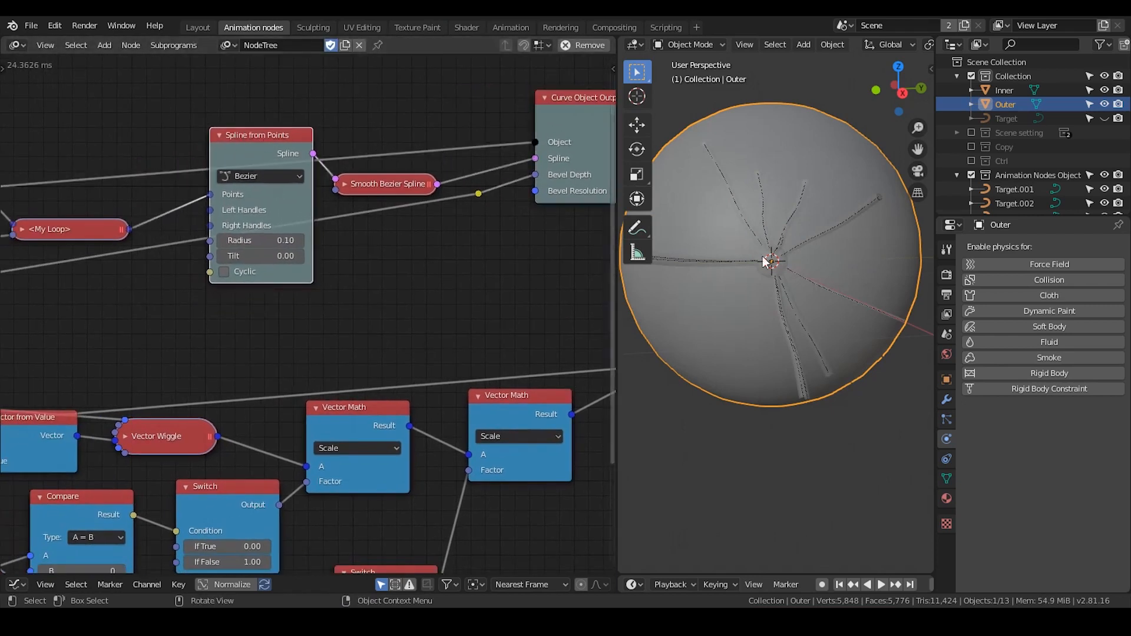
Step: Hide the Outer sphere and add a Random Number node beside Get Length, set to generate a list of numbers
{"action": "middle_click_drag", "start_coordinate": [719, 302], "coordinate": [758, 300], "text": "shift"}
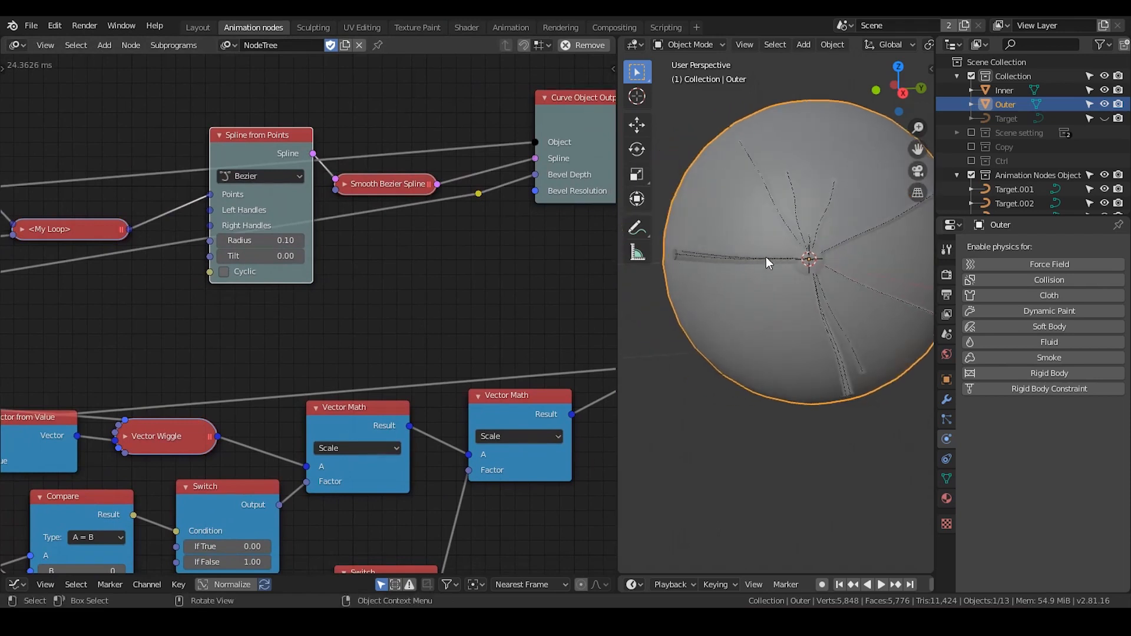
{"action": "middle_click_drag", "start_coordinate": [184, 278], "coordinate": [277, 249]}
{"action": "key", "text": "ctrl+a"}
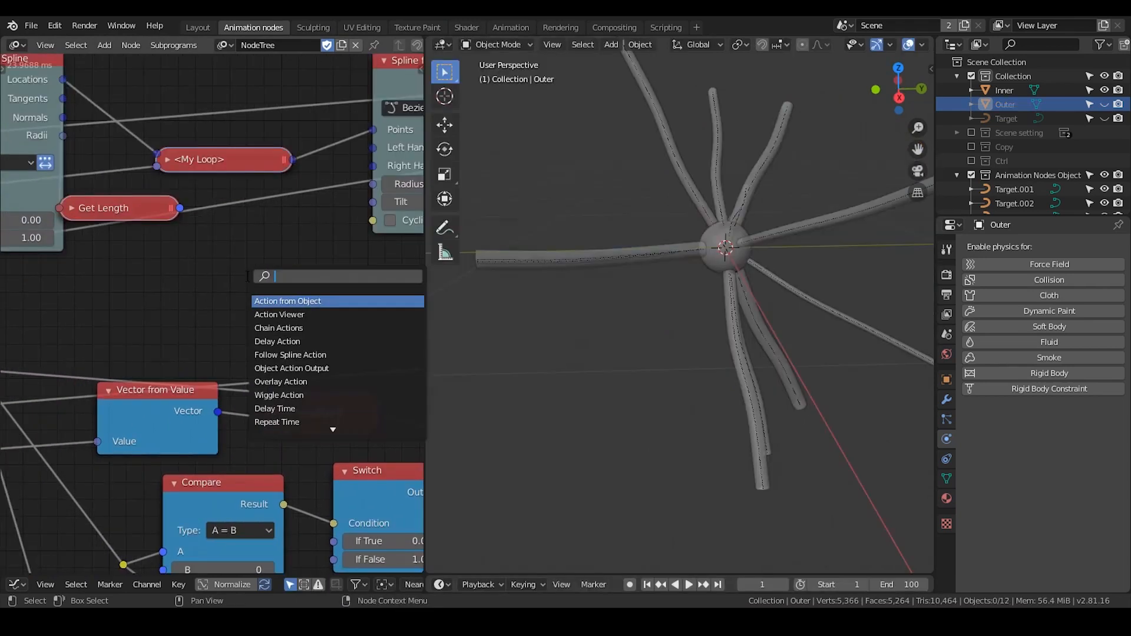
{"action": "type", "text": "r"}
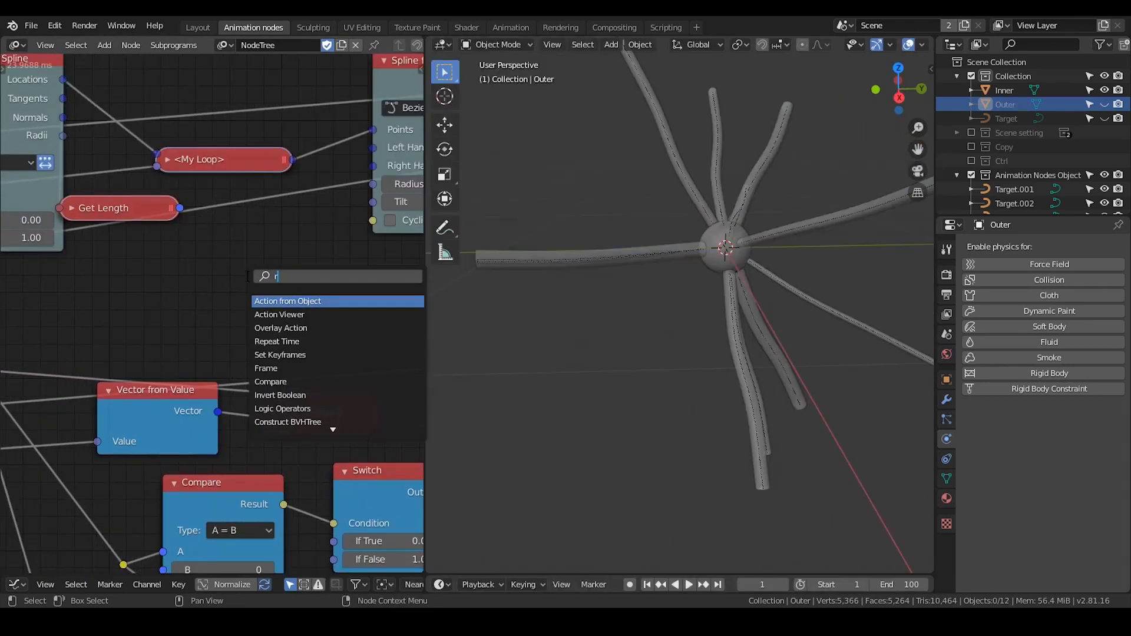
{"action": "type", "text": "andom n"}
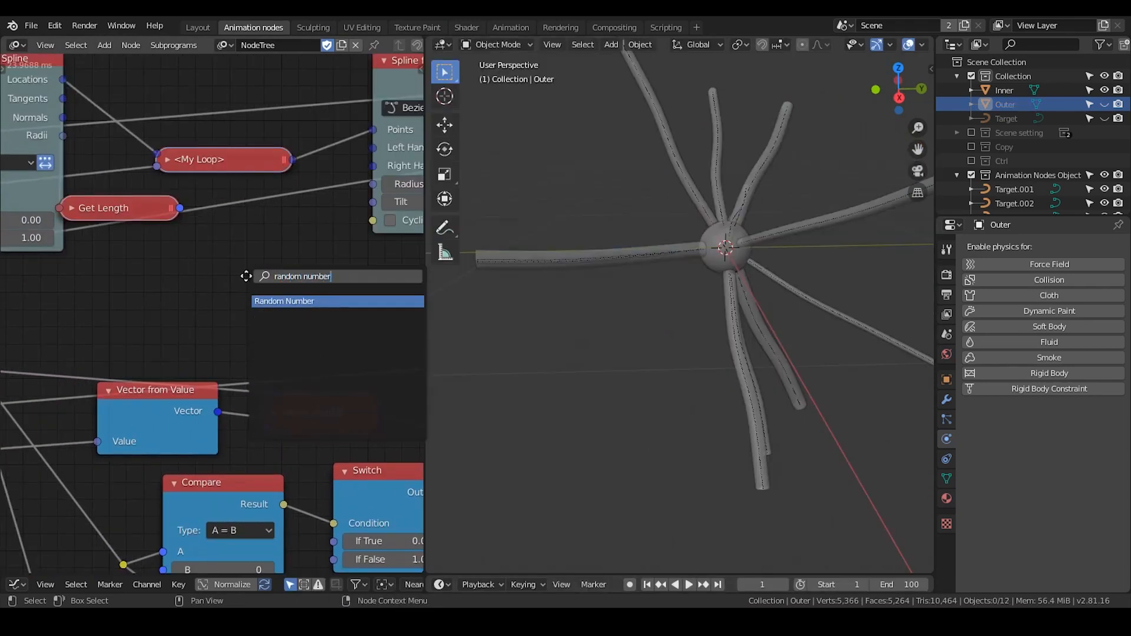
{"action": "type", "text": "umber"}
{"action": "key", "text": "Return"}
{"action": "left_click", "coordinate": [330, 276]}
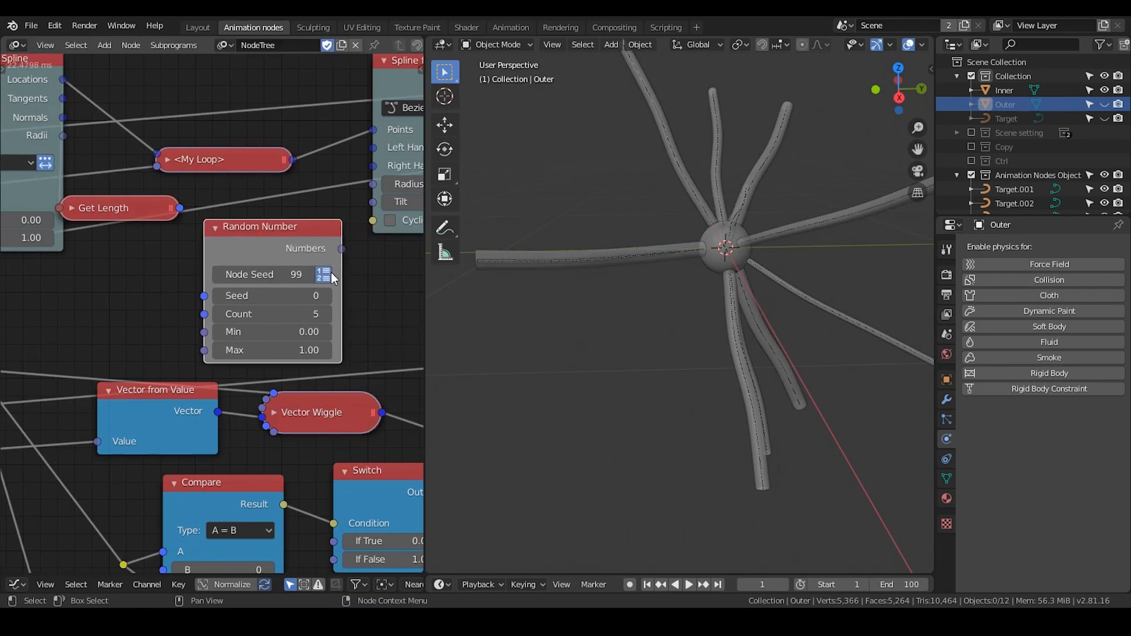
Step: Link Get Length to the Random Number node's Count and its Numbers output to the Radius input of Spline from Points
{"action": "middle_click_drag", "start_coordinate": [331, 272], "coordinate": [322, 263]}
{"action": "scroll", "coordinate": [319, 264], "scroll_direction": "down", "scroll_amount": 1}
{"action": "left_click_drag", "start_coordinate": [234, 242], "coordinate": [241, 235]}
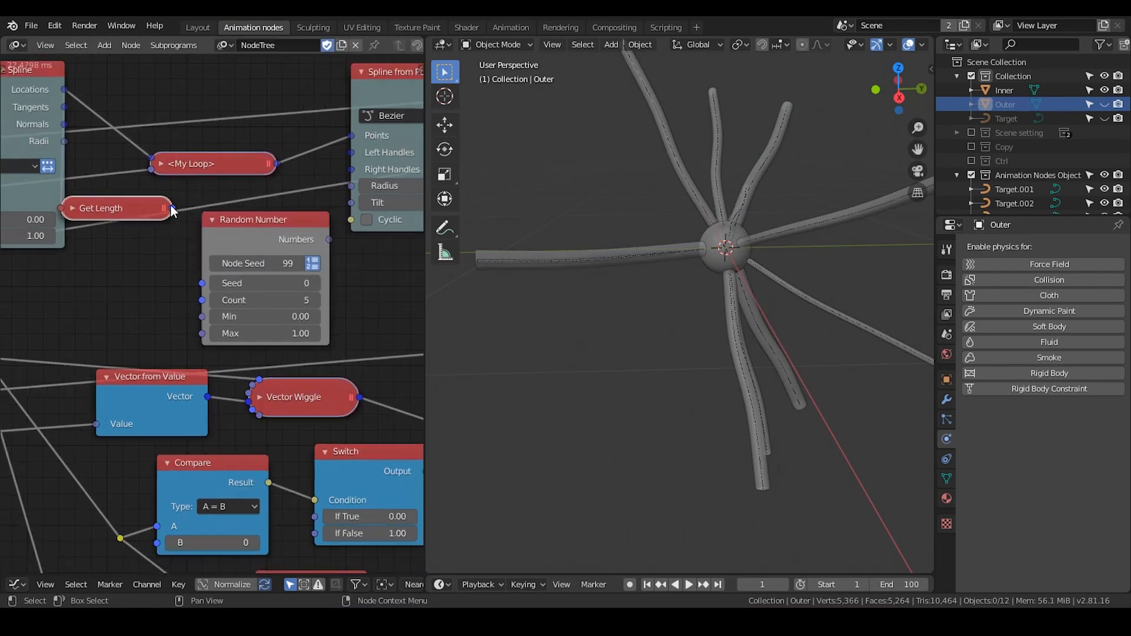
{"action": "left_click_drag", "start_coordinate": [205, 303], "coordinate": [204, 301]}
{"action": "scroll", "coordinate": [283, 271], "scroll_direction": "down", "scroll_amount": 2}
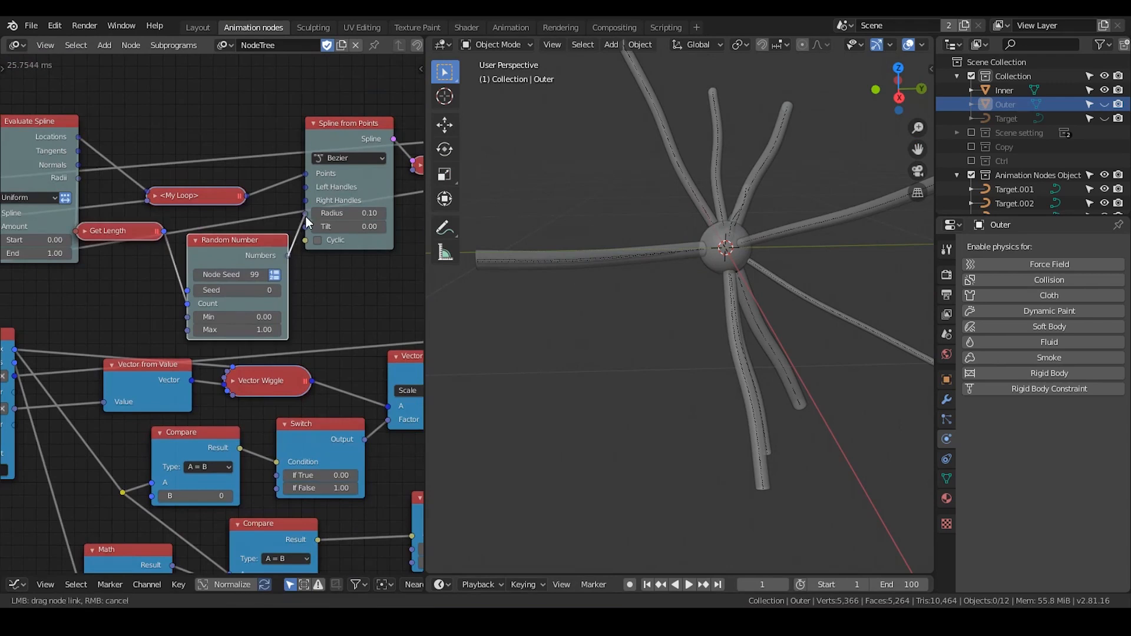
{"action": "left_click_drag", "start_coordinate": [306, 222], "coordinate": [306, 214]}
Step: Try a Max of 0.18 and a Seed of 11 on the new Random Number node
{"action": "scroll", "coordinate": [732, 274], "scroll_direction": "down", "scroll_amount": 3}
{"action": "middle_click_drag", "start_coordinate": [731, 274], "coordinate": [707, 261]}
{"action": "scroll", "coordinate": [212, 309], "scroll_direction": "up", "scroll_amount": 1}
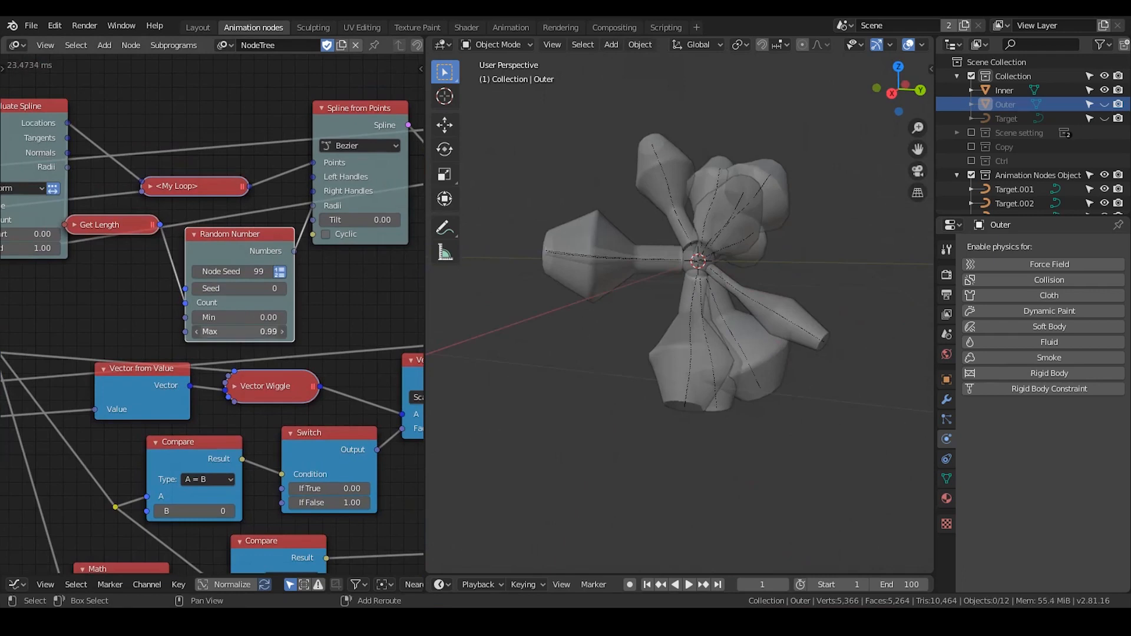
{"action": "left_click_drag", "start_coordinate": [238, 332], "coordinate": [157, 331]}
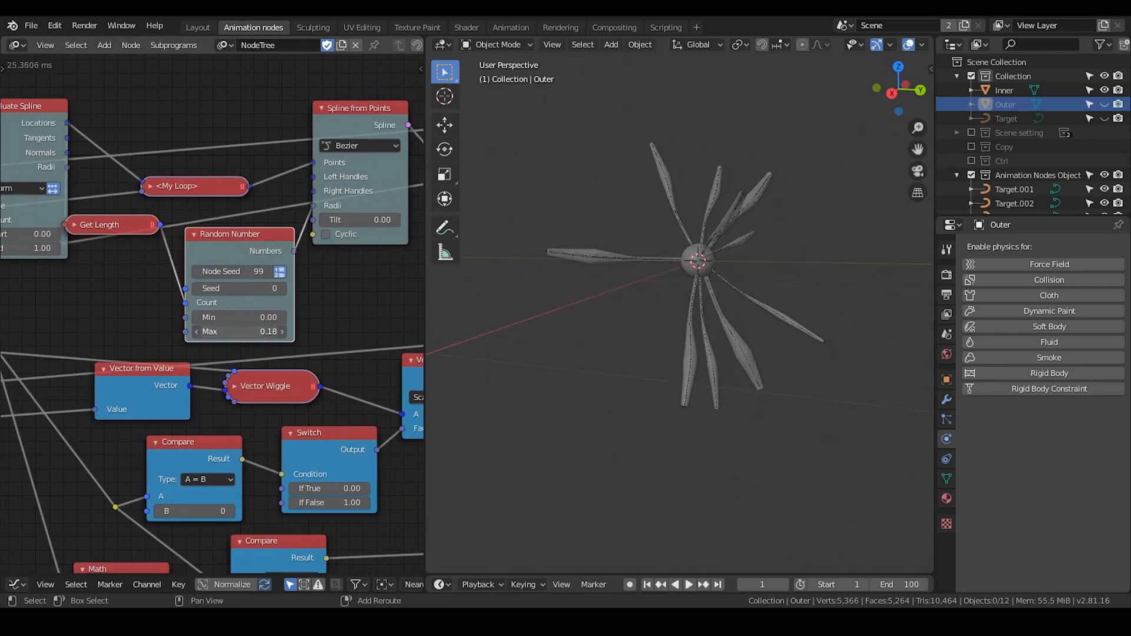
{"action": "mouse_move", "coordinate": [246, 289]}
{"action": "left_mouse_down"}
{"action": "mouse_move", "coordinate": [289, 288]}
{"action": "mouse_move", "coordinate": [268, 288]}
{"action": "left_mouse_up"}
{"action": "scroll", "coordinate": [589, 242], "scroll_direction": "up", "scroll_amount": 5}
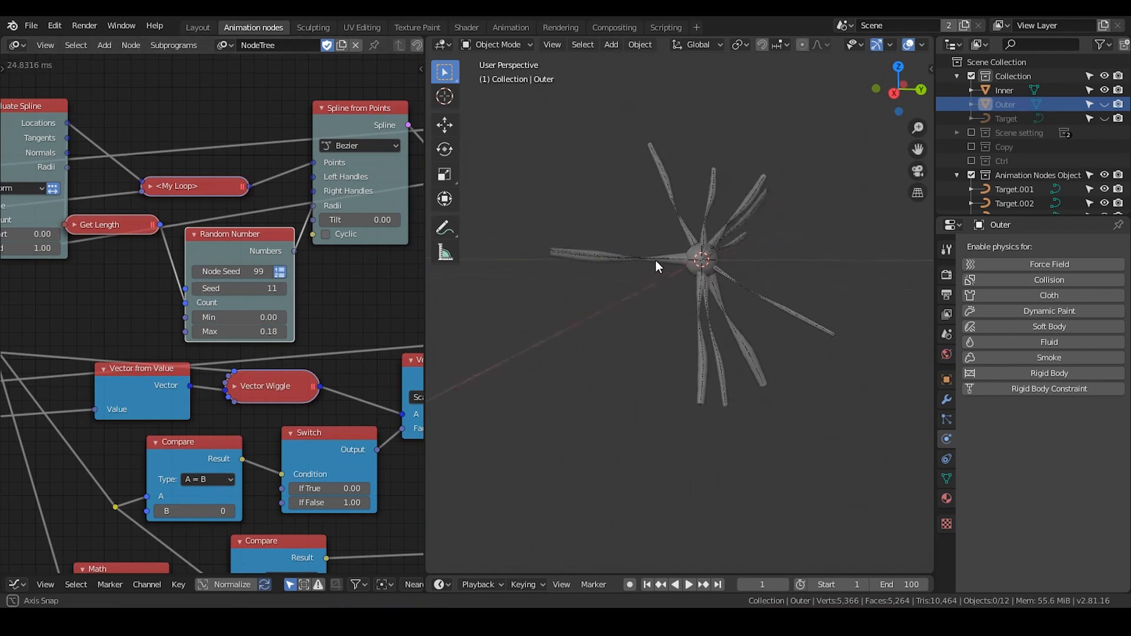
Step: Connect the main Loop Input node's Index to the Seed of the new Random Number node
{"action": "scroll", "coordinate": [598, 244], "scroll_direction": "down", "scroll_amount": 1}
{"action": "left_click_drag", "start_coordinate": [202, 250], "coordinate": [196, 254]}
{"action": "middle_click_drag", "start_coordinate": [142, 257], "coordinate": [217, 267]}
{"action": "scroll", "coordinate": [238, 268], "scroll_direction": "down", "scroll_amount": 3}
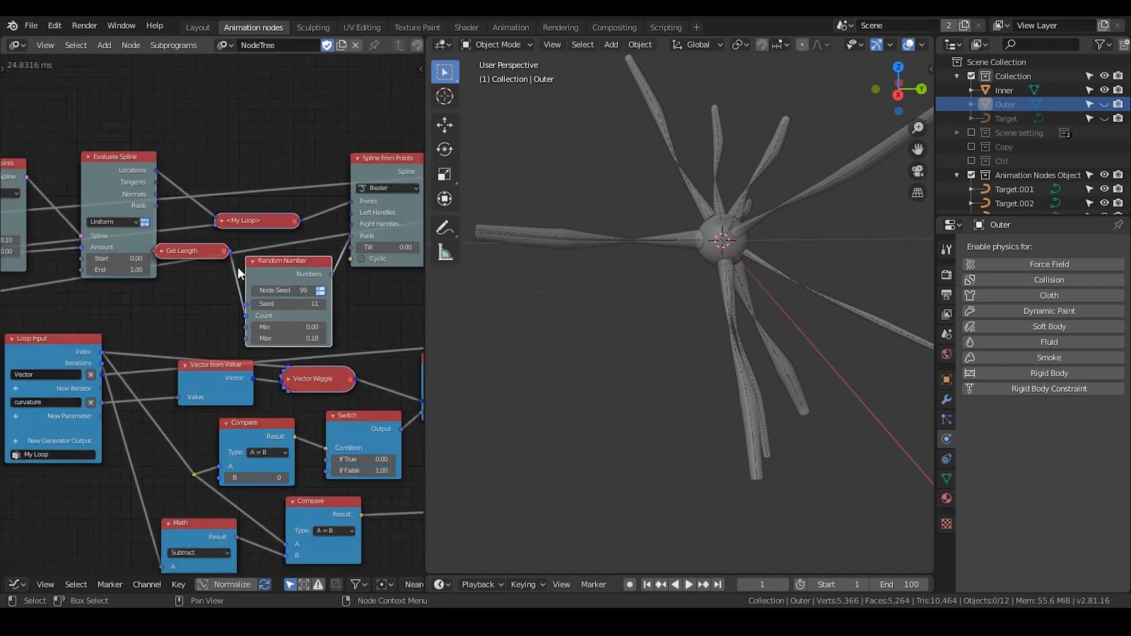
{"action": "scroll", "coordinate": [132, 281], "scroll_direction": "down", "scroll_amount": 5}
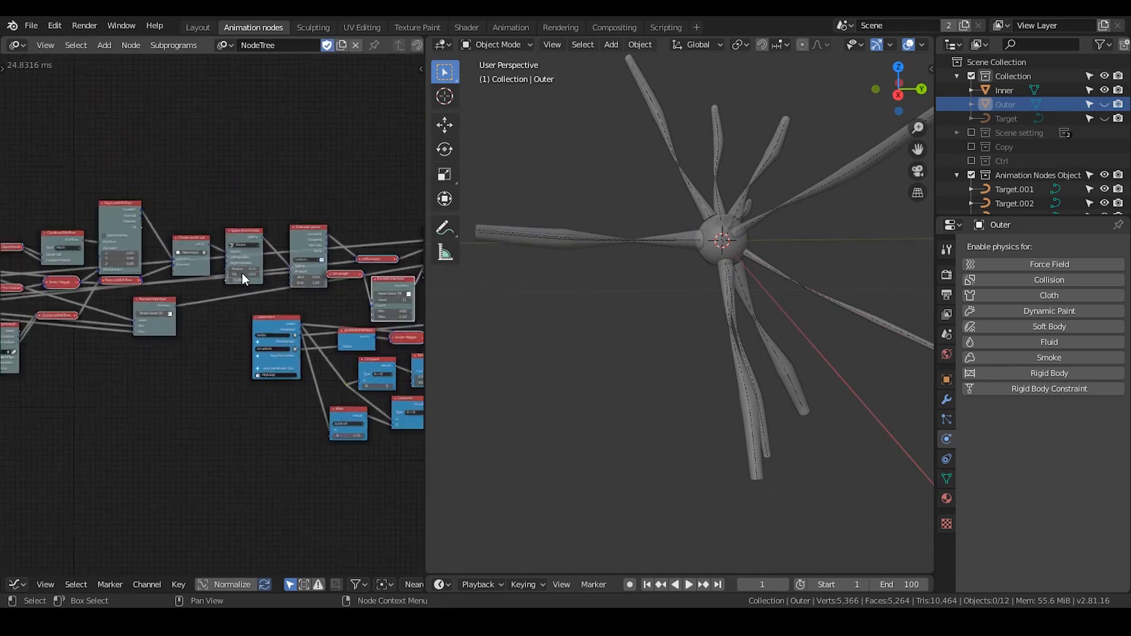
{"action": "middle_click_drag", "start_coordinate": [132, 275], "coordinate": [173, 264]}
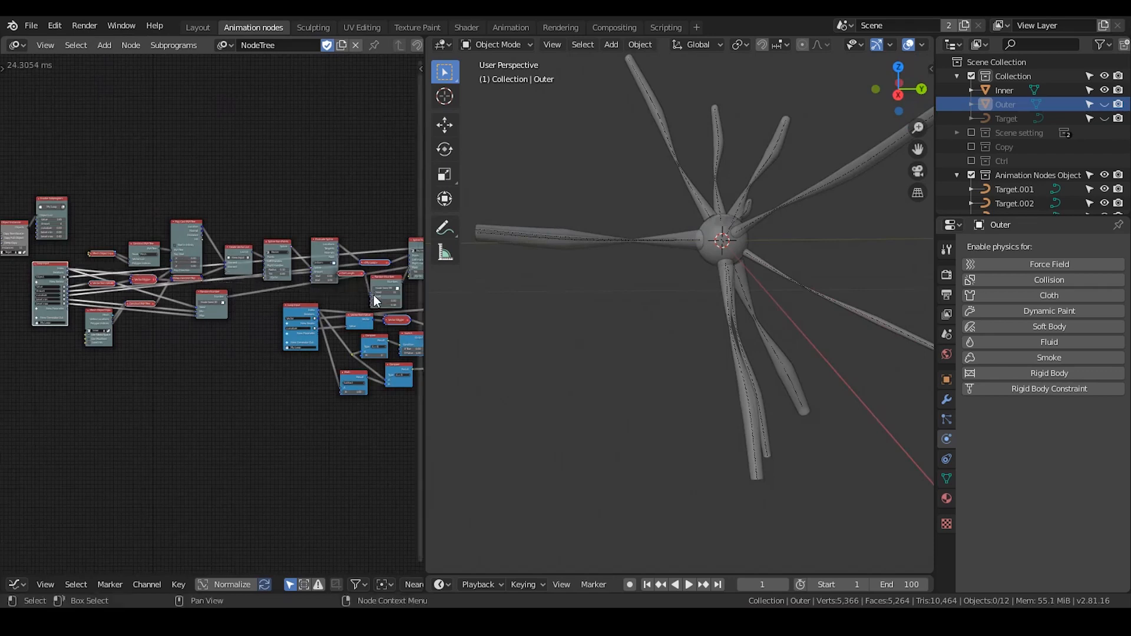
Step: Set both Min and Max of the new Random Number node to 0.07
{"action": "left_click_drag", "start_coordinate": [425, 300], "coordinate": [361, 341]}
{"action": "scroll", "coordinate": [321, 301], "scroll_direction": "up", "scroll_amount": 9}
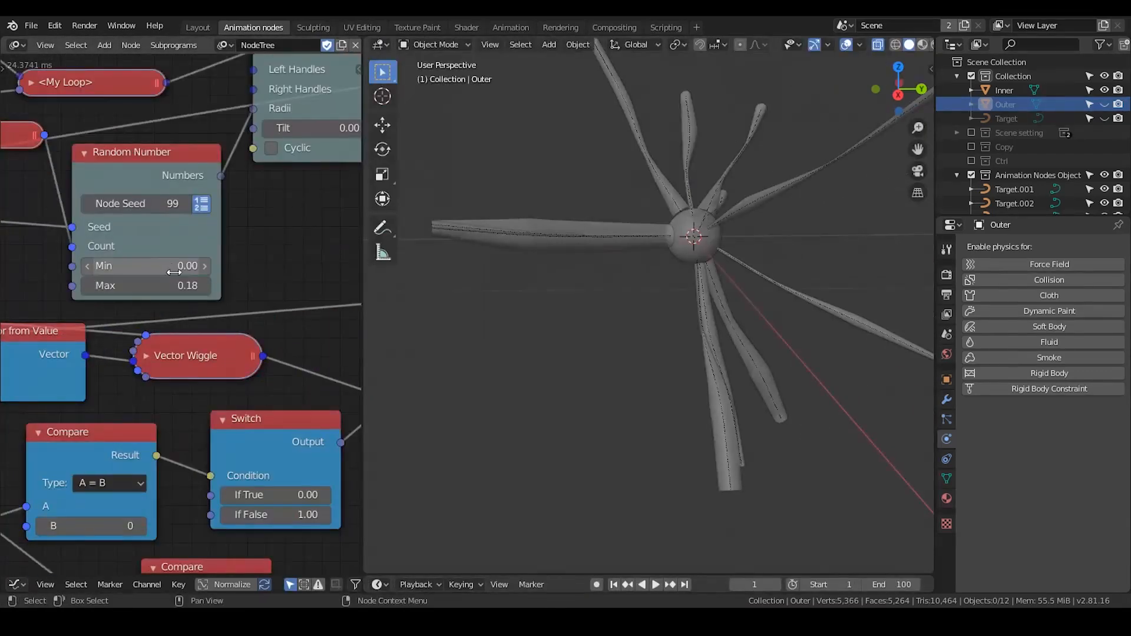
{"action": "left_click_drag", "start_coordinate": [146, 266], "coordinate": [98, 285]}
{"action": "middle_click_drag", "start_coordinate": [732, 283], "coordinate": [766, 291]}
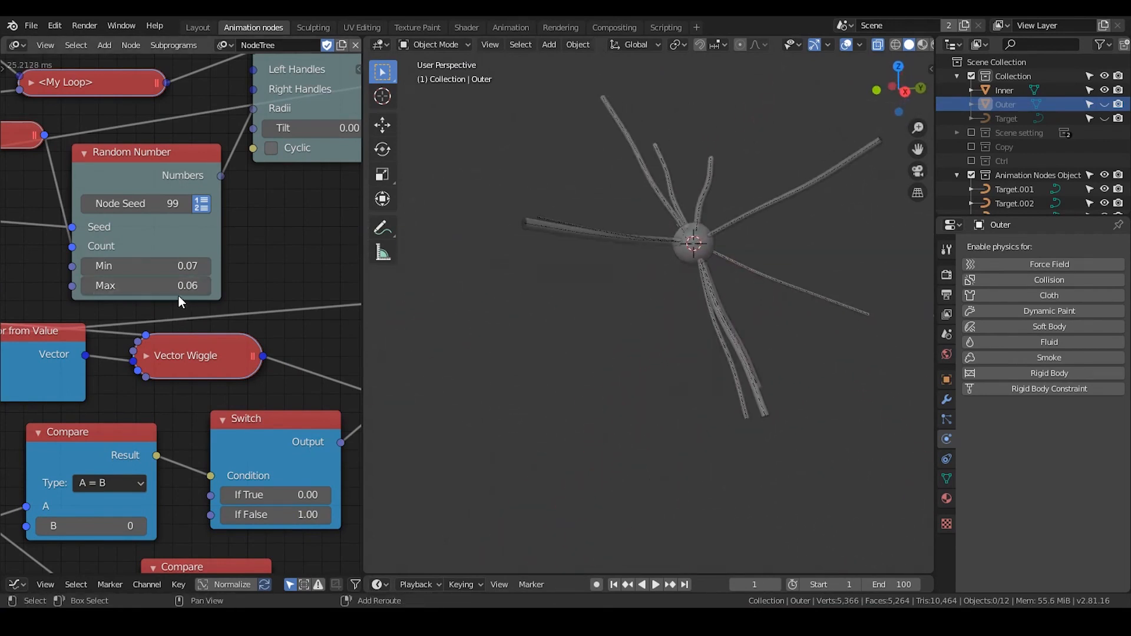
{"action": "mouse_move", "coordinate": [146, 285]}
{"action": "left_mouse_down"}
{"action": "mouse_move", "coordinate": [188, 286]}
{"action": "mouse_move", "coordinate": [133, 285]}
{"action": "left_mouse_up"}
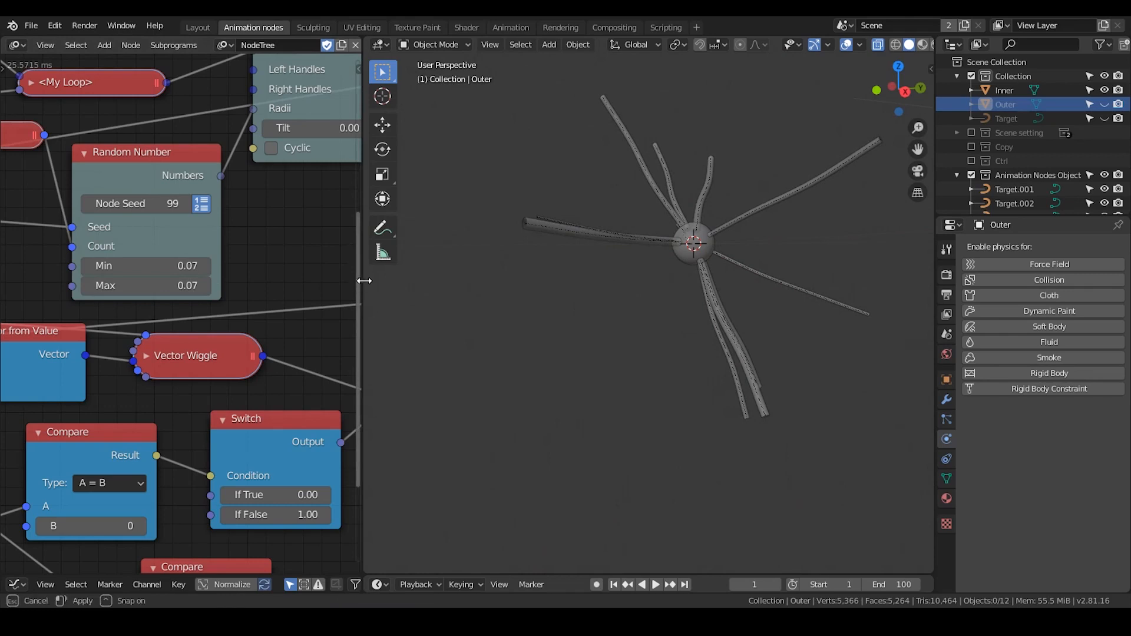
Step: Save the file, then expand the blue Vector Wiggle node and move it up
{"action": "left_click_drag", "start_coordinate": [364, 281], "coordinate": [562, 276]}
{"action": "scroll", "coordinate": [361, 200], "scroll_direction": "down", "scroll_amount": 3}
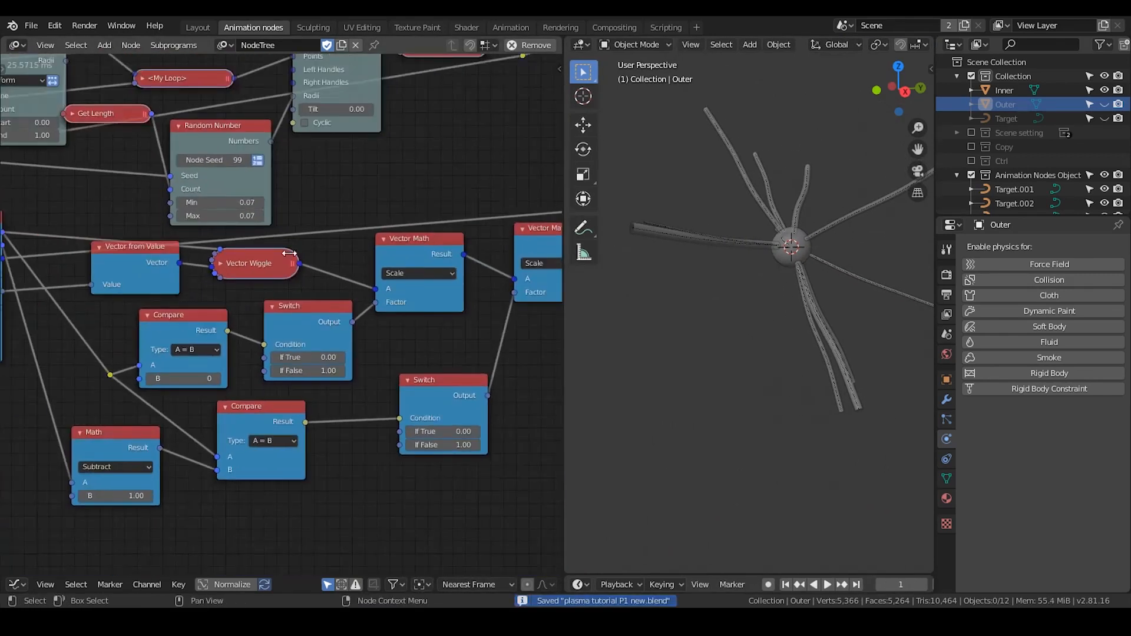
{"action": "left_click", "coordinate": [221, 265]}
{"action": "middle_click_drag", "start_coordinate": [246, 291], "coordinate": [273, 247]}
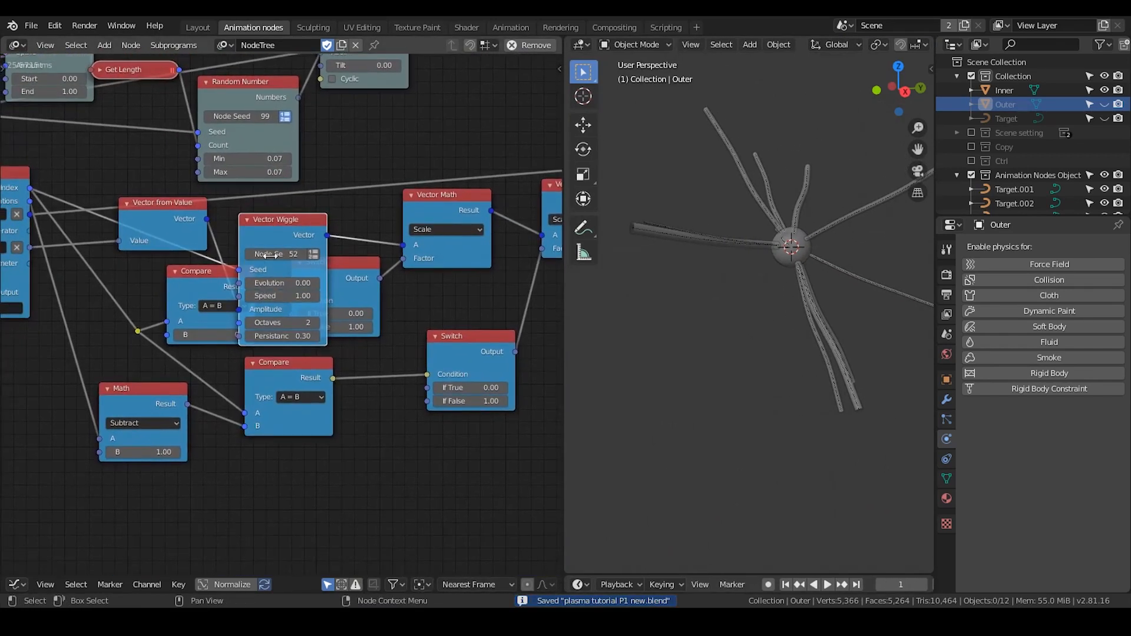
{"action": "left_click_drag", "start_coordinate": [268, 233], "coordinate": [277, 170]}
{"action": "middle_click_drag", "start_coordinate": [369, 301], "coordinate": [341, 233]}
Step: Add a Random Vector node and place it above the first Scale Vector Math node
{"action": "key", "text": "ctrl+a"}
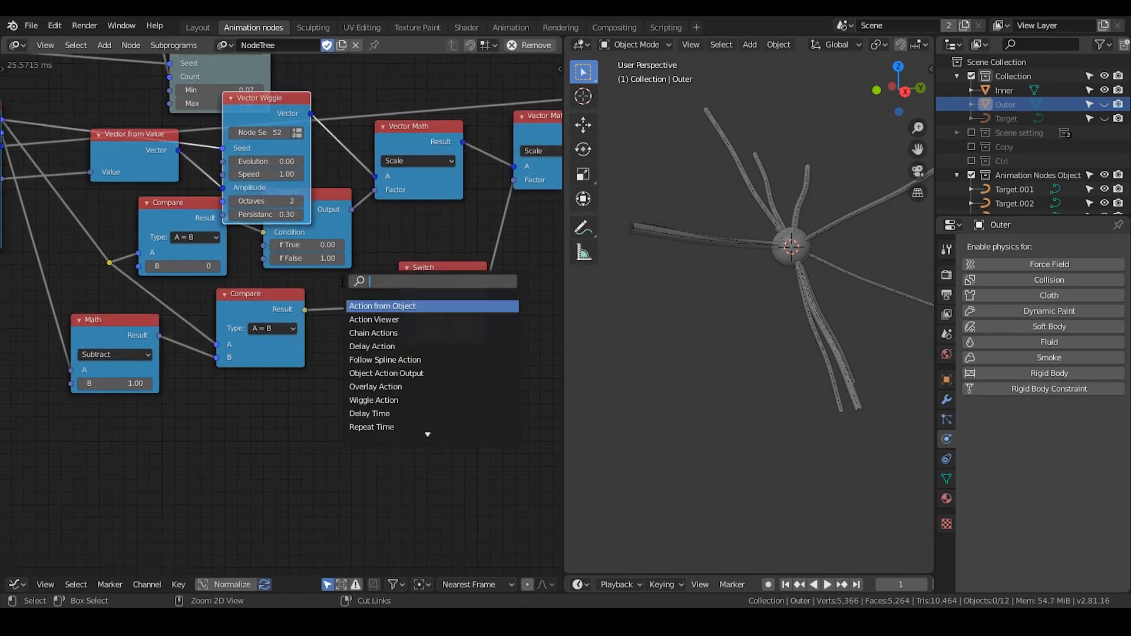
{"action": "type", "text": "random vec"}
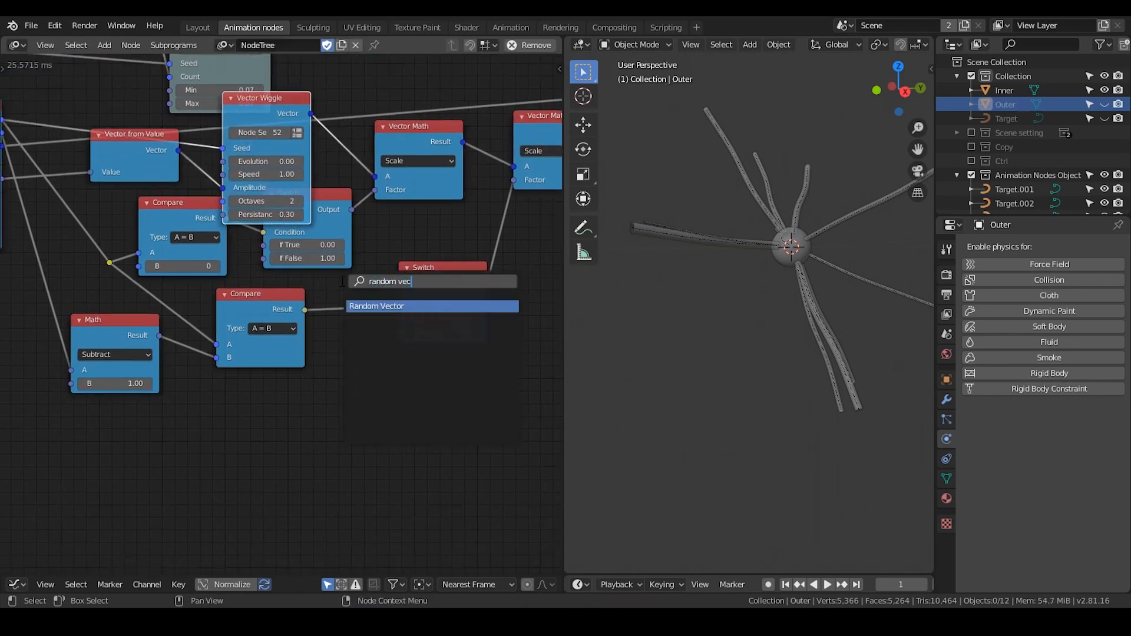
{"action": "left_click", "coordinate": [355, 305]}
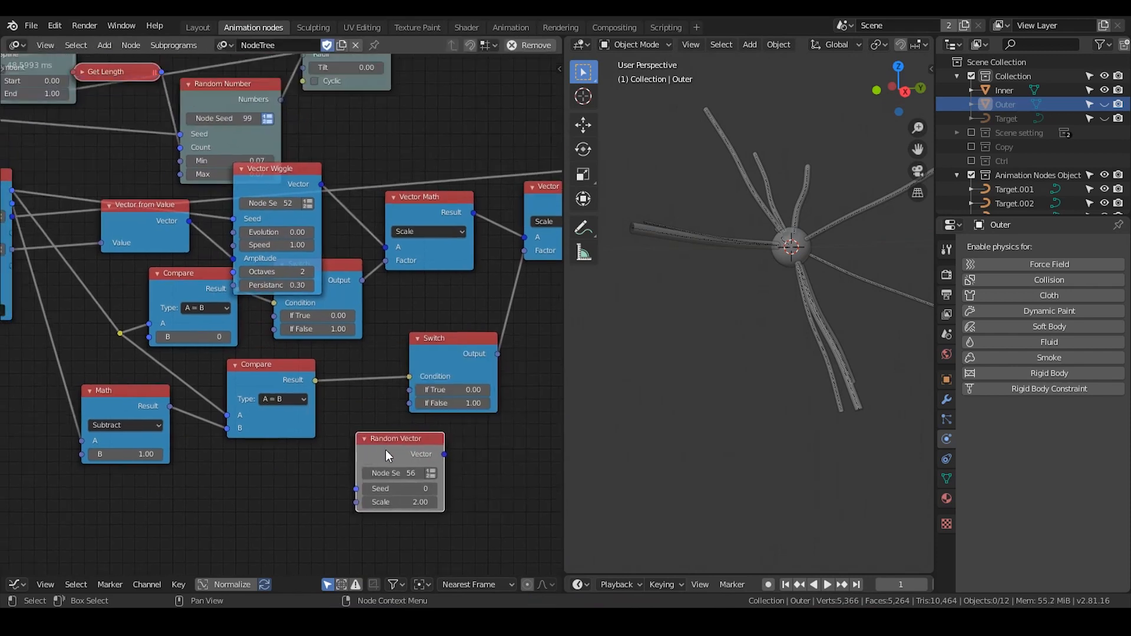
{"action": "left_click", "coordinate": [408, 89]}
Step: Try varying the Evolution of the blue Vector Wiggle node and reset it to 0
{"action": "scroll", "coordinate": [246, 355], "scroll_direction": "up", "scroll_amount": 2}
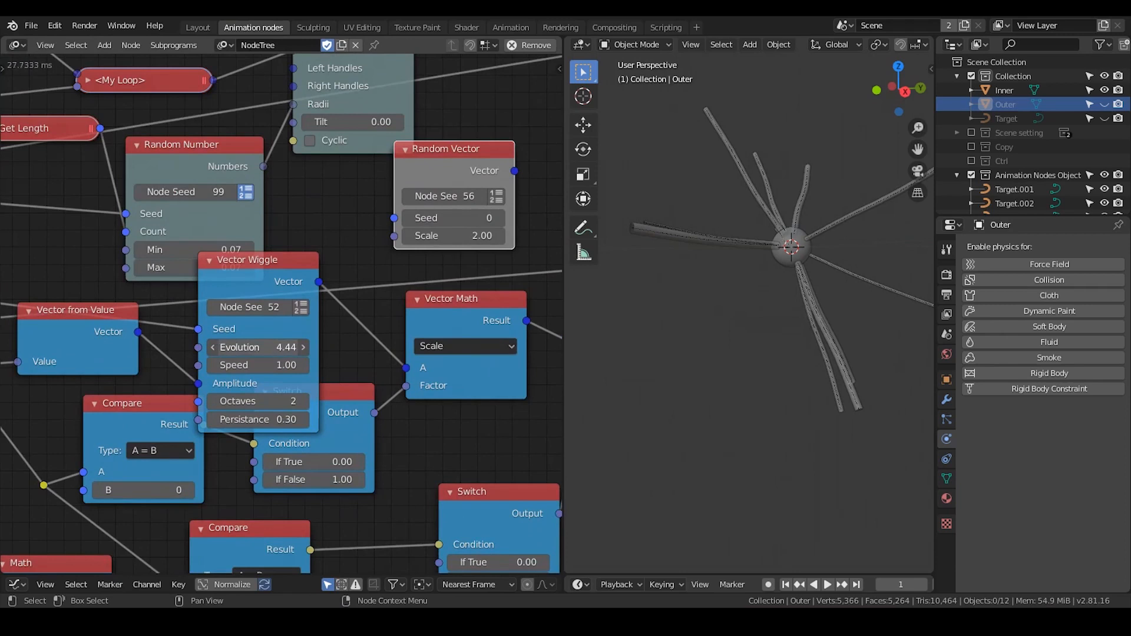
{"action": "key", "text": "Return"}
Step: Expand the Vector Wiggle node of the main loop, move it beside the Inner Mesh Object Input, and test its Evolution before resetting it to 0
{"action": "scroll", "coordinate": [249, 347], "scroll_direction": "down", "scroll_amount": 5}
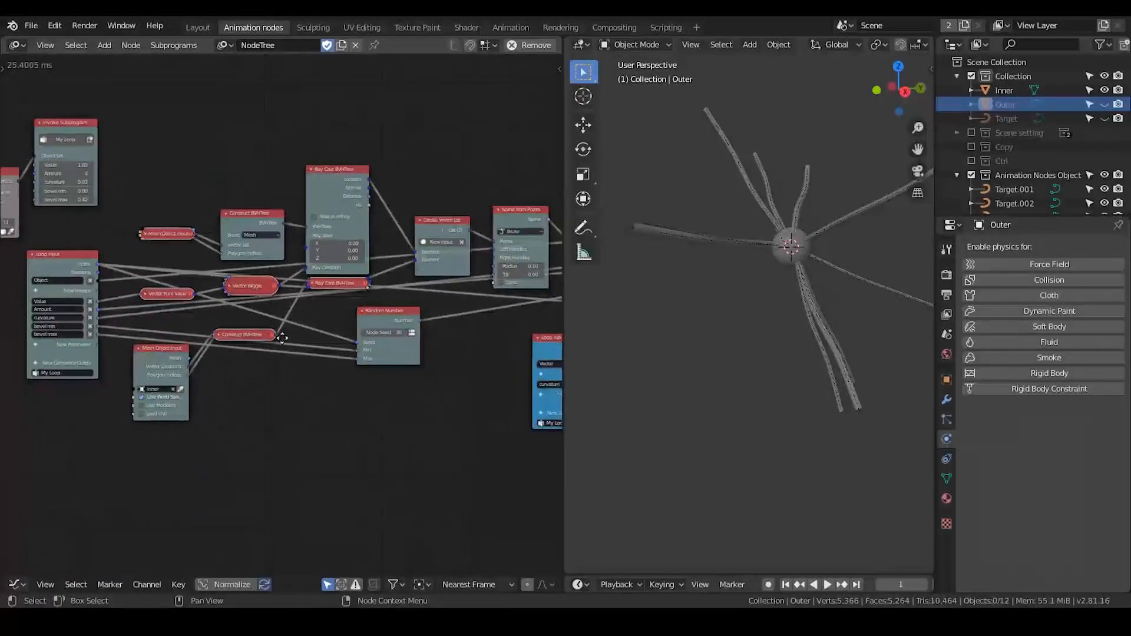
{"action": "scroll", "coordinate": [416, 268], "scroll_direction": "up", "scroll_amount": 2}
{"action": "scroll", "coordinate": [417, 243], "scroll_direction": "up", "scroll_amount": 1}
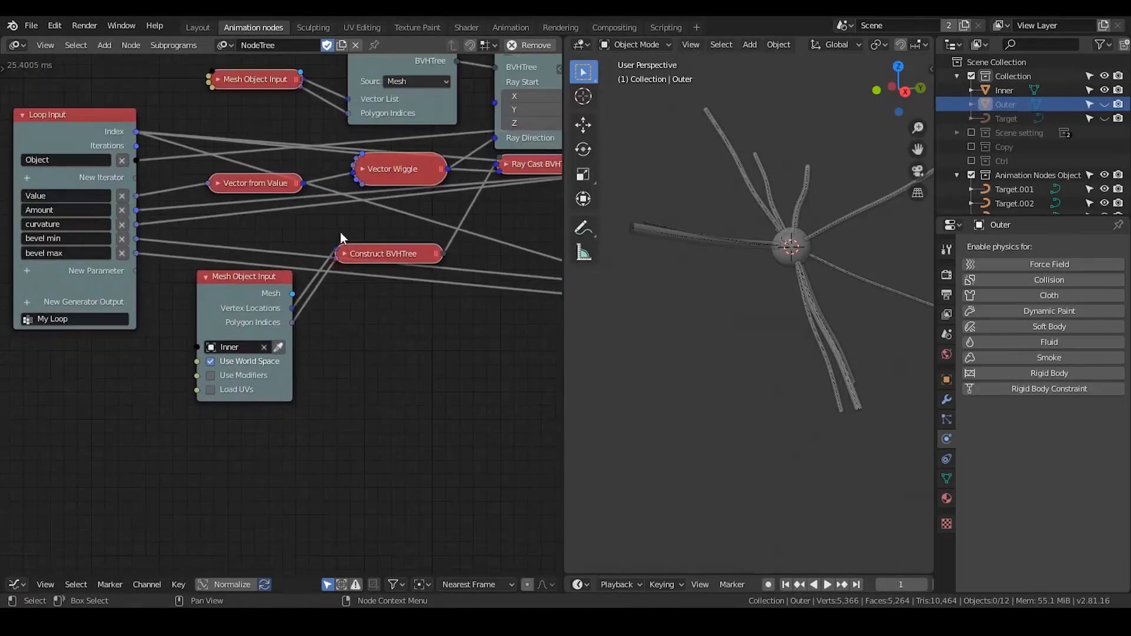
{"action": "left_click", "coordinate": [364, 169]}
{"action": "left_click_drag", "start_coordinate": [389, 179], "coordinate": [409, 307]}
{"action": "middle_click_drag", "start_coordinate": [409, 306], "coordinate": [285, 235]}
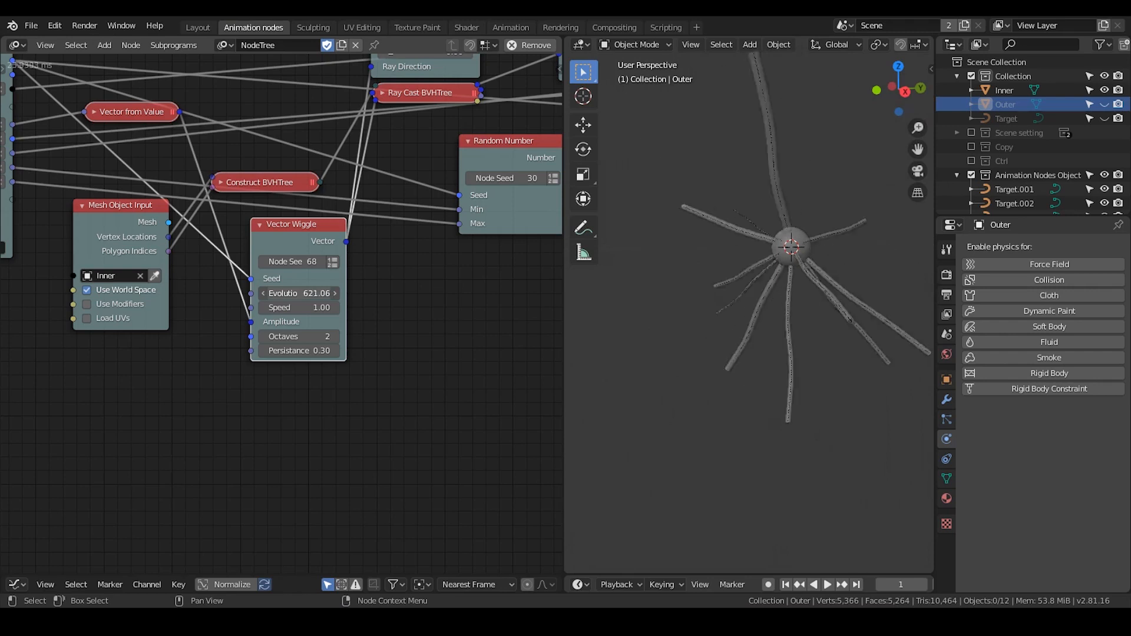
{"action": "key", "text": "Return"}
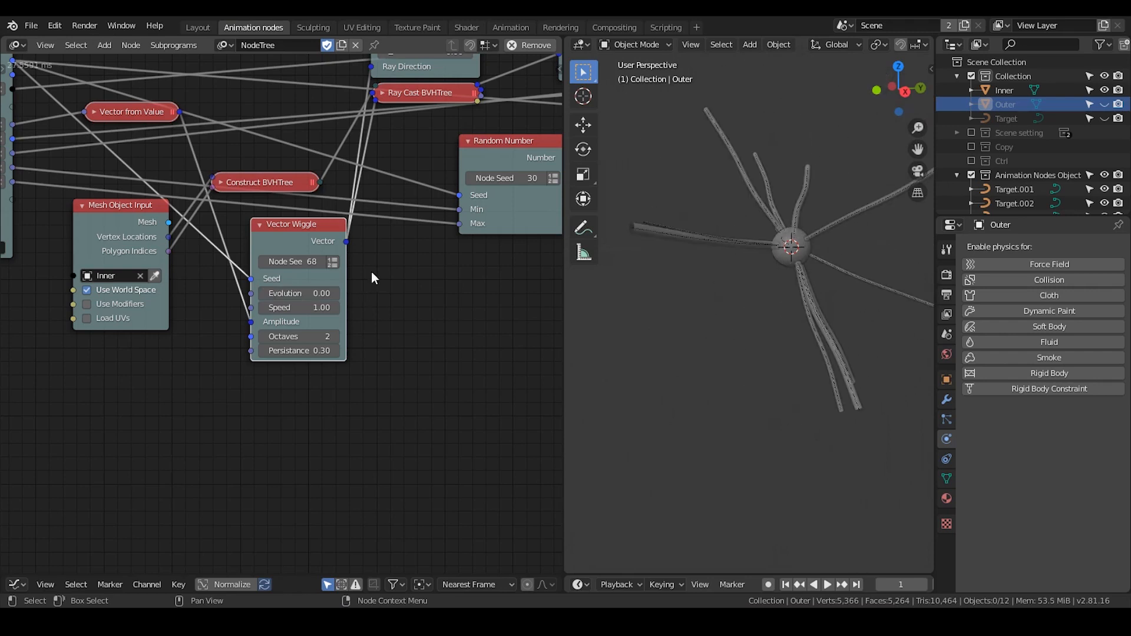
Step: Set the Speed of the blue Vector Wiggle node to 10
{"action": "middle_click_drag", "start_coordinate": [479, 294], "coordinate": [235, 337]}
{"action": "scroll", "coordinate": [195, 384], "scroll_direction": "down", "scroll_amount": 4}
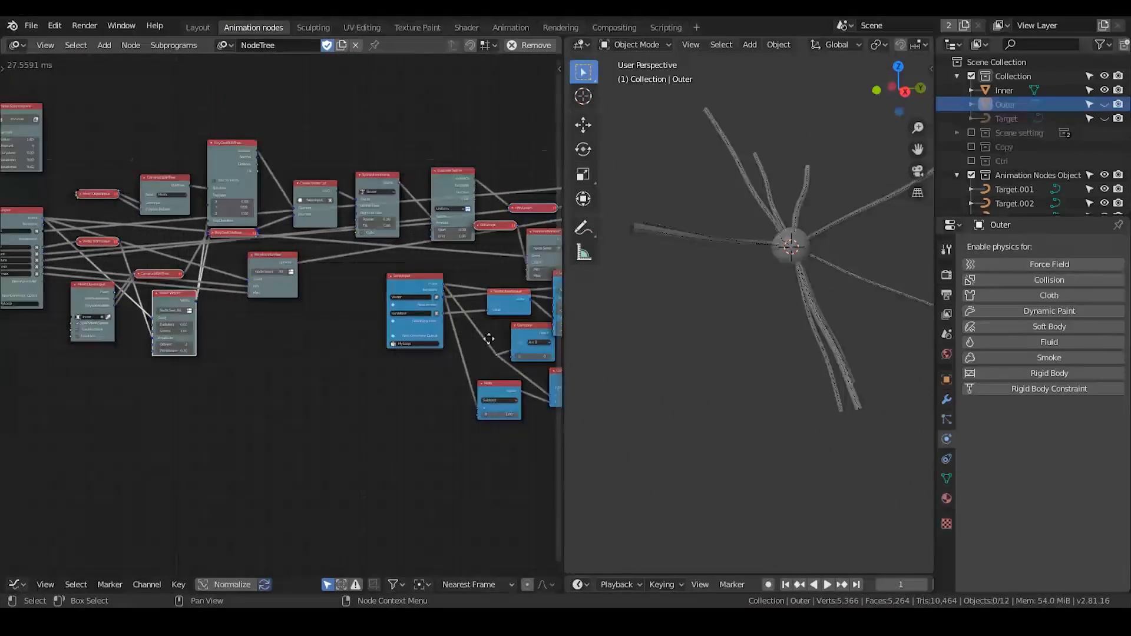
{"action": "middle_click_drag", "start_coordinate": [513, 353], "coordinate": [189, 326]}
{"action": "scroll", "coordinate": [189, 326], "scroll_direction": "up", "scroll_amount": 3}
{"action": "scroll", "coordinate": [183, 311], "scroll_direction": "up", "scroll_amount": 2}
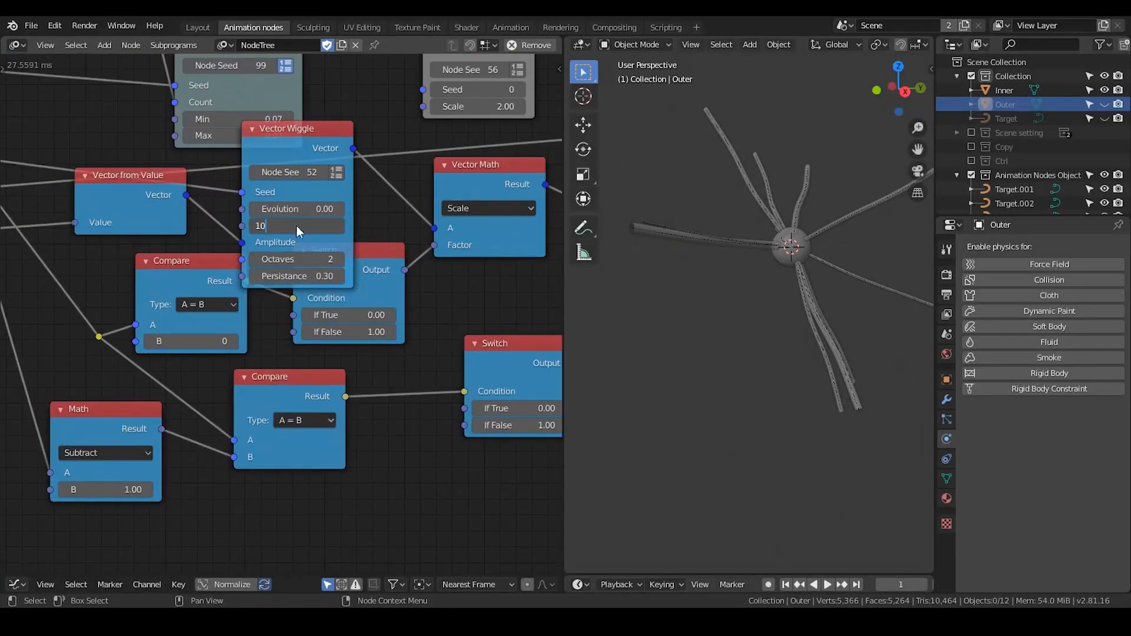
{"action": "middle_click_drag", "start_coordinate": [256, 223], "coordinate": [439, 222]}
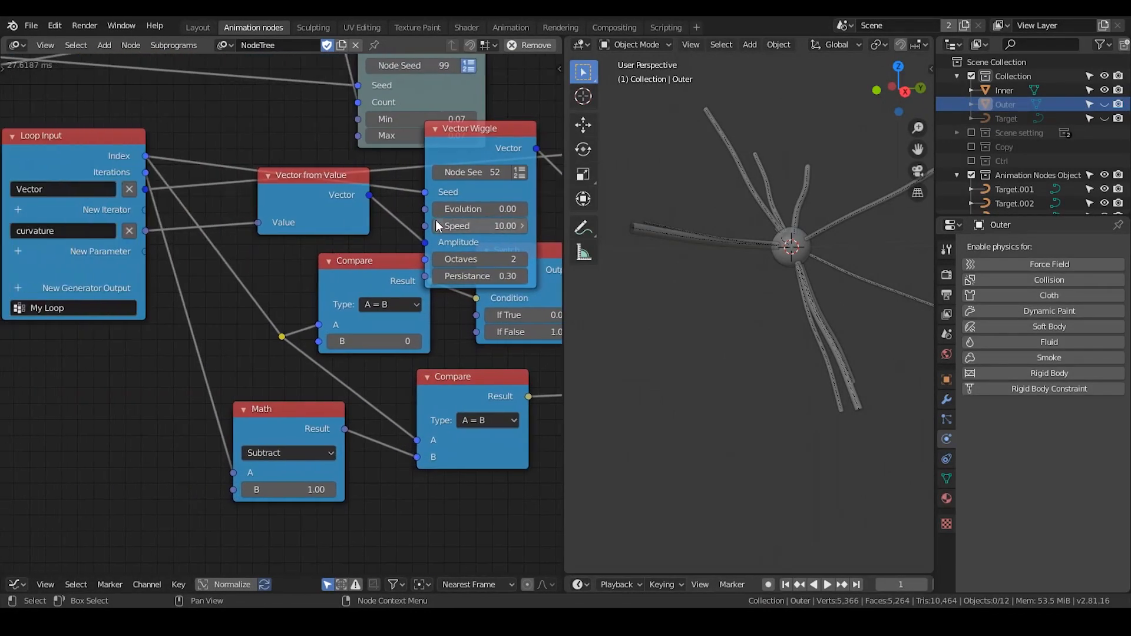
Step: Test higher Evolution values on the blue Vector Wiggle node, then set Evolution back to 0
{"action": "left_click_drag", "start_coordinate": [455, 211], "coordinate": [613, 211]}
{"action": "left_click", "coordinate": [456, 214]}
{"action": "type", "text": "0"}
{"action": "key", "text": "Return"}
Step: Save the file, then collapse the blue Vector Wiggle node and move it back down between Vector from Value and the Scale node
{"action": "scroll", "coordinate": [415, 183], "scroll_direction": "down", "scroll_amount": 3}
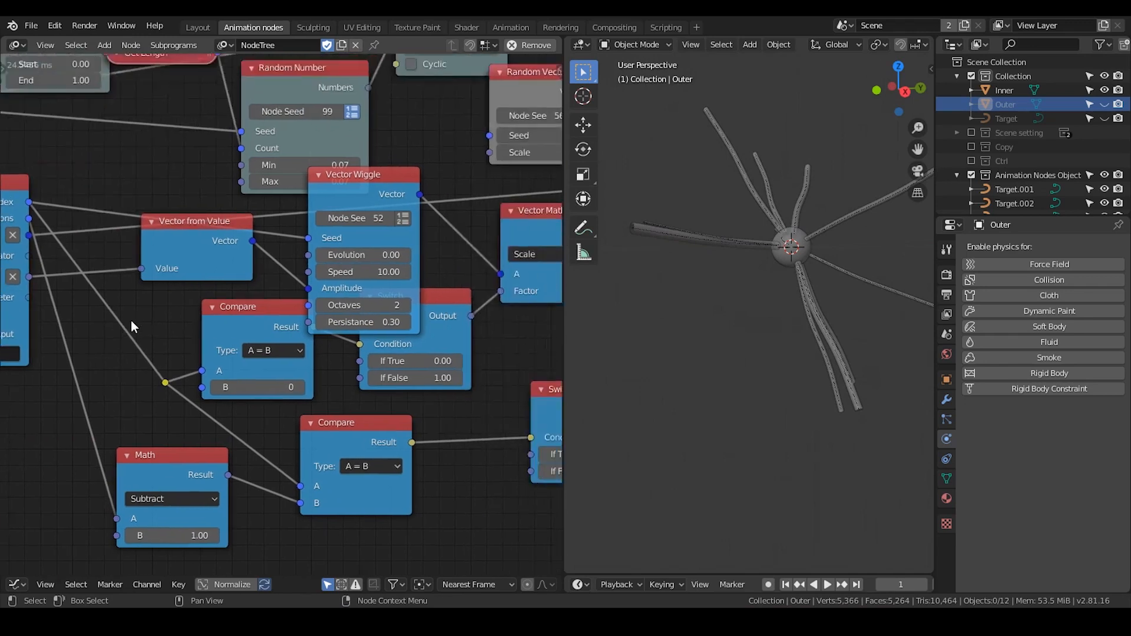
{"action": "key", "text": "ctrl+s"}
{"action": "middle_click_drag", "start_coordinate": [384, 182], "coordinate": [321, 183]}
{"action": "scroll", "coordinate": [337, 221], "scroll_direction": "down", "scroll_amount": 2}
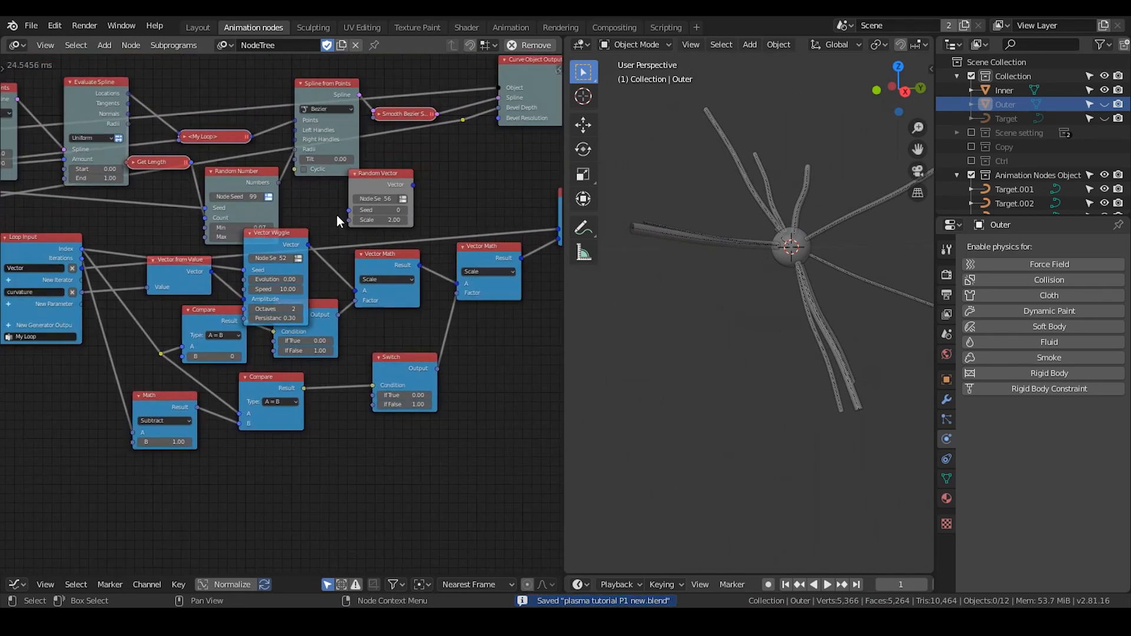
{"action": "left_click", "coordinate": [249, 234]}
{"action": "left_click_drag", "start_coordinate": [268, 241], "coordinate": [265, 281]}
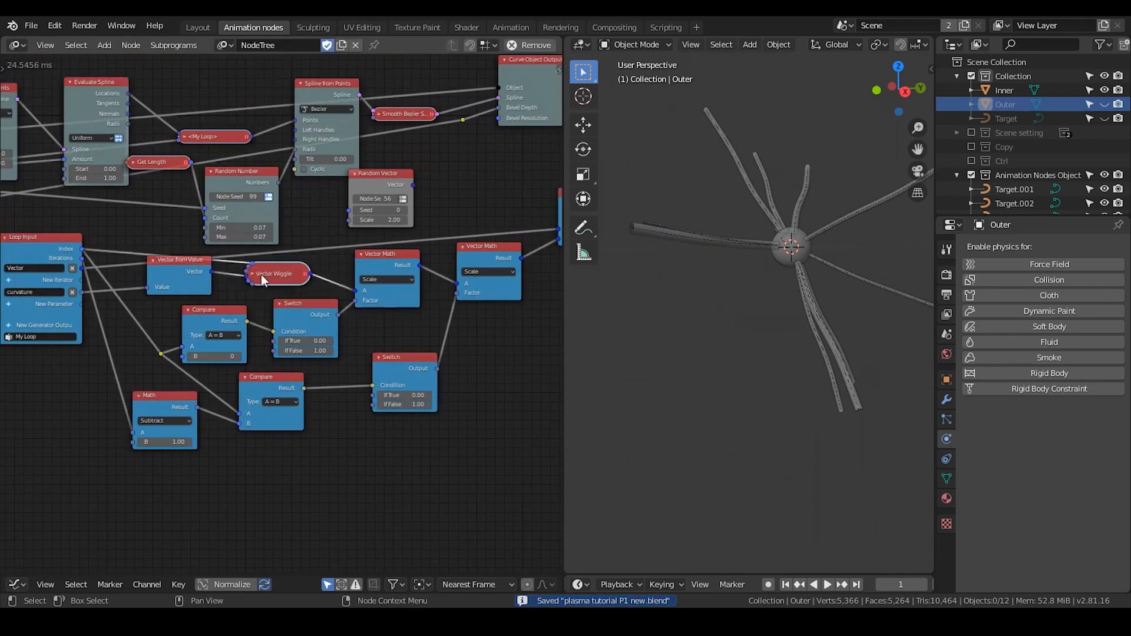
Step: Move the Vector from Value node slightly down, in line with the collapsed Vector Wiggle node
{"action": "left_click_drag", "start_coordinate": [172, 263], "coordinate": [169, 278]}
{"action": "scroll", "coordinate": [253, 282], "scroll_direction": "down", "scroll_amount": 8}
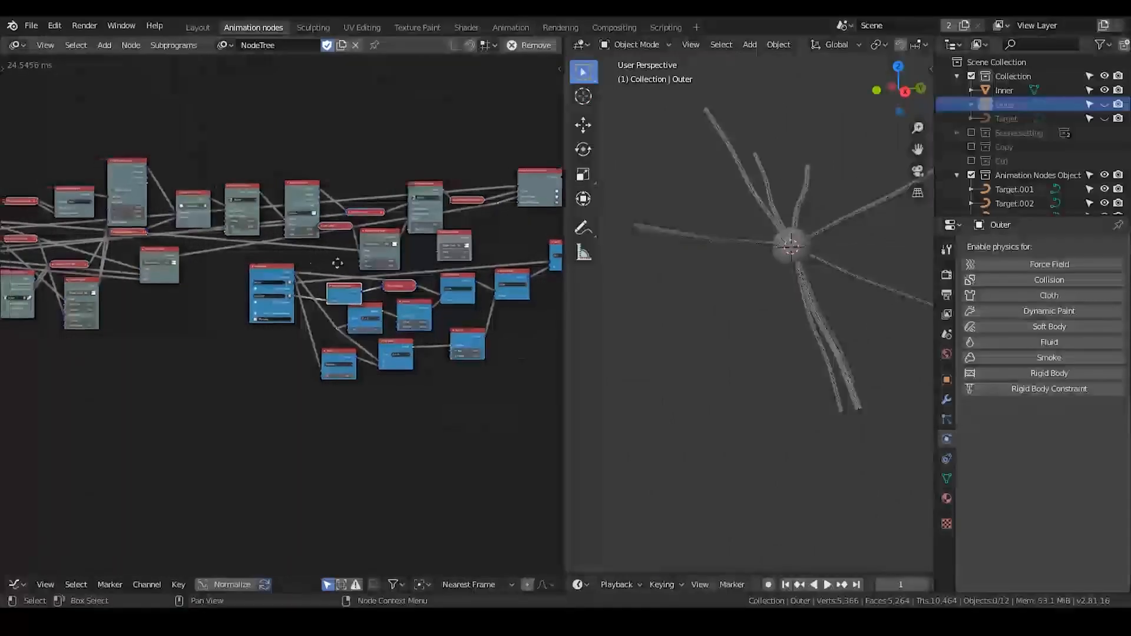
{"action": "scroll", "coordinate": [316, 264], "scroll_direction": "up", "scroll_amount": 5}
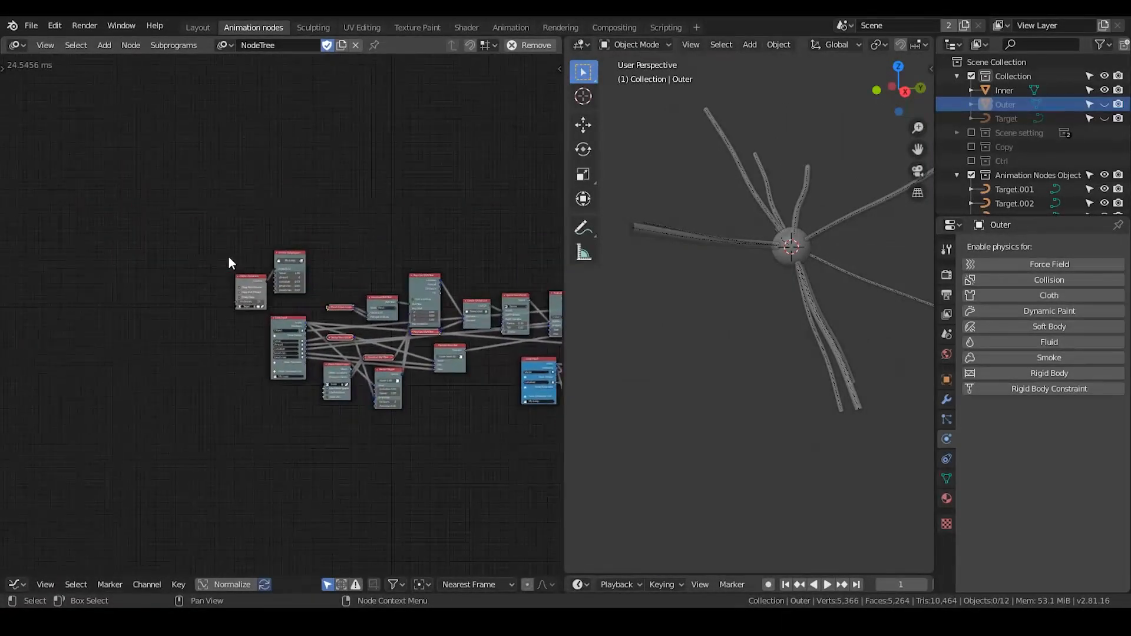
Step: Collapse the Object Instancer node and place it beside the My Loop Invoke Subprogram node, a little further away
{"action": "left_click", "coordinate": [181, 226]}
{"action": "left_click_drag", "start_coordinate": [189, 229], "coordinate": [171, 207]}
{"action": "middle_click_drag", "start_coordinate": [193, 244], "coordinate": [253, 253]}
{"action": "scroll", "coordinate": [229, 245], "scroll_direction": "up", "scroll_amount": 2}
{"action": "left_click_drag", "start_coordinate": [205, 157], "coordinate": [216, 165]}
{"action": "mouse_move", "coordinate": [194, 215]}
{"action": "middle_mouse_down"}
{"action": "mouse_move", "coordinate": [288, 204]}
{"action": "mouse_move", "coordinate": [200, 232]}
{"action": "middle_mouse_up"}
{"action": "scroll", "coordinate": [172, 242], "scroll_direction": "up", "scroll_amount": 2}
{"action": "key", "text": "ctrl+a"}
{"action": "left_click", "coordinate": [127, 202]}
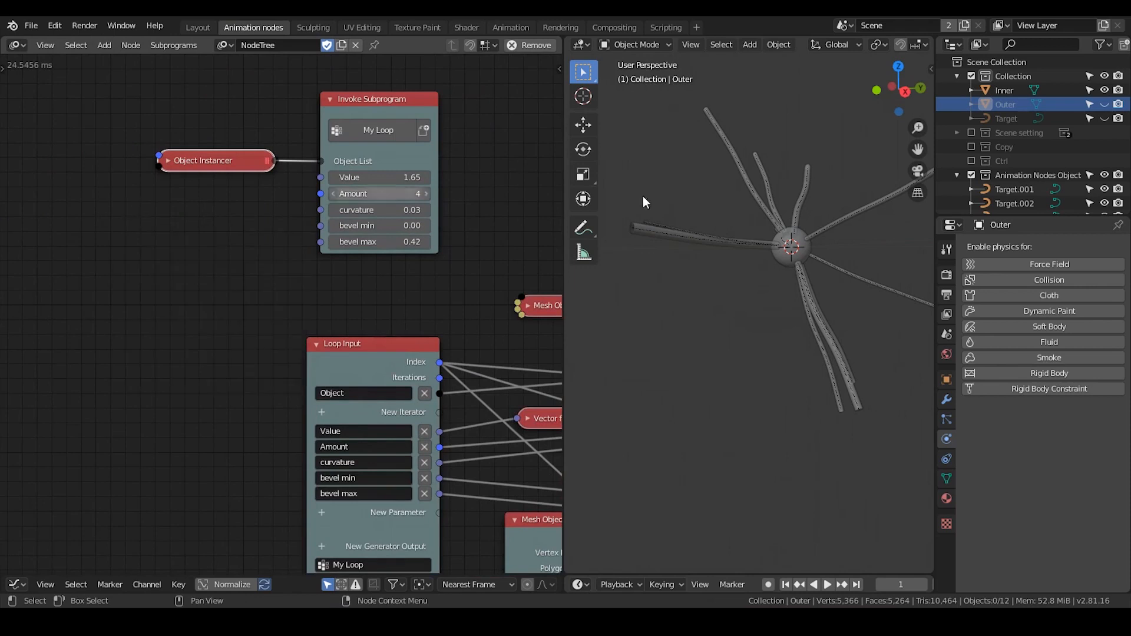
Step: Add a Viewport Input node below the collapsed Object Instancer node
{"action": "middle_click_drag", "start_coordinate": [824, 219], "coordinate": [740, 254]}
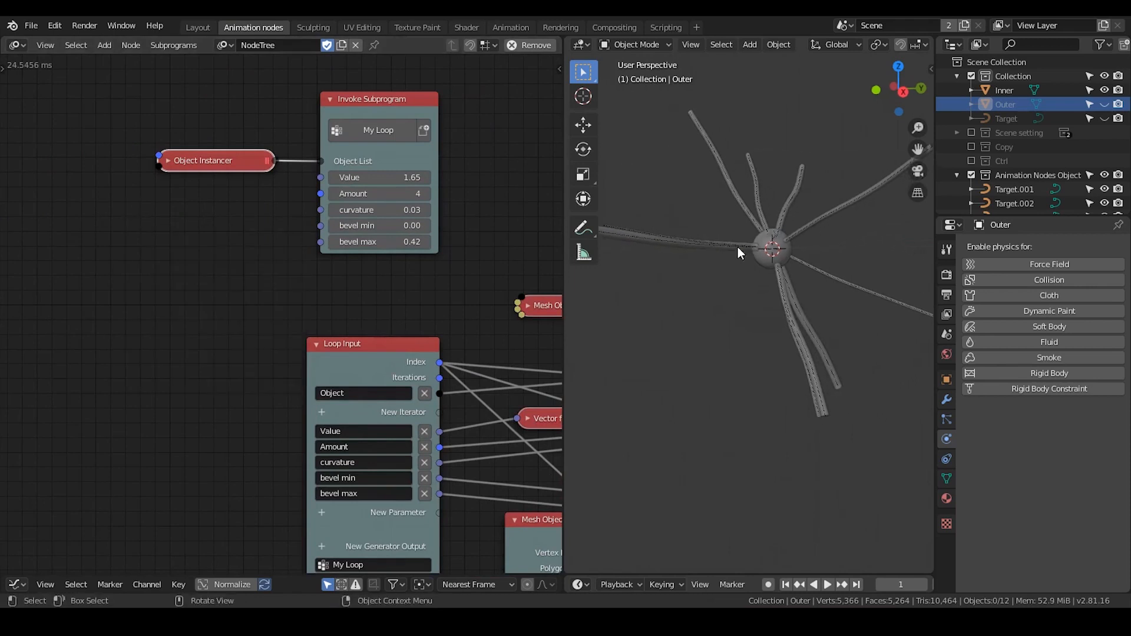
{"action": "middle_click_drag", "start_coordinate": [305, 291], "coordinate": [383, 283]}
{"action": "key", "text": "ctrl+a"}
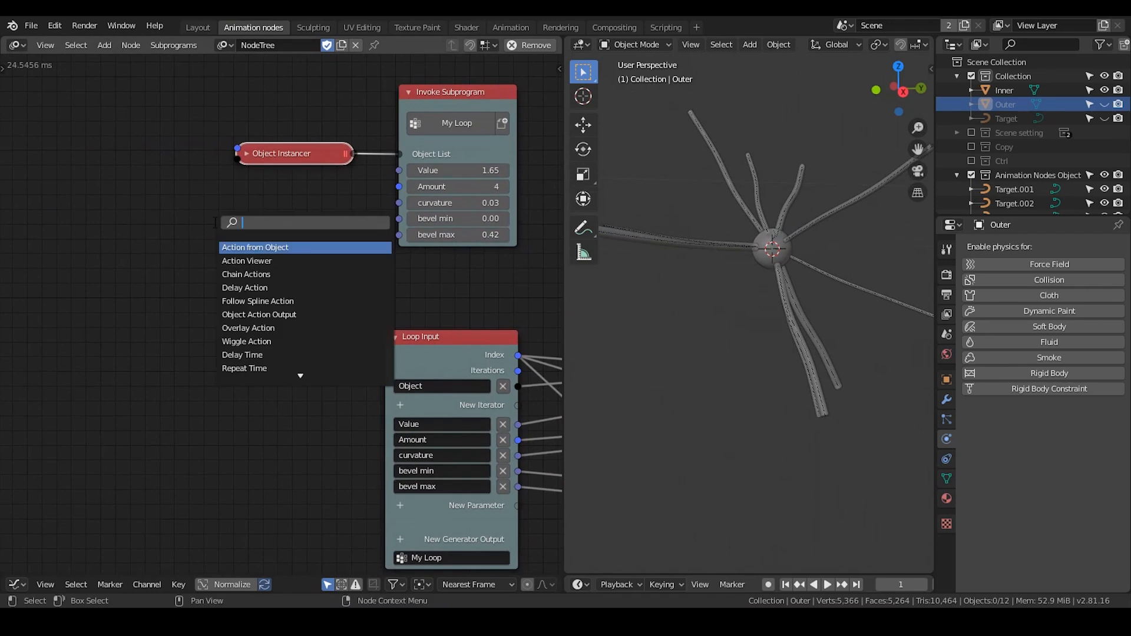
{"action": "type", "text": "view"}
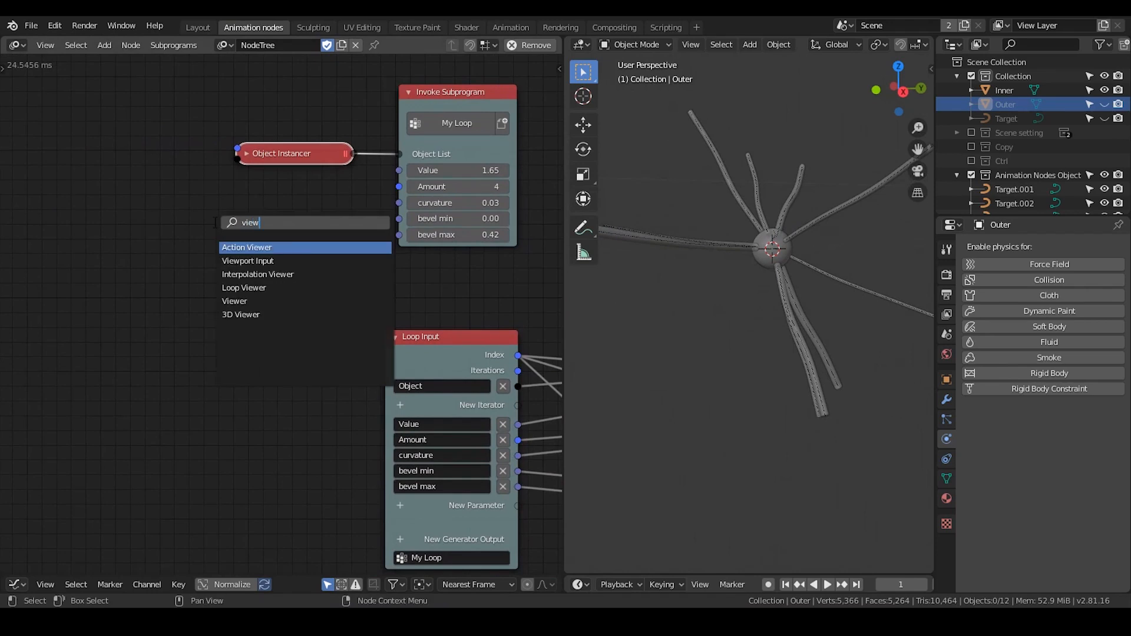
{"action": "type", "text": "port"}
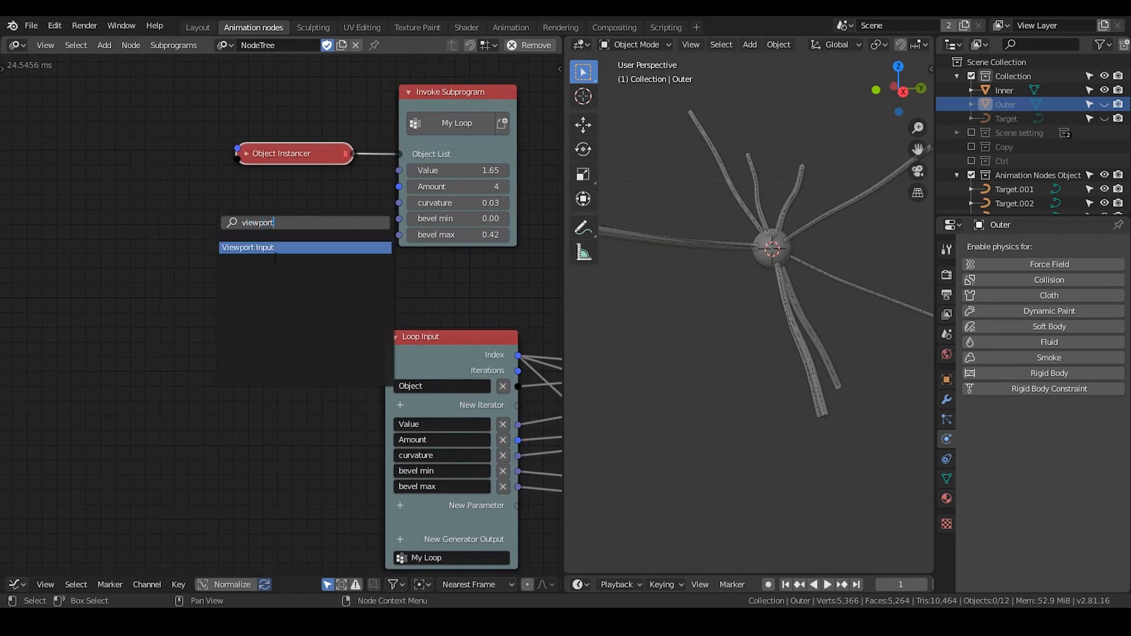
{"action": "left_click", "coordinate": [275, 248]}
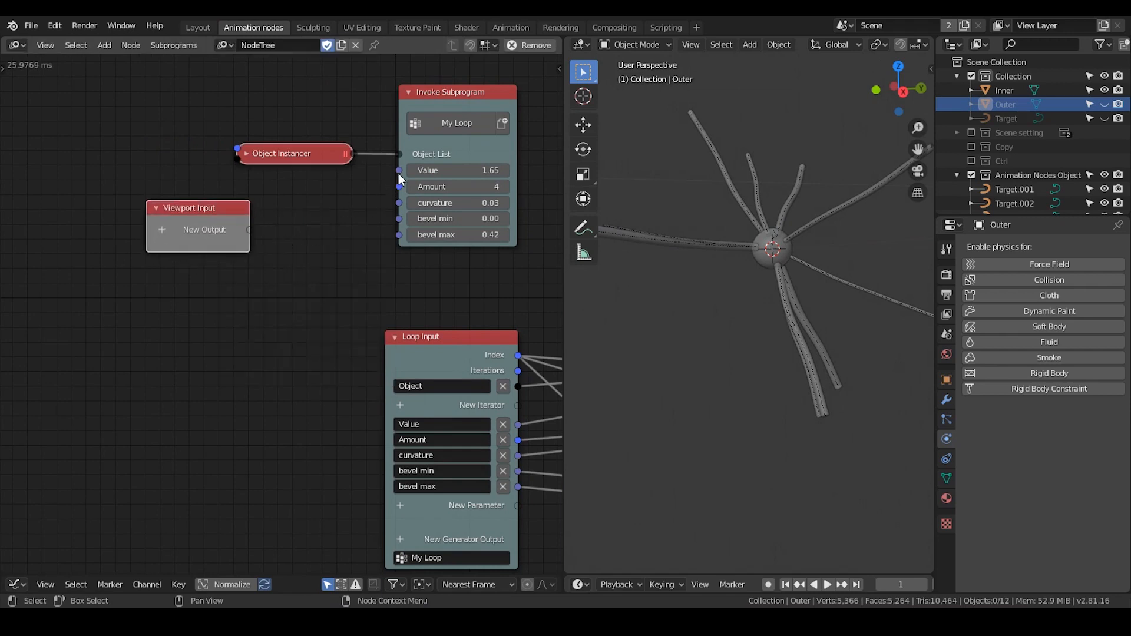
Step: Link the Value, Amount, curvature, bevel min and bevel max inputs of Invoke Subprogram to new outputs of the Viewport Input node
{"action": "left_click_drag", "start_coordinate": [399, 172], "coordinate": [246, 246]}
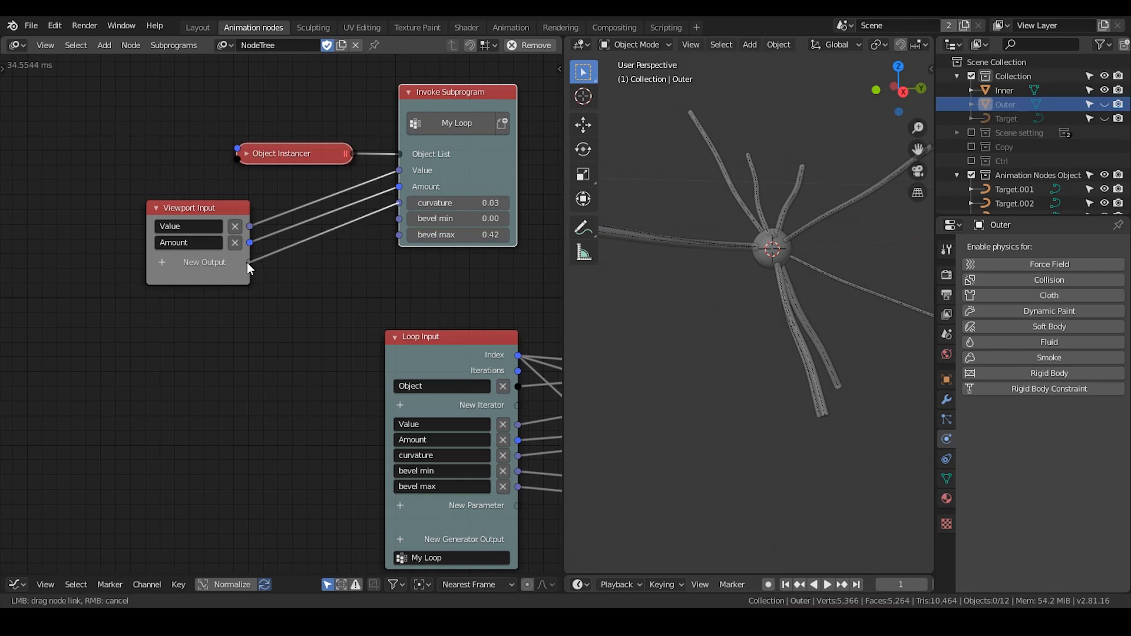
{"action": "left_click_drag", "start_coordinate": [247, 268], "coordinate": [247, 268]}
{"action": "left_click_drag", "start_coordinate": [399, 218], "coordinate": [348, 252]}
{"action": "left_click_drag", "start_coordinate": [248, 289], "coordinate": [248, 289]}
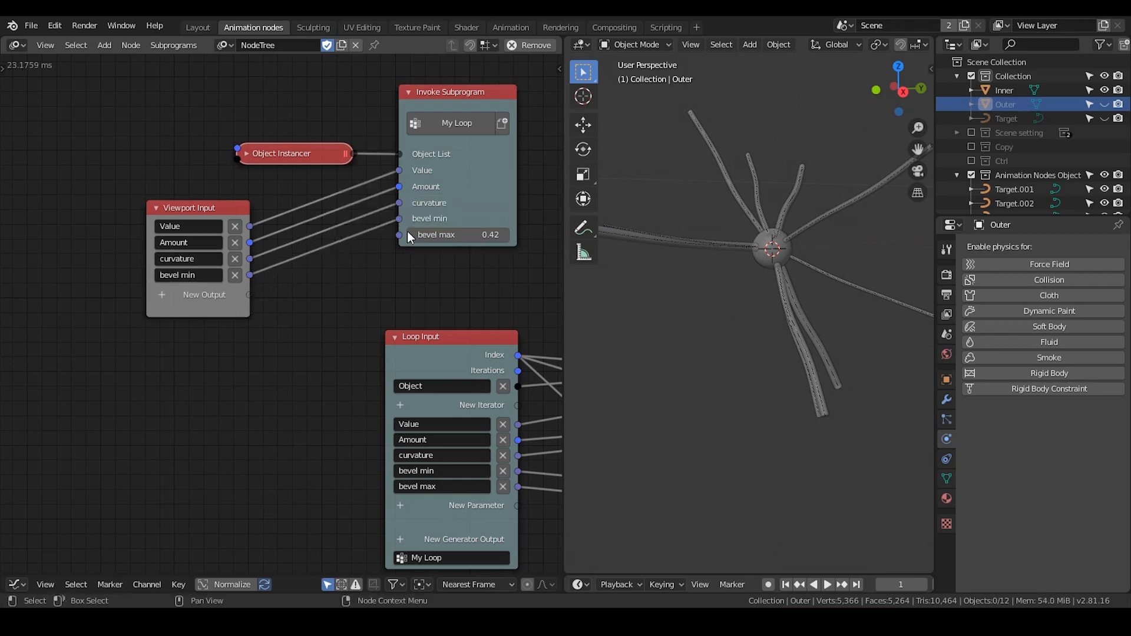
{"action": "left_click_drag", "start_coordinate": [399, 234], "coordinate": [246, 297]}
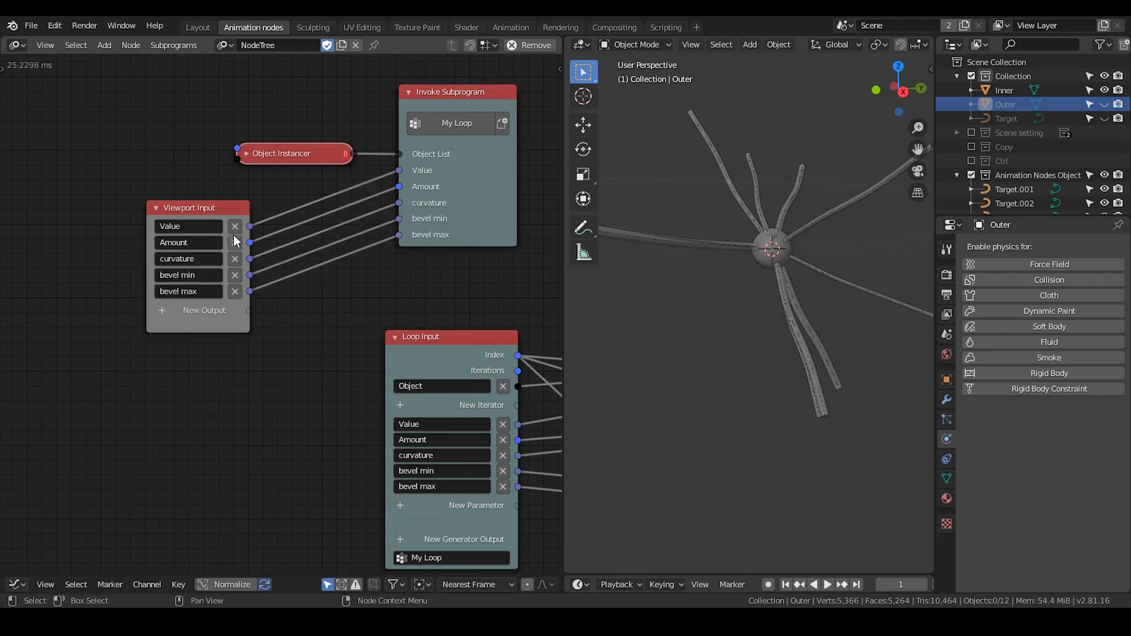
Step: Move the Viewport Input node further away and link the Object Instancer's Instances input to a new output on it
{"action": "left_click_drag", "start_coordinate": [234, 241], "coordinate": [194, 242]}
{"action": "middle_click_drag", "start_coordinate": [260, 197], "coordinate": [319, 185]}
{"action": "left_click_drag", "start_coordinate": [324, 135], "coordinate": [266, 301]}
{"action": "left_click", "coordinate": [253, 303]}
Step: Reorder the Viewport Input node's outputs so that Instances comes first, above Value
{"action": "key", "text": "n"}
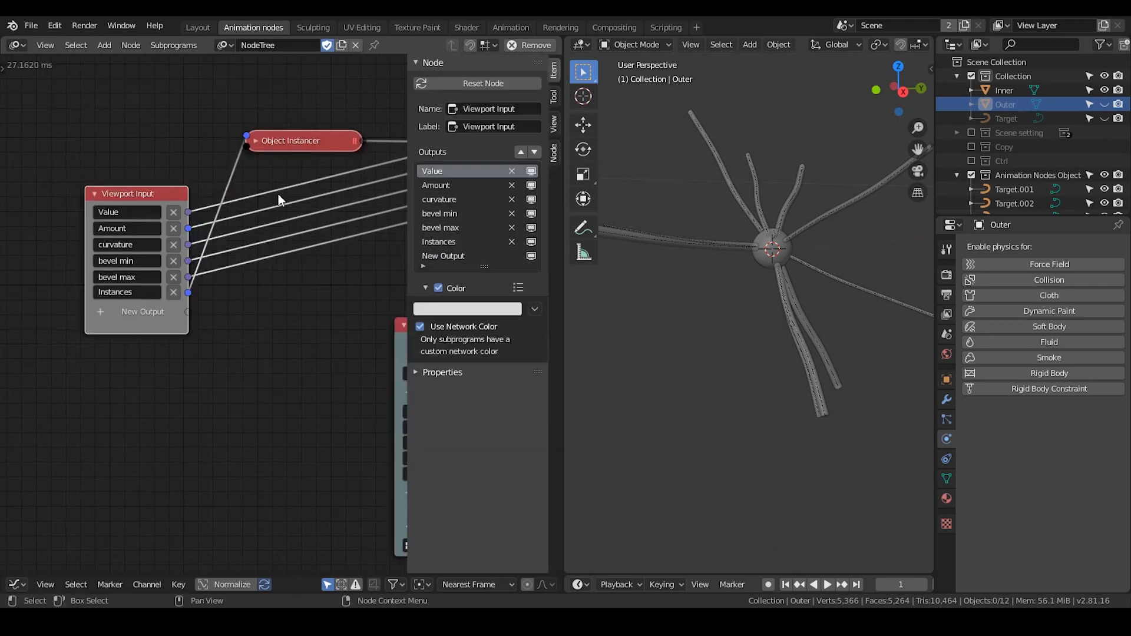
{"action": "left_click", "coordinate": [439, 242]}
{"action": "left_click", "coordinate": [521, 152]}
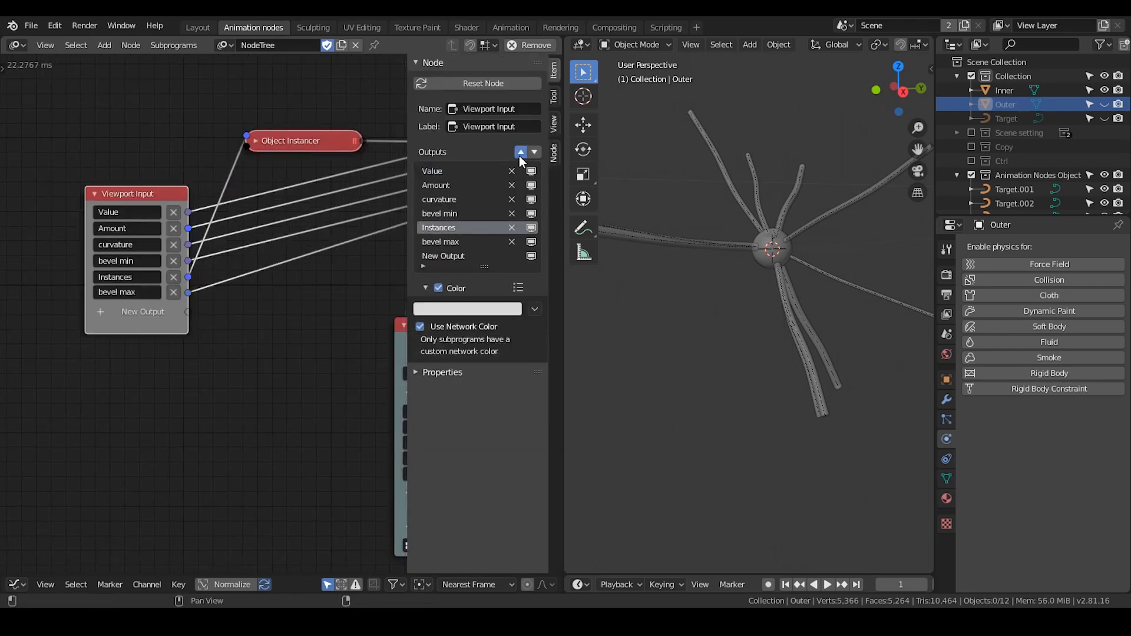
{"action": "left_click", "coordinate": [520, 152]}
{"action": "left_click", "coordinate": [520, 152]}
{"action": "left_click", "coordinate": [520, 152]}
{"action": "left_click", "coordinate": [521, 152]}
{"action": "key", "text": "n"}
Step: Unhide the Outer sphere in the Shader workspace and select it
{"action": "left_click", "coordinate": [467, 27]}
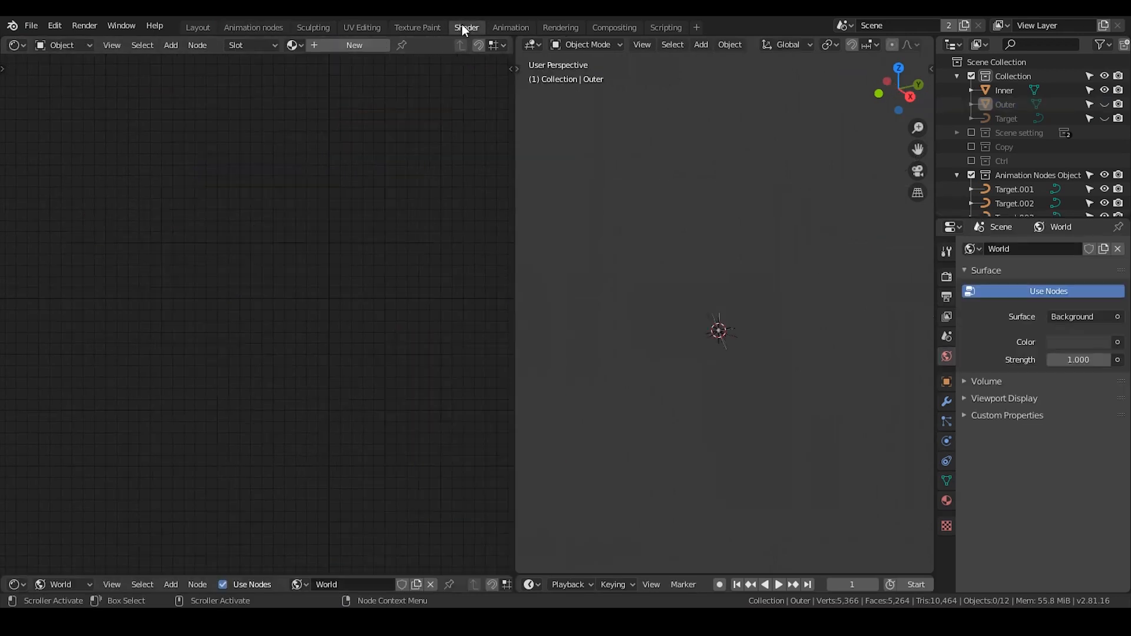
{"action": "left_click", "coordinate": [1105, 104]}
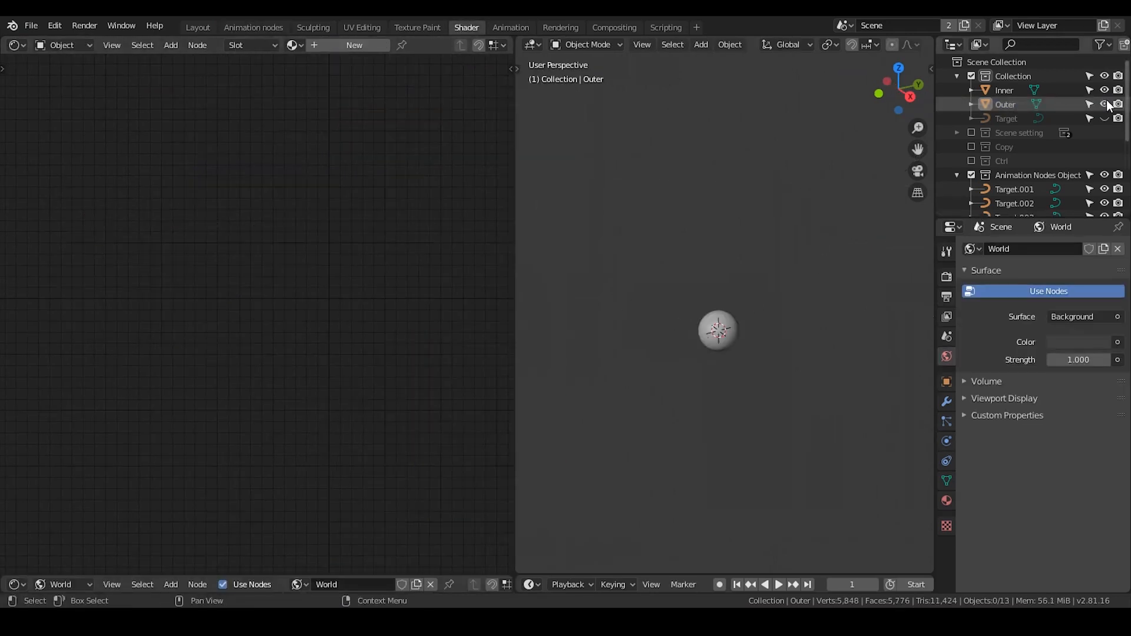
{"action": "left_click", "coordinate": [754, 253]}
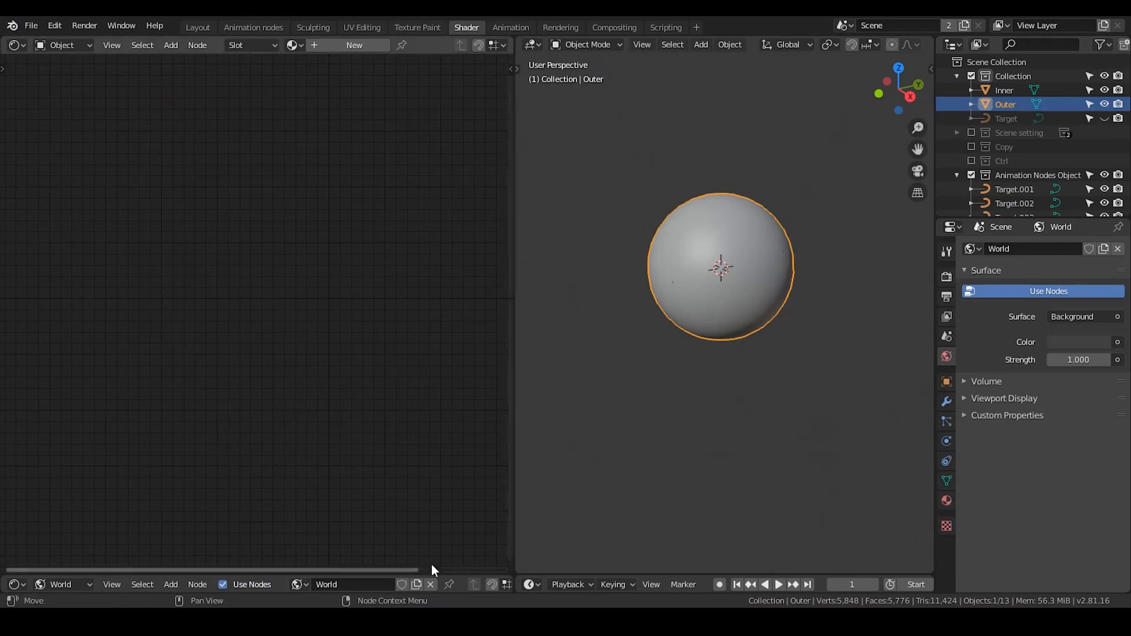
Step: Enlarge the World node editor area and switch the 3D viewport to rendered shading
{"action": "left_click_drag", "start_coordinate": [391, 574], "coordinate": [391, 439]}
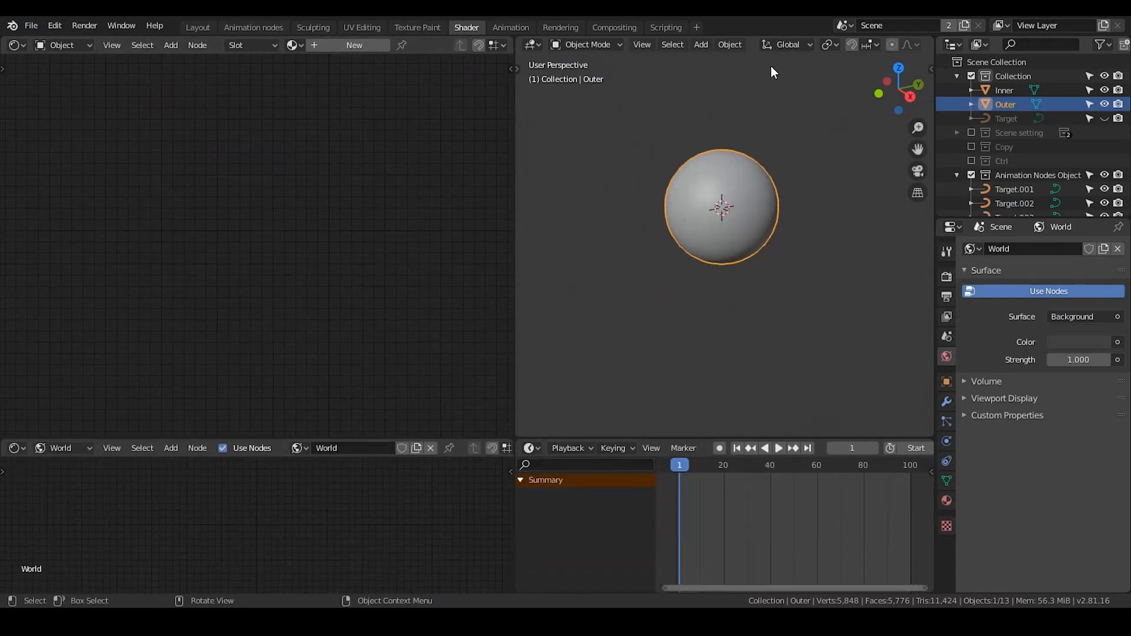
{"action": "scroll", "coordinate": [754, 45], "scroll_direction": "down", "scroll_amount": 5}
{"action": "left_click", "coordinate": [921, 45]}
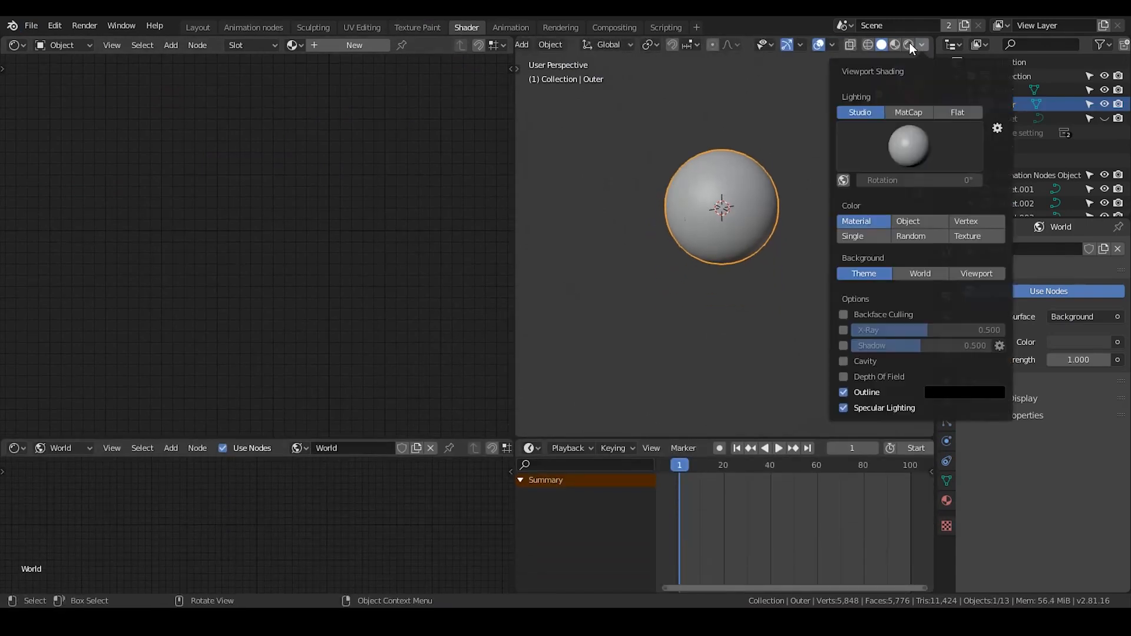
{"action": "key", "text": "z"}
{"action": "middle_click_drag", "start_coordinate": [737, 218], "coordinate": [744, 210]}
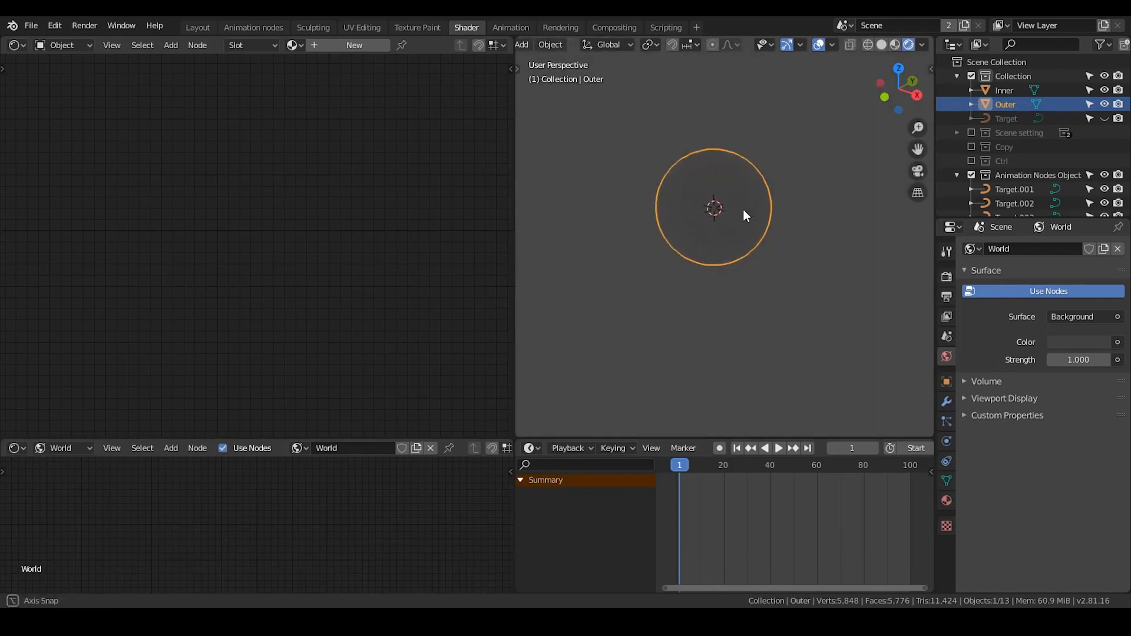
{"action": "scroll", "coordinate": [744, 210], "scroll_direction": "up", "scroll_amount": 2}
{"action": "mouse_move", "coordinate": [744, 165]}
{"action": "middle_mouse_down", "text": "shift"}
{"action": "mouse_move", "coordinate": [744, 239]}
{"action": "mouse_move", "coordinate": [790, 186]}
{"action": "middle_mouse_up", "text": "shift"}
{"action": "scroll", "coordinate": [744, 239], "scroll_direction": "up", "scroll_amount": 1}
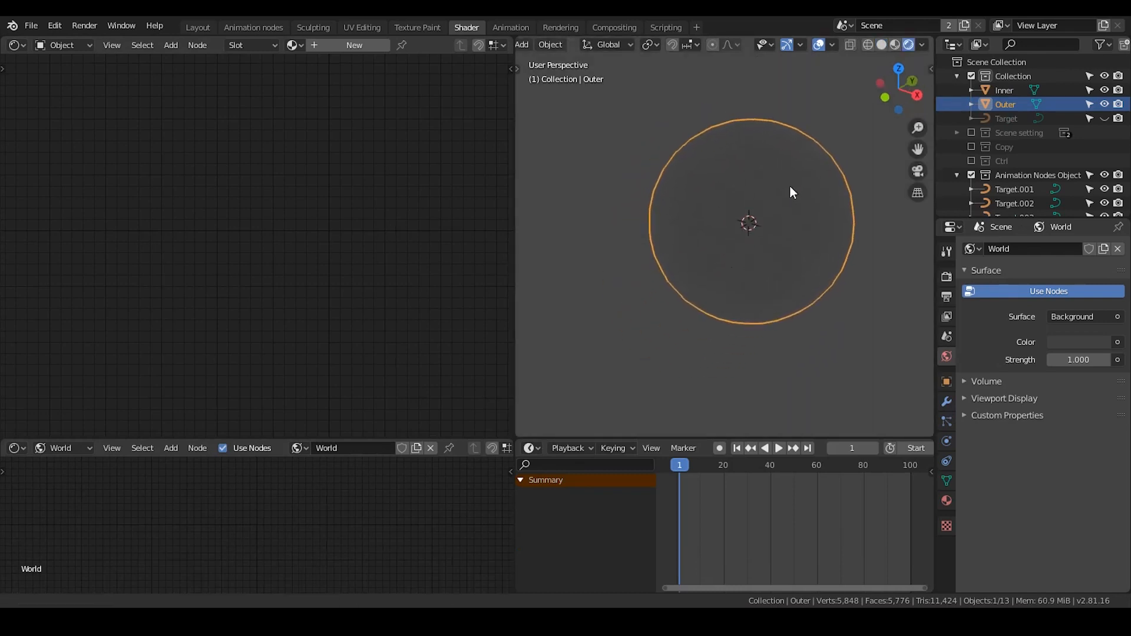
Step: Add an Environment Texture with mapping to the World Background and load HDRI_STUDIO_vol2_045.hdr, then shrink the World editor again
{"action": "left_click_drag", "start_coordinate": [346, 440], "coordinate": [330, 341]}
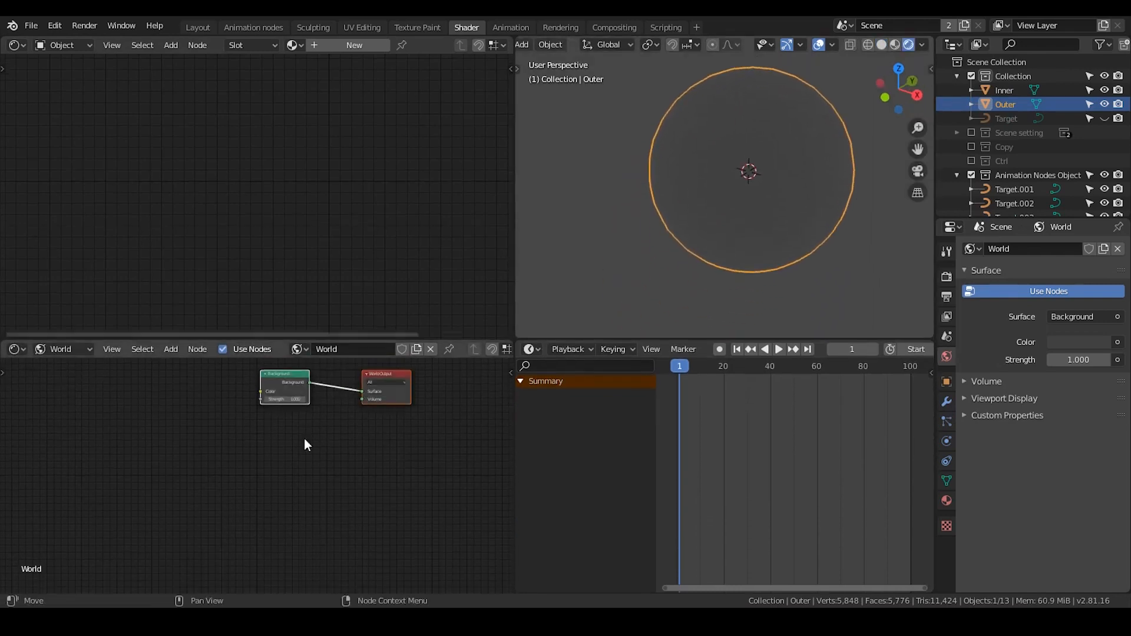
{"action": "key", "text": "ctrl+t"}
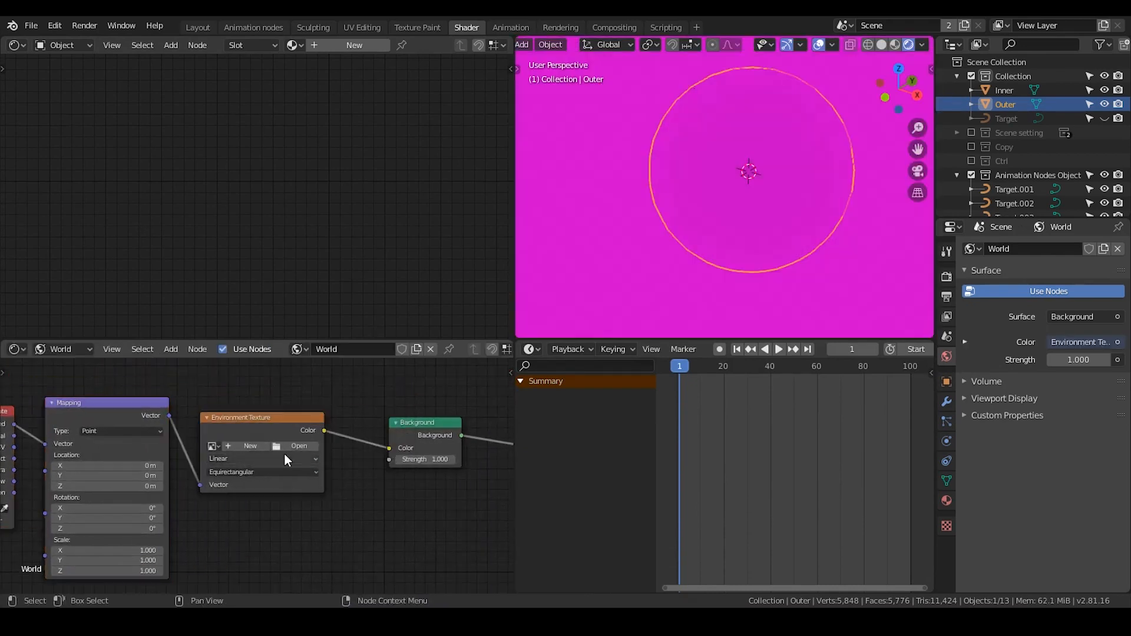
{"action": "left_click", "coordinate": [284, 445]}
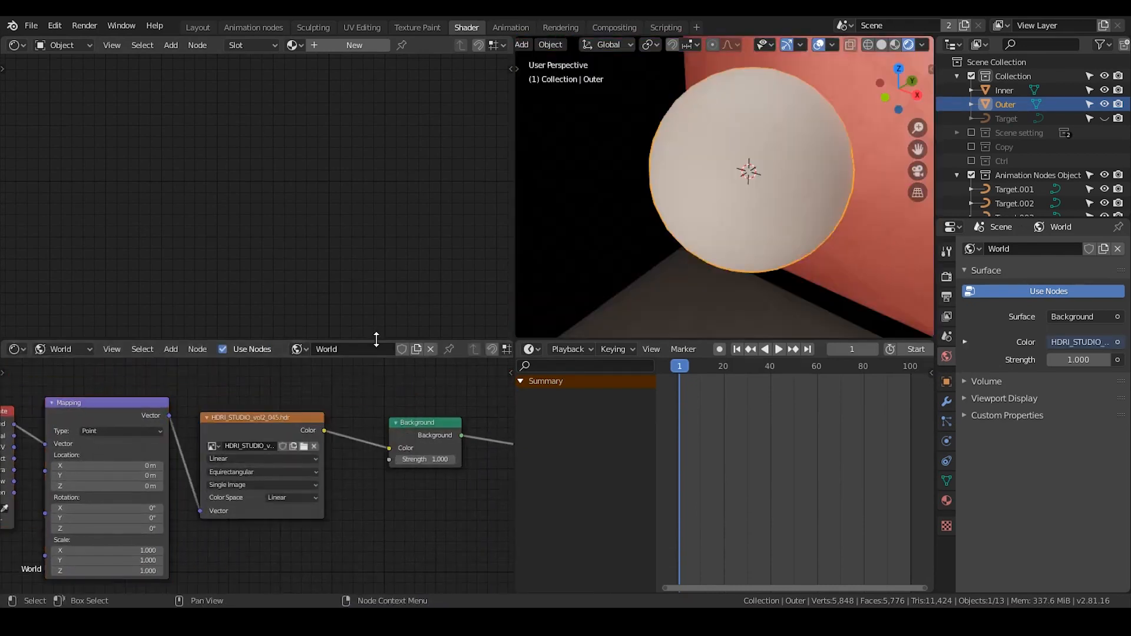
{"action": "left_click_drag", "start_coordinate": [374, 341], "coordinate": [374, 575]}
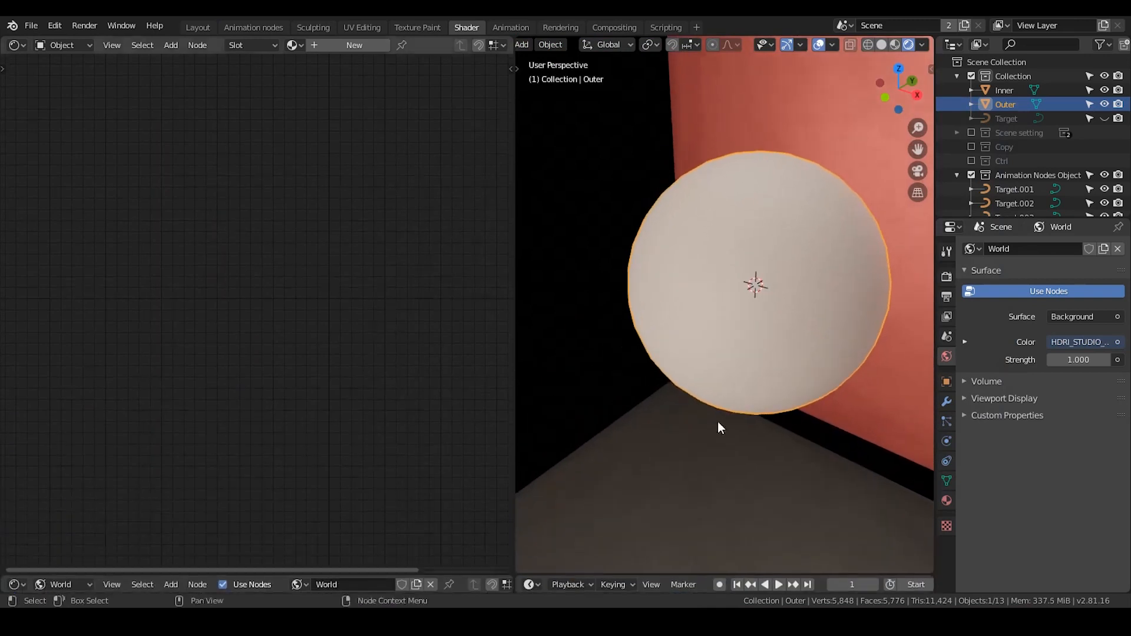
Step: Make the film background transparent in the Eevee render settings
{"action": "left_click", "coordinate": [944, 278]}
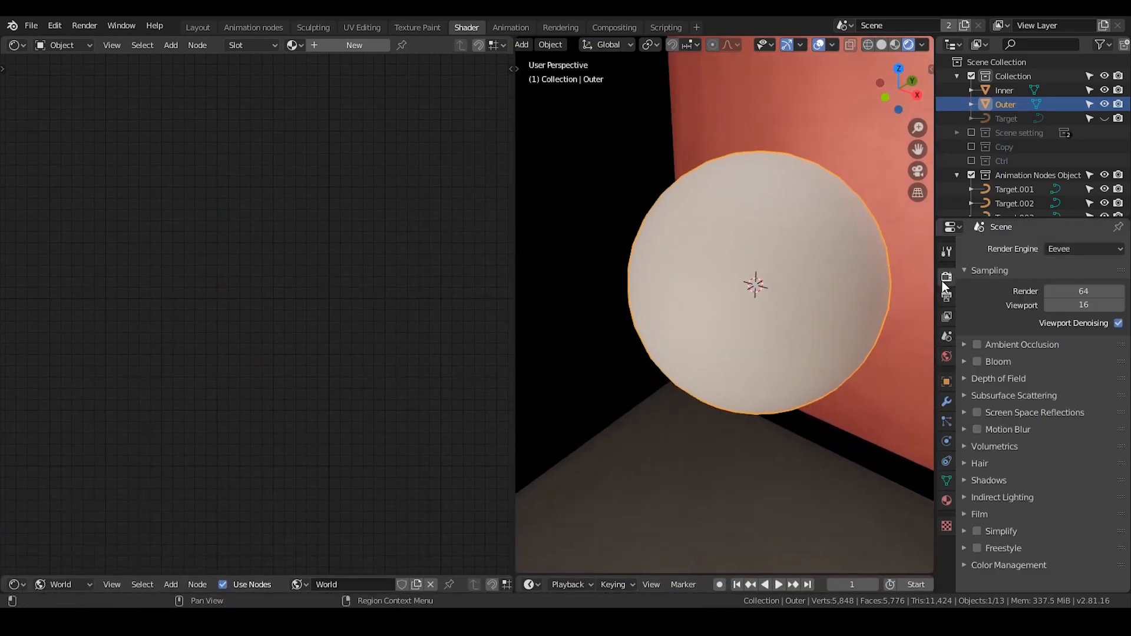
{"action": "left_click", "coordinate": [967, 513]}
{"action": "left_click", "coordinate": [1104, 550]}
{"action": "middle_click_drag", "start_coordinate": [879, 312], "coordinate": [779, 257]}
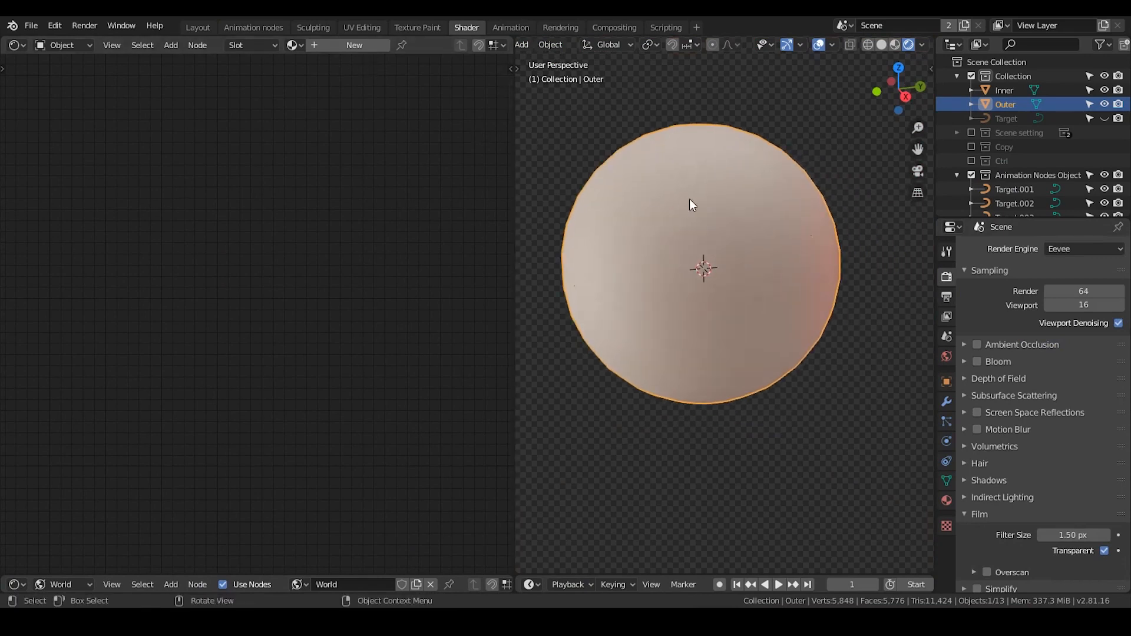
Step: Create a new material for the Outer sphere and delete its Principled BSDF node
{"action": "left_click", "coordinate": [313, 44]}
{"action": "middle_click_drag", "start_coordinate": [208, 211], "coordinate": [72, 244]}
{"action": "middle_click_drag", "start_coordinate": [737, 281], "coordinate": [748, 287]}
{"action": "middle_click_drag", "start_coordinate": [205, 177], "coordinate": [341, 159]}
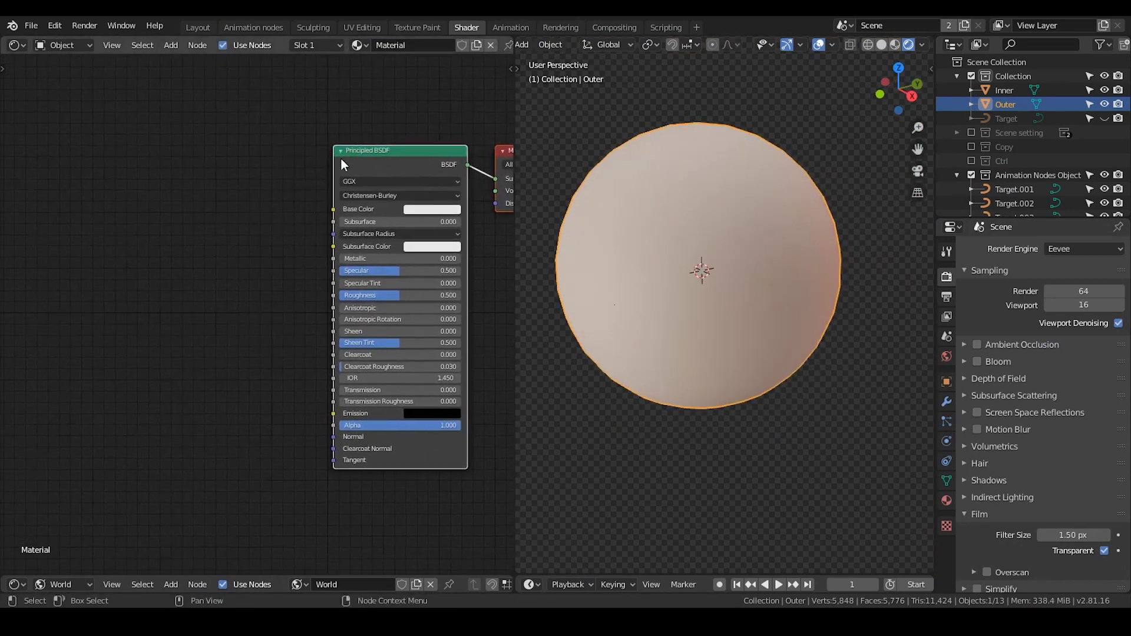
{"action": "middle_click_drag", "start_coordinate": [490, 144], "coordinate": [437, 154]}
{"action": "key", "text": "g"}
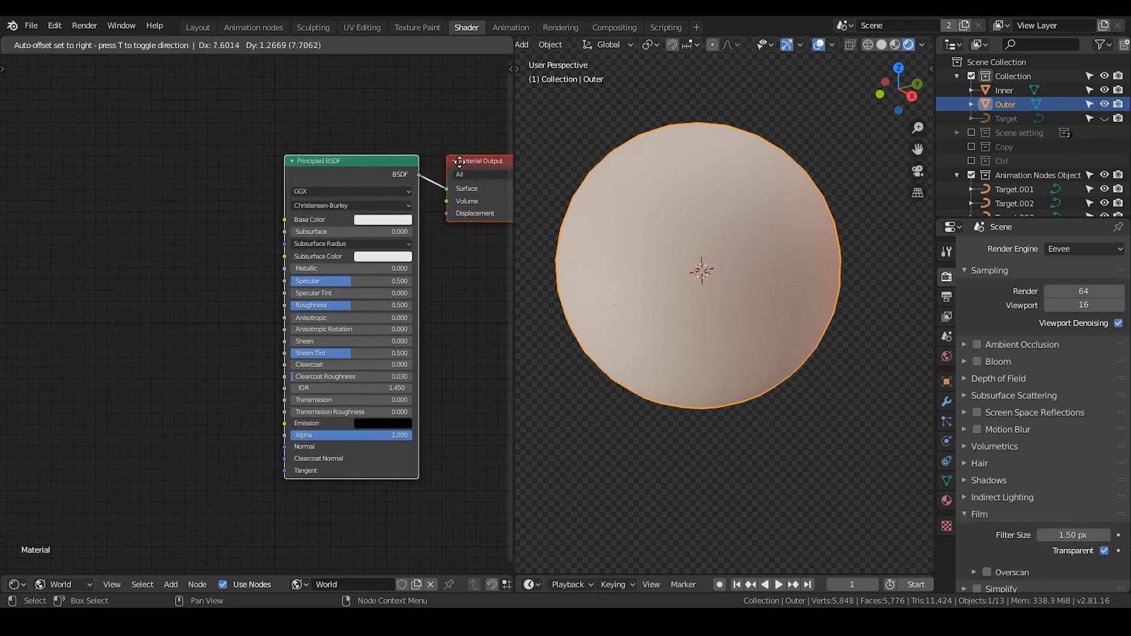
{"action": "right_click", "coordinate": [269, 190]}
{"action": "left_click", "coordinate": [269, 191]}
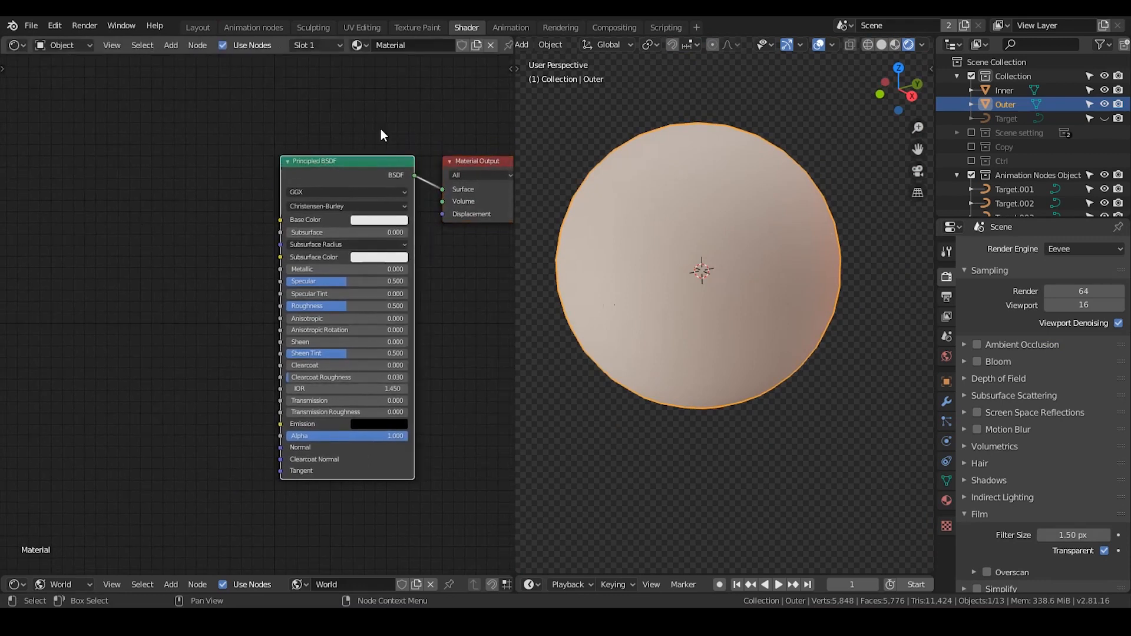
{"action": "key", "text": "x"}
Step: Add an Add Shader node in front of the Material Output node
{"action": "key", "text": "shift+a"}
{"action": "left_click", "coordinate": [335, 151]}
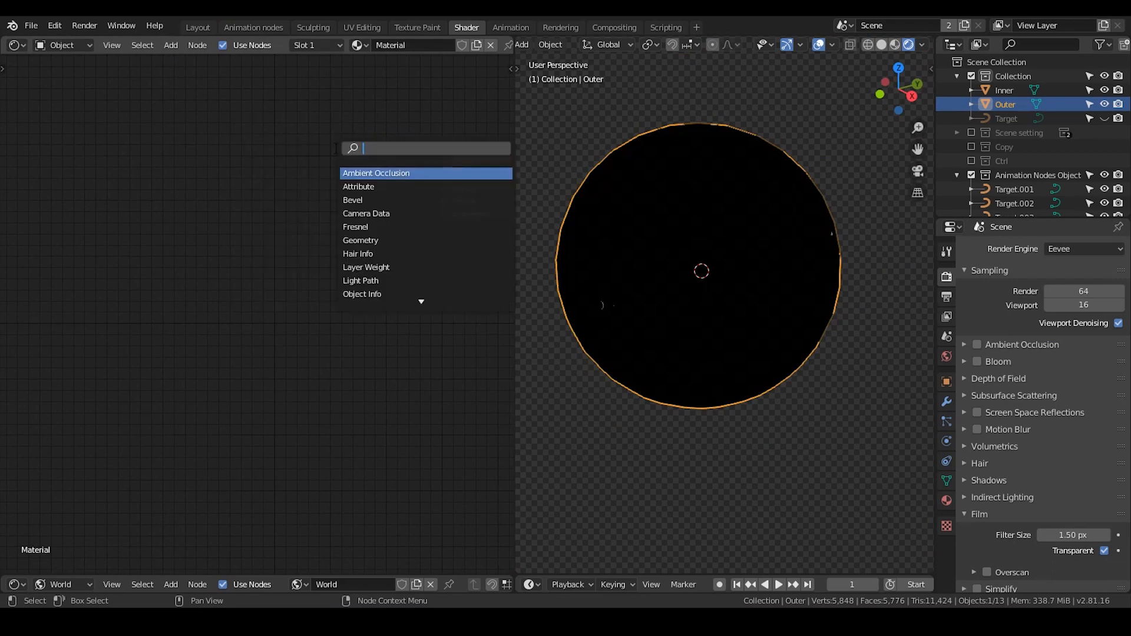
{"action": "type", "text": "add"}
{"action": "key", "text": "Return"}
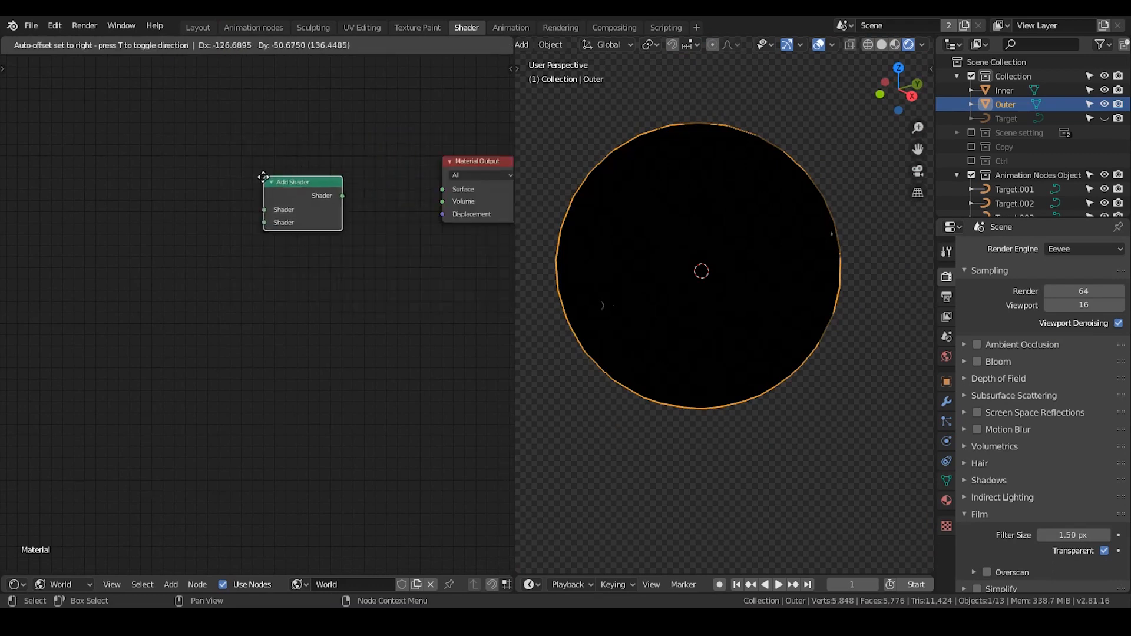
{"action": "left_click", "coordinate": [268, 179]}
Step: Add a Mix Shader node between Add Shader and Material Output, and space the two shader nodes apart
{"action": "key", "text": "shift+a"}
{"action": "left_click", "coordinate": [318, 136]}
{"action": "type", "text": "mix"}
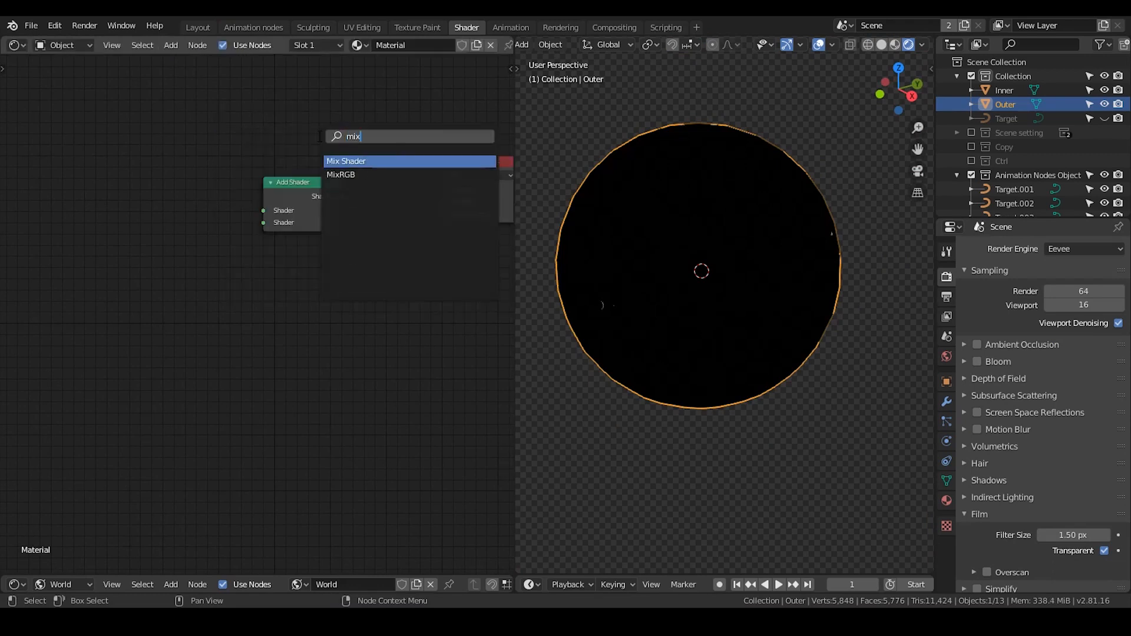
{"action": "key", "text": "Return"}
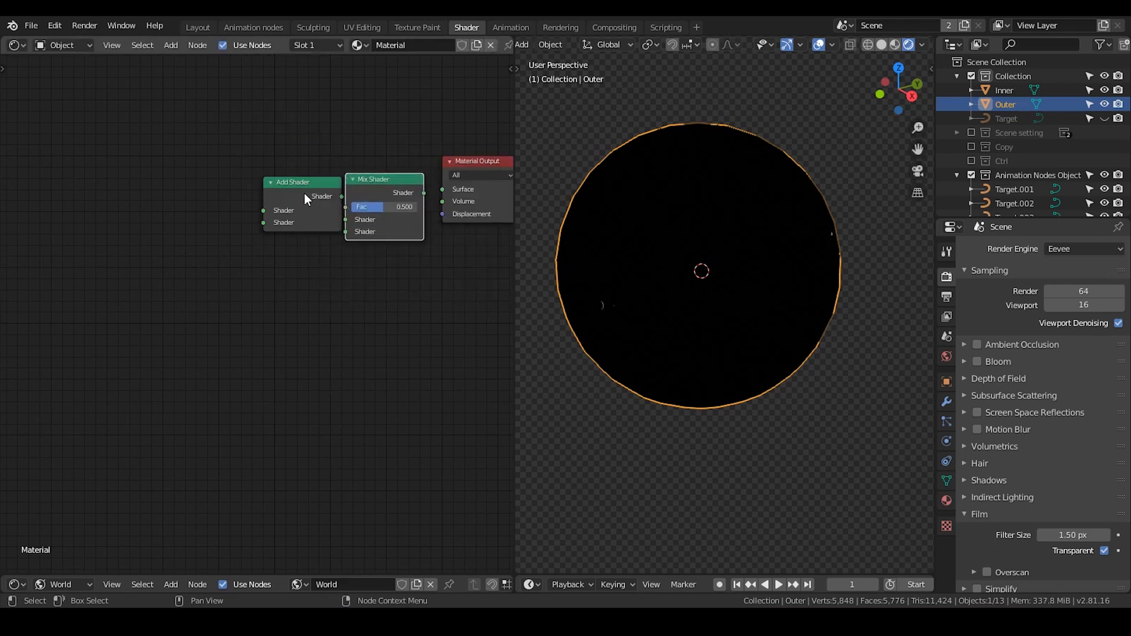
{"action": "scroll", "coordinate": [312, 196], "scroll_direction": "up", "scroll_amount": 2}
{"action": "left_click", "coordinate": [358, 175]}
{"action": "left_click_drag", "start_coordinate": [271, 217], "coordinate": [285, 184]}
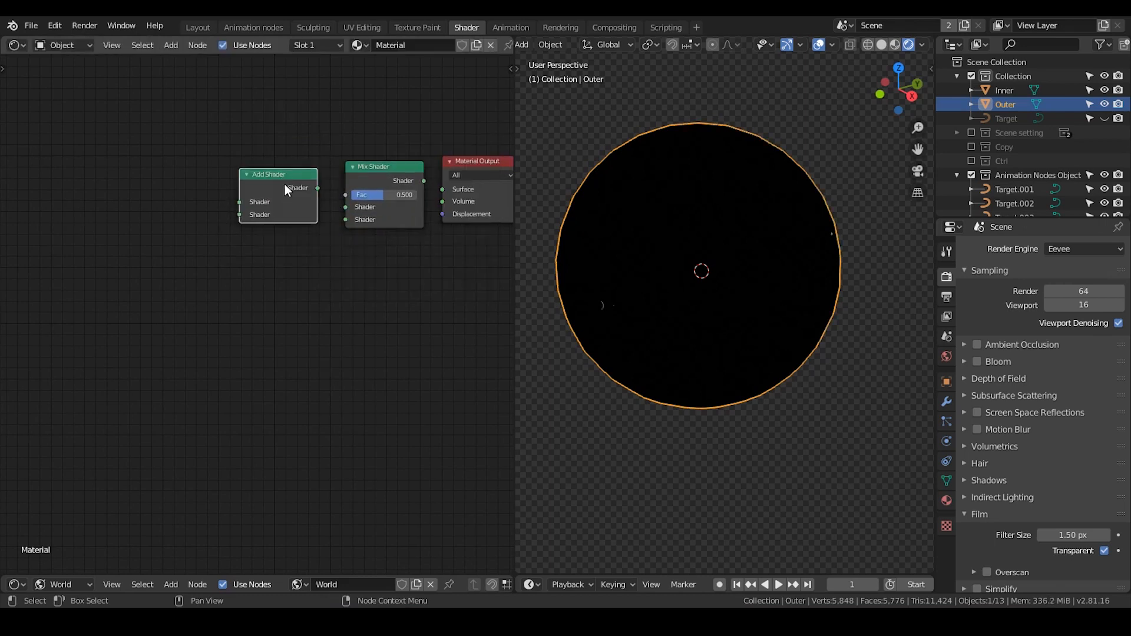
Step: Add a Transparent BSDF node below the Add Shader node
{"action": "middle_click_drag", "start_coordinate": [284, 183], "coordinate": [318, 213]}
{"action": "scroll", "coordinate": [302, 214], "scroll_direction": "up", "scroll_amount": 1}
{"action": "key", "text": "shift+a"}
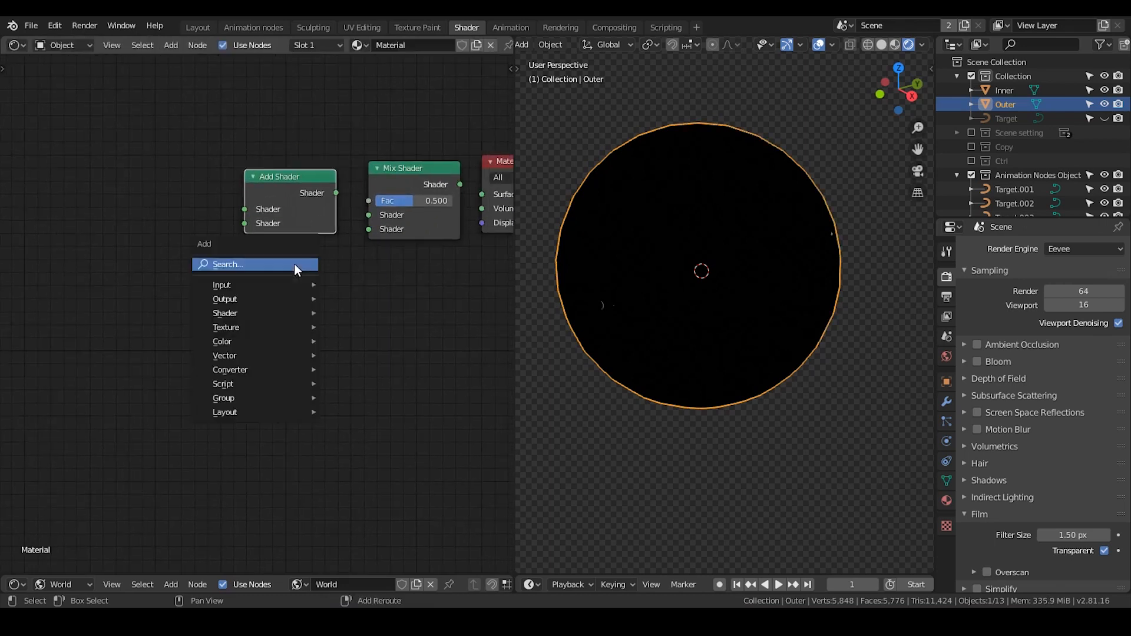
{"action": "left_click", "coordinate": [295, 263]}
{"action": "type", "text": "transpa"}
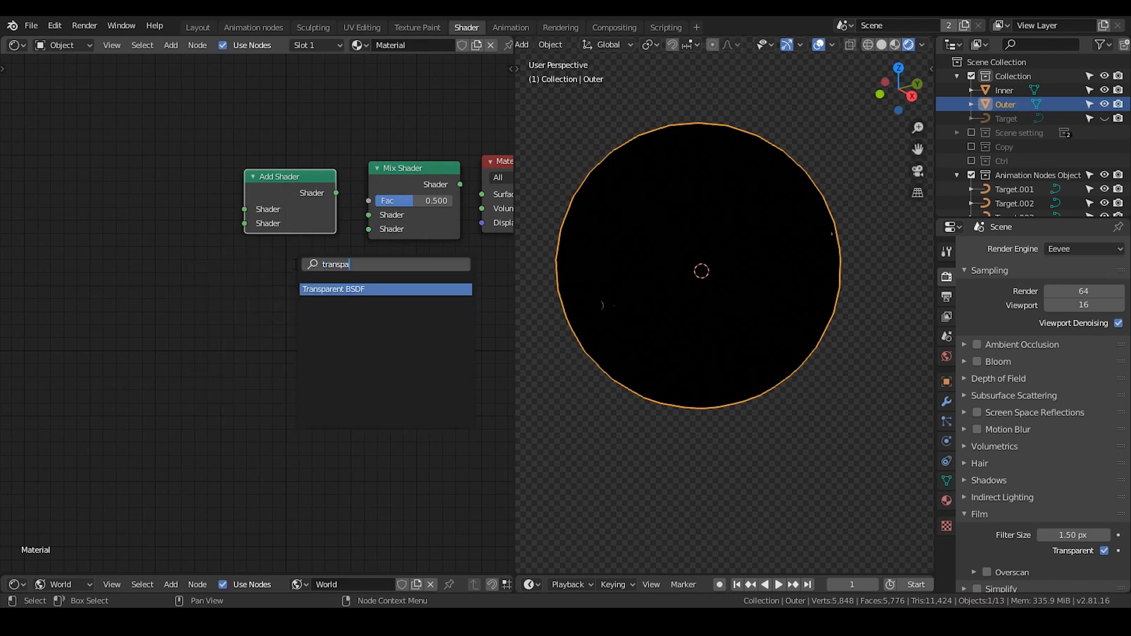
{"action": "key", "text": "Return"}
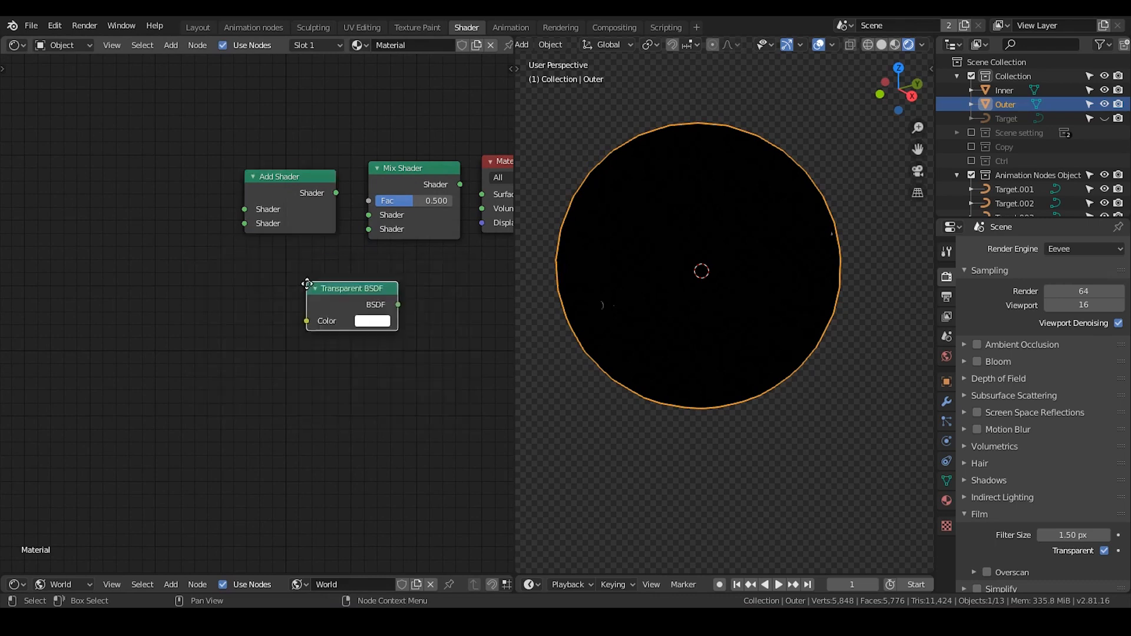
{"action": "left_click", "coordinate": [245, 260]}
Step: Add a Layer Weight node above and to the left of the Add Shader node
{"action": "middle_click_drag", "start_coordinate": [186, 136], "coordinate": [199, 172]}
{"action": "key", "text": "shift+a"}
{"action": "left_click", "coordinate": [196, 172]}
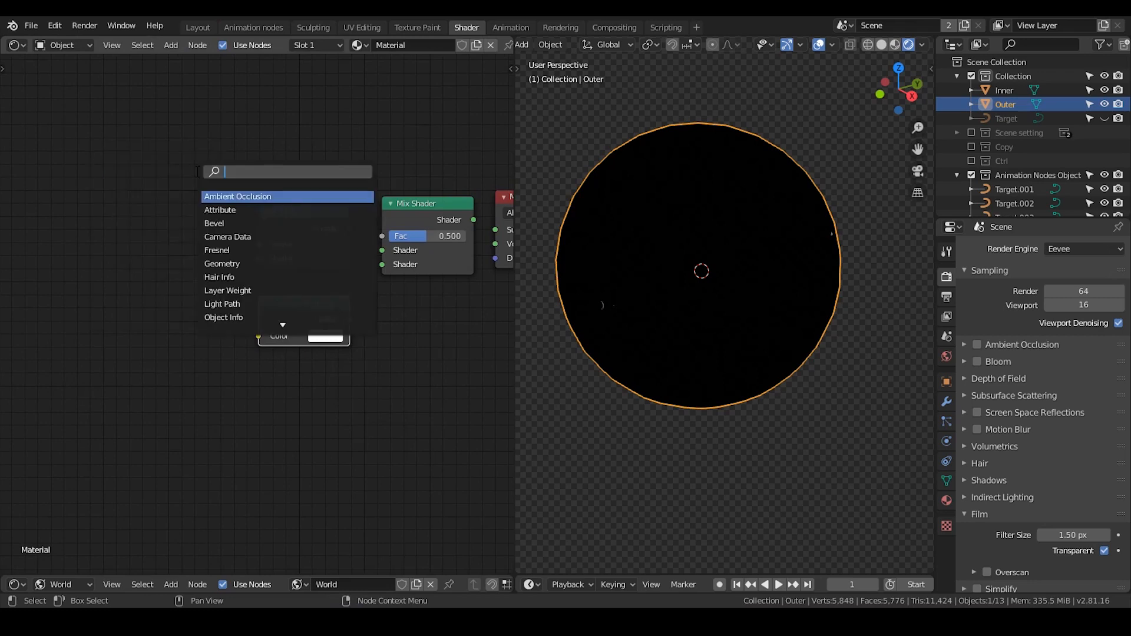
{"action": "type", "text": "layer wiegh"}
{"action": "key", "text": "BackSpace"}
{"action": "key", "text": "BackSpace"}
{"action": "key", "text": "BackSpace"}
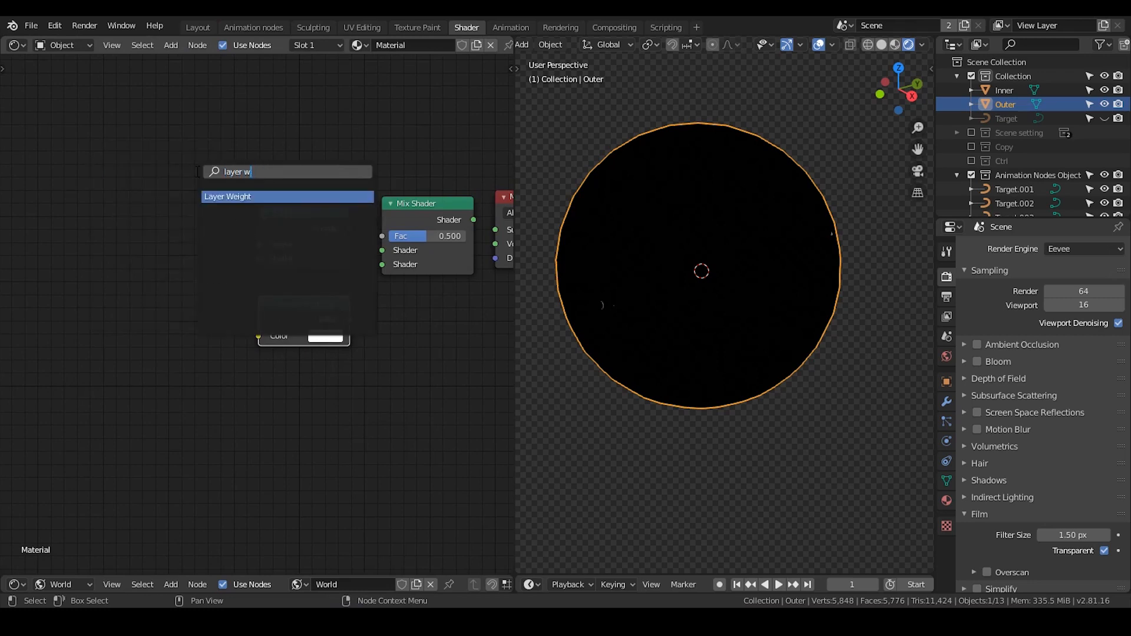
{"action": "key", "text": "Return"}
{"action": "left_click", "coordinate": [123, 95]}
Step: Add a ColorRamp node beside Layer Weight, and move Layer Weight further left to leave a gap between them
{"action": "key", "text": "shift+a"}
{"action": "left_click", "coordinate": [122, 93]}
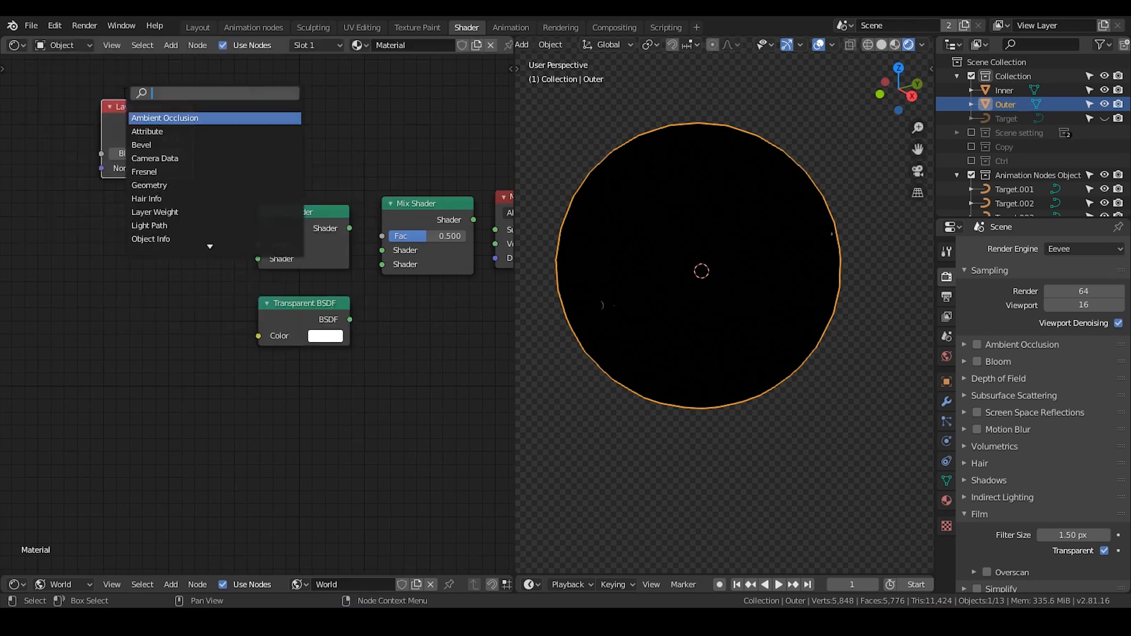
{"action": "type", "text": "color"}
{"action": "key", "text": "Down"}
{"action": "key", "text": "Return"}
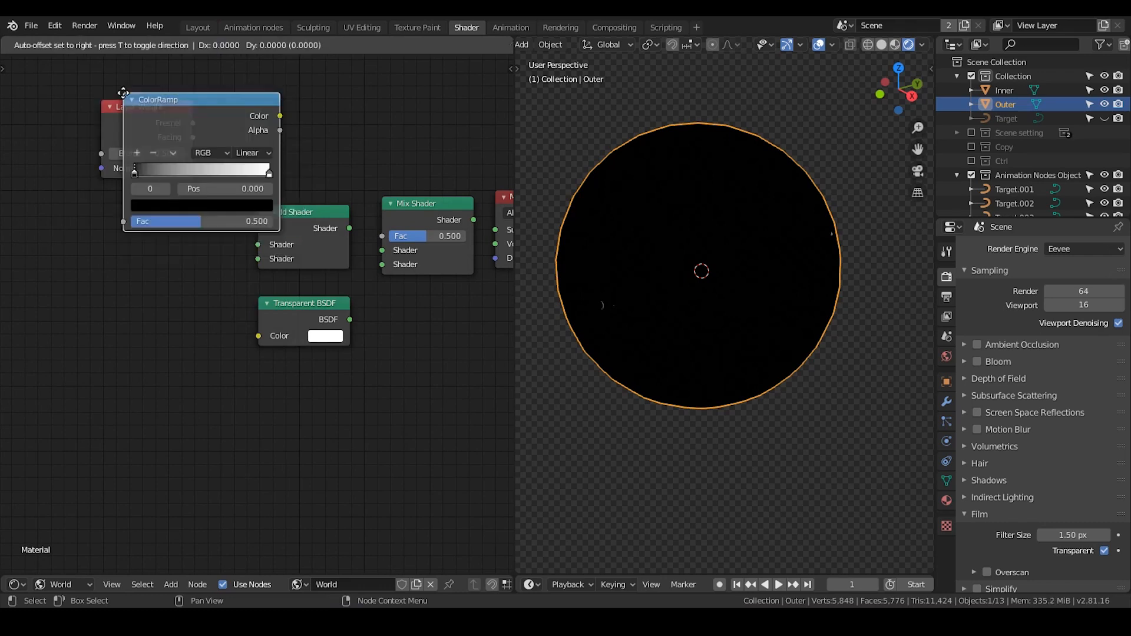
{"action": "left_click", "coordinate": [210, 565]}
{"action": "middle_click_drag", "start_coordinate": [210, 405], "coordinate": [225, 441]}
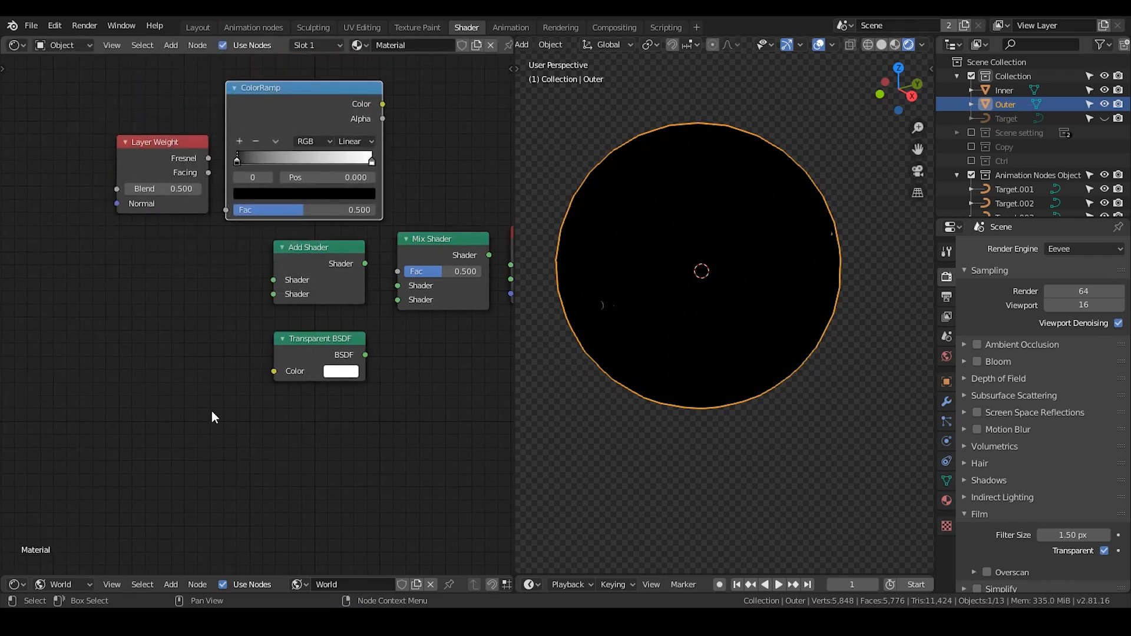
{"action": "left_click_drag", "start_coordinate": [197, 141], "coordinate": [145, 144]}
Step: Add an Emission node left of Add Shader, and move the Transparent BSDF node above it
{"action": "key", "text": "shift+a"}
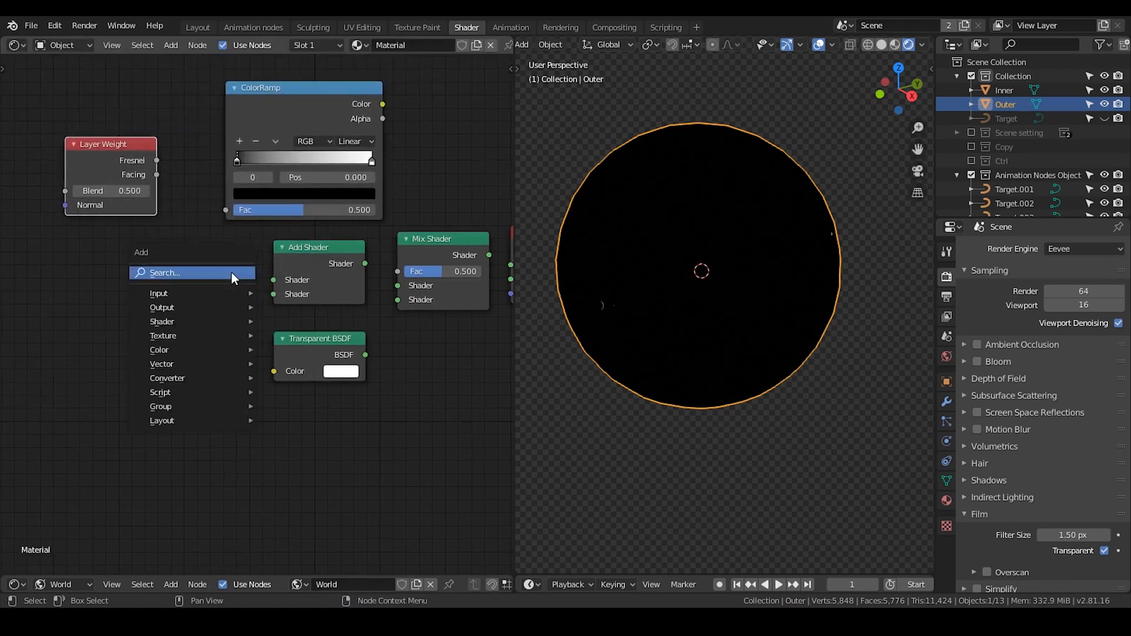
{"action": "left_click", "coordinate": [231, 272]}
{"action": "type", "text": "emission"}
{"action": "key", "text": "Return"}
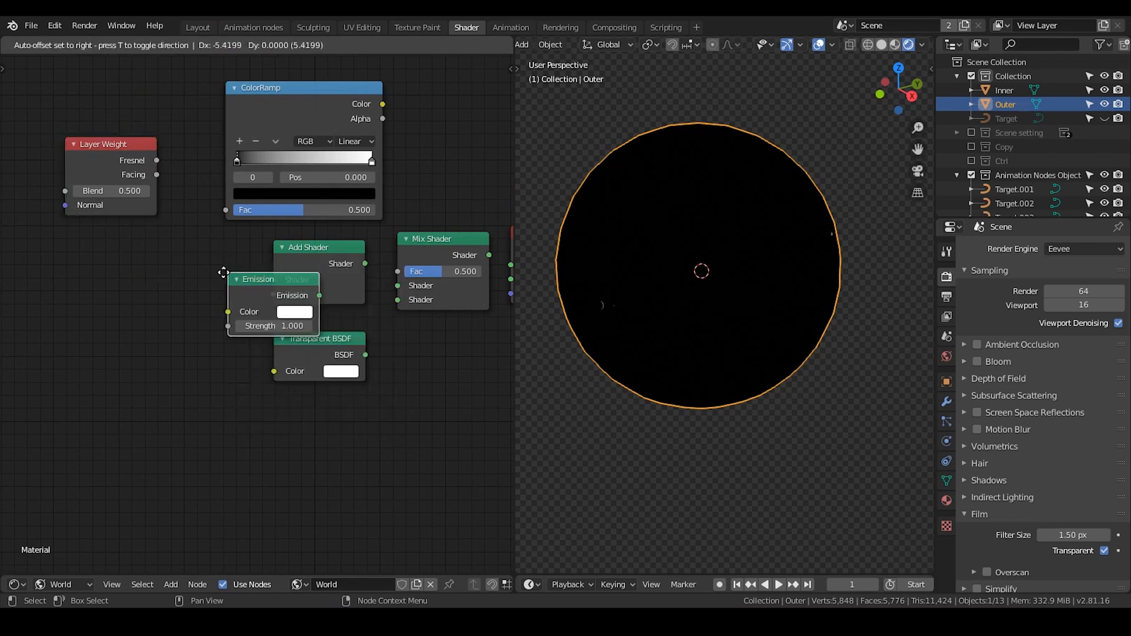
{"action": "left_click", "coordinate": [138, 258]}
{"action": "left_click_drag", "start_coordinate": [308, 340], "coordinate": [160, 313]}
{"action": "middle_click_drag", "start_coordinate": [225, 329], "coordinate": [179, 330]}
Step: Duplicate the Emission node into the Mix Shader's second Shader input, and connect Mix Shader to the Material Output's Surface
{"action": "key", "text": "shift+d"}
{"action": "left_click", "coordinate": [293, 365]}
{"action": "left_click_drag", "start_coordinate": [287, 366], "coordinate": [351, 302]}
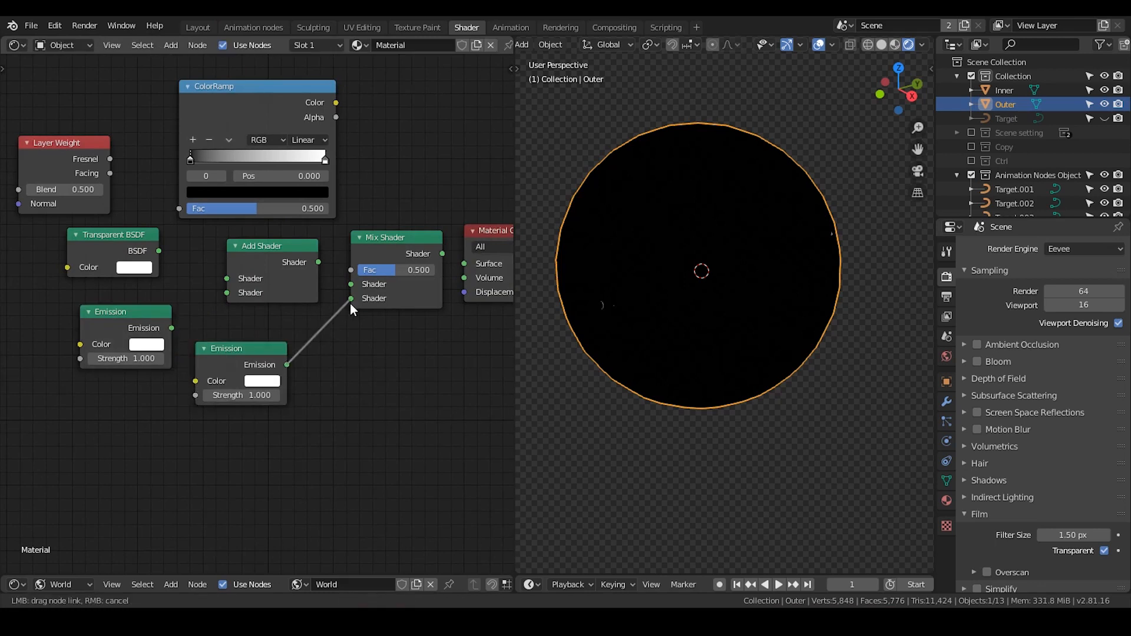
{"action": "middle_click_drag", "start_coordinate": [412, 283], "coordinate": [336, 283]}
{"action": "left_click_drag", "start_coordinate": [422, 232], "coordinate": [446, 228]}
{"action": "left_click_drag", "start_coordinate": [366, 255], "coordinate": [413, 261]}
Step: Feed the Layer Weight's Fresnel output through the ColorRamp's Fac and its Color output into the Mix Shader's Fac
{"action": "middle_click_drag", "start_coordinate": [171, 128], "coordinate": [224, 128]}
{"action": "left_click_drag", "start_coordinate": [224, 128], "coordinate": [199, 123]}
{"action": "left_click_drag", "start_coordinate": [87, 177], "coordinate": [131, 206]}
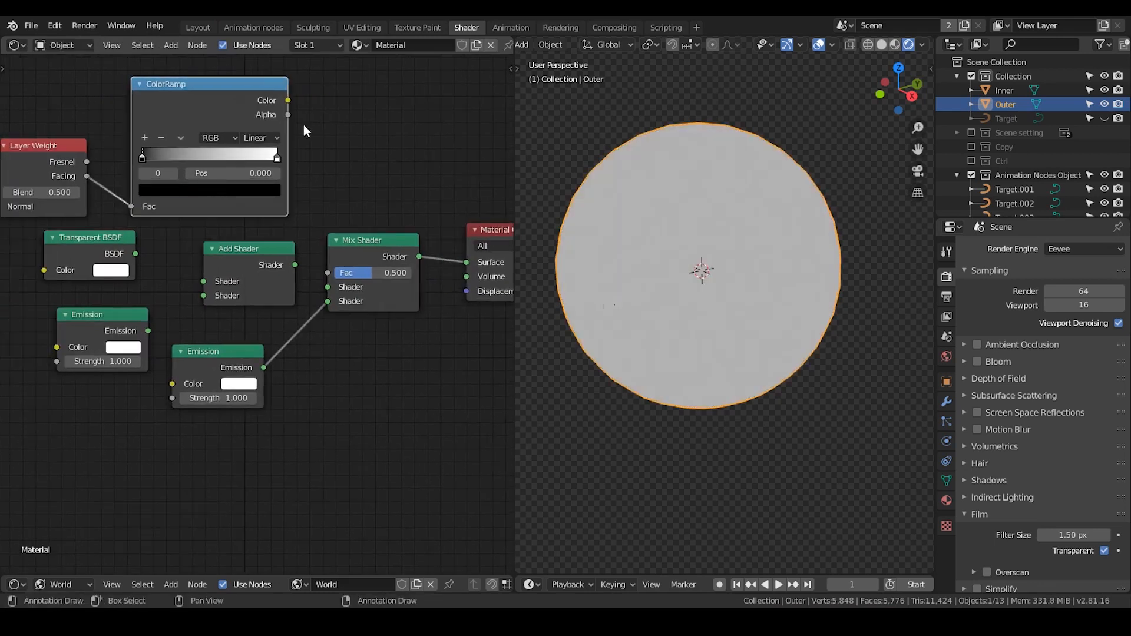
{"action": "mouse_move", "coordinate": [287, 100]}
{"action": "left_mouse_down"}
{"action": "mouse_move", "coordinate": [310, 267]}
{"action": "mouse_move", "coordinate": [327, 273]}
{"action": "left_mouse_up"}
{"action": "left_click_drag", "start_coordinate": [243, 256], "coordinate": [229, 257]}
{"action": "middle_click_drag", "start_coordinate": [229, 257], "coordinate": [272, 264]}
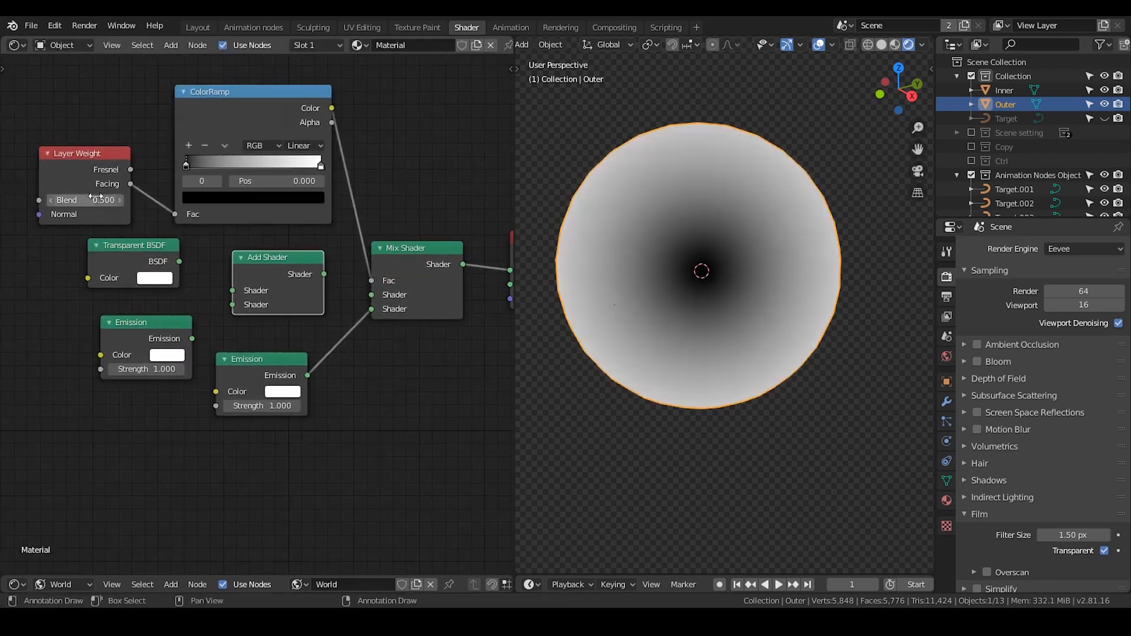
{"action": "middle_click_drag", "start_coordinate": [91, 166], "coordinate": [75, 159]}
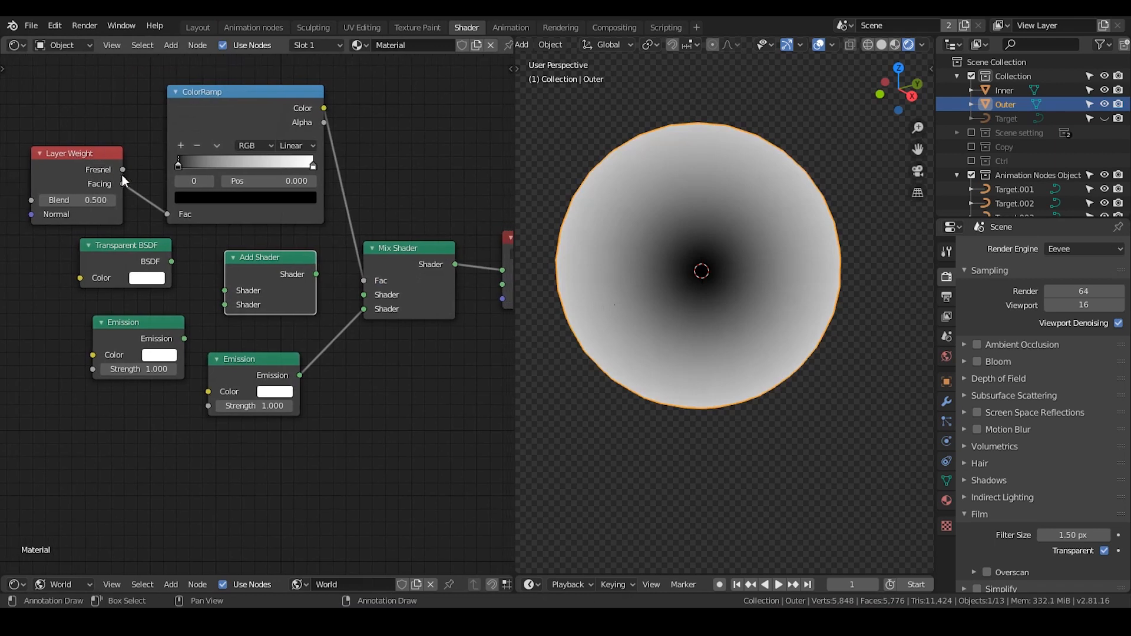
{"action": "left_click_drag", "start_coordinate": [123, 170], "coordinate": [170, 216]}
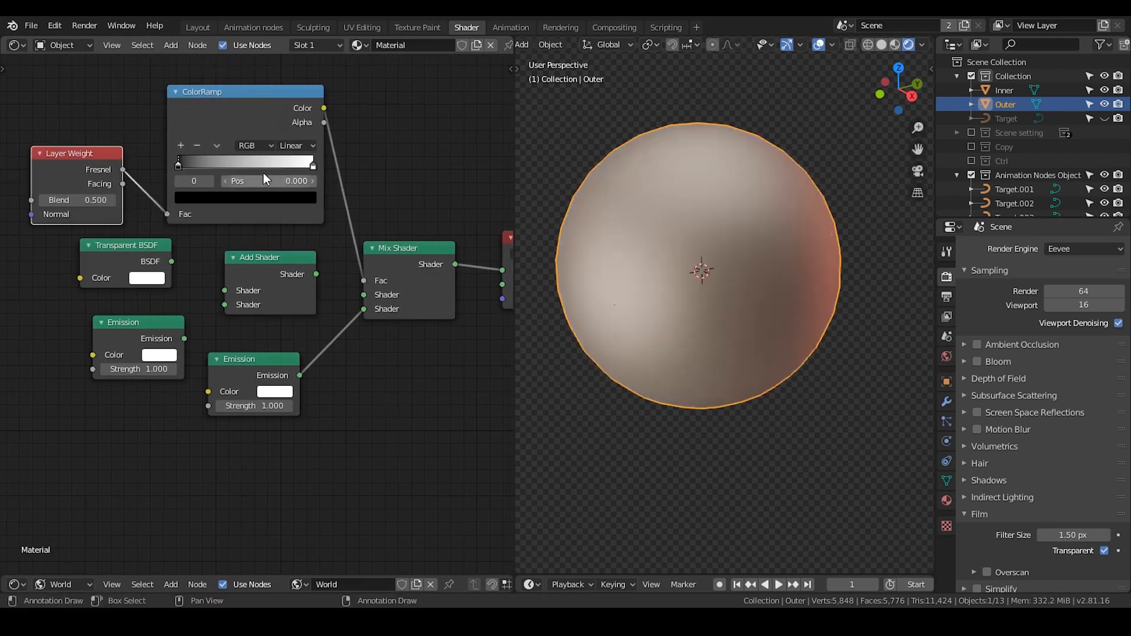
Step: Set the ColorRamp's interpolation to Ease and move its black stop to position 0.114
{"action": "mouse_move", "coordinate": [182, 163]}
{"action": "left_mouse_down"}
{"action": "mouse_move", "coordinate": [229, 168]}
{"action": "mouse_move", "coordinate": [178, 169]}
{"action": "mouse_move", "coordinate": [215, 172]}
{"action": "mouse_move", "coordinate": [183, 175]}
{"action": "mouse_move", "coordinate": [203, 173]}
{"action": "left_mouse_up"}
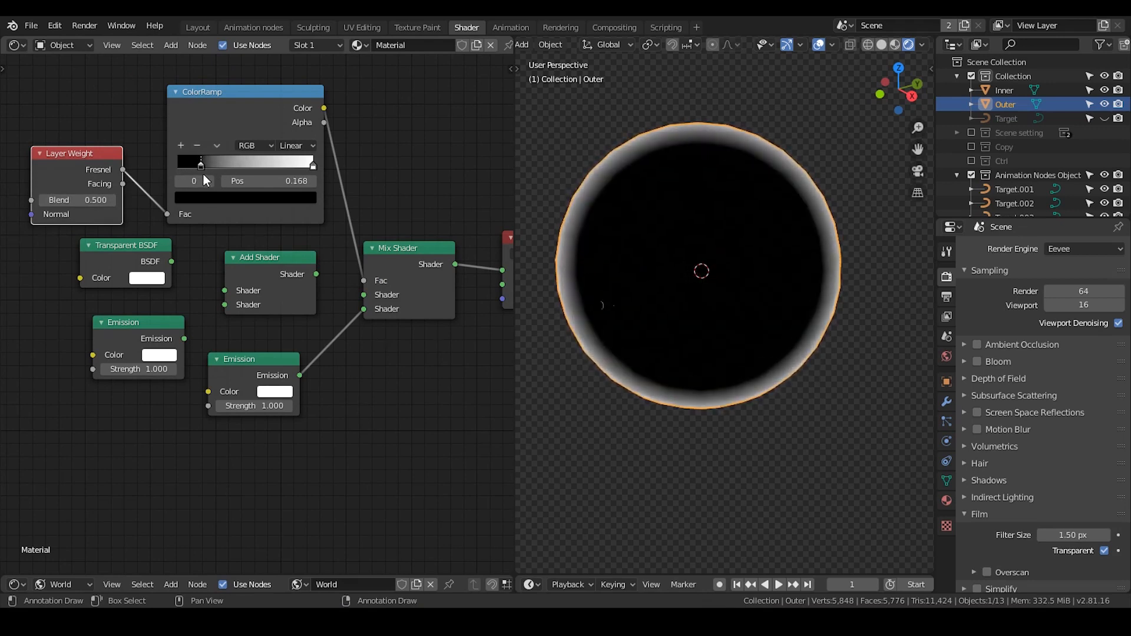
{"action": "left_click", "coordinate": [293, 147]}
{"action": "left_click", "coordinate": [295, 161]}
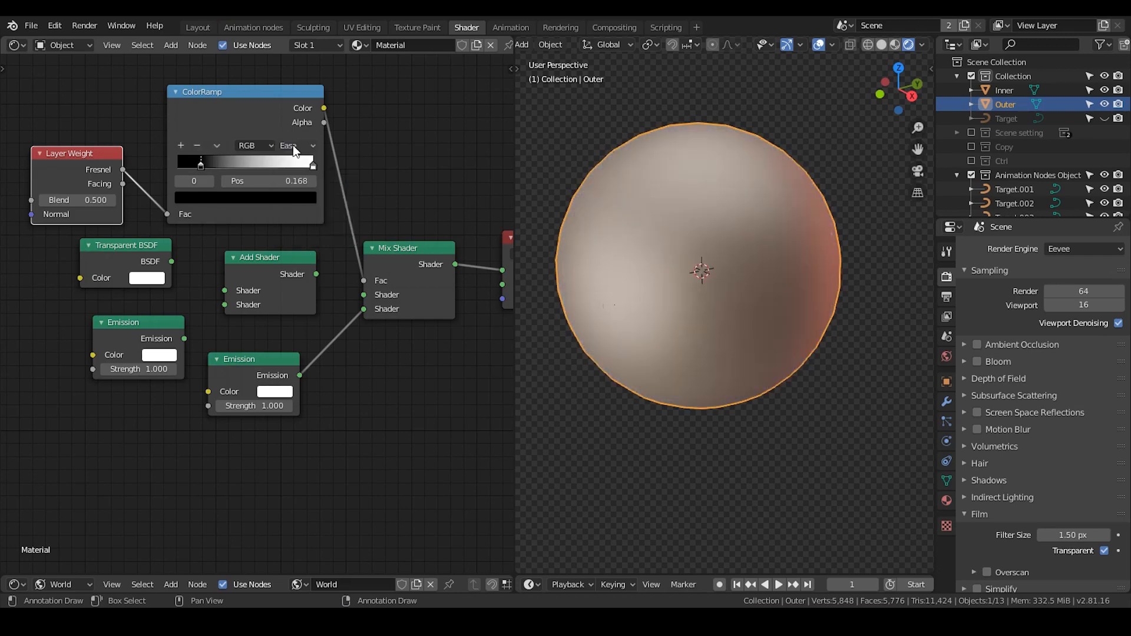
{"action": "left_click_drag", "start_coordinate": [200, 165], "coordinate": [193, 166]}
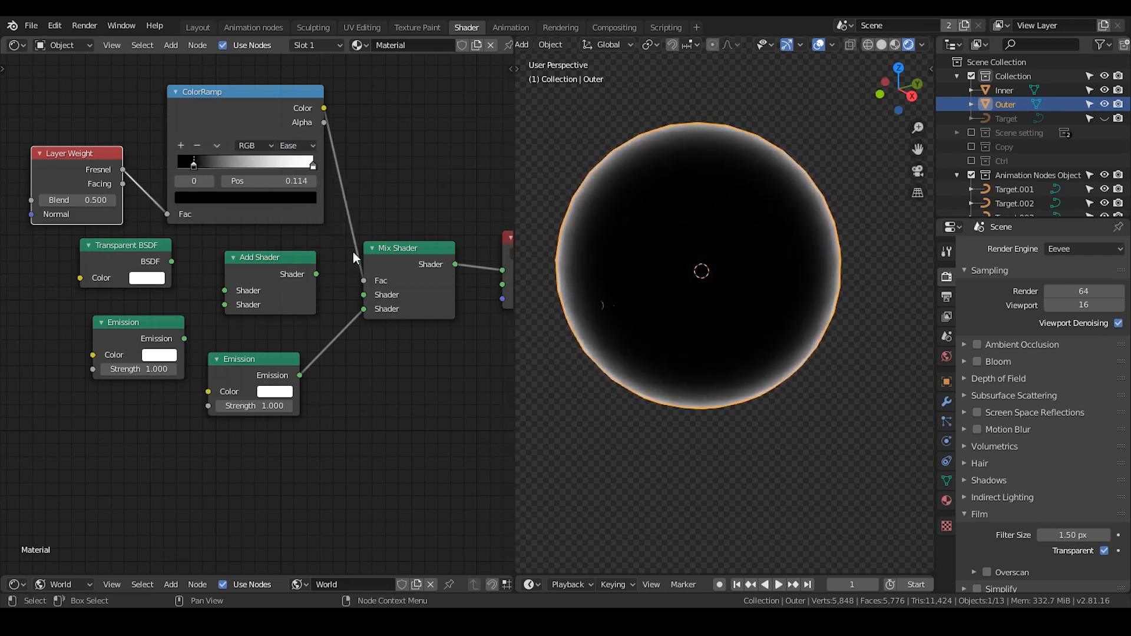
Step: Shift the Mix Shader slightly right and connect the Transparent BSDF to its first Shader input
{"action": "left_click_drag", "start_coordinate": [388, 255], "coordinate": [397, 252]}
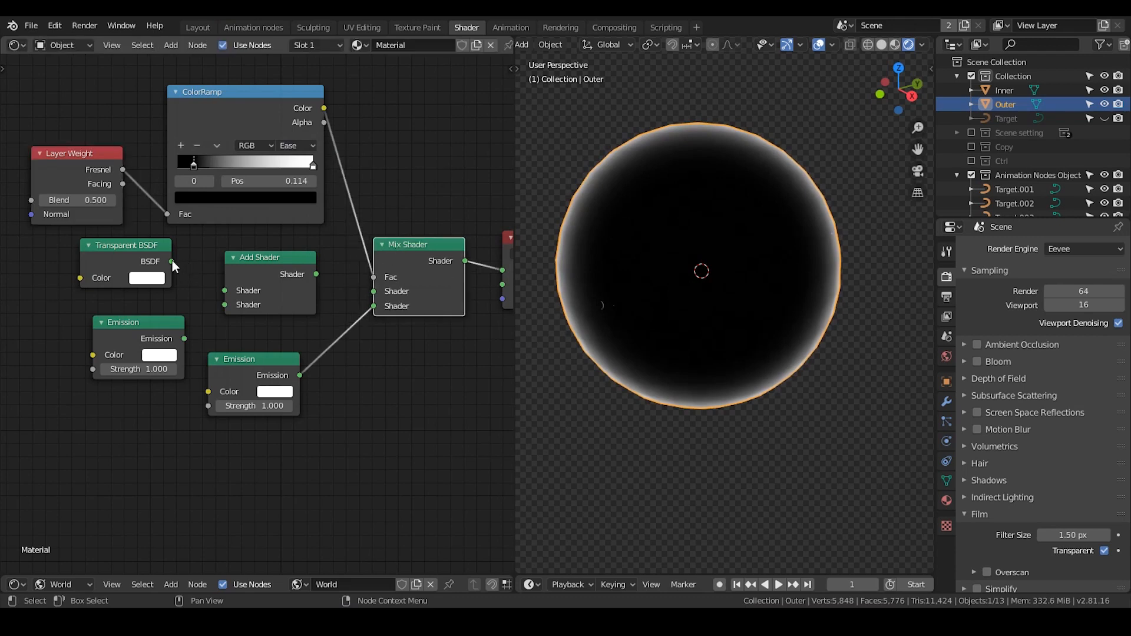
{"action": "left_click_drag", "start_coordinate": [172, 261], "coordinate": [295, 292]}
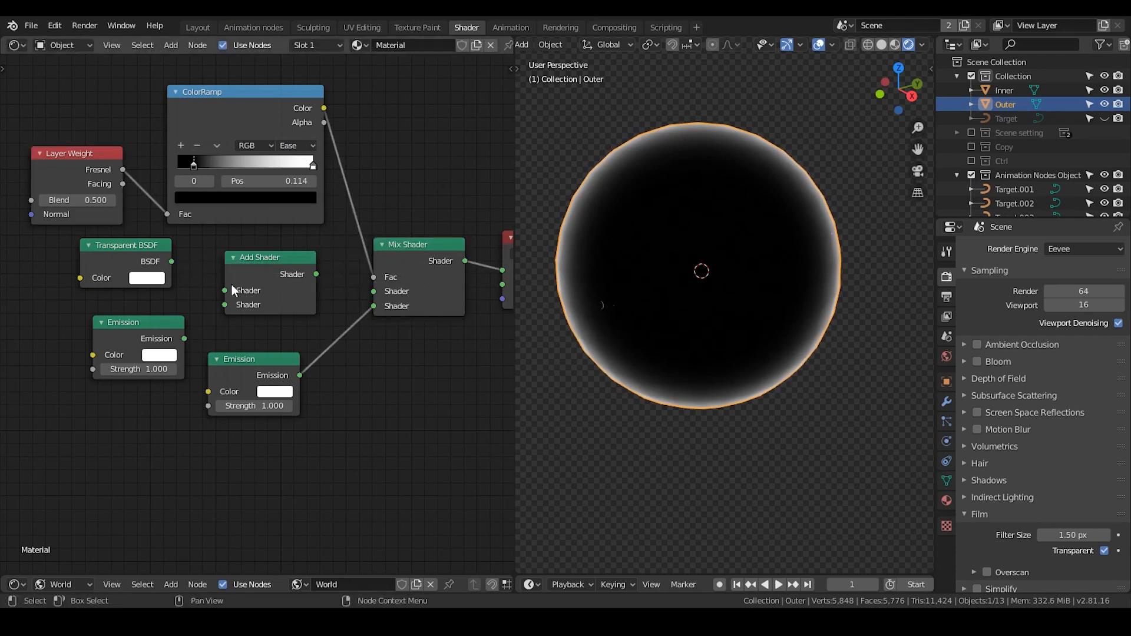
{"action": "left_click_drag", "start_coordinate": [172, 261], "coordinate": [378, 290]}
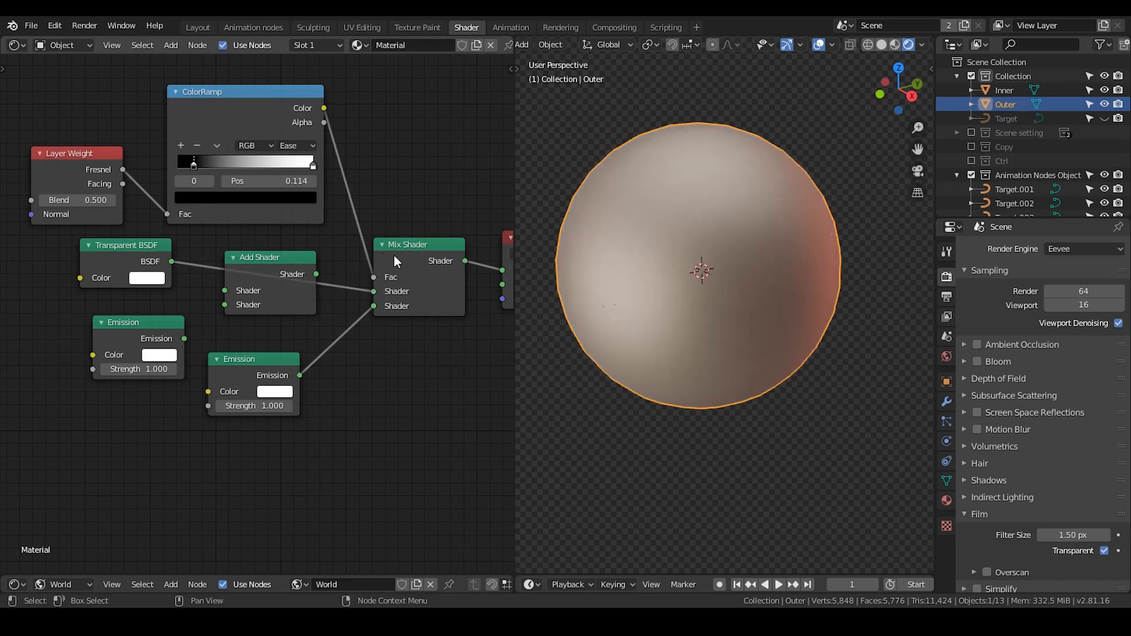
{"action": "middle_click_drag", "start_coordinate": [501, 245], "coordinate": [452, 248]}
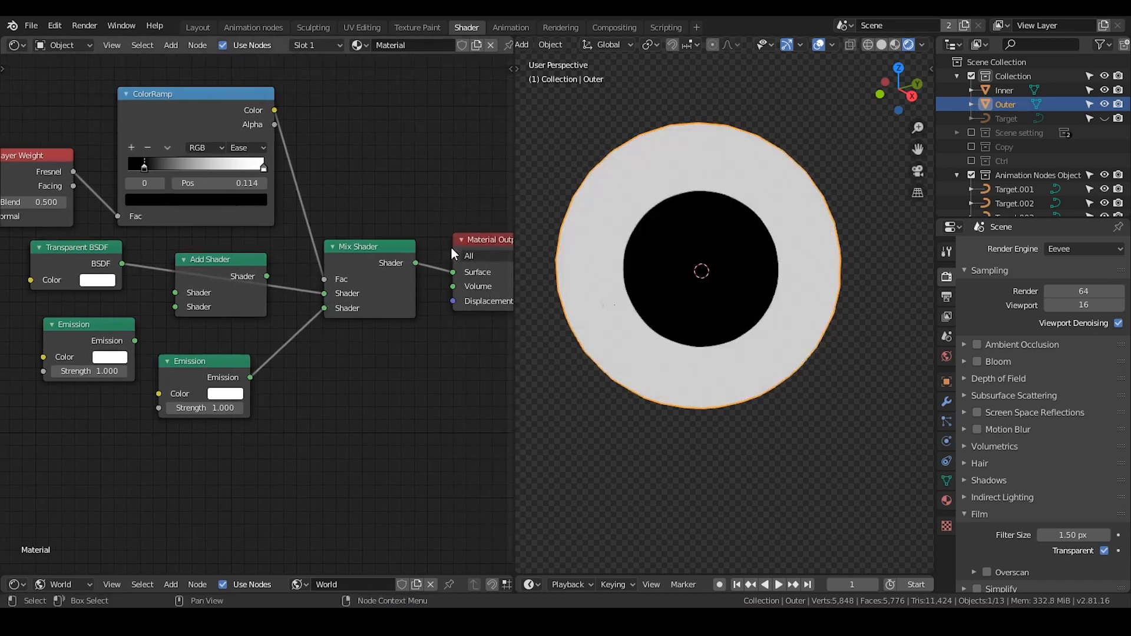
Step: Show the material's settings beside the node tree, and enable Ambient Occlusion and Screen Space Reflections in the Eevee render settings
{"action": "key", "text": "n"}
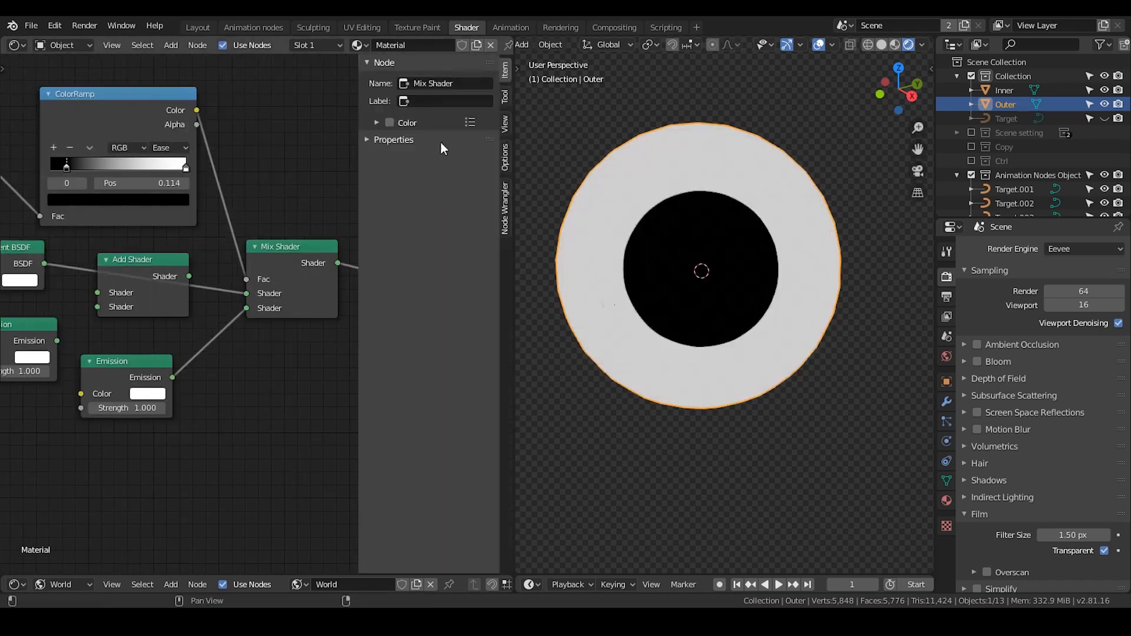
{"action": "left_click", "coordinate": [504, 156]}
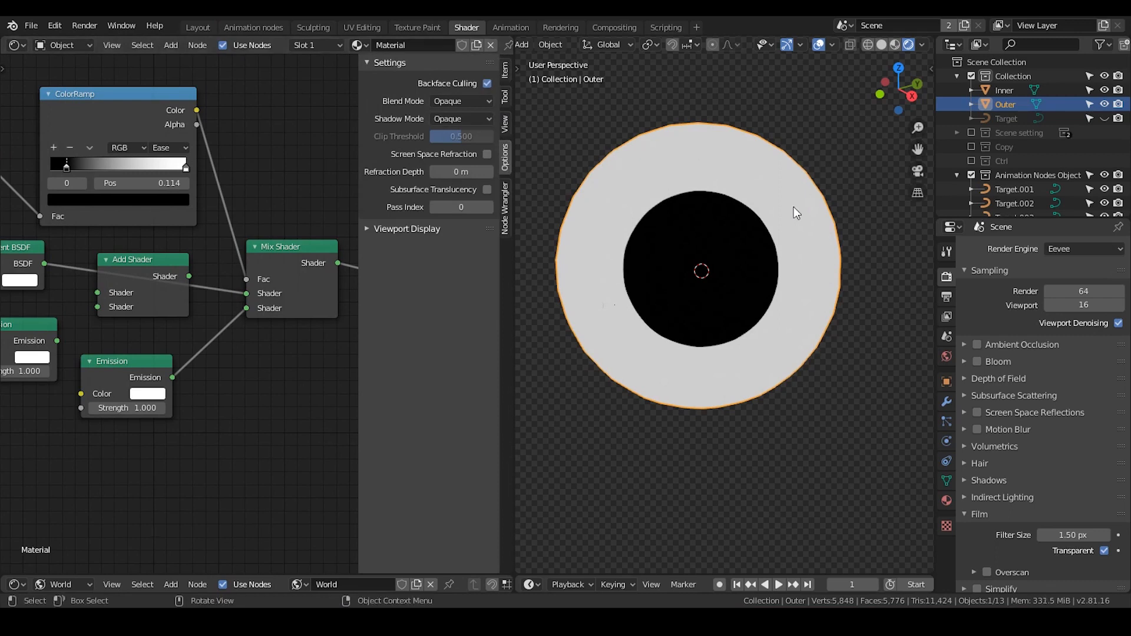
{"action": "left_click", "coordinate": [947, 297]}
{"action": "left_click", "coordinate": [945, 278]}
{"action": "left_click", "coordinate": [971, 271]}
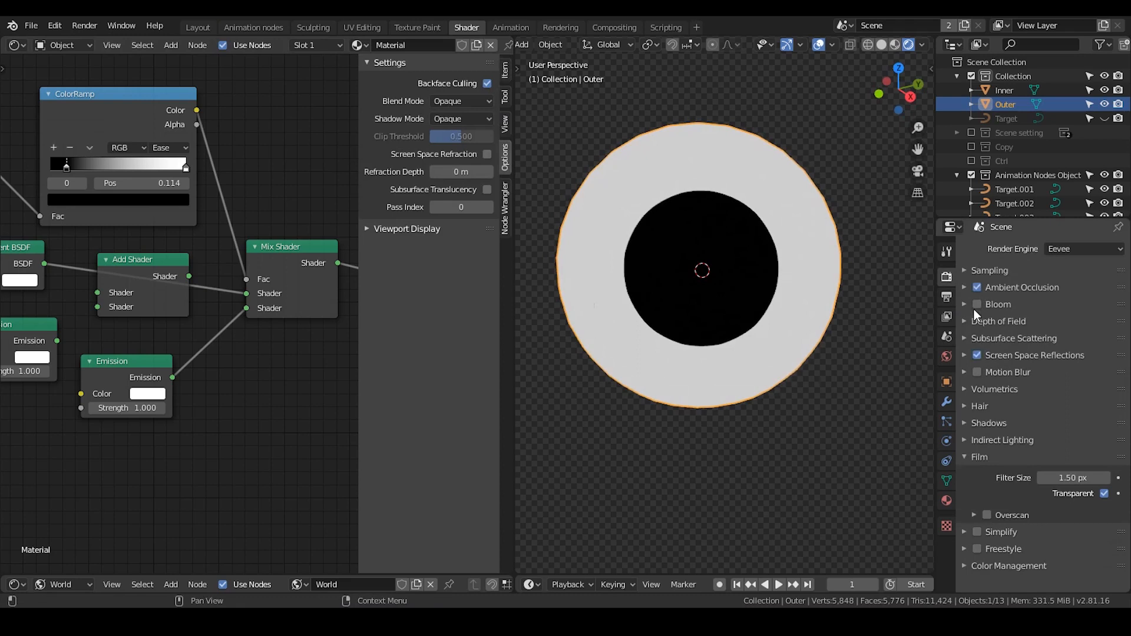
{"action": "left_click", "coordinate": [975, 307]}
{"action": "left_click", "coordinate": [974, 306]}
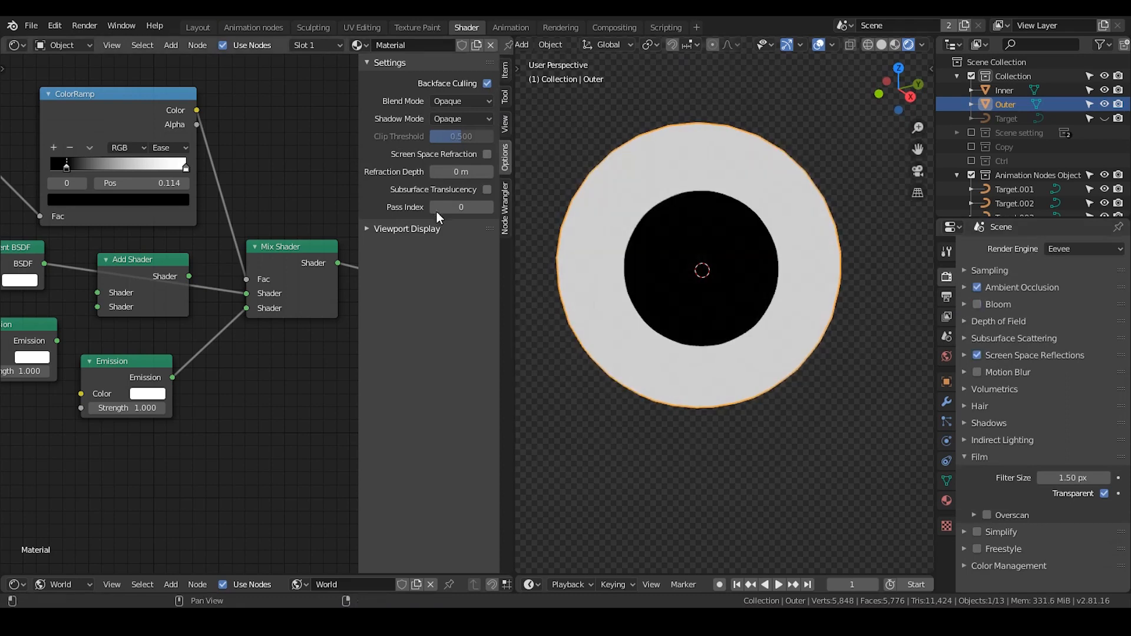
Step: Set the Outer sphere material's Blend Mode to Alpha Blend and hide the node editor's sidebar
{"action": "left_click", "coordinate": [452, 102]}
{"action": "left_click", "coordinate": [465, 161]}
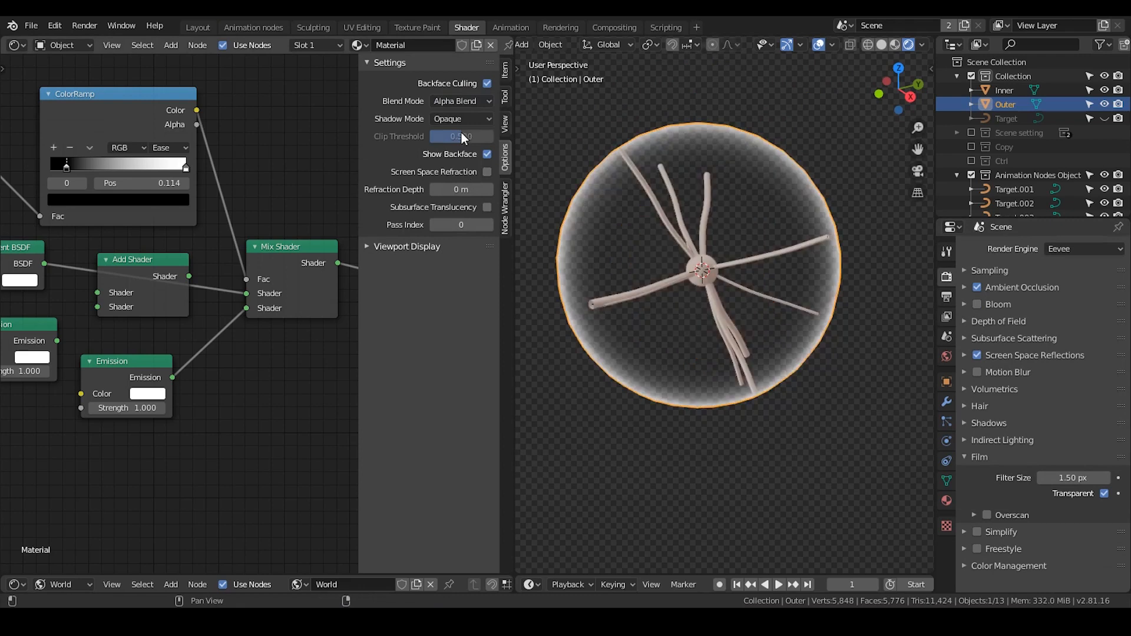
{"action": "key", "text": "n"}
{"action": "key", "text": "n"}
{"action": "key", "text": "n"}
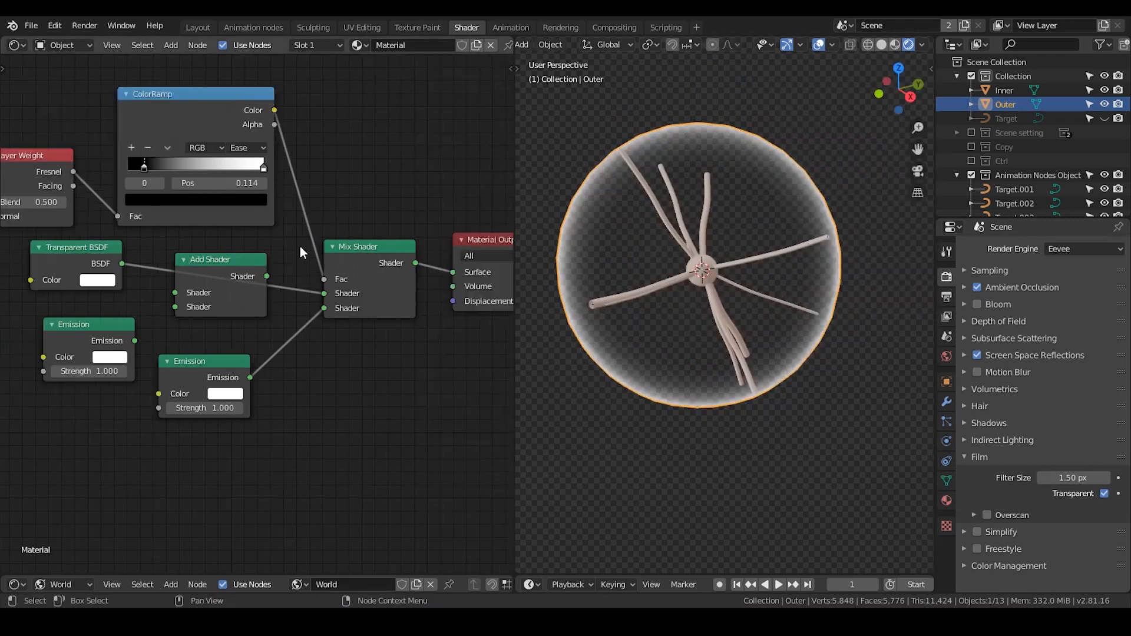
Step: Assign the Outer sphere's material to the Inner object, rename the material Sphere, and save the file
{"action": "middle_click_drag", "start_coordinate": [285, 273], "coordinate": [266, 264]}
{"action": "left_click", "coordinate": [996, 90]}
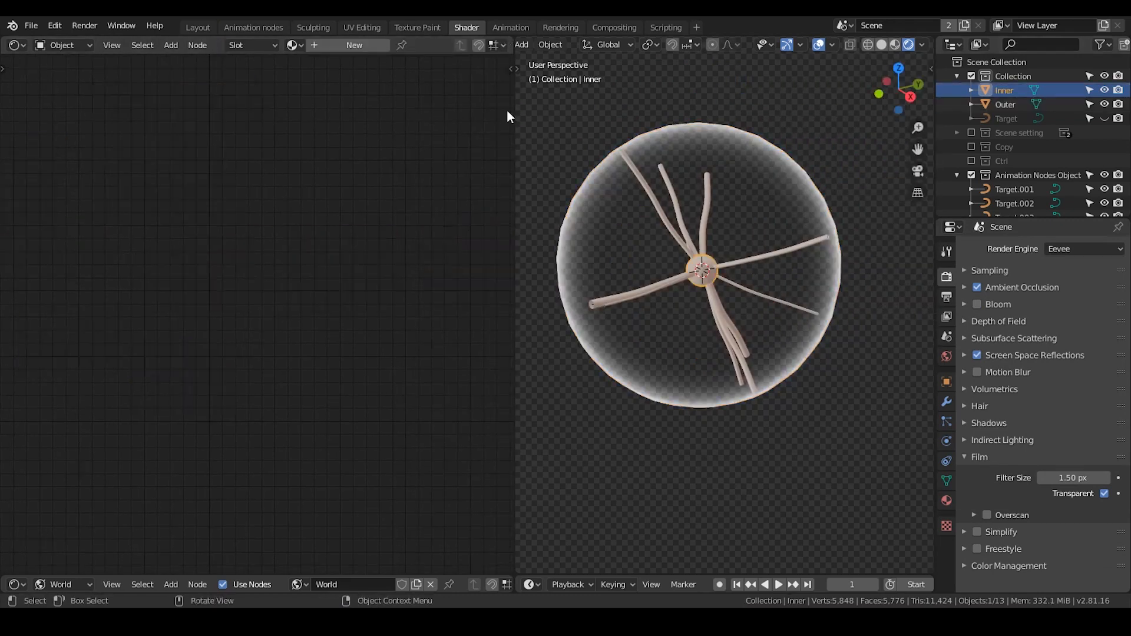
{"action": "left_click", "coordinate": [294, 45]}
{"action": "left_click", "coordinate": [306, 66]}
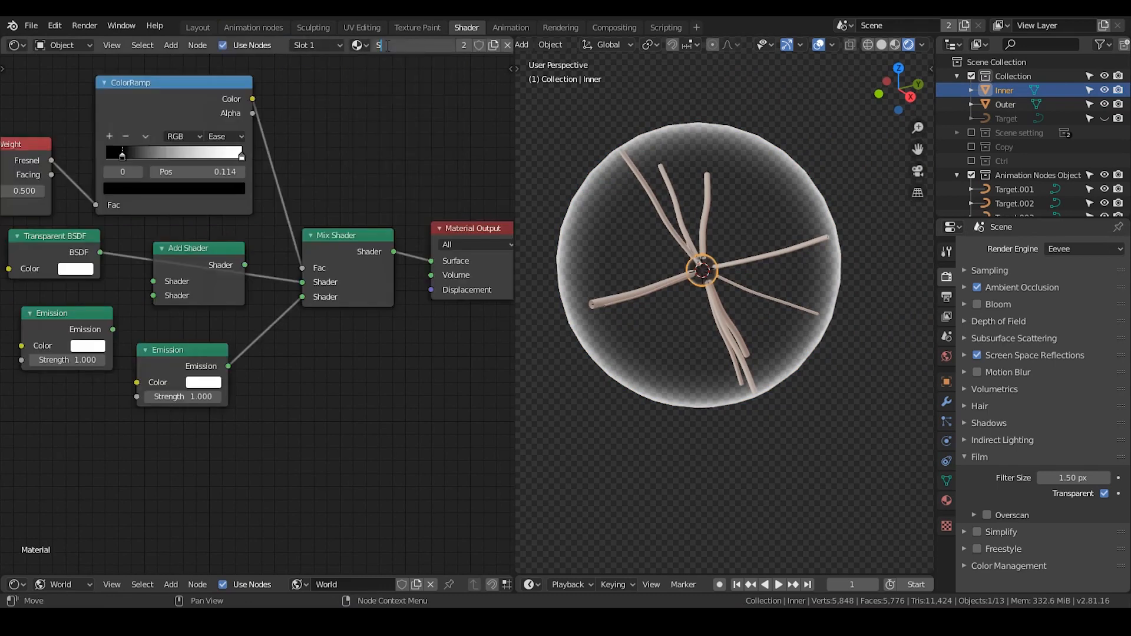
{"action": "key", "text": "ctrl+s"}
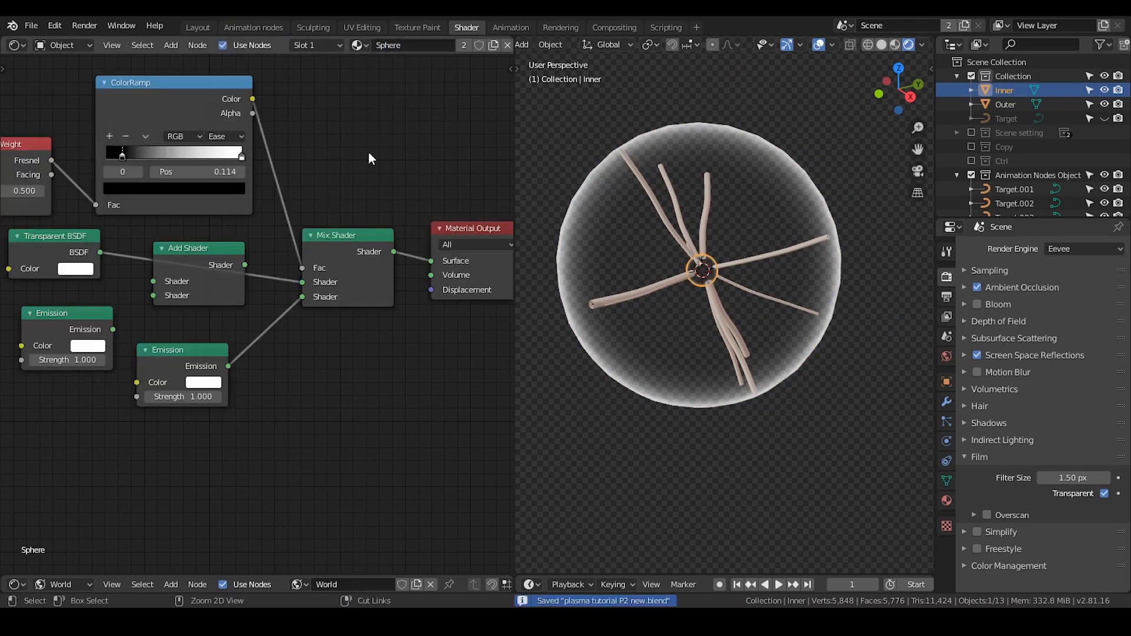
Step: Insert Add Shader into the link between Transparent BSDF and Mix Shader, and connect the unlinked Emission to its second input
{"action": "scroll", "coordinate": [265, 200], "scroll_direction": "down", "scroll_amount": 1}
{"action": "mouse_move", "coordinate": [229, 253]}
{"action": "left_mouse_down"}
{"action": "mouse_move", "coordinate": [239, 296]}
{"action": "mouse_move", "coordinate": [233, 241]}
{"action": "left_mouse_up"}
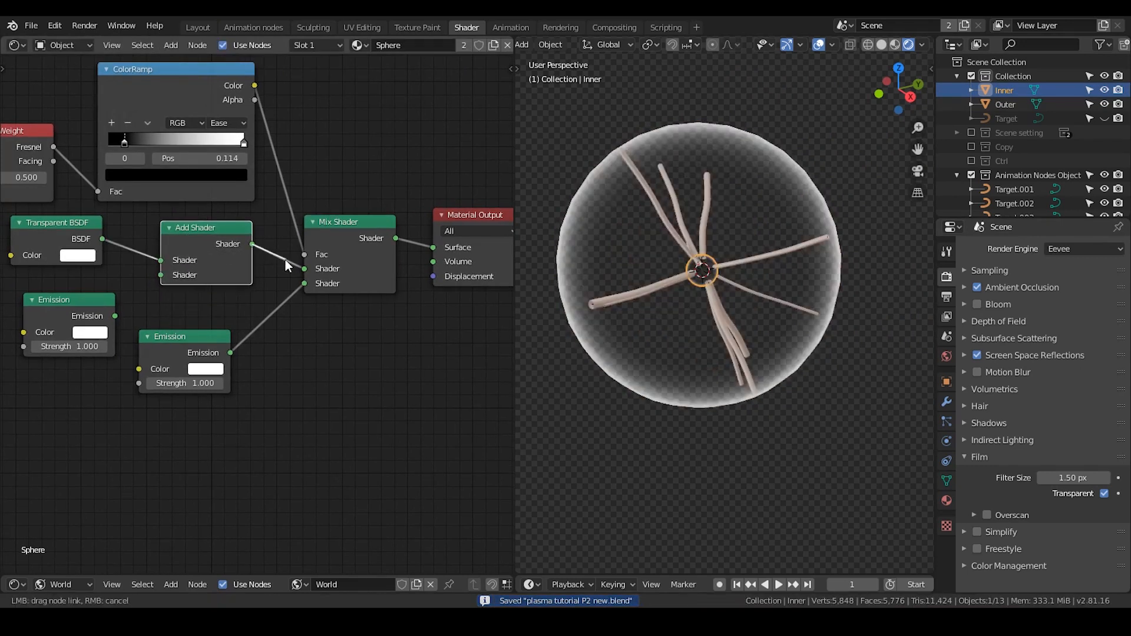
{"action": "middle_click_drag", "start_coordinate": [285, 260], "coordinate": [415, 242]}
{"action": "left_click_drag", "start_coordinate": [224, 292], "coordinate": [291, 257]}
{"action": "middle_click_drag", "start_coordinate": [192, 279], "coordinate": [298, 277]}
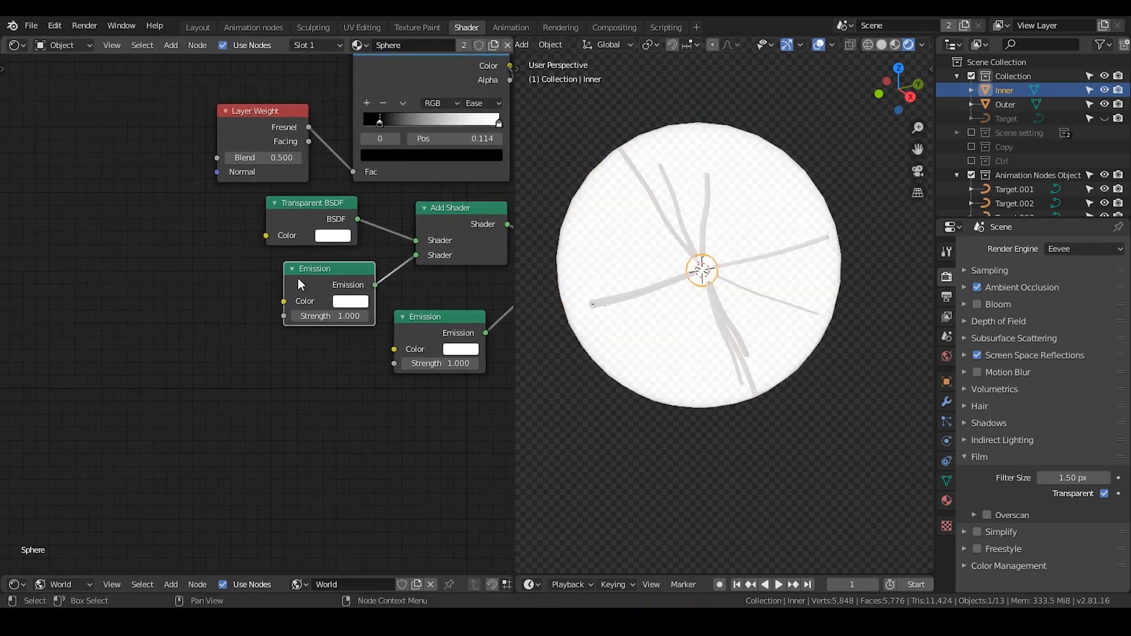
Step: Add a Voronoi Texture and connect its Color output to the color of the Emission feeding Add Shader
{"action": "key", "text": "shift+a"}
{"action": "left_click", "coordinate": [229, 258]}
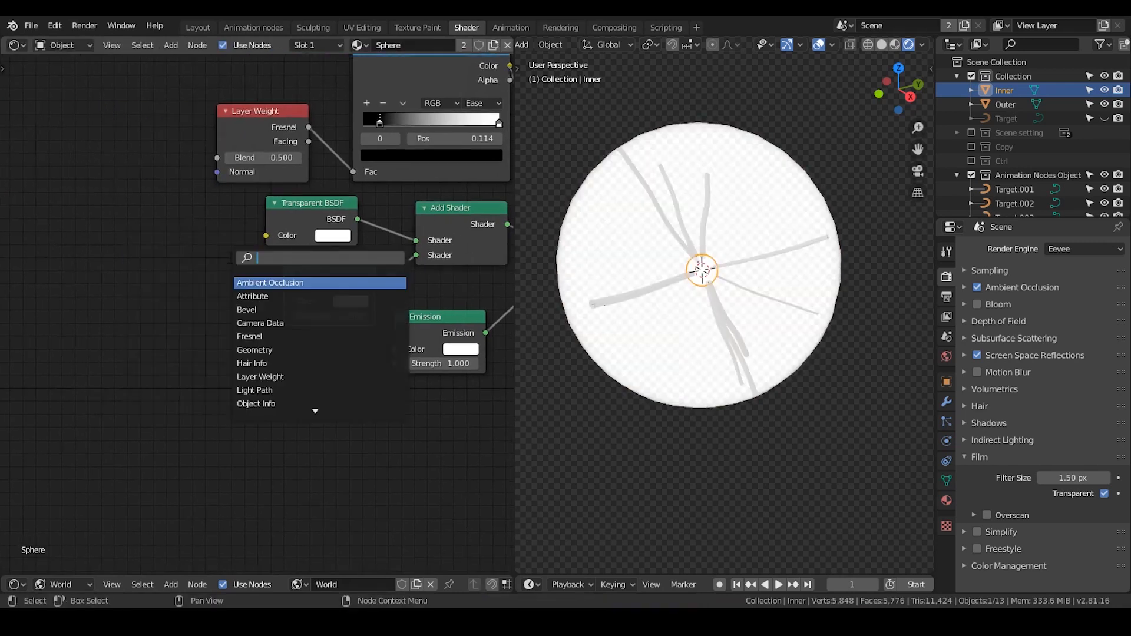
{"action": "type", "text": "voro"}
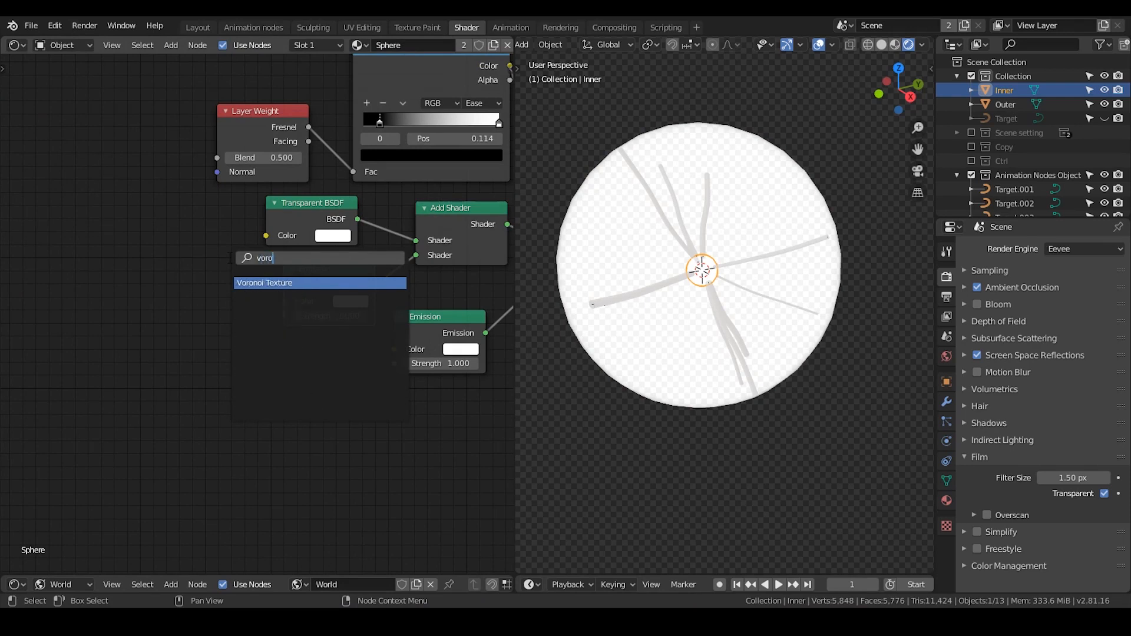
{"action": "key", "text": "Return"}
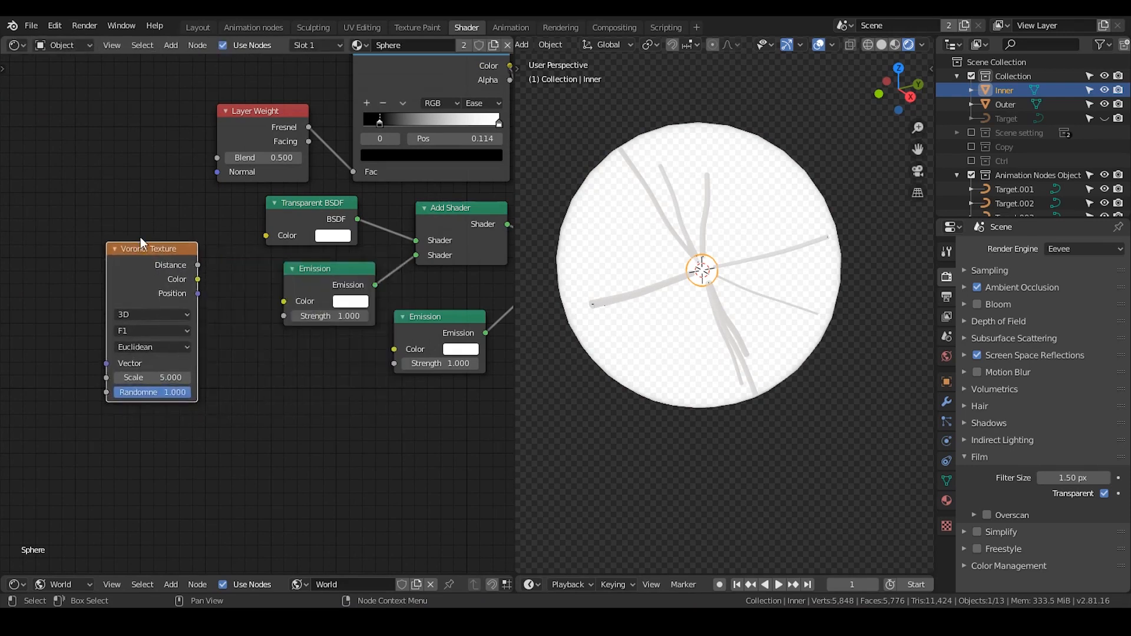
{"action": "left_click", "coordinate": [140, 237]}
{"action": "scroll", "coordinate": [140, 237], "scroll_direction": "down", "scroll_amount": 1}
{"action": "left_click_drag", "start_coordinate": [210, 286], "coordinate": [278, 305]}
{"action": "left_click_drag", "start_coordinate": [184, 274], "coordinate": [79, 264]}
{"action": "middle_click_drag", "start_coordinate": [134, 258], "coordinate": [190, 250]}
Step: Insert a ColorRamp into the link between the Voronoi Texture and the Emission color
{"action": "key", "text": "shift+a"}
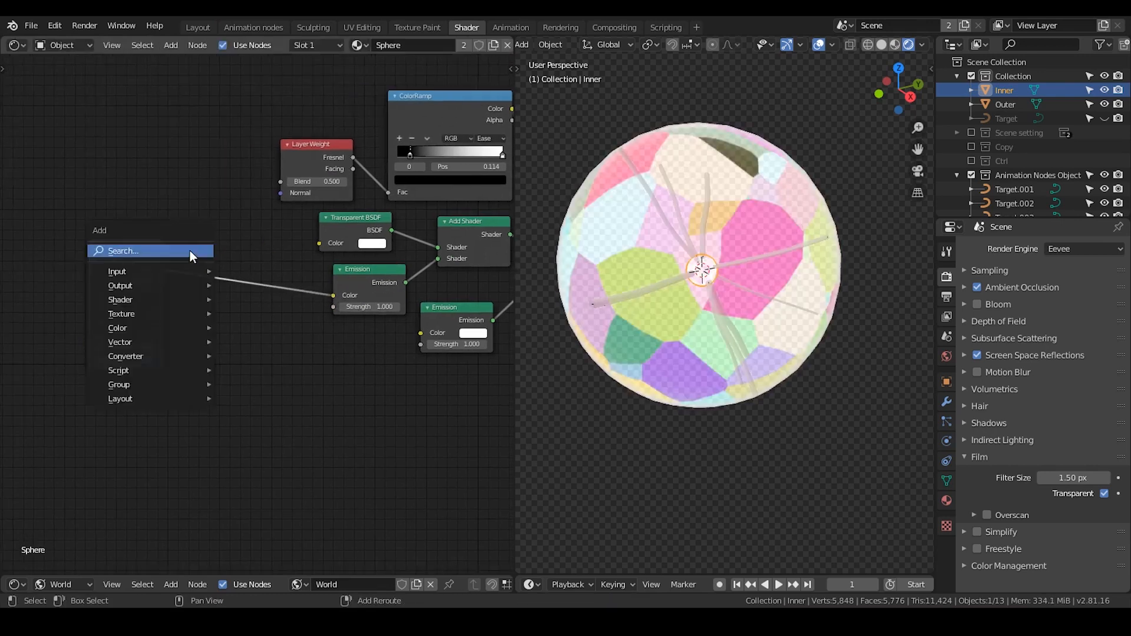
{"action": "left_click", "coordinate": [190, 249]}
{"action": "type", "text": "color"}
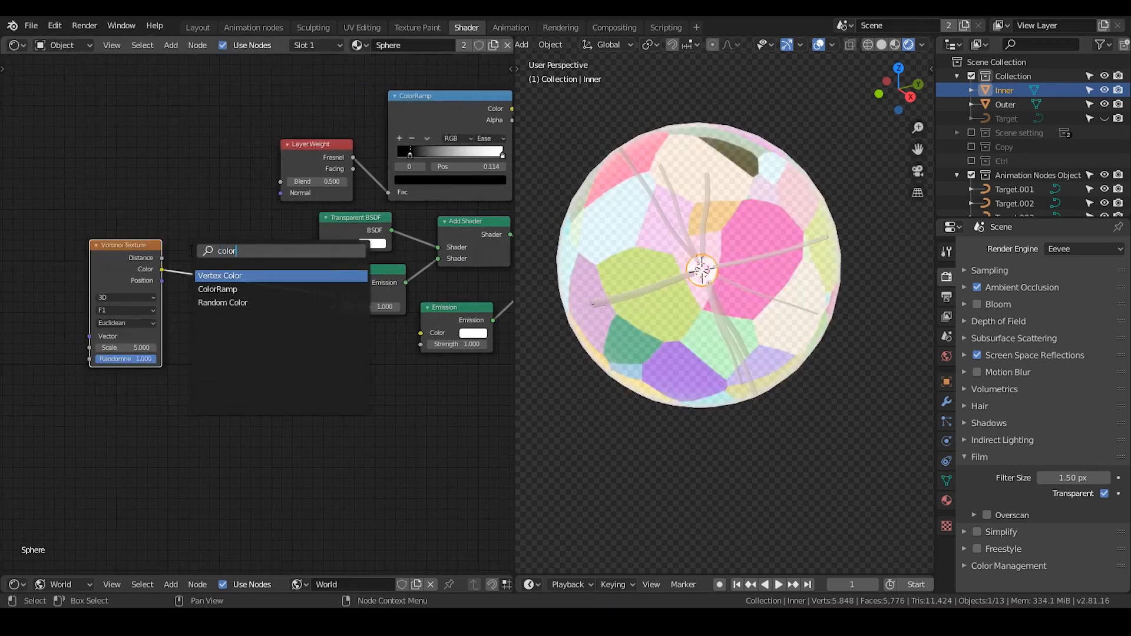
{"action": "left_click", "coordinate": [217, 289]}
{"action": "left_click", "coordinate": [227, 299]}
Step: Set the new ColorRamp's black stop to position 0.605 and the Voronoi scale to 2.6, spacing out the nodes
{"action": "left_click_drag", "start_coordinate": [141, 259], "coordinate": [130, 291]}
{"action": "scroll", "coordinate": [176, 299], "scroll_direction": "up", "scroll_amount": 2}
{"action": "middle_click_drag", "start_coordinate": [175, 299], "coordinate": [212, 229]}
{"action": "left_click_drag", "start_coordinate": [241, 258], "coordinate": [316, 258]}
{"action": "mouse_move", "coordinate": [127, 318]}
{"action": "left_mouse_down"}
{"action": "mouse_move", "coordinate": [155, 319]}
{"action": "mouse_move", "coordinate": [114, 318]}
{"action": "left_mouse_up"}
{"action": "left_click_drag", "start_coordinate": [107, 218], "coordinate": [29, 227]}
{"action": "left_click_drag", "start_coordinate": [246, 191], "coordinate": [158, 201]}
Step: Insert a MixRGB node into the link between the Voronoi ColorRamp and the Emission, and move the unlinked-texture Emission clear of it
{"action": "middle_click_drag", "start_coordinate": [377, 293], "coordinate": [293, 309]}
{"action": "scroll", "coordinate": [300, 295], "scroll_direction": "down", "scroll_amount": 1}
{"action": "key", "text": "shift+a"}
{"action": "left_click", "coordinate": [310, 284]}
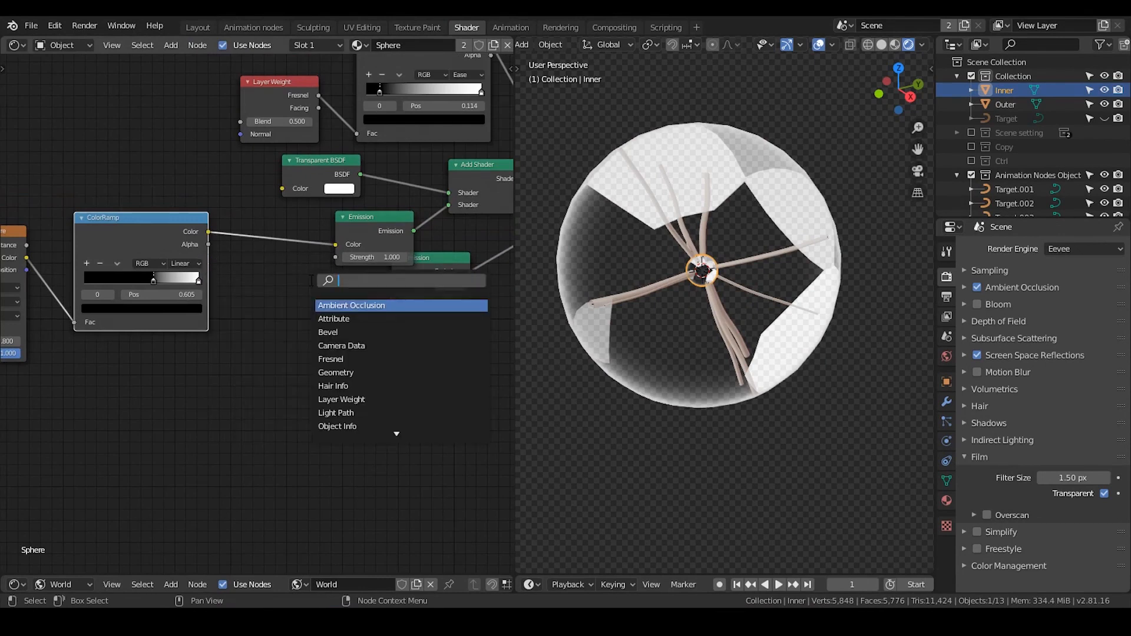
{"action": "type", "text": "mix"}
{"action": "left_click", "coordinate": [332, 319]}
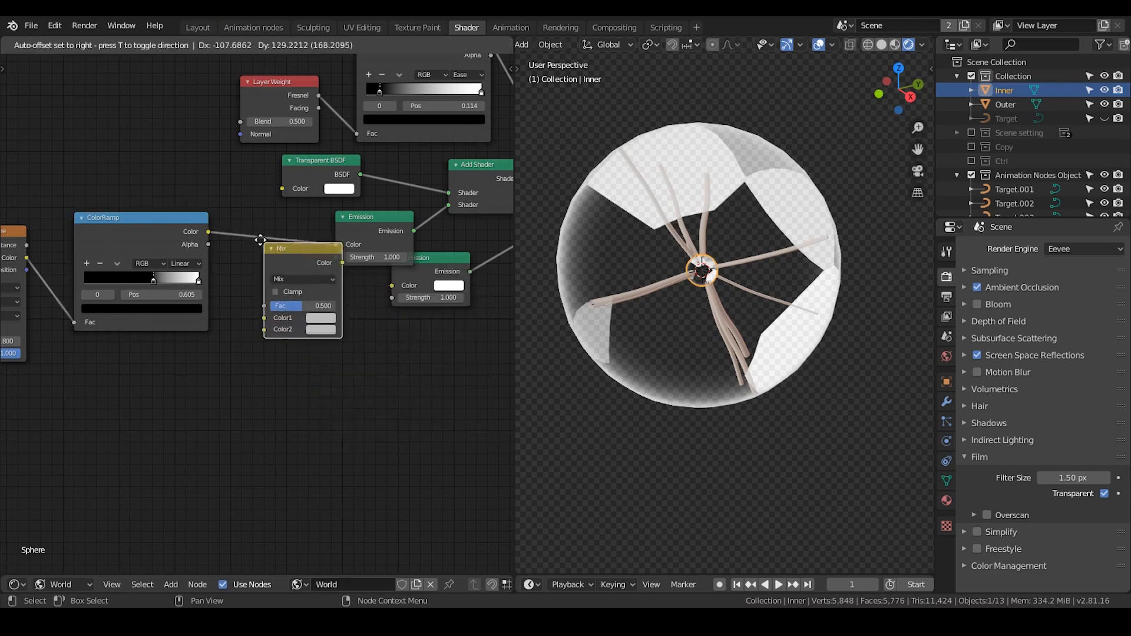
{"action": "left_click", "coordinate": [246, 224]}
{"action": "left_click_drag", "start_coordinate": [290, 218], "coordinate": [290, 211]}
{"action": "middle_click_drag", "start_coordinate": [488, 248], "coordinate": [390, 268]}
{"action": "left_click_drag", "start_coordinate": [383, 263], "coordinate": [464, 322]}
{"action": "scroll", "coordinate": [330, 276], "scroll_direction": "up", "scroll_amount": 3}
{"action": "middle_click_drag", "start_coordinate": [210, 244], "coordinate": [318, 234]}
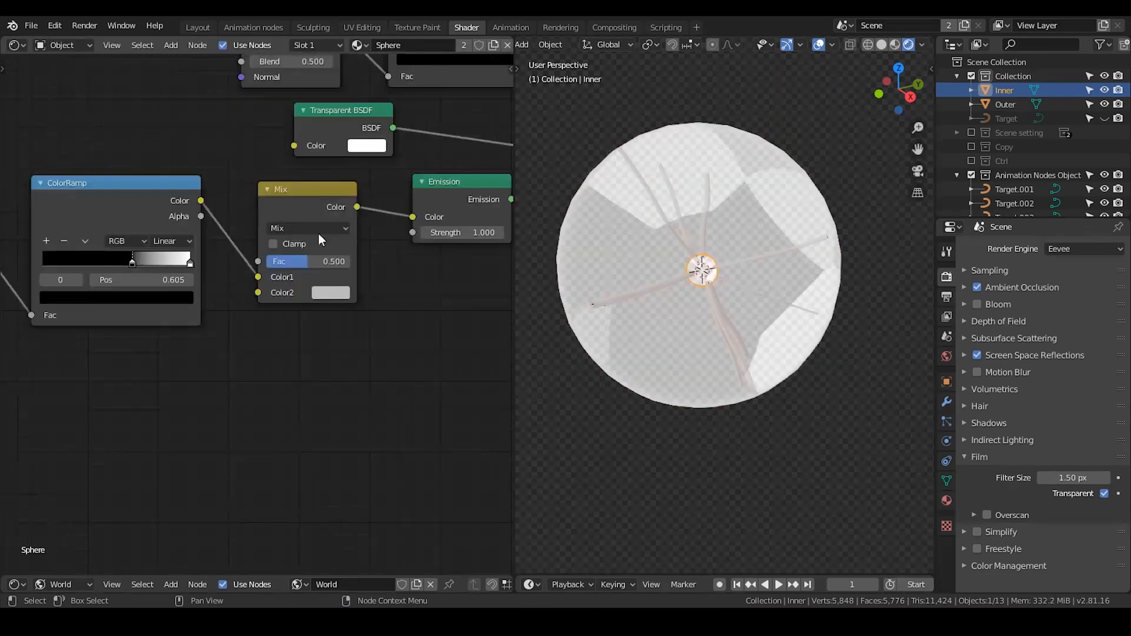
Step: Set the Mix node's blend mode to Multiply and its second color to tan (H 0.096, S 0.422, V 0.735)
{"action": "left_click", "coordinate": [310, 232]}
{"action": "left_click", "coordinate": [286, 283]}
{"action": "left_click", "coordinate": [330, 292]}
{"action": "left_click", "coordinate": [383, 162]}
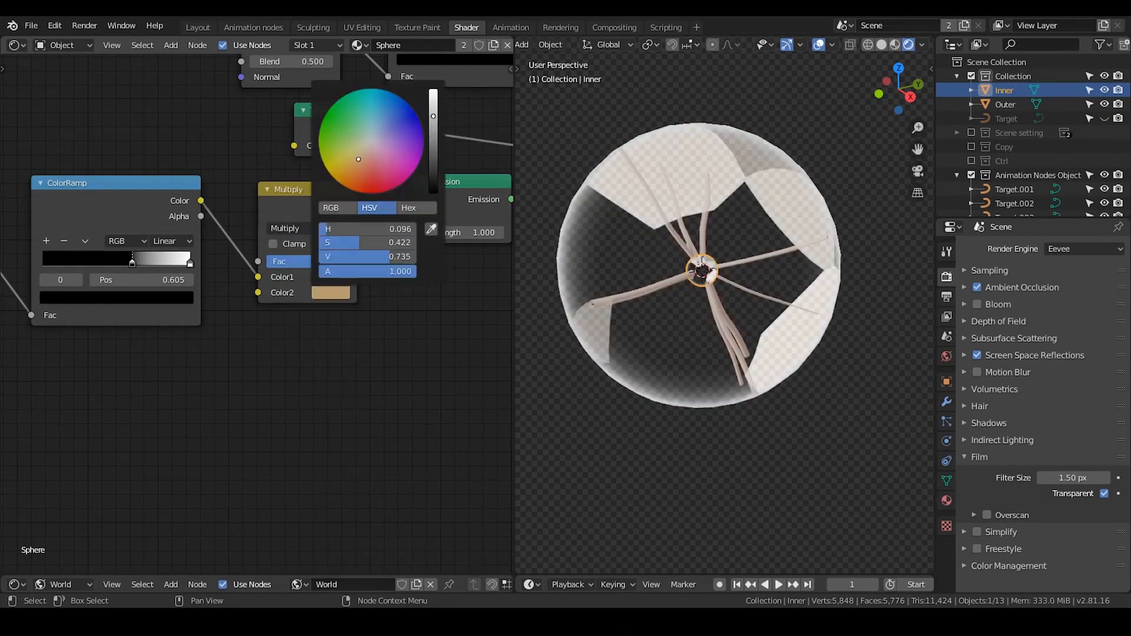
Step: Move the black stop of the Voronoi ColorRamp to about position 0.79
{"action": "scroll", "coordinate": [471, 197], "scroll_direction": "down", "scroll_amount": 3}
{"action": "middle_click_drag", "start_coordinate": [507, 200], "coordinate": [581, 192]}
{"action": "mouse_move", "coordinate": [246, 268]}
{"action": "left_mouse_down"}
{"action": "mouse_move", "coordinate": [263, 269]}
{"action": "mouse_move", "coordinate": [245, 266]}
{"action": "left_mouse_up"}
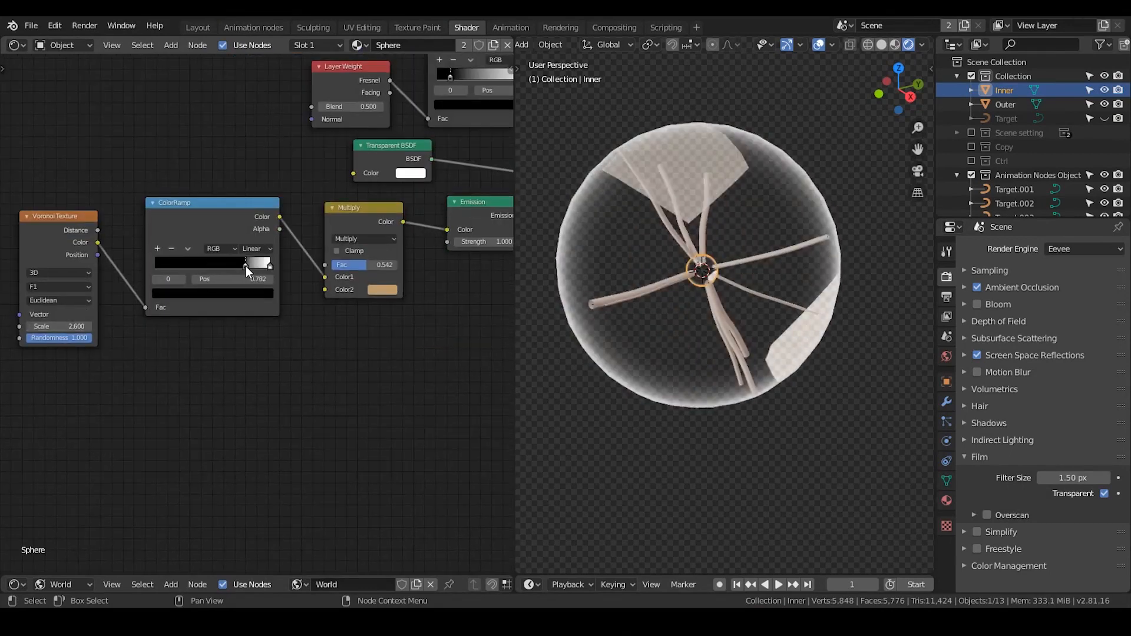
Step: Set the Fresnel ColorRamp's black stop to position 0.123 and its interpolation to Cardinal
{"action": "middle_click_drag", "start_coordinate": [481, 142], "coordinate": [212, 249]}
{"action": "scroll", "coordinate": [253, 231], "scroll_direction": "up", "scroll_amount": 1}
{"action": "scroll", "coordinate": [213, 254], "scroll_direction": "up", "scroll_amount": 1}
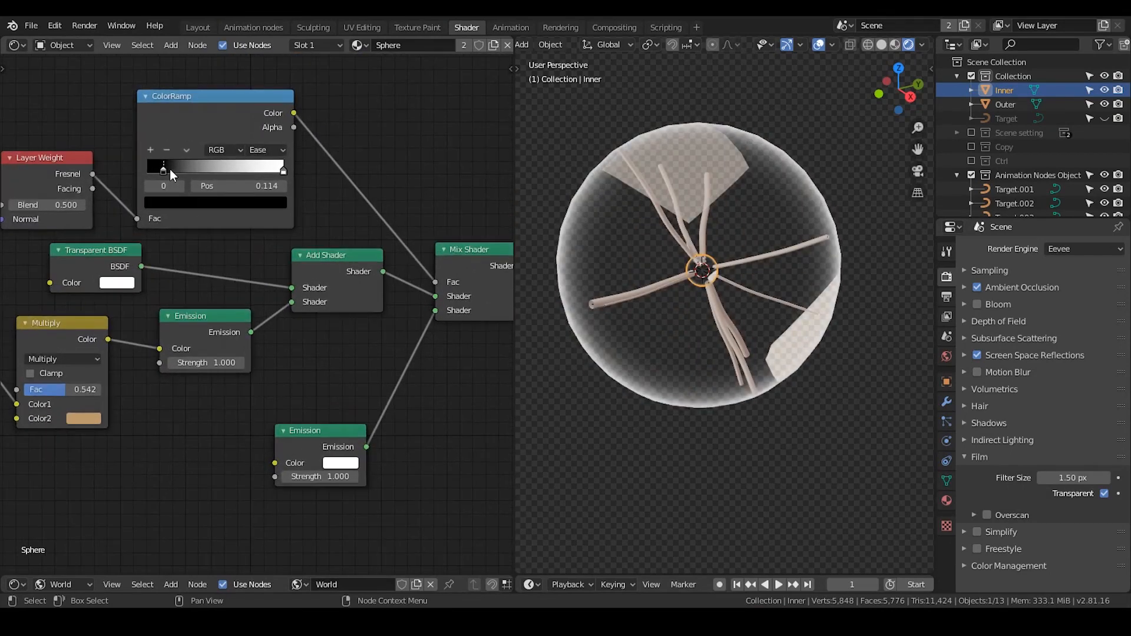
{"action": "mouse_move", "coordinate": [165, 171]}
{"action": "left_mouse_down"}
{"action": "mouse_move", "coordinate": [185, 171]}
{"action": "mouse_move", "coordinate": [152, 172]}
{"action": "mouse_move", "coordinate": [165, 172]}
{"action": "left_mouse_up"}
{"action": "left_click", "coordinate": [268, 149]}
{"action": "left_click", "coordinate": [272, 170]}
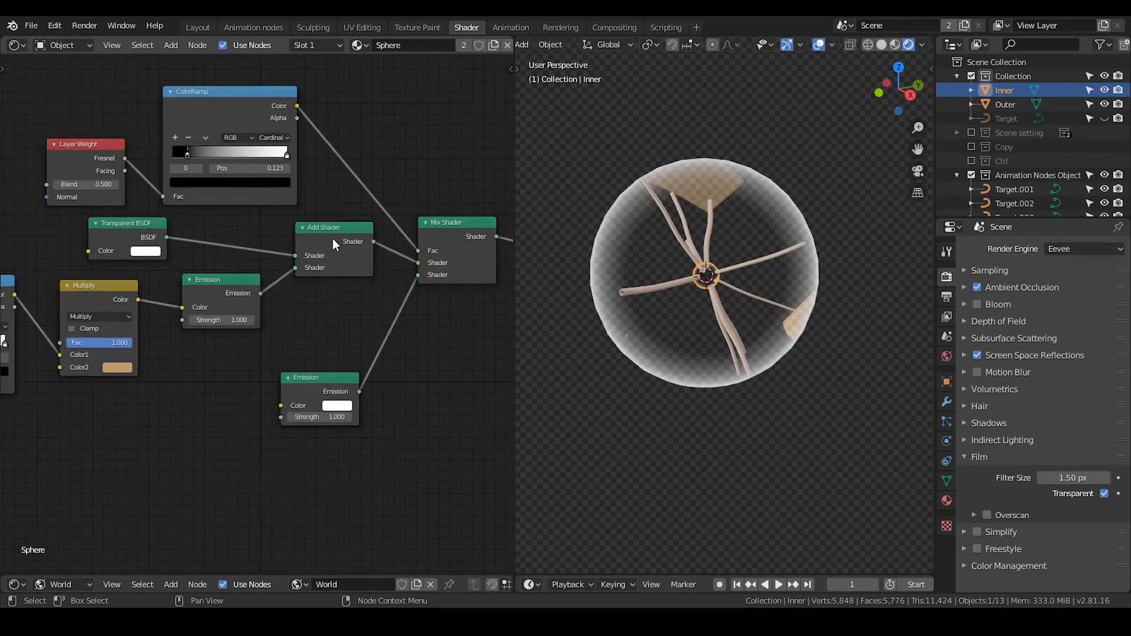
Step: Add a Glossy BSDF, connect it to the Mix Shader's second shader input in place of the Emission, and move that Emission aside
{"action": "key", "text": "shift+a"}
{"action": "left_click", "coordinate": [276, 320]}
{"action": "type", "text": "gl"}
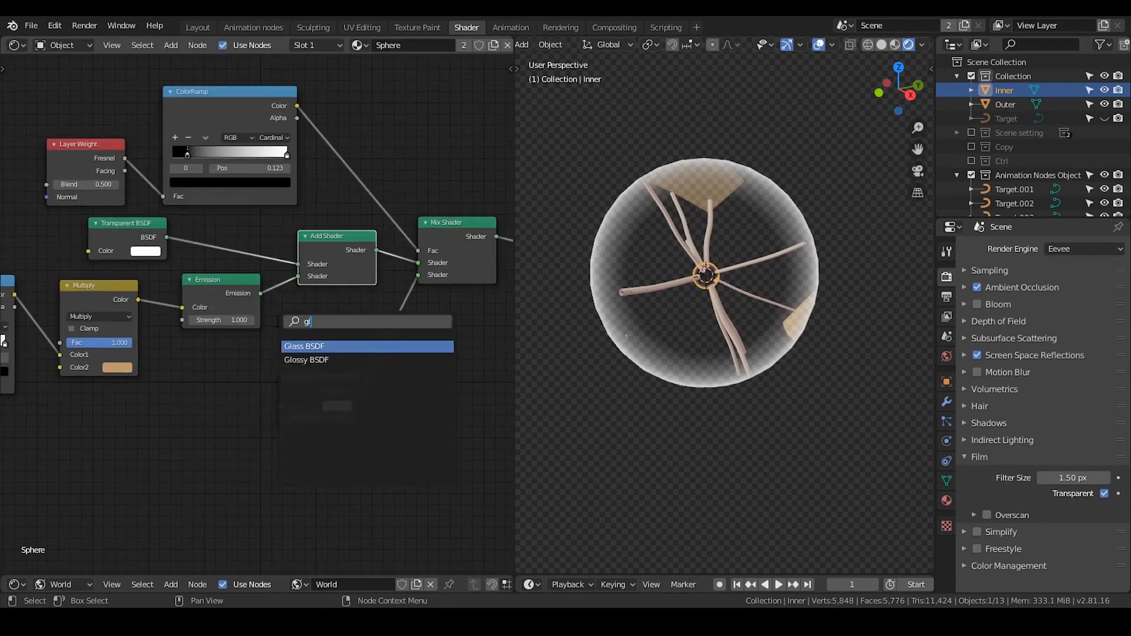
{"action": "type", "text": "ossy"}
{"action": "left_click", "coordinate": [304, 347]}
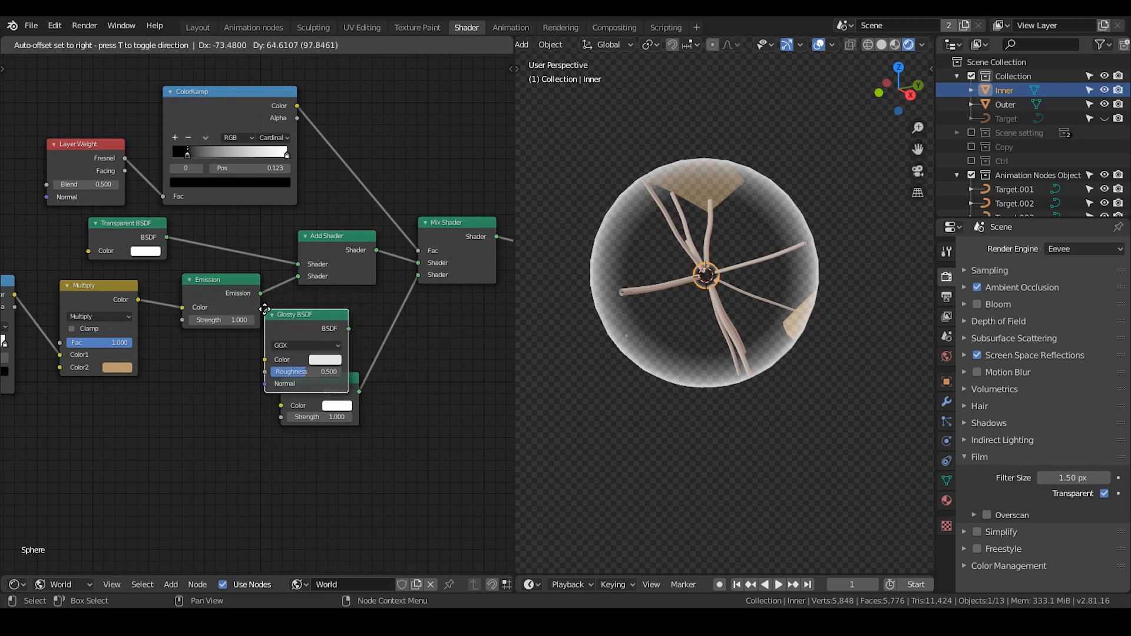
{"action": "left_click", "coordinate": [265, 310]}
{"action": "left_click_drag", "start_coordinate": [348, 328], "coordinate": [419, 275]}
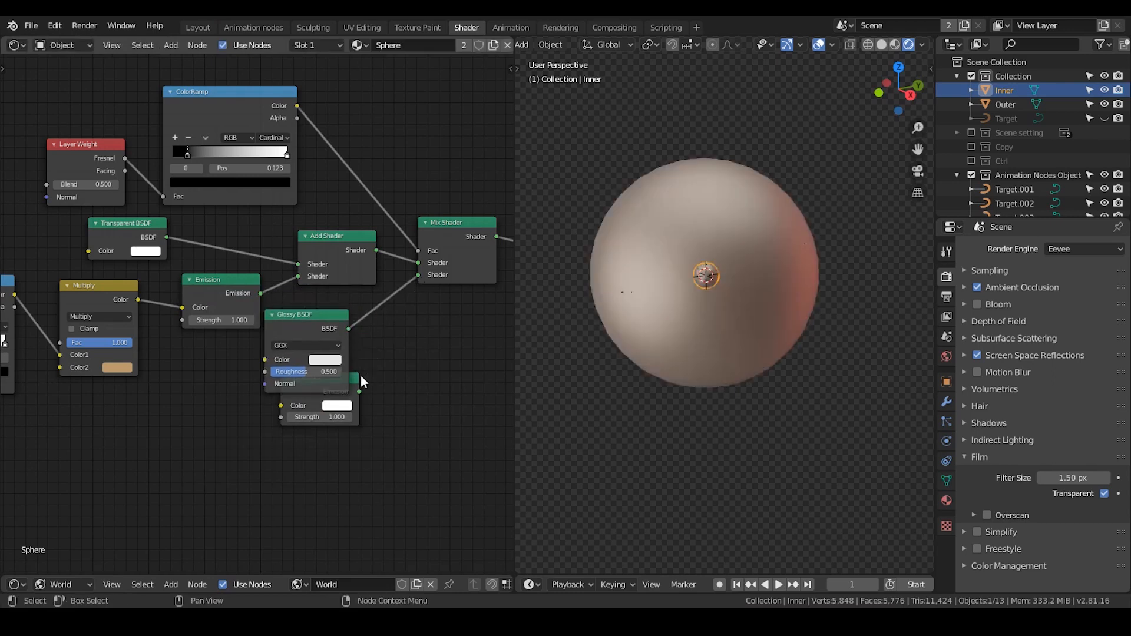
{"action": "mouse_move", "coordinate": [354, 377]}
{"action": "left_mouse_down"}
{"action": "mouse_move", "coordinate": [426, 375]}
{"action": "mouse_move", "coordinate": [489, 350]}
{"action": "left_mouse_up"}
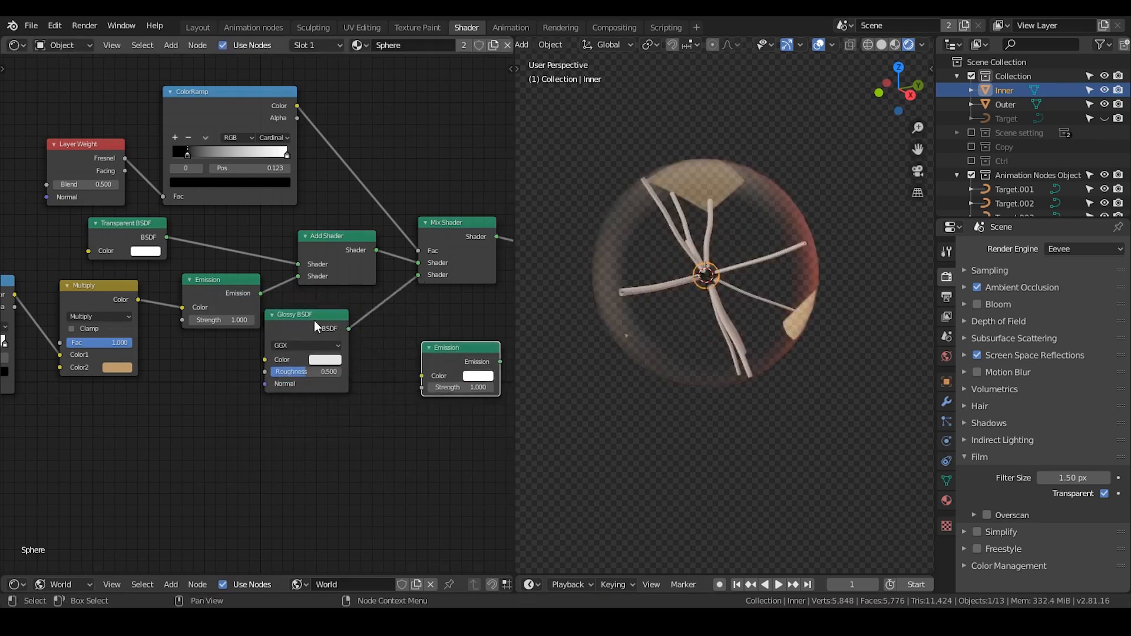
Step: Set the Glossy BSDF roughness to 0.646 and the strength of the Emission feeding Add Shader to 0.2
{"action": "scroll", "coordinate": [294, 319], "scroll_direction": "up", "scroll_amount": 2}
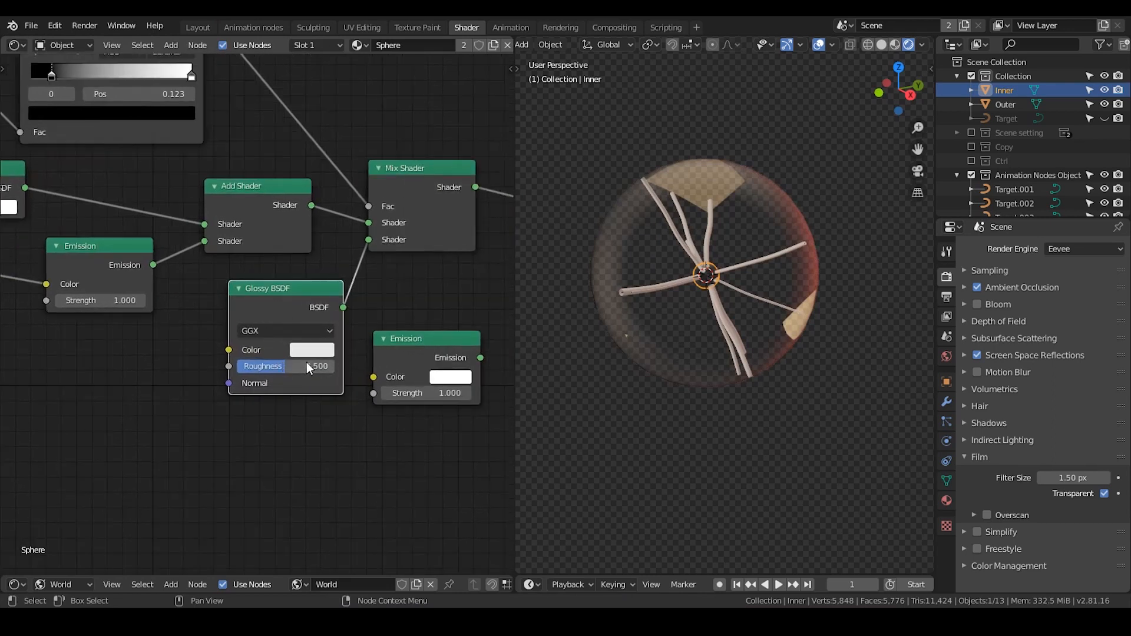
{"action": "left_click_drag", "start_coordinate": [284, 366], "coordinate": [299, 366]}
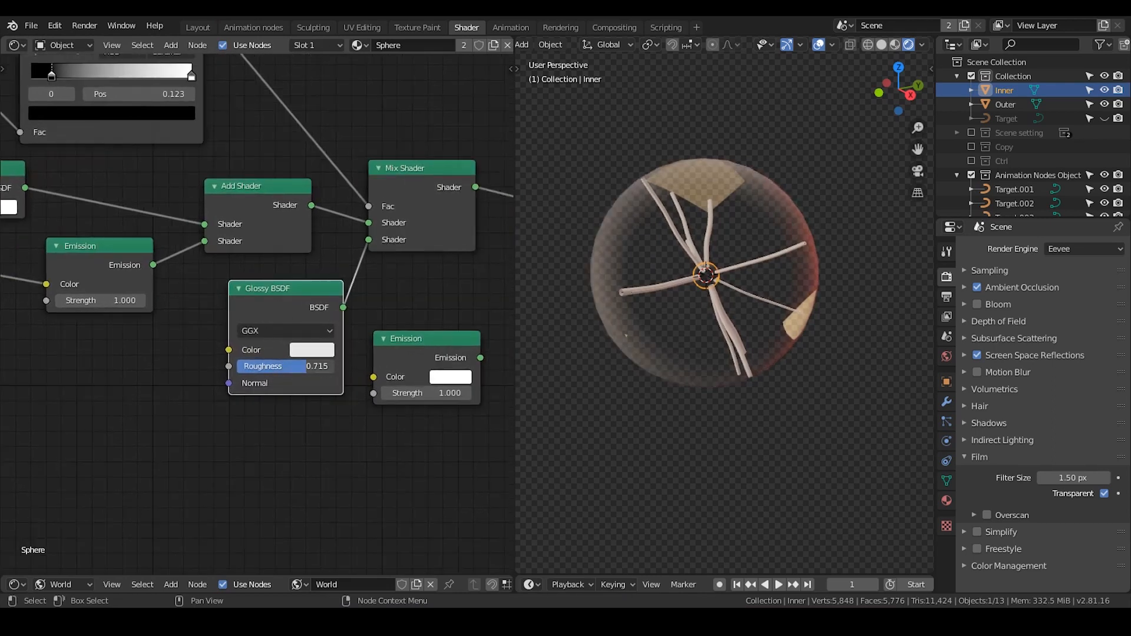
{"action": "left_click_drag", "start_coordinate": [268, 366], "coordinate": [296, 366]}
{"action": "middle_click_drag", "start_coordinate": [118, 300], "coordinate": [259, 295]}
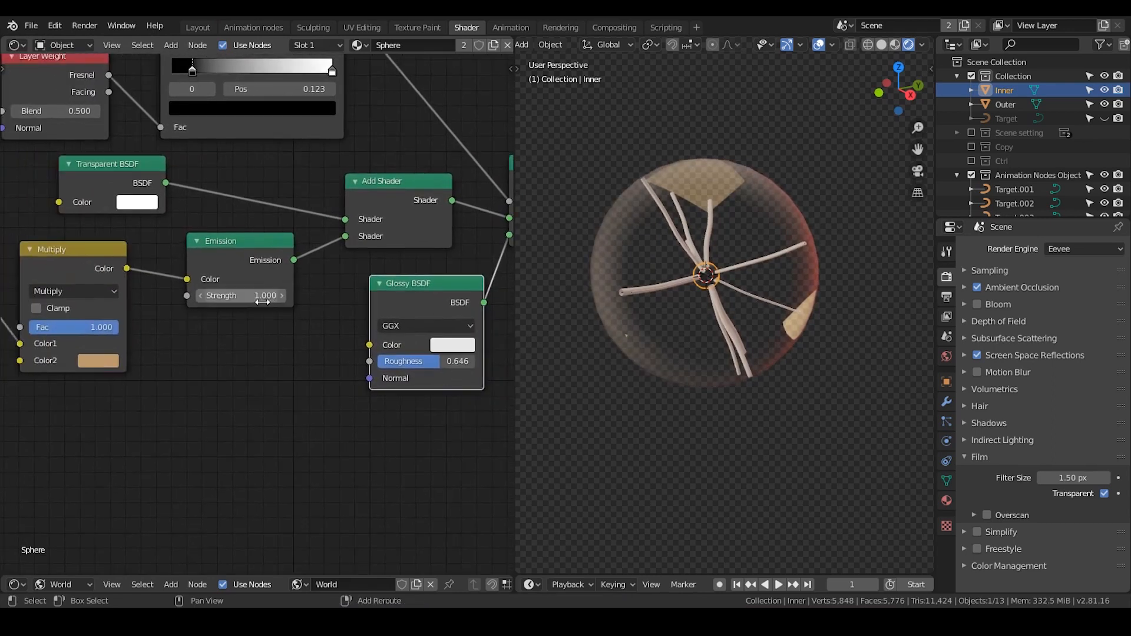
{"action": "left_click_drag", "start_coordinate": [259, 295], "coordinate": [242, 295]}
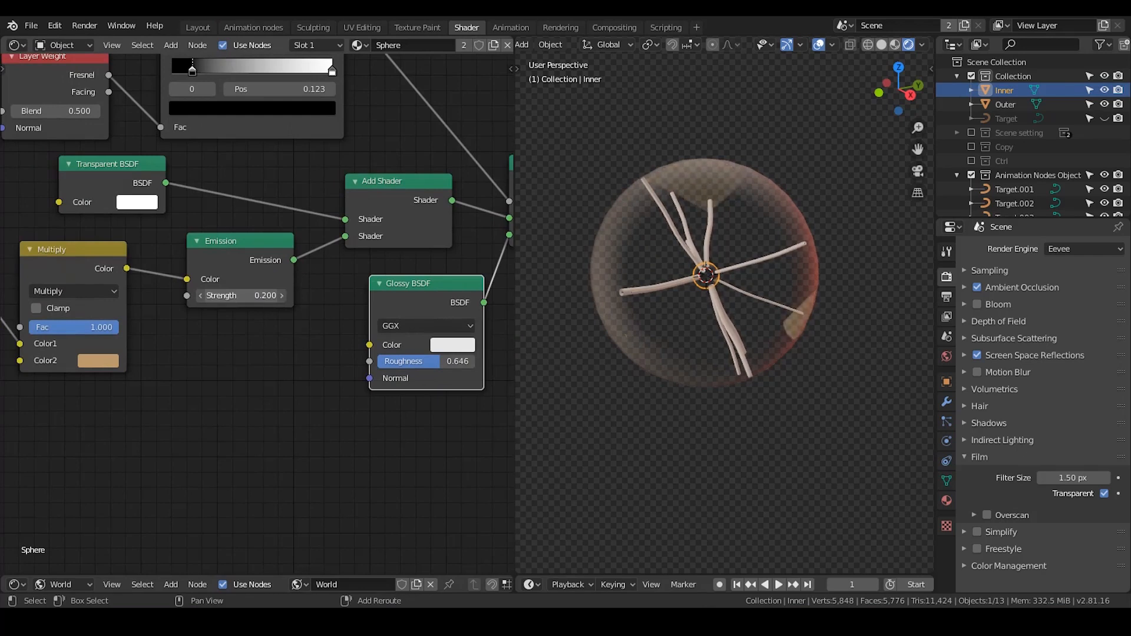
Step: Set the Voronoi Texture scale to 5.61 and shift its ColorRamp's black stop slightly toward the dark end
{"action": "middle_click_drag", "start_coordinate": [70, 341], "coordinate": [333, 309]}
{"action": "scroll", "coordinate": [333, 308], "scroll_direction": "down", "scroll_amount": 3}
{"action": "middle_click_drag", "start_coordinate": [19, 330], "coordinate": [250, 291]}
{"action": "scroll", "coordinate": [248, 339], "scroll_direction": "up", "scroll_amount": 2}
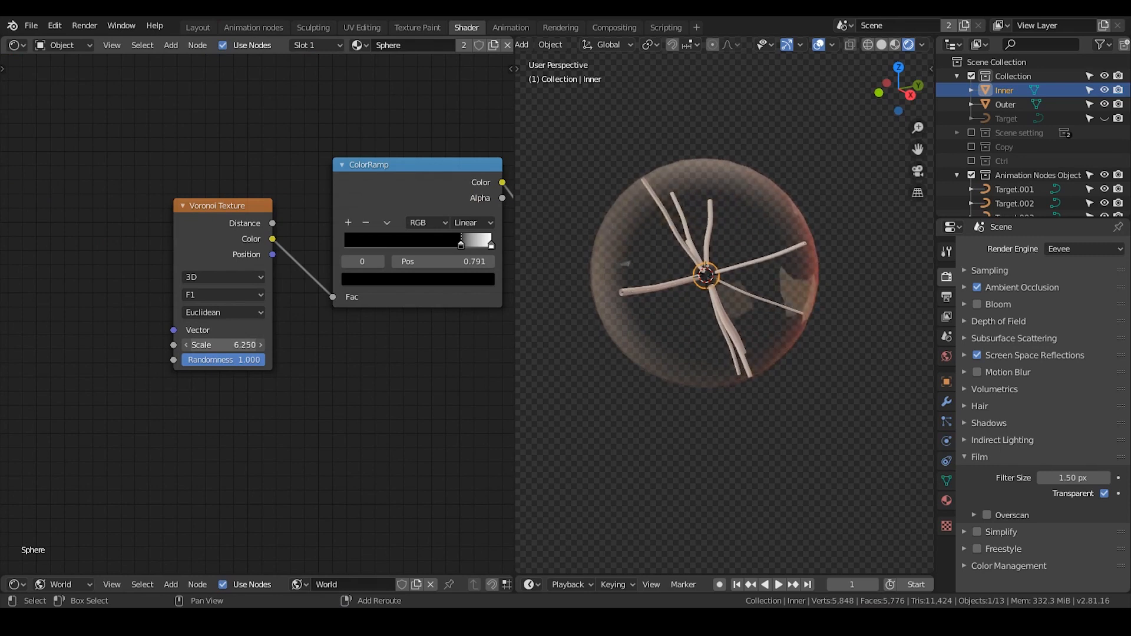
{"action": "left_click_drag", "start_coordinate": [222, 345], "coordinate": [229, 344], "text": "shift"}
{"action": "middle_click_drag", "start_coordinate": [454, 378], "coordinate": [282, 405]}
{"action": "scroll", "coordinate": [264, 411], "scroll_direction": "up", "scroll_amount": 2}
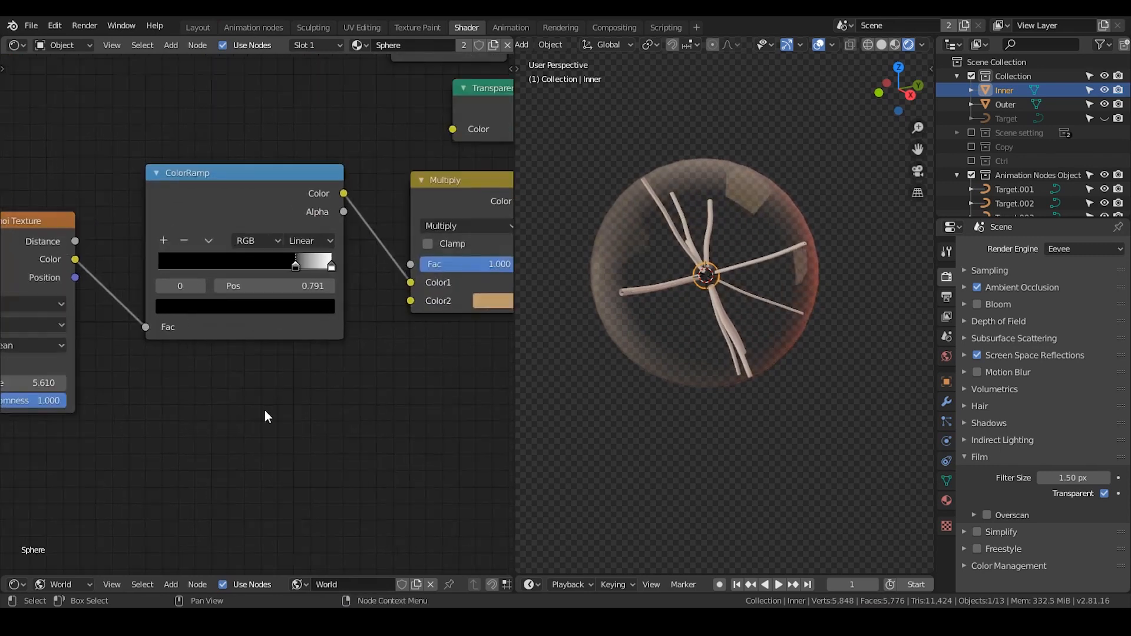
{"action": "mouse_move", "coordinate": [292, 269]}
{"action": "left_mouse_down"}
{"action": "mouse_move", "coordinate": [254, 274]}
{"action": "mouse_move", "coordinate": [283, 270]}
{"action": "left_mouse_up"}
Step: Set the Glossy BSDF roughness to 0.262, check the sphere from another angle, and save the file with Inner selected
{"action": "scroll", "coordinate": [222, 374], "scroll_direction": "down", "scroll_amount": 1}
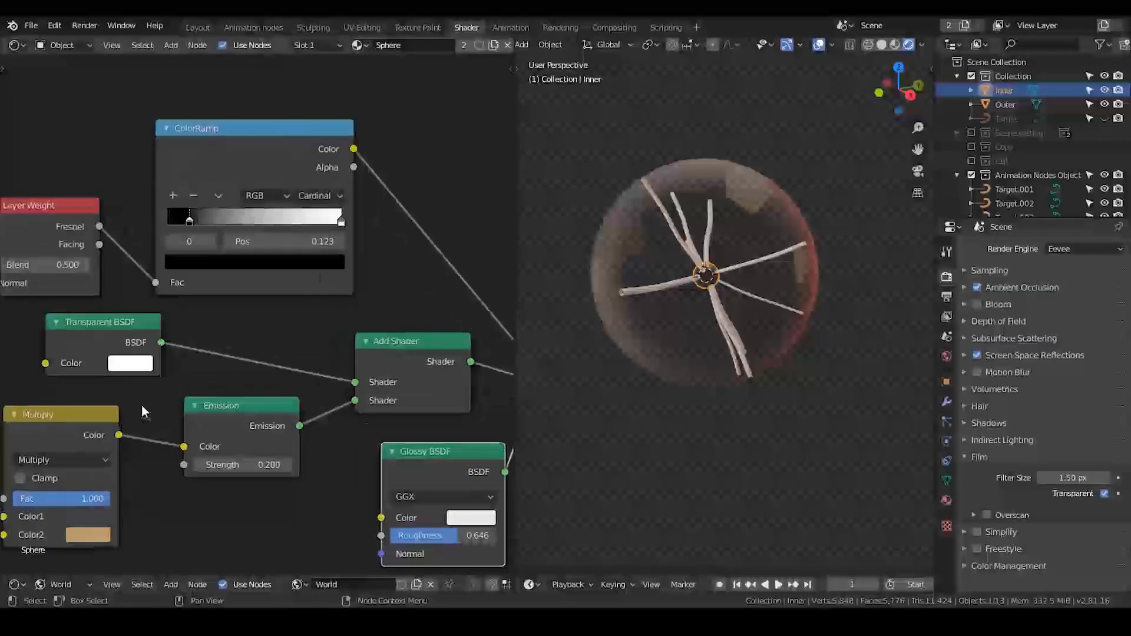
{"action": "middle_click_drag", "start_coordinate": [190, 234], "coordinate": [44, 128]}
{"action": "left_click_drag", "start_coordinate": [291, 435], "coordinate": [244, 435]}
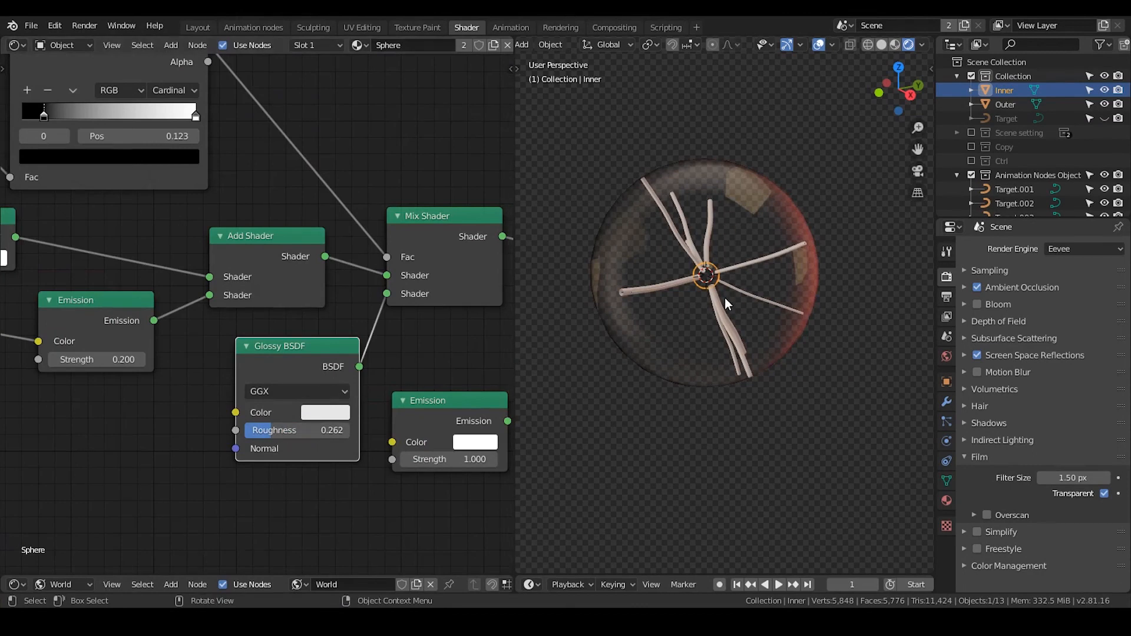
{"action": "middle_click_drag", "start_coordinate": [725, 299], "coordinate": [843, 226]}
{"action": "left_click", "coordinate": [844, 225]}
{"action": "middle_click_drag", "start_coordinate": [786, 253], "coordinate": [690, 231]}
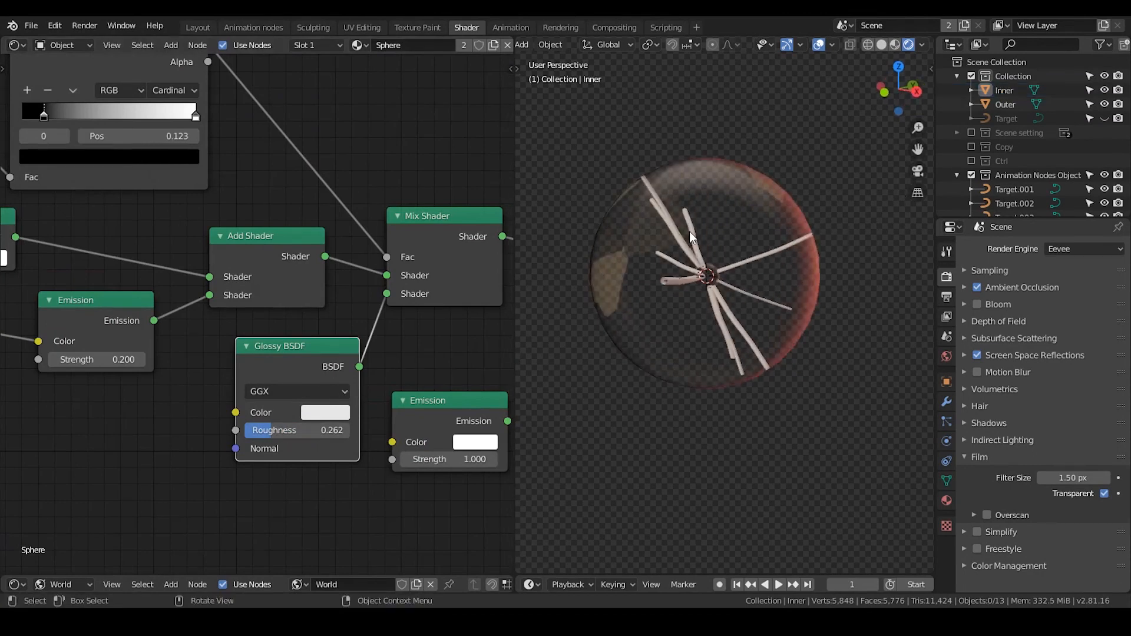
{"action": "left_click", "coordinate": [693, 238]}
{"action": "left_click", "coordinate": [689, 236]}
{"action": "key", "text": "ctrl+s"}
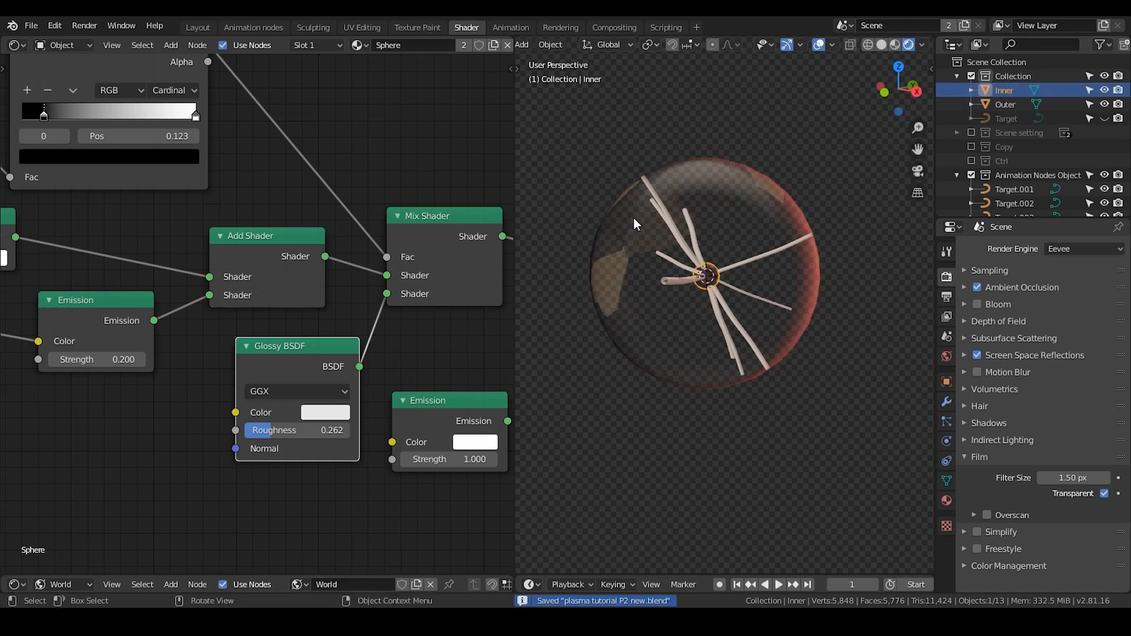
Step: Select the Target curve, then expand the Object Instancer node in the Animation Nodes tree and place it above the Viewport Input links
{"action": "left_click", "coordinate": [1007, 119]}
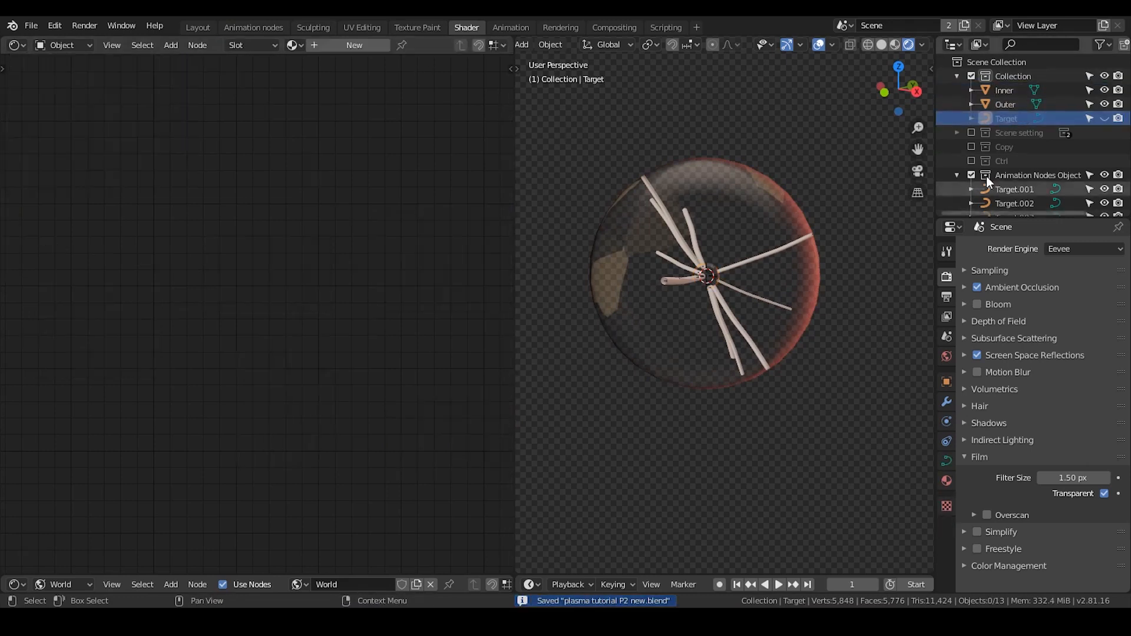
{"action": "scroll", "coordinate": [983, 177], "scroll_direction": "down", "scroll_amount": 2}
{"action": "left_click", "coordinate": [253, 27]}
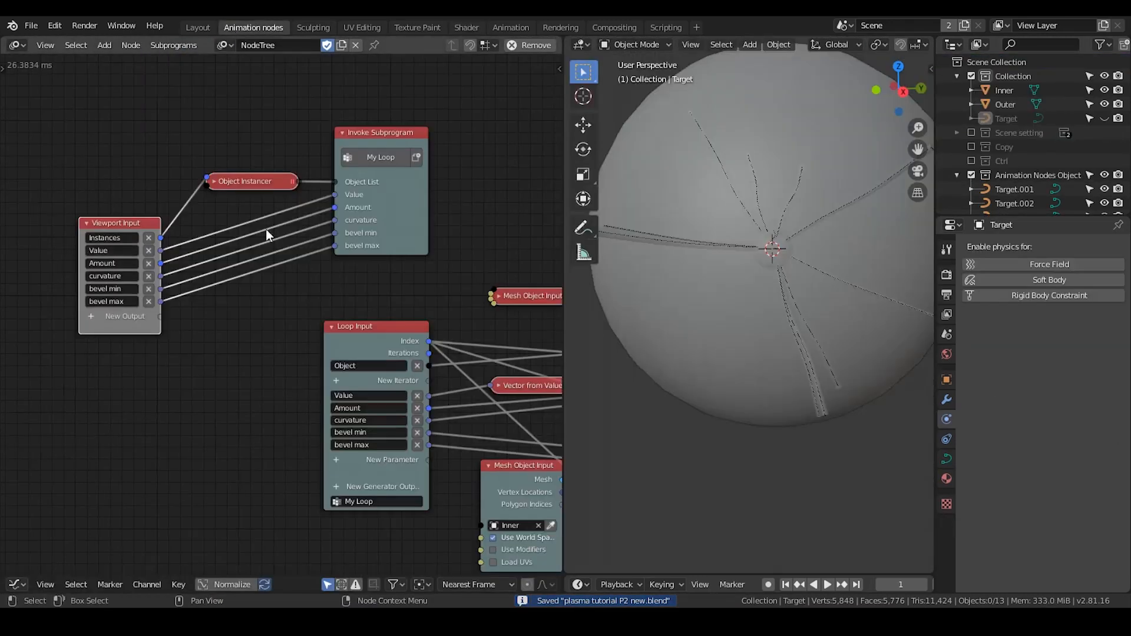
{"action": "middle_click_drag", "start_coordinate": [325, 228], "coordinate": [297, 233]}
{"action": "left_click", "coordinate": [193, 188]}
{"action": "left_click", "coordinate": [186, 187]}
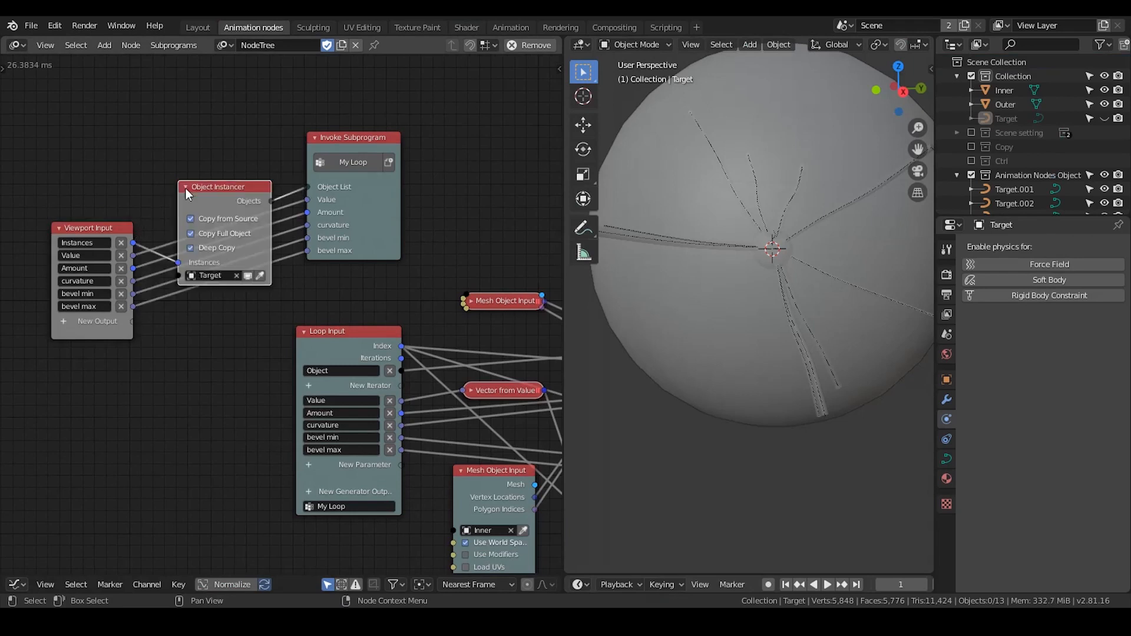
{"action": "left_click_drag", "start_coordinate": [221, 186], "coordinate": [219, 124]}
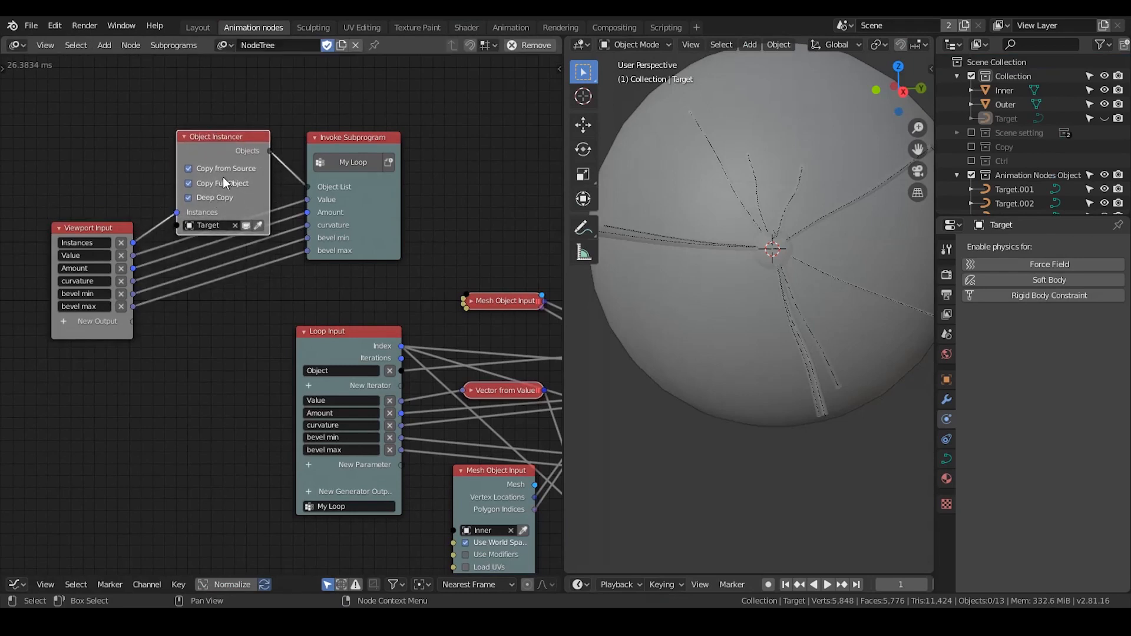
Step: Create a new material on the Target curve in the Shader workspace and set its Base Color to bright orange-red
{"action": "left_click", "coordinate": [467, 28]}
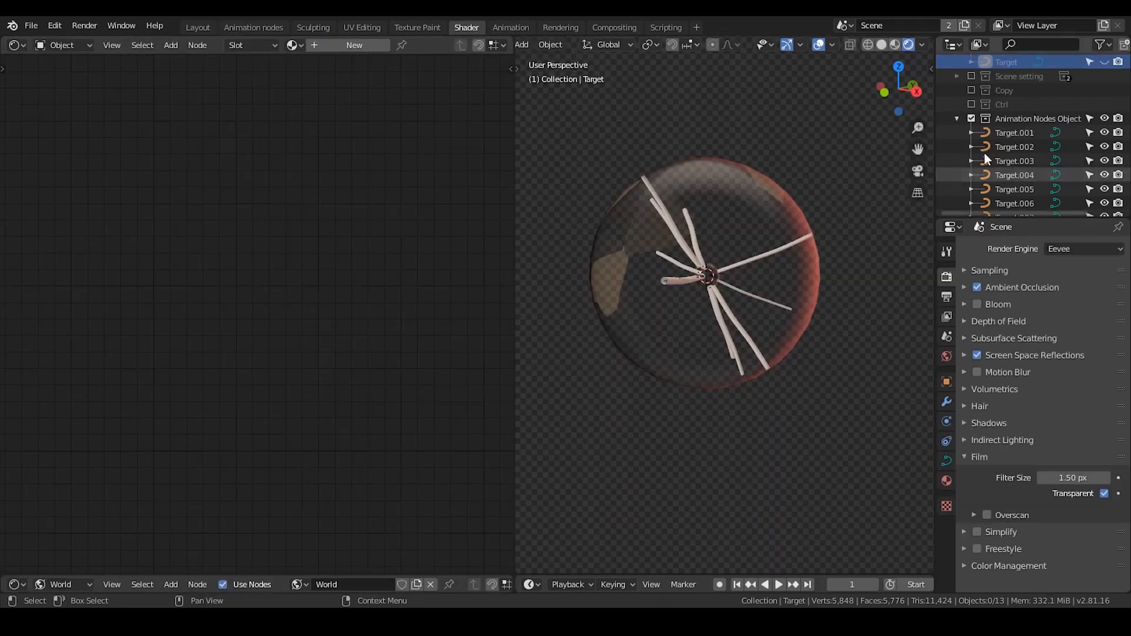
{"action": "scroll", "coordinate": [1002, 86], "scroll_direction": "up", "scroll_amount": 4}
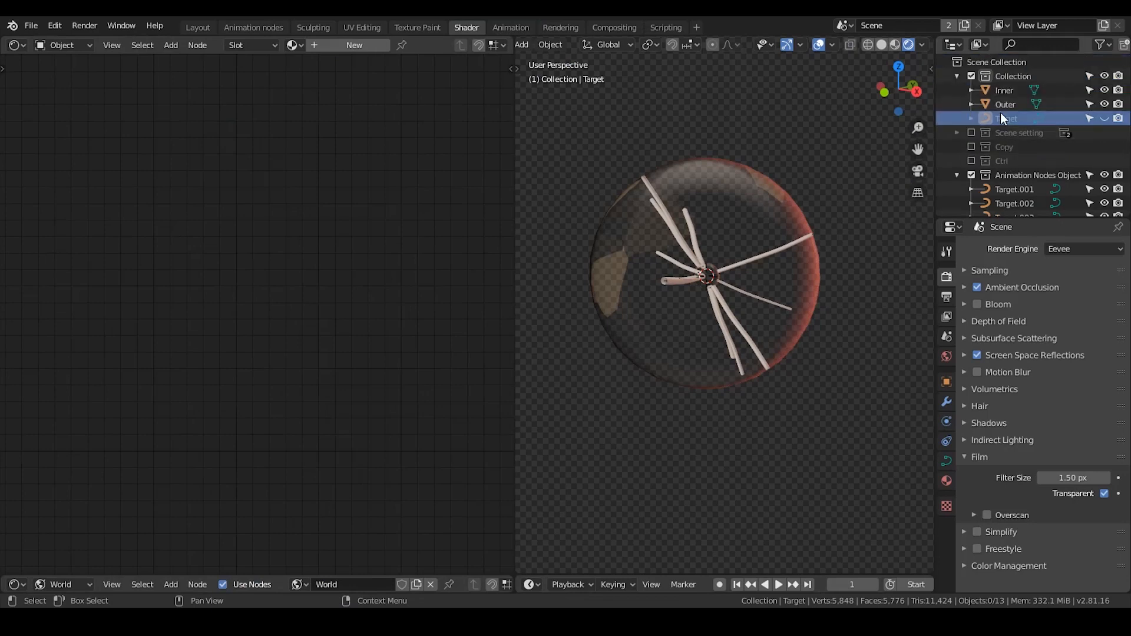
{"action": "left_click", "coordinate": [315, 45]}
{"action": "middle_click_drag", "start_coordinate": [318, 209], "coordinate": [352, 132]}
{"action": "scroll", "coordinate": [444, 128], "scroll_direction": "down", "scroll_amount": 1}
{"action": "left_click", "coordinate": [359, 219]}
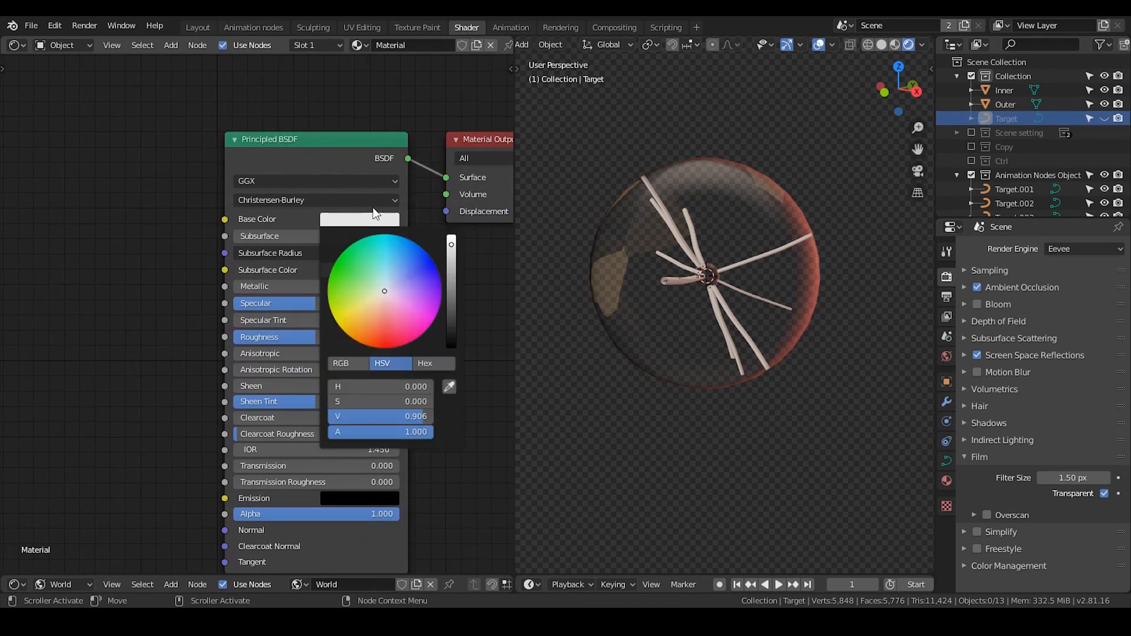
{"action": "left_click", "coordinate": [379, 344]}
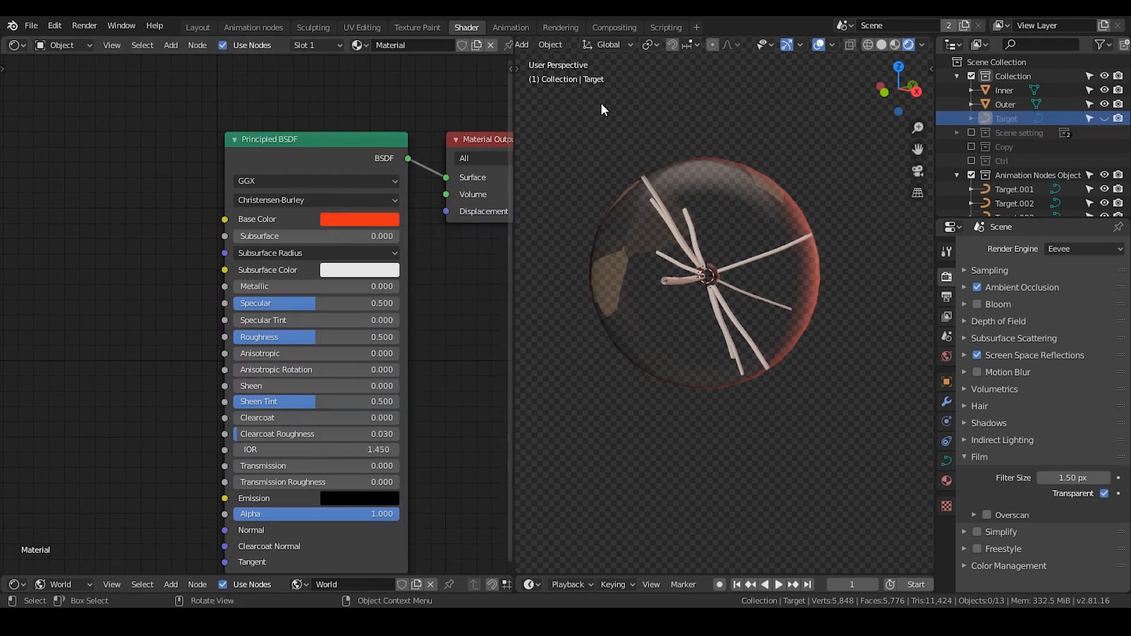
Step: Toggle Copy Full Object on the Object Instancer node to pass the Target curve's material to the instances, and return to shading
{"action": "left_click", "coordinate": [245, 28]}
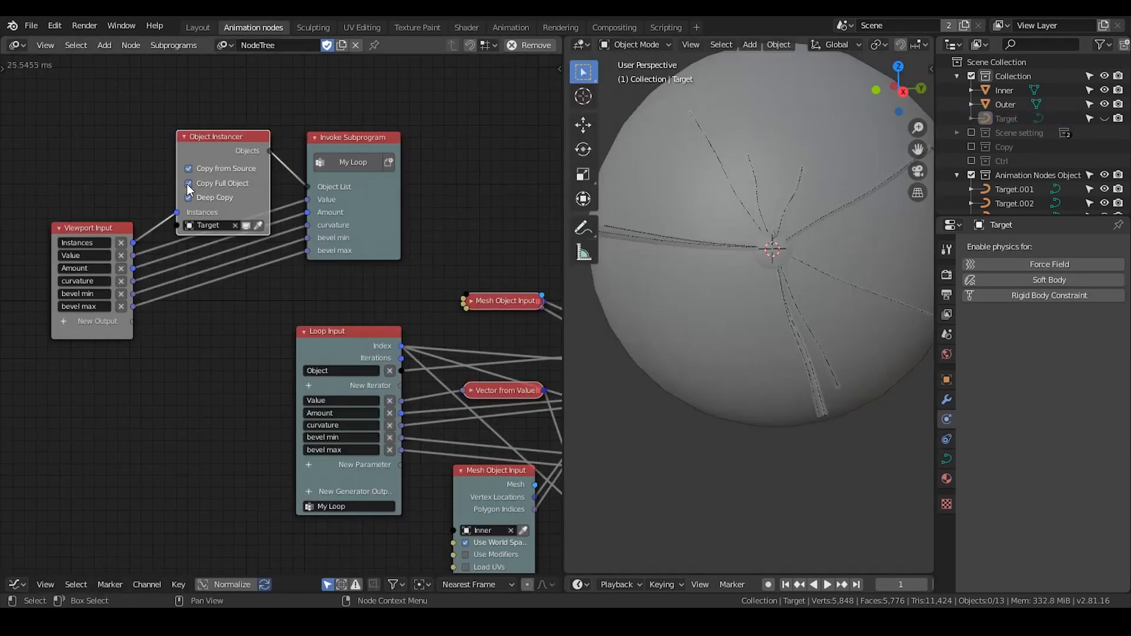
{"action": "left_click", "coordinate": [469, 27]}
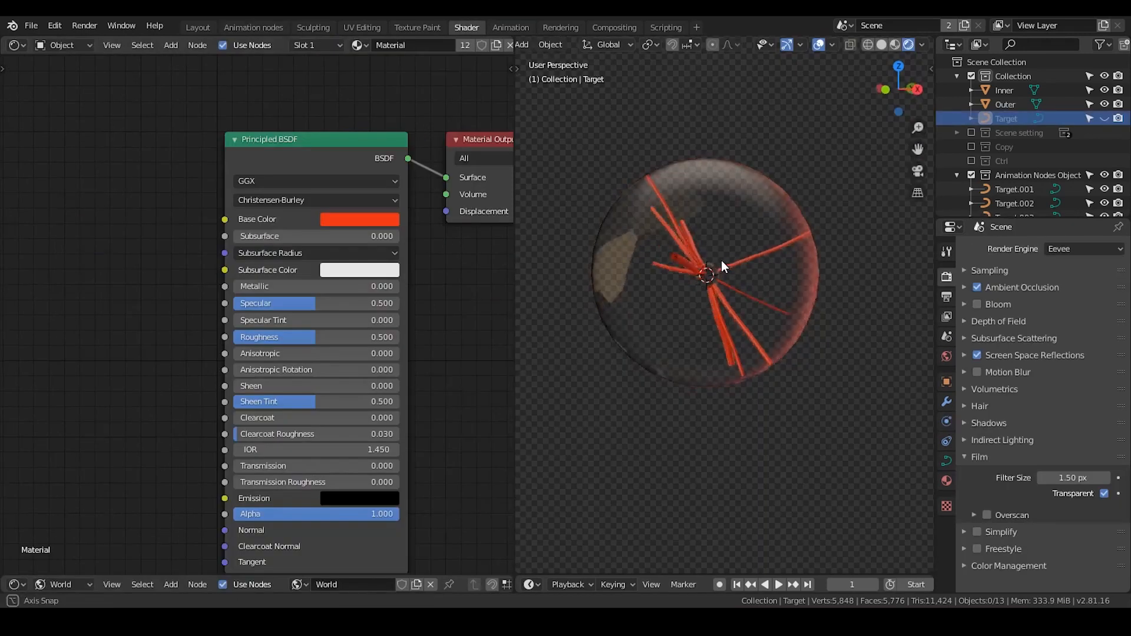
Step: Try a near-white and a light orange Base Color on the Target curve's Principled BSDF
{"action": "left_click", "coordinate": [362, 220]}
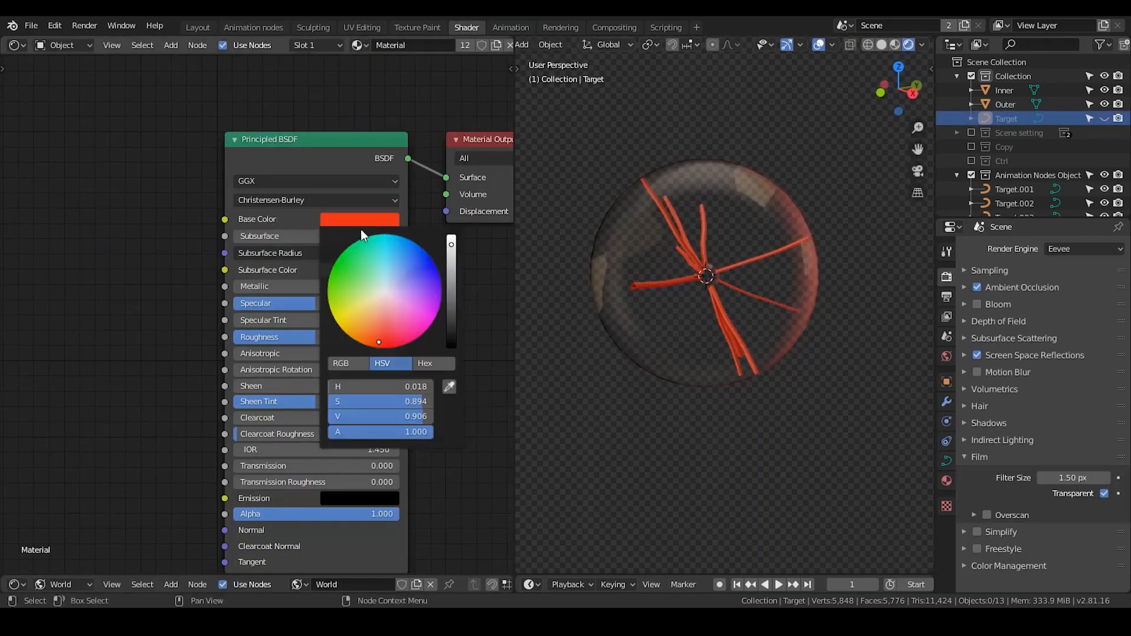
{"action": "mouse_move", "coordinate": [360, 263]}
{"action": "left_mouse_down"}
{"action": "mouse_move", "coordinate": [381, 323]}
{"action": "mouse_move", "coordinate": [396, 297]}
{"action": "mouse_move", "coordinate": [385, 289]}
{"action": "left_mouse_up"}
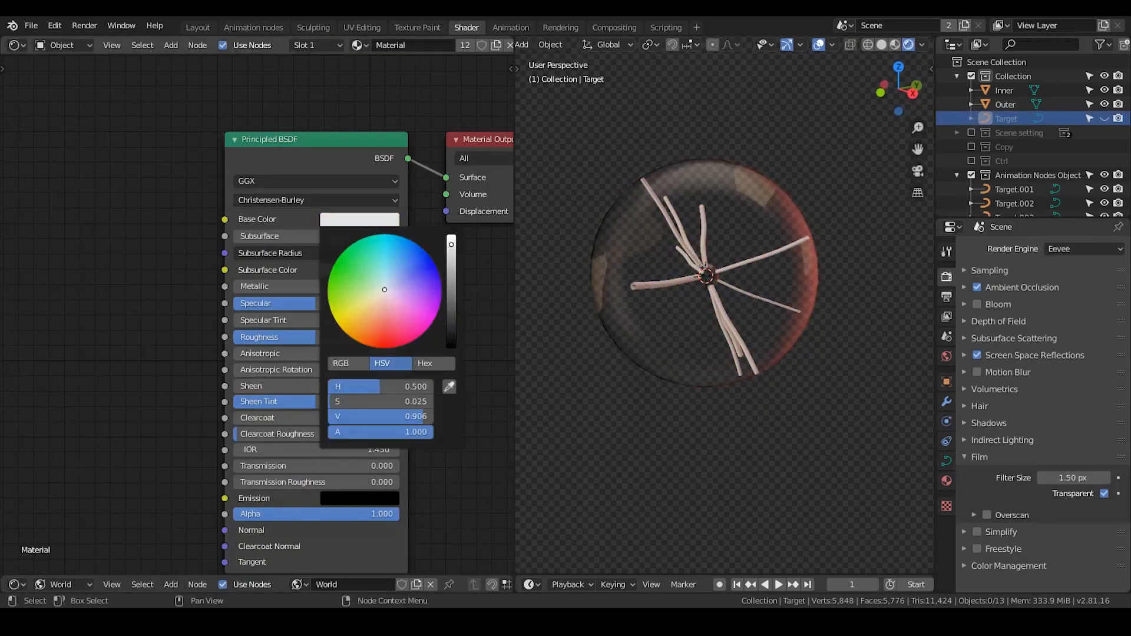
{"action": "middle_click_drag", "start_coordinate": [175, 187], "coordinate": [206, 147]}
{"action": "scroll", "coordinate": [206, 147], "scroll_direction": "down", "scroll_amount": 1}
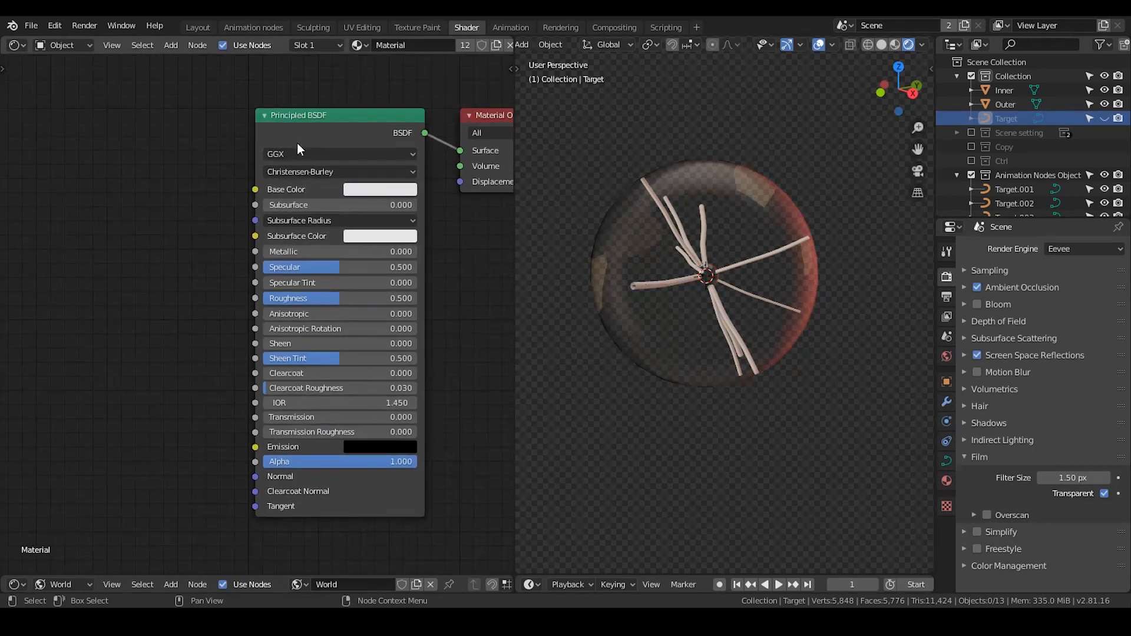
{"action": "left_click", "coordinate": [297, 142]}
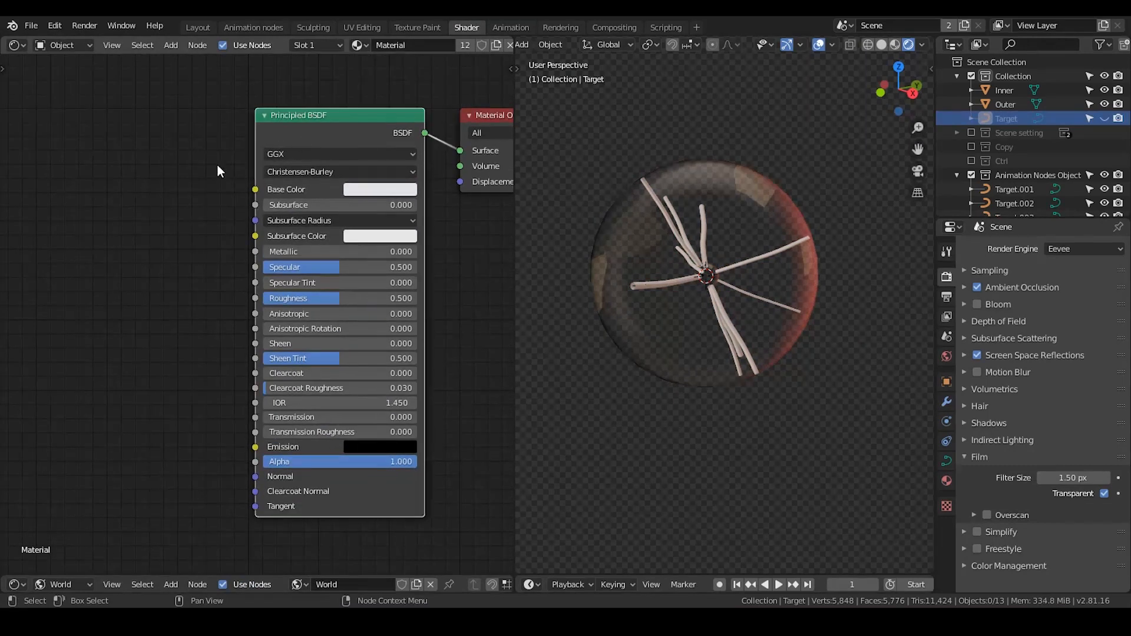
{"action": "left_click", "coordinate": [350, 190]}
{"action": "mouse_move", "coordinate": [389, 275]}
{"action": "left_mouse_down"}
{"action": "mouse_move", "coordinate": [416, 275]}
{"action": "mouse_move", "coordinate": [380, 283]}
{"action": "left_mouse_up"}
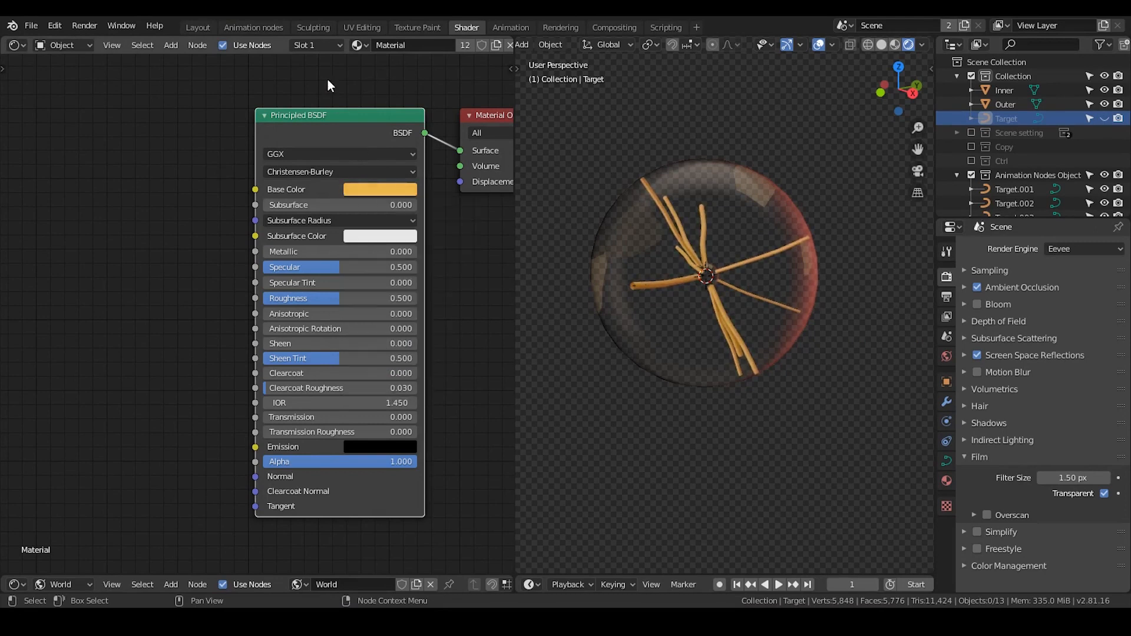
Step: Delete the Principled BSDF and add an Object Info node well to the left of the Material Output
{"action": "key", "text": "x"}
{"action": "middle_click_drag", "start_coordinate": [289, 122], "coordinate": [368, 115]}
{"action": "key", "text": "shift+a"}
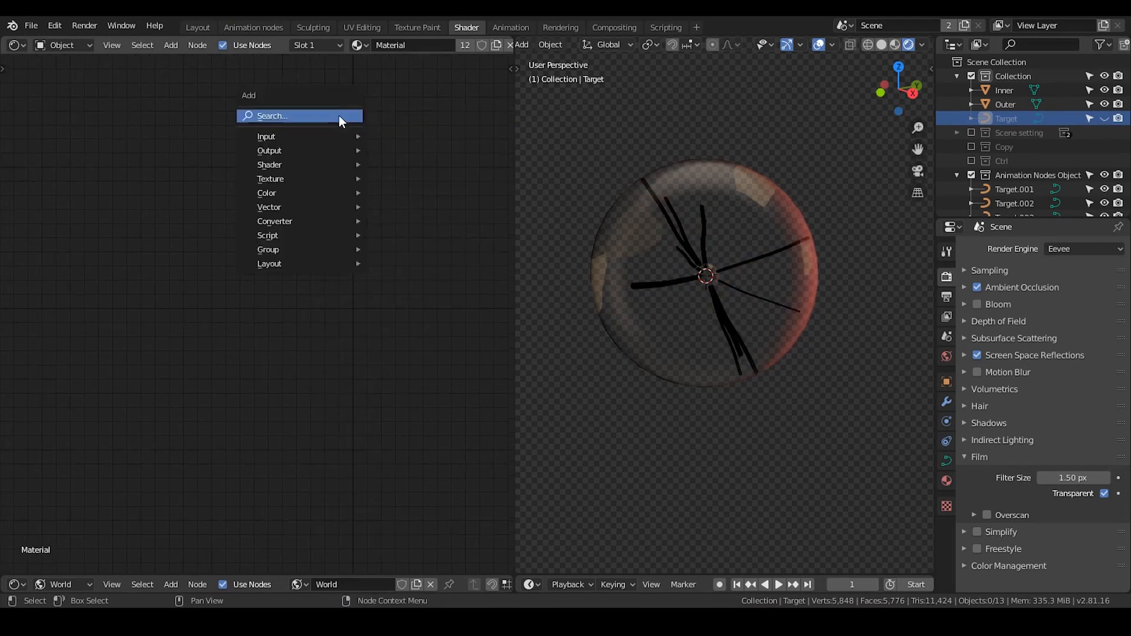
{"action": "left_click", "coordinate": [339, 116]}
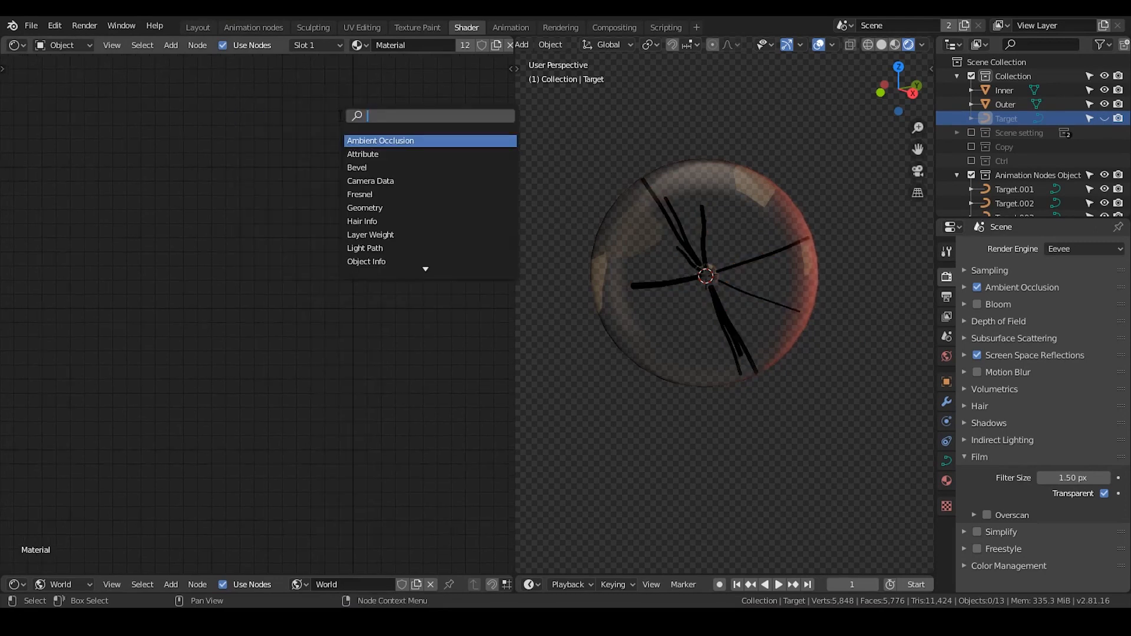
{"action": "type", "text": "texture"}
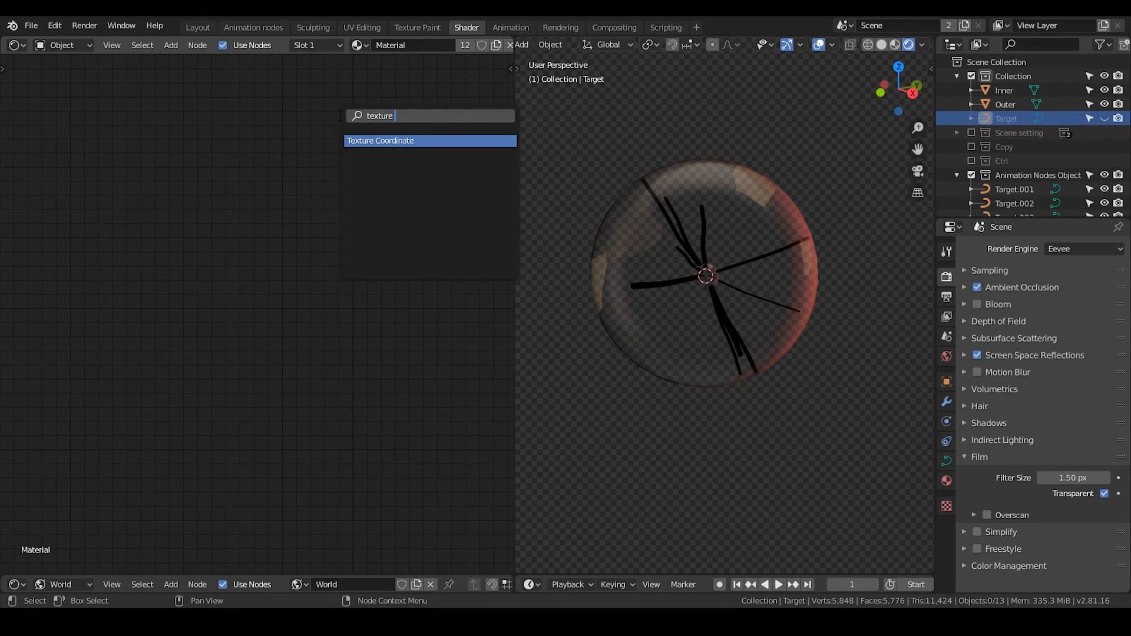
{"action": "key", "text": "BackSpace"}
{"action": "key", "text": "BackSpace"}
{"action": "key", "text": "BackSpace"}
{"action": "key", "text": "BackSpace"}
{"action": "key", "text": "BackSpace"}
{"action": "key", "text": "BackSpace"}
{"action": "key", "text": "BackSpace"}
{"action": "type", "text": "objectinfo"}
{"action": "key", "text": "BackSpace"}
{"action": "key", "text": "Return"}
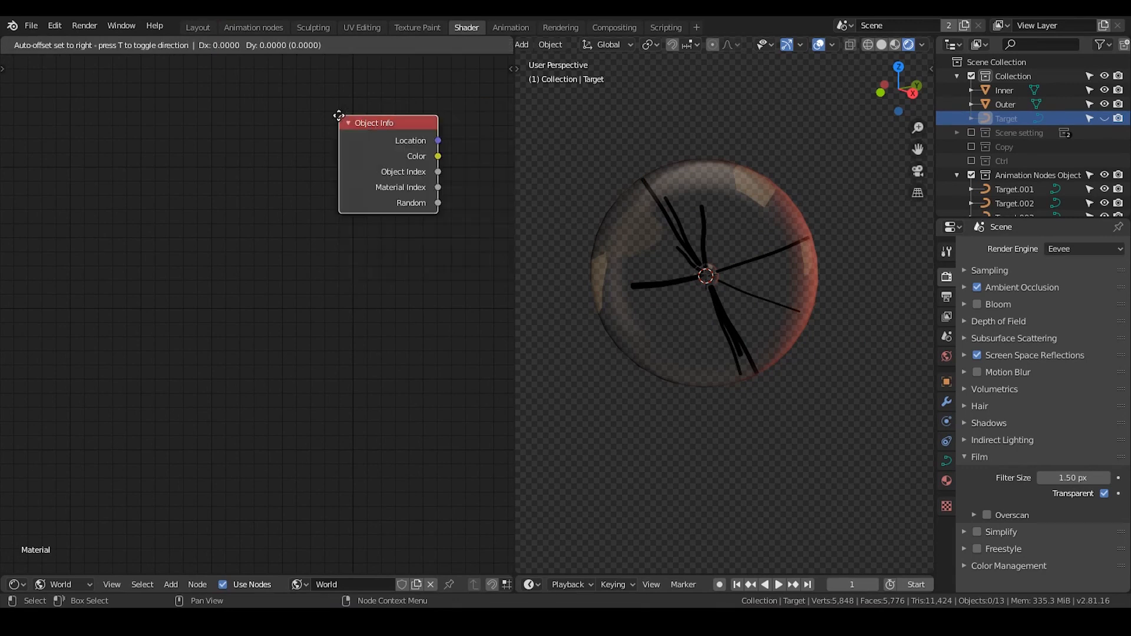
{"action": "left_click", "coordinate": [339, 115]}
{"action": "middle_click_drag", "start_coordinate": [407, 131], "coordinate": [234, 144]}
{"action": "left_click_drag", "start_coordinate": [234, 145], "coordinate": [90, 156]}
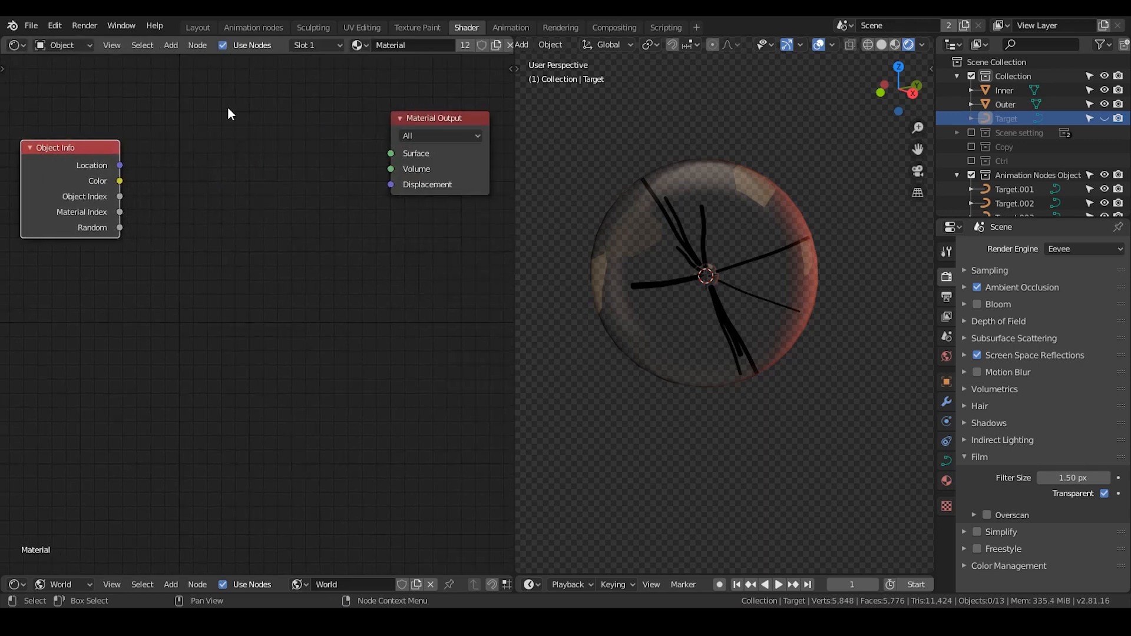
Step: Add an Emission shader between the two nodes and connect it to the Material Output's Surface
{"action": "key", "text": "shift+a"}
{"action": "left_click", "coordinate": [230, 114]}
{"action": "type", "text": "emi"}
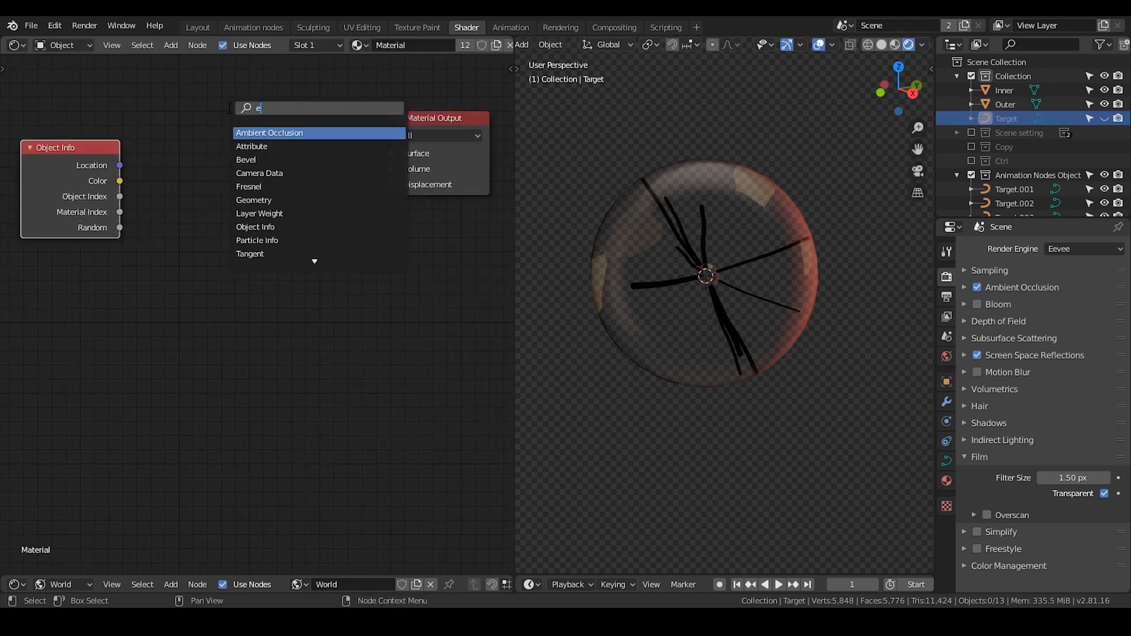
{"action": "key", "text": "Return"}
{"action": "left_click", "coordinate": [230, 136]}
{"action": "left_click_drag", "start_coordinate": [120, 181], "coordinate": [232, 187]}
{"action": "left_click_drag", "start_coordinate": [332, 168], "coordinate": [391, 153]}
Step: Add the Rainbow Ramp node group between the Object Info and Emission nodes
{"action": "scroll", "coordinate": [230, 206], "scroll_direction": "up", "scroll_amount": 3}
{"action": "middle_click_drag", "start_coordinate": [94, 205], "coordinate": [221, 167]}
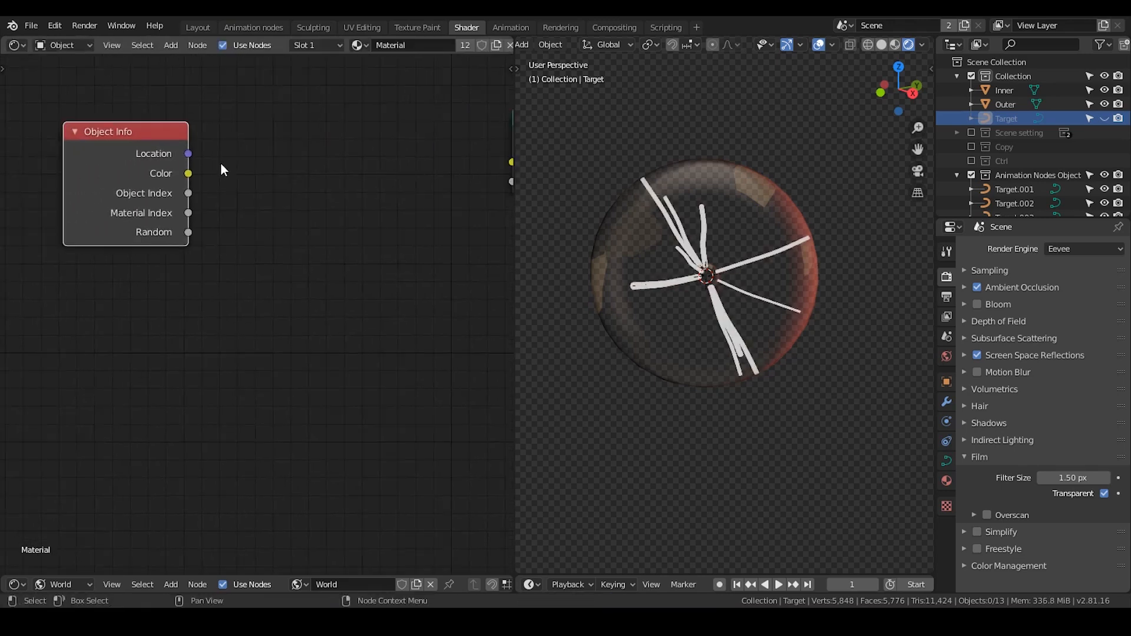
{"action": "left_click_drag", "start_coordinate": [194, 231], "coordinate": [308, 164]}
{"action": "middle_click_drag", "start_coordinate": [307, 164], "coordinate": [232, 161]}
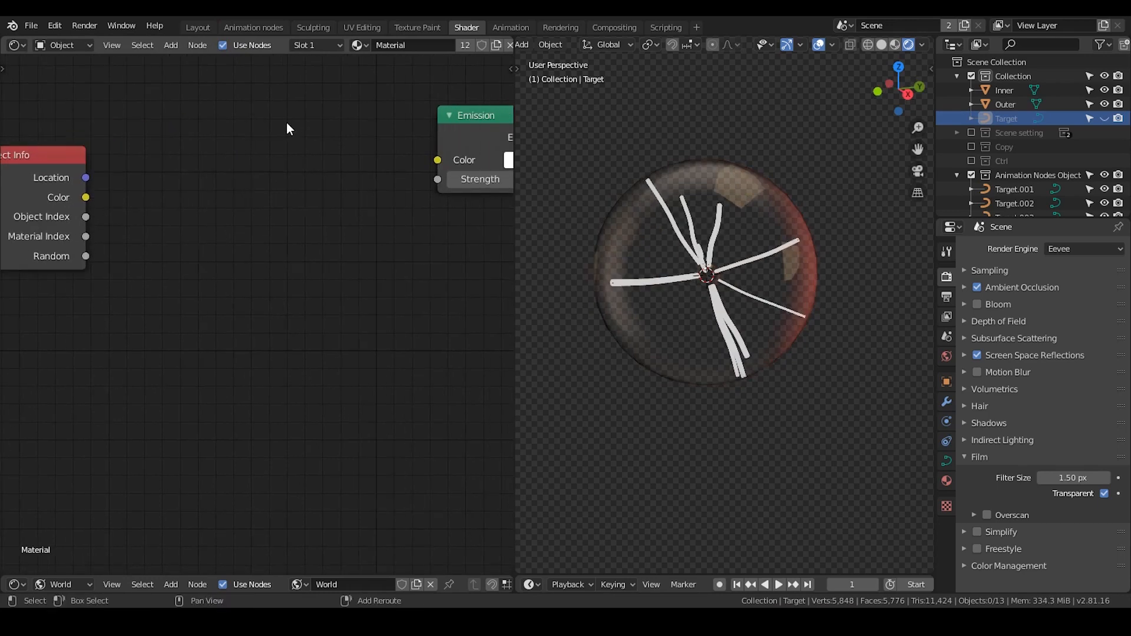
{"action": "key", "text": "shift+a"}
{"action": "left_click", "coordinate": [286, 122]}
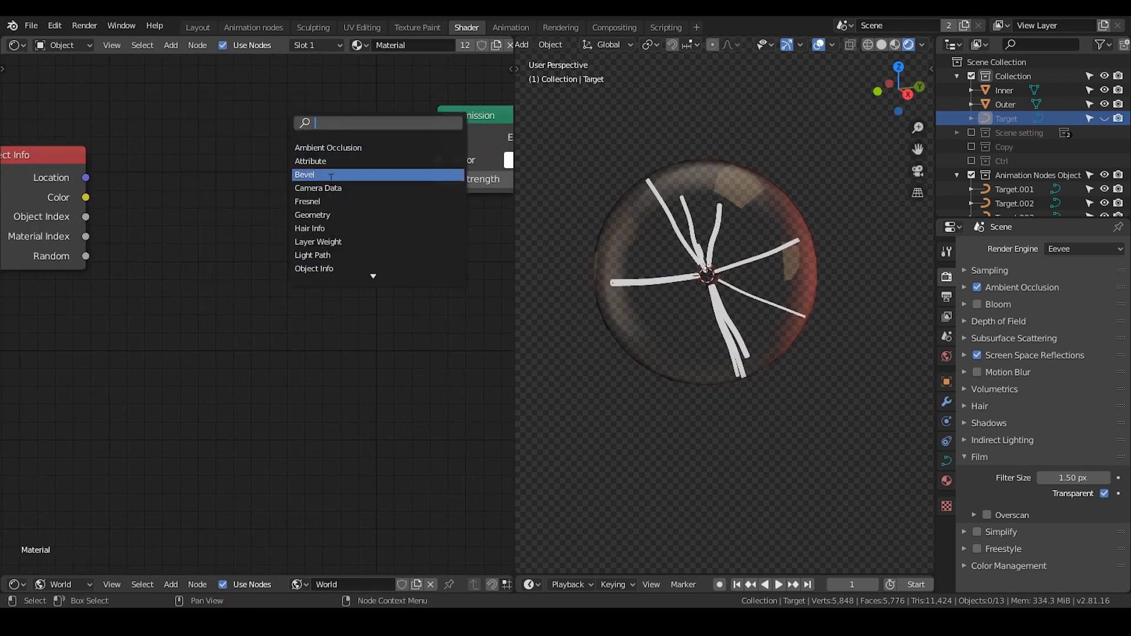
{"action": "type", "text": "rai"}
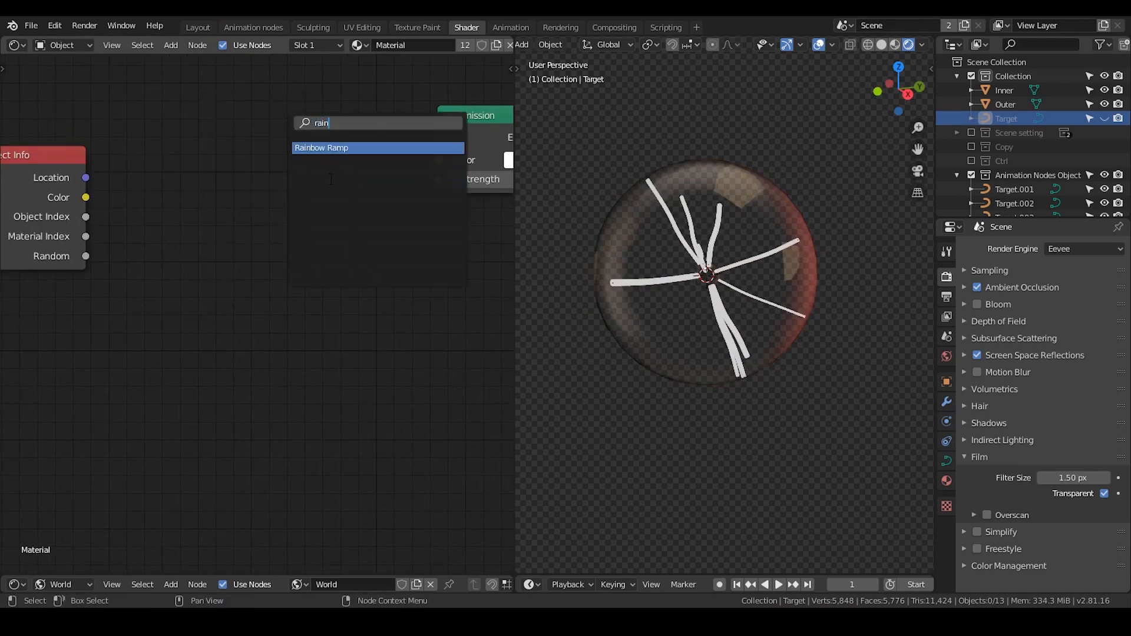
{"action": "type", "text": "n"}
{"action": "key", "text": "Return"}
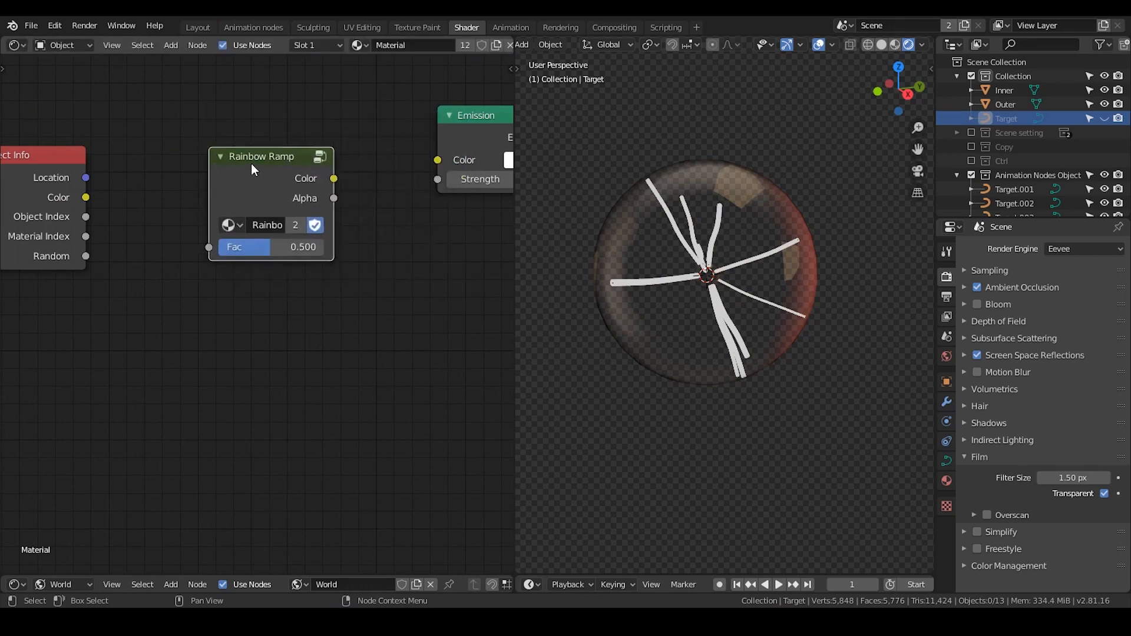
{"action": "left_click", "coordinate": [255, 160]}
Step: Link Object Info's Random output to the Rainbow Ramp's Fac and the ramp's Color to the Emission Color
{"action": "left_click_drag", "start_coordinate": [84, 256], "coordinate": [212, 237]}
{"action": "left_click_drag", "start_coordinate": [336, 169], "coordinate": [443, 160]}
{"action": "left_click_drag", "start_coordinate": [281, 161], "coordinate": [305, 158]}
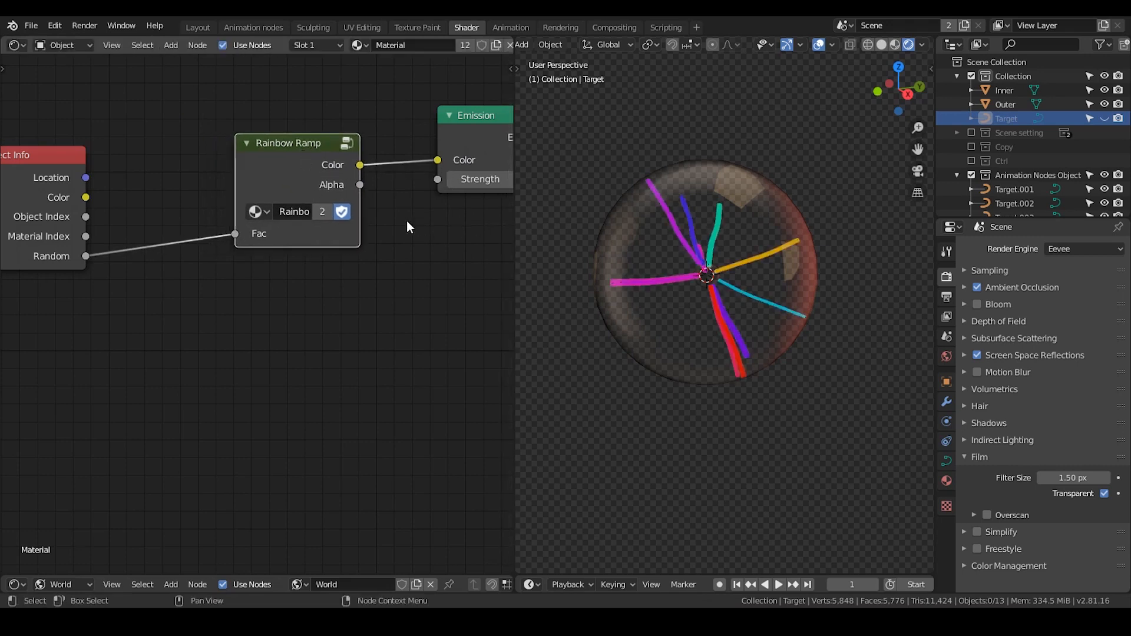
Step: Enable Bloom in the render settings and set the Emission strength to 3.000
{"action": "middle_click_drag", "start_coordinate": [480, 182], "coordinate": [350, 204]}
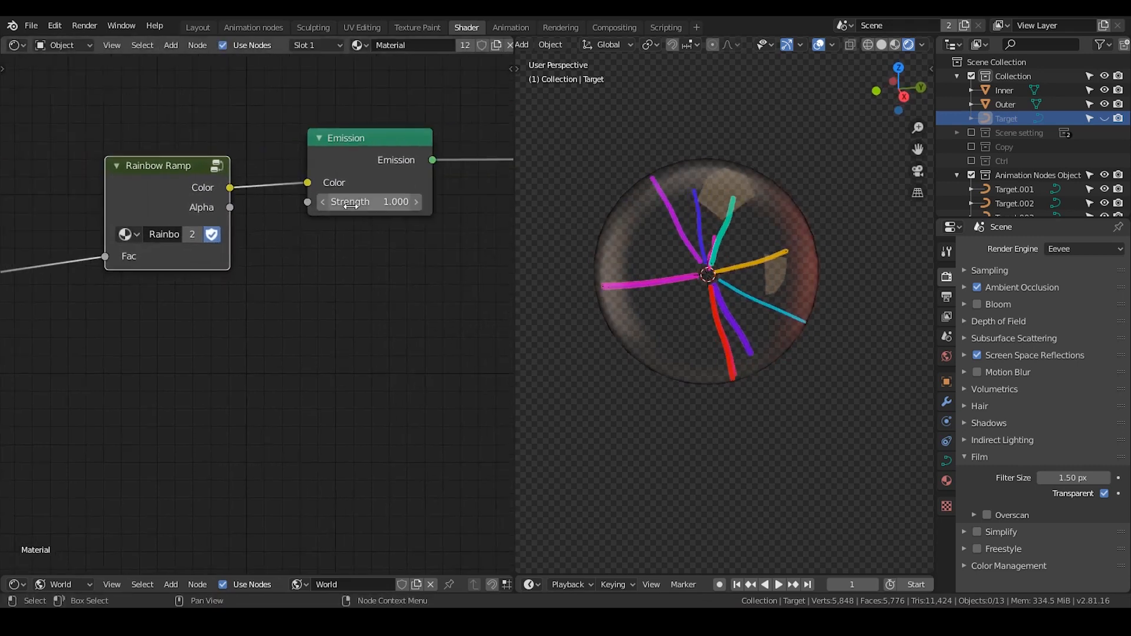
{"action": "left_click_drag", "start_coordinate": [351, 205], "coordinate": [636, 214]}
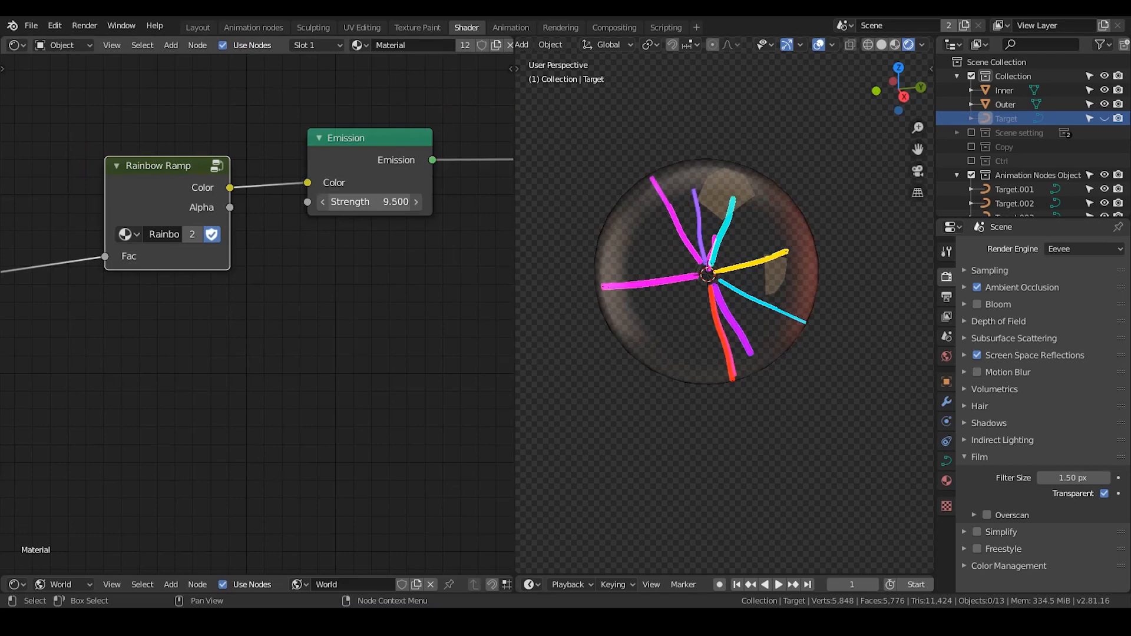
{"action": "left_click", "coordinate": [982, 304]}
{"action": "left_click_drag", "start_coordinate": [365, 201], "coordinate": [406, 201]}
{"action": "middle_click_drag", "start_coordinate": [376, 240], "coordinate": [345, 220]}
Step: Set the Animation Nodes viewport inputs bevel max to 0.09 and Instances to 58
{"action": "key", "text": "n"}
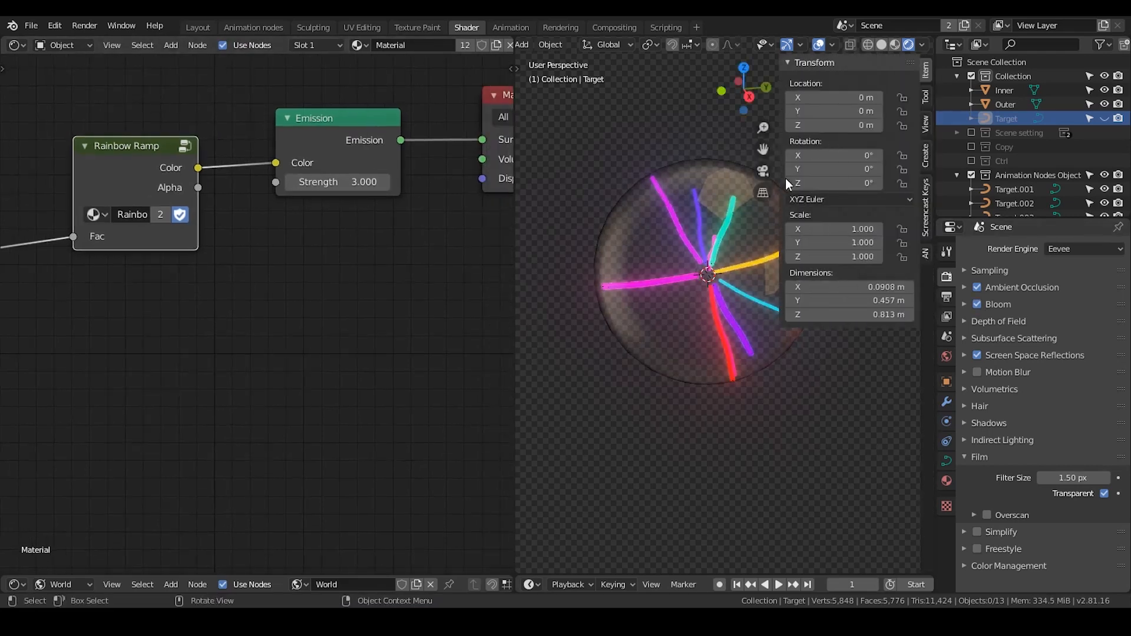
{"action": "left_click", "coordinate": [925, 258]}
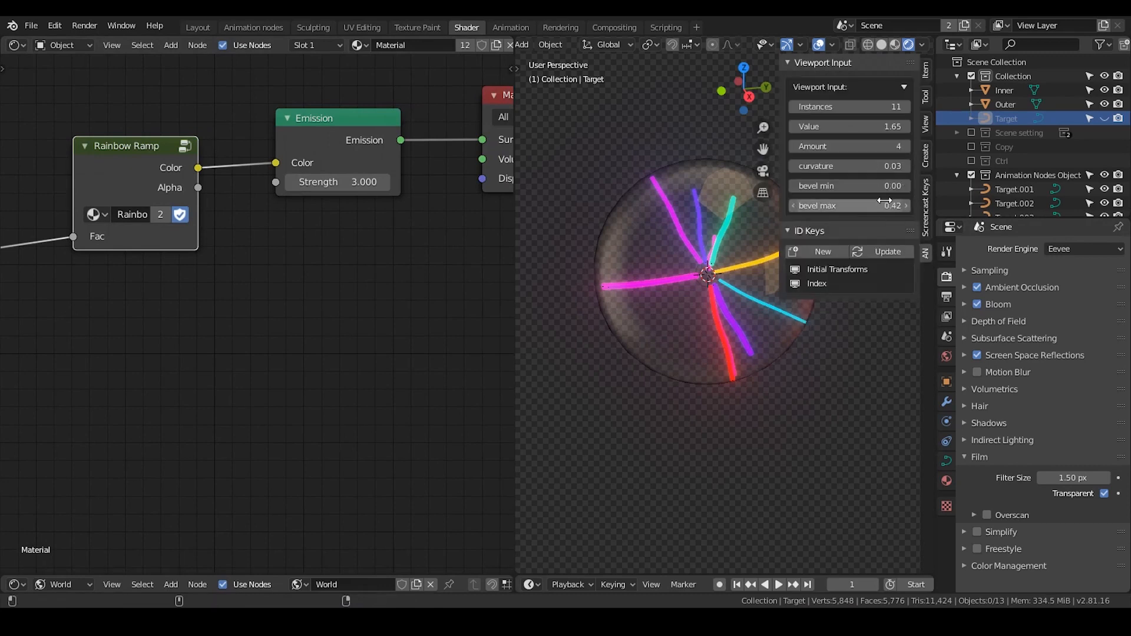
{"action": "left_click_drag", "start_coordinate": [888, 207], "coordinate": [869, 207]}
{"action": "left_click_drag", "start_coordinate": [872, 107], "coordinate": [919, 107]}
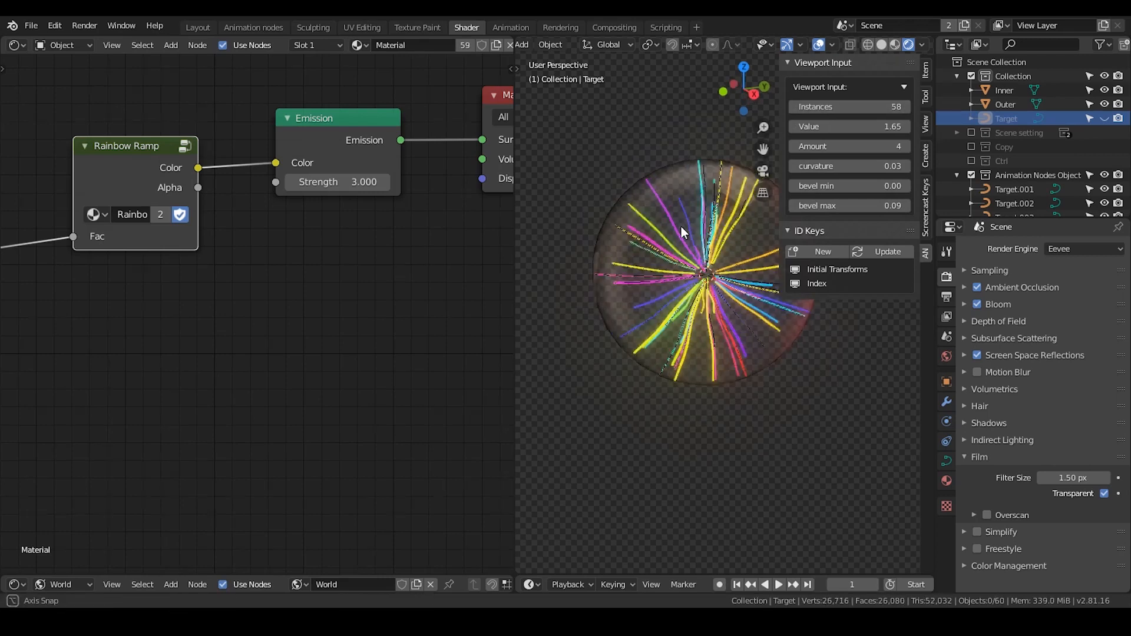
{"action": "key", "text": "n"}
{"action": "middle_click_drag", "start_coordinate": [635, 224], "coordinate": [701, 220]}
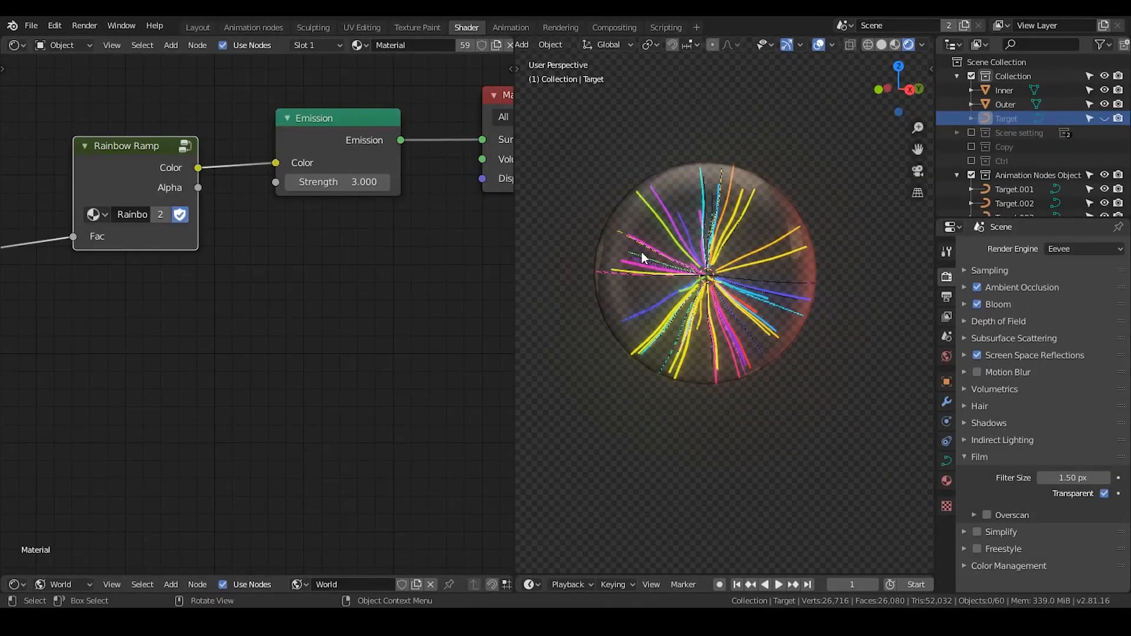
Step: Examine the ColorRamp and its colour stops inside the Rainbow Ramp node group
{"action": "middle_click_drag", "start_coordinate": [278, 242], "coordinate": [451, 238]}
{"action": "key", "text": "Tab"}
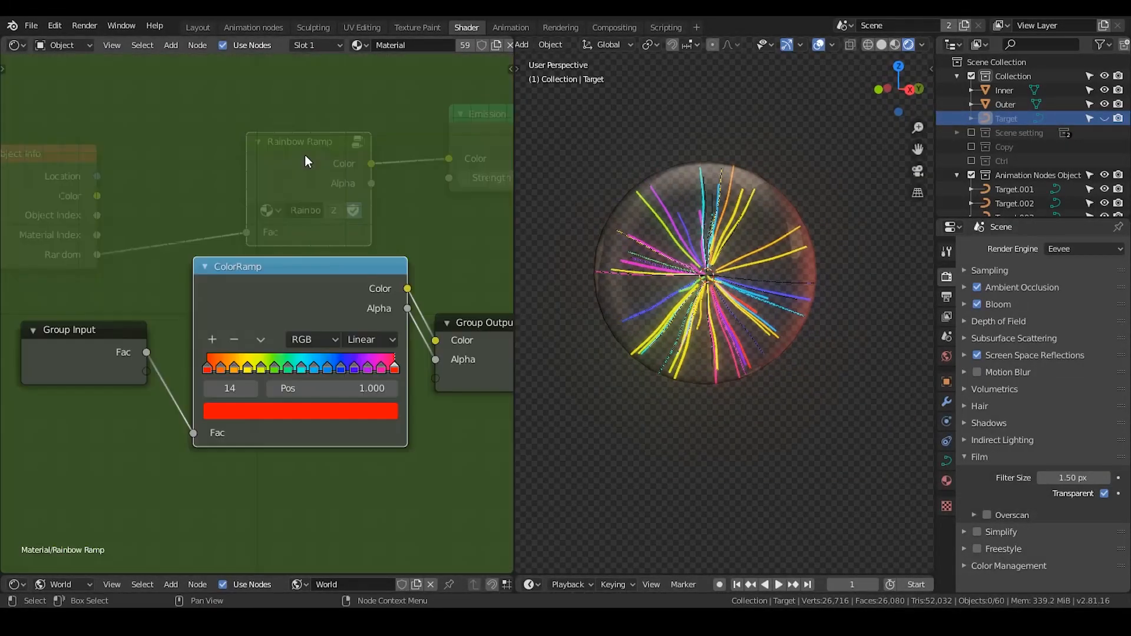
{"action": "mouse_move", "coordinate": [326, 238]}
{"action": "middle_mouse_down"}
{"action": "mouse_move", "coordinate": [282, 161]}
{"action": "mouse_move", "coordinate": [305, 241]}
{"action": "mouse_move", "coordinate": [312, 235]}
{"action": "middle_mouse_up"}
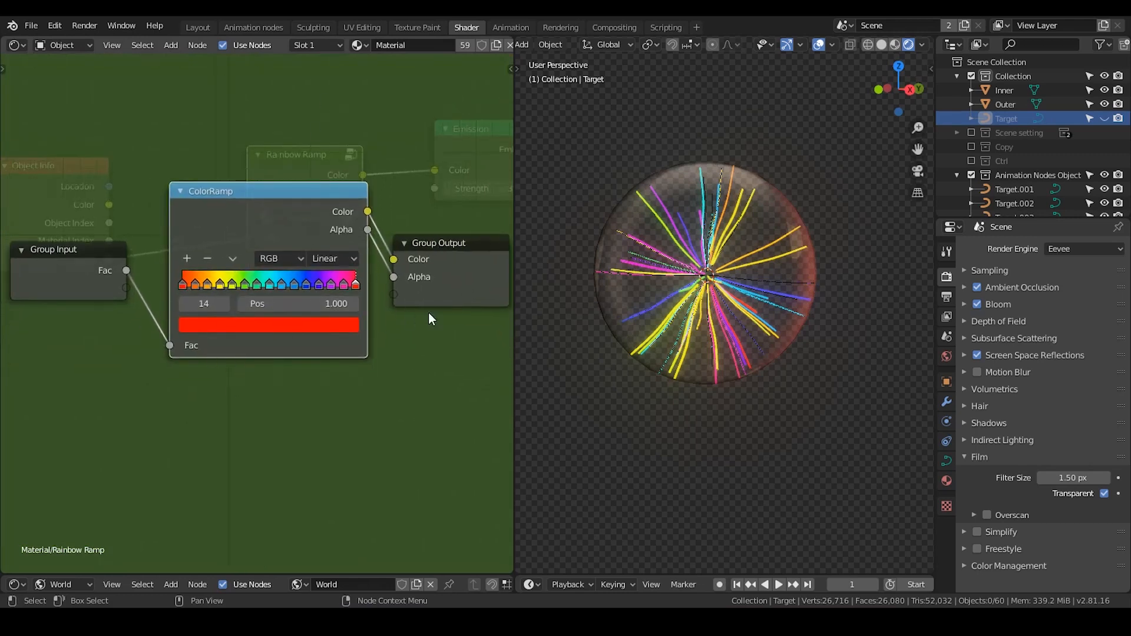
{"action": "key", "text": "Tab"}
{"action": "left_click_drag", "start_coordinate": [66, 177], "coordinate": [97, 188]}
{"action": "left_click", "coordinate": [268, 182]}
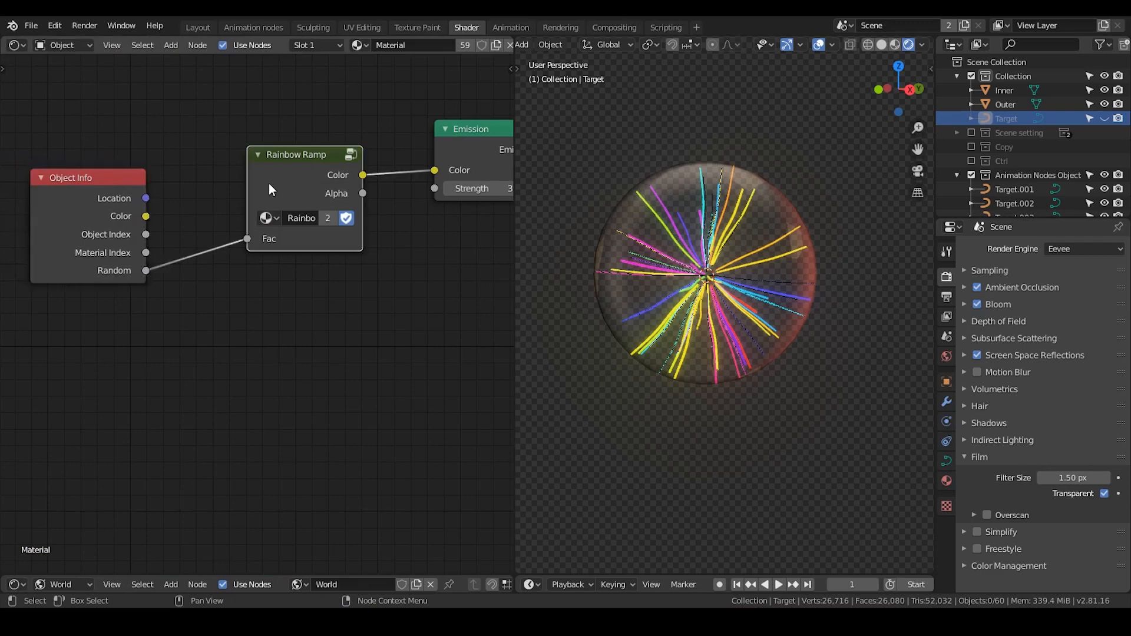
{"action": "key", "text": "Tab"}
{"action": "key", "text": "Tab"}
{"action": "left_click_drag", "start_coordinate": [314, 171], "coordinate": [340, 180]}
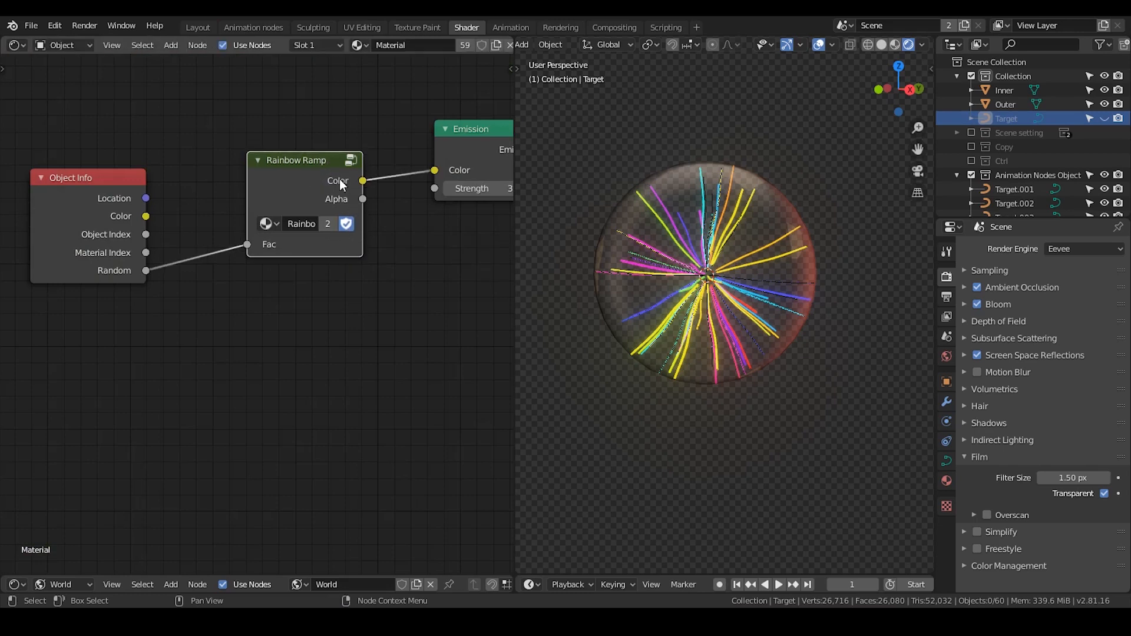
{"action": "key", "text": "Tab"}
{"action": "key", "text": "Tab"}
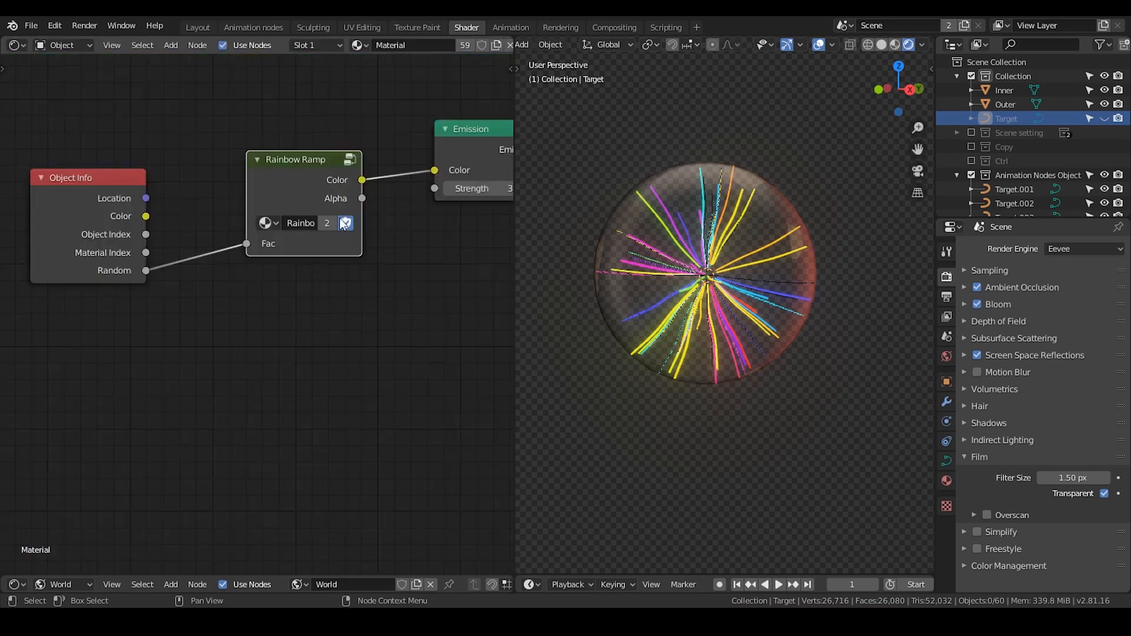
{"action": "key", "text": "Tab"}
{"action": "key", "text": "Tab"}
Step: Shift the Object Info node slightly away from the Rainbow Ramp and save the file
{"action": "middle_click_drag", "start_coordinate": [303, 254], "coordinate": [265, 255]}
{"action": "scroll", "coordinate": [265, 254], "scroll_direction": "down", "scroll_amount": 2}
{"action": "mouse_move", "coordinate": [76, 213]}
{"action": "left_mouse_down"}
{"action": "mouse_move", "coordinate": [79, 190]}
{"action": "mouse_move", "coordinate": [56, 208]}
{"action": "left_mouse_up"}
{"action": "middle_click_drag", "start_coordinate": [131, 239], "coordinate": [173, 213]}
{"action": "middle_click_drag", "start_coordinate": [743, 291], "coordinate": [717, 295]}
{"action": "key", "text": "ctrl+s"}
Step: Reposition the Object Info node just left of the Rainbow Ramp group
{"action": "left_click_drag", "start_coordinate": [99, 185], "coordinate": [23, 187]}
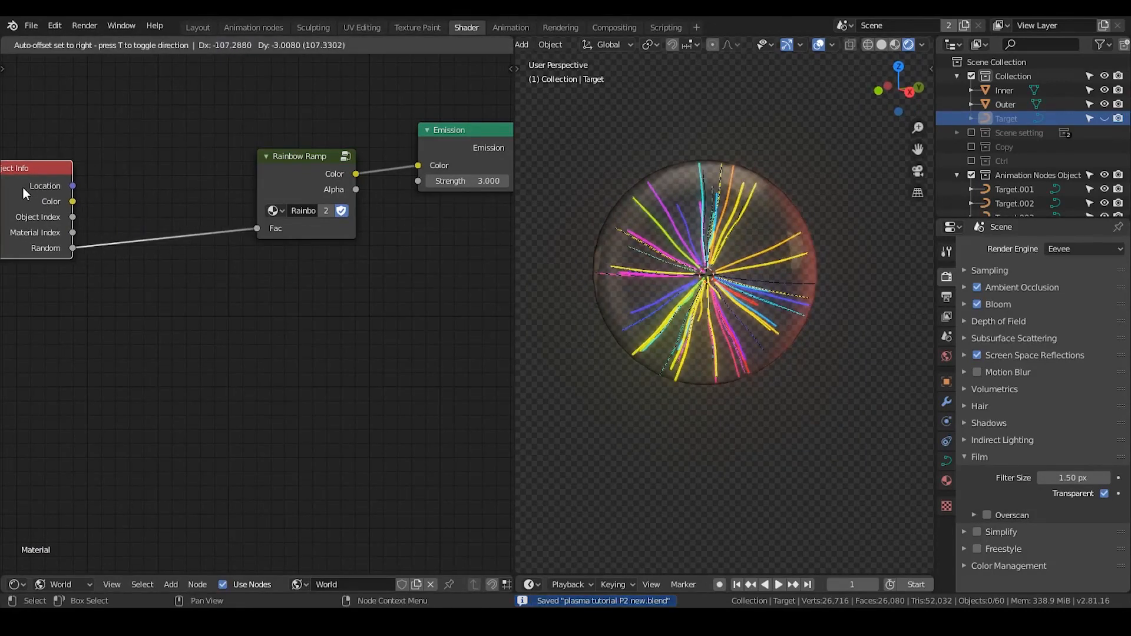
{"action": "middle_click_drag", "start_coordinate": [51, 206], "coordinate": [153, 201]}
{"action": "left_click_drag", "start_coordinate": [153, 202], "coordinate": [100, 203]}
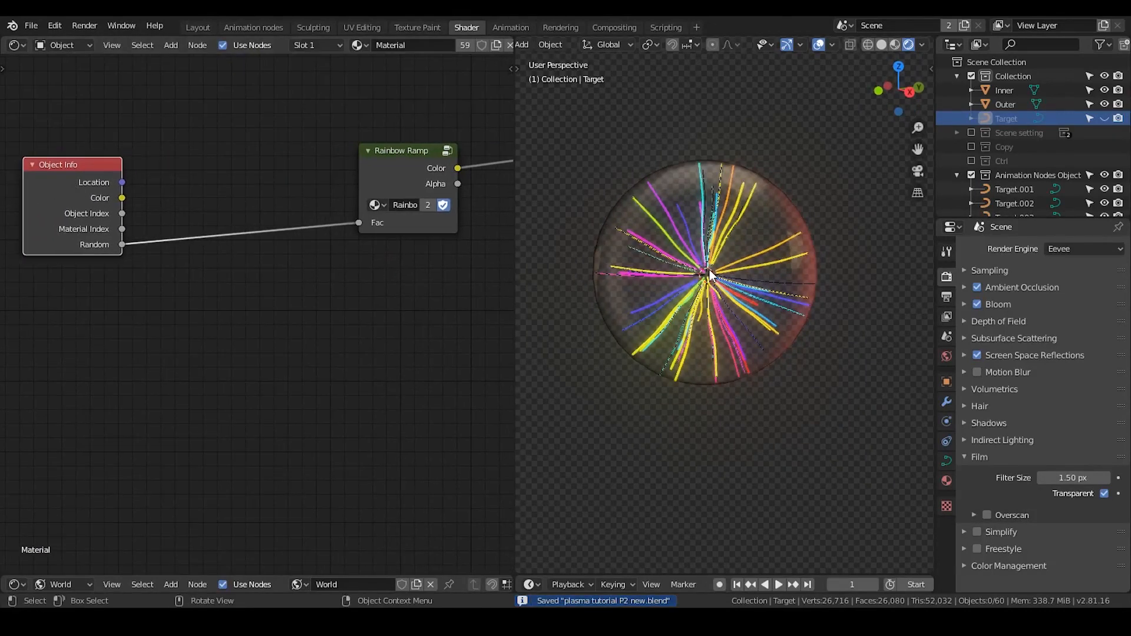
{"action": "middle_click_drag", "start_coordinate": [711, 276], "coordinate": [734, 294]}
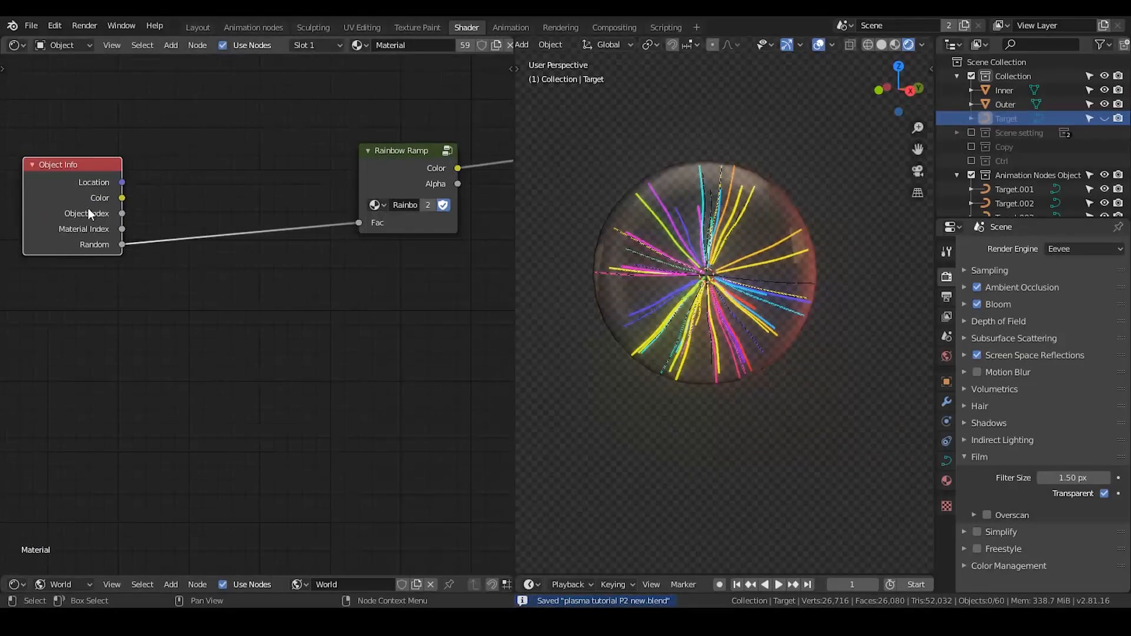
{"action": "left_click_drag", "start_coordinate": [60, 193], "coordinate": [189, 190]}
{"action": "middle_click_drag", "start_coordinate": [263, 295], "coordinate": [117, 309]}
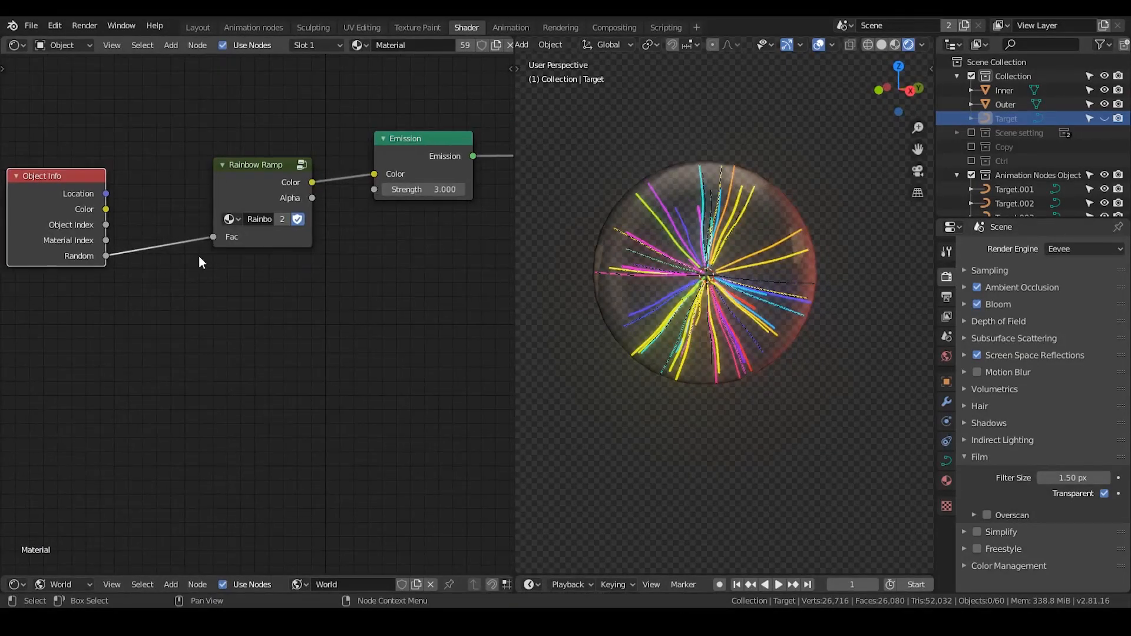
{"action": "left_click_drag", "start_coordinate": [23, 182], "coordinate": [49, 176]}
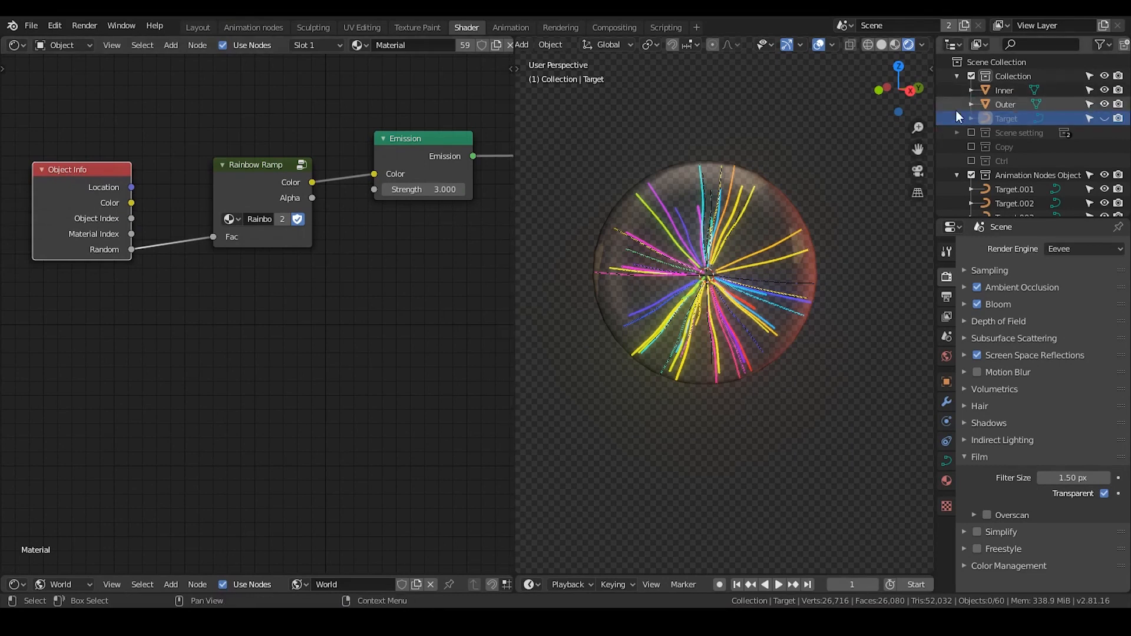
Step: Save the file with the whole plasma material node chain in view
{"action": "mouse_move", "coordinate": [712, 257]}
{"action": "middle_mouse_down"}
{"action": "mouse_move", "coordinate": [743, 249]}
{"action": "mouse_move", "coordinate": [727, 256]}
{"action": "middle_mouse_up"}
{"action": "middle_click_drag", "start_coordinate": [434, 277], "coordinate": [318, 312]}
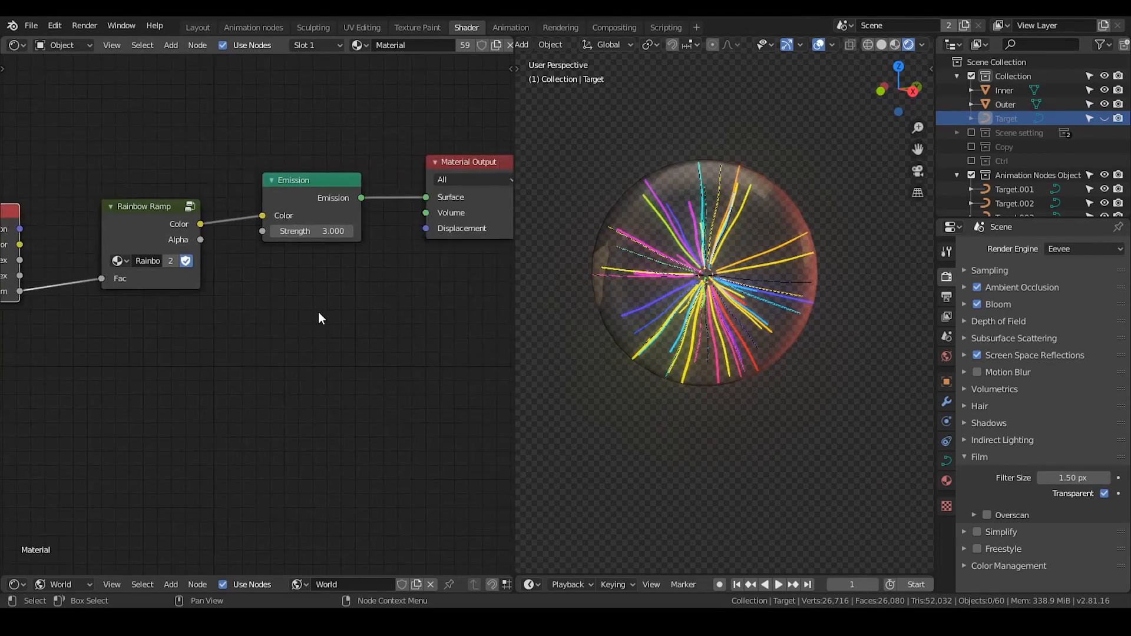
{"action": "scroll", "coordinate": [318, 312], "scroll_direction": "down", "scroll_amount": 2}
{"action": "key", "text": "ctrl+s"}
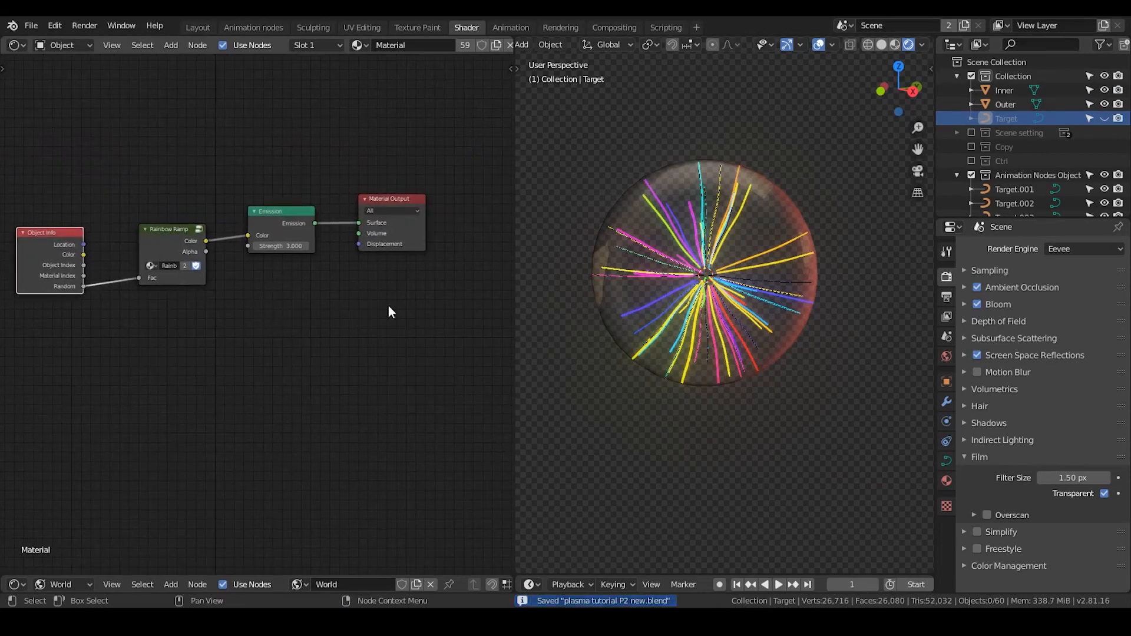
Step: Switch to the Animation nodes workspace and show its 3D viewport in rendered shading with the whole plasma ball in view
{"action": "left_click", "coordinate": [253, 27]}
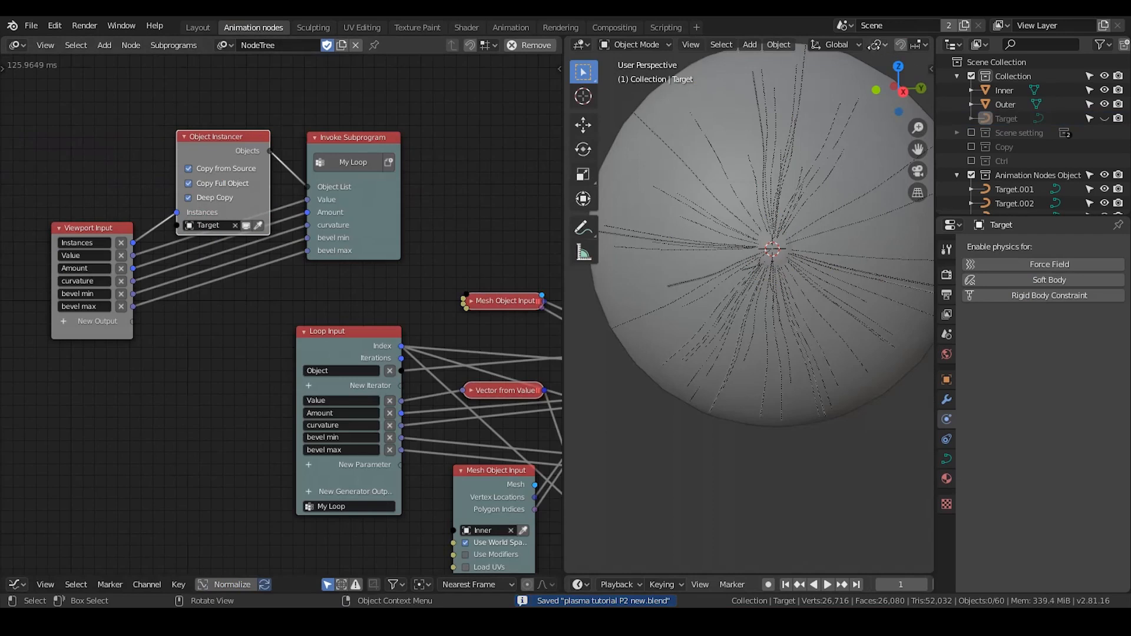
{"action": "scroll", "coordinate": [667, 53], "scroll_direction": "down", "scroll_amount": 5}
{"action": "left_click", "coordinate": [908, 45]}
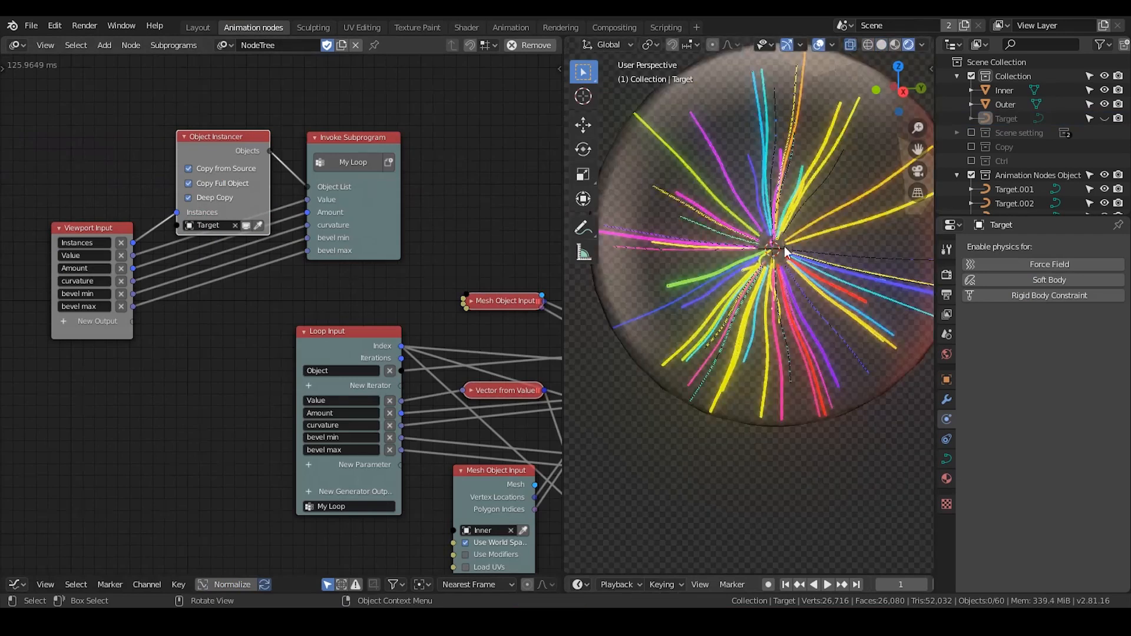
{"action": "scroll", "coordinate": [777, 292], "scroll_direction": "down", "scroll_amount": 3}
{"action": "middle_click_drag", "start_coordinate": [777, 292], "coordinate": [857, 228]}
{"action": "mouse_move", "coordinate": [804, 297]}
{"action": "middle_mouse_down"}
{"action": "mouse_move", "coordinate": [733, 293]}
{"action": "mouse_move", "coordinate": [785, 278]}
{"action": "mouse_move", "coordinate": [790, 286]}
{"action": "middle_mouse_up"}
Step: Tidy the node tree by collapsing the Inner Mesh Object Input and its neighbouring node, placing that neighbour higher among the collapsed nodes
{"action": "middle_click_drag", "start_coordinate": [402, 278], "coordinate": [361, 259]}
{"action": "scroll", "coordinate": [397, 275], "scroll_direction": "down", "scroll_amount": 6}
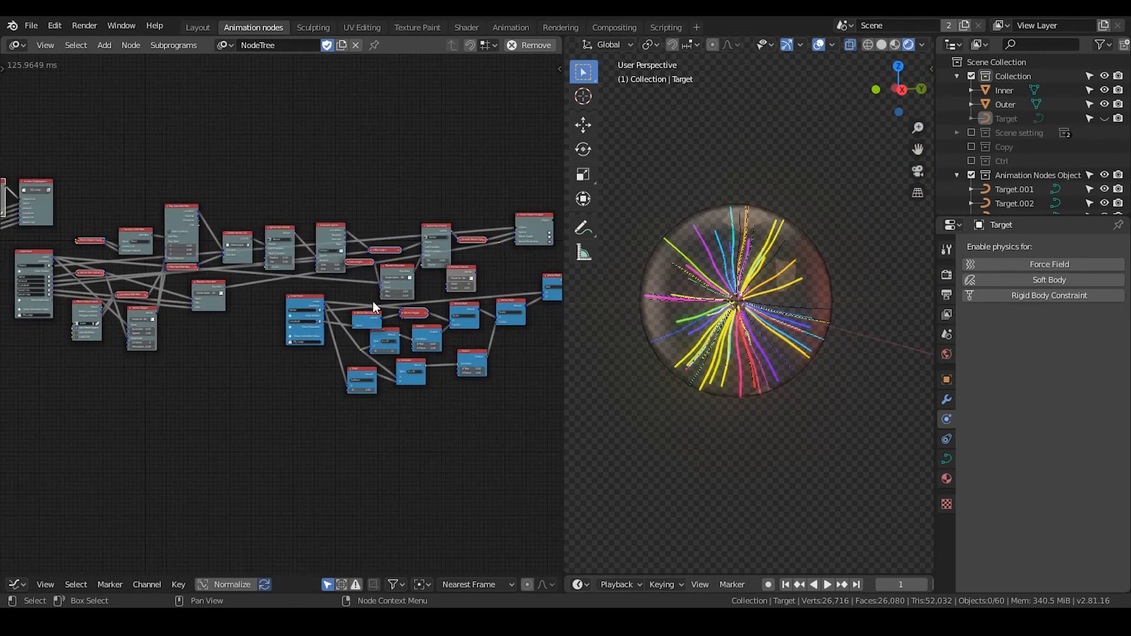
{"action": "left_click", "coordinate": [131, 308]}
{"action": "left_click_drag", "start_coordinate": [133, 311], "coordinate": [129, 276]}
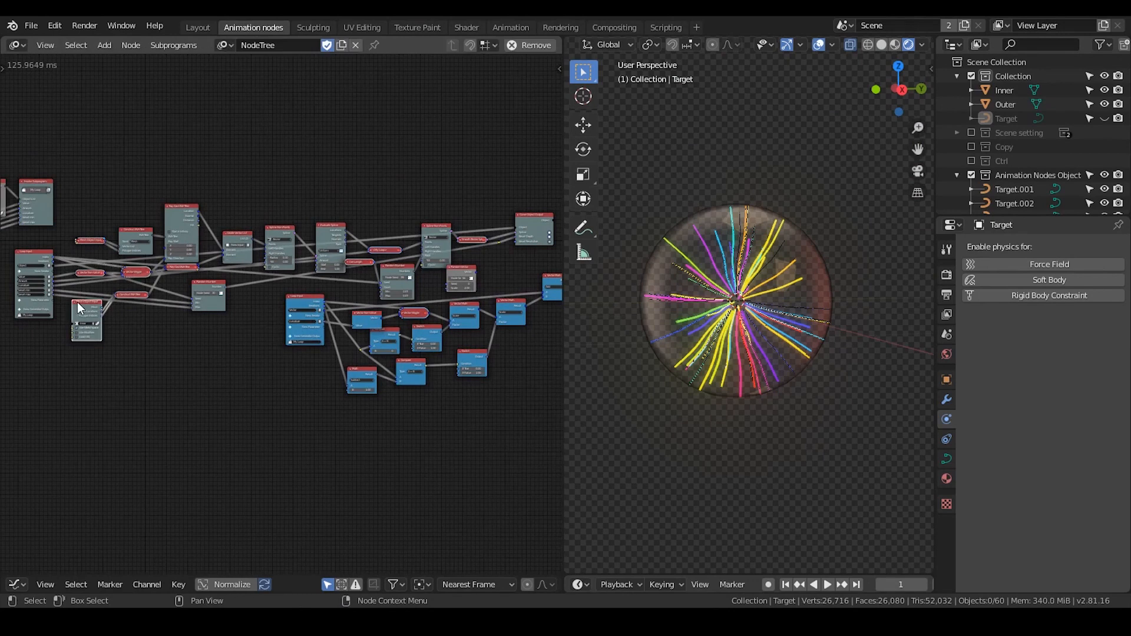
{"action": "scroll", "coordinate": [182, 338], "scroll_direction": "down", "scroll_amount": 3}
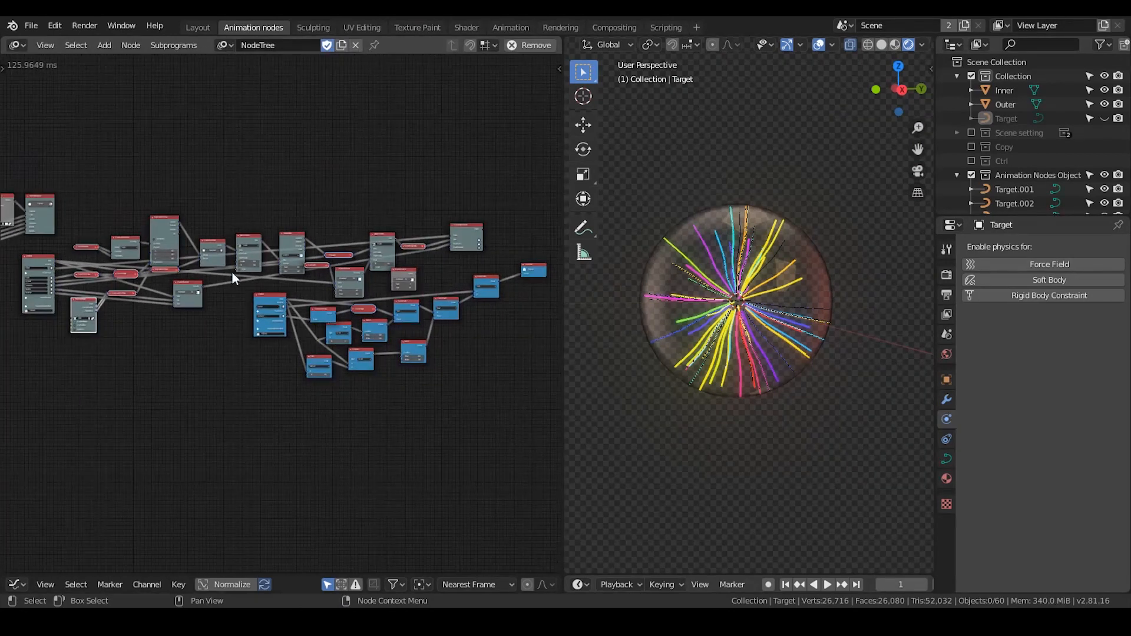
{"action": "scroll", "coordinate": [142, 314], "scroll_direction": "up", "scroll_amount": 3}
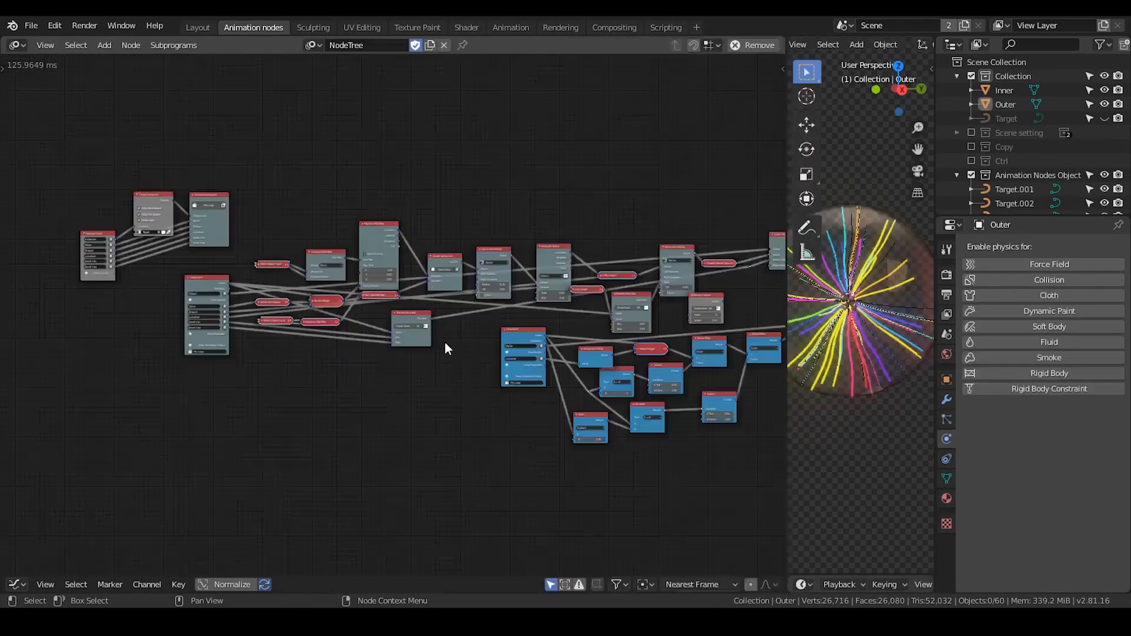
{"action": "scroll", "coordinate": [328, 318], "scroll_direction": "down", "scroll_amount": 4}
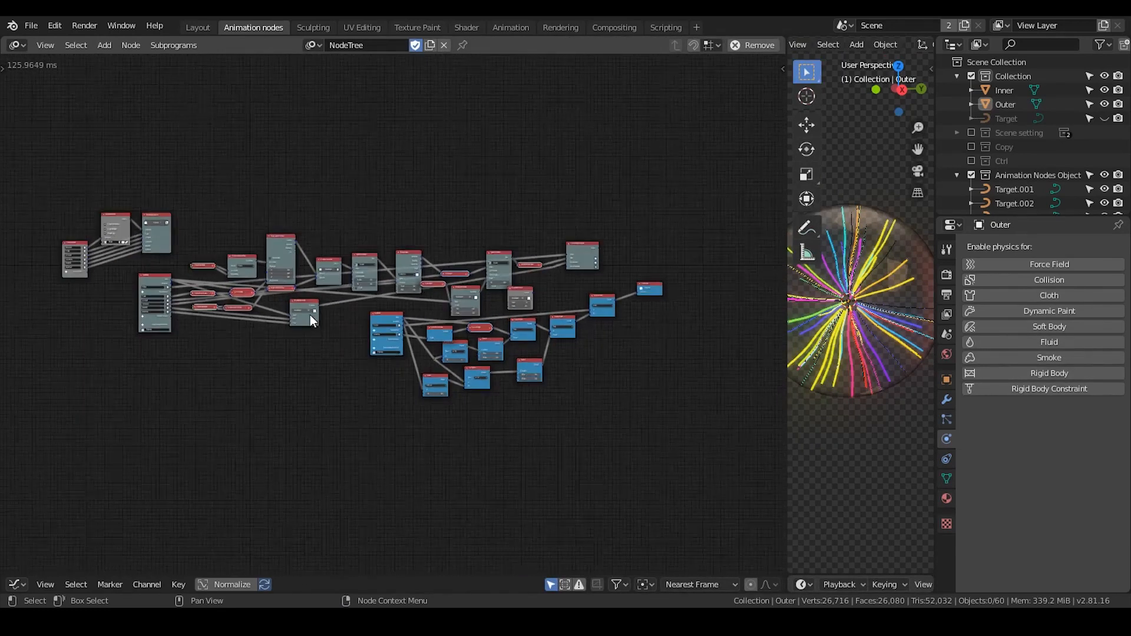
{"action": "middle_click_drag", "start_coordinate": [376, 239], "coordinate": [334, 225]}
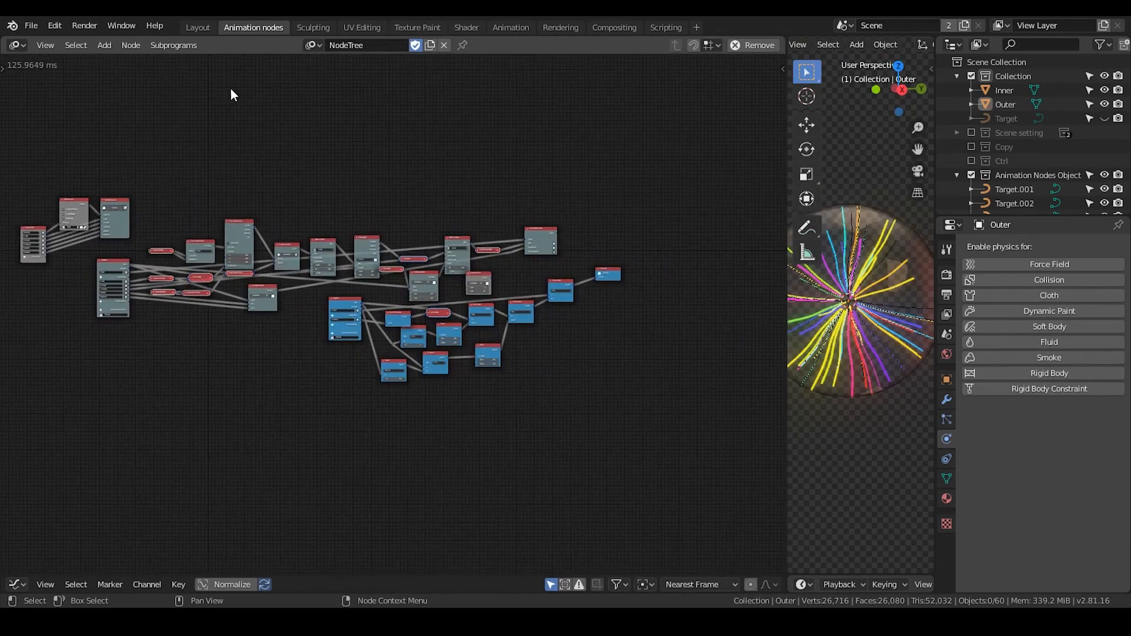
Step: Switch to the Layout workspace and show the plasma ball in rendered shading from a slightly different angle
{"action": "left_click", "coordinate": [198, 27]}
{"action": "left_click", "coordinate": [907, 44]}
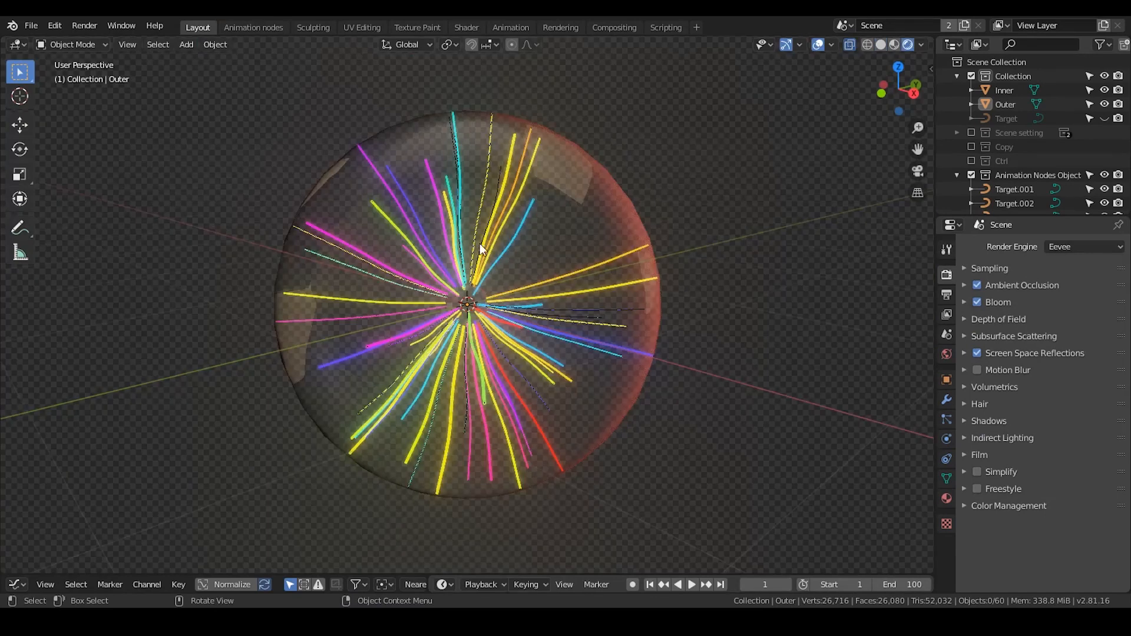
{"action": "mouse_move", "coordinate": [480, 242]}
{"action": "middle_mouse_down"}
{"action": "mouse_move", "coordinate": [546, 225]}
{"action": "mouse_move", "coordinate": [505, 227]}
{"action": "mouse_move", "coordinate": [522, 221]}
{"action": "middle_mouse_up"}
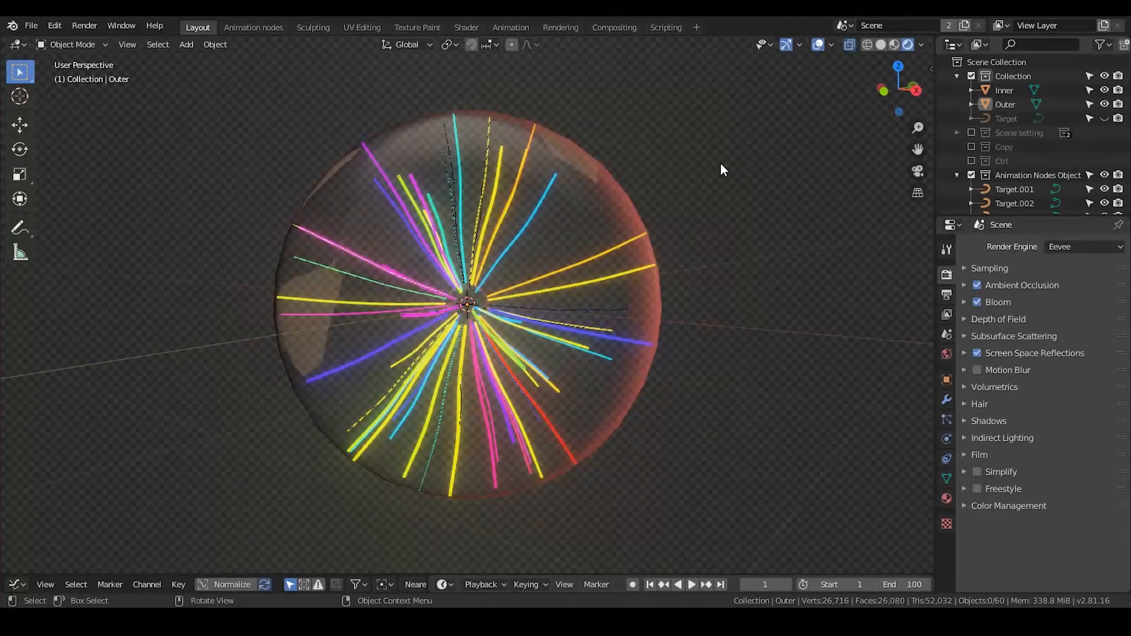